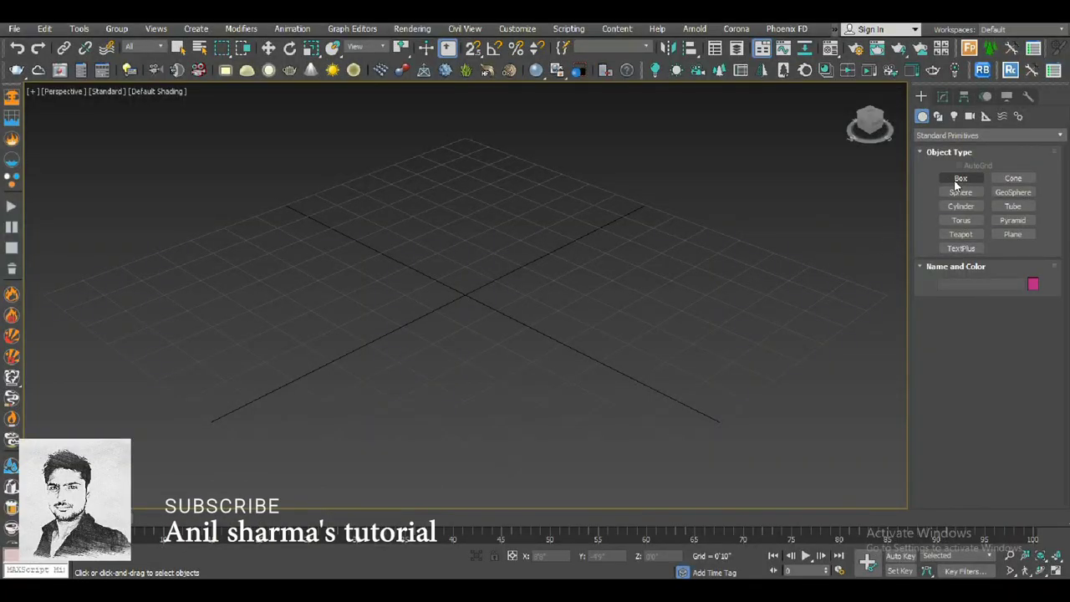
- Draw a rectangle shape on the grid in the Top view
{"action": "left_click", "coordinate": [937, 116]}
{"action": "left_click", "coordinate": [1012, 189]}
{"action": "middle_click_drag", "start_coordinate": [496, 326], "coordinate": [541, 300]}
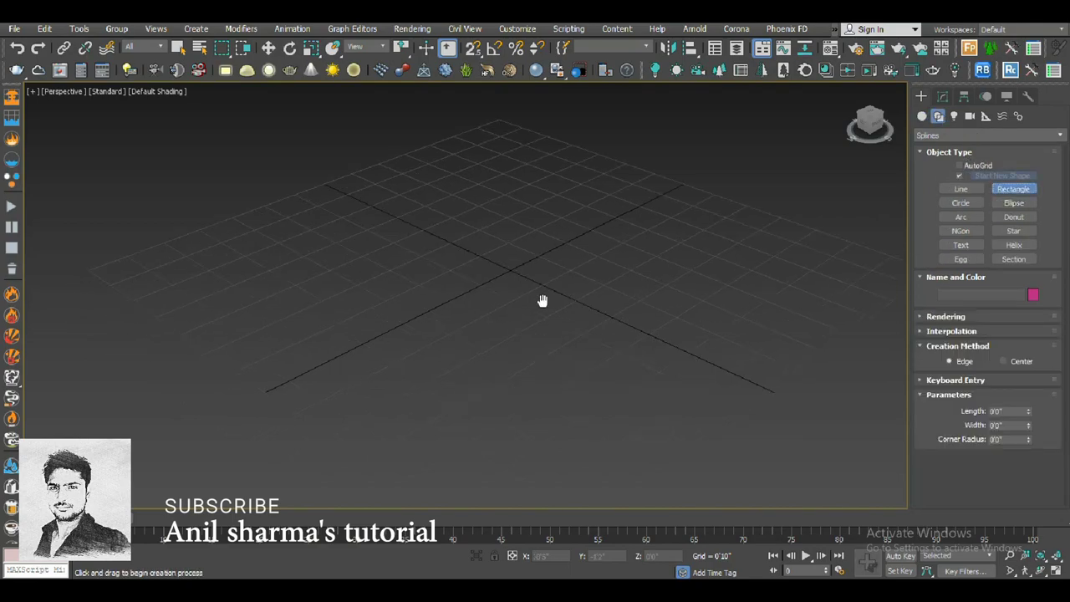
{"action": "key", "text": "t"}
{"action": "left_click_drag", "start_coordinate": [404, 173], "coordinate": [637, 435]}
{"action": "right_click", "coordinate": [637, 443]}
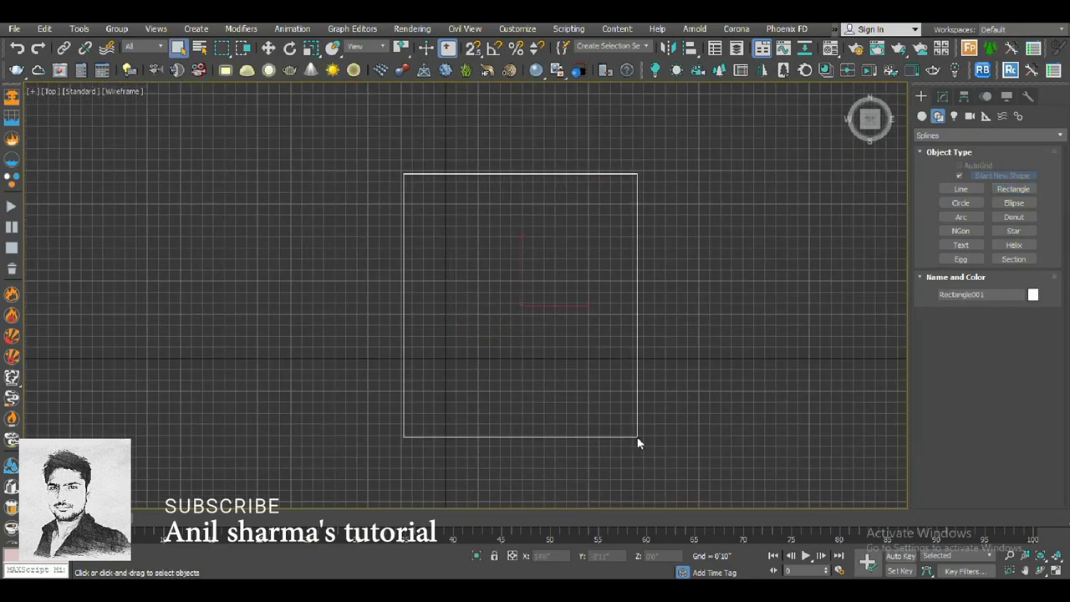
- Centre the rectangle on the world origin with X and Y set to 0
{"action": "left_click", "coordinate": [942, 96]}
{"action": "key", "text": "w"}
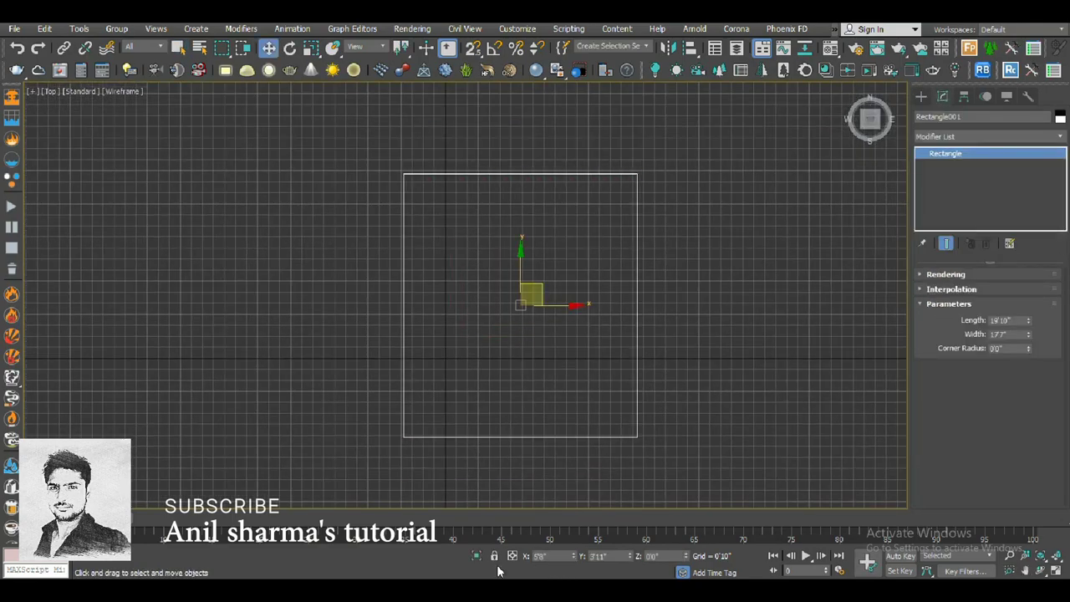
{"action": "type", "text": "0"}
{"action": "key", "text": "Tab"}
{"action": "type", "text": "0"}
{"action": "key", "text": "Return"}
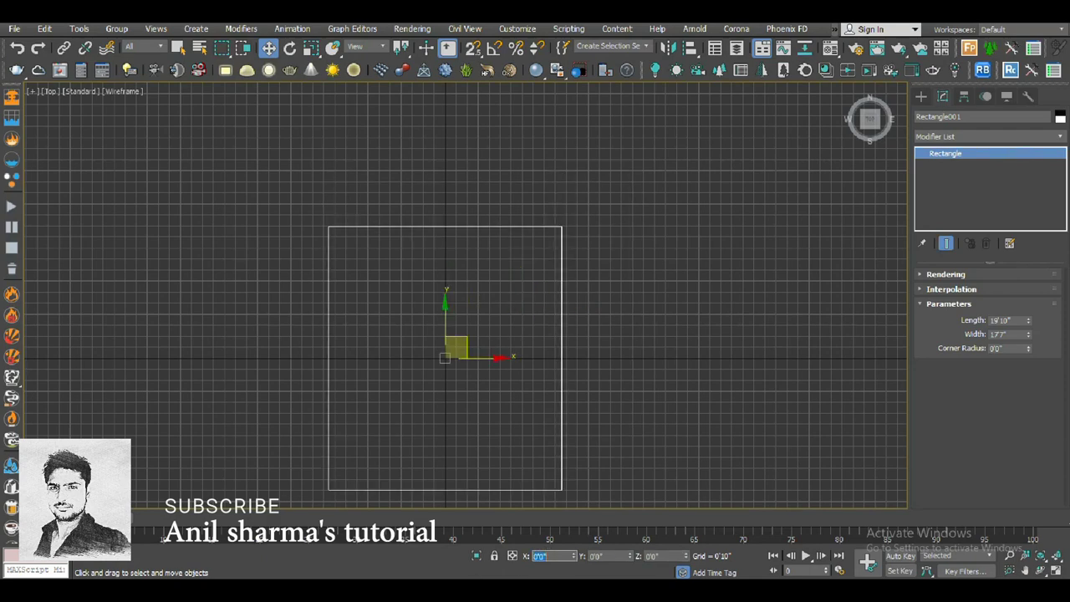
- Size the rectangle to 20'0" long and 12'0" wide
{"action": "mouse_move", "coordinate": [1028, 320]}
{"action": "left_mouse_down"}
{"action": "mouse_move", "coordinate": [1028, 310]}
{"action": "mouse_move", "coordinate": [1025, 334]}
{"action": "left_mouse_up"}
{"action": "key", "text": "shift+Tab"}
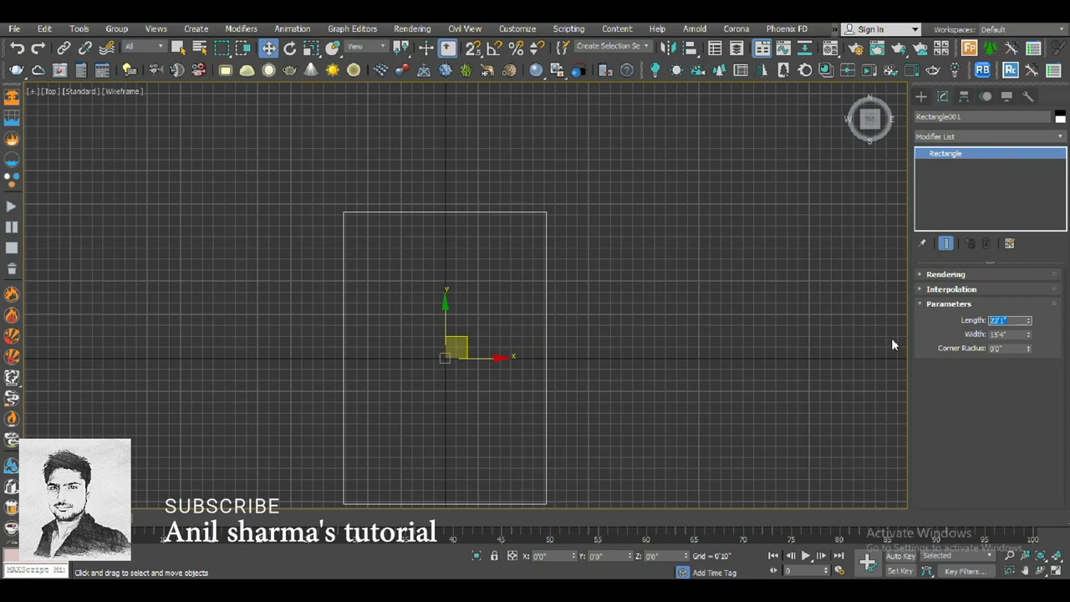
{"action": "type", "text": "2"}
{"action": "type", "text": "2"}
{"action": "key", "text": "Tab"}
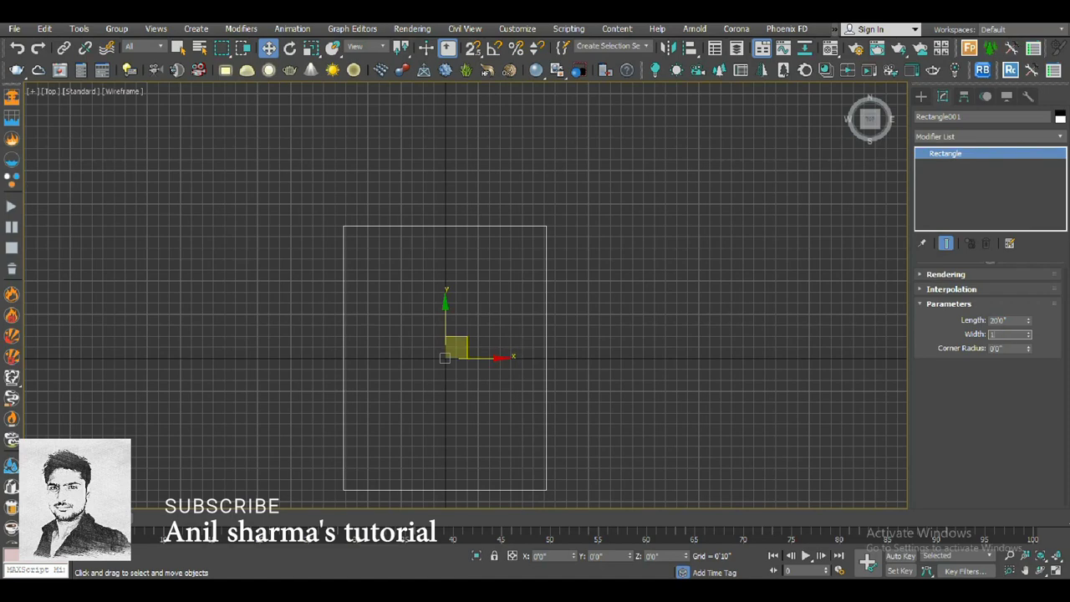
{"action": "type", "text": "2"}
{"action": "key", "text": "Return"}
{"action": "middle_click_drag", "start_coordinate": [589, 388], "coordinate": [625, 329]}
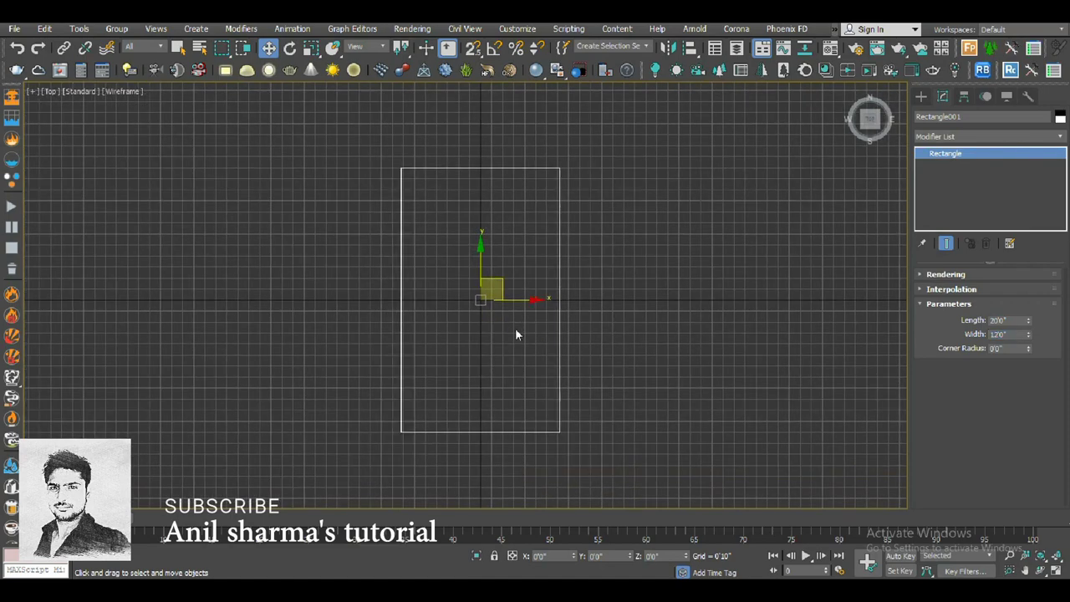
- Convert the rectangle to an editable spline and apply a quad-menu option to all its corner vertices
{"action": "right_click", "coordinate": [523, 249]}
{"action": "left_click", "coordinate": [683, 389]}
{"action": "key", "text": "1"}
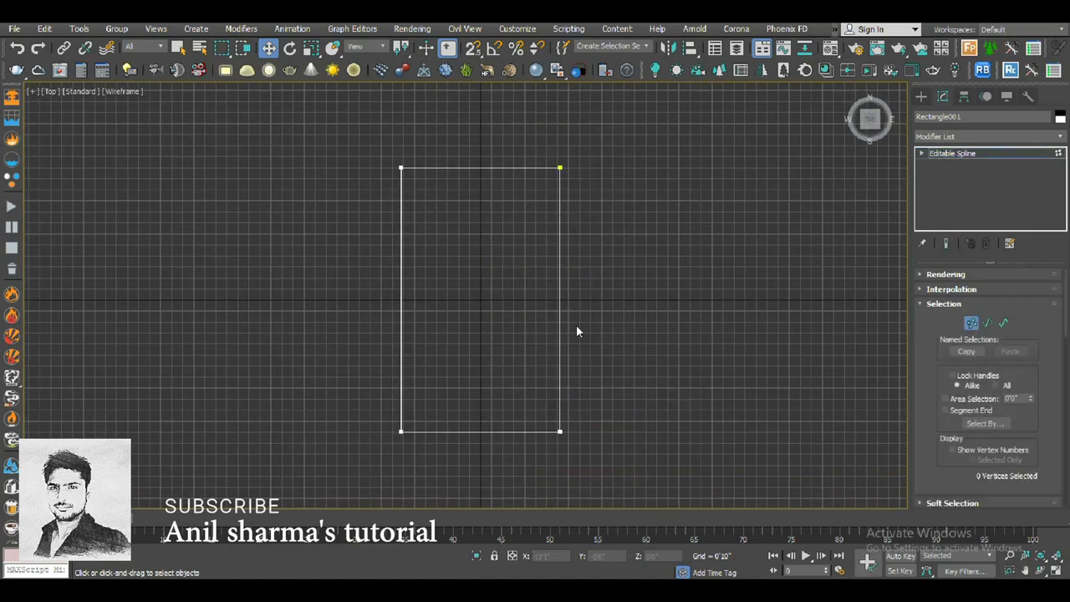
{"action": "key", "text": "ctrl+a"}
{"action": "right_click", "coordinate": [531, 271]}
{"action": "left_click", "coordinate": [481, 192]}
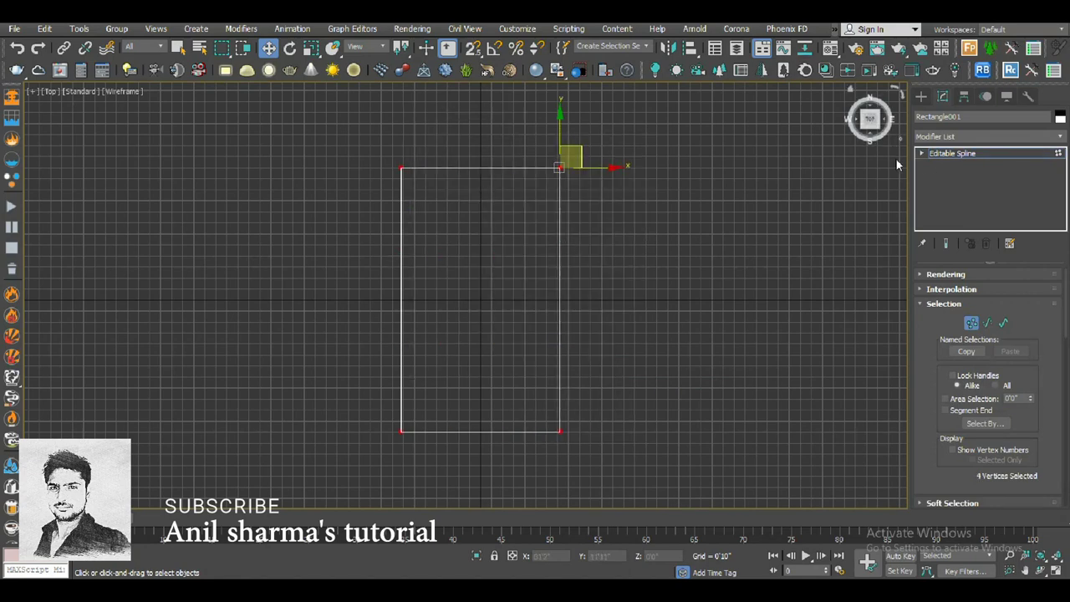
- Divide all four sides into five parts each using Divide 4
{"action": "left_click", "coordinate": [921, 153]}
{"action": "left_click", "coordinate": [949, 176]}
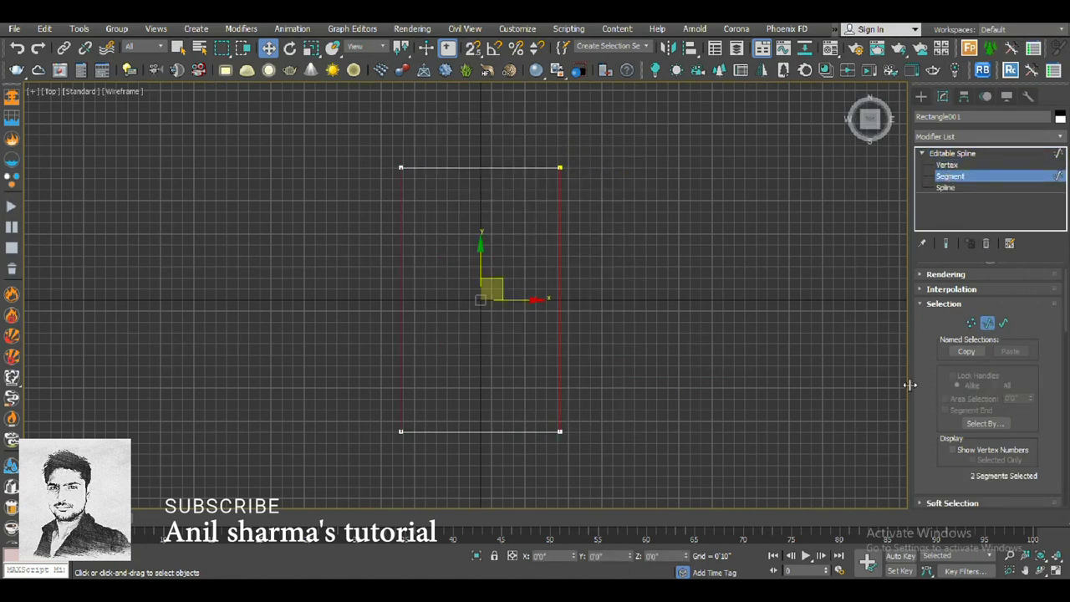
{"action": "scroll", "coordinate": [922, 446], "scroll_direction": "down", "scroll_amount": 5}
{"action": "scroll", "coordinate": [917, 409], "scroll_direction": "down", "scroll_amount": 3}
{"action": "scroll", "coordinate": [949, 422], "scroll_direction": "down", "scroll_amount": 3}
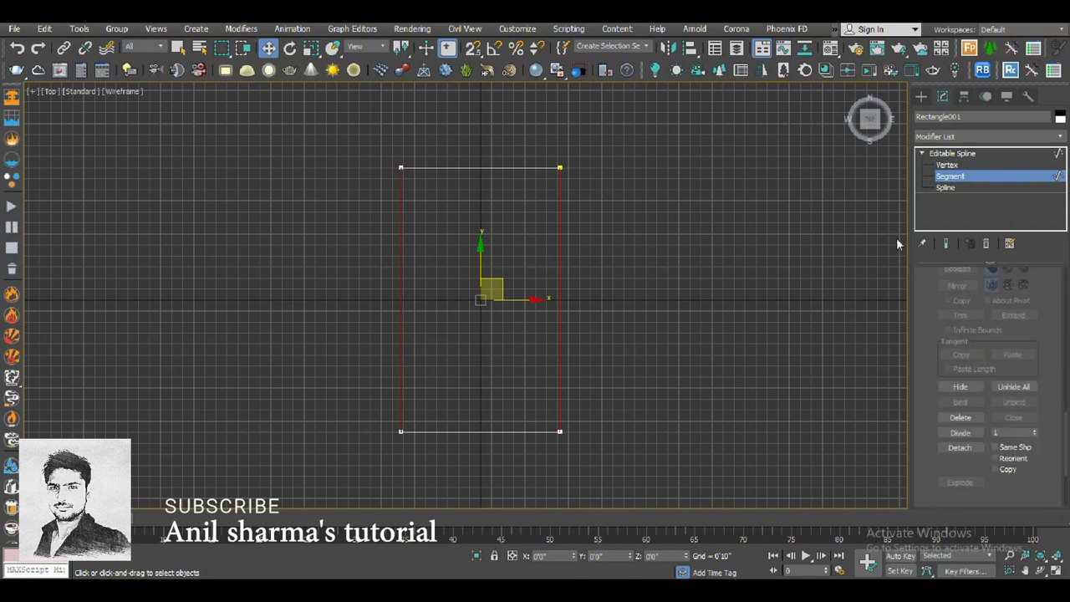
{"action": "scroll", "coordinate": [949, 422], "scroll_direction": "down", "scroll_amount": 2}
{"action": "left_click", "coordinate": [1034, 412]}
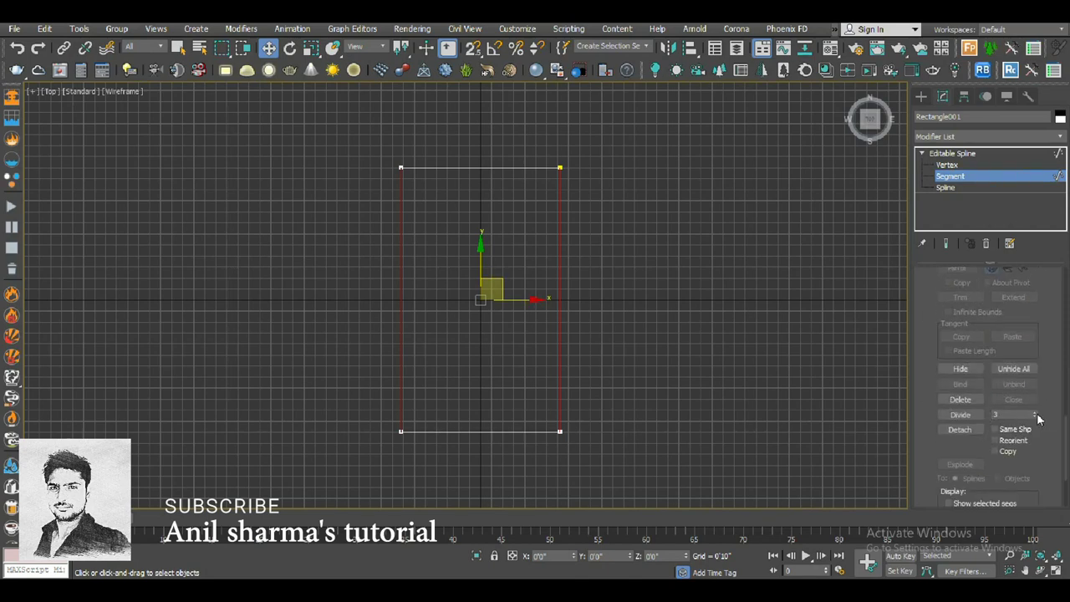
{"action": "left_click", "coordinate": [960, 415]}
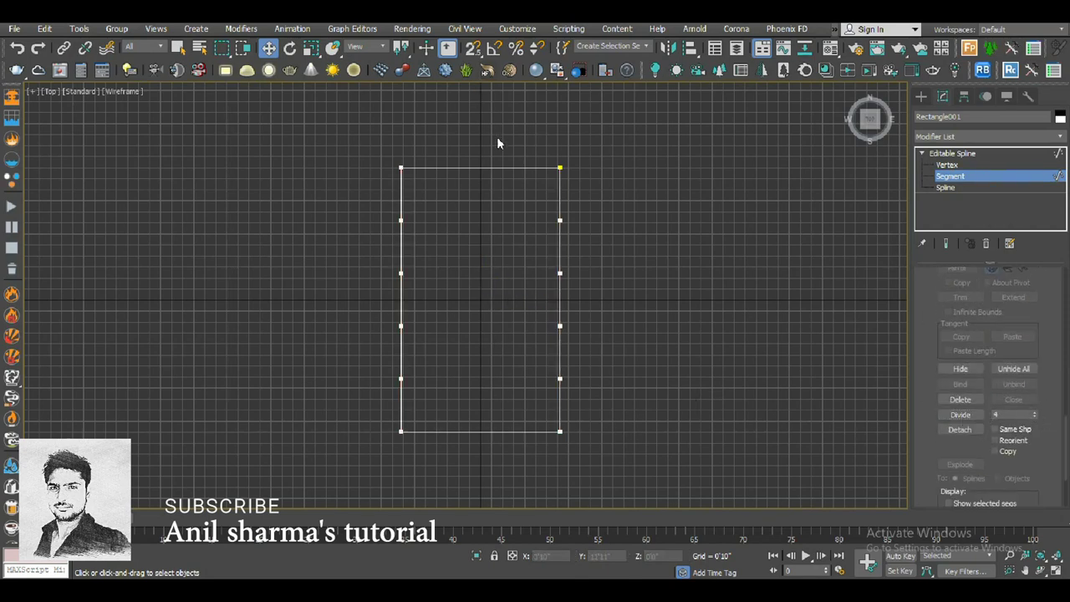
{"action": "left_click_drag", "start_coordinate": [496, 143], "coordinate": [473, 499]}
{"action": "left_click", "coordinate": [960, 414]}
- Detach the top edge from the outline
{"action": "left_click_drag", "start_coordinate": [616, 139], "coordinate": [351, 199]}
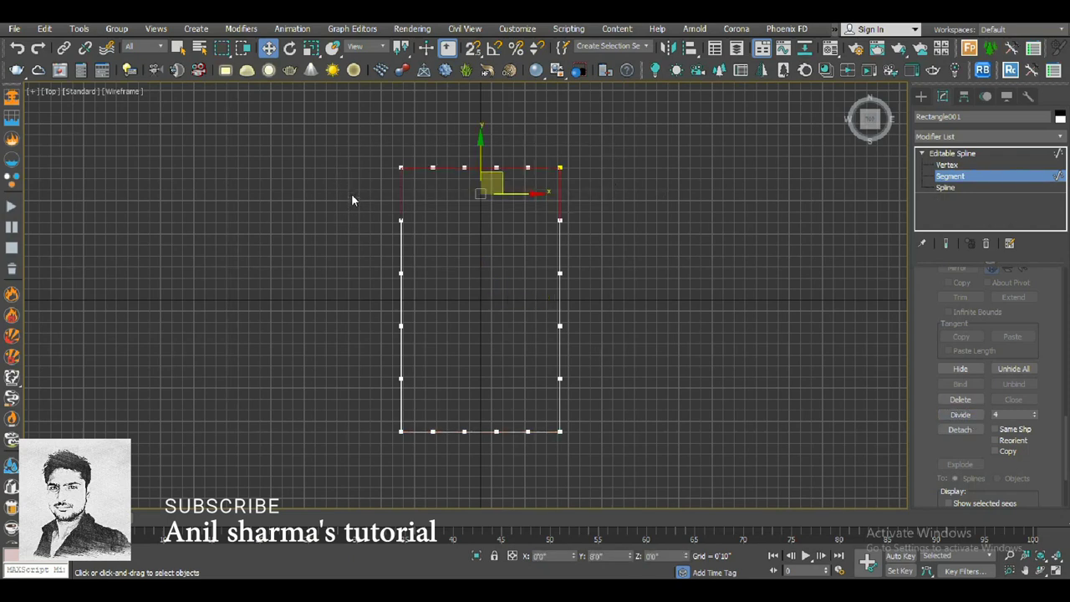
{"action": "scroll", "coordinate": [932, 351], "scroll_direction": "up", "scroll_amount": 5}
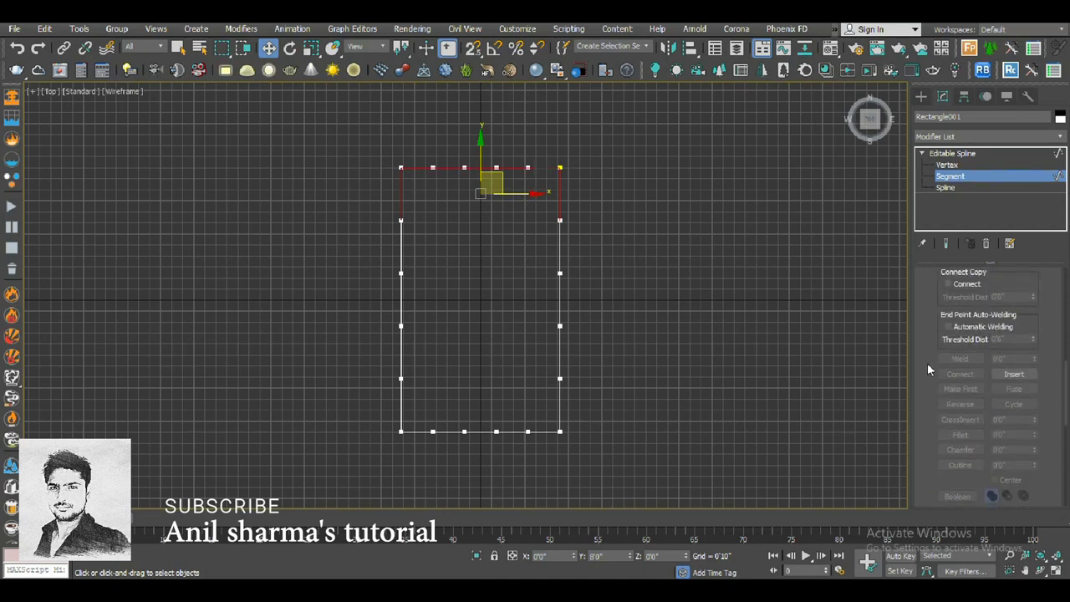
{"action": "scroll", "coordinate": [928, 369], "scroll_direction": "up", "scroll_amount": 3}
{"action": "scroll", "coordinate": [928, 370], "scroll_direction": "up", "scroll_amount": 1}
{"action": "scroll", "coordinate": [928, 375], "scroll_direction": "down", "scroll_amount": 4}
{"action": "scroll", "coordinate": [930, 380], "scroll_direction": "down", "scroll_amount": 2}
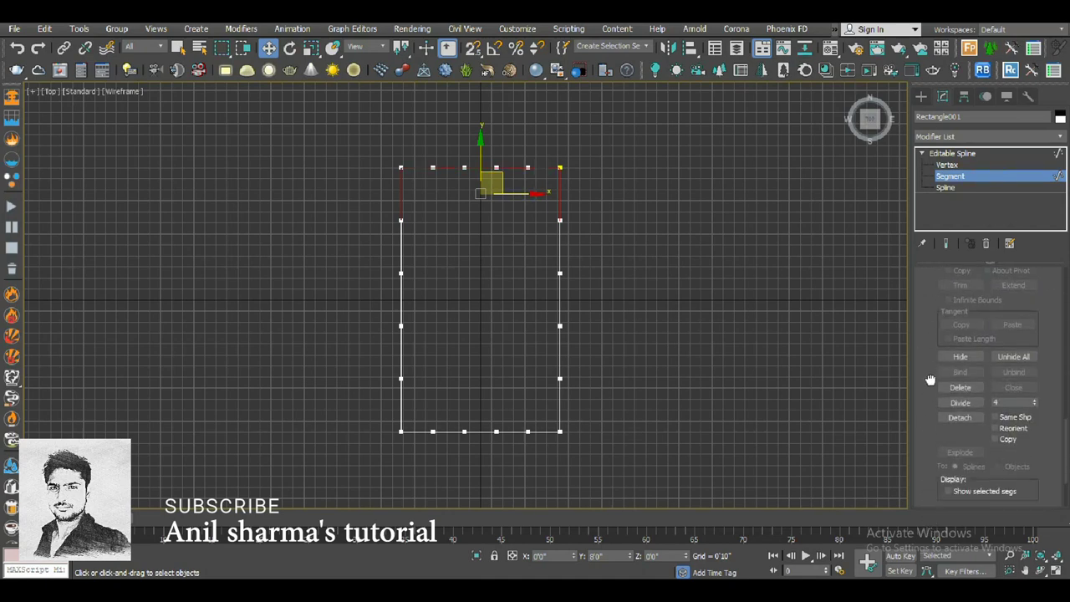
{"action": "scroll", "coordinate": [930, 380], "scroll_direction": "down", "scroll_amount": 1}
{"action": "left_click", "coordinate": [960, 392]}
{"action": "left_click", "coordinate": [577, 309]}
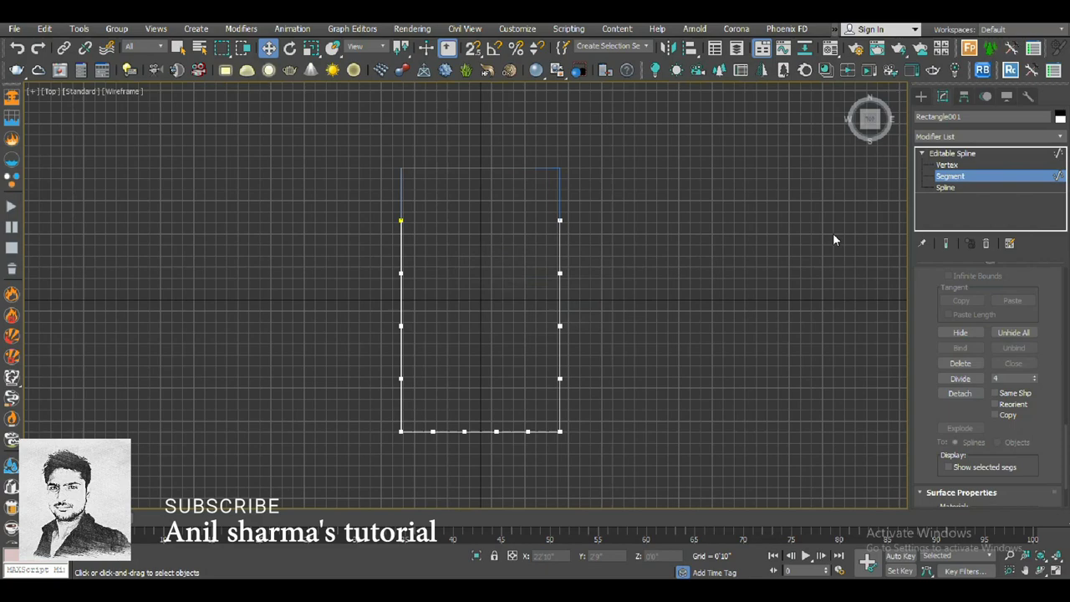
- Delete the lowest segment of the right side
{"action": "left_click", "coordinate": [947, 165]}
{"action": "left_click", "coordinate": [945, 187]}
{"action": "left_click", "coordinate": [950, 176]}
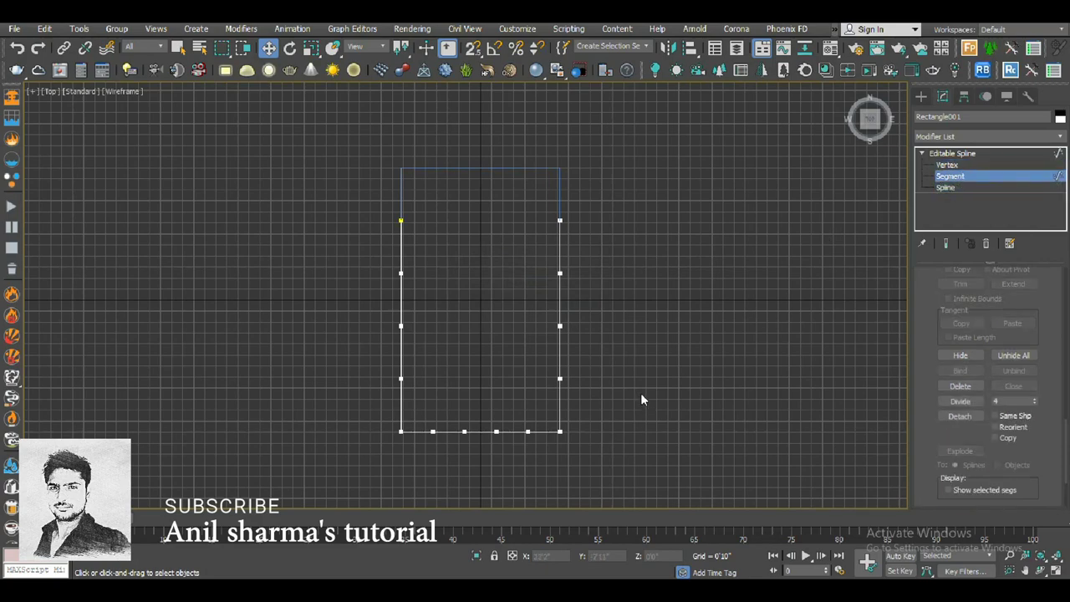
{"action": "left_click", "coordinate": [560, 405]}
{"action": "key", "text": "Delete"}
- Move the right side's loose end vertex down to the bottom-right corner
{"action": "scroll", "coordinate": [619, 406], "scroll_direction": "up", "scroll_amount": 2}
{"action": "middle_click_drag", "start_coordinate": [619, 406], "coordinate": [575, 364]}
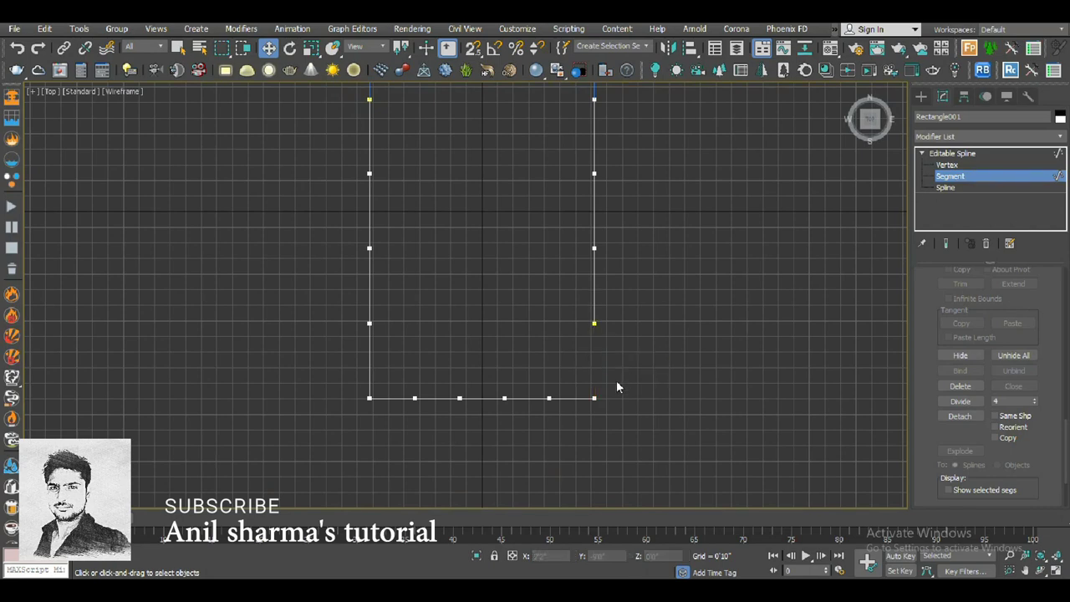
{"action": "left_click", "coordinate": [947, 165]}
{"action": "left_click_drag", "start_coordinate": [687, 259], "coordinate": [557, 364]}
{"action": "scroll", "coordinate": [602, 351], "scroll_direction": "up", "scroll_amount": 4}
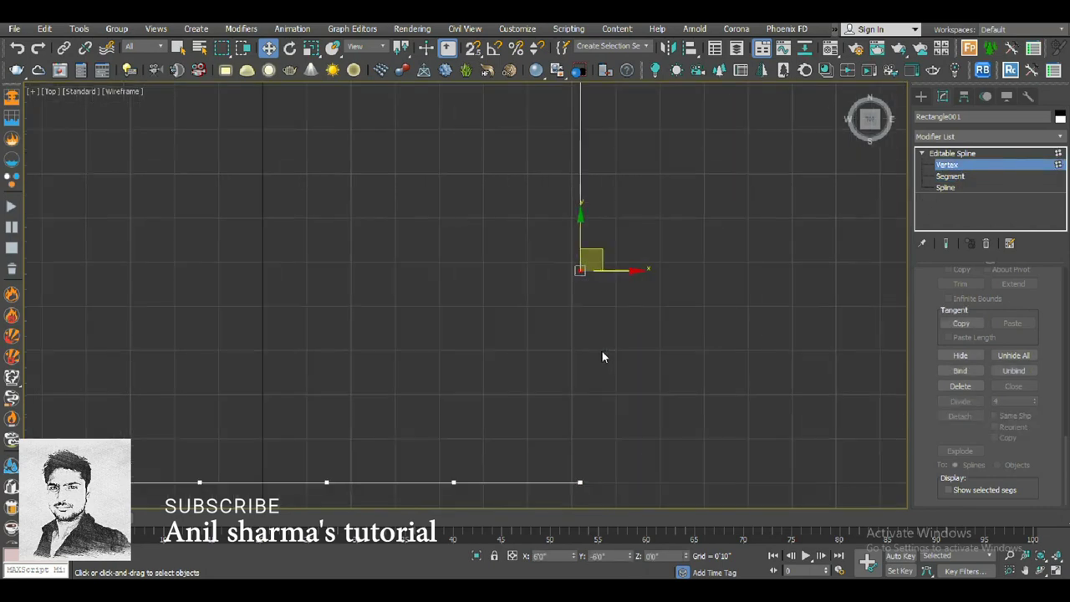
{"action": "left_click_drag", "start_coordinate": [580, 269], "coordinate": [579, 483]}
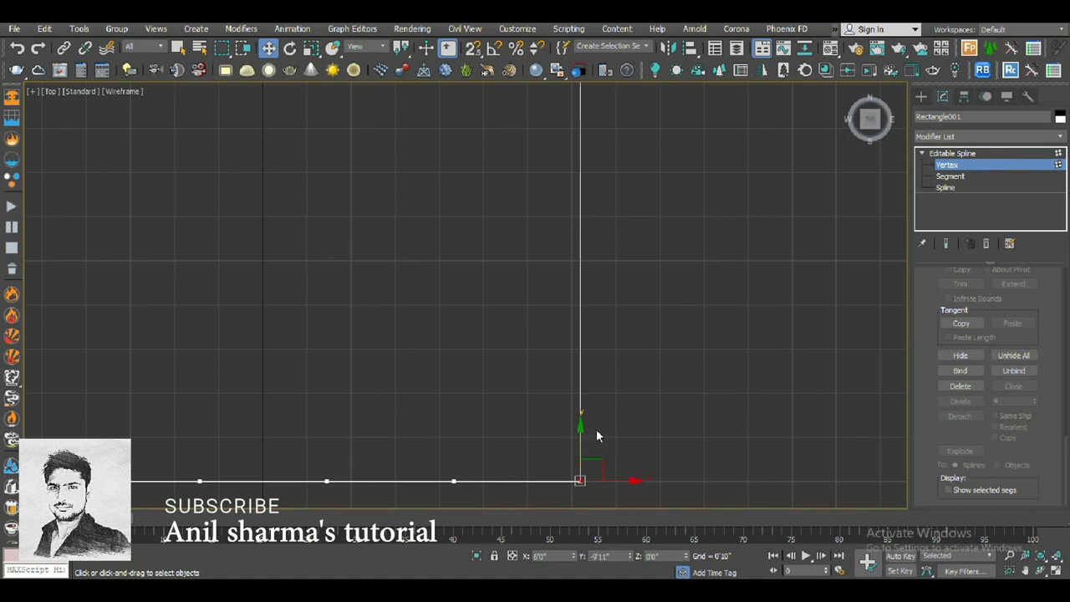
- Raise that end vertex by 4 units with Offset Y 4
{"action": "key", "text": "F12"}
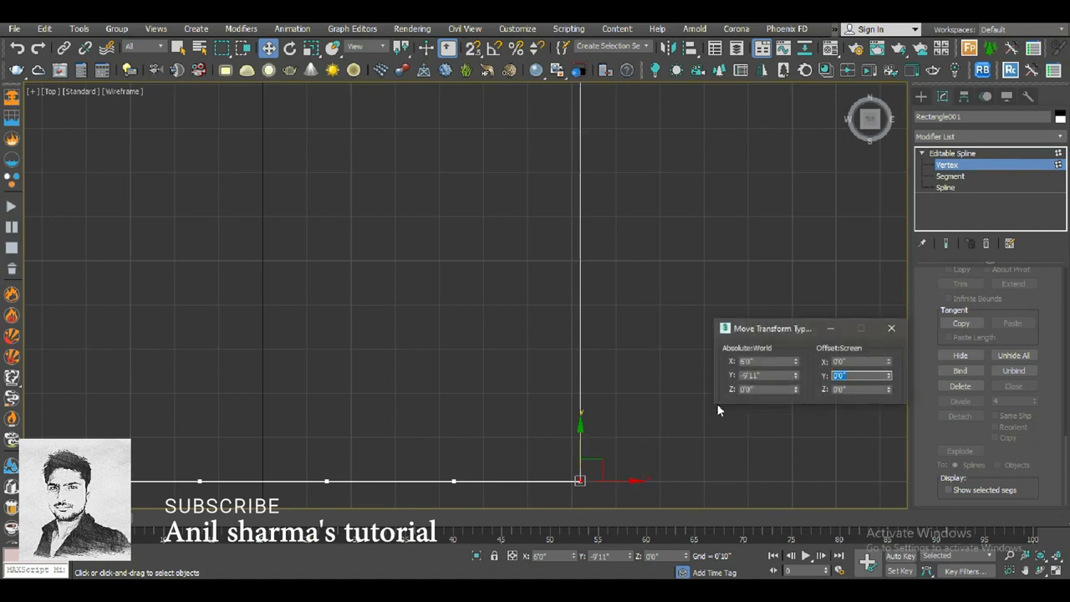
{"action": "type", "text": "4"}
{"action": "key", "text": "Return"}
{"action": "scroll", "coordinate": [532, 392], "scroll_direction": "down", "scroll_amount": 4}
{"action": "left_click", "coordinate": [891, 327]}
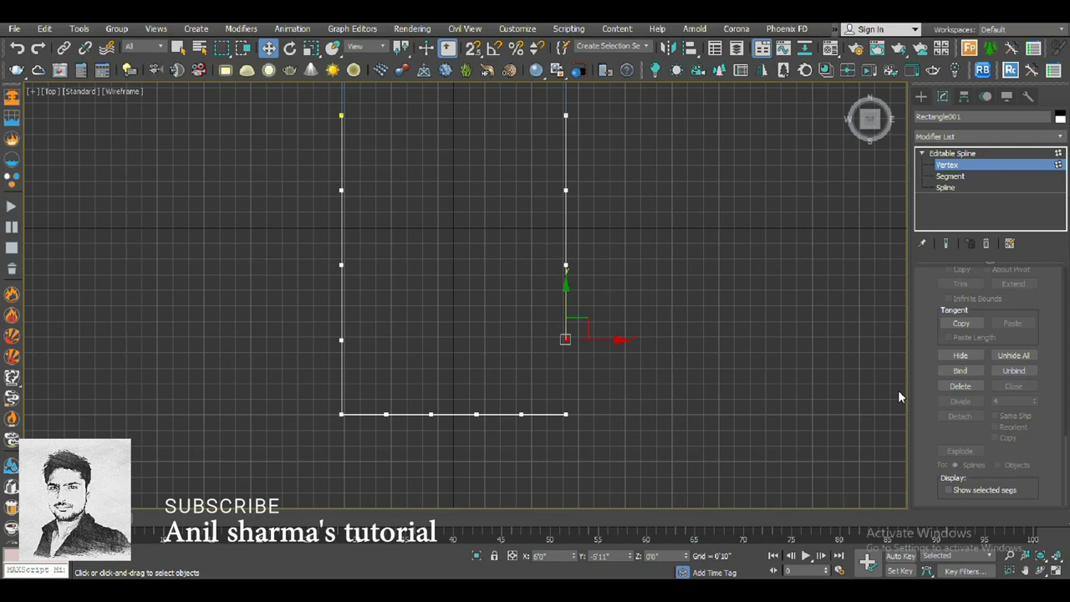
{"action": "middle_click_drag", "start_coordinate": [610, 368], "coordinate": [556, 391]}
- Start an Outline on the main wall spline and preview its offset
{"action": "left_click", "coordinate": [944, 188]}
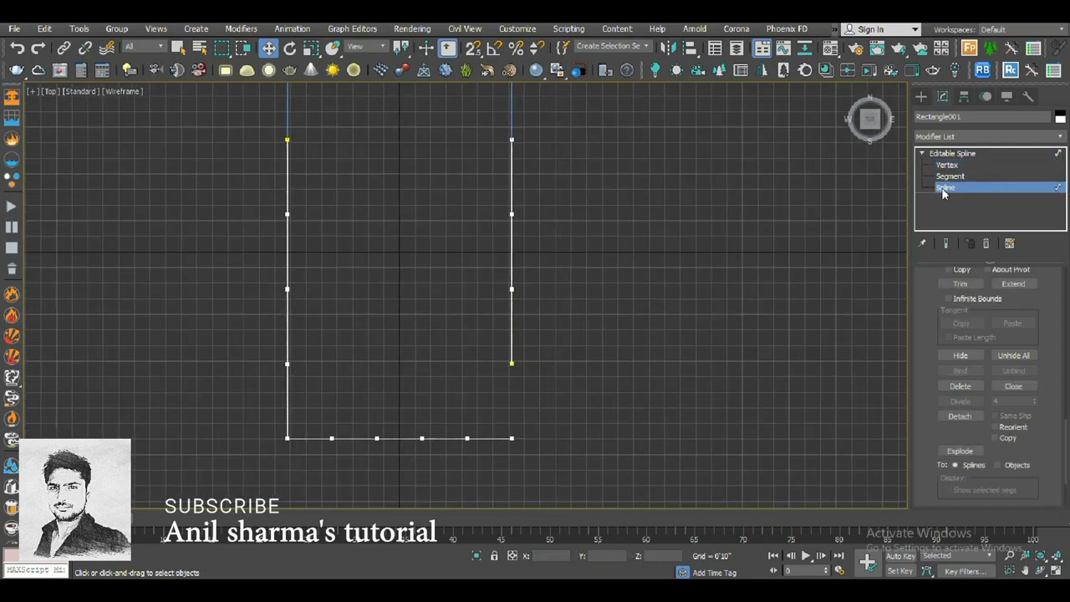
{"action": "left_click", "coordinate": [511, 242]}
{"action": "scroll", "coordinate": [932, 376], "scroll_direction": "up", "scroll_amount": 2}
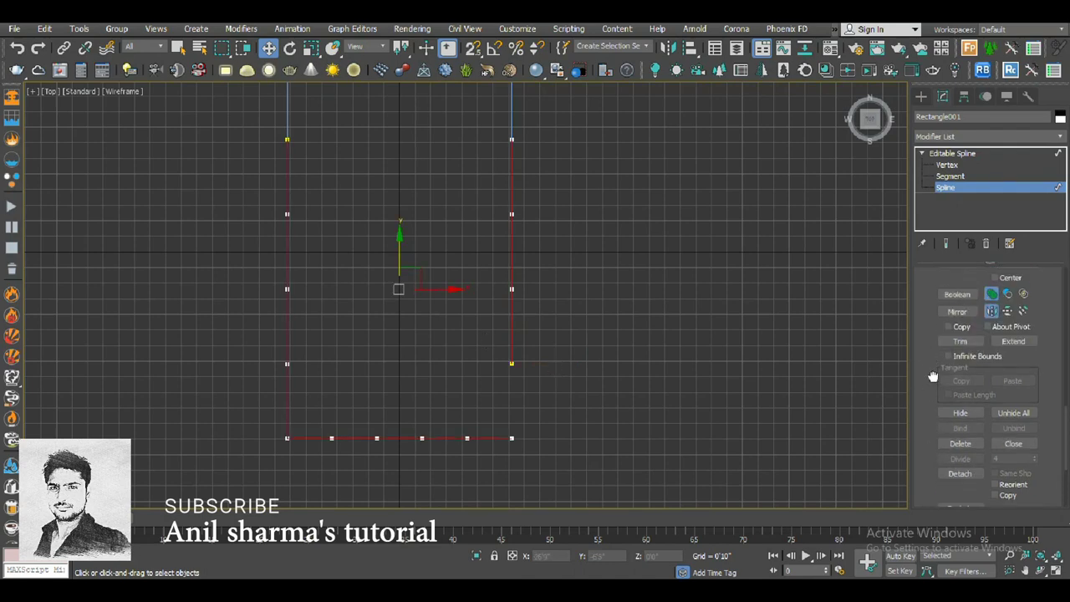
{"action": "scroll", "coordinate": [932, 376], "scroll_direction": "up", "scroll_amount": 3}
{"action": "left_click", "coordinate": [960, 366]}
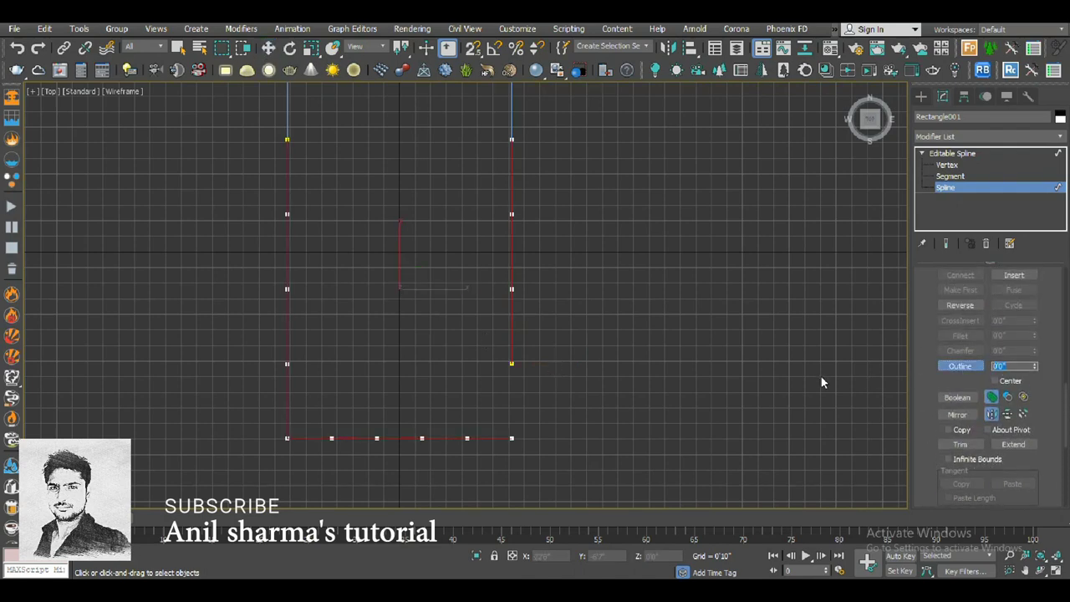
{"action": "left_click_drag", "start_coordinate": [512, 251], "coordinate": [525, 251]}
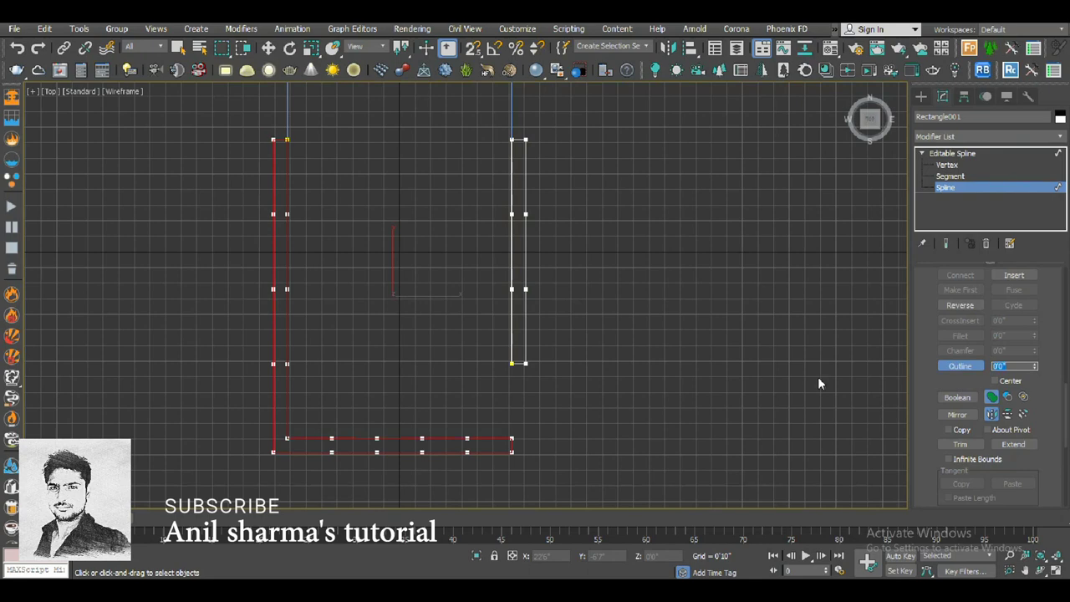
{"action": "middle_click_drag", "start_coordinate": [637, 398], "coordinate": [656, 391]}
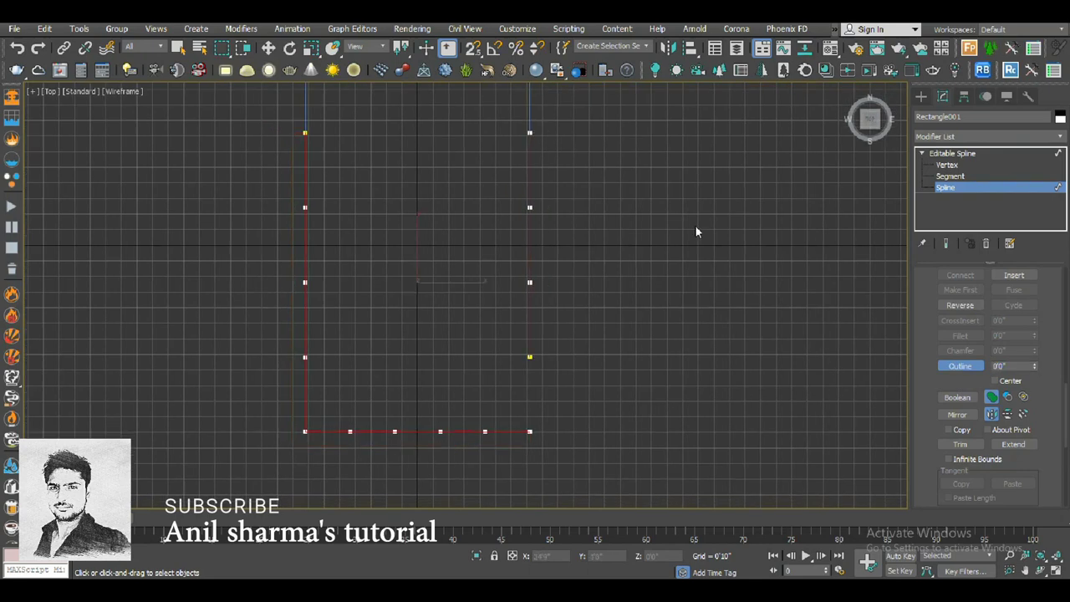
- Delete the extra vertices along the sides and bottom of the spline
{"action": "left_click", "coordinate": [947, 166]}
{"action": "left_click_drag", "start_coordinate": [629, 192], "coordinate": [249, 316]}
{"action": "key", "text": "Delete"}
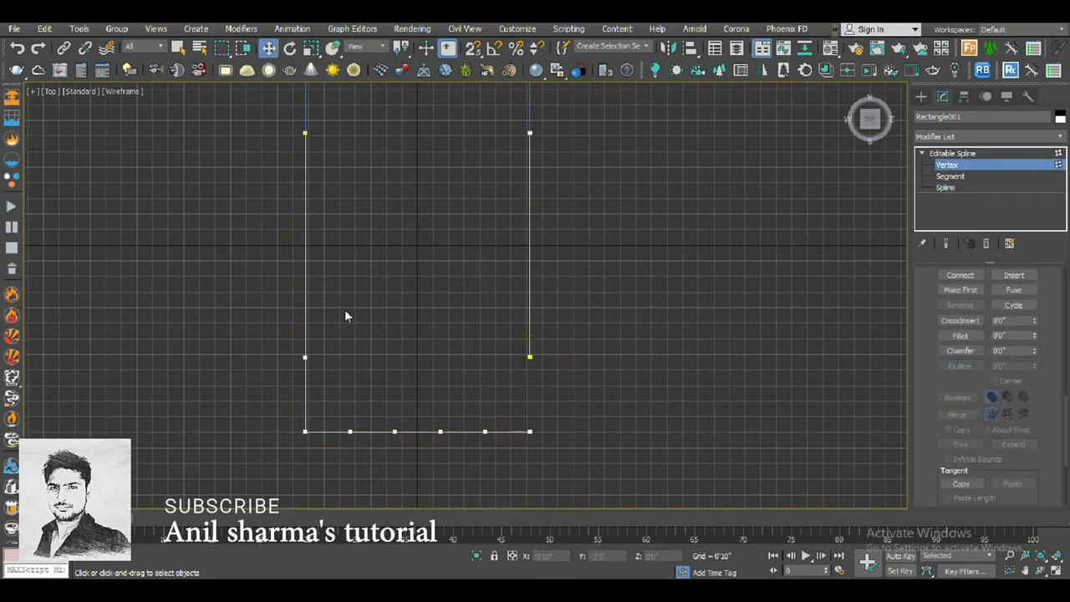
{"action": "left_click_drag", "start_coordinate": [507, 407], "coordinate": [339, 454]}
{"action": "key", "text": "Delete"}
- Apply the Outline value to give the wall spline double-lined thickness
{"action": "left_click", "coordinate": [945, 188]}
{"action": "double_click", "coordinate": [1020, 366]}
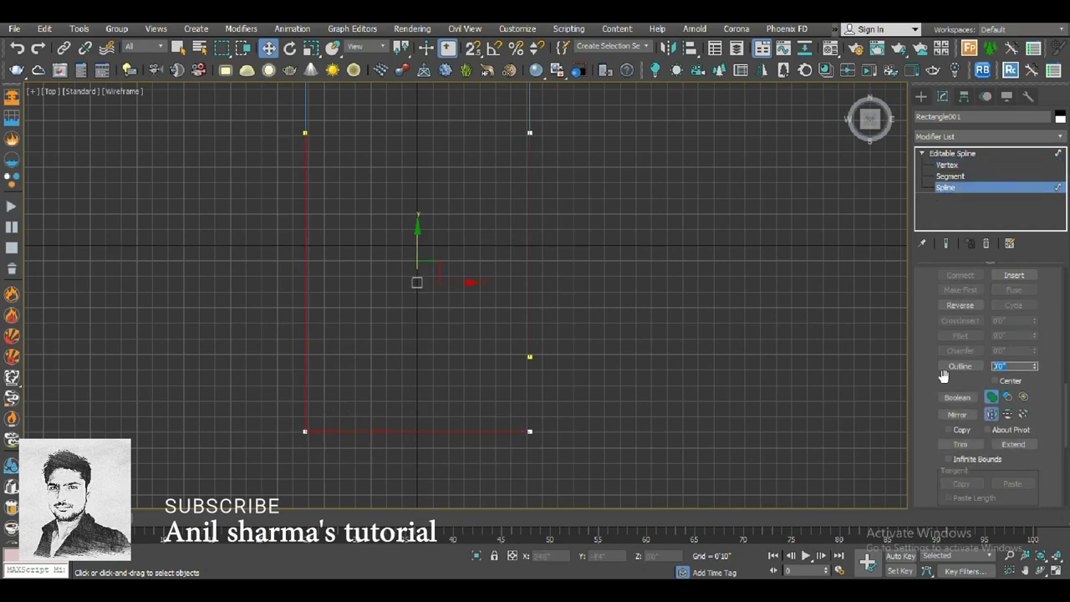
{"action": "key", "text": "Return"}
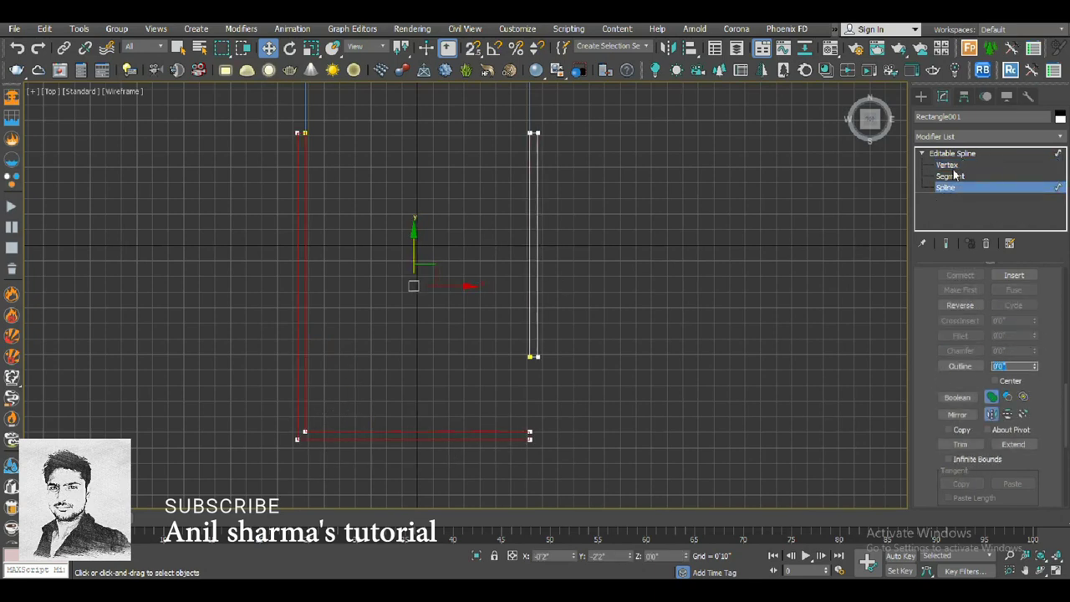
- Apply a quad-menu command to the wall vertices, then crossing-select both shapes
{"action": "left_click", "coordinate": [947, 165]}
{"action": "right_click", "coordinate": [475, 238]}
{"action": "left_click", "coordinate": [479, 203]}
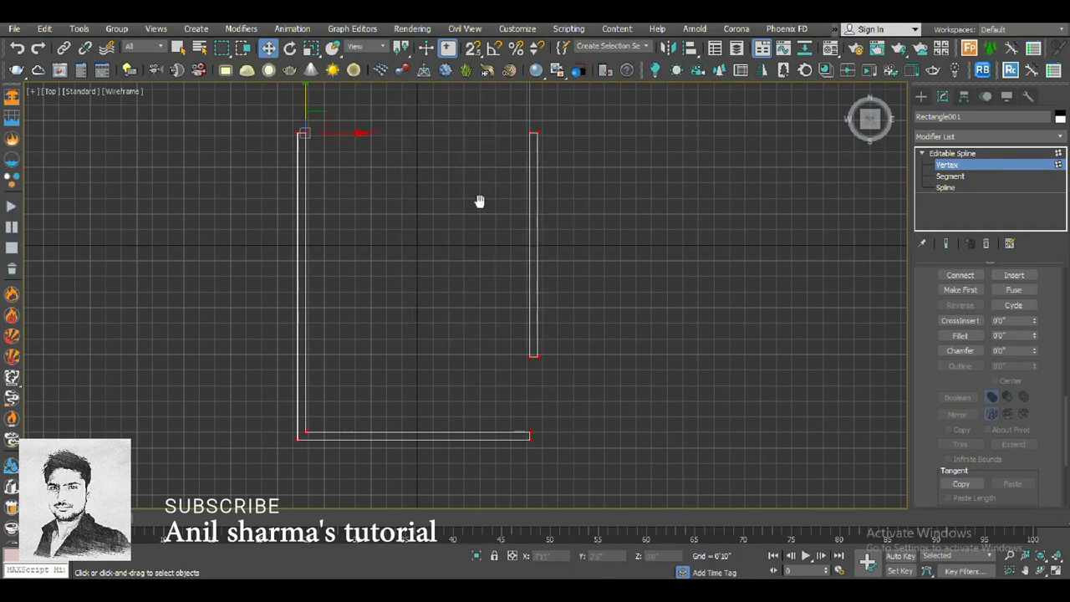
{"action": "left_click", "coordinate": [952, 153]}
{"action": "scroll", "coordinate": [521, 215], "scroll_direction": "down", "scroll_amount": 3}
{"action": "scroll", "coordinate": [577, 253], "scroll_direction": "up", "scroll_amount": 4}
{"action": "left_click_drag", "start_coordinate": [621, 185], "coordinate": [524, 230]}
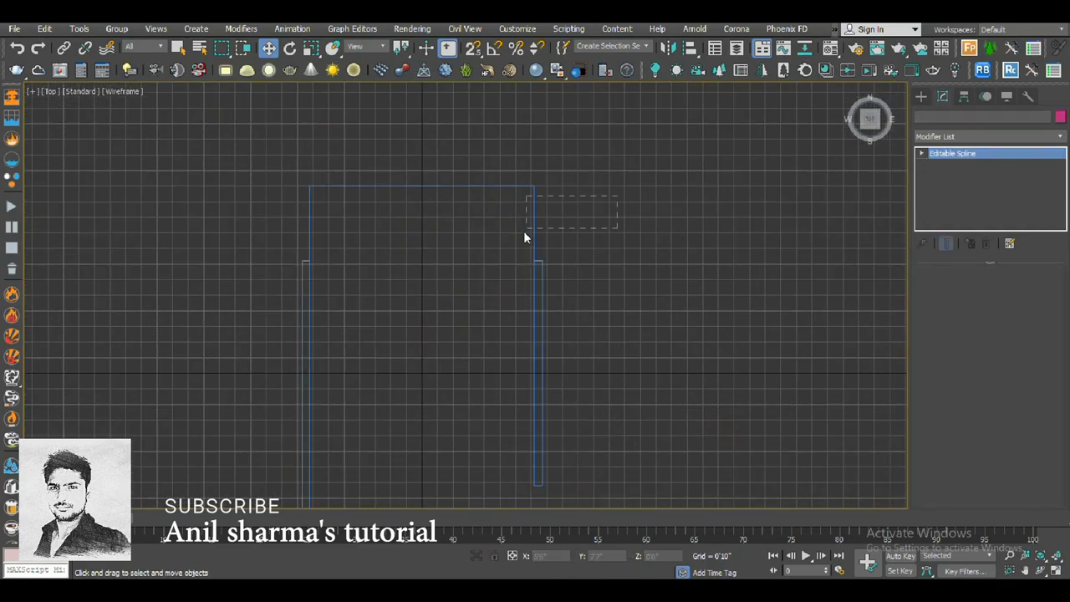
- Draw a second rectangle snapped from the outline's bottom-left to top-right corner
{"action": "left_click", "coordinate": [602, 284]}
{"action": "scroll", "coordinate": [752, 218], "scroll_direction": "down", "scroll_amount": 3}
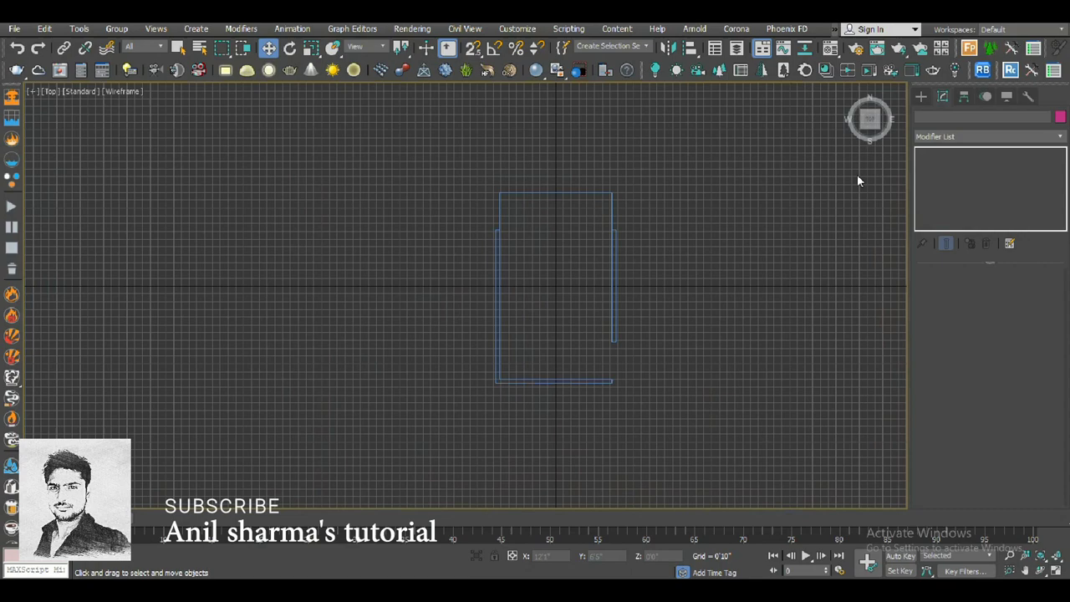
{"action": "left_click", "coordinate": [920, 96]}
{"action": "left_click", "coordinate": [1023, 192]}
{"action": "scroll", "coordinate": [518, 392], "scroll_direction": "up", "scroll_amount": 3}
{"action": "scroll", "coordinate": [499, 425], "scroll_direction": "up", "scroll_amount": 2}
{"action": "key", "text": "s"}
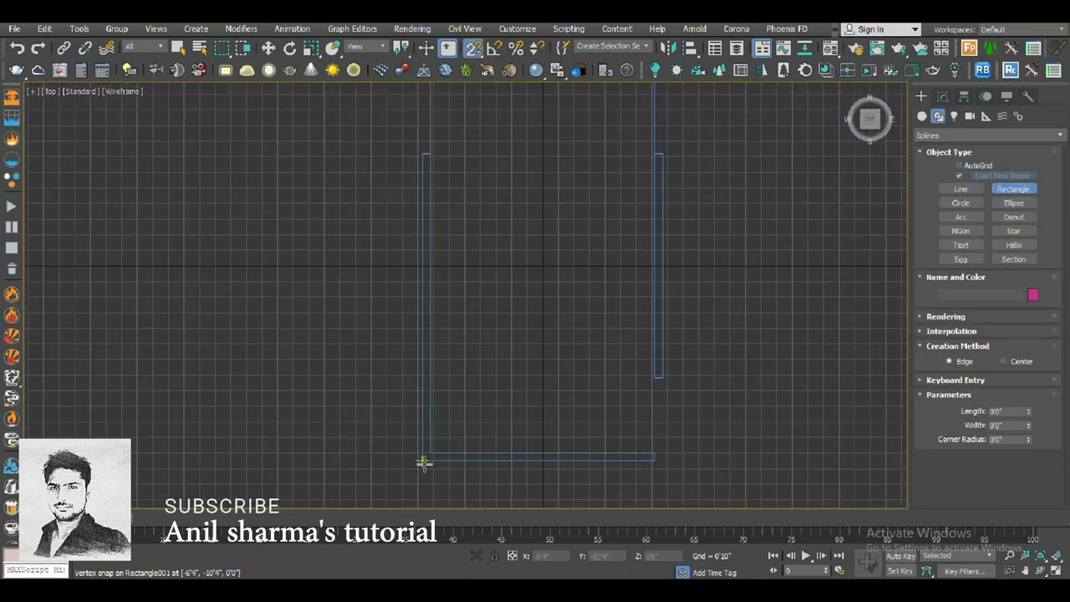
{"action": "left_click_drag", "start_coordinate": [423, 460], "coordinate": [642, 107]}
{"action": "middle_click_drag", "start_coordinate": [642, 107], "coordinate": [642, 182]}
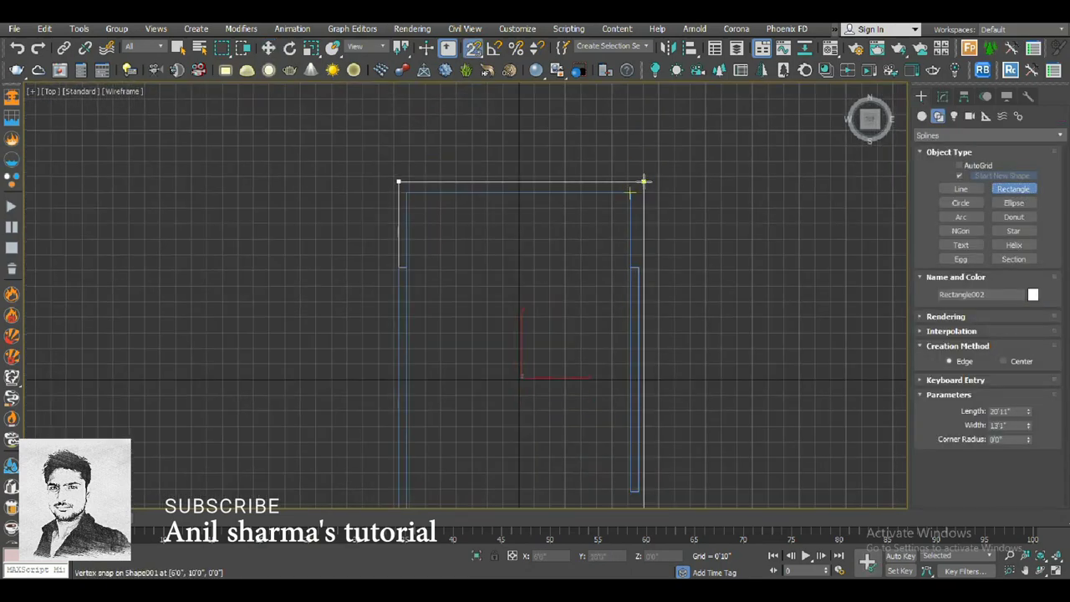
{"action": "left_click_drag", "start_coordinate": [642, 183], "coordinate": [638, 177]}
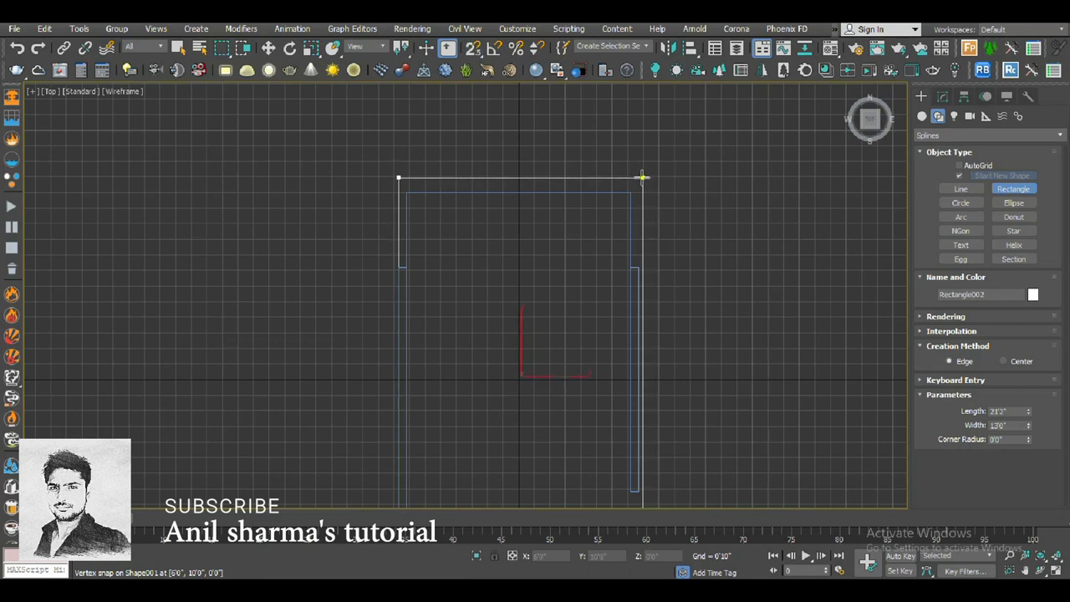
{"action": "left_click_drag", "start_coordinate": [638, 176], "coordinate": [639, 177]}
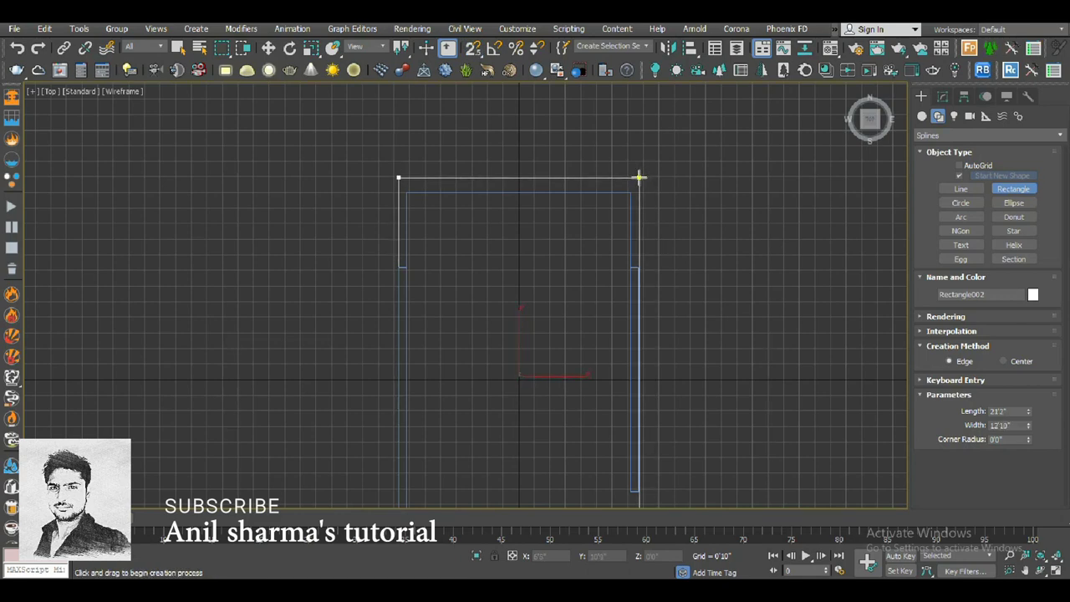
- Convert the new rectangle to an editable spline
{"action": "right_click", "coordinate": [639, 176]}
{"action": "middle_click_drag", "start_coordinate": [639, 177], "coordinate": [626, 151]}
{"action": "right_click", "coordinate": [571, 341]}
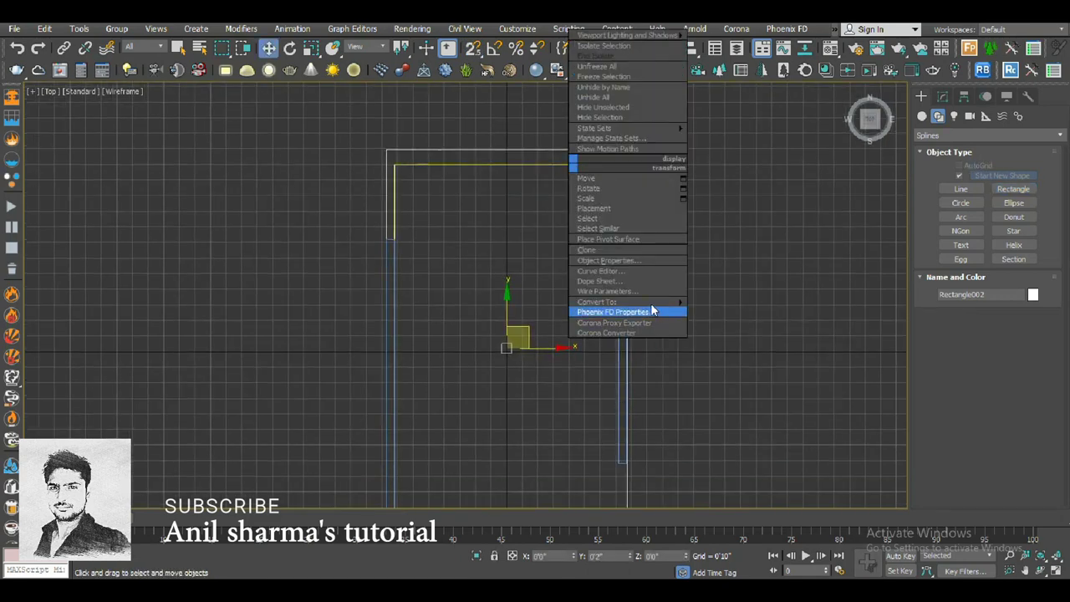
{"action": "left_click", "coordinate": [731, 303]}
{"action": "key", "text": "1"}
{"action": "right_click", "coordinate": [588, 213]}
{"action": "left_click", "coordinate": [542, 144]}
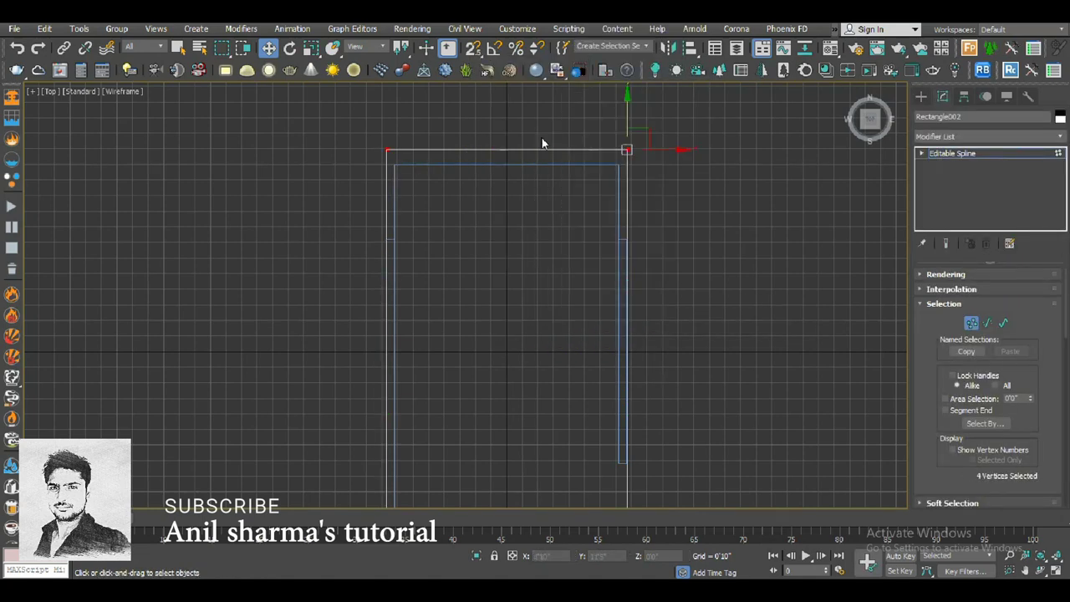
- Move the rectangle's top two vertices up so it covers the room floor
{"action": "left_click", "coordinate": [920, 153]}
{"action": "middle_click_drag", "start_coordinate": [635, 199], "coordinate": [574, 222]}
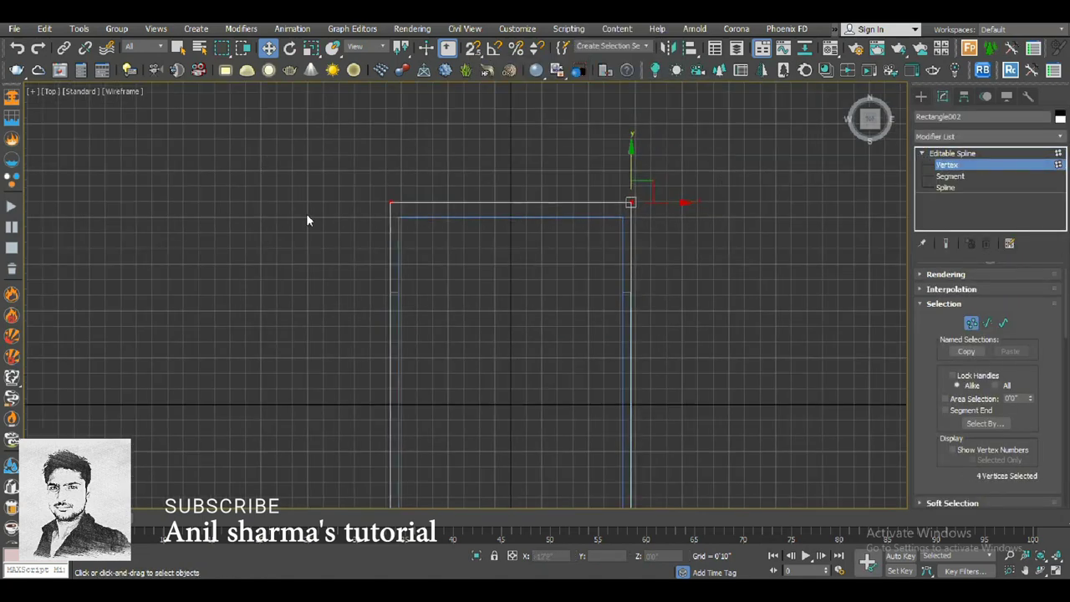
{"action": "left_click_drag", "start_coordinate": [626, 197], "coordinate": [632, 143]}
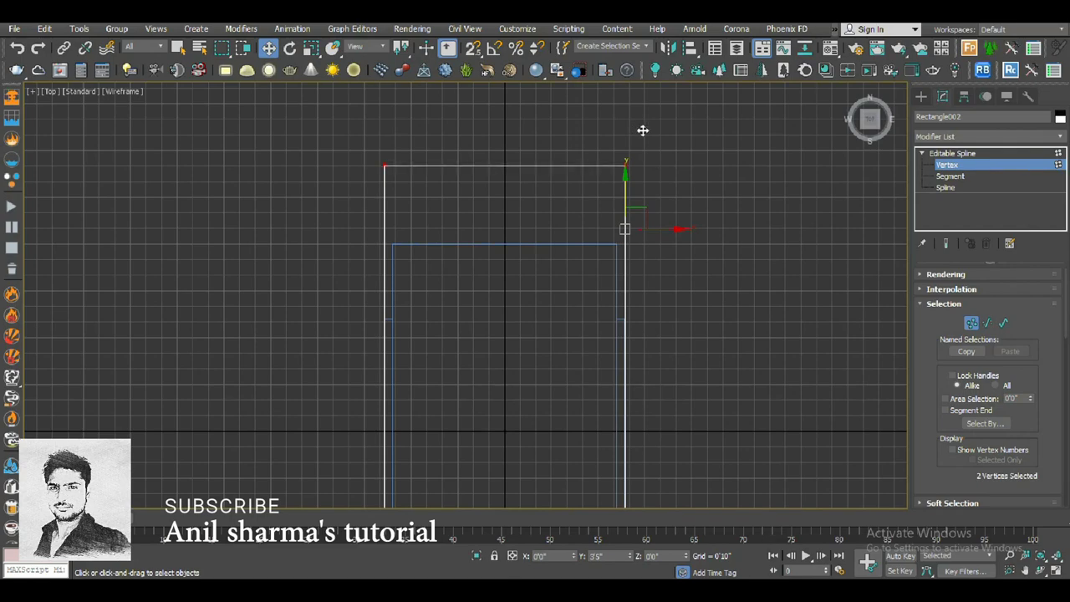
{"action": "scroll", "coordinate": [661, 209], "scroll_direction": "down", "scroll_amount": 5}
{"action": "scroll", "coordinate": [673, 260], "scroll_direction": "up", "scroll_amount": 5}
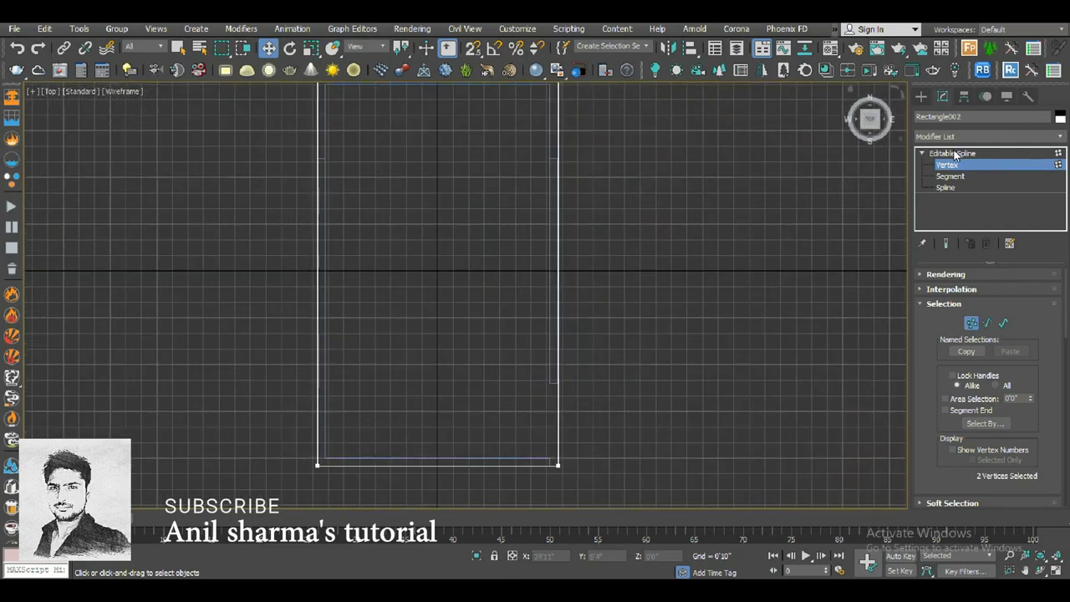
{"action": "key", "text": "1"}
{"action": "key", "text": "F3"}
- Add an Extrude modifier to the wall outline spline
{"action": "key", "text": "p"}
{"action": "middle_click_drag", "start_coordinate": [594, 322], "coordinate": [637, 244], "text": "alt"}
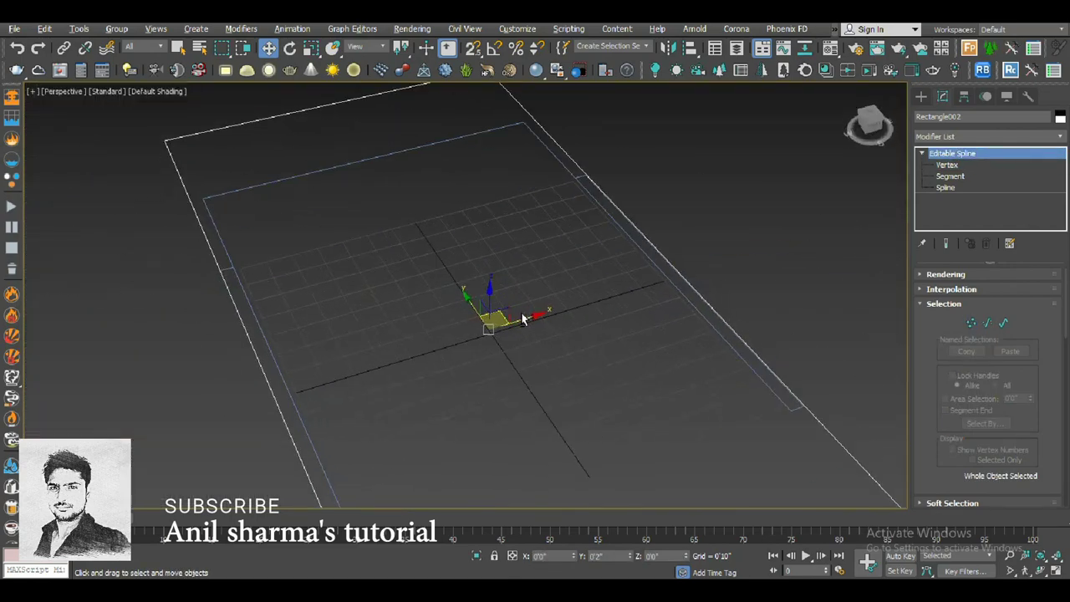
{"action": "left_click", "coordinate": [637, 244]}
{"action": "left_click", "coordinate": [986, 137]}
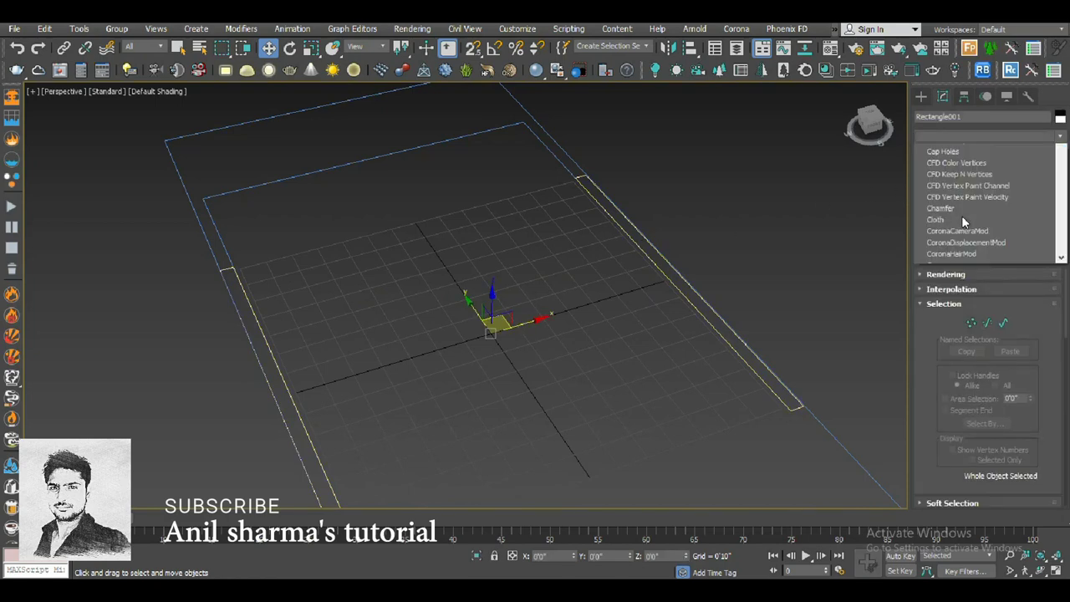
{"action": "left_click", "coordinate": [962, 207]}
- Set the Extrude Amount to 8'0" for the wall height
{"action": "middle_click_drag", "start_coordinate": [589, 335], "coordinate": [543, 335], "text": "alt"}
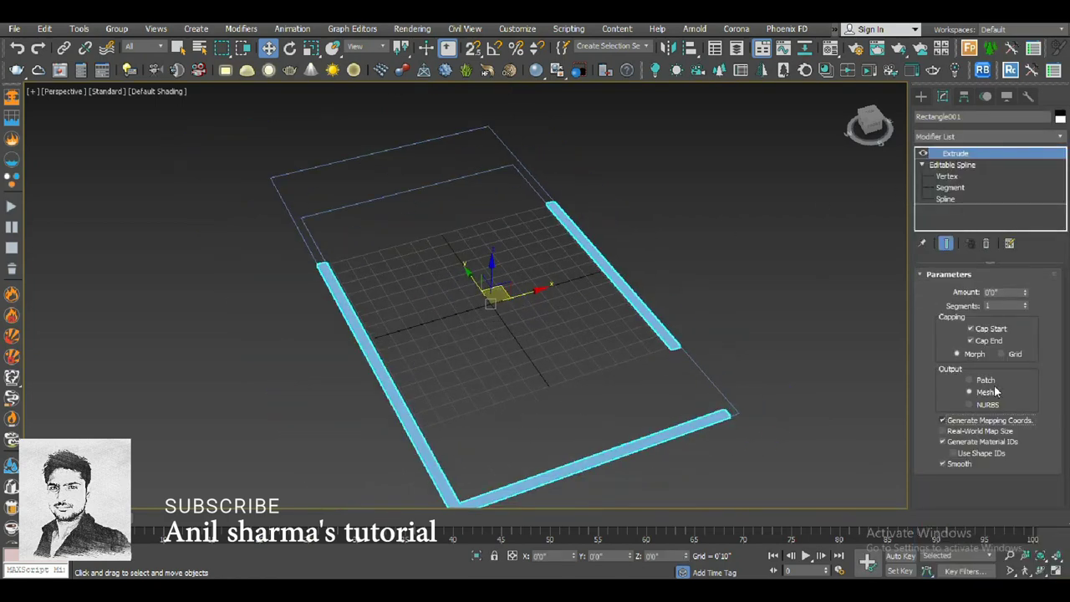
{"action": "double_click", "coordinate": [1003, 292]}
{"action": "type", "text": "8"}
{"action": "key", "text": "Return"}
{"action": "middle_click_drag", "start_coordinate": [902, 290], "coordinate": [780, 271], "text": "alt"}
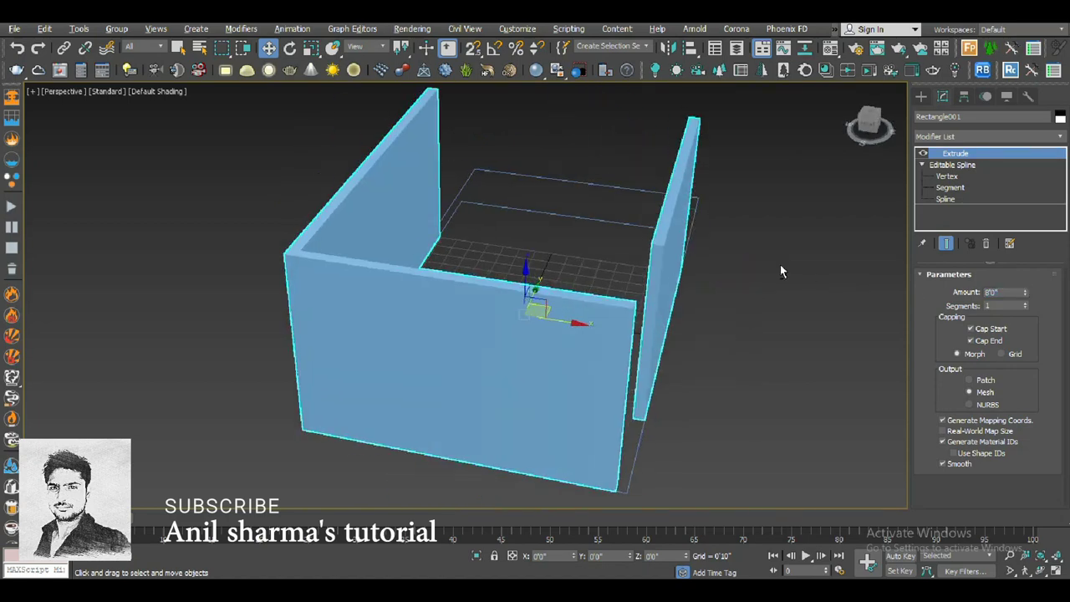
{"action": "double_click", "coordinate": [1003, 291]}
{"action": "type", "text": "8"}
{"action": "key", "text": "Return"}
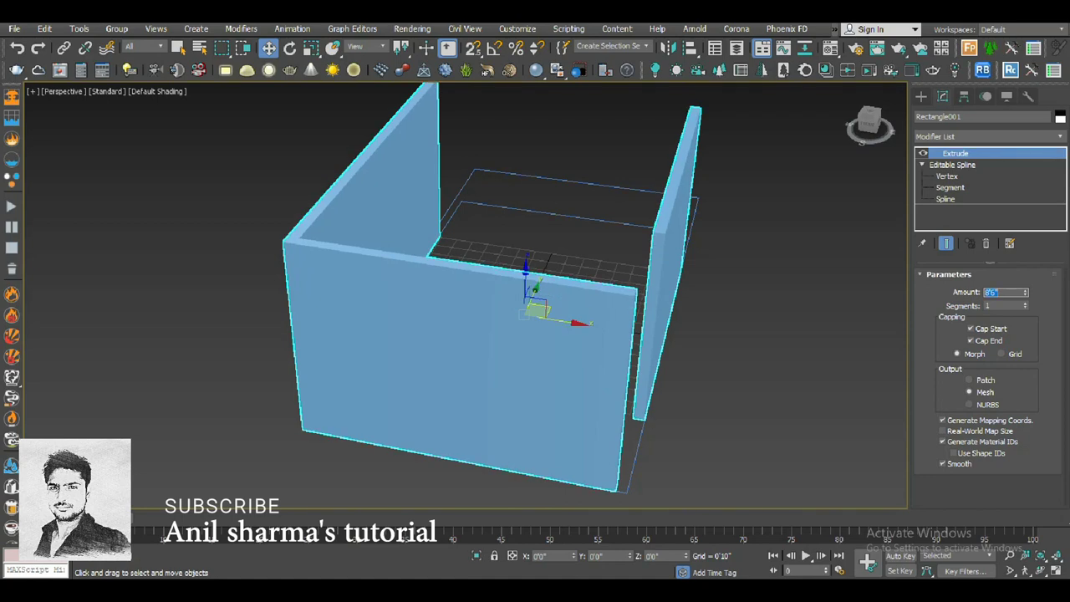
{"action": "left_click", "coordinate": [774, 361]}
{"action": "left_click", "coordinate": [594, 191]}
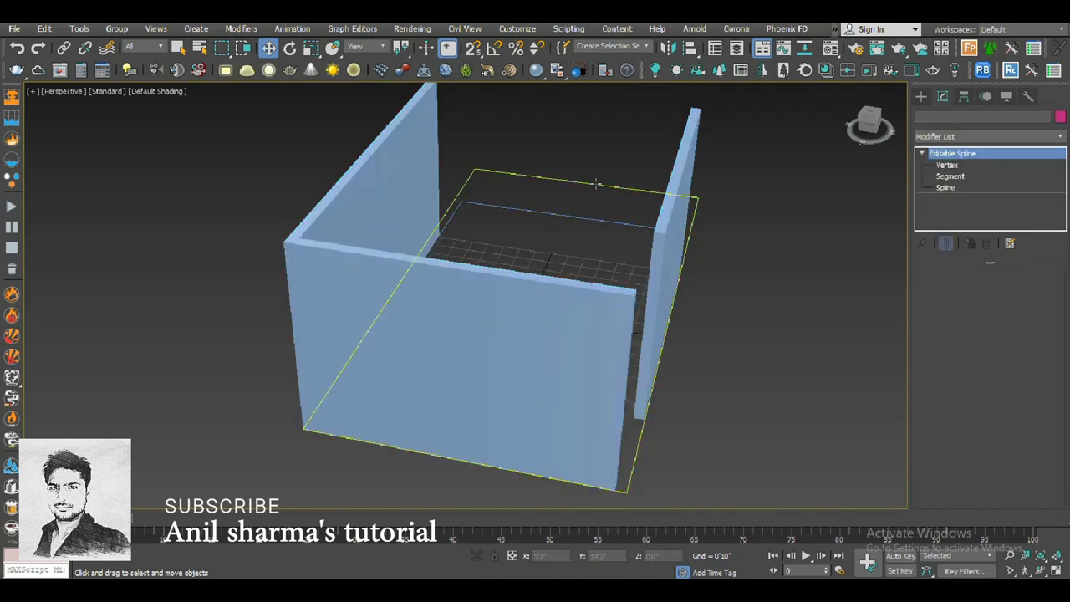
- Add a FloorGenerator modifier to the floor rectangle and set Max Length to 8'4"
{"action": "left_click", "coordinate": [987, 136]}
{"action": "key", "text": "f"}
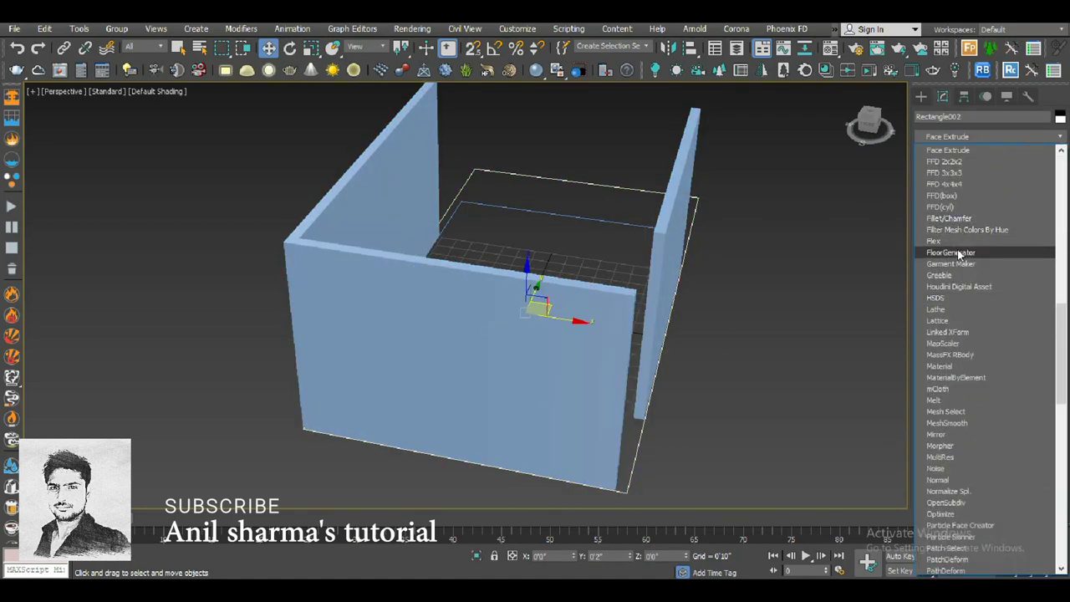
{"action": "left_click", "coordinate": [950, 253]}
{"action": "key", "text": "t"}
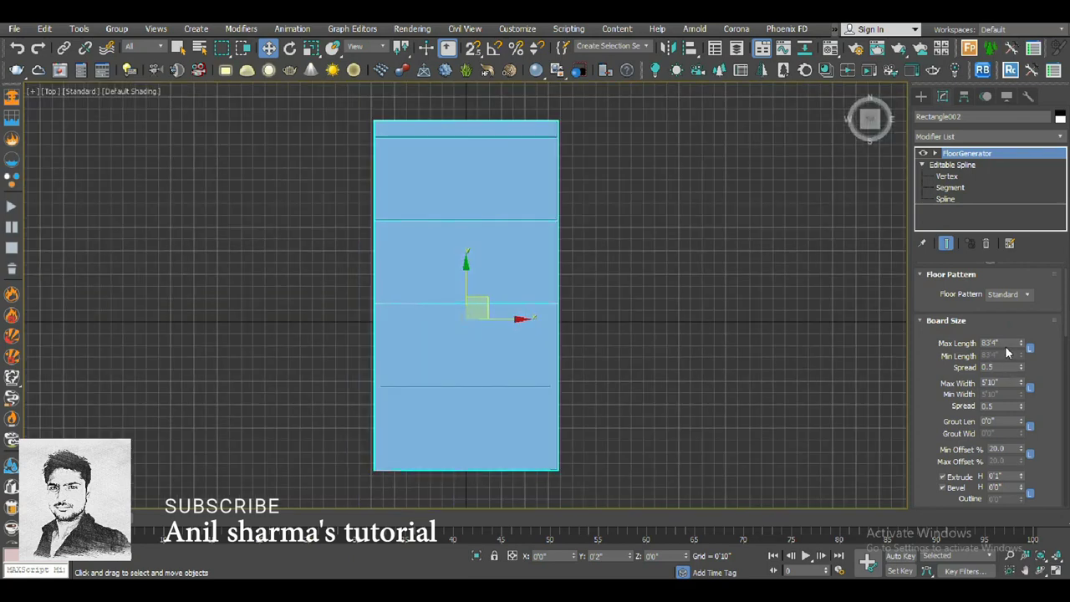
{"action": "double_click", "coordinate": [1001, 343]}
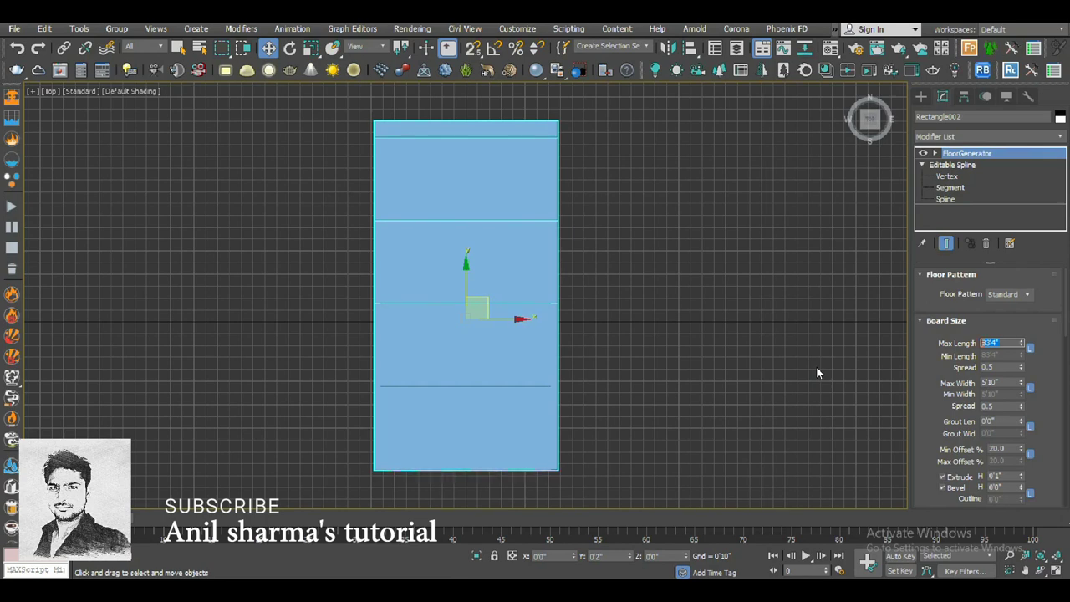
{"action": "type", "text": "8"}
{"action": "key", "text": "Return"}
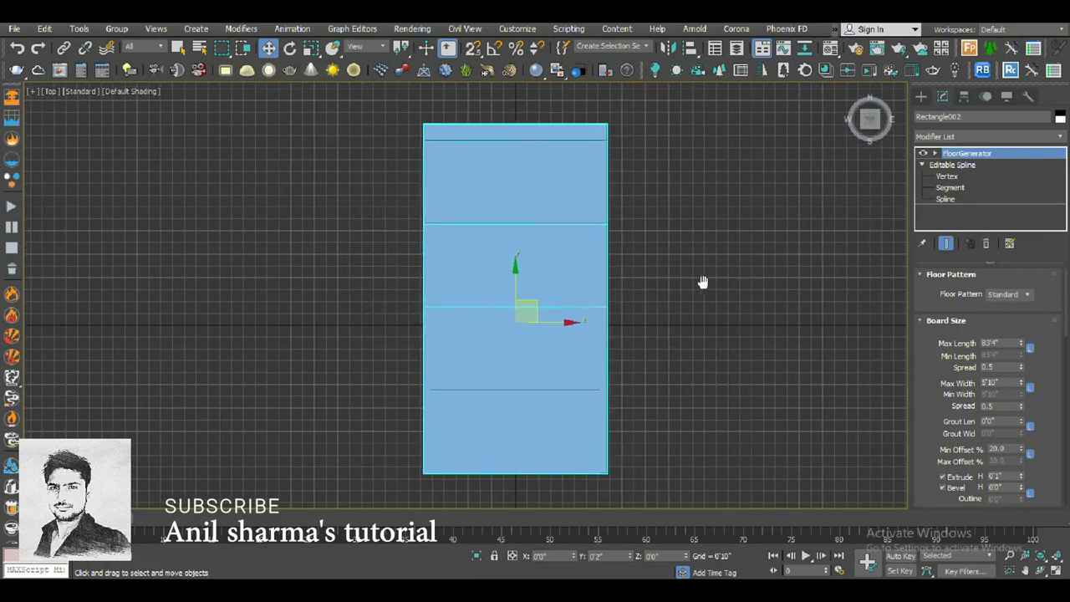
{"action": "key", "text": "F3"}
{"action": "middle_click_drag", "start_coordinate": [702, 418], "coordinate": [683, 408]}
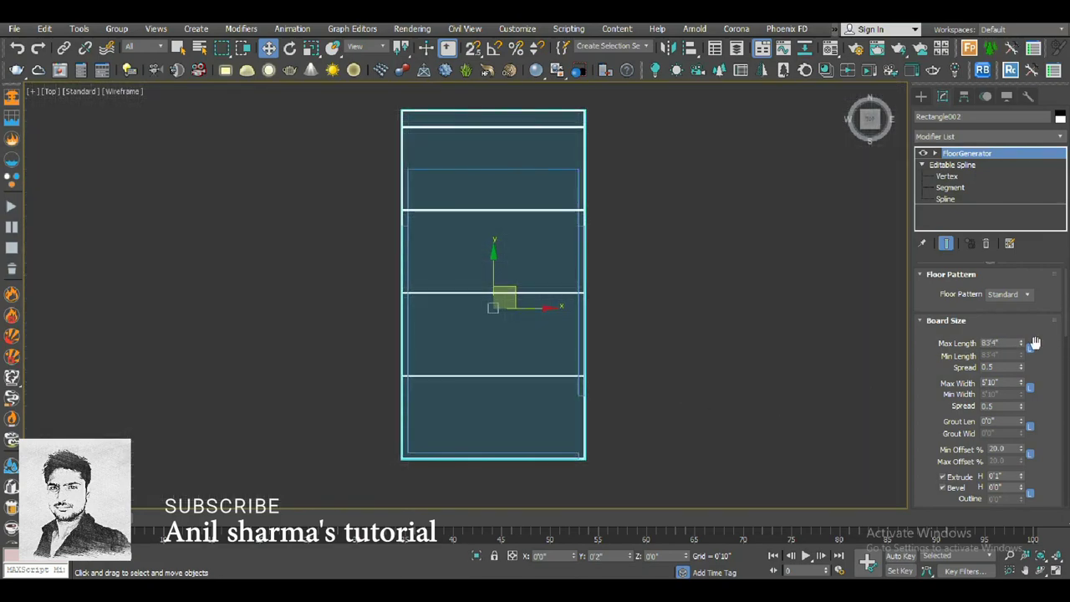
- Set the floor boards' maximum length to 2'6" and maximum width to 0'6"
{"action": "double_click", "coordinate": [990, 342]}
{"action": "type", "text": "2"}
{"action": "key", "text": "Tab"}
{"action": "key", "text": "Tab"}
{"action": "type", "text": "2"}
{"action": "key", "text": "Return"}
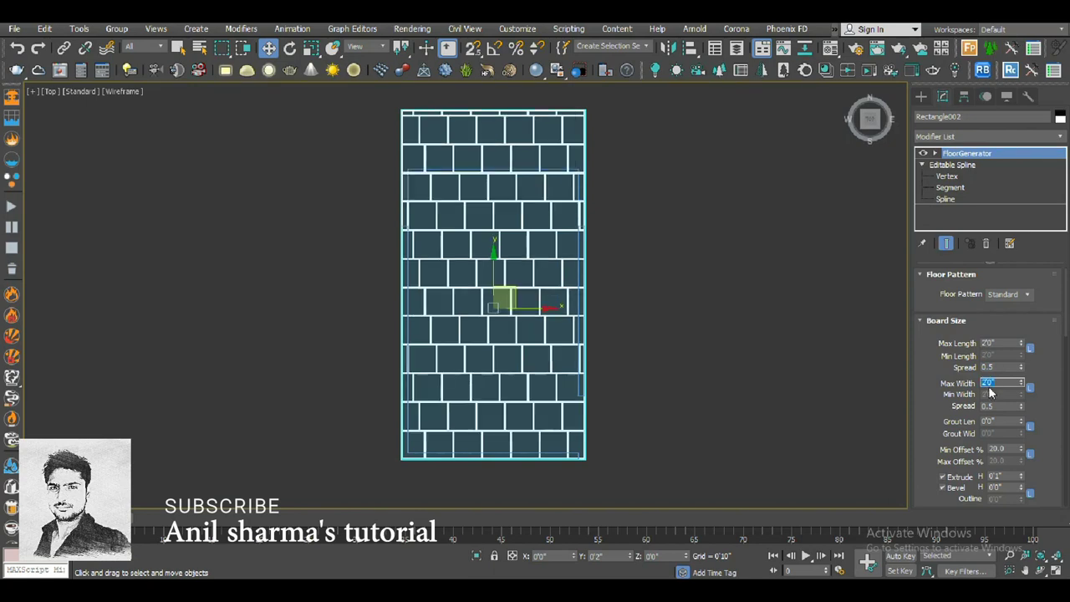
{"action": "double_click", "coordinate": [990, 343]}
{"action": "type", "text": "0.5"}
{"action": "key", "text": "Return"}
{"action": "scroll", "coordinate": [518, 249], "scroll_direction": "up", "scroll_amount": 2}
{"action": "scroll", "coordinate": [518, 249], "scroll_direction": "up", "scroll_amount": 4}
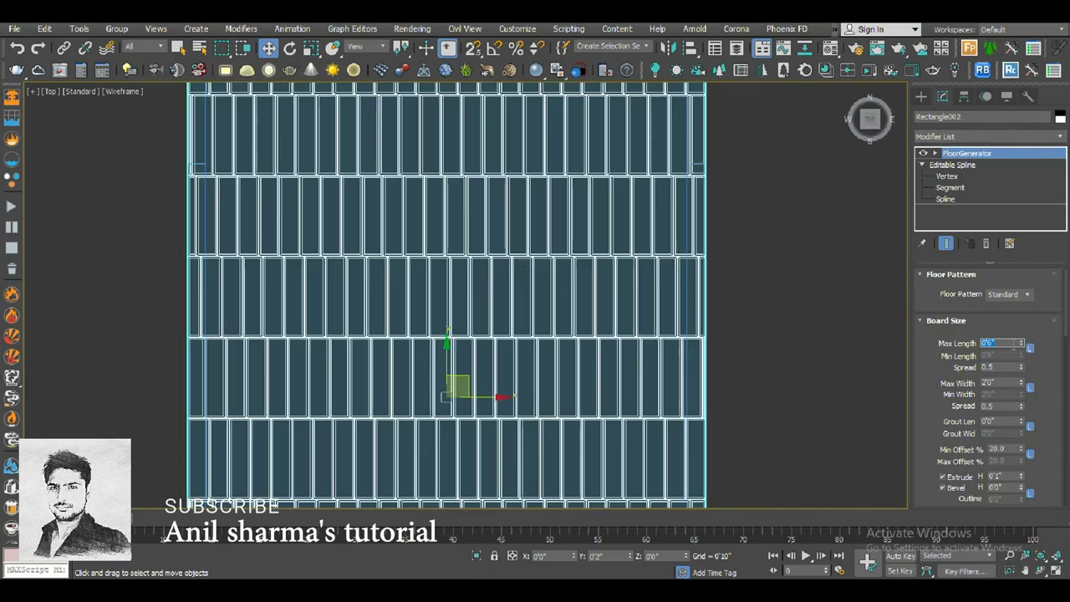
{"action": "type", "text": "2.5"}
{"action": "key", "text": "Tab"}
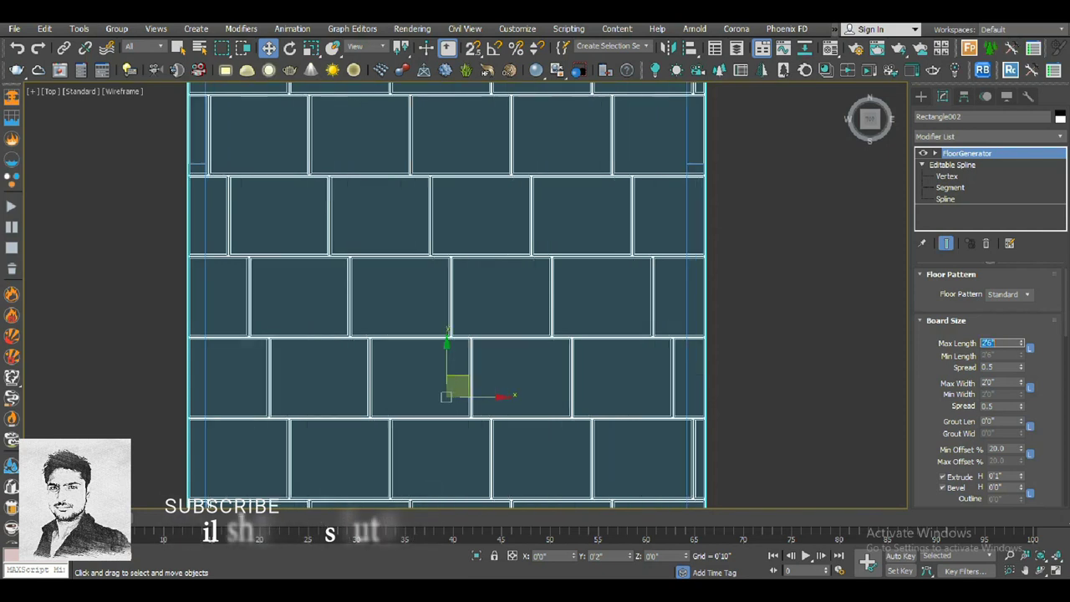
{"action": "type", "text": "0.5"}
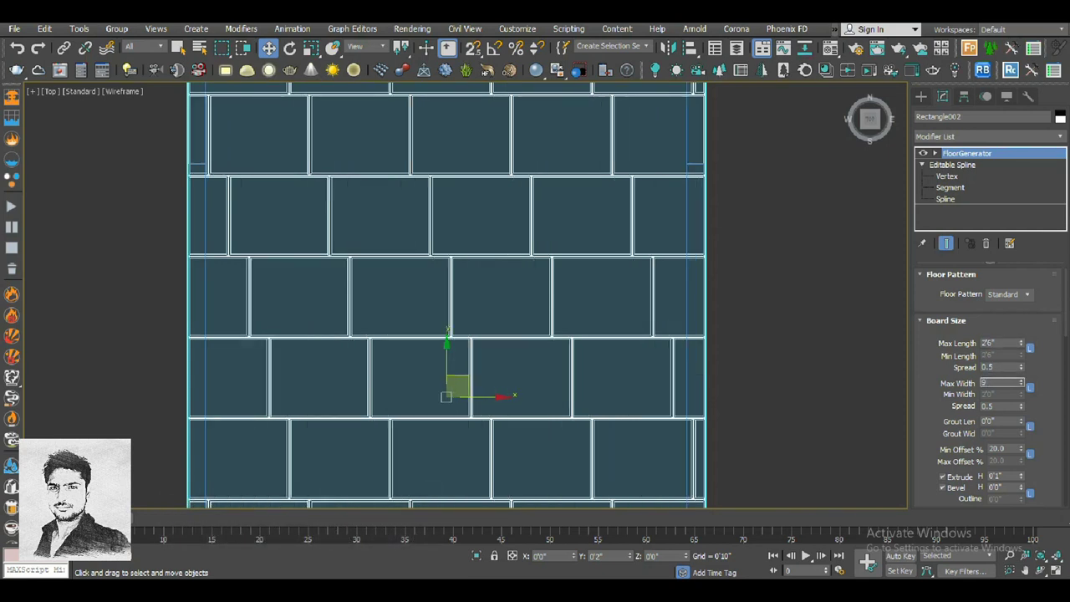
{"action": "key", "text": "Return"}
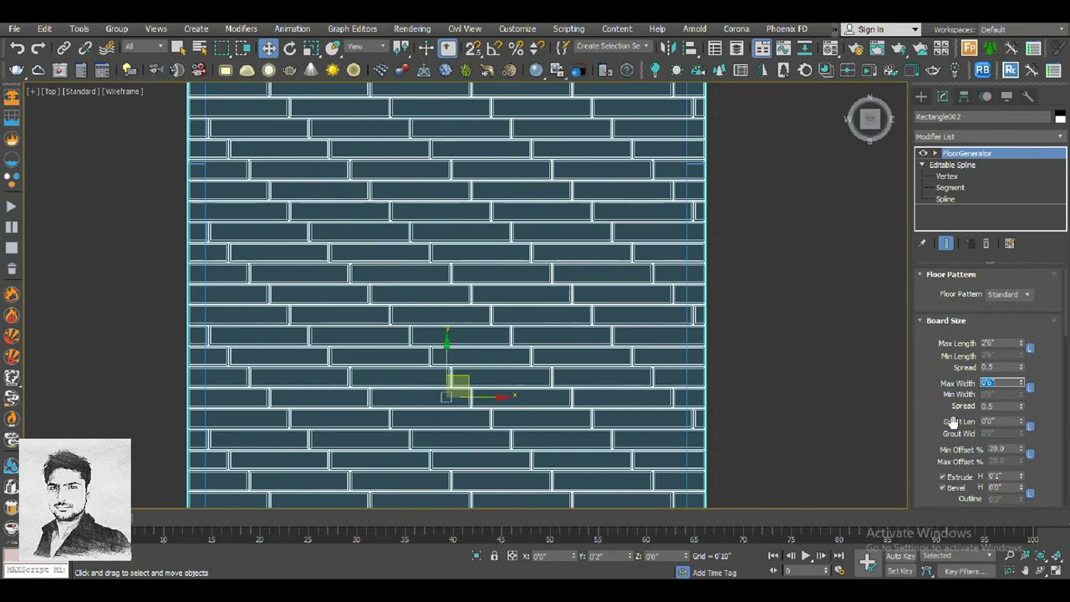
- Remove the bevel from the floor board edges
{"action": "scroll", "coordinate": [1003, 376], "scroll_direction": "down", "scroll_amount": 3}
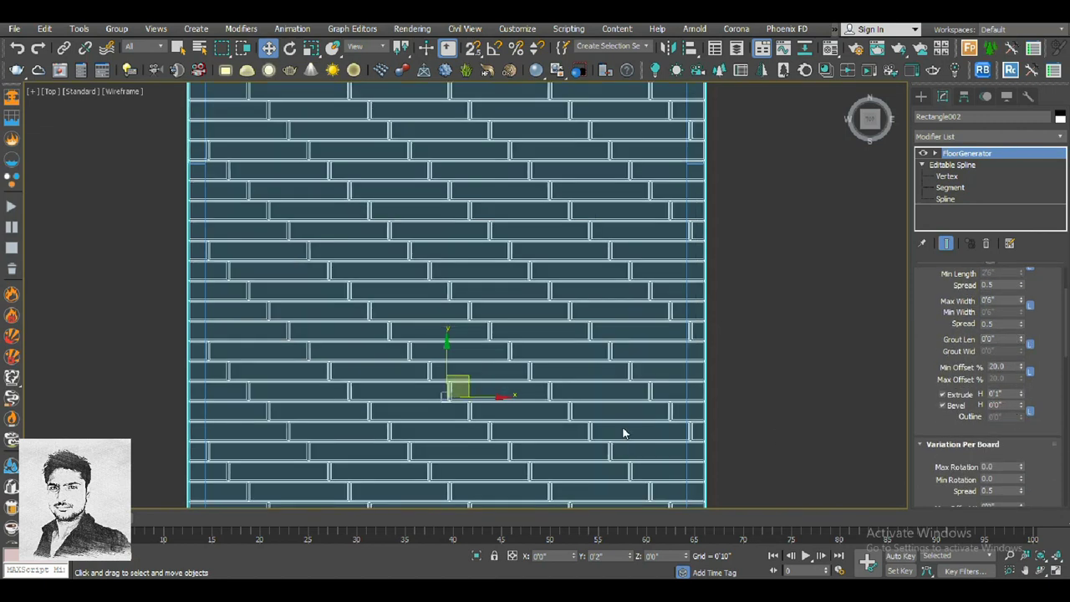
{"action": "scroll", "coordinate": [627, 402], "scroll_direction": "up", "scroll_amount": 5}
{"action": "left_click_drag", "start_coordinate": [1021, 406], "coordinate": [1027, 433]}
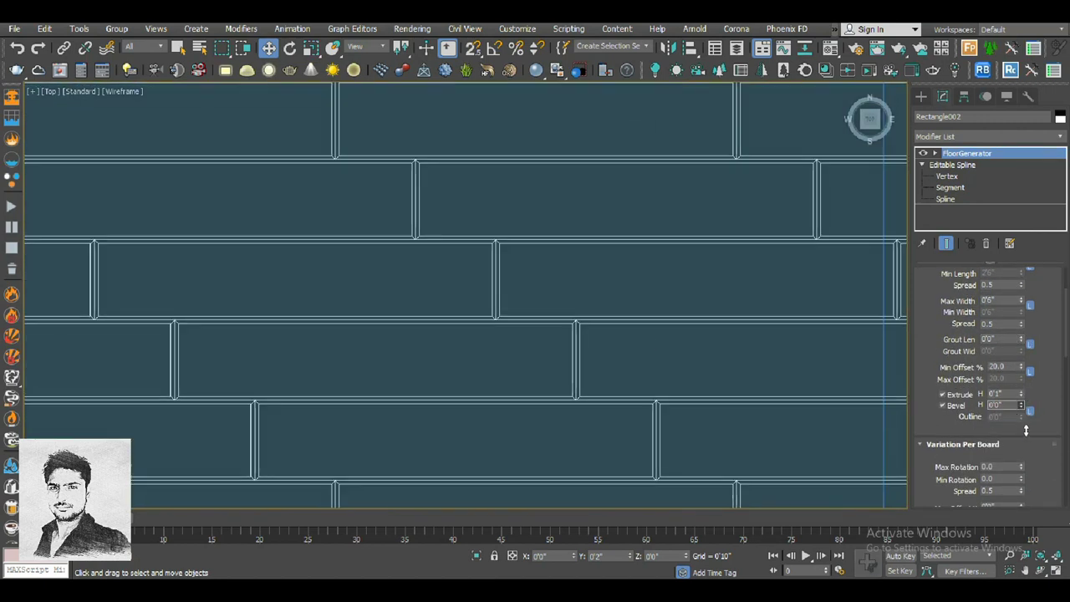
- Rotate the floor boards to Direction 90 and view them in shaded display
{"action": "scroll", "coordinate": [644, 354], "scroll_direction": "down", "scroll_amount": 5}
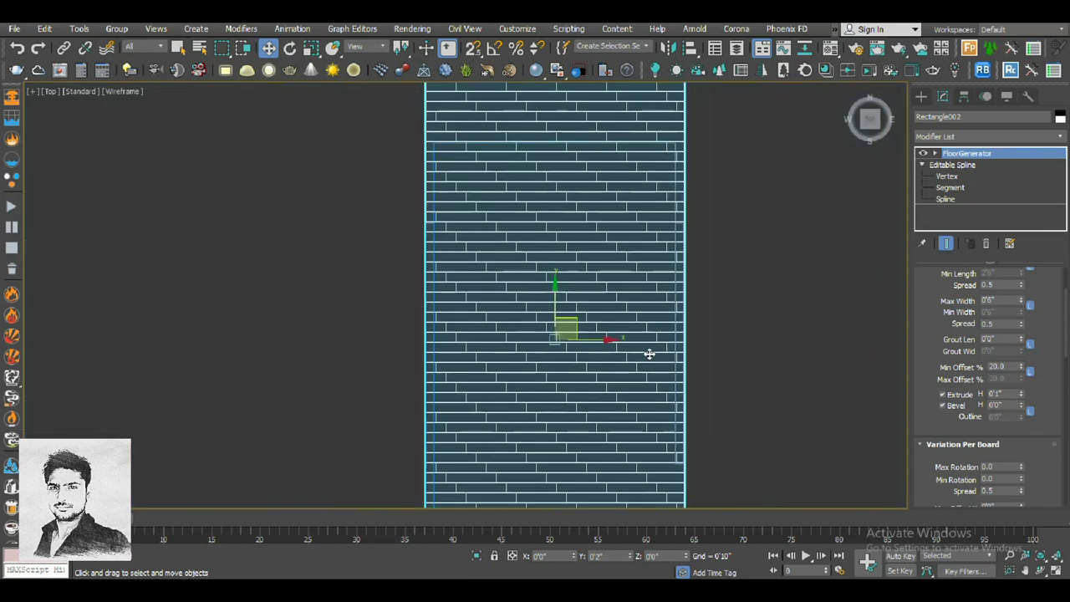
{"action": "scroll", "coordinate": [656, 363], "scroll_direction": "up", "scroll_amount": 1}
{"action": "scroll", "coordinate": [596, 297], "scroll_direction": "up", "scroll_amount": 3}
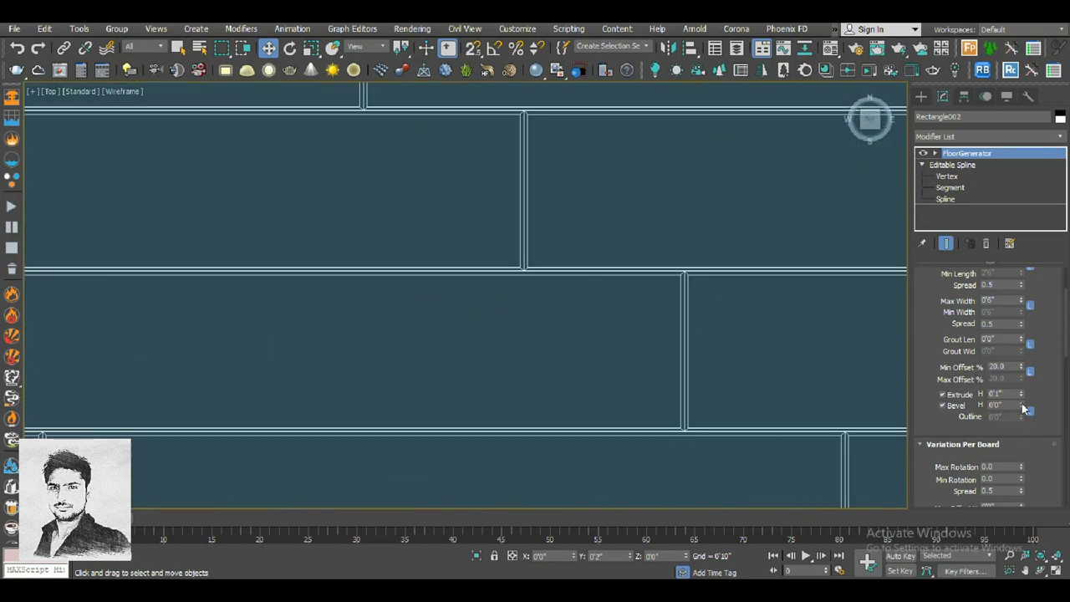
{"action": "scroll", "coordinate": [961, 435], "scroll_direction": "down", "scroll_amount": 5}
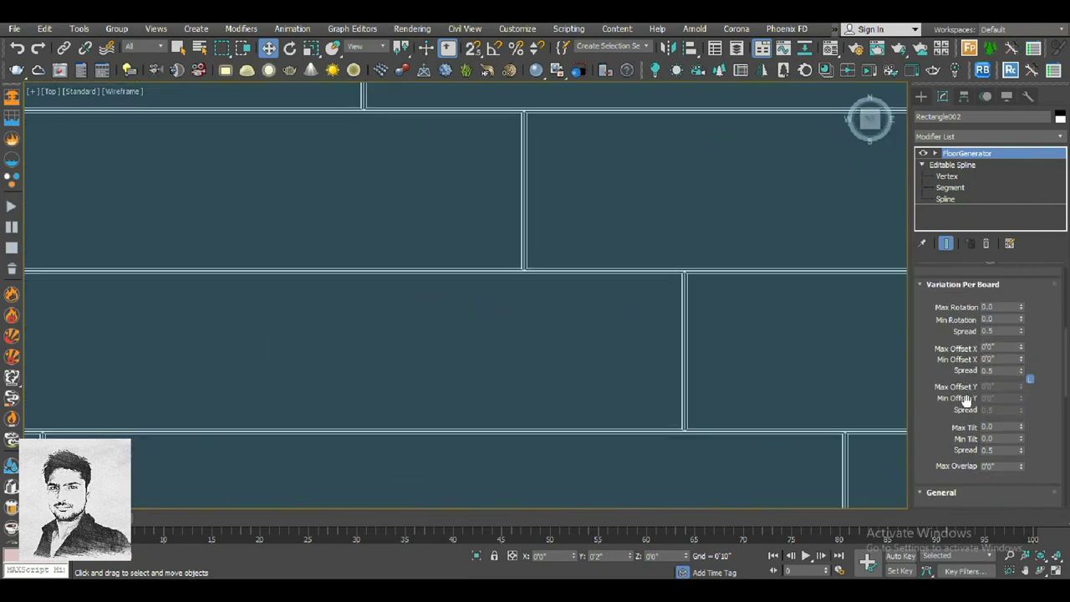
{"action": "scroll", "coordinate": [963, 406], "scroll_direction": "down", "scroll_amount": 5}
{"action": "type", "text": "90"}
{"action": "key", "text": "Return"}
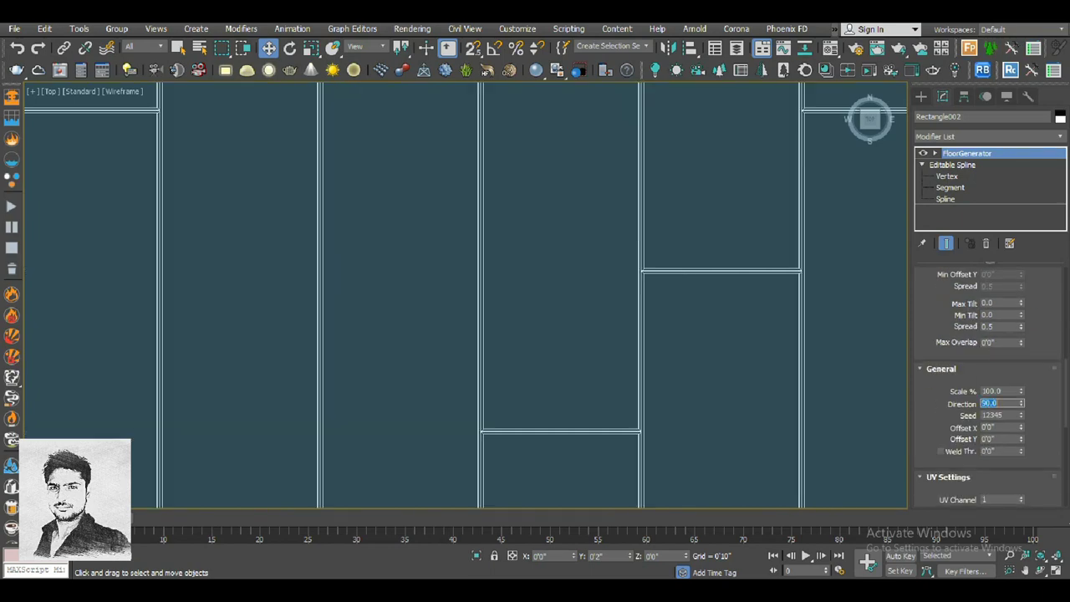
{"action": "key", "text": "z"}
{"action": "scroll", "coordinate": [527, 338], "scroll_direction": "up", "scroll_amount": 3}
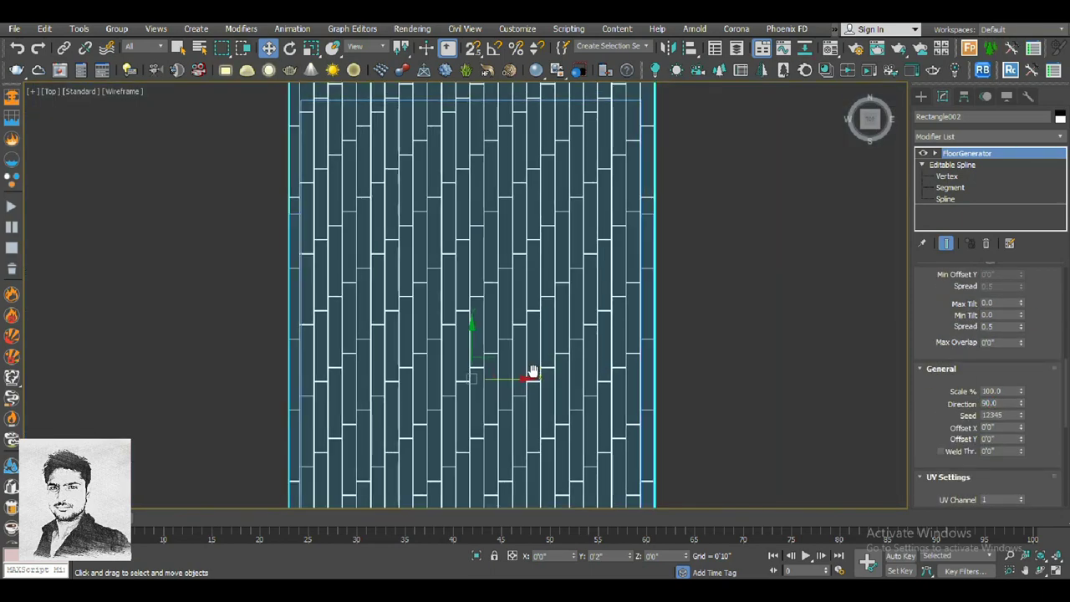
{"action": "key", "text": "F3"}
- Convert the plank floor to an Editable Poly via the right-click menu, then reselect it
{"action": "key", "text": "p"}
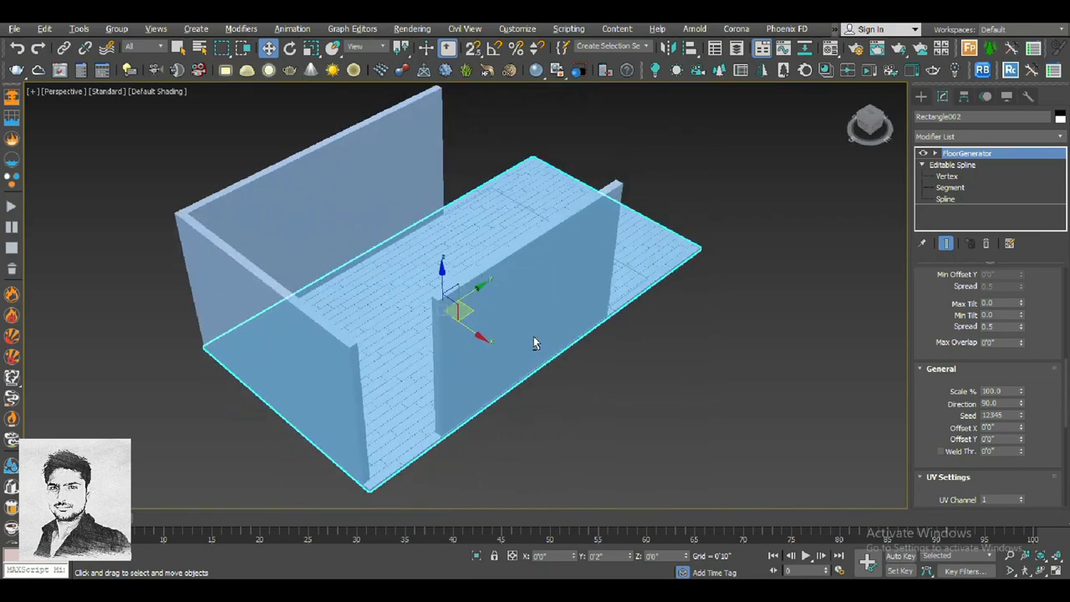
{"action": "scroll", "coordinate": [501, 317], "scroll_direction": "up", "scroll_amount": 5}
{"action": "mouse_move", "coordinate": [471, 298]}
{"action": "middle_mouse_down", "text": "alt"}
{"action": "mouse_move", "coordinate": [310, 236]}
{"action": "mouse_move", "coordinate": [389, 323]}
{"action": "middle_mouse_up", "text": "alt"}
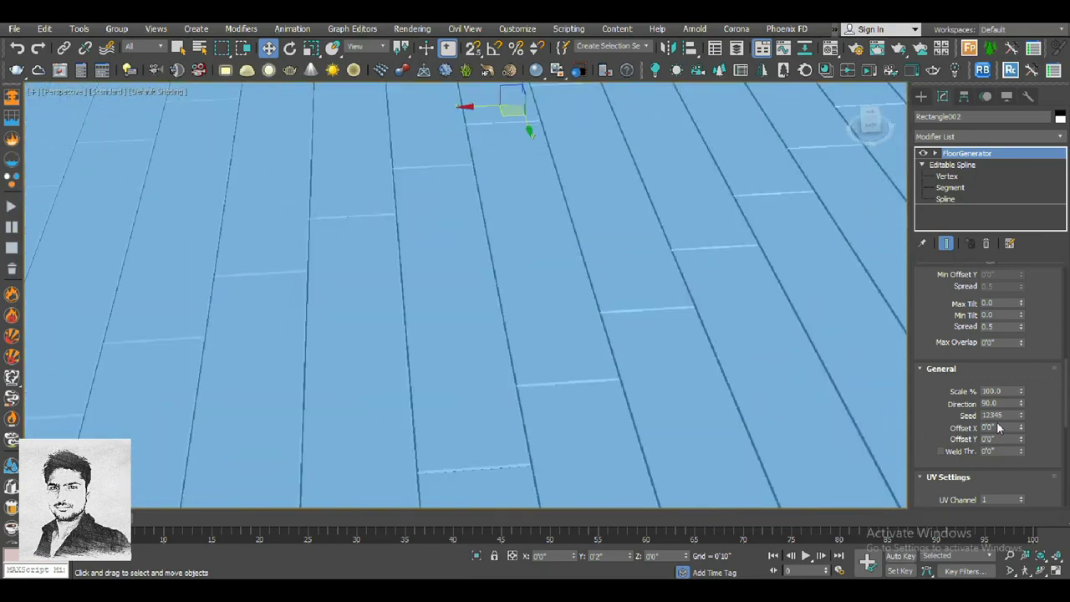
{"action": "scroll", "coordinate": [957, 326], "scroll_direction": "up", "scroll_amount": 2}
{"action": "left_click", "coordinate": [953, 345]}
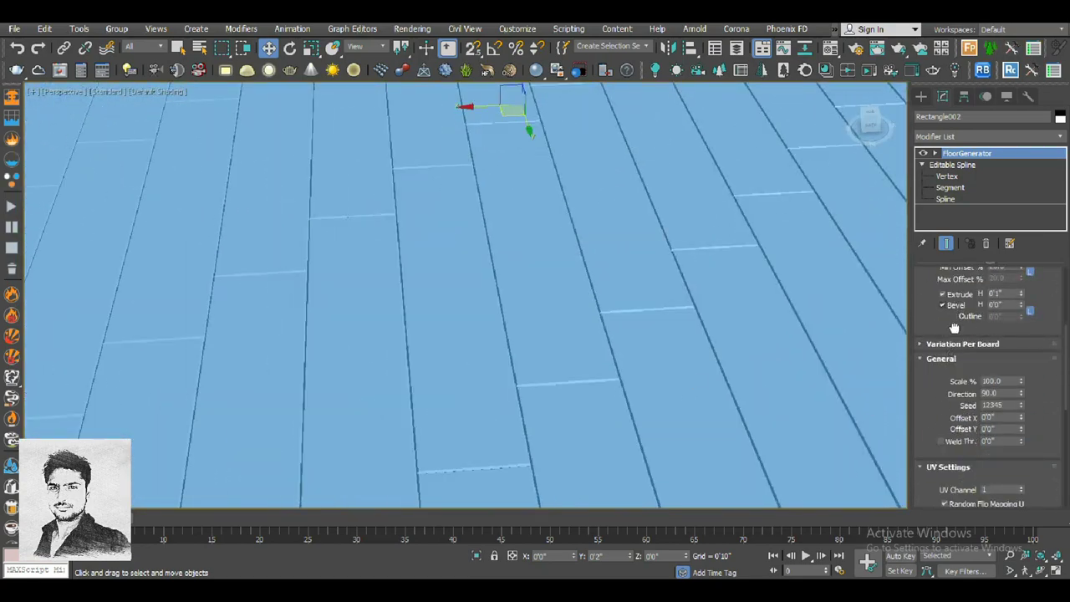
{"action": "scroll", "coordinate": [1028, 351], "scroll_direction": "up", "scroll_amount": 1}
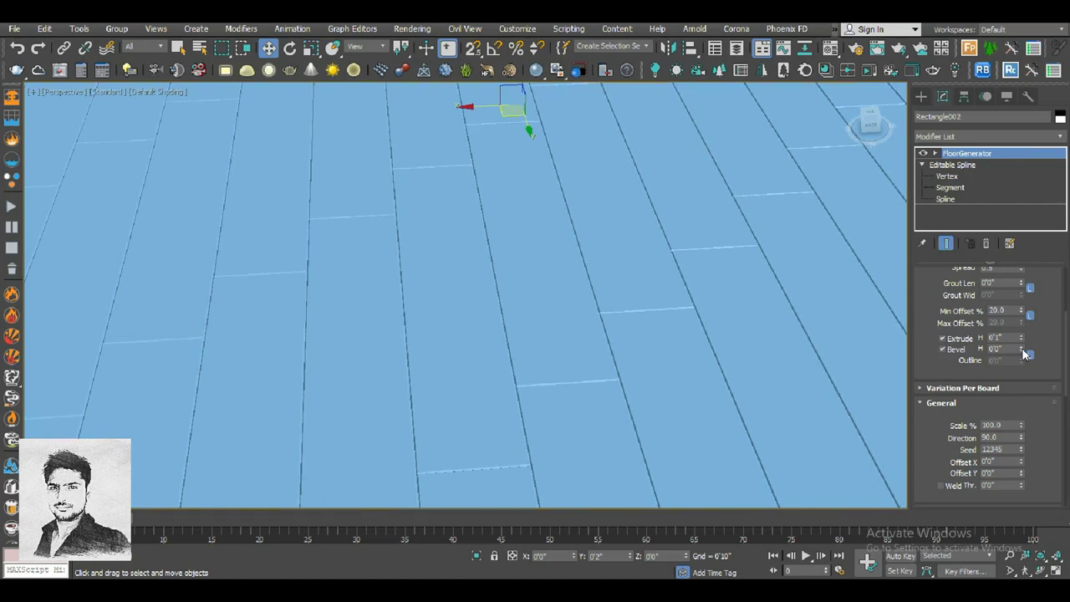
{"action": "scroll", "coordinate": [502, 310], "scroll_direction": "down", "scroll_amount": 3}
{"action": "right_click", "coordinate": [429, 209]}
{"action": "mouse_move", "coordinate": [468, 348]}
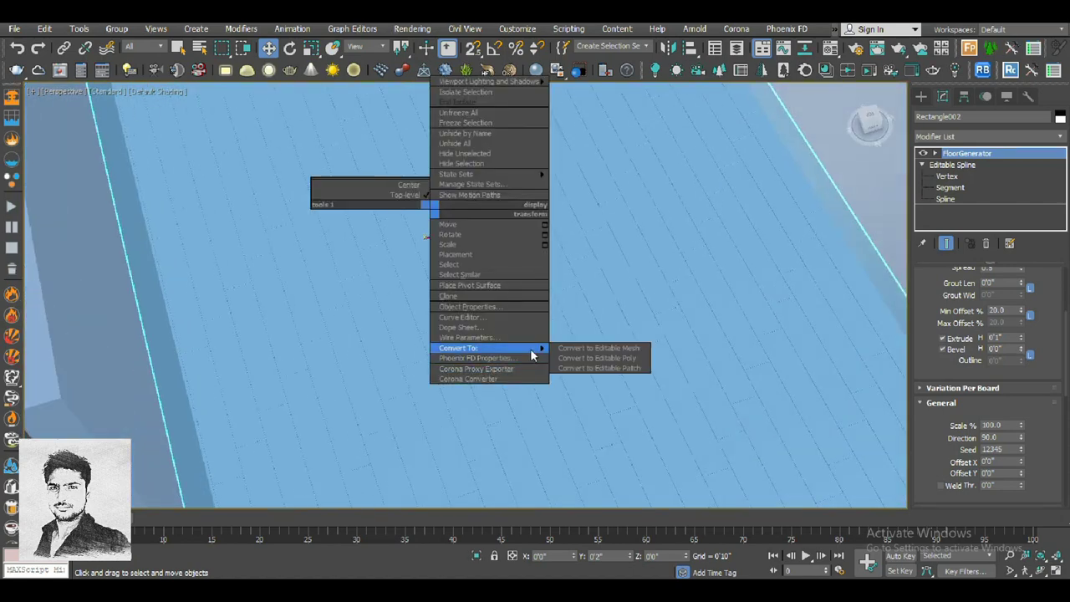
{"action": "left_click", "coordinate": [597, 357]}
{"action": "key", "text": "z"}
{"action": "left_click", "coordinate": [797, 336]}
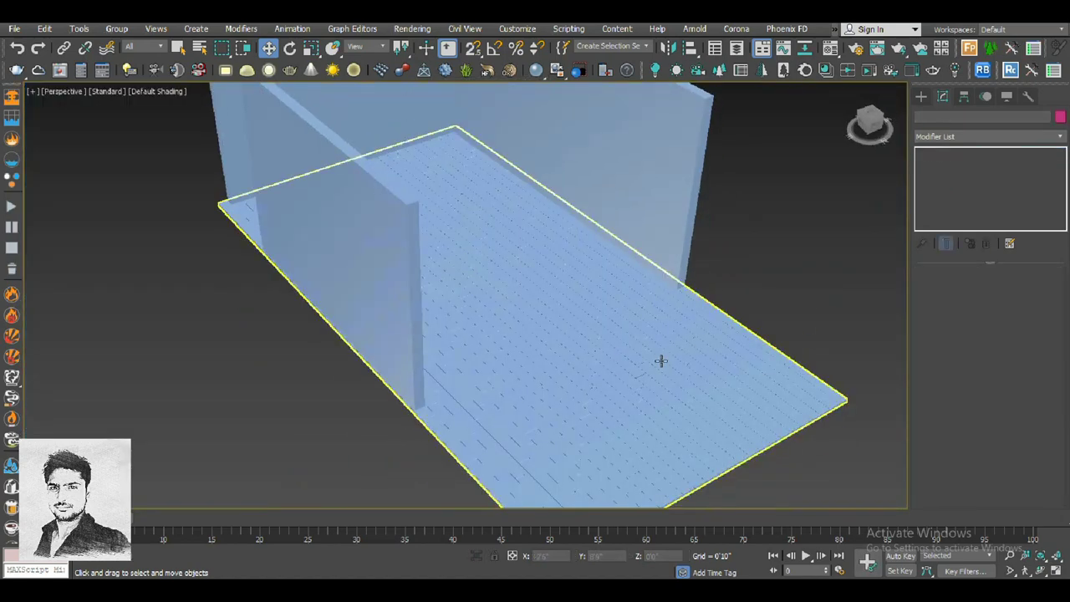
{"action": "left_click", "coordinate": [660, 361]}
{"action": "scroll", "coordinate": [657, 362], "scroll_direction": "down", "scroll_amount": 5}
- Select the Shape001 wall spline and set all its vertices to Corner
{"action": "key", "text": "F3"}
{"action": "left_click", "coordinate": [699, 417]}
{"action": "key", "text": "ctrl+a"}
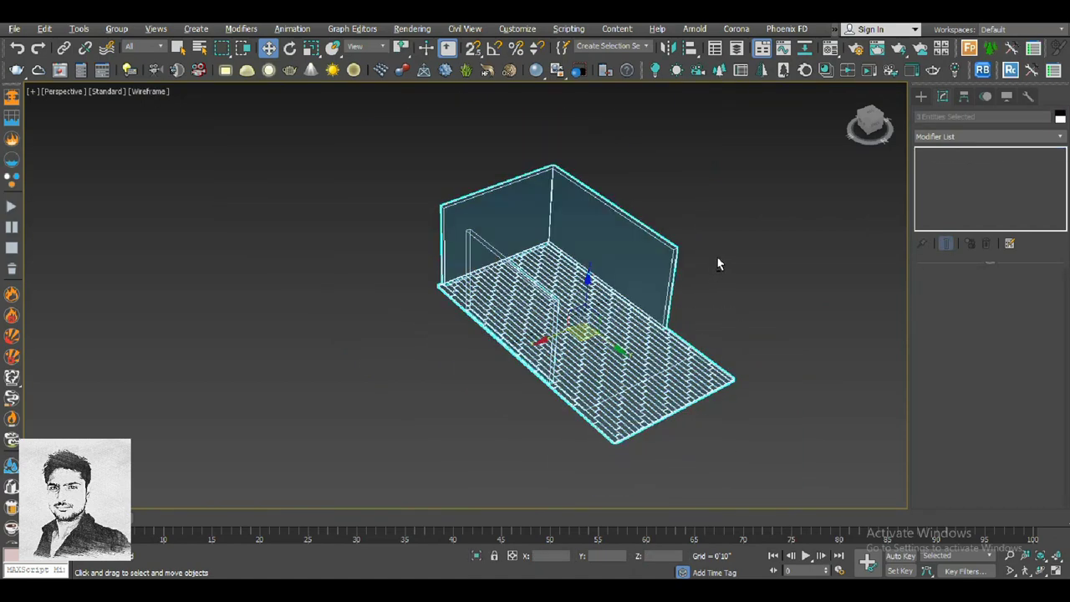
{"action": "left_click", "coordinate": [693, 356]}
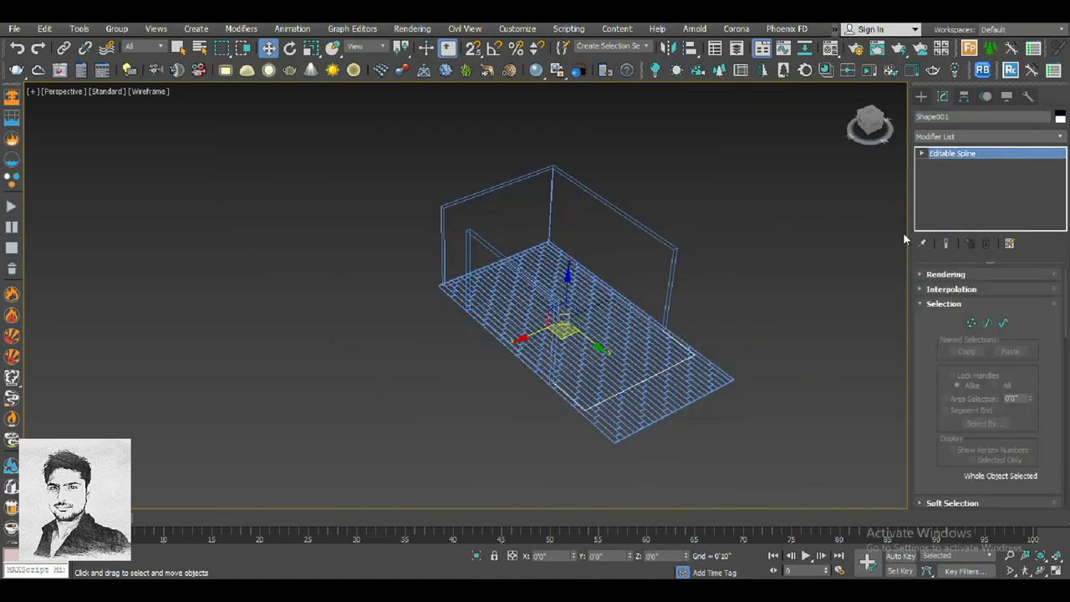
{"action": "left_click", "coordinate": [921, 154]}
{"action": "left_click", "coordinate": [946, 165]}
{"action": "key", "text": "ctrl+a"}
{"action": "right_click", "coordinate": [674, 293]}
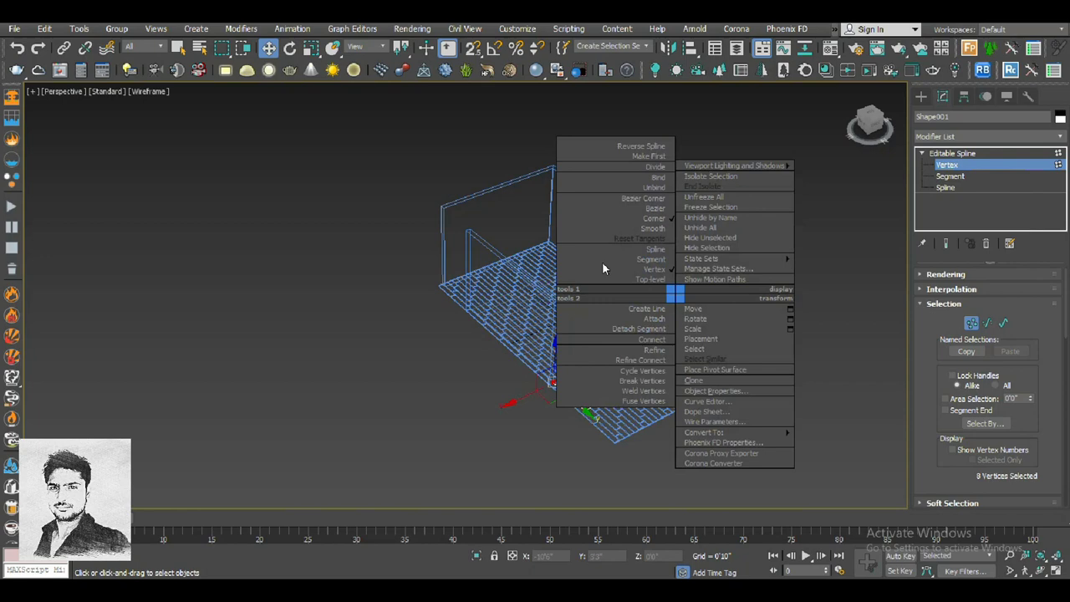
{"action": "left_click", "coordinate": [656, 218]}
- Delete the extra vertices along the spline's top edge in Top view
{"action": "left_click", "coordinate": [664, 382]}
{"action": "scroll", "coordinate": [664, 382], "scroll_direction": "up", "scroll_amount": 3}
{"action": "scroll", "coordinate": [702, 381], "scroll_direction": "up", "scroll_amount": 3}
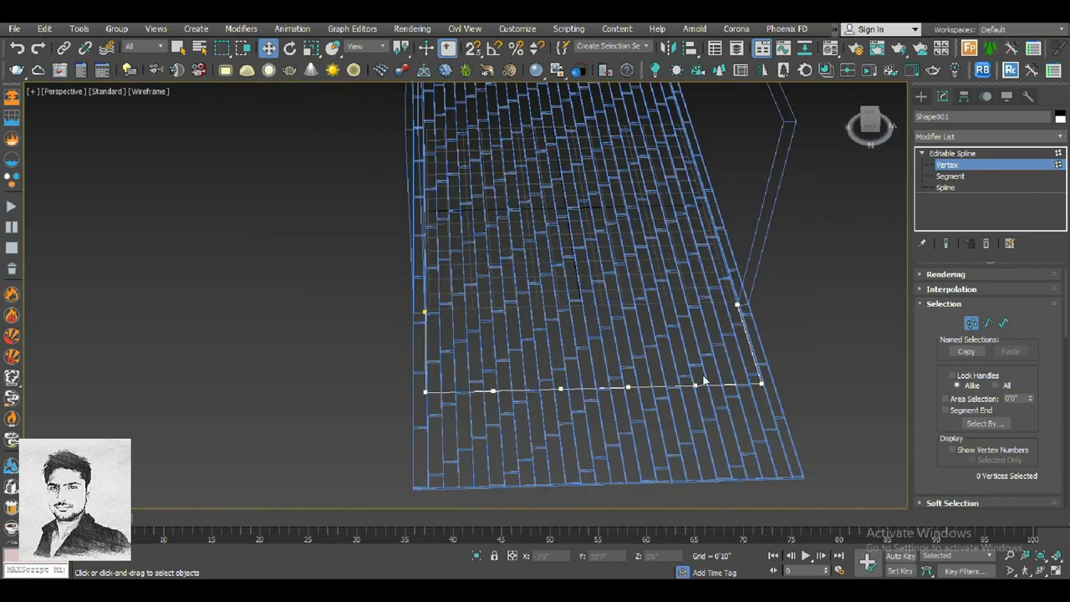
{"action": "left_click", "coordinate": [627, 388]}
{"action": "key", "text": "t"}
{"action": "scroll", "coordinate": [625, 359], "scroll_direction": "down", "scroll_amount": 2}
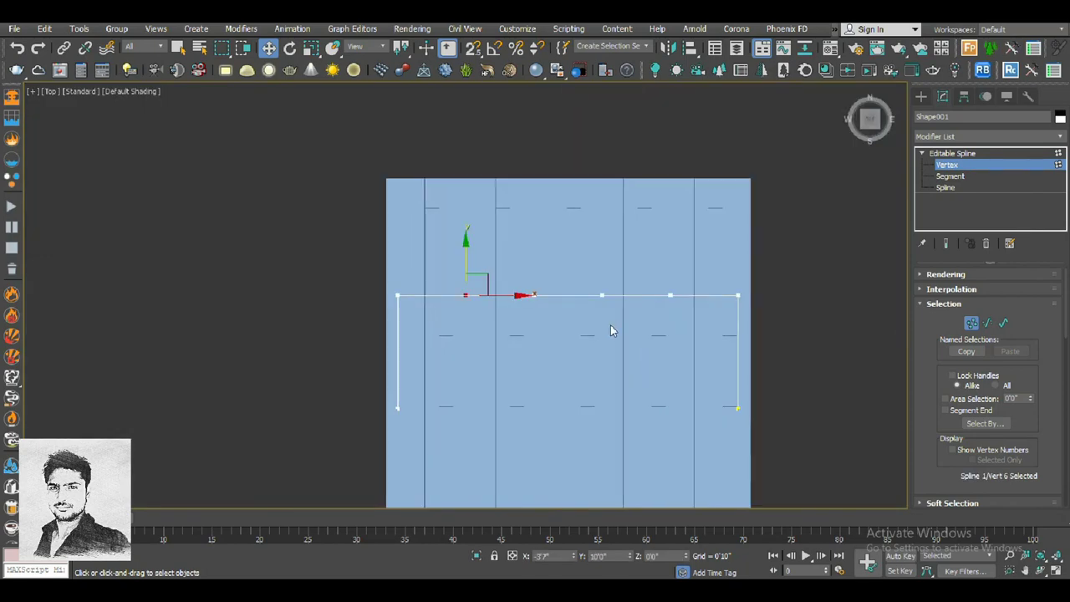
{"action": "key", "text": "F3"}
{"action": "key", "text": "Delete"}
{"action": "key", "text": "Delete"}
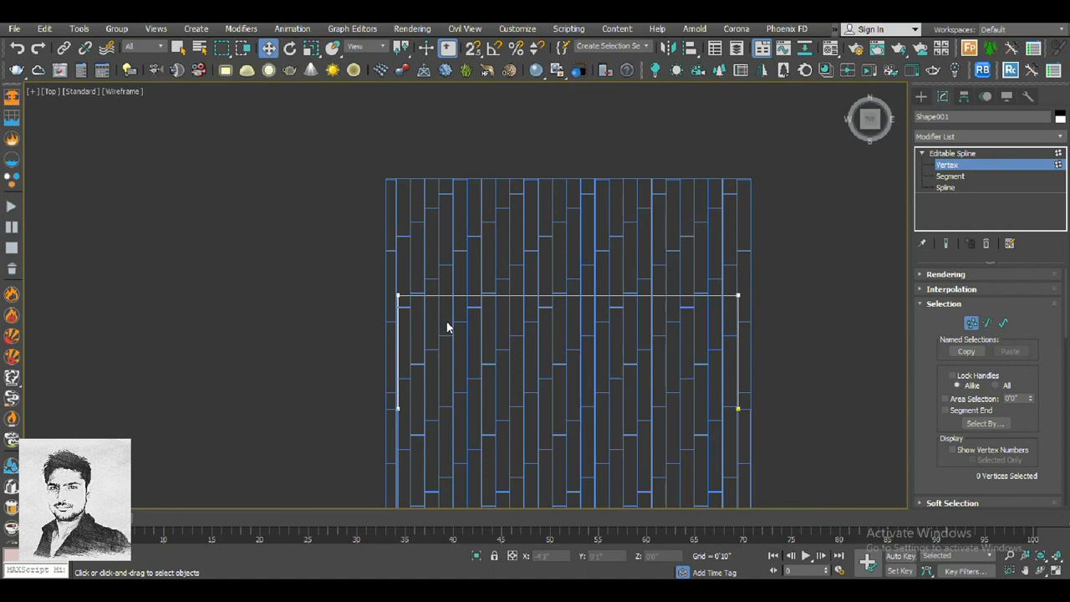
- Outline the wall spline with a parallel offset to give the walls thickness
{"action": "left_click", "coordinate": [944, 188]}
{"action": "left_click", "coordinate": [738, 359]}
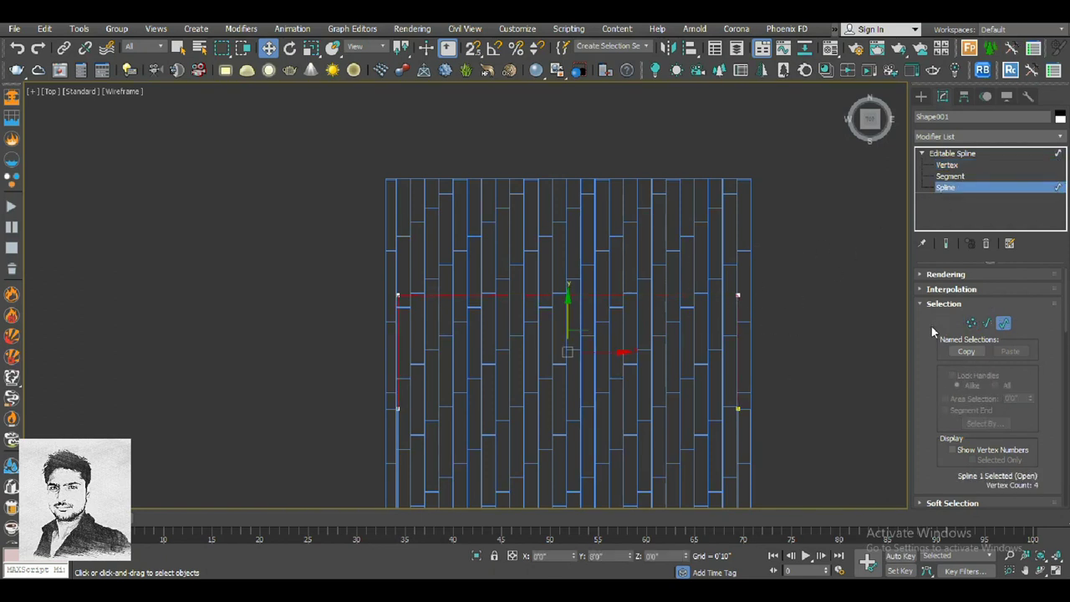
{"action": "left_click", "coordinate": [936, 303]}
{"action": "scroll", "coordinate": [933, 304], "scroll_direction": "down", "scroll_amount": 3}
{"action": "scroll", "coordinate": [932, 304], "scroll_direction": "down", "scroll_amount": 3}
{"action": "scroll", "coordinate": [933, 304], "scroll_direction": "down", "scroll_amount": 3}
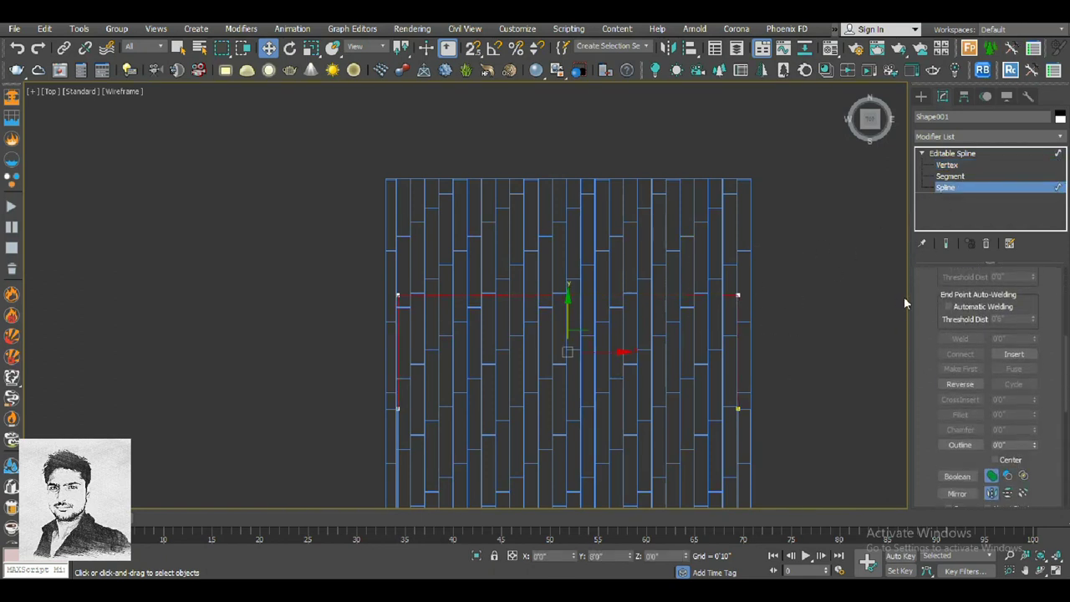
{"action": "scroll", "coordinate": [911, 301], "scroll_direction": "down", "scroll_amount": 2}
{"action": "left_click", "coordinate": [953, 388]}
{"action": "scroll", "coordinate": [737, 406], "scroll_direction": "up", "scroll_amount": 5}
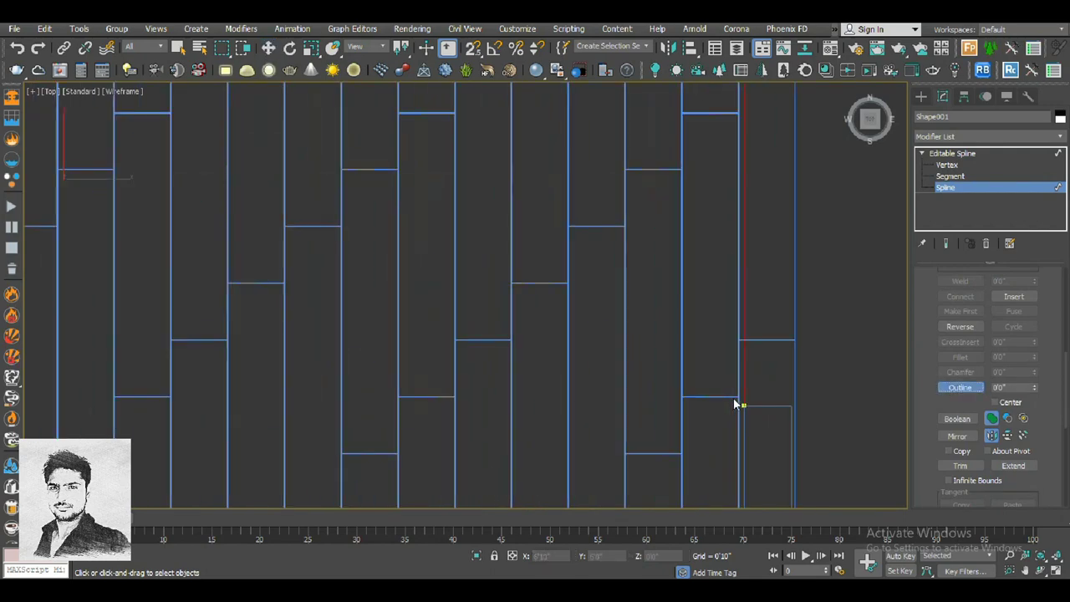
{"action": "left_click_drag", "start_coordinate": [743, 408], "coordinate": [754, 415]}
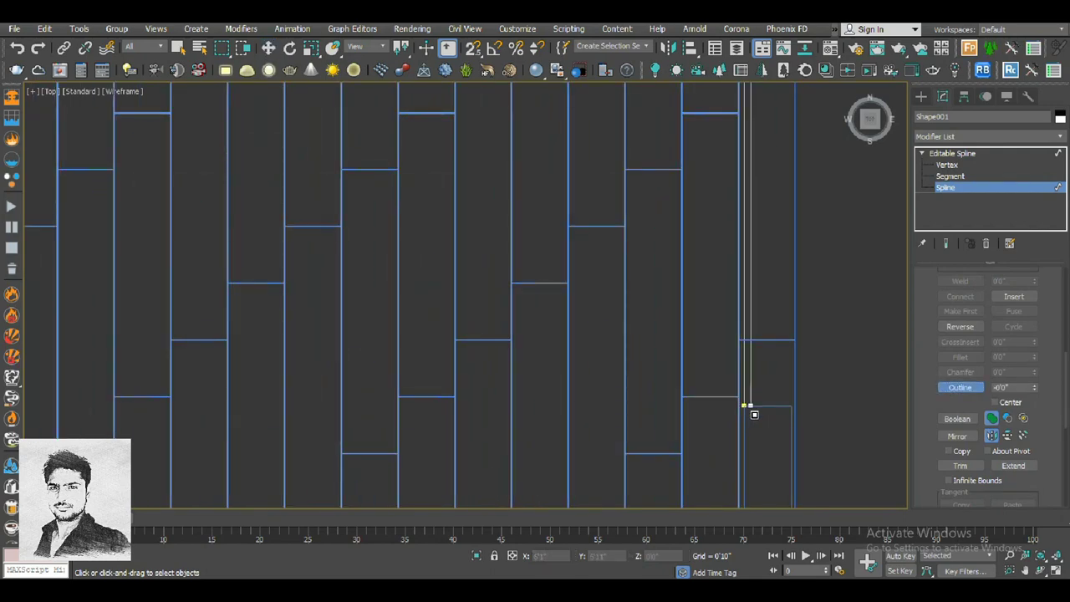
{"action": "key", "text": "w"}
- Move the outline's lower and upper-left corner vertices so the edges line up
{"action": "scroll", "coordinate": [769, 406], "scroll_direction": "down", "scroll_amount": 5}
{"action": "left_click", "coordinate": [946, 167]}
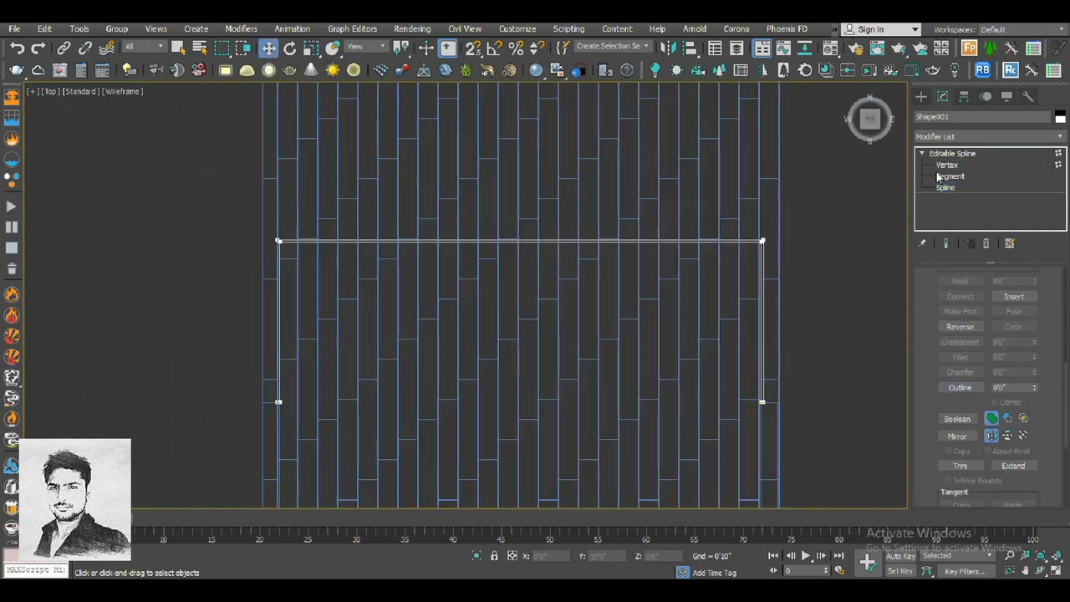
{"action": "right_click", "coordinate": [742, 248]}
{"action": "left_click", "coordinate": [700, 165]}
{"action": "left_click", "coordinate": [760, 402]}
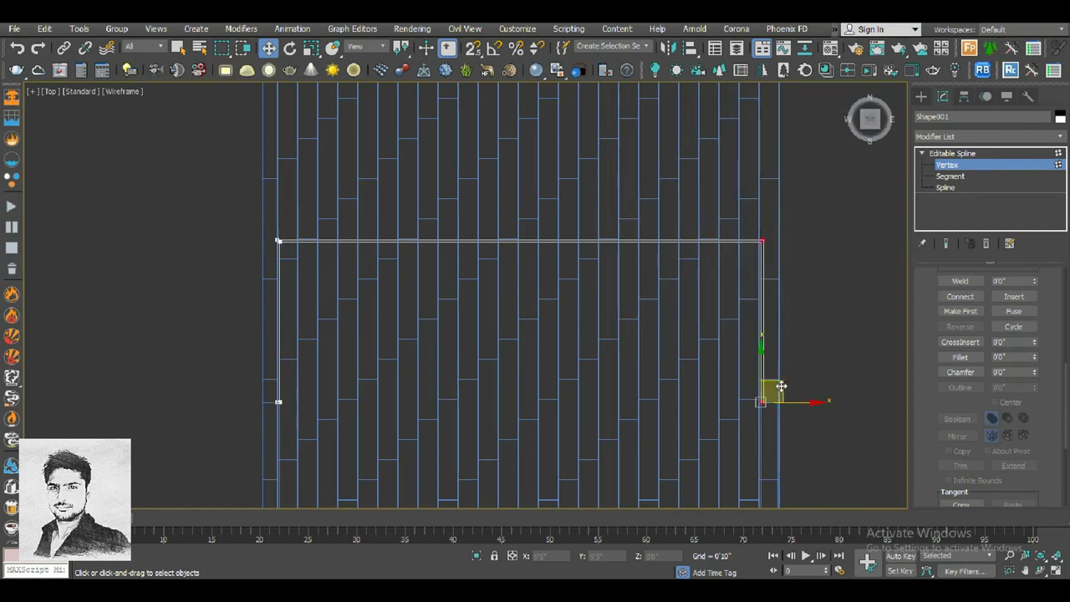
{"action": "scroll", "coordinate": [719, 366], "scroll_direction": "up", "scroll_amount": 3}
{"action": "scroll", "coordinate": [718, 373], "scroll_direction": "up", "scroll_amount": 3}
{"action": "left_click_drag", "start_coordinate": [687, 354], "coordinate": [699, 354]}
{"action": "scroll", "coordinate": [697, 353], "scroll_direction": "down", "scroll_amount": 5}
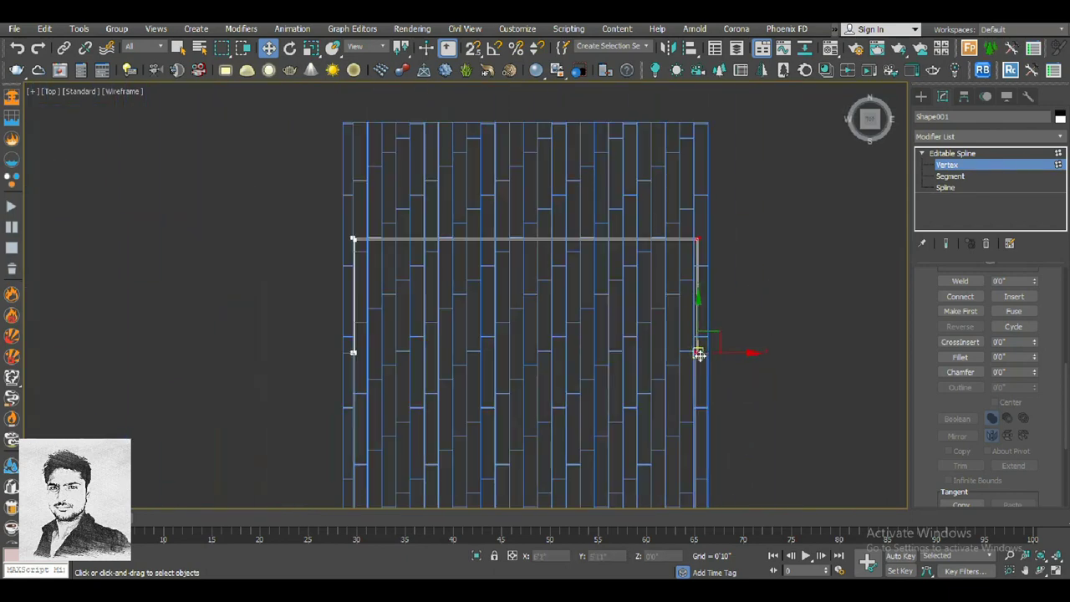
{"action": "left_click", "coordinate": [353, 240]}
{"action": "scroll", "coordinate": [410, 386], "scroll_direction": "up", "scroll_amount": 5}
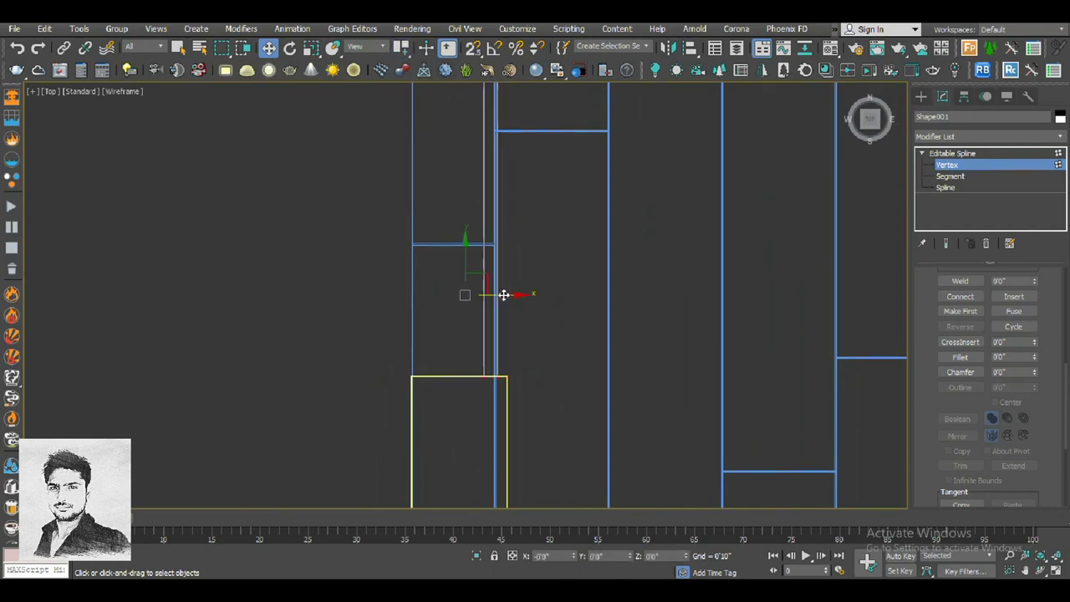
{"action": "left_click_drag", "start_coordinate": [506, 293], "coordinate": [503, 294]}
- Apply an Extrude modifier to the wall spline to raise the walls
{"action": "key", "text": "1"}
{"action": "key", "text": "z"}
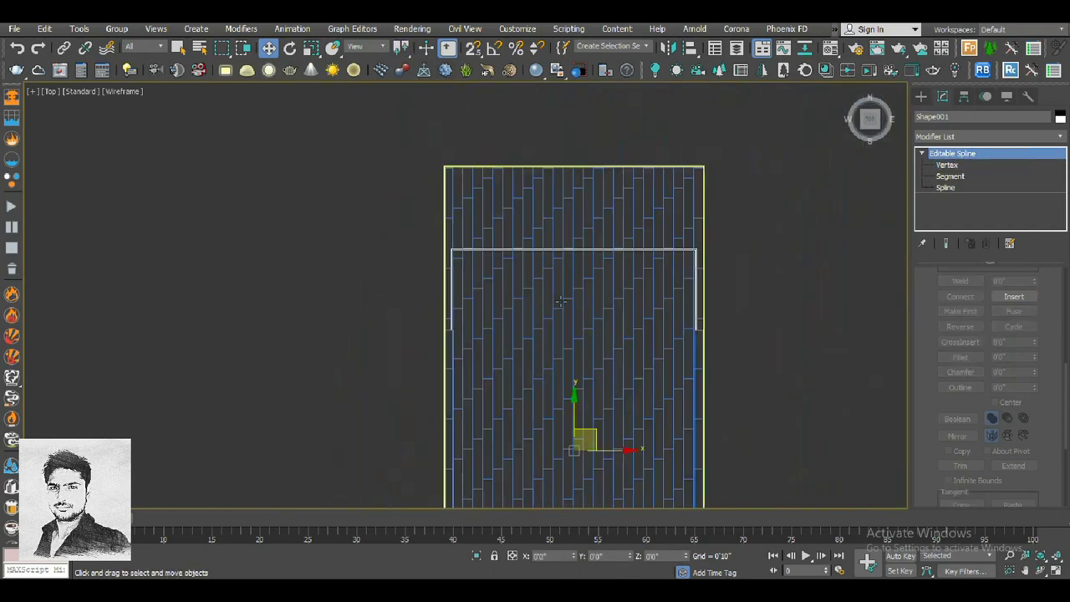
{"action": "key", "text": "F3"}
{"action": "key", "text": "p"}
{"action": "middle_click_drag", "start_coordinate": [585, 298], "coordinate": [636, 276], "text": "alt"}
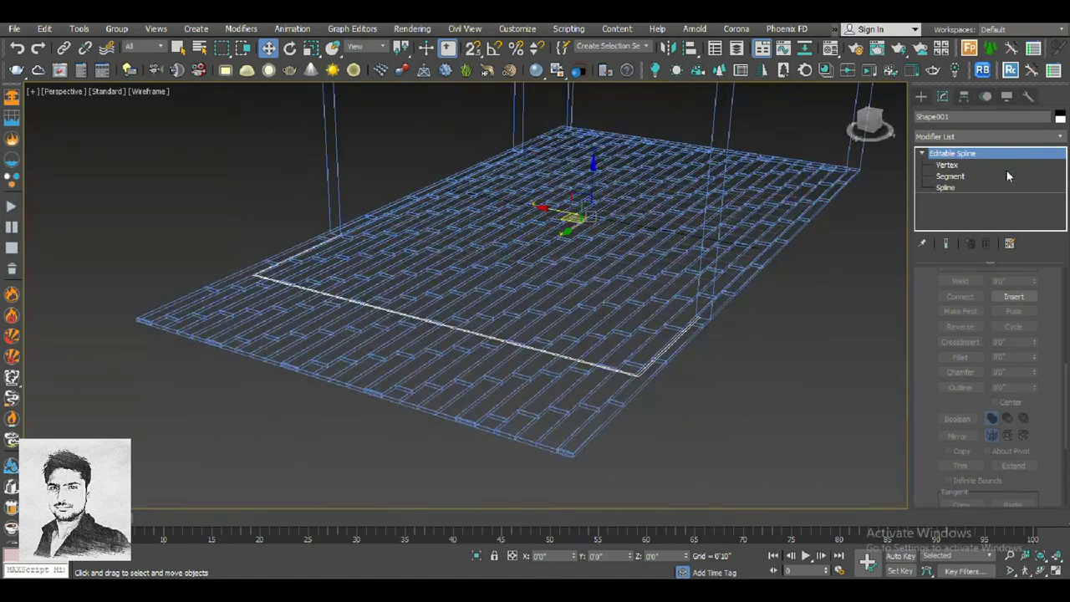
{"action": "left_click", "coordinate": [990, 137]}
{"action": "scroll", "coordinate": [968, 237], "scroll_direction": "down", "scroll_amount": 3}
{"action": "left_click", "coordinate": [953, 216]}
{"action": "key", "text": "z"}
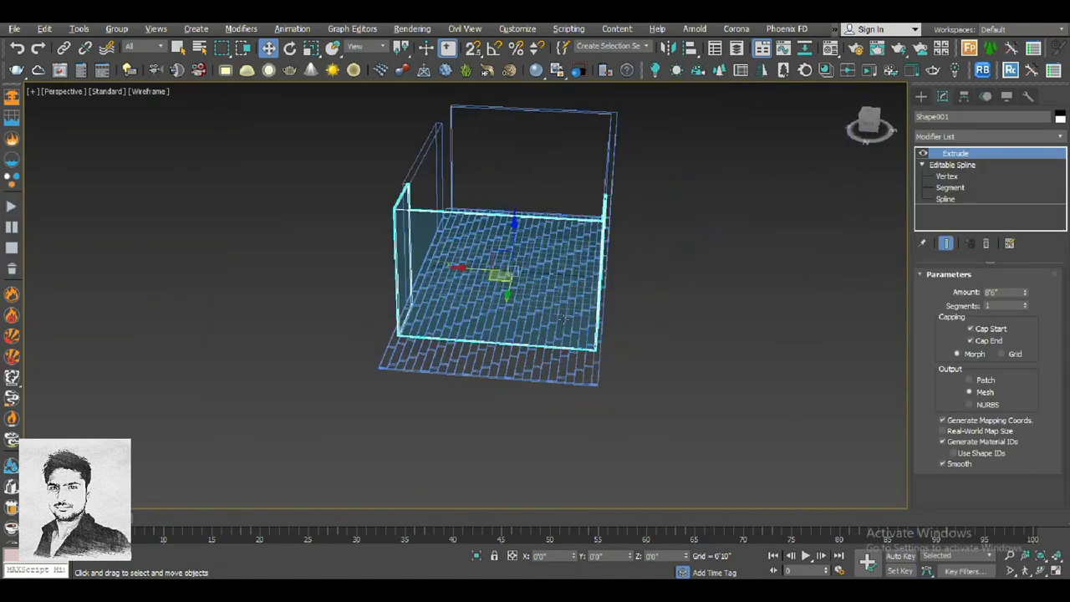
{"action": "key", "text": "F3"}
{"action": "mouse_move", "coordinate": [535, 334]}
{"action": "middle_mouse_down", "text": "alt"}
{"action": "mouse_move", "coordinate": [569, 346]}
{"action": "mouse_move", "coordinate": [633, 305]}
{"action": "mouse_move", "coordinate": [524, 313]}
{"action": "middle_mouse_up", "text": "alt"}
{"action": "scroll", "coordinate": [633, 306], "scroll_direction": "up", "scroll_amount": 2}
- Convert the extruded walls to an Editable Poly
{"action": "key", "text": "F4"}
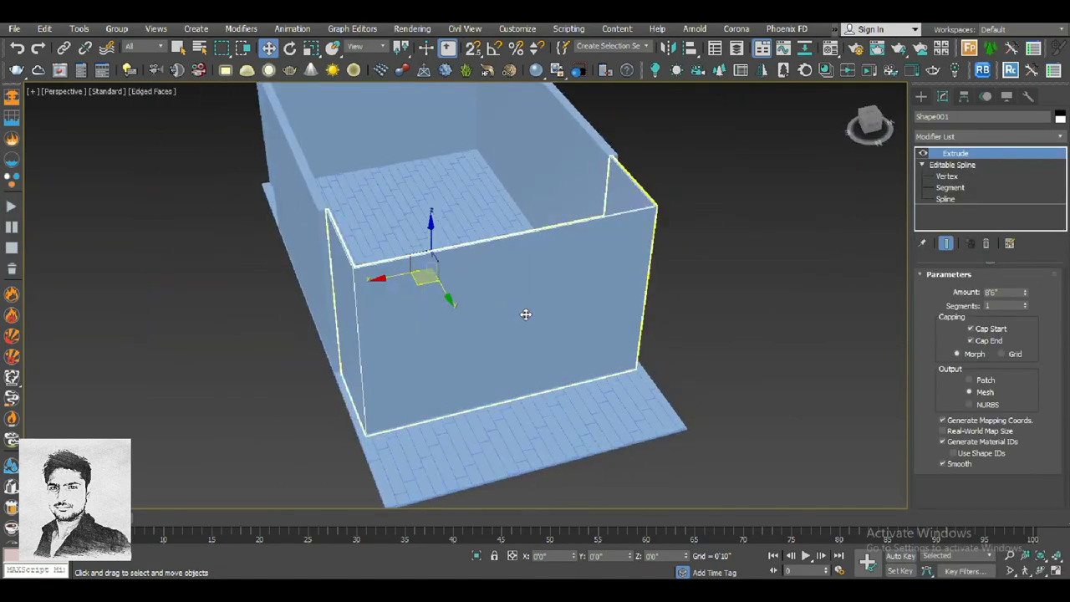
{"action": "scroll", "coordinate": [524, 310], "scroll_direction": "up", "scroll_amount": 2}
{"action": "scroll", "coordinate": [524, 310], "scroll_direction": "up", "scroll_amount": 4}
{"action": "scroll", "coordinate": [449, 387], "scroll_direction": "down", "scroll_amount": 4}
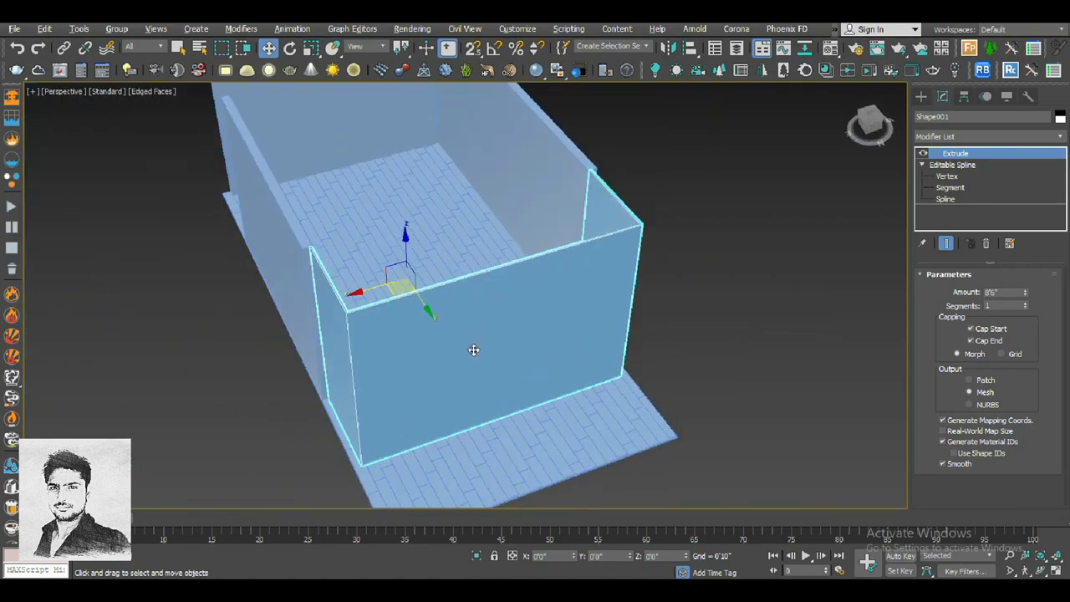
{"action": "mouse_move", "coordinate": [473, 351]}
{"action": "middle_mouse_down", "text": "alt"}
{"action": "mouse_move", "coordinate": [491, 337]}
{"action": "mouse_move", "coordinate": [589, 334]}
{"action": "middle_mouse_up", "text": "alt"}
{"action": "middle_click_drag", "start_coordinate": [477, 266], "coordinate": [454, 282], "text": "alt"}
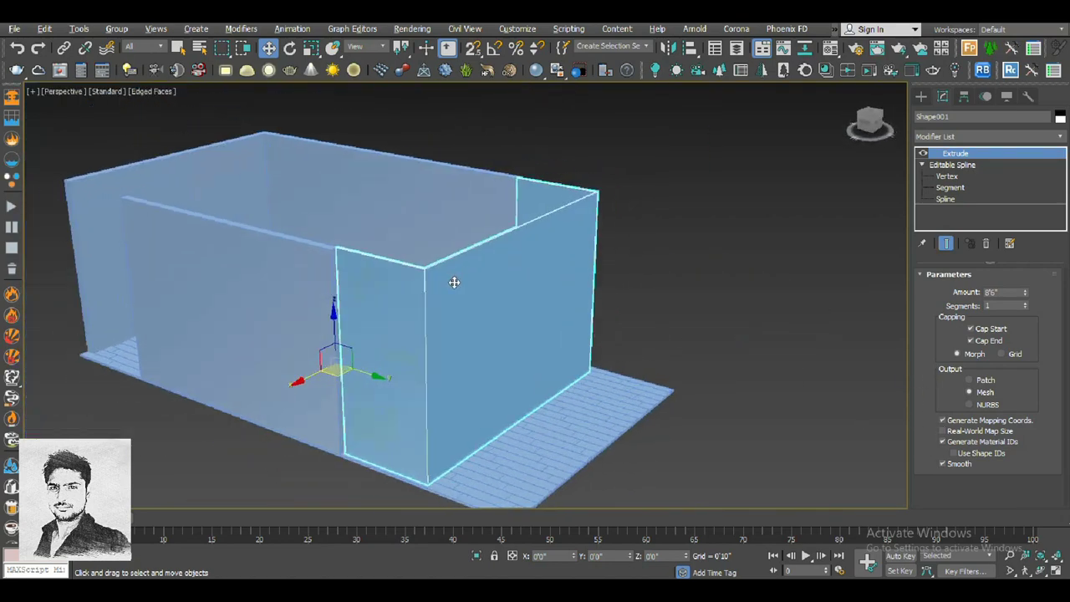
{"action": "right_click", "coordinate": [574, 259]}
{"action": "mouse_move", "coordinate": [598, 396]}
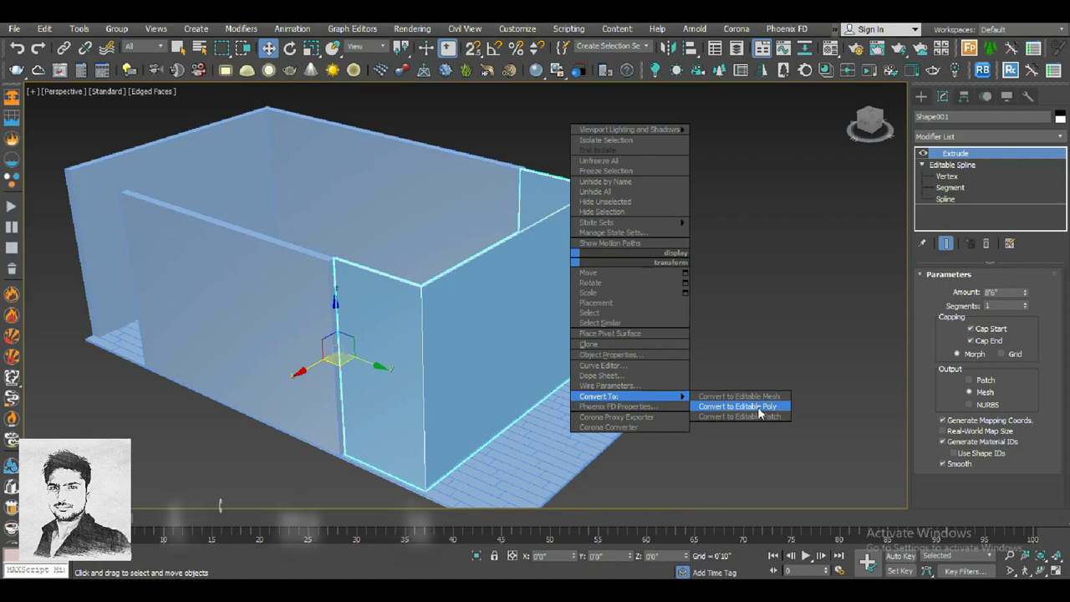
{"action": "left_click", "coordinate": [759, 410]}
{"action": "left_click", "coordinate": [494, 359]}
- Orbit around the room to inspect the walls from several sides
{"action": "scroll", "coordinate": [521, 310], "scroll_direction": "up", "scroll_amount": 4}
{"action": "scroll", "coordinate": [485, 370], "scroll_direction": "down", "scroll_amount": 4}
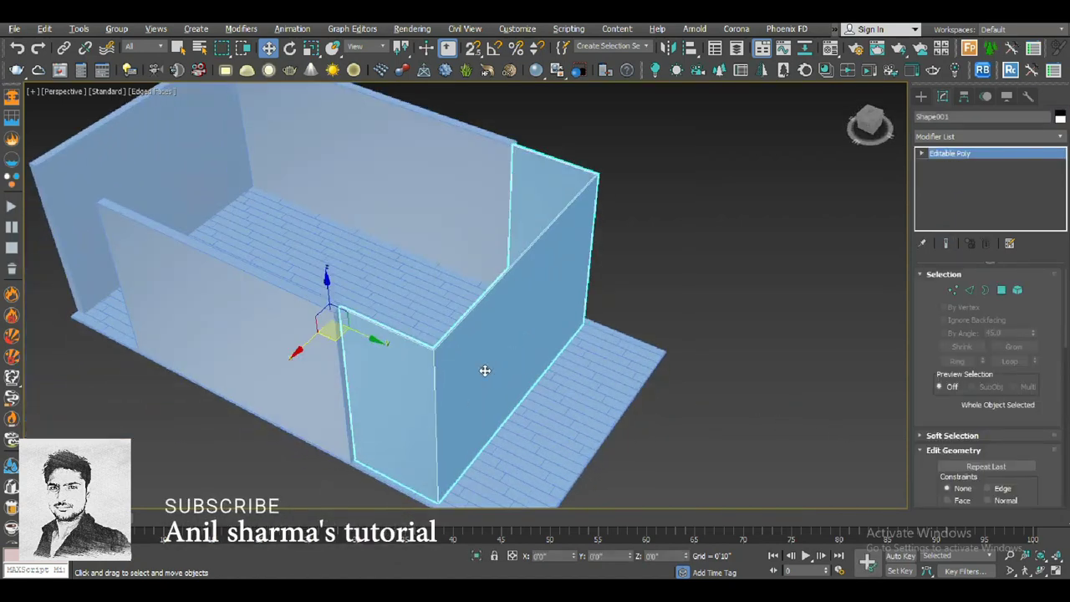
{"action": "mouse_move", "coordinate": [485, 371]}
{"action": "middle_mouse_down", "text": "alt"}
{"action": "mouse_move", "coordinate": [528, 300]}
{"action": "mouse_move", "coordinate": [654, 352]}
{"action": "middle_mouse_up", "text": "alt"}
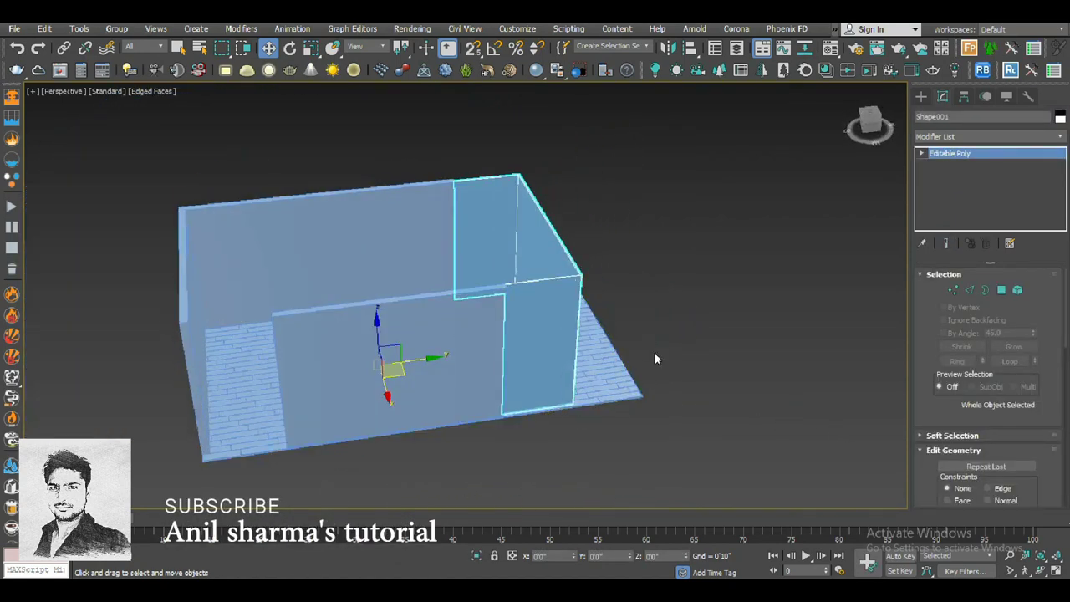
{"action": "middle_click_drag", "start_coordinate": [546, 299], "coordinate": [530, 296], "text": "alt"}
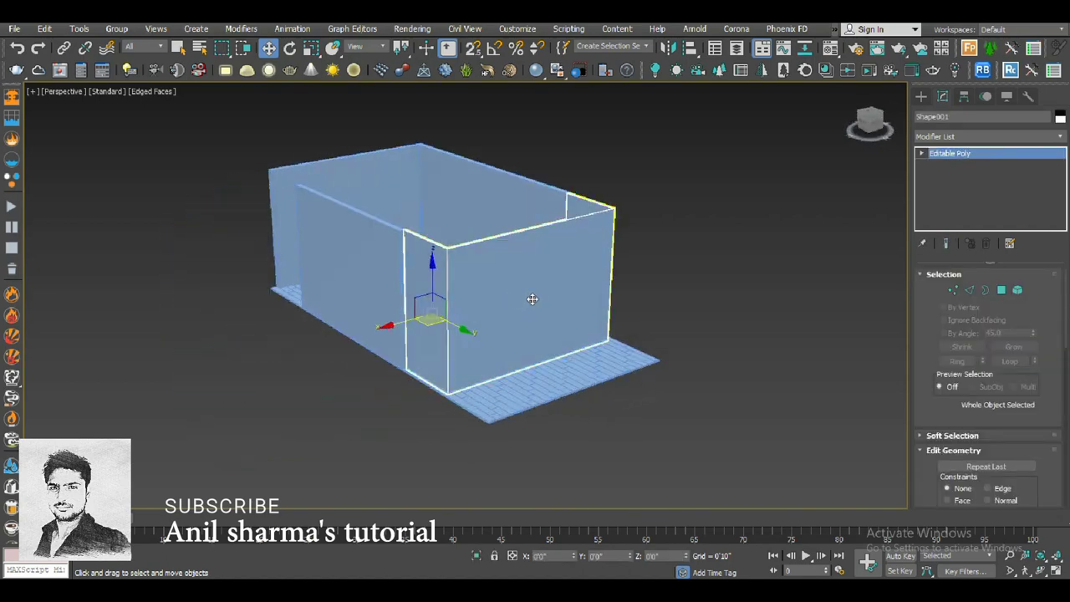
{"action": "left_click", "coordinate": [735, 291]}
{"action": "mouse_move", "coordinate": [735, 291]}
{"action": "middle_mouse_down", "text": "alt"}
{"action": "mouse_move", "coordinate": [580, 277]}
{"action": "mouse_move", "coordinate": [759, 306]}
{"action": "mouse_move", "coordinate": [722, 324]}
{"action": "mouse_move", "coordinate": [723, 355]}
{"action": "middle_mouse_up", "text": "alt"}
{"action": "left_click", "coordinate": [580, 280]}
- Check the walls' vertices in Top view, then return to the shaded perspective view
{"action": "left_click", "coordinate": [922, 153]}
{"action": "key", "text": "1"}
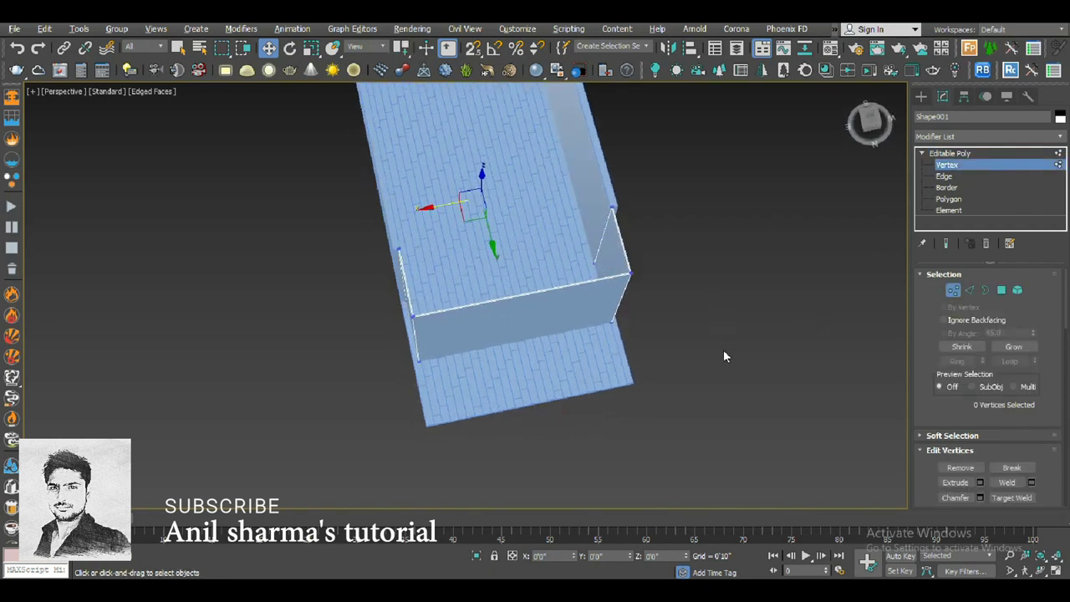
{"action": "key", "text": "t"}
{"action": "scroll", "coordinate": [870, 216], "scroll_direction": "down", "scroll_amount": 2}
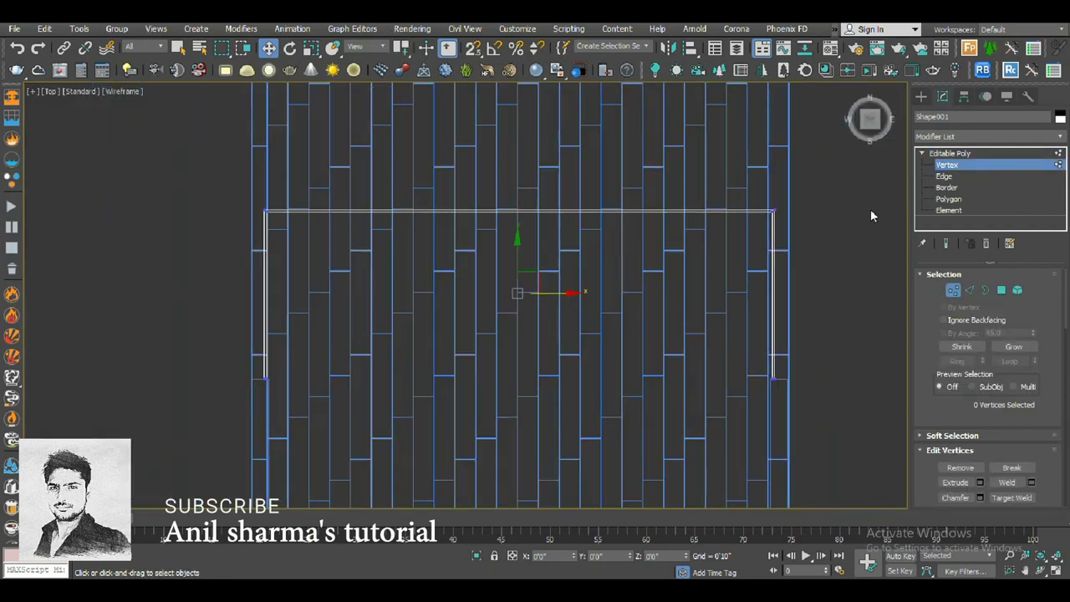
{"action": "left_click", "coordinate": [959, 155]}
{"action": "key", "text": "p"}
{"action": "middle_click_drag", "start_coordinate": [641, 337], "coordinate": [641, 289], "text": "alt"}
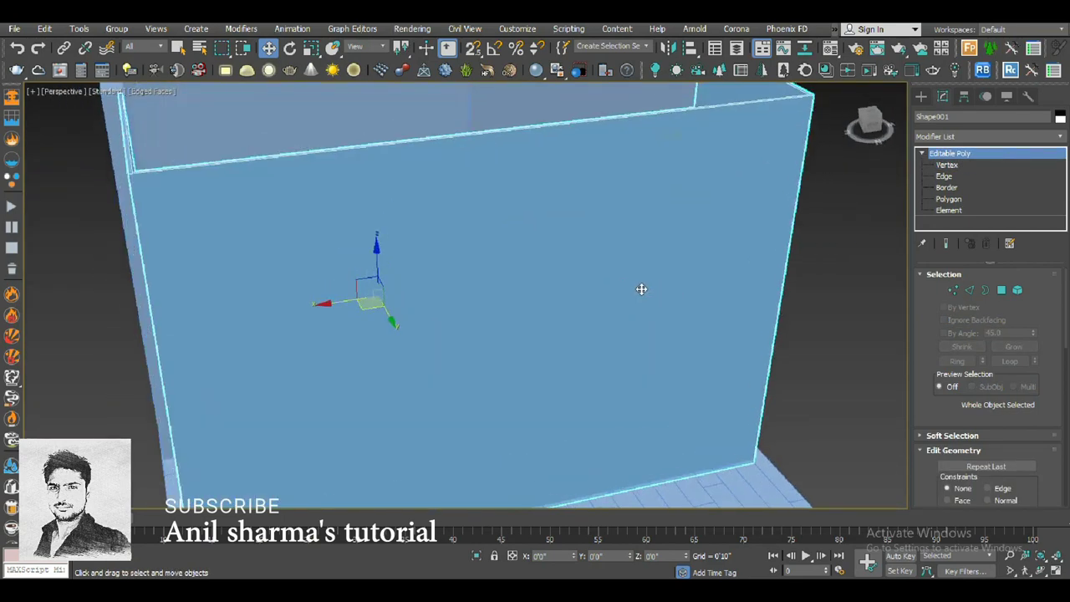
{"action": "scroll", "coordinate": [641, 290], "scroll_direction": "down", "scroll_amount": 5}
{"action": "mouse_move", "coordinate": [616, 248]}
{"action": "middle_mouse_down", "text": "alt"}
{"action": "mouse_move", "coordinate": [713, 301]}
{"action": "mouse_move", "coordinate": [733, 358]}
{"action": "mouse_move", "coordinate": [434, 406]}
{"action": "mouse_move", "coordinate": [682, 427]}
{"action": "middle_mouse_up", "text": "alt"}
- Deselect the walls and bring up the Save As dialog
{"action": "left_click", "coordinate": [435, 406]}
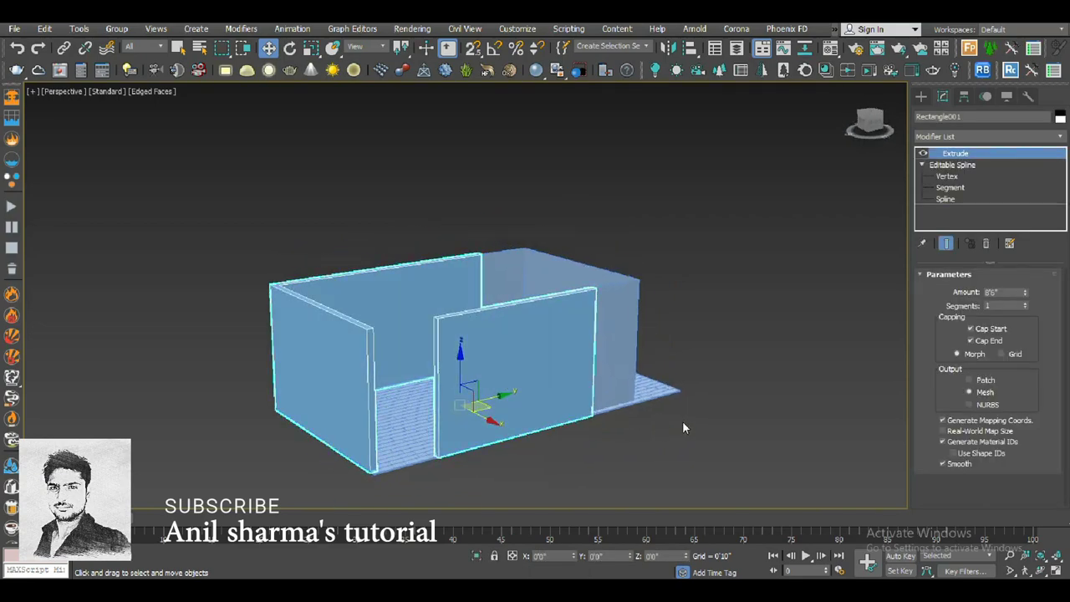
{"action": "left_click", "coordinate": [683, 422]}
{"action": "key", "text": "ctrl+s"}
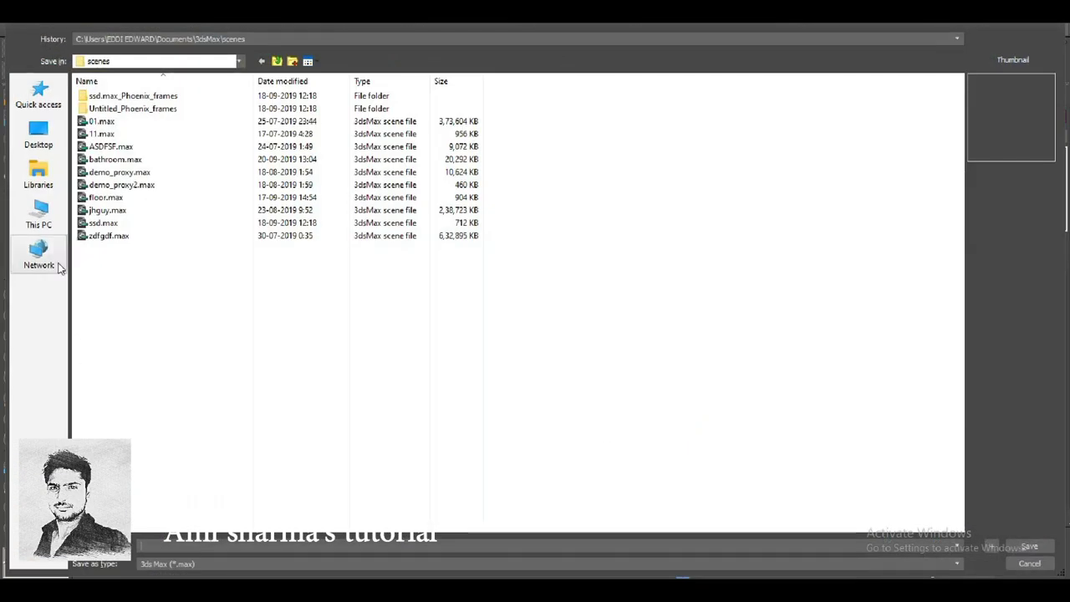
- Browse to the E:\Tutorials\3ds max Vray folder
{"action": "left_click", "coordinate": [39, 214]}
{"action": "double_click", "coordinate": [284, 192]}
{"action": "double_click", "coordinate": [139, 214]}
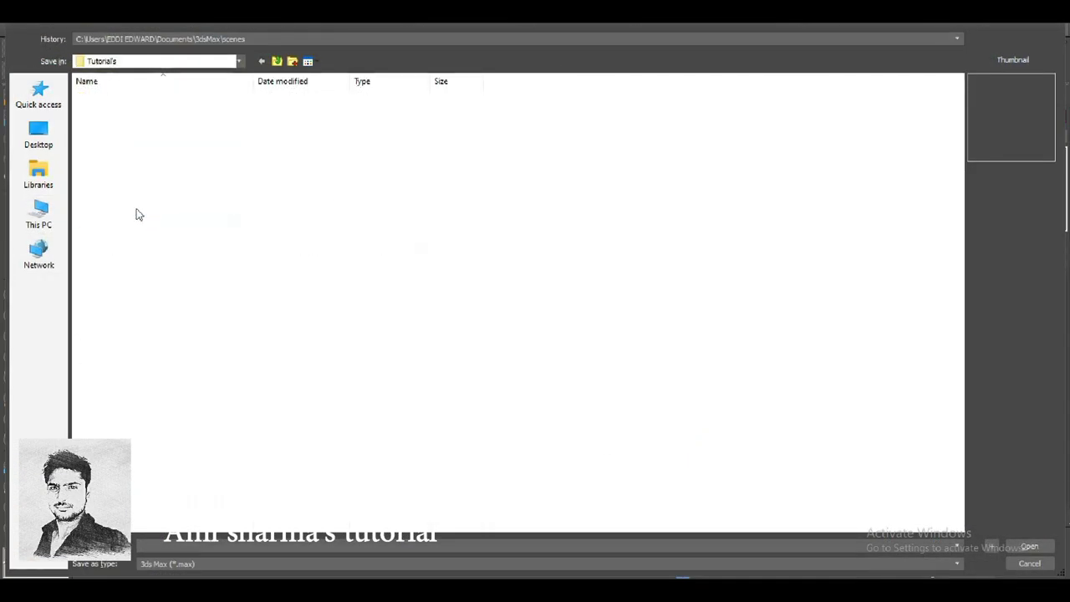
{"action": "double_click", "coordinate": [109, 95]}
- Create a new bedroom01 folder there and save the scene inside it as class_bedroom01
{"action": "left_click", "coordinate": [291, 61]}
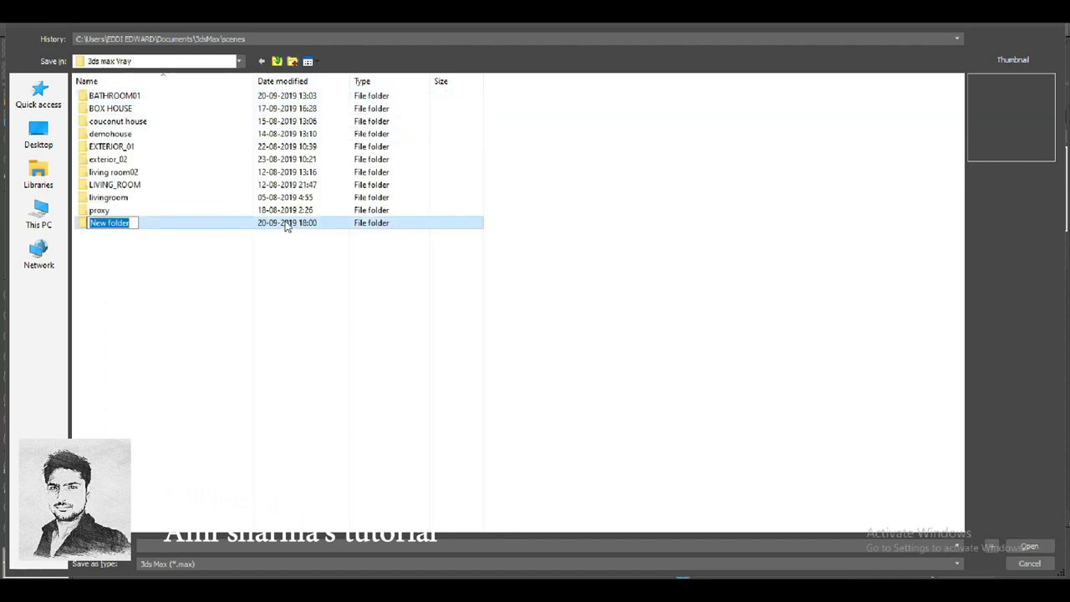
{"action": "type", "text": "bedr"}
{"action": "type", "text": "p"}
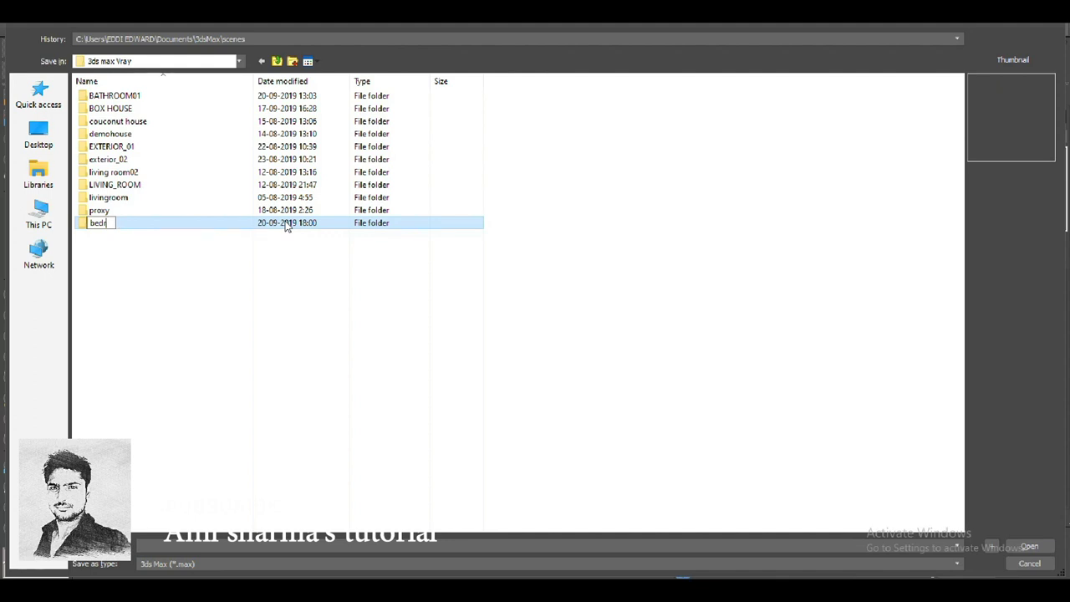
{"action": "type", "text": "m"}
{"action": "key", "text": "BackSpace"}
{"action": "key", "text": "BackSpace"}
{"action": "key", "text": "Return"}
{"action": "double_click", "coordinate": [284, 223]}
{"action": "key", "text": "Tab"}
{"action": "type", "text": "class_bedroom01"}
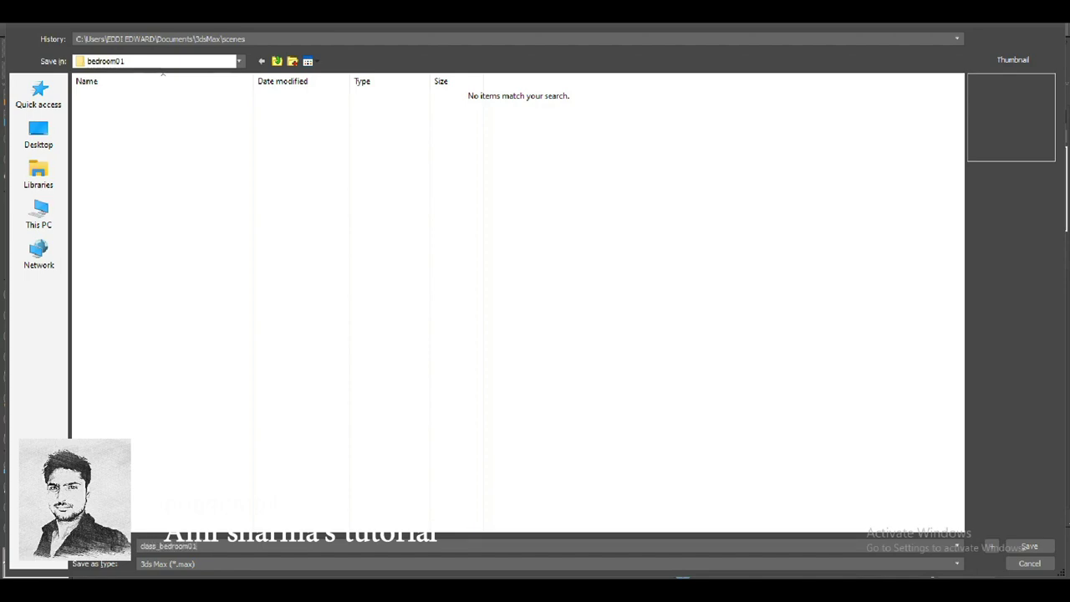
{"action": "key", "text": "Return"}
- Orbit to look down into the room from above and reselect the walls
{"action": "left_click", "coordinate": [423, 421]}
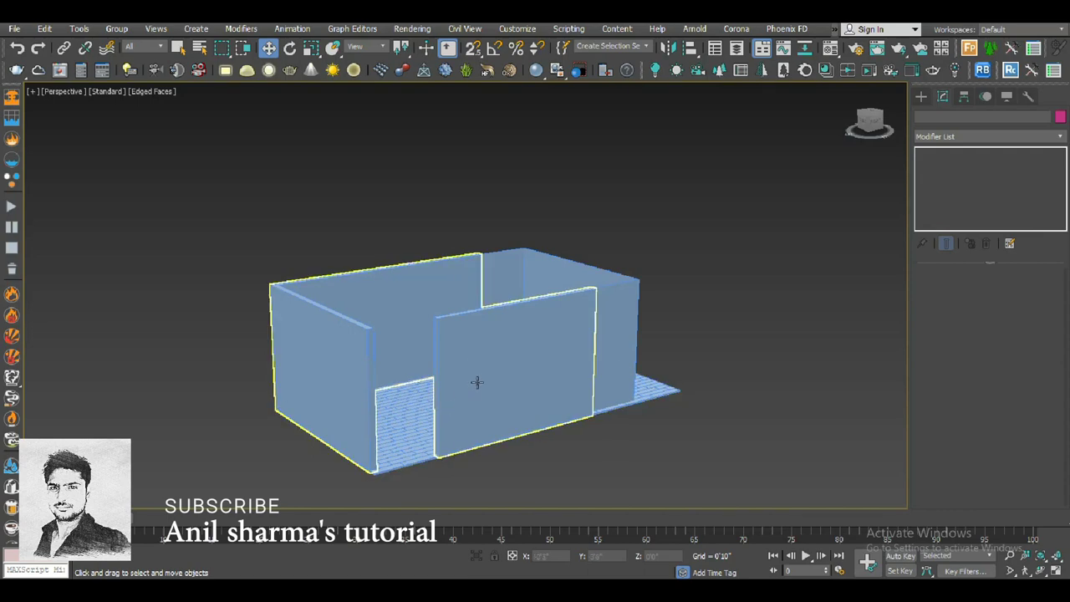
{"action": "left_click", "coordinate": [473, 324]}
{"action": "middle_click_drag", "start_coordinate": [473, 324], "coordinate": [675, 356], "text": "alt"}
{"action": "left_click", "coordinate": [675, 356]}
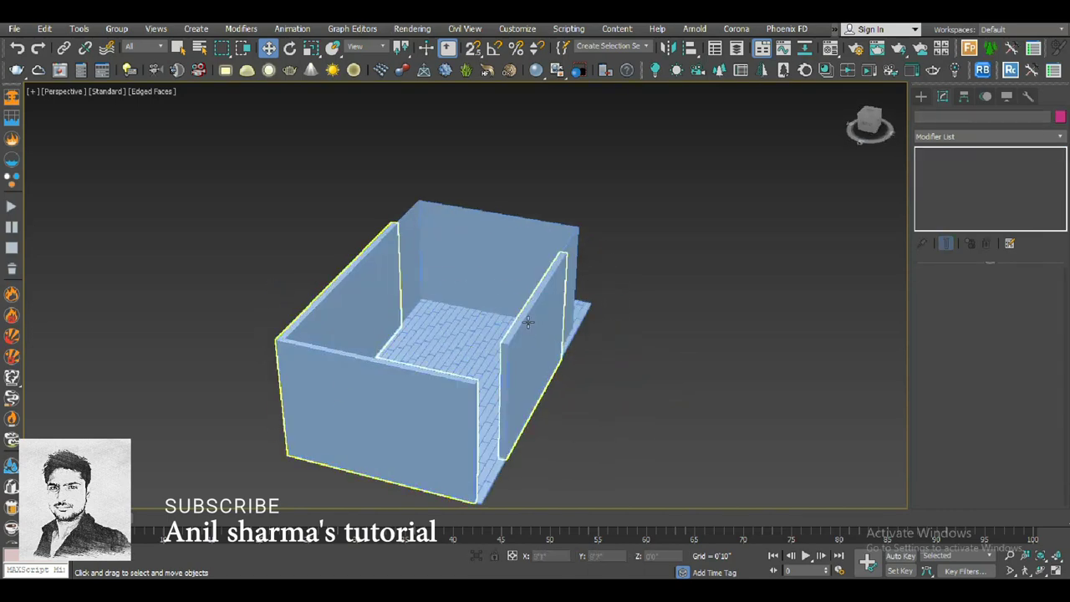
{"action": "left_click", "coordinate": [550, 290]}
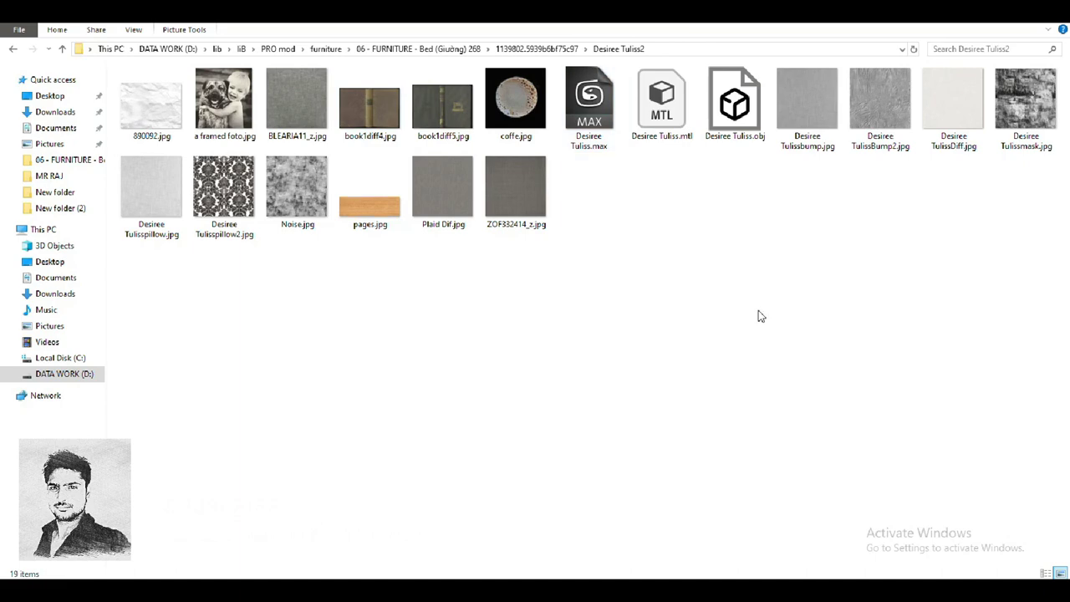
- Merge Desiree Tuliss.max into the scene and place the bed left of the room
{"action": "mouse_move", "coordinate": [588, 100]}
{"action": "left_mouse_down"}
{"action": "mouse_move", "coordinate": [247, 519]}
{"action": "mouse_move", "coordinate": [266, 255]}
{"action": "left_mouse_up"}
{"action": "left_click", "coordinate": [301, 282]}
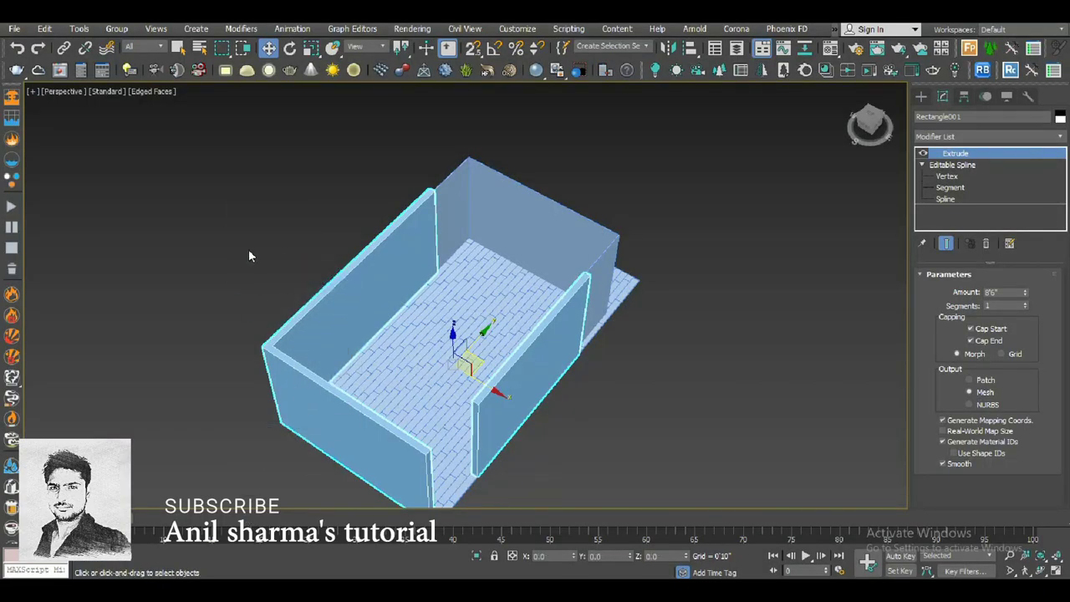
{"action": "left_click", "coordinate": [267, 196]}
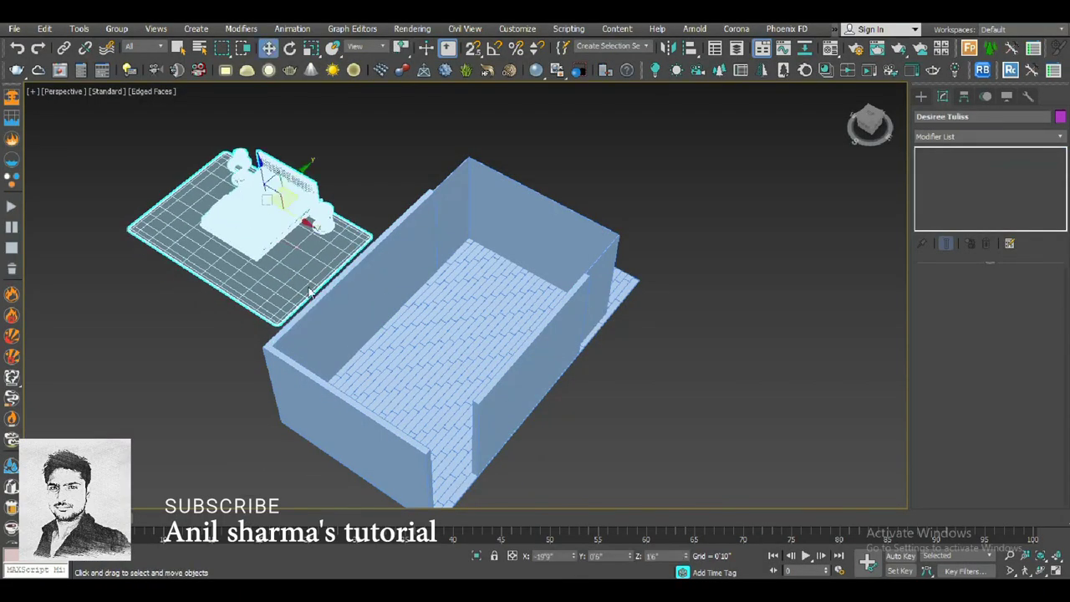
{"action": "key", "text": "alt+Tab"}
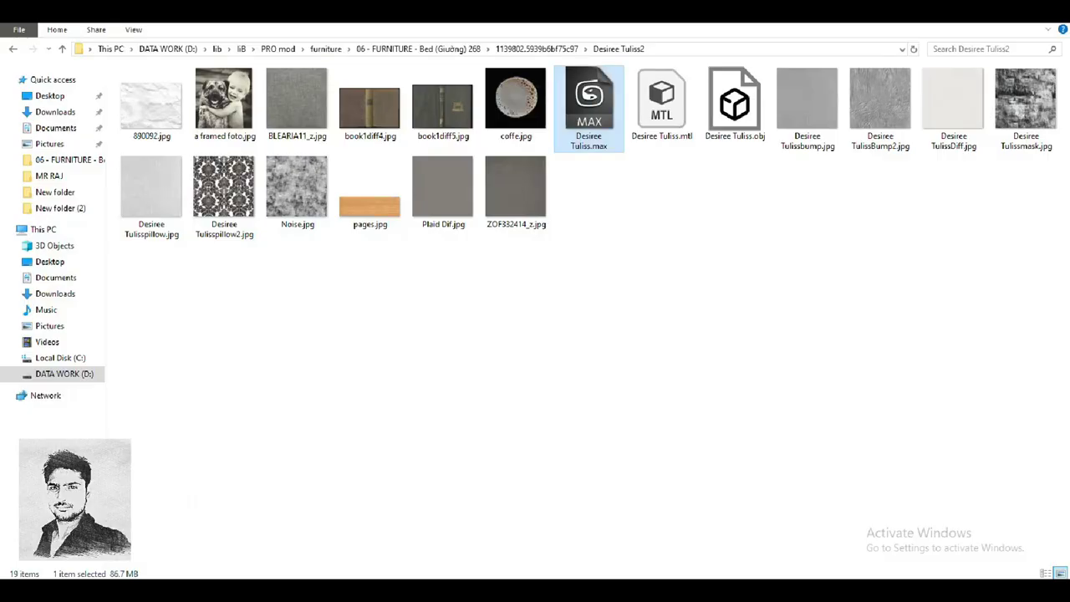
- Merge CURTAINS_13.max from the PRO mod > decoration > Curtain folder into the scene
{"action": "key", "text": "alt+Left"}
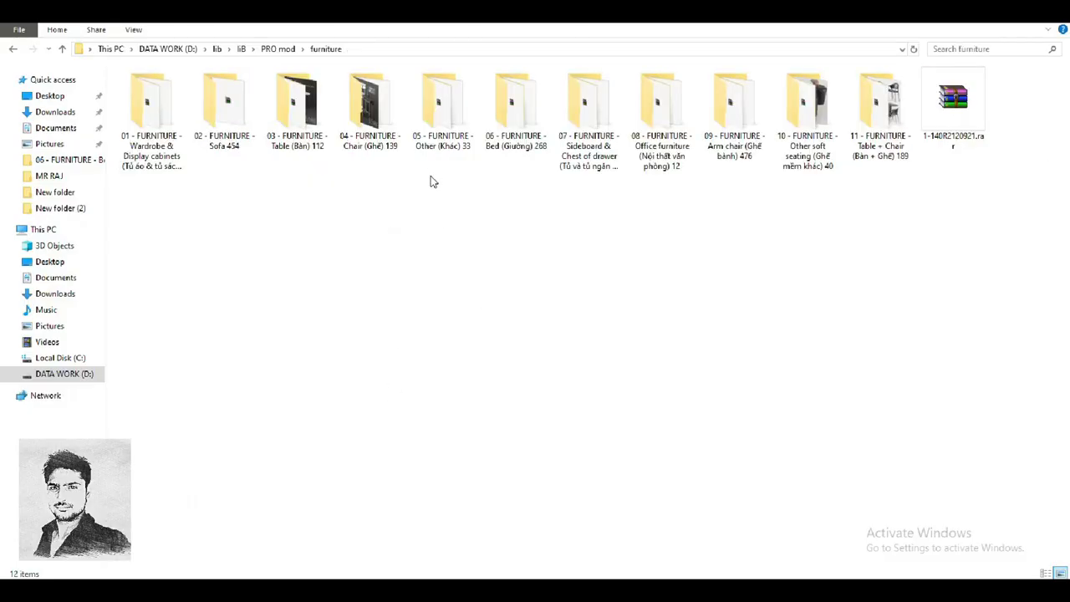
{"action": "key", "text": "alt+Left"}
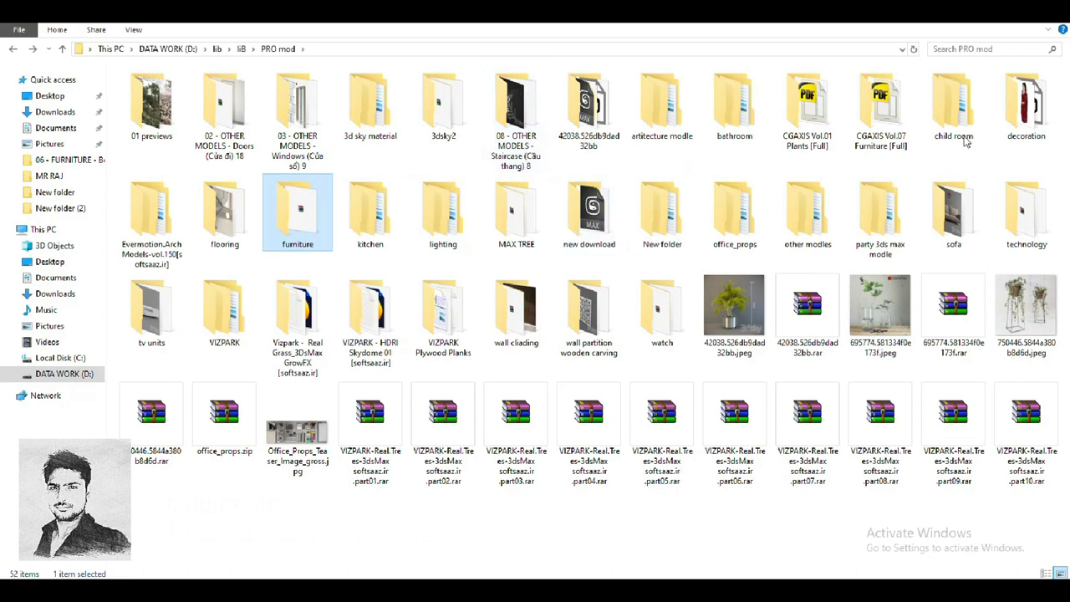
{"action": "double_click", "coordinate": [1026, 104]}
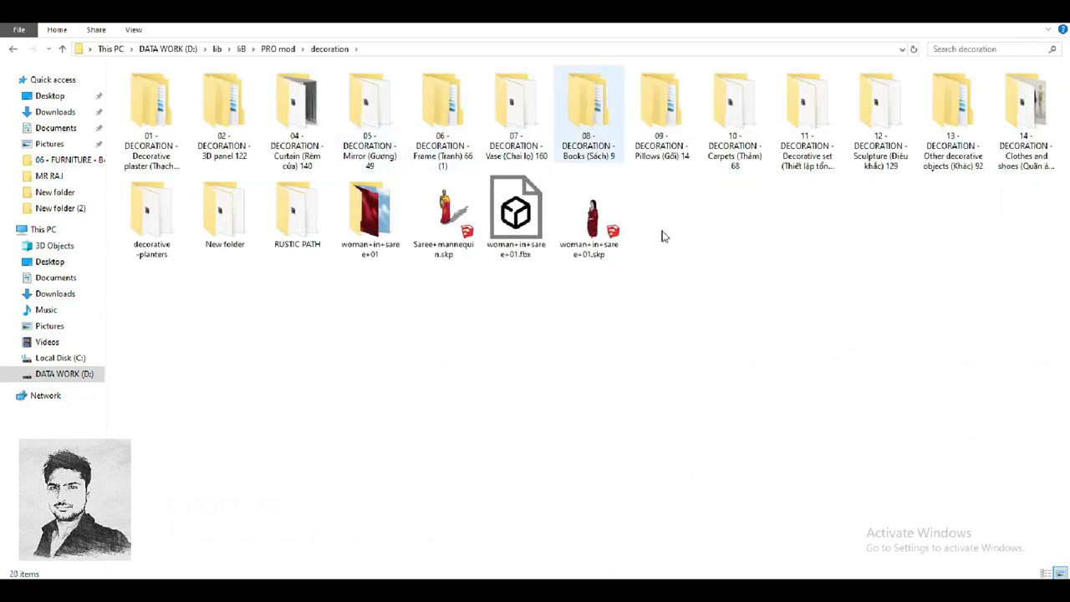
{"action": "double_click", "coordinate": [294, 104]}
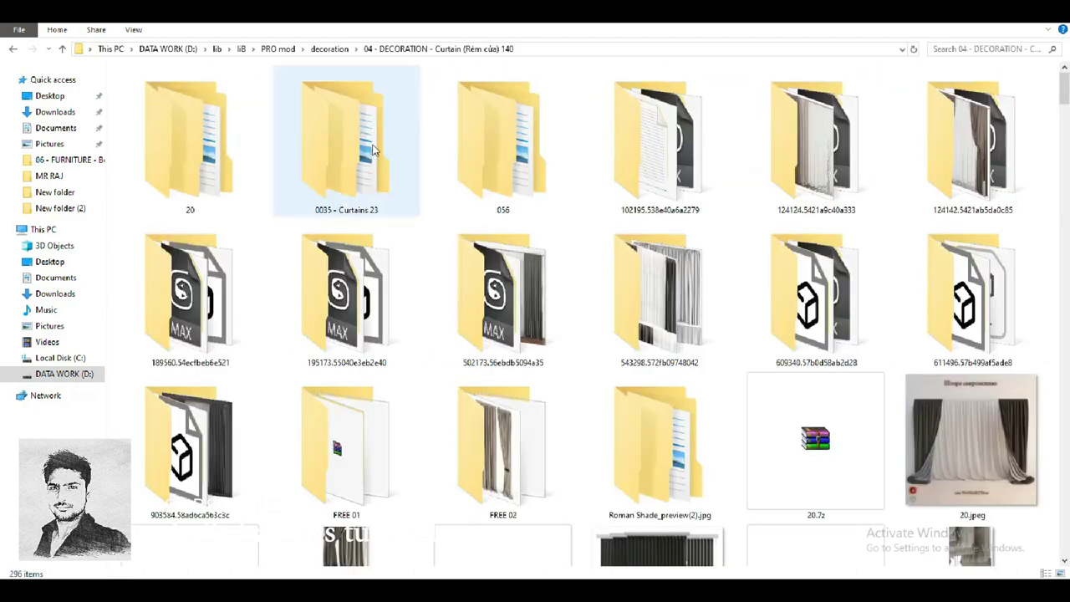
{"action": "double_click", "coordinate": [604, 325]}
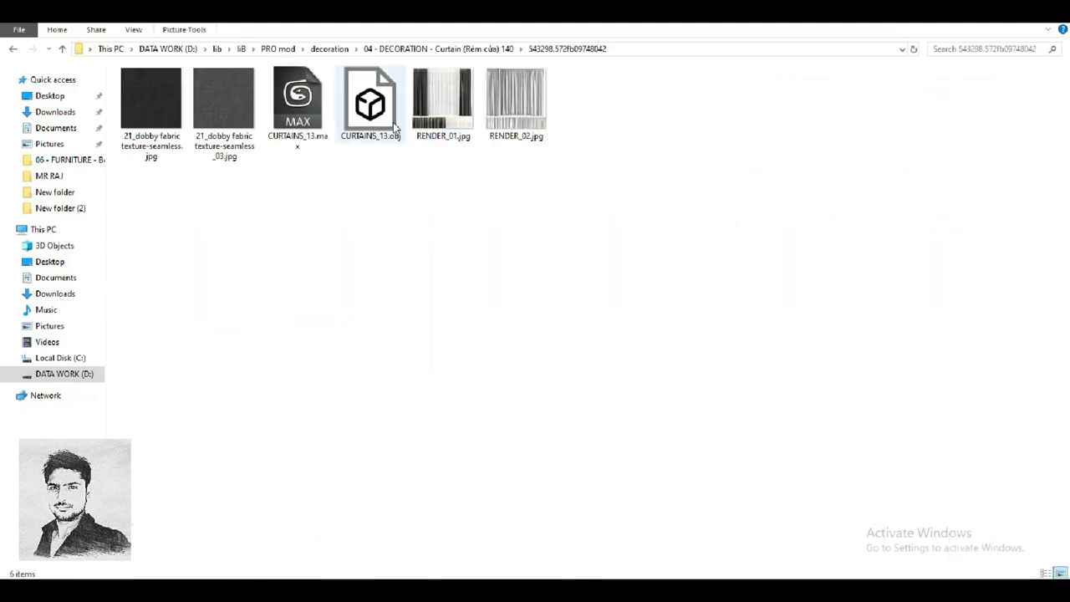
{"action": "mouse_move", "coordinate": [300, 109]}
{"action": "left_mouse_down"}
{"action": "mouse_move", "coordinate": [123, 564]}
{"action": "mouse_move", "coordinate": [729, 256]}
{"action": "left_mouse_up"}
{"action": "left_click", "coordinate": [769, 277]}
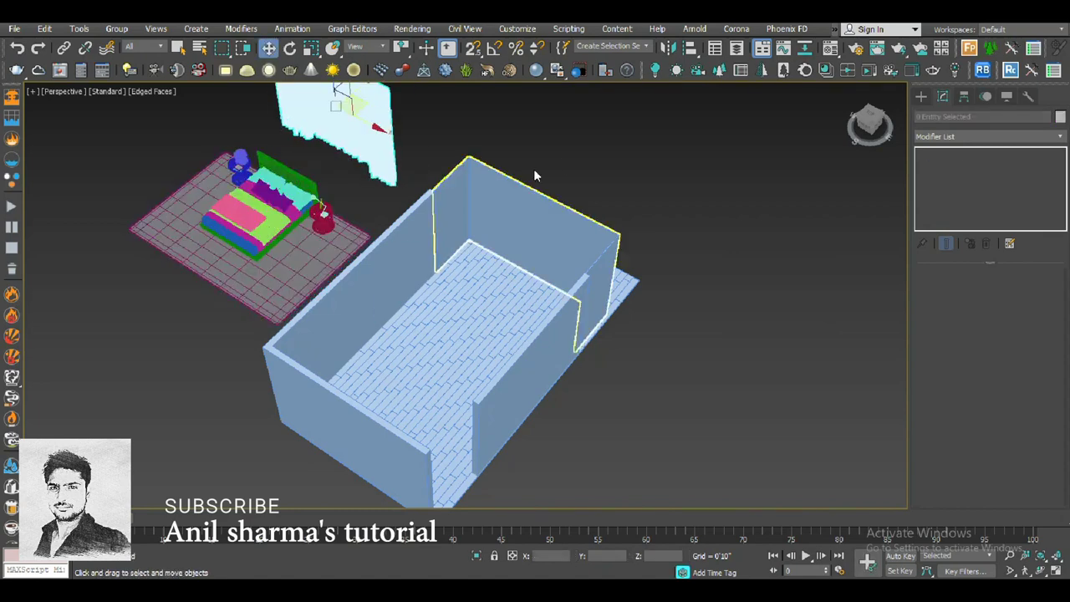
- Return File Explorer to the 06 - FURNITURE - Bed library folder
{"action": "key", "text": "alt+Tab"}
{"action": "key", "text": "alt+Up"}
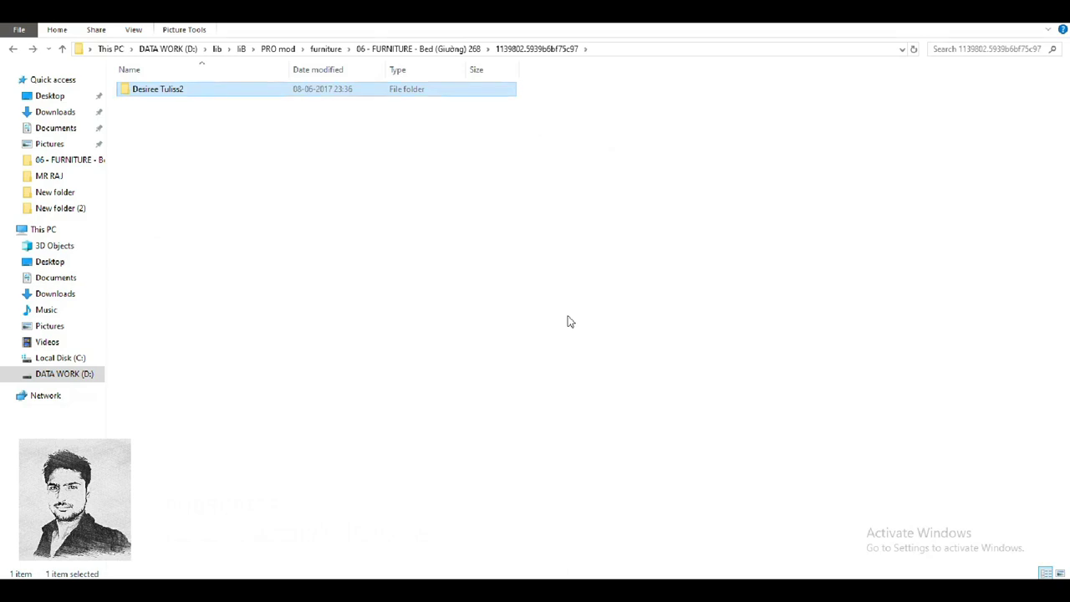
{"action": "key", "text": "alt+Up"}
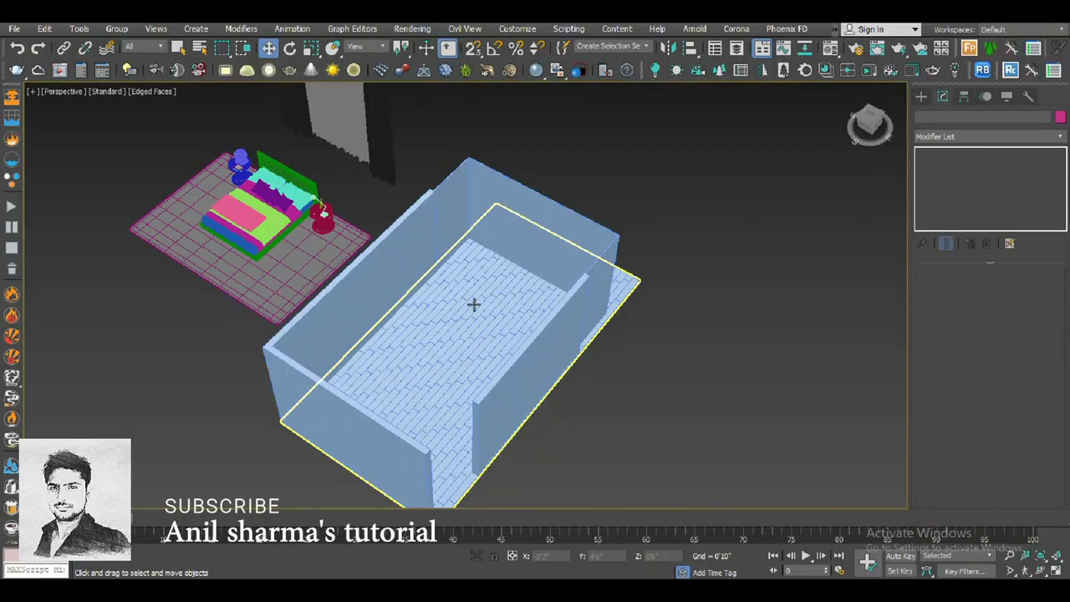
- Convert the extruded room walls to an Editable Poly
{"action": "left_click", "coordinate": [473, 304]}
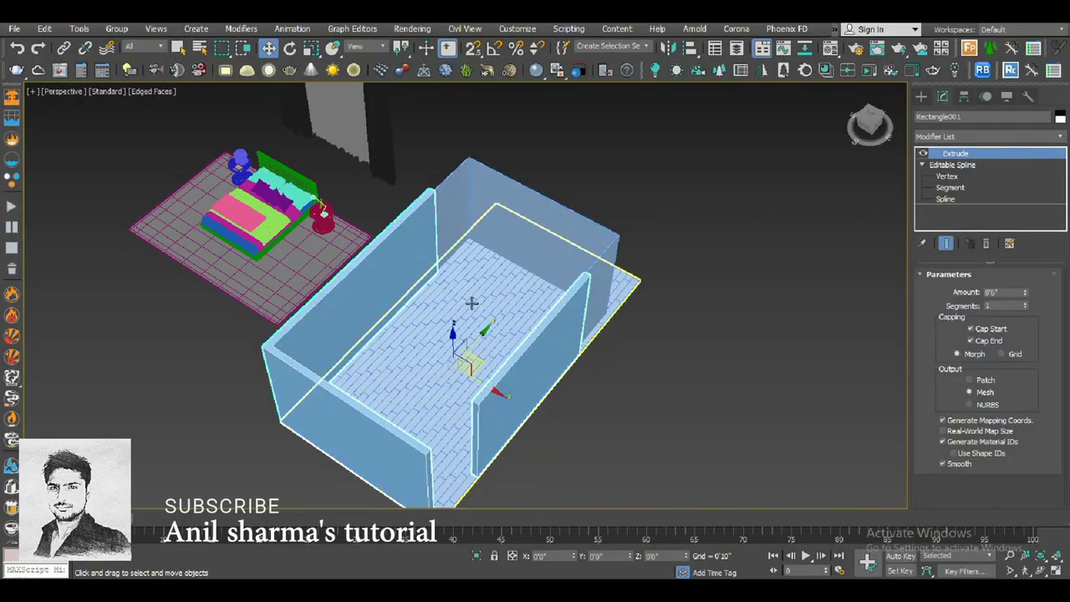
{"action": "middle_click_drag", "start_coordinate": [473, 303], "coordinate": [582, 311], "text": "alt"}
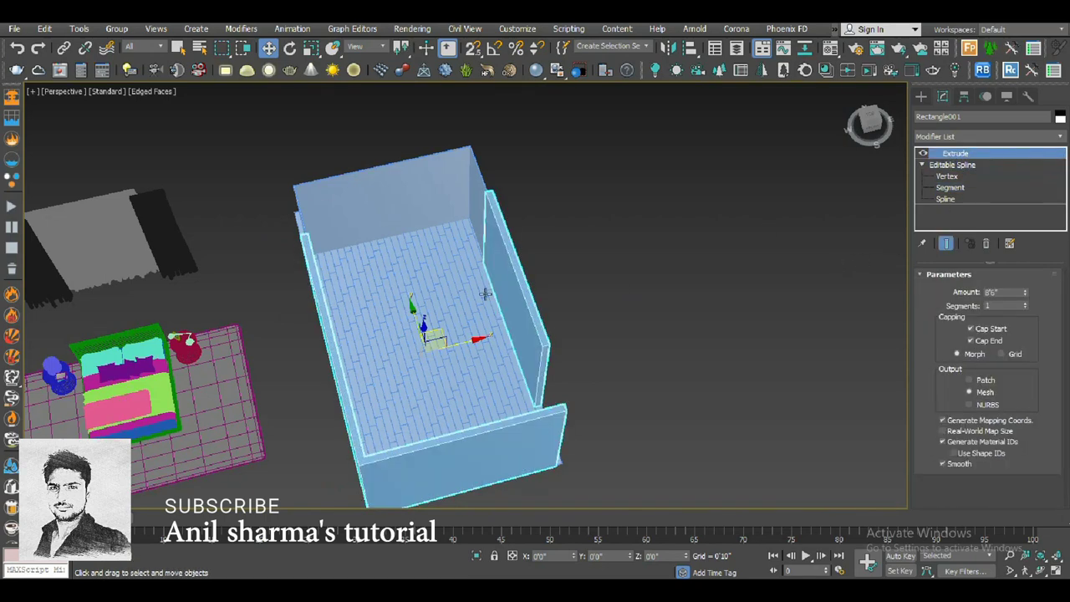
{"action": "right_click", "coordinate": [486, 293]}
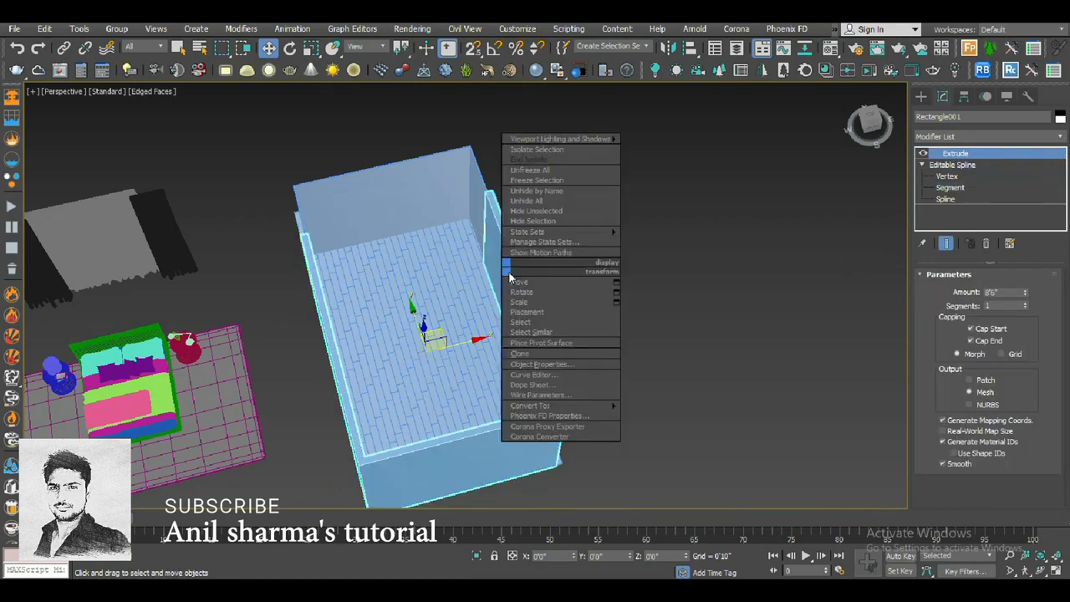
{"action": "left_click", "coordinate": [640, 420]}
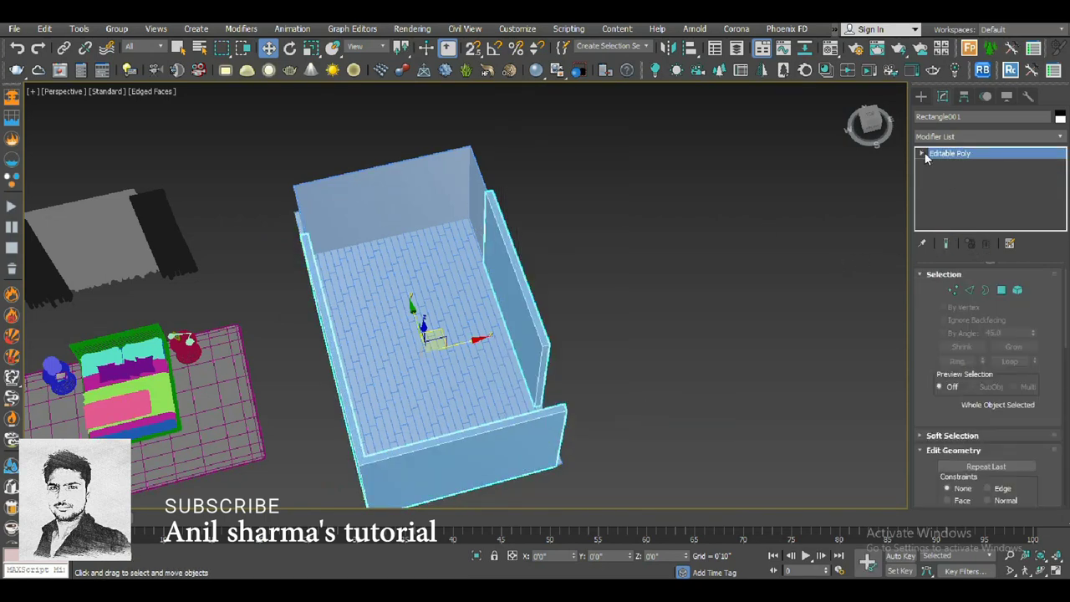
- Check the wall elements, reselect the wall facing it head-on, and bring up the shape options
{"action": "left_click", "coordinate": [921, 153]}
{"action": "left_click", "coordinate": [948, 209]}
{"action": "left_click", "coordinate": [511, 287]}
{"action": "mouse_move", "coordinate": [881, 415]}
{"action": "middle_mouse_down", "text": "alt"}
{"action": "mouse_move", "coordinate": [732, 362]}
{"action": "mouse_move", "coordinate": [753, 326]}
{"action": "middle_mouse_up", "text": "alt"}
{"action": "left_click", "coordinate": [949, 153]}
{"action": "scroll", "coordinate": [535, 281], "scroll_direction": "up", "scroll_amount": 5}
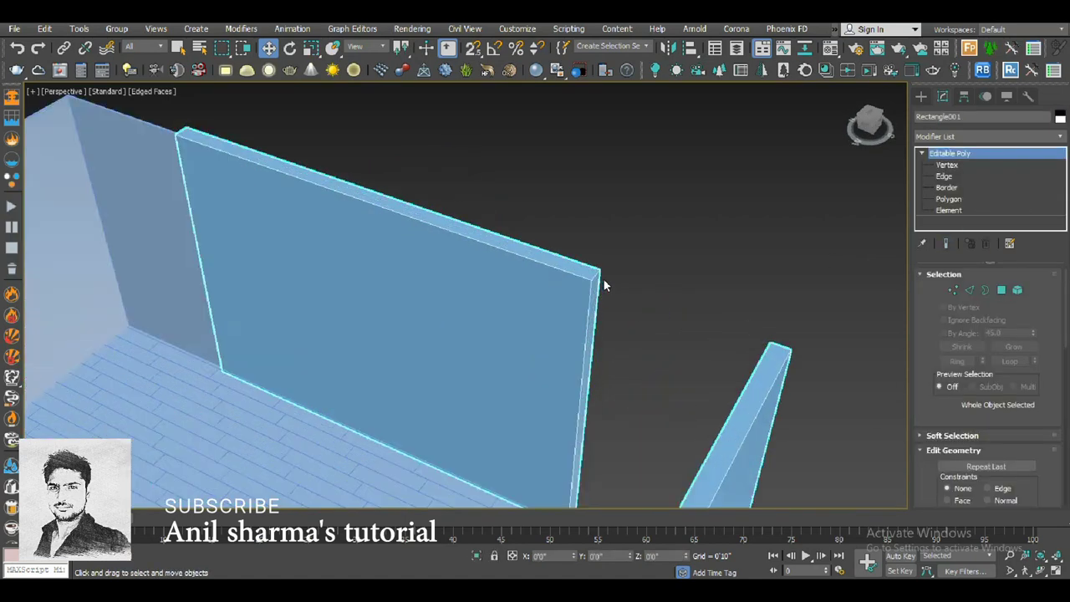
{"action": "left_click", "coordinate": [604, 285]}
{"action": "left_click", "coordinate": [548, 299]}
{"action": "middle_click_drag", "start_coordinate": [509, 310], "coordinate": [1009, 197], "text": "alt"}
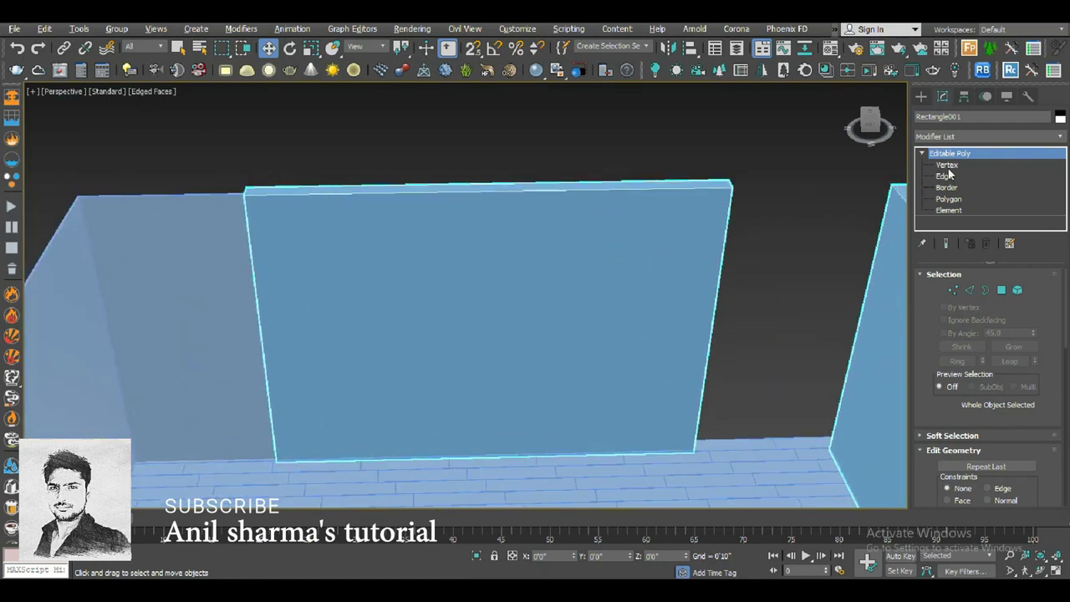
{"action": "left_click", "coordinate": [919, 98]}
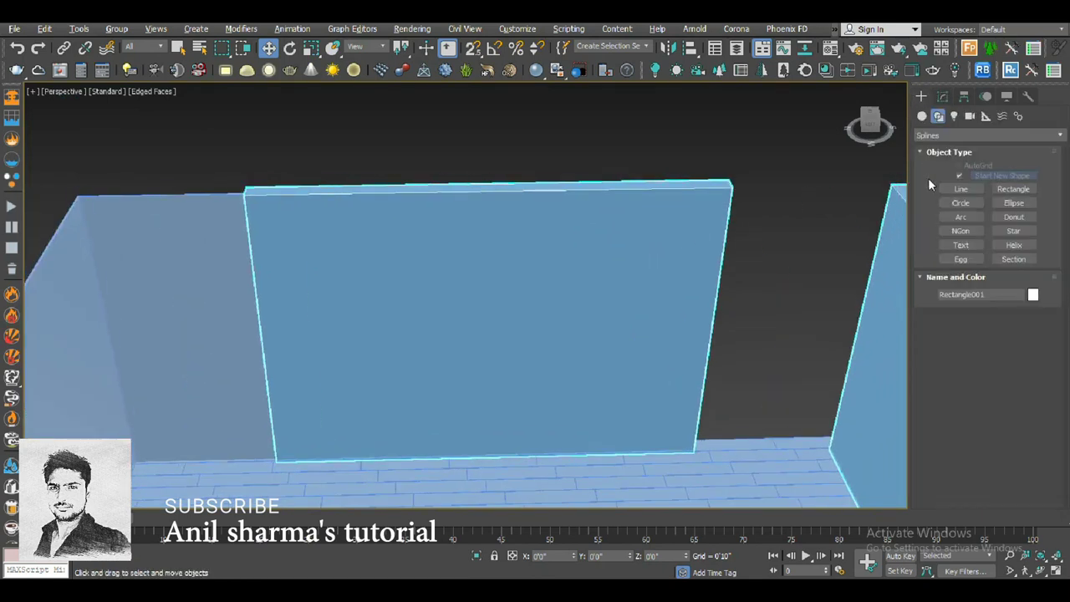
- Draw a trial rectangle, then move to the Left view with the grid hidden
{"action": "left_click", "coordinate": [1013, 189]}
{"action": "left_click_drag", "start_coordinate": [245, 192], "coordinate": [591, 404]}
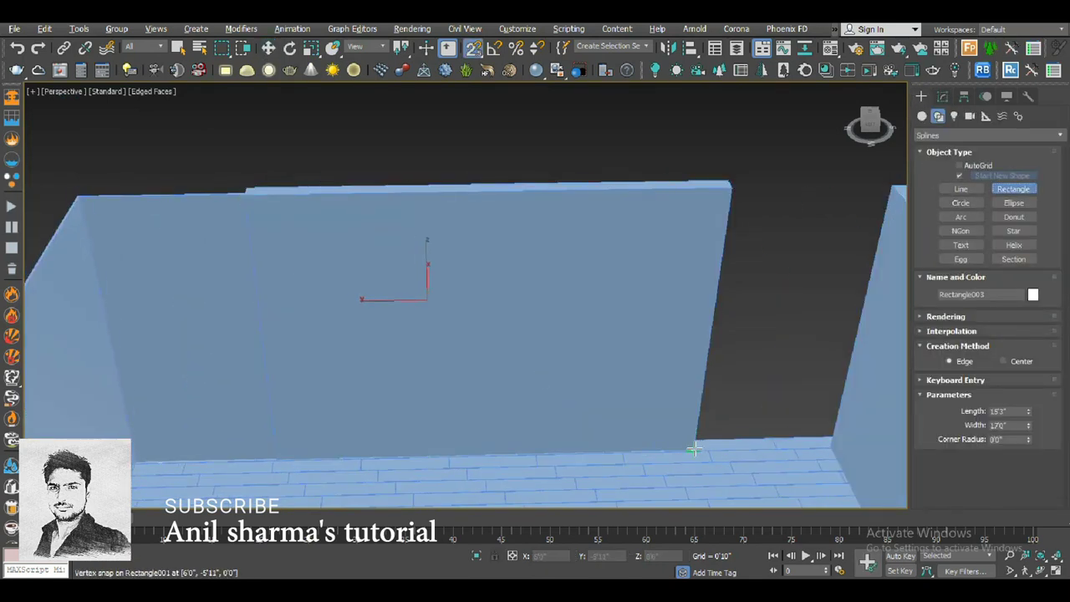
{"action": "key", "text": "w"}
{"action": "left_click", "coordinate": [728, 351]}
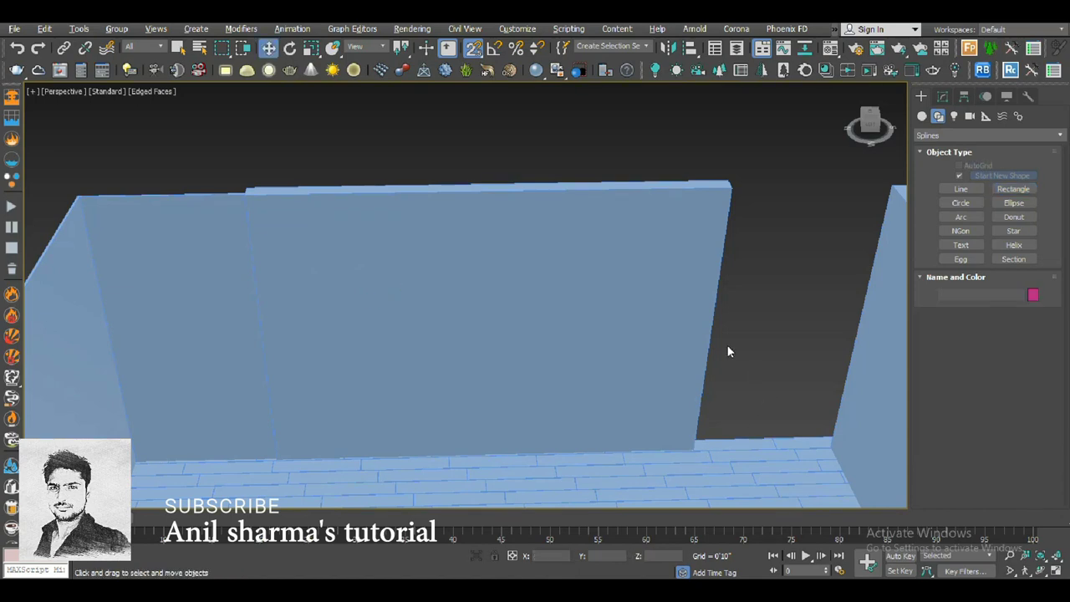
{"action": "scroll", "coordinate": [700, 351], "scroll_direction": "up", "scroll_amount": 3}
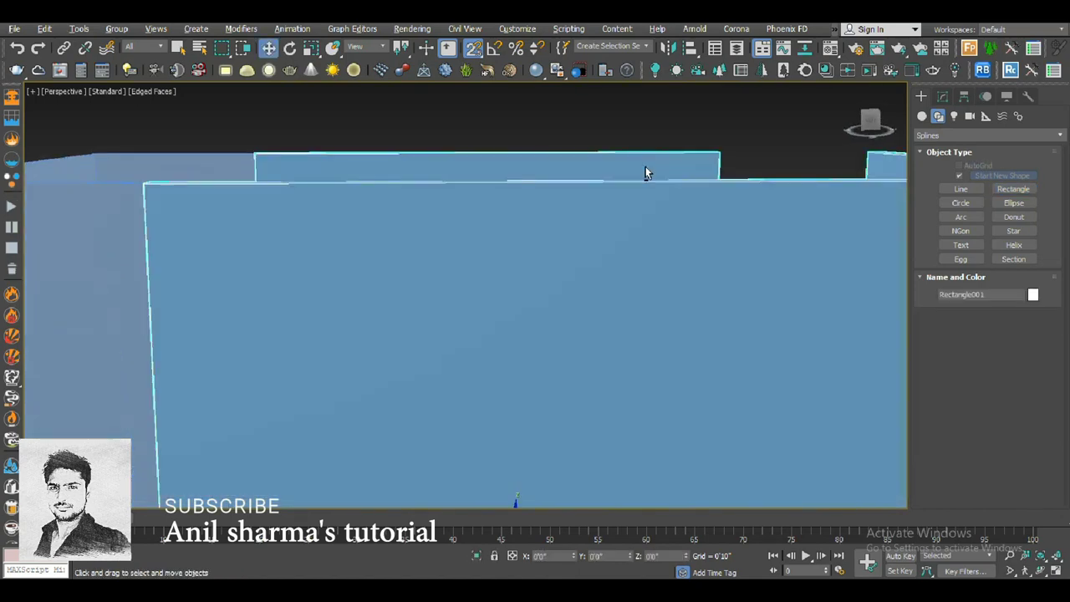
{"action": "left_click", "coordinate": [629, 306]}
{"action": "key", "text": "f"}
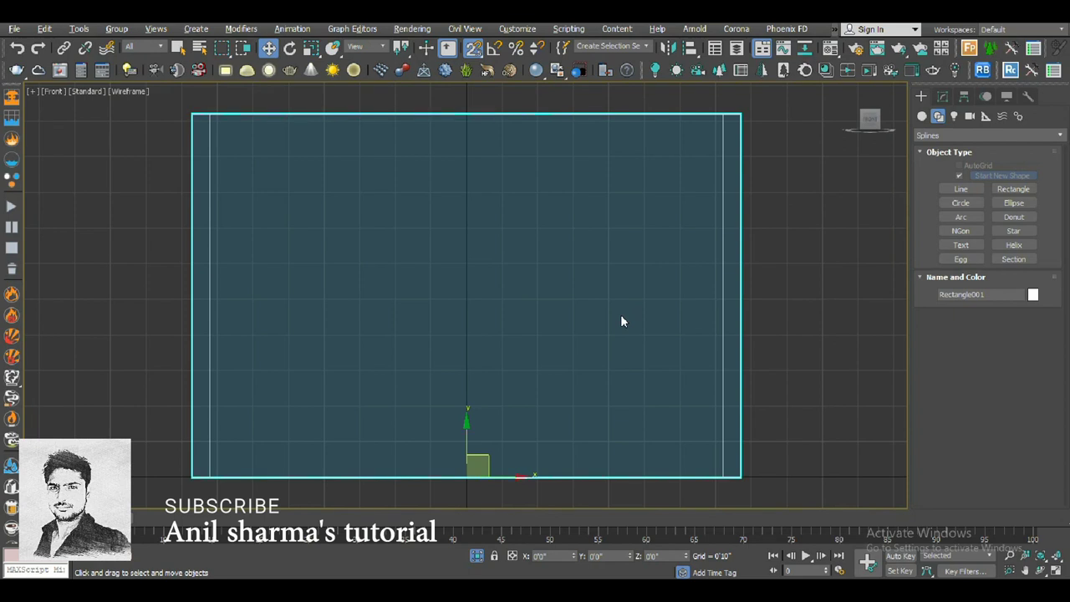
{"action": "key", "text": "g"}
{"action": "key", "text": "l"}
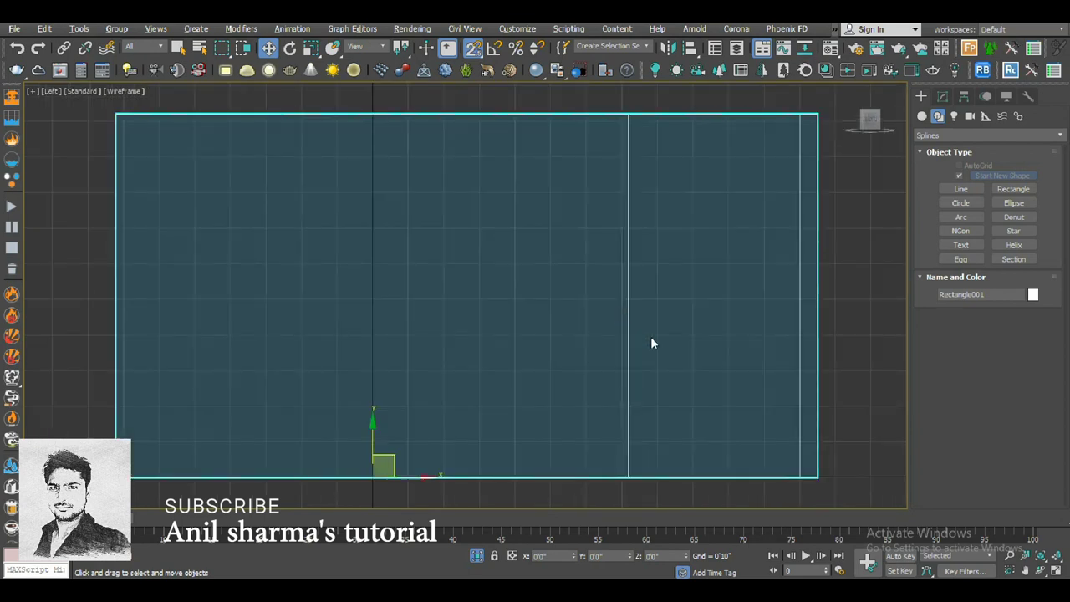
{"action": "key", "text": "g"}
{"action": "scroll", "coordinate": [722, 377], "scroll_direction": "down", "scroll_amount": 3}
{"action": "left_click", "coordinate": [835, 273]}
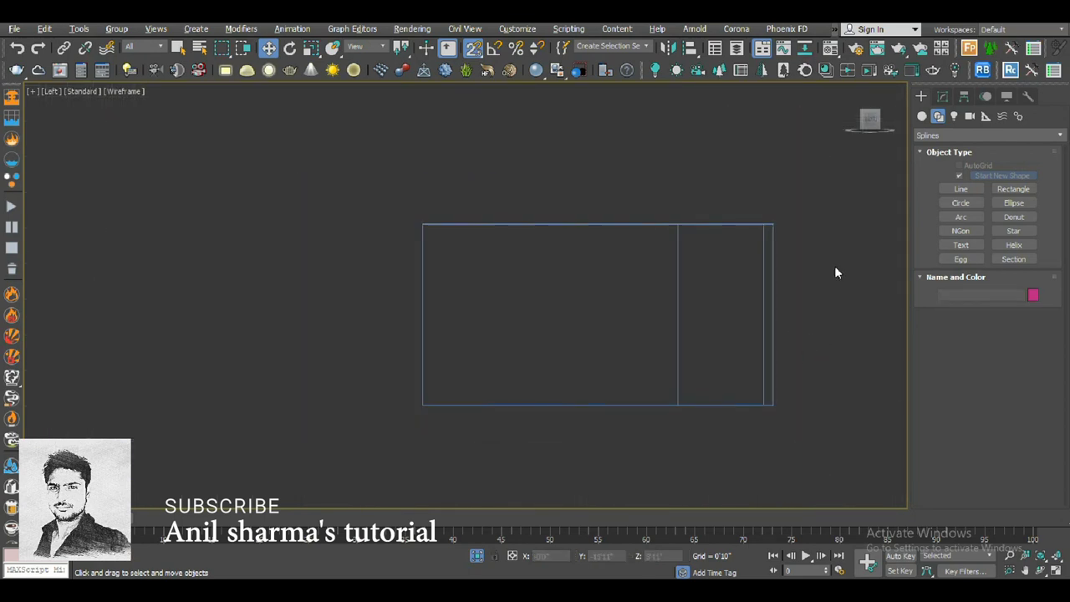
- Draw Rectangle003 over the wall's left panel and convert it to an Editable Spline
{"action": "left_click", "coordinate": [1009, 189]}
{"action": "left_click_drag", "start_coordinate": [421, 220], "coordinate": [683, 408]}
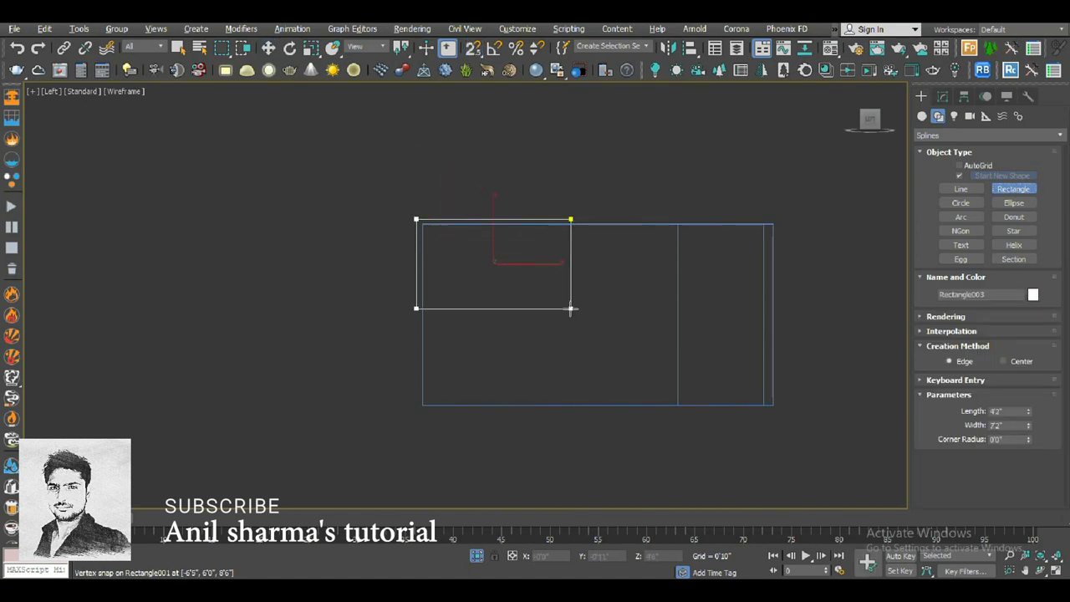
{"action": "right_click", "coordinate": [703, 363]}
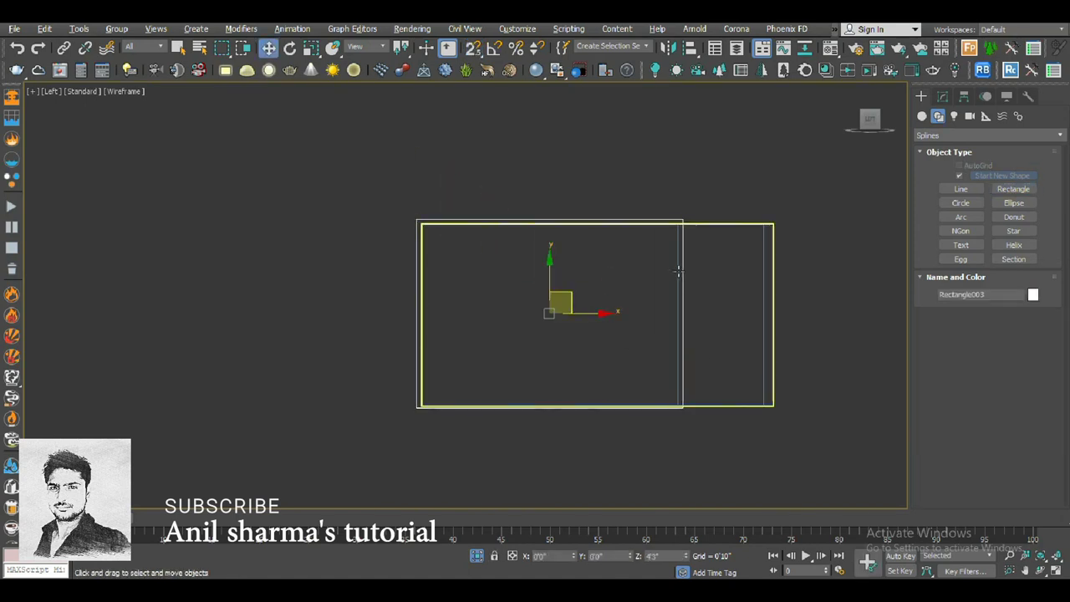
{"action": "right_click", "coordinate": [633, 240]}
{"action": "mouse_move", "coordinate": [744, 382]}
{"action": "left_click", "coordinate": [795, 378]}
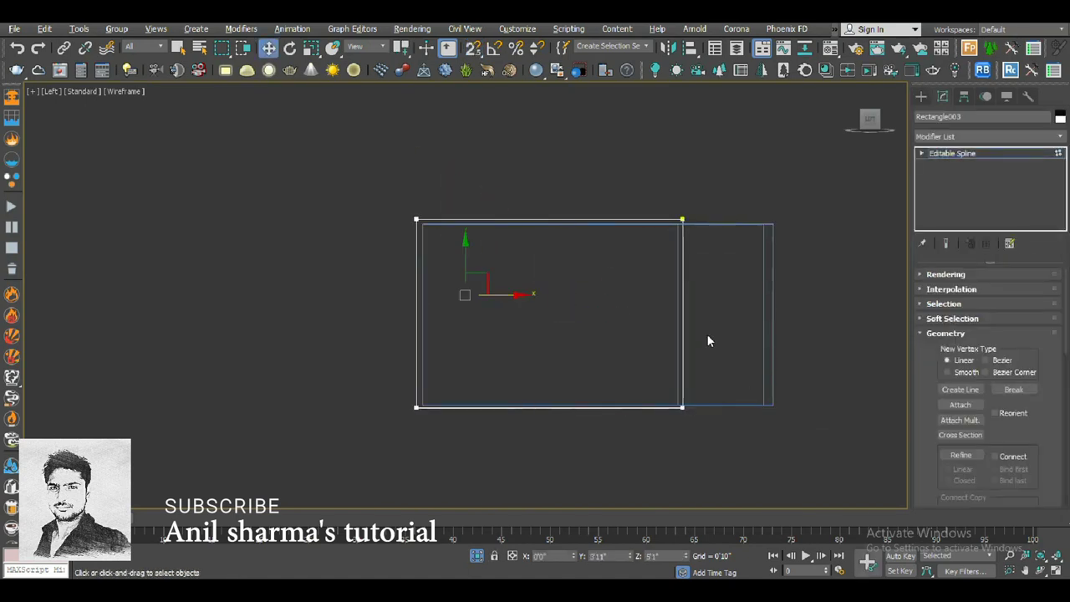
{"action": "right_click", "coordinate": [658, 272]}
{"action": "left_click", "coordinate": [524, 272]}
{"action": "left_click_drag", "start_coordinate": [454, 184], "coordinate": [370, 459]}
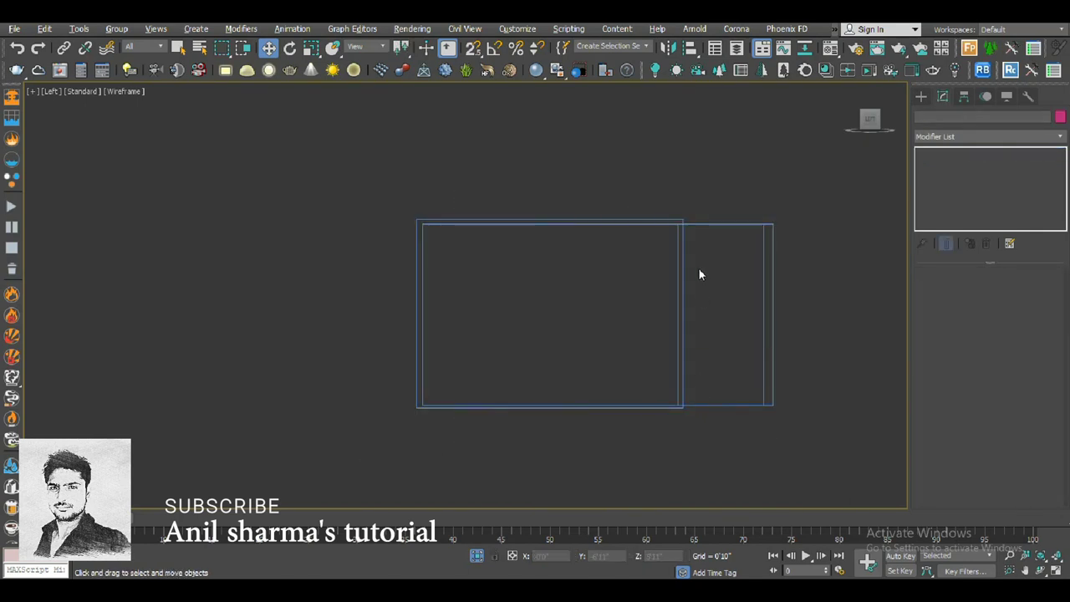
- Align the rectangle's left vertices to the wall edge at Vertex level
{"action": "left_click", "coordinate": [682, 274]}
{"action": "left_click", "coordinate": [949, 168]}
{"action": "left_click_drag", "start_coordinate": [470, 162], "coordinate": [323, 502]}
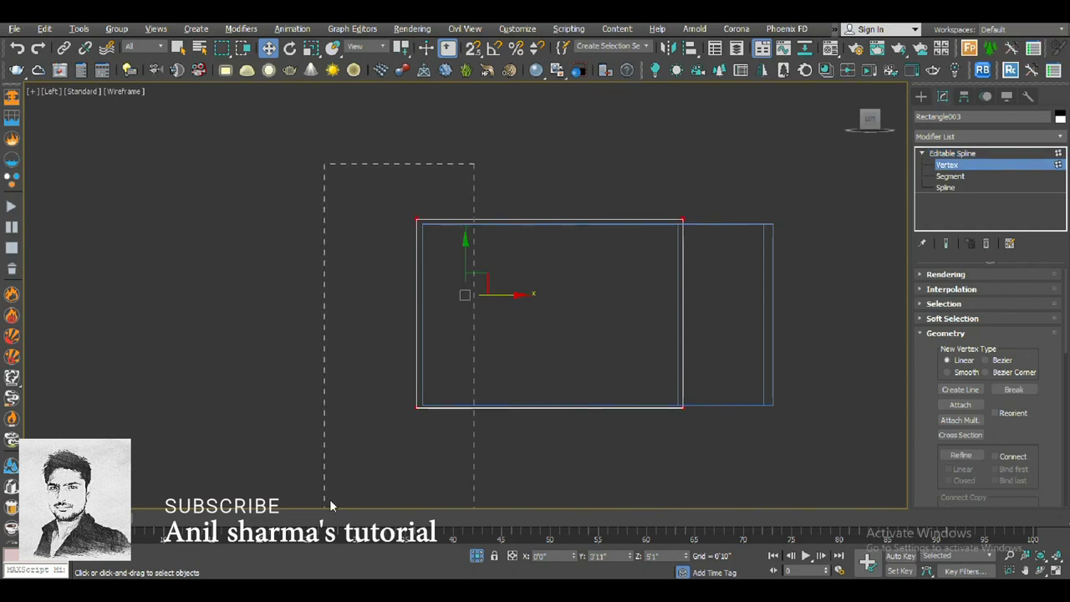
{"action": "scroll", "coordinate": [406, 348], "scroll_direction": "up", "scroll_amount": 5}
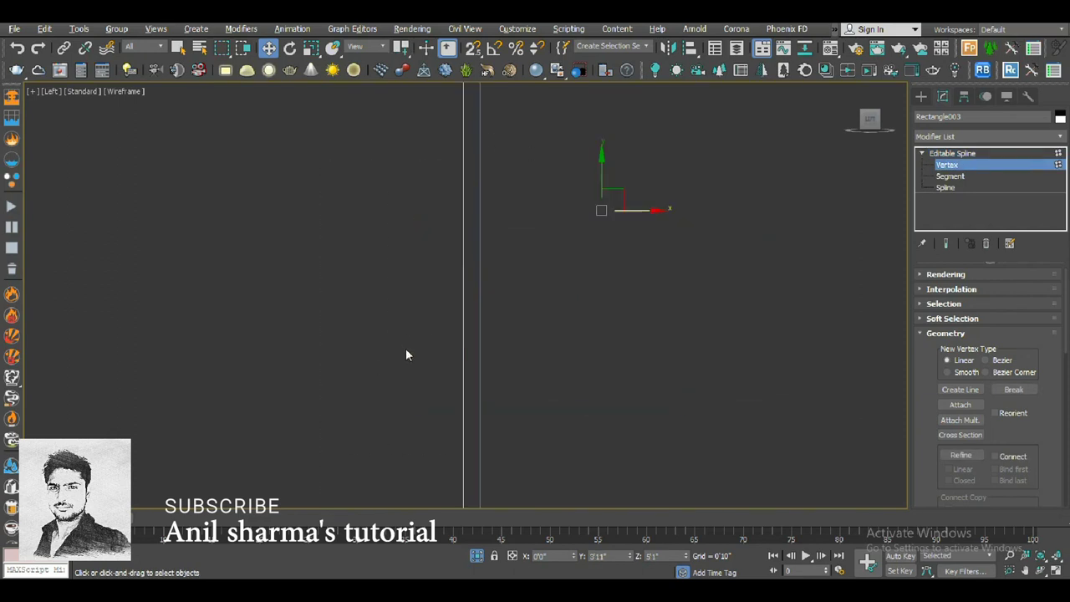
{"action": "left_click", "coordinate": [404, 89]}
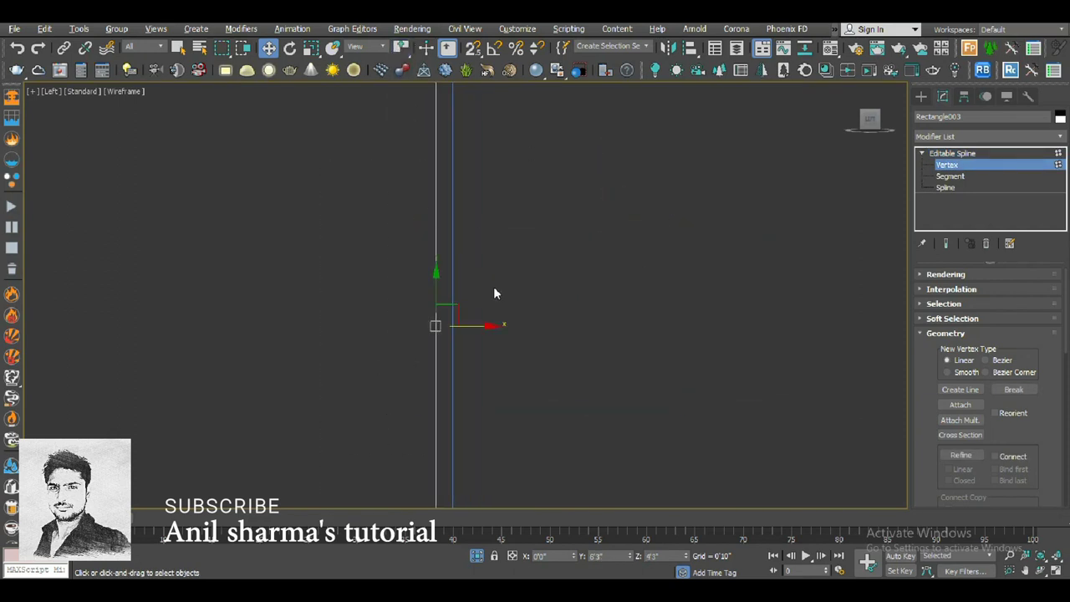
{"action": "scroll", "coordinate": [672, 347], "scroll_direction": "down", "scroll_amount": 5}
{"action": "scroll", "coordinate": [671, 347], "scroll_direction": "down", "scroll_amount": 2}
{"action": "middle_click_drag", "start_coordinate": [672, 347], "coordinate": [596, 337]}
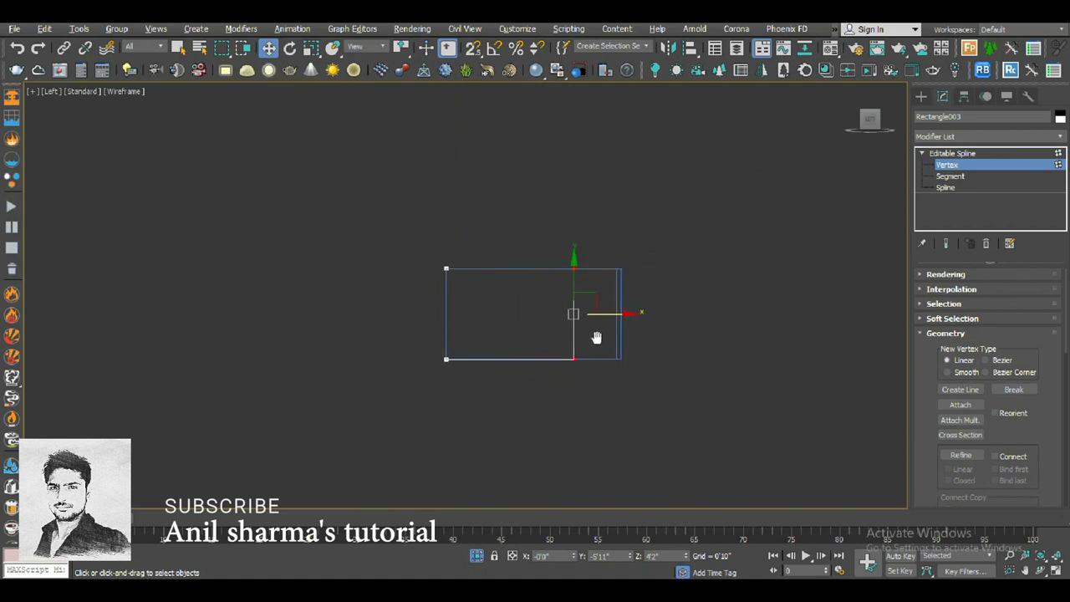
- In Top view, move the spline flush against the wall at X 5'11"
{"action": "key", "text": "p"}
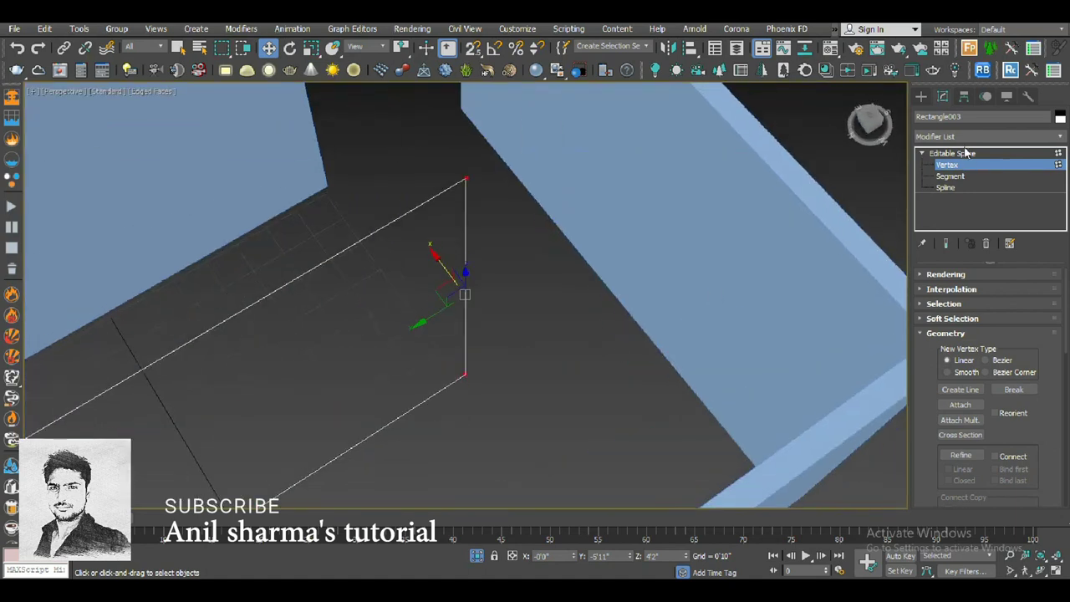
{"action": "key", "text": "1"}
{"action": "key", "text": "t"}
{"action": "scroll", "coordinate": [440, 334], "scroll_direction": "down", "scroll_amount": 4}
{"action": "scroll", "coordinate": [468, 405], "scroll_direction": "down", "scroll_amount": 2}
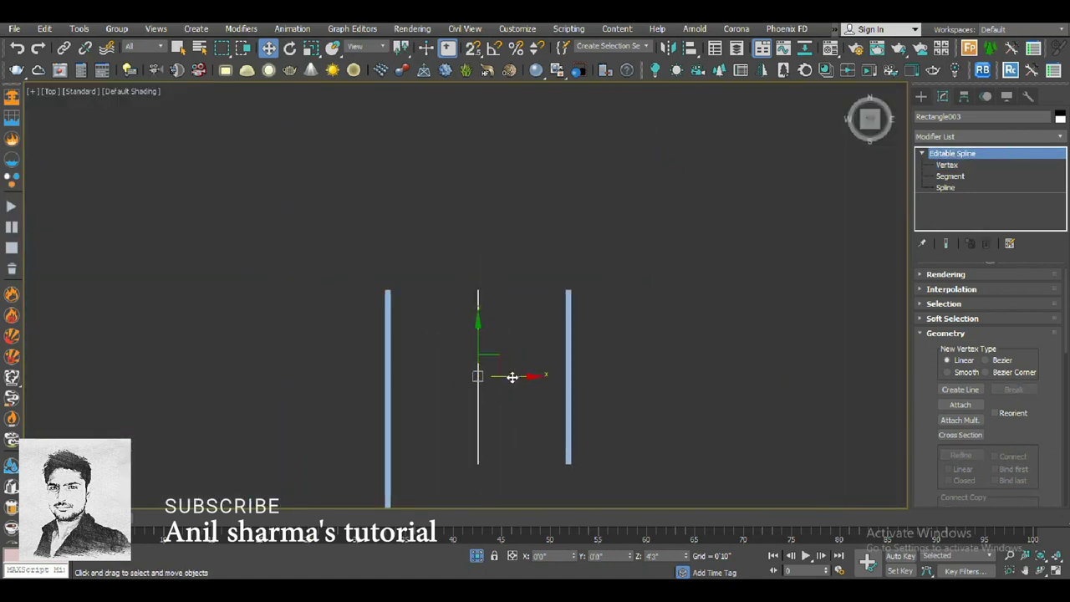
{"action": "left_click_drag", "start_coordinate": [508, 375], "coordinate": [595, 367]}
{"action": "scroll", "coordinate": [585, 367], "scroll_direction": "up", "scroll_amount": 5}
{"action": "scroll", "coordinate": [535, 372], "scroll_direction": "up", "scroll_amount": 4}
{"action": "left_click_drag", "start_coordinate": [492, 375], "coordinate": [544, 378]}
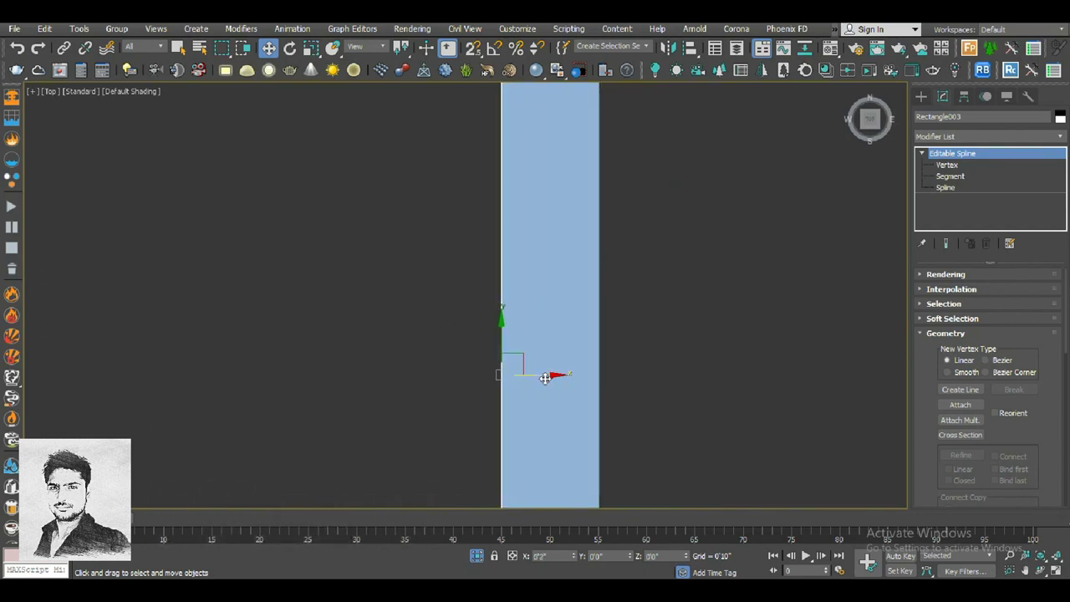
{"action": "left_click", "coordinate": [1036, 137]}
{"action": "scroll", "coordinate": [1013, 250], "scroll_direction": "up", "scroll_amount": 2}
{"action": "scroll", "coordinate": [994, 250], "scroll_direction": "down", "scroll_amount": 5}
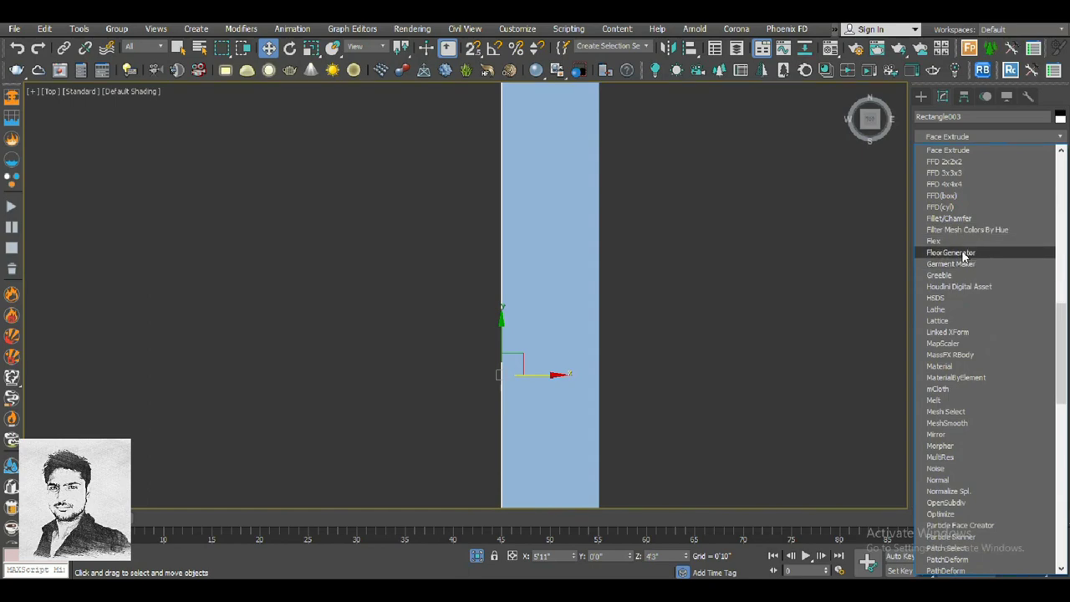
- Add FloorGenerator with Max Length 9'7" and Min Offset 0 for aligned board joints
{"action": "left_click", "coordinate": [963, 253]}
{"action": "key", "text": "p"}
{"action": "middle_click_drag", "start_coordinate": [560, 321], "coordinate": [524, 285], "text": "alt"}
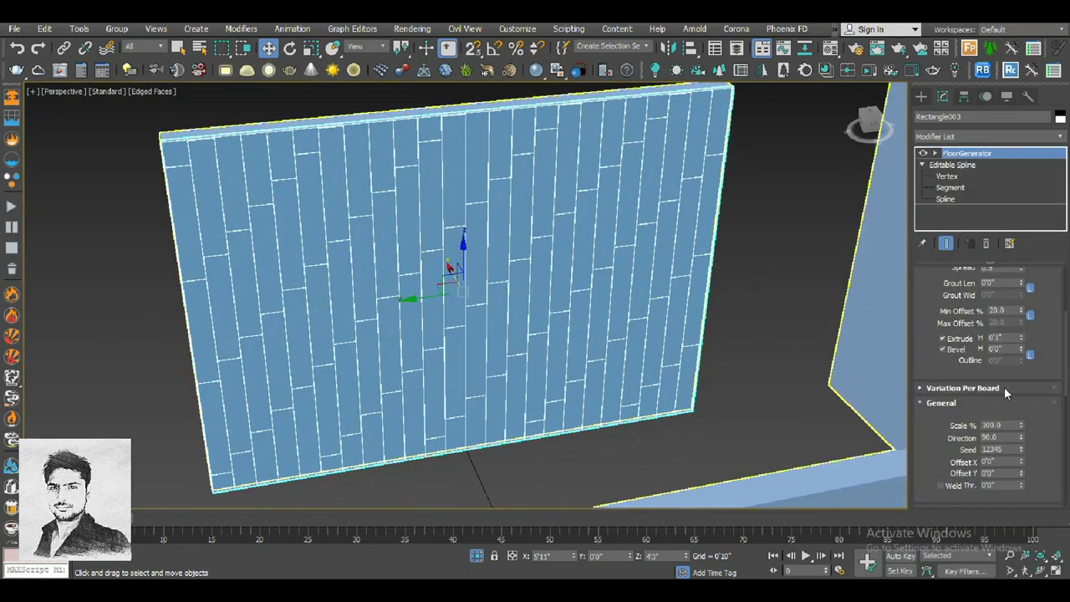
{"action": "scroll", "coordinate": [931, 299], "scroll_direction": "up", "scroll_amount": 4}
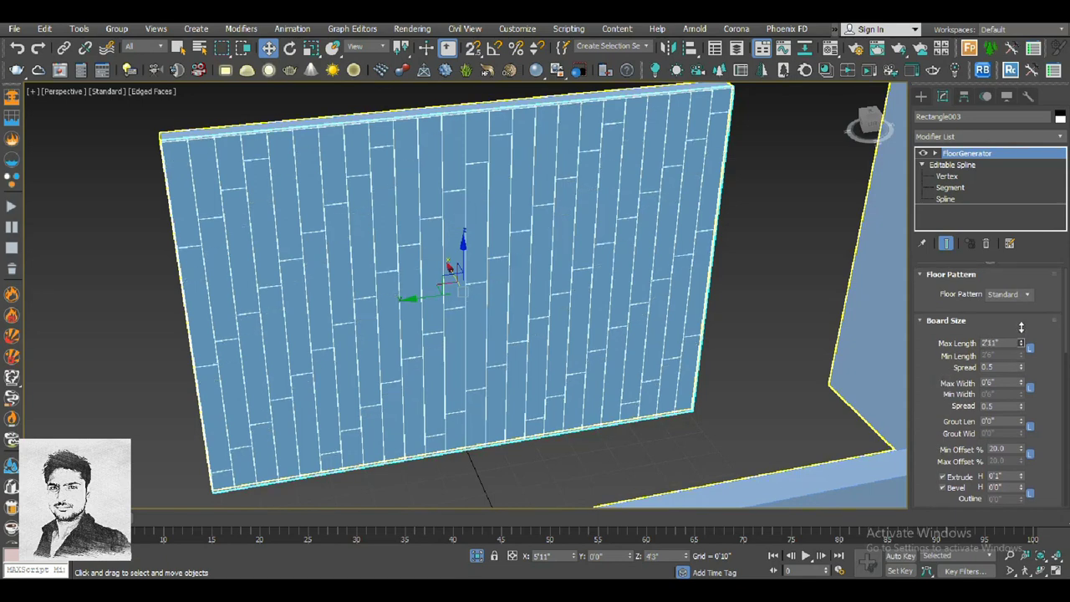
{"action": "left_click_drag", "start_coordinate": [1019, 345], "coordinate": [1022, 241]}
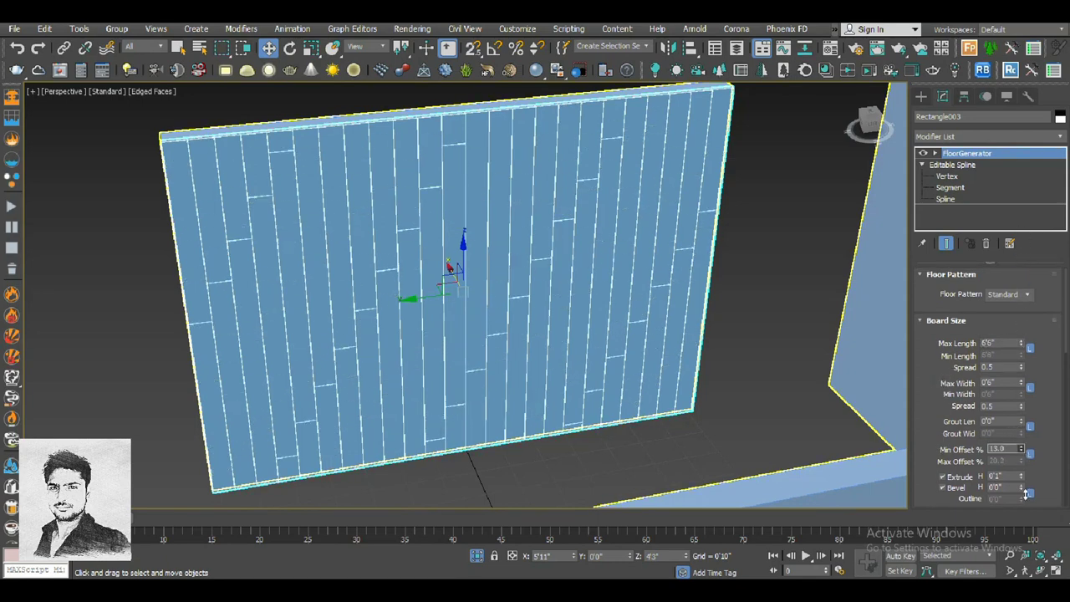
{"action": "left_click_drag", "start_coordinate": [1021, 449], "coordinate": [1020, 485]}
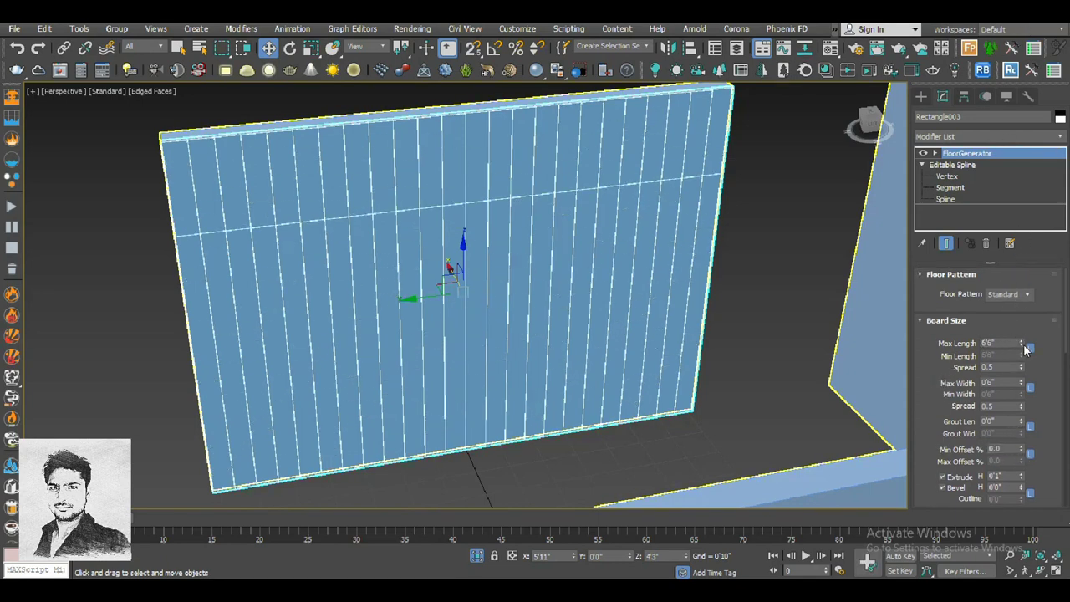
{"action": "left_click_drag", "start_coordinate": [1022, 344], "coordinate": [1009, 302]}
{"action": "scroll", "coordinate": [512, 236], "scroll_direction": "up", "scroll_amount": 5}
{"action": "scroll", "coordinate": [511, 237], "scroll_direction": "up", "scroll_amount": 3}
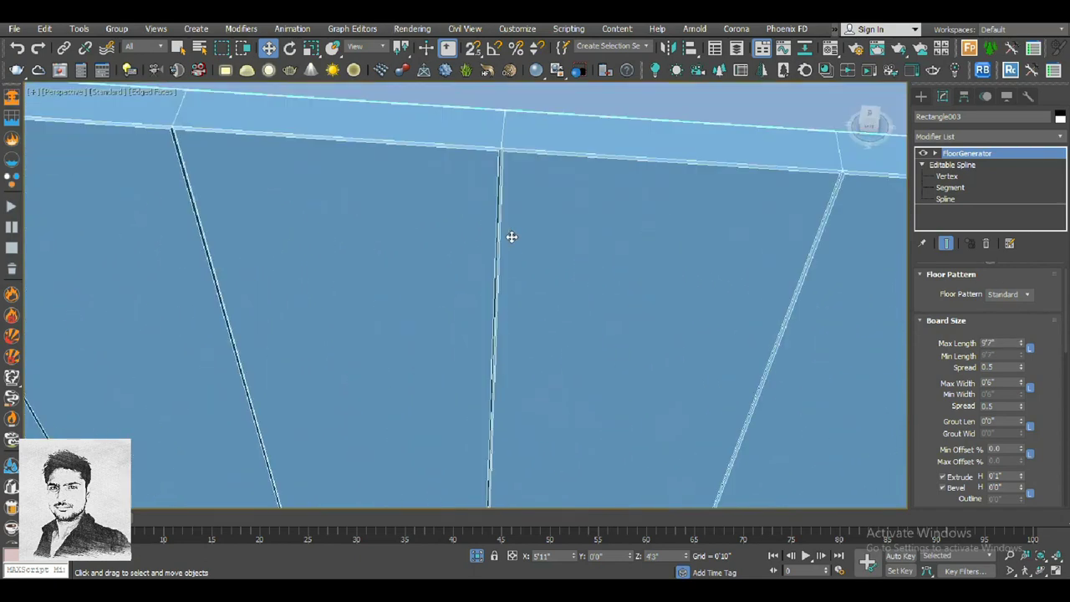
{"action": "scroll", "coordinate": [511, 236], "scroll_direction": "up", "scroll_amount": 3}
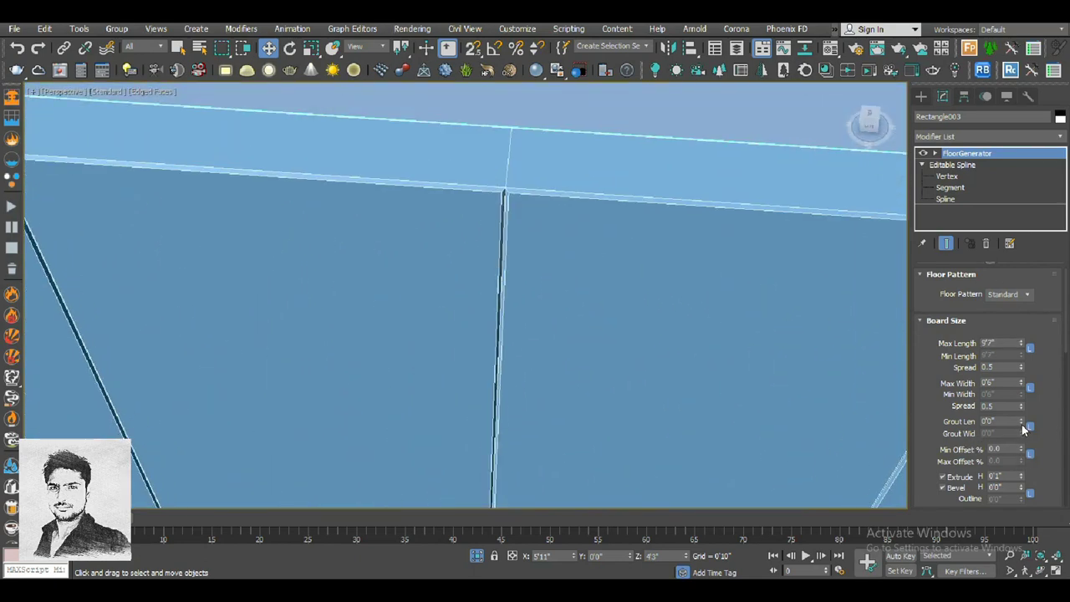
{"action": "left_click_drag", "start_coordinate": [1020, 423], "coordinate": [1021, 423]}
{"action": "scroll", "coordinate": [719, 296], "scroll_direction": "down", "scroll_amount": 5}
{"action": "scroll", "coordinate": [719, 295], "scroll_direction": "down", "scroll_amount": 5}
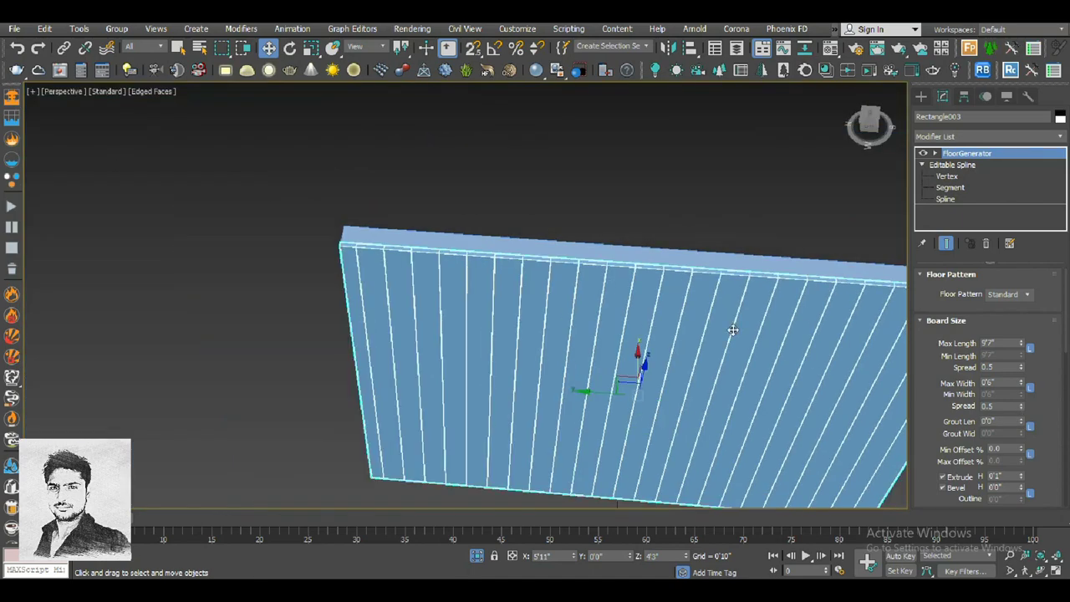
{"action": "scroll", "coordinate": [536, 317], "scroll_direction": "up", "scroll_amount": 3}
- Slide the boarded panel to X 6'0" in wireframe Top view and reselect it
{"action": "key", "text": "t"}
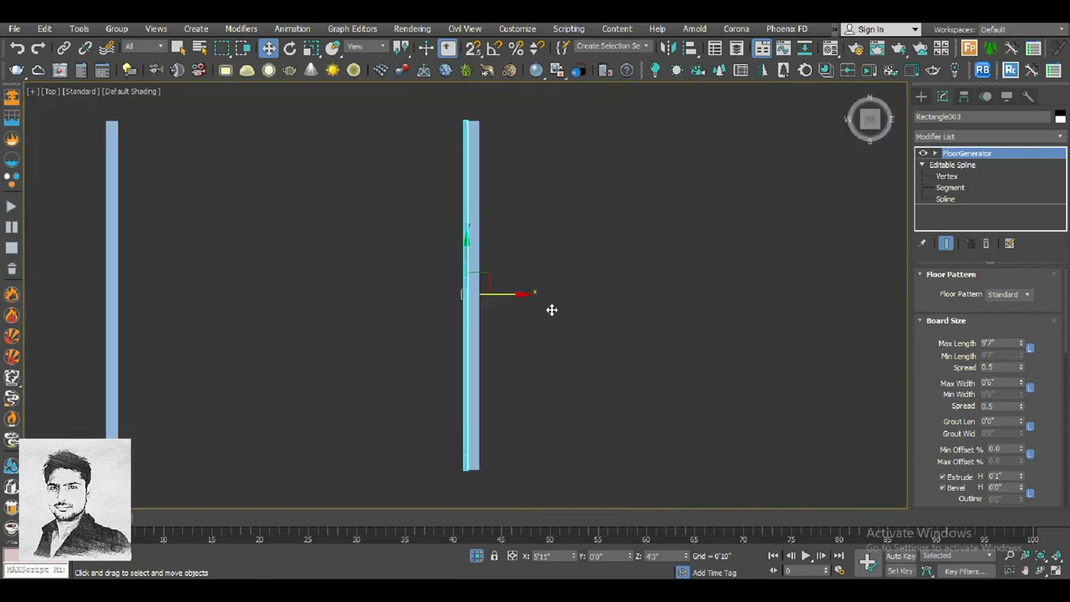
{"action": "scroll", "coordinate": [501, 301], "scroll_direction": "up", "scroll_amount": 3}
{"action": "key", "text": "F3"}
{"action": "scroll", "coordinate": [481, 276], "scroll_direction": "up", "scroll_amount": 3}
{"action": "left_click_drag", "start_coordinate": [518, 263], "coordinate": [572, 260]}
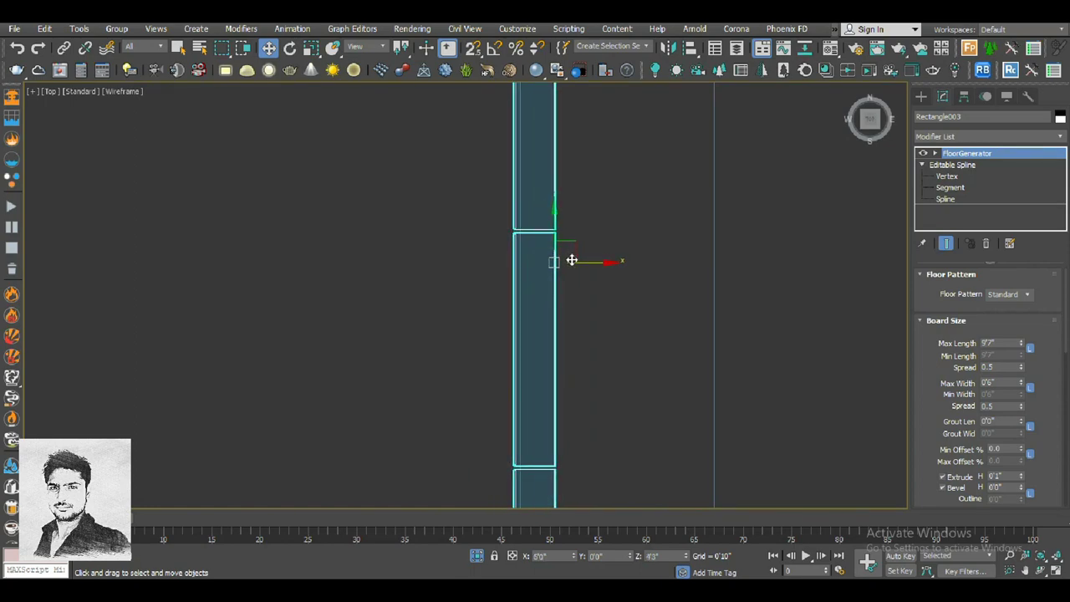
{"action": "key", "text": "F3"}
{"action": "key", "text": "p"}
{"action": "scroll", "coordinate": [507, 246], "scroll_direction": "down", "scroll_amount": 3}
{"action": "scroll", "coordinate": [507, 246], "scroll_direction": "down", "scroll_amount": 2}
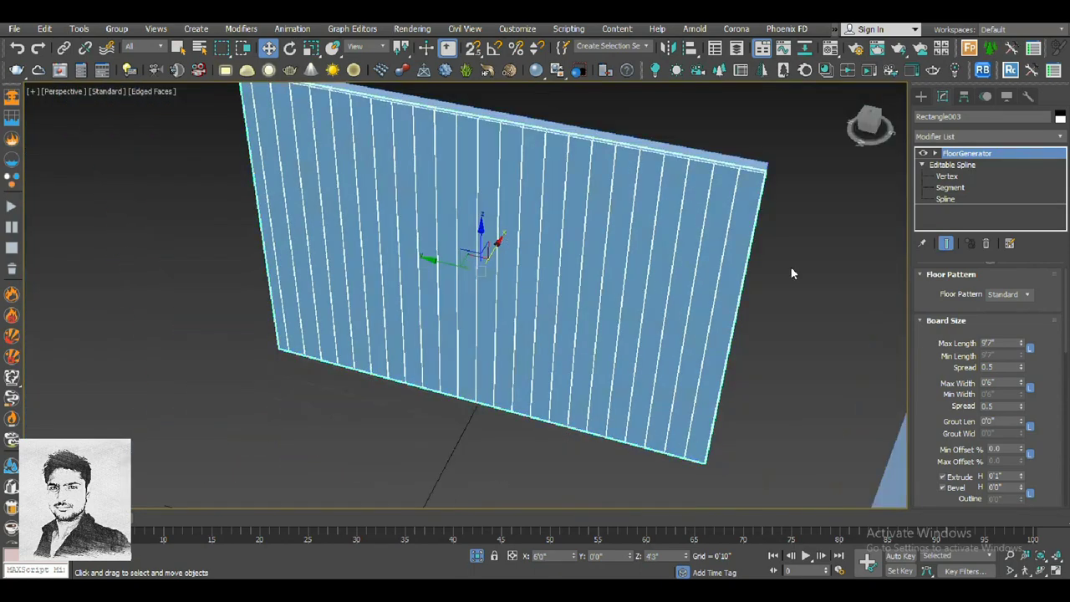
{"action": "left_click", "coordinate": [792, 274]}
{"action": "left_click", "coordinate": [485, 219]}
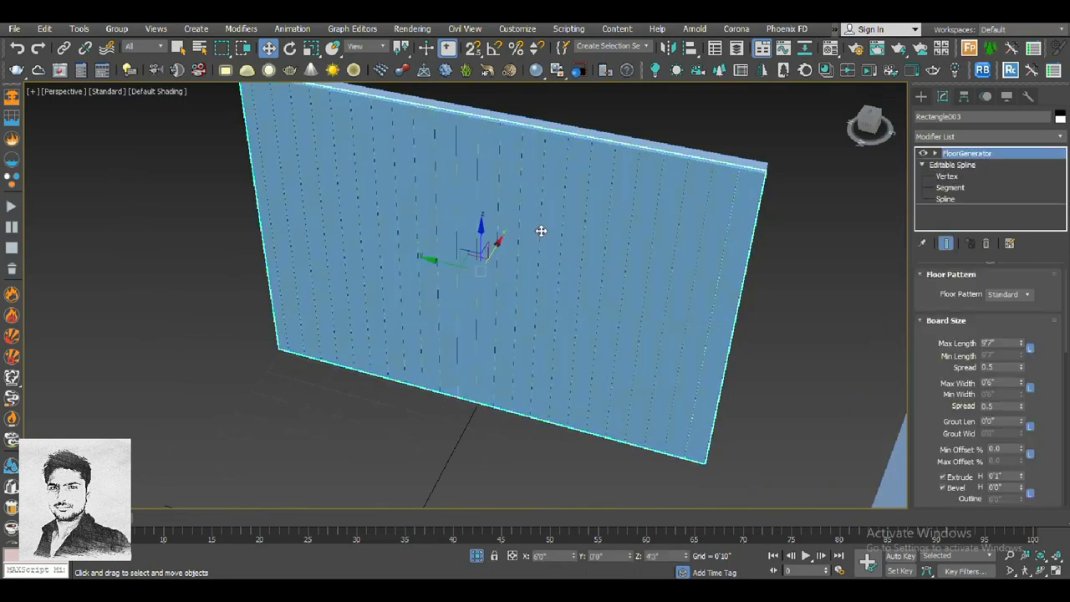
{"action": "middle_click_drag", "start_coordinate": [542, 229], "coordinate": [484, 225], "text": "alt"}
{"action": "right_click", "coordinate": [482, 225]}
- Convert the boarded panel to an Editable Poly and orbit around the room
{"action": "left_click", "coordinate": [639, 377]}
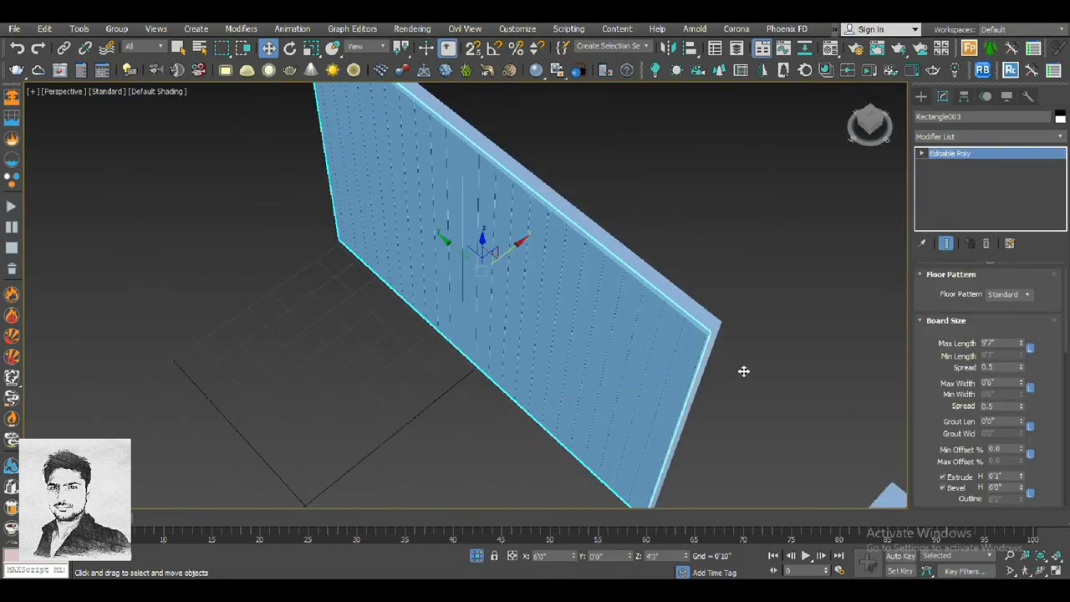
{"action": "mouse_move", "coordinate": [573, 293]}
{"action": "middle_mouse_down", "text": "alt"}
{"action": "mouse_move", "coordinate": [464, 324]}
{"action": "mouse_move", "coordinate": [508, 313]}
{"action": "middle_mouse_up", "text": "alt"}
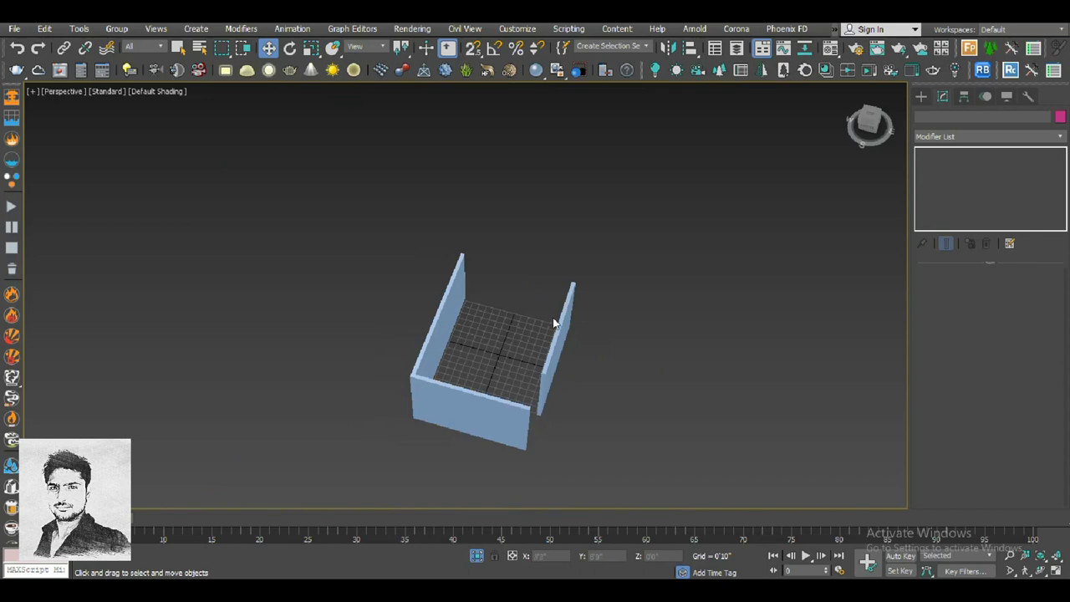
{"action": "scroll", "coordinate": [543, 351], "scroll_direction": "up", "scroll_amount": 5}
{"action": "middle_click_drag", "start_coordinate": [533, 384], "coordinate": [404, 348], "text": "alt"}
{"action": "scroll", "coordinate": [443, 346], "scroll_direction": "up", "scroll_amount": 5}
{"action": "middle_click_drag", "start_coordinate": [476, 346], "coordinate": [522, 326], "text": "alt"}
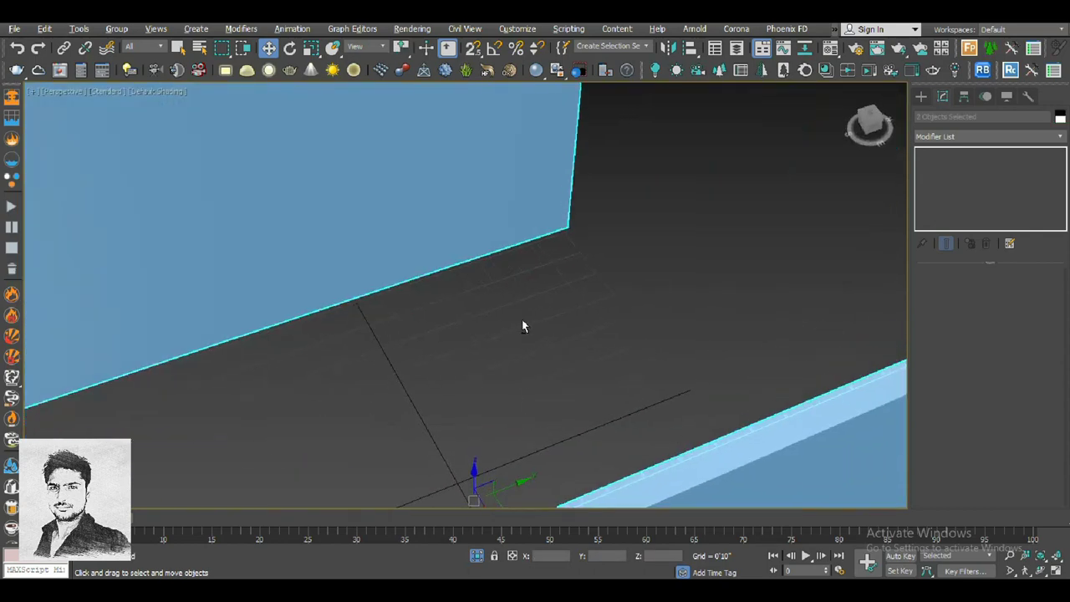
{"action": "scroll", "coordinate": [468, 309], "scroll_direction": "down", "scroll_amount": 10}
- Pick the back wall's face at Polygon level, then return to the whole walls object
{"action": "left_click", "coordinate": [418, 289]}
{"action": "middle_click_drag", "start_coordinate": [418, 289], "coordinate": [461, 364], "text": "alt"}
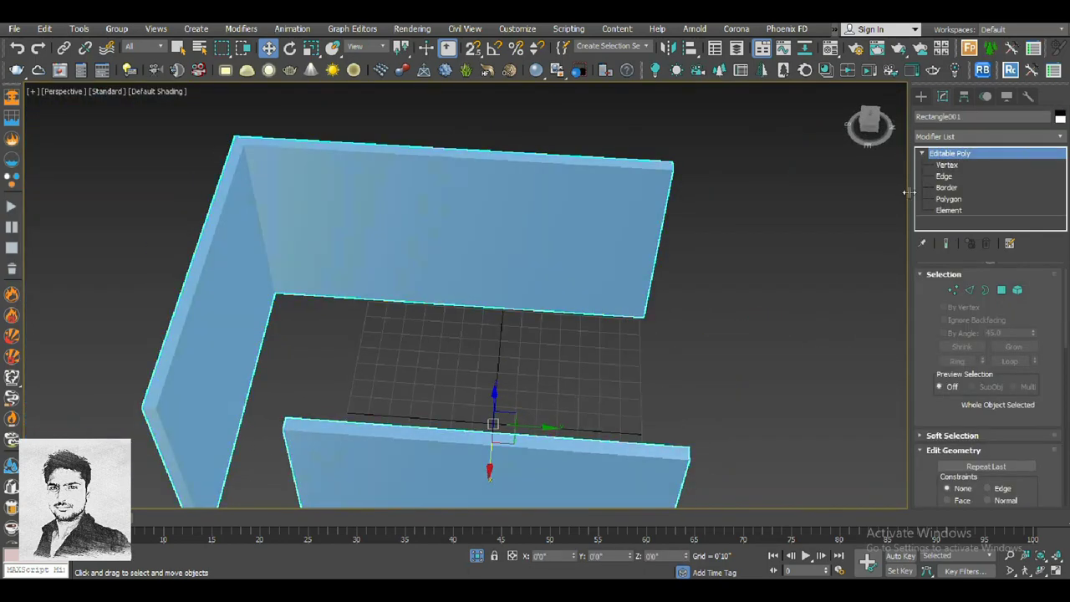
{"action": "left_click", "coordinate": [947, 199]}
{"action": "left_click", "coordinate": [607, 285]}
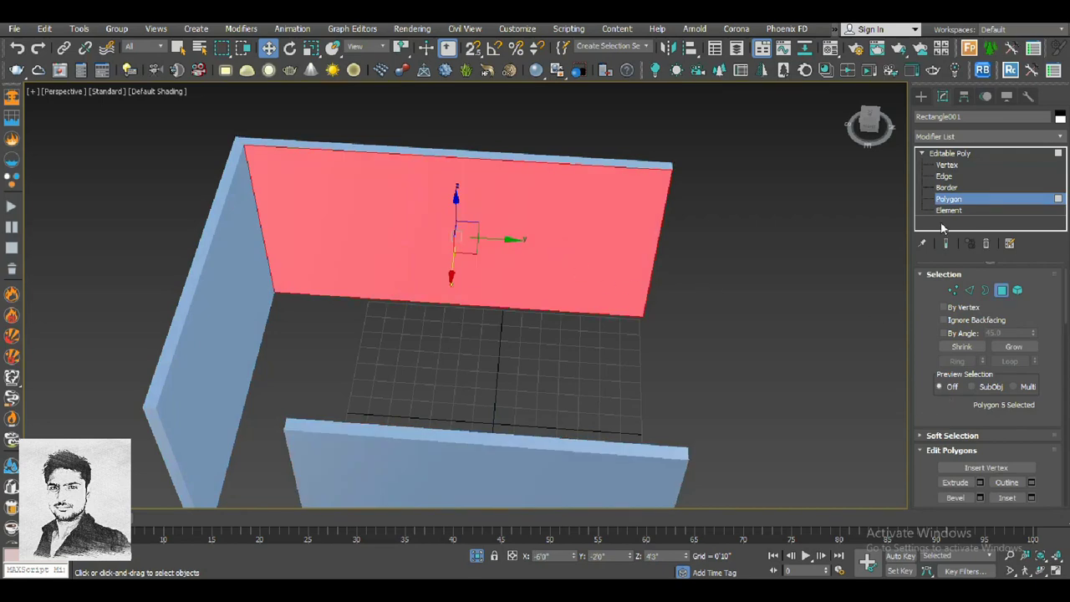
{"action": "left_click", "coordinate": [949, 153]}
{"action": "left_click", "coordinate": [752, 217]}
{"action": "left_click", "coordinate": [619, 233]}
{"action": "key", "text": "4"}
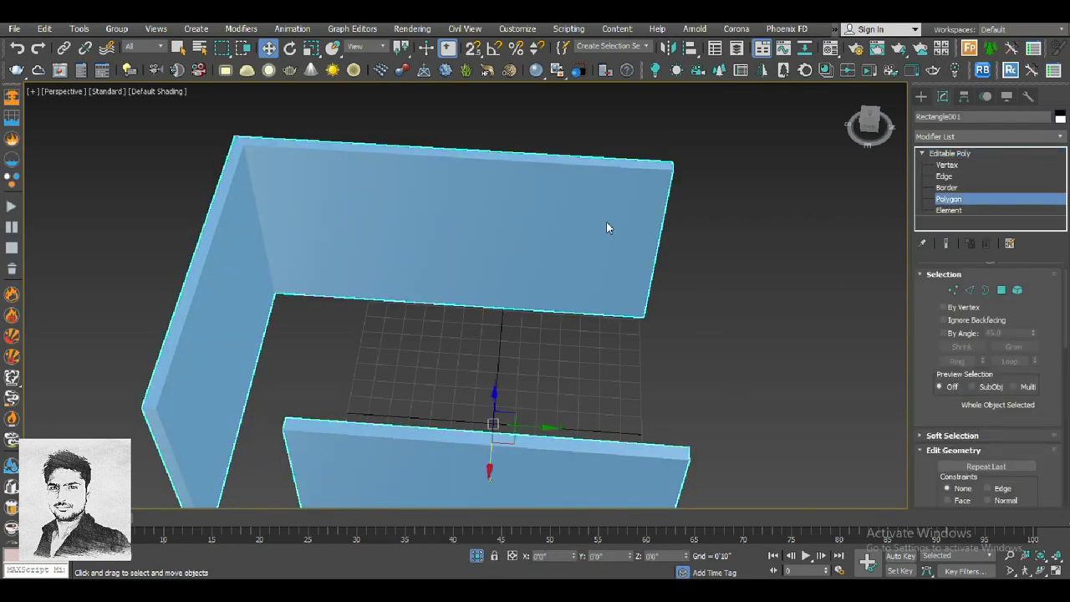
{"action": "left_click", "coordinate": [606, 221]}
{"action": "middle_click_drag", "start_coordinate": [499, 291], "coordinate": [429, 277], "text": "alt"}
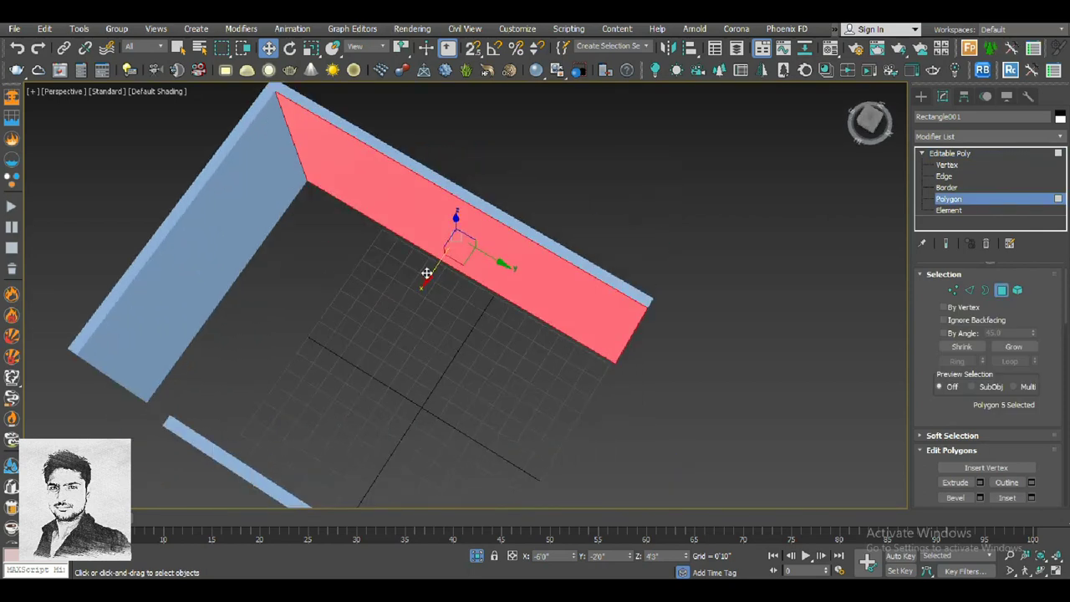
{"action": "left_click", "coordinate": [950, 153]}
- Draw a trial Standard Primitives Plane on the back wall with Edged Faces on, then delete it
{"action": "left_click", "coordinate": [921, 96]}
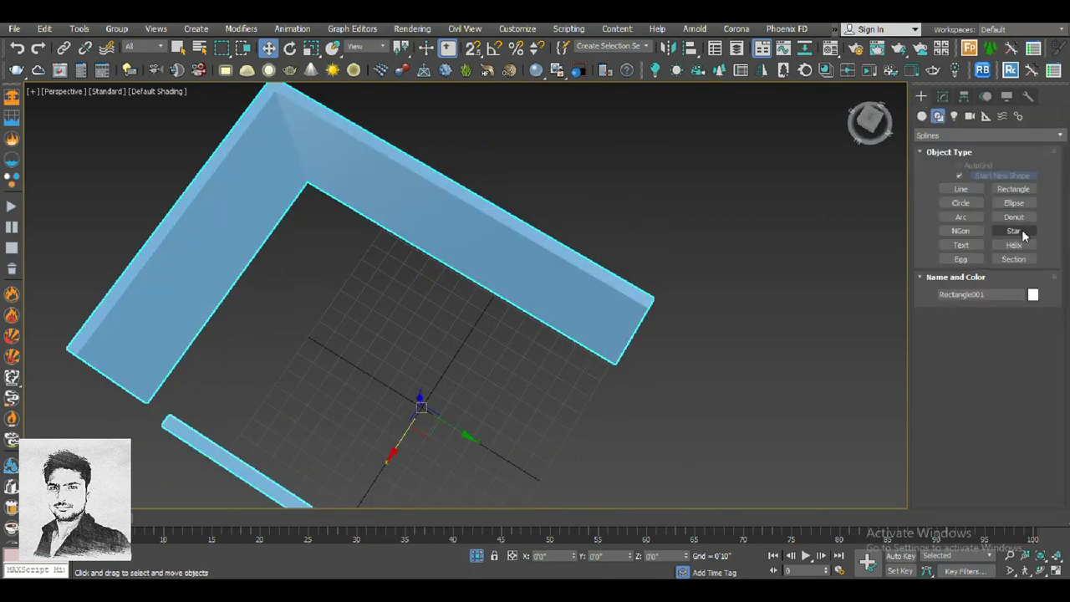
{"action": "left_click", "coordinate": [922, 116]}
{"action": "left_click", "coordinate": [1012, 234]}
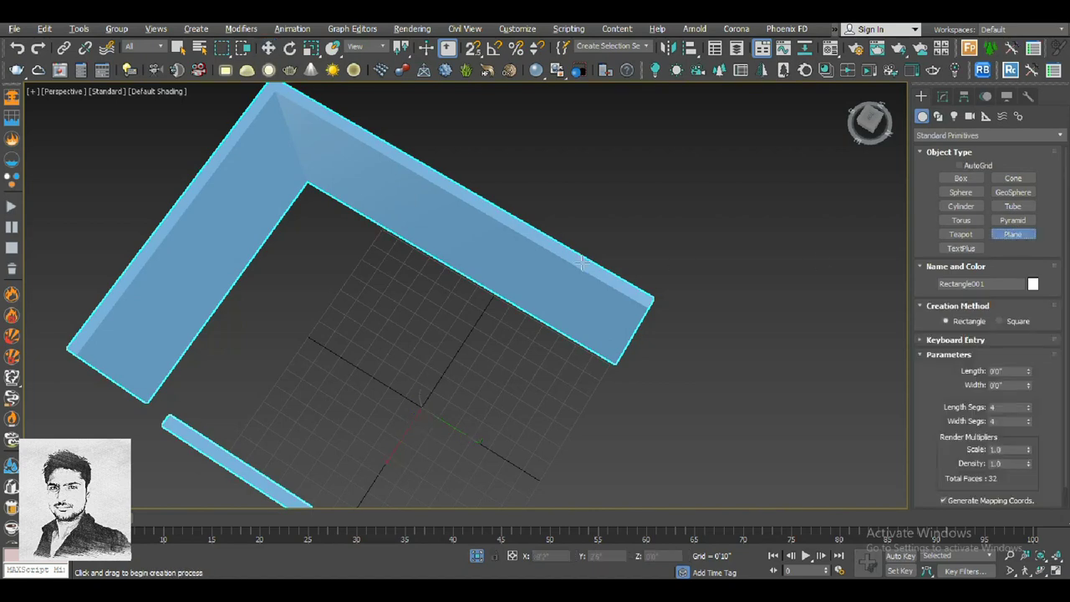
{"action": "mouse_move", "coordinate": [485, 267]}
{"action": "middle_mouse_down", "text": "alt"}
{"action": "mouse_move", "coordinate": [444, 229]}
{"action": "mouse_move", "coordinate": [340, 231]}
{"action": "middle_mouse_up", "text": "alt"}
{"action": "key", "text": "F4"}
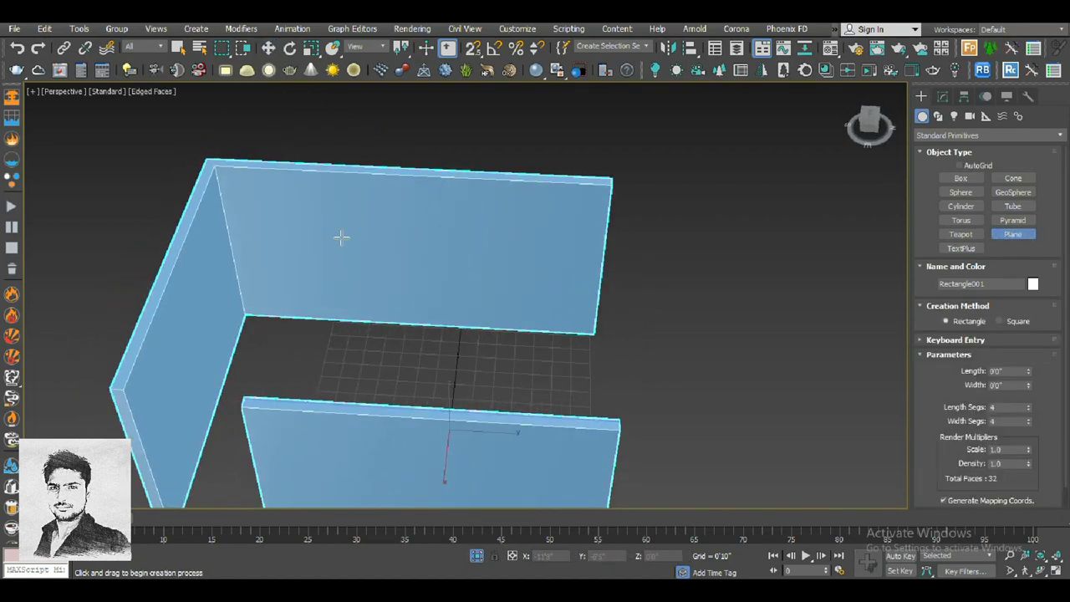
{"action": "left_click_drag", "start_coordinate": [215, 167], "coordinate": [465, 267]}
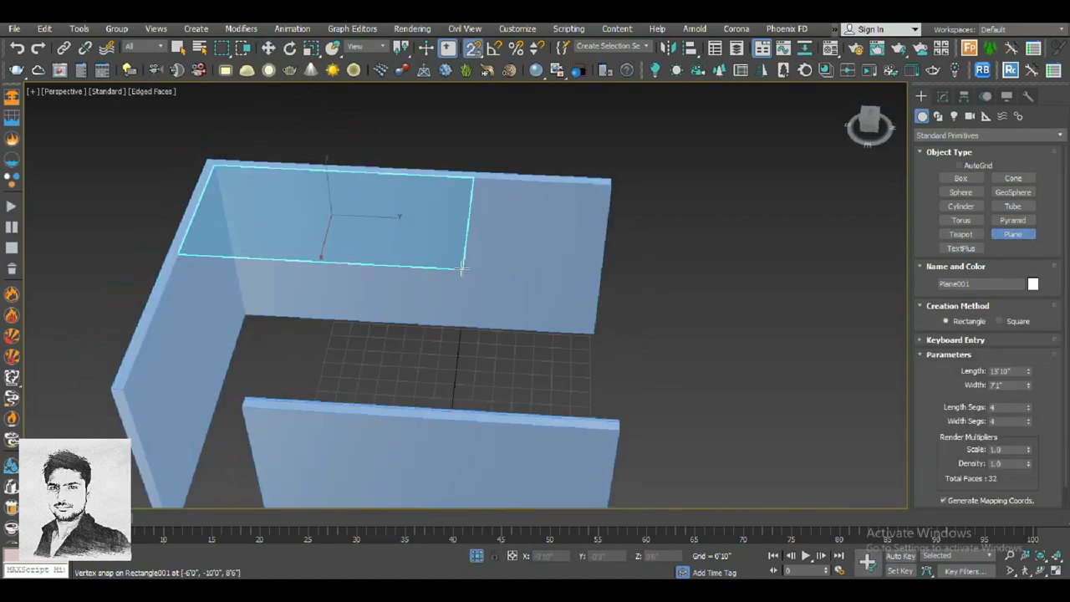
{"action": "key", "text": "w"}
{"action": "key", "text": "Delete"}
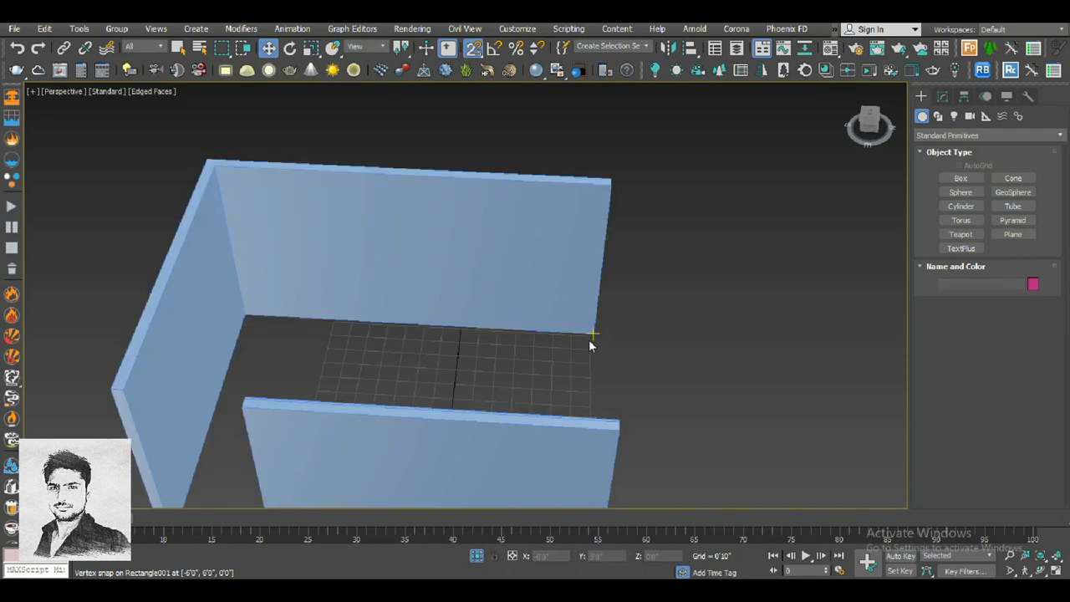
- With snaps on, draw a Plane snapped to the back wall corner, triggering an application error
{"action": "key", "text": "s"}
{"action": "left_click", "coordinate": [595, 336]}
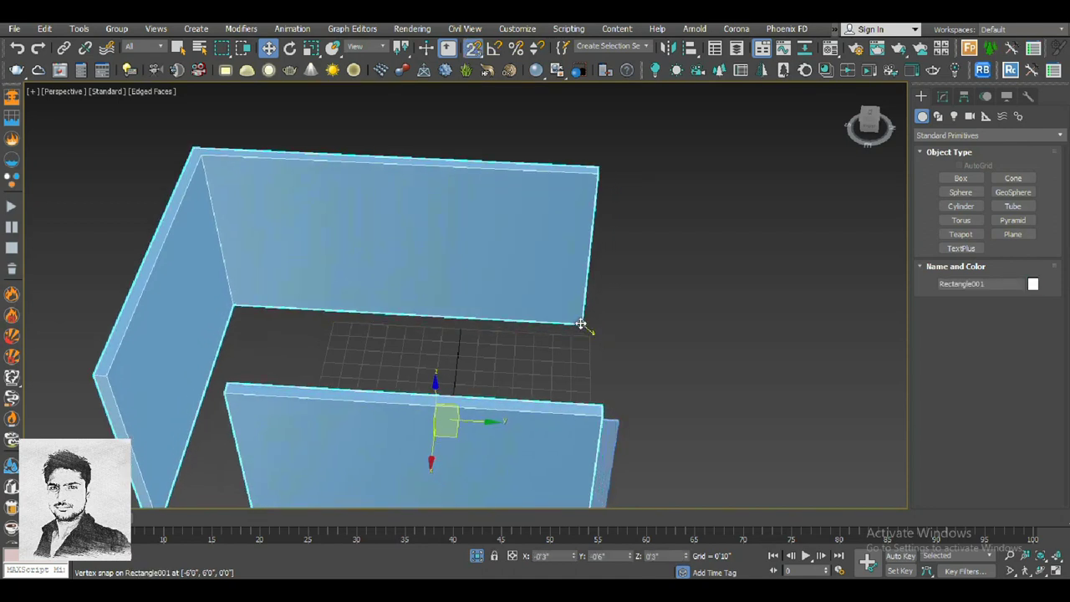
{"action": "left_click", "coordinate": [1011, 235]}
{"action": "left_click_drag", "start_coordinate": [594, 333], "coordinate": [341, 218]}
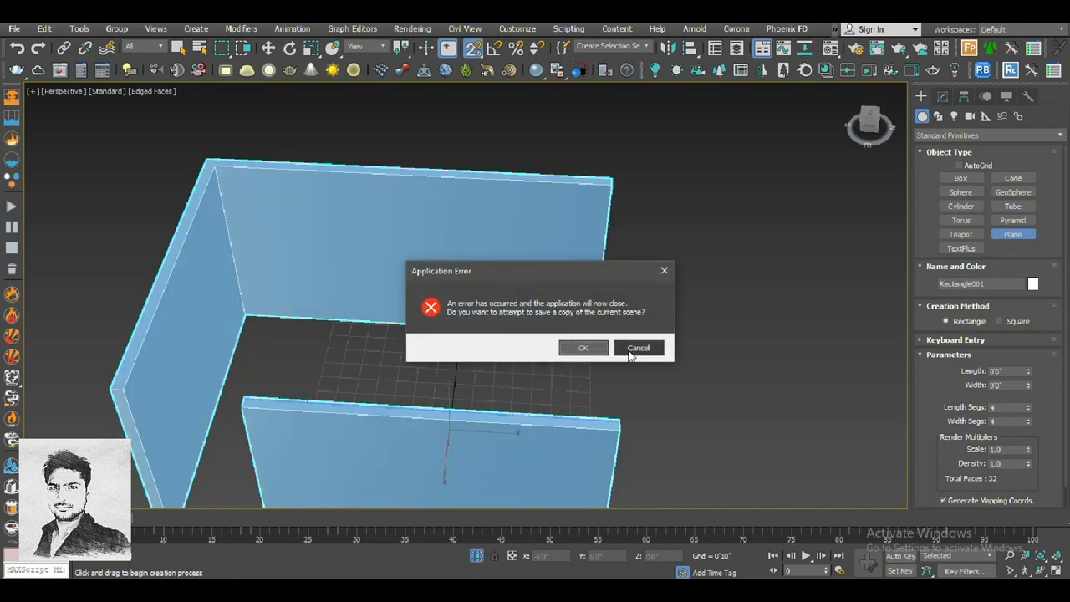
- Save the scene, then pull the bottom FFD lattice points to bend the plane
{"action": "left_click", "coordinate": [584, 348]}
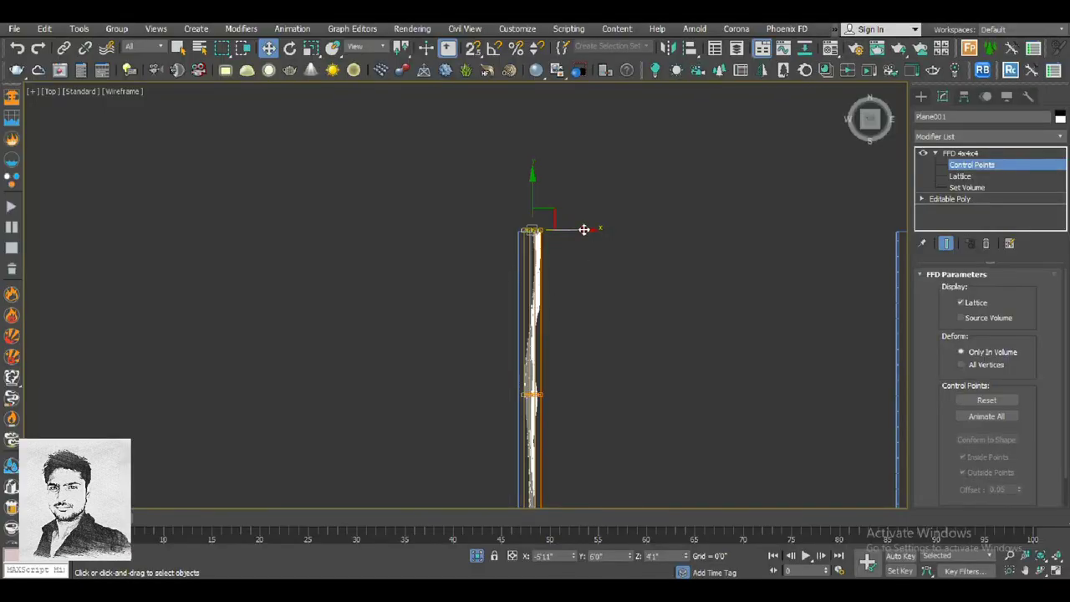
{"action": "mouse_move", "coordinate": [580, 227]}
{"action": "middle_mouse_down"}
{"action": "mouse_move", "coordinate": [582, 313]}
{"action": "mouse_move", "coordinate": [592, 309]}
{"action": "mouse_move", "coordinate": [585, 409]}
{"action": "mouse_move", "coordinate": [569, 365]}
{"action": "middle_mouse_up"}
{"action": "left_click_drag", "start_coordinate": [587, 386], "coordinate": [593, 387]}
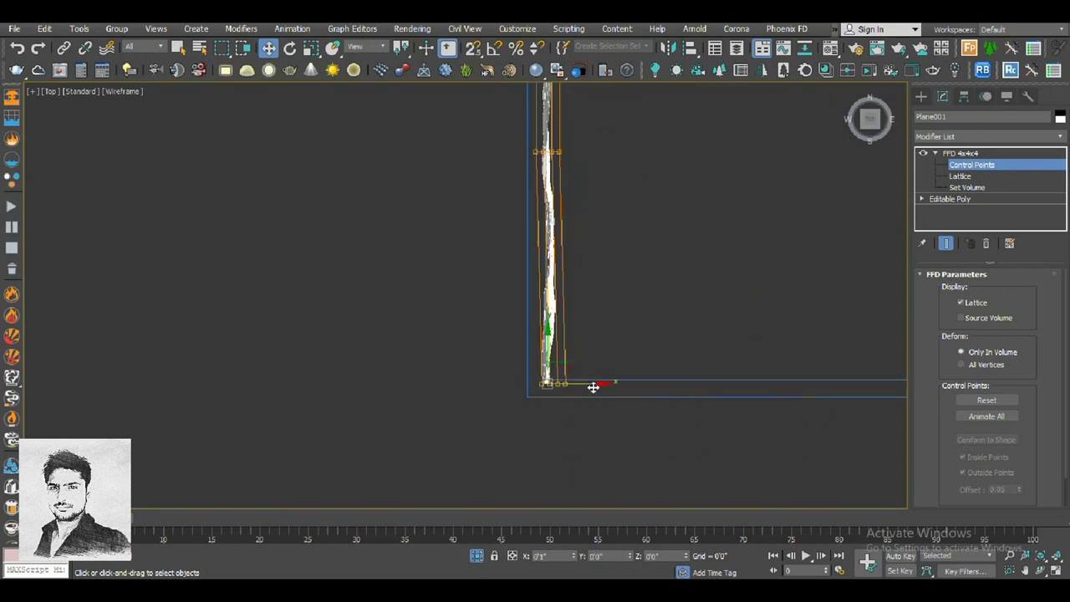
{"action": "left_click", "coordinate": [978, 153]}
- Collapse Plane001 into an Editable Poly and frame it in a shaded perspective view
{"action": "right_click", "coordinate": [519, 194]}
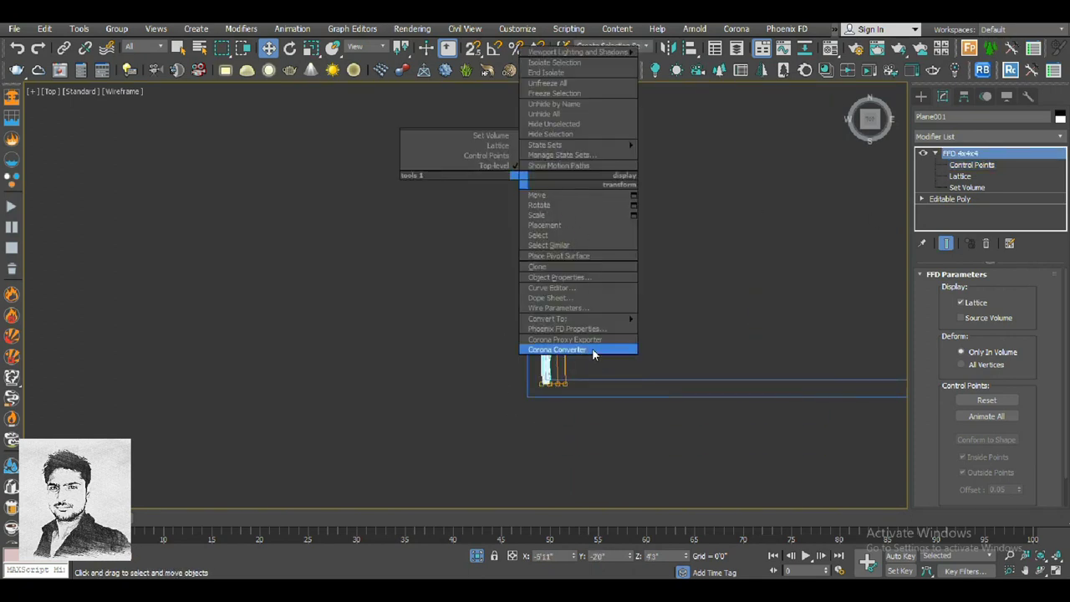
{"action": "left_click", "coordinate": [668, 328]}
{"action": "key", "text": "F3"}
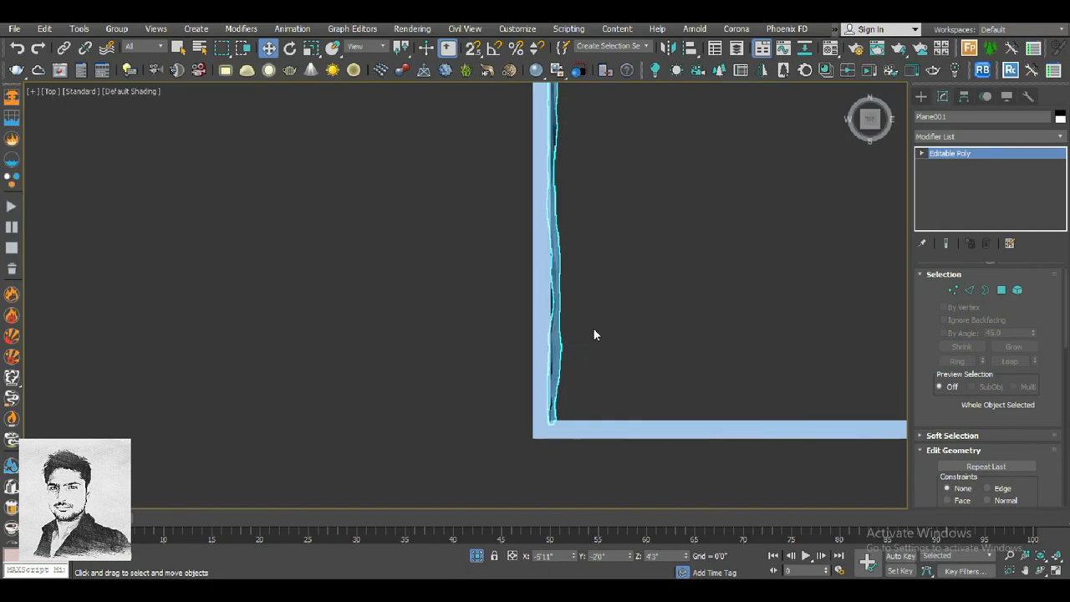
{"action": "key", "text": "p"}
{"action": "scroll", "coordinate": [633, 334], "scroll_direction": "up", "scroll_amount": 3}
{"action": "key", "text": "z"}
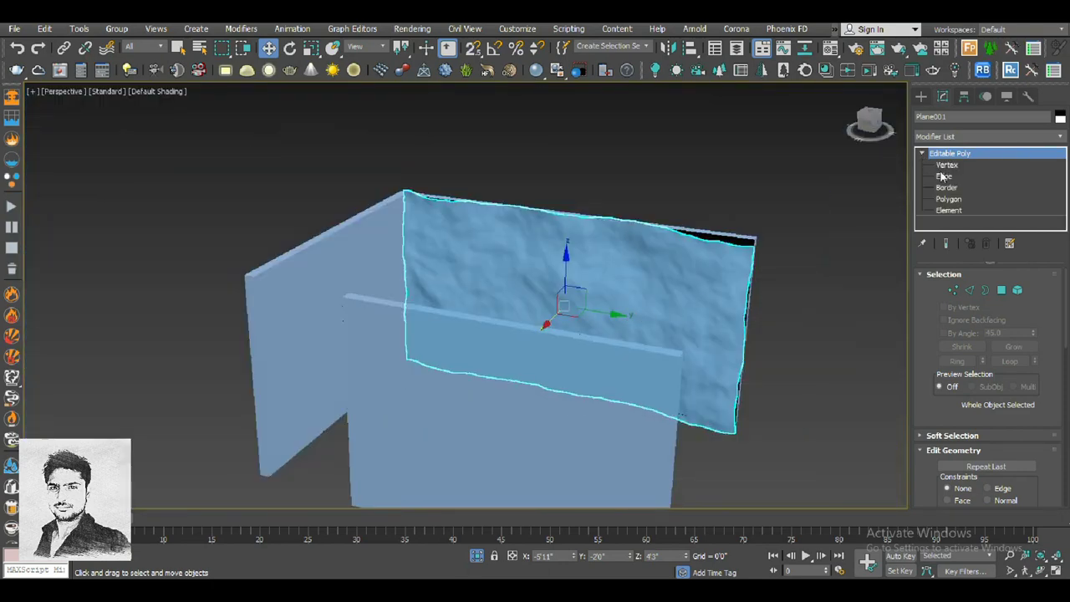
- Select the plane's open border and move it sideways in the top view
{"action": "left_click", "coordinate": [942, 177]}
{"action": "left_click", "coordinate": [946, 188]}
{"action": "left_click", "coordinate": [683, 294]}
{"action": "key", "text": "l"}
{"action": "key", "text": "t"}
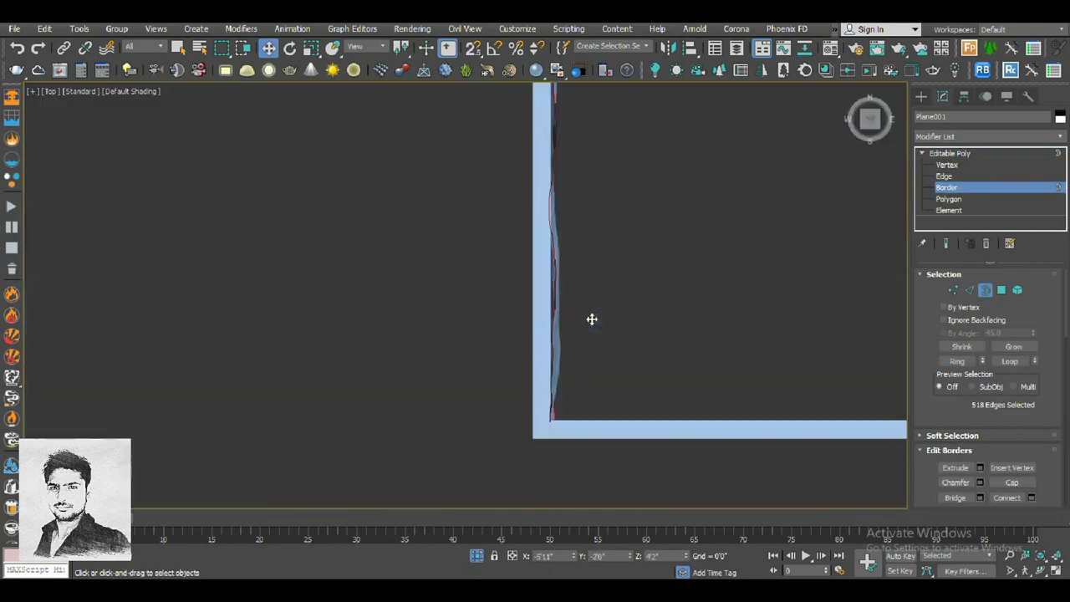
{"action": "key", "text": "F3"}
{"action": "key", "text": "z"}
{"action": "scroll", "coordinate": [447, 337], "scroll_direction": "up", "scroll_amount": 4}
{"action": "mouse_move", "coordinate": [552, 287]}
{"action": "left_mouse_down", "text": "shift"}
{"action": "mouse_move", "coordinate": [518, 284]}
{"action": "mouse_move", "coordinate": [532, 286]}
{"action": "left_mouse_up", "text": "shift"}
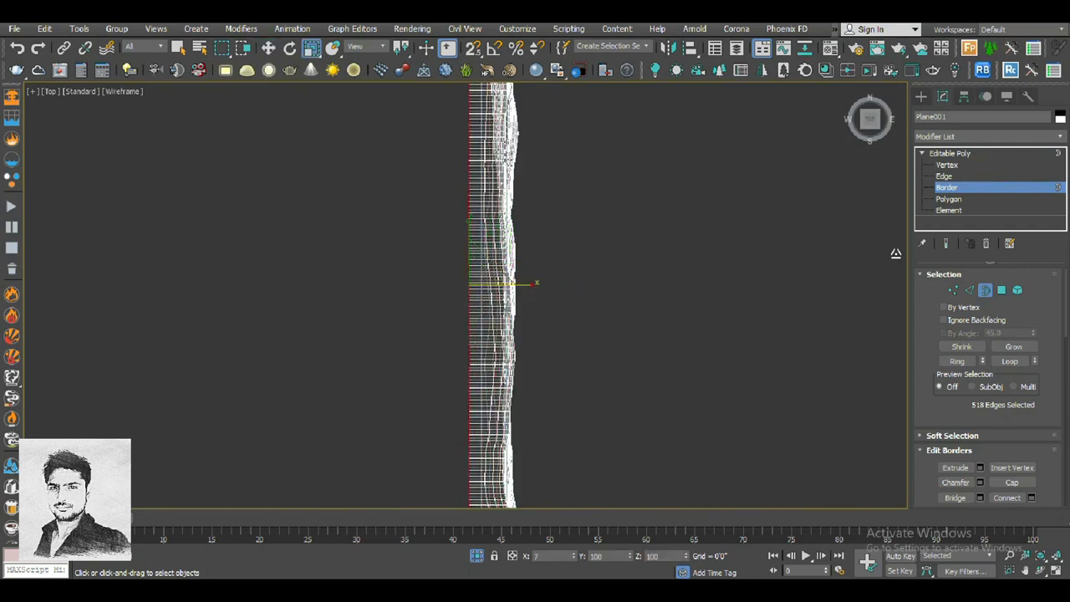
- Return to the whole Editable Poly object and orbit the shaded perspective view to face the panel
{"action": "key", "text": "F3"}
{"action": "key", "text": "p"}
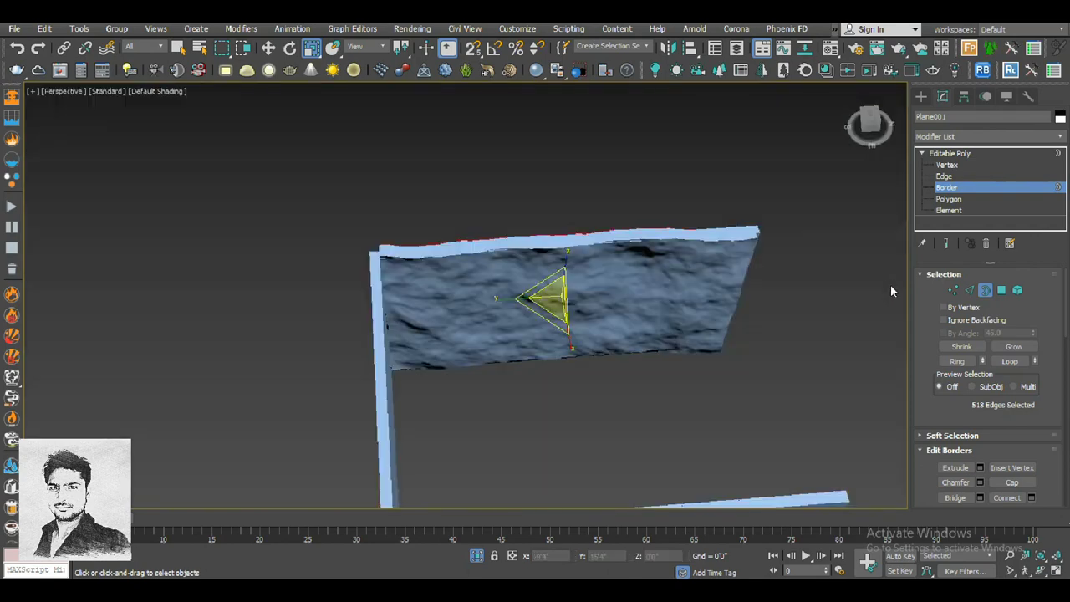
{"action": "mouse_move", "coordinate": [890, 284]}
{"action": "middle_mouse_down", "text": "alt"}
{"action": "mouse_move", "coordinate": [713, 291]}
{"action": "mouse_move", "coordinate": [653, 232]}
{"action": "mouse_move", "coordinate": [645, 238]}
{"action": "middle_mouse_up", "text": "alt"}
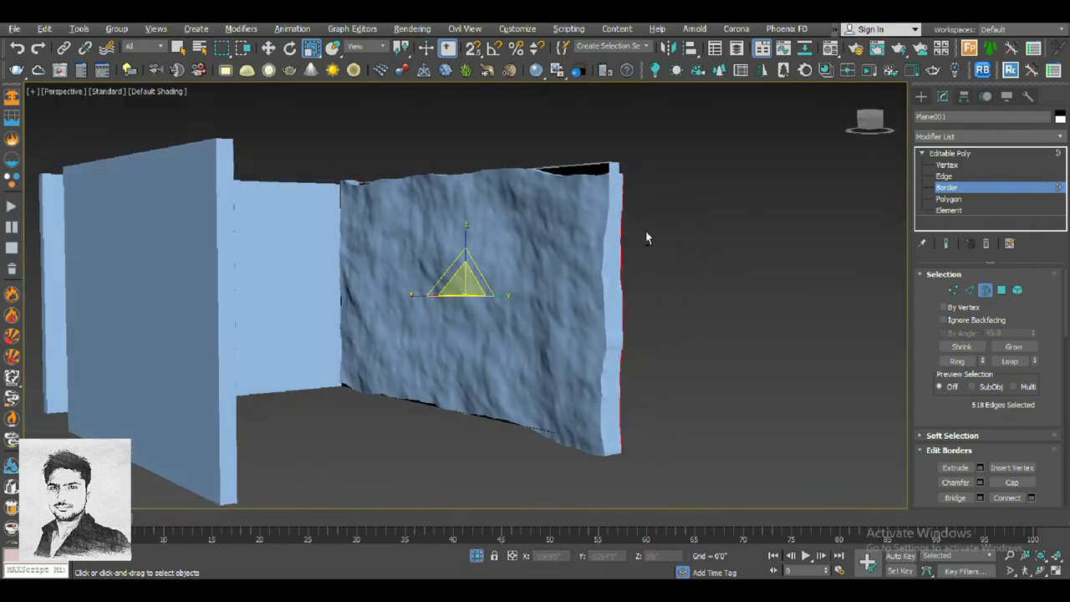
{"action": "left_click", "coordinate": [963, 156]}
{"action": "mouse_move", "coordinate": [490, 237]}
{"action": "middle_mouse_down", "text": "alt"}
{"action": "mouse_move", "coordinate": [547, 255]}
{"action": "mouse_move", "coordinate": [490, 286]}
{"action": "mouse_move", "coordinate": [514, 239]}
{"action": "middle_mouse_up", "text": "alt"}
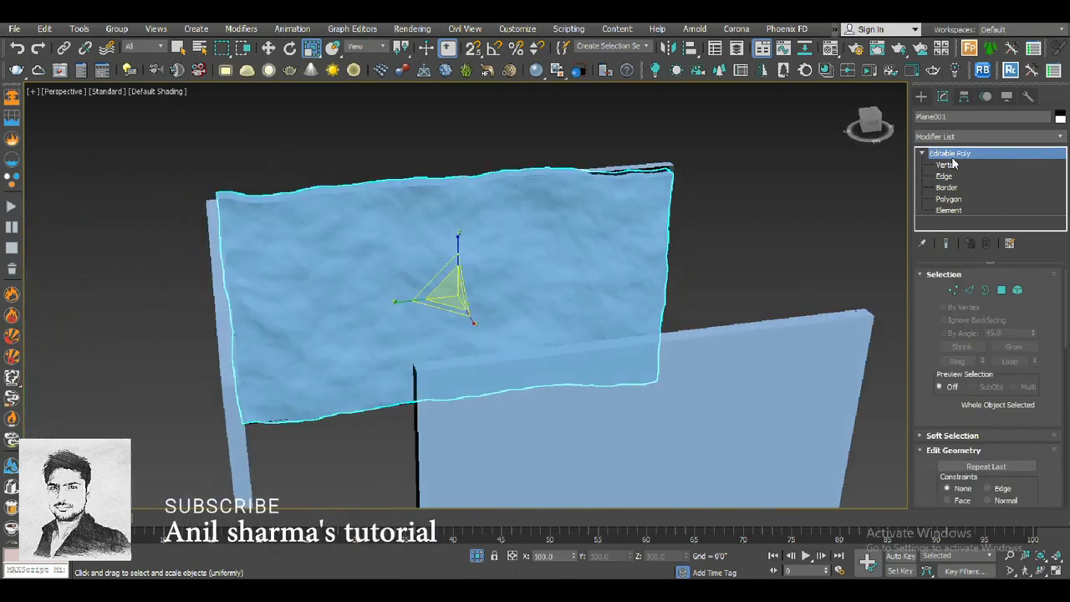
{"action": "left_click", "coordinate": [970, 137]}
- Apply an FFD 4x4x4 modifier and raise the lattice's upper corner control points
{"action": "key", "text": "f"}
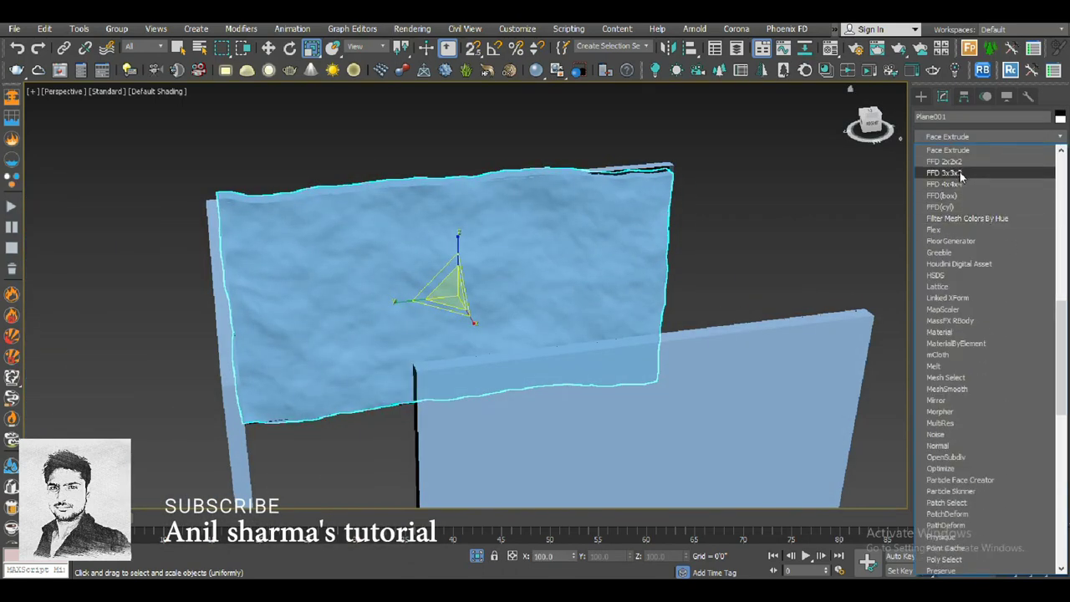
{"action": "left_click", "coordinate": [959, 184]}
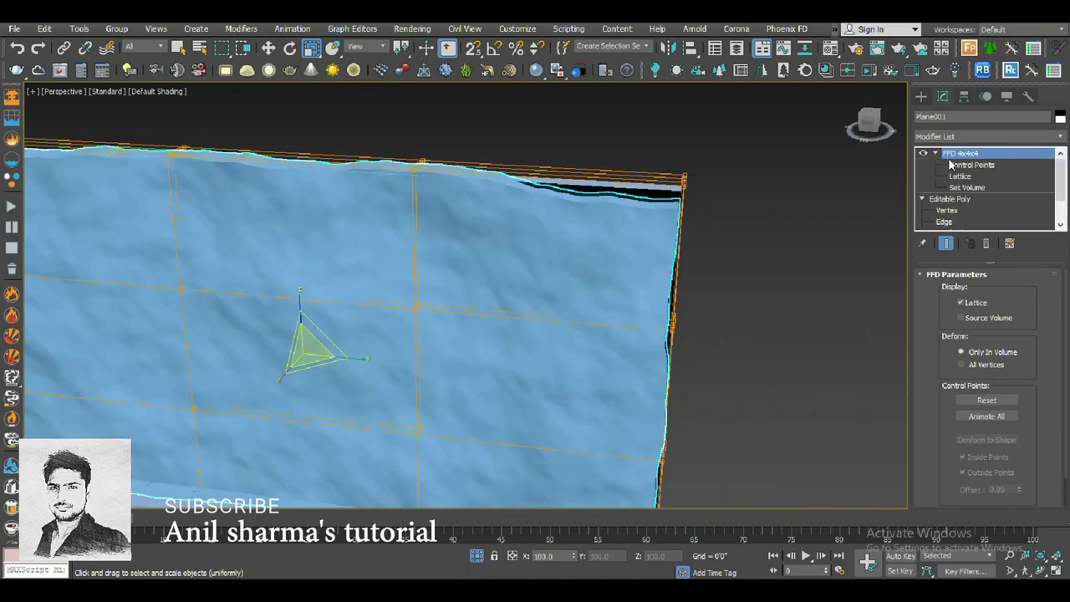
{"action": "left_click", "coordinate": [969, 165]}
{"action": "left_click_drag", "start_coordinate": [738, 166], "coordinate": [680, 197]}
{"action": "key", "text": "w"}
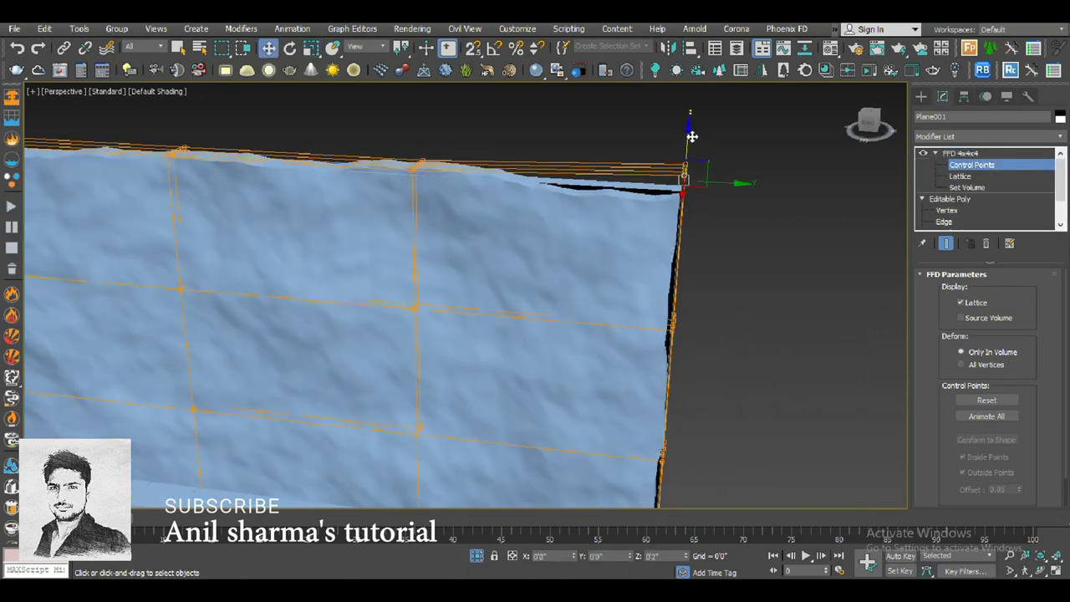
{"action": "left_click_drag", "start_coordinate": [692, 136], "coordinate": [693, 119]}
- Stretch the lattice's lower right corner outward and lift the top control point slightly
{"action": "mouse_move", "coordinate": [693, 126]}
{"action": "middle_mouse_down", "text": "alt"}
{"action": "mouse_move", "coordinate": [592, 209]}
{"action": "mouse_move", "coordinate": [623, 158]}
{"action": "mouse_move", "coordinate": [633, 351]}
{"action": "mouse_move", "coordinate": [563, 354]}
{"action": "mouse_move", "coordinate": [575, 334]}
{"action": "mouse_move", "coordinate": [494, 437]}
{"action": "mouse_move", "coordinate": [549, 365]}
{"action": "mouse_move", "coordinate": [423, 365]}
{"action": "mouse_move", "coordinate": [391, 382]}
{"action": "mouse_move", "coordinate": [588, 346]}
{"action": "middle_mouse_up", "text": "alt"}
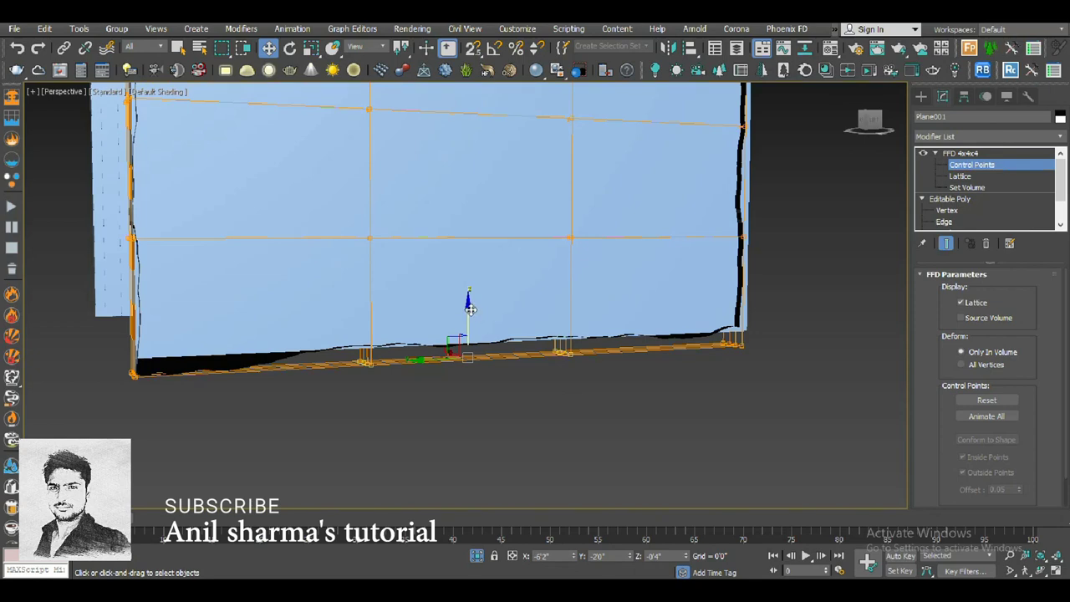
{"action": "mouse_move", "coordinate": [481, 316]}
{"action": "middle_mouse_down", "text": "alt"}
{"action": "mouse_move", "coordinate": [778, 335]}
{"action": "mouse_move", "coordinate": [698, 381]}
{"action": "middle_mouse_up", "text": "alt"}
{"action": "left_click_drag", "start_coordinate": [649, 360], "coordinate": [660, 365]}
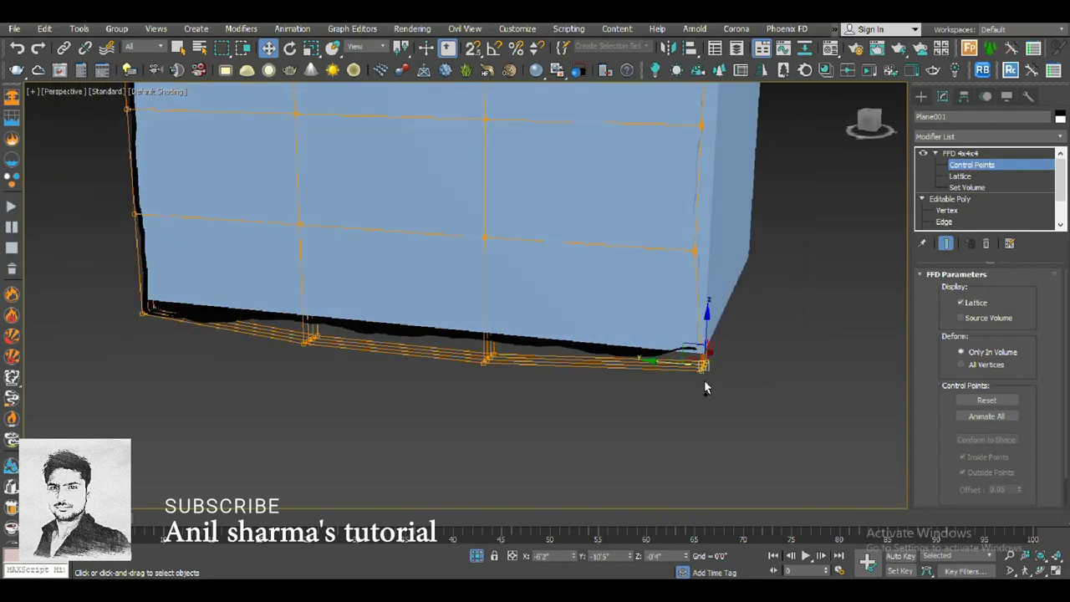
{"action": "middle_click_drag", "start_coordinate": [704, 386], "coordinate": [743, 139], "text": "alt"}
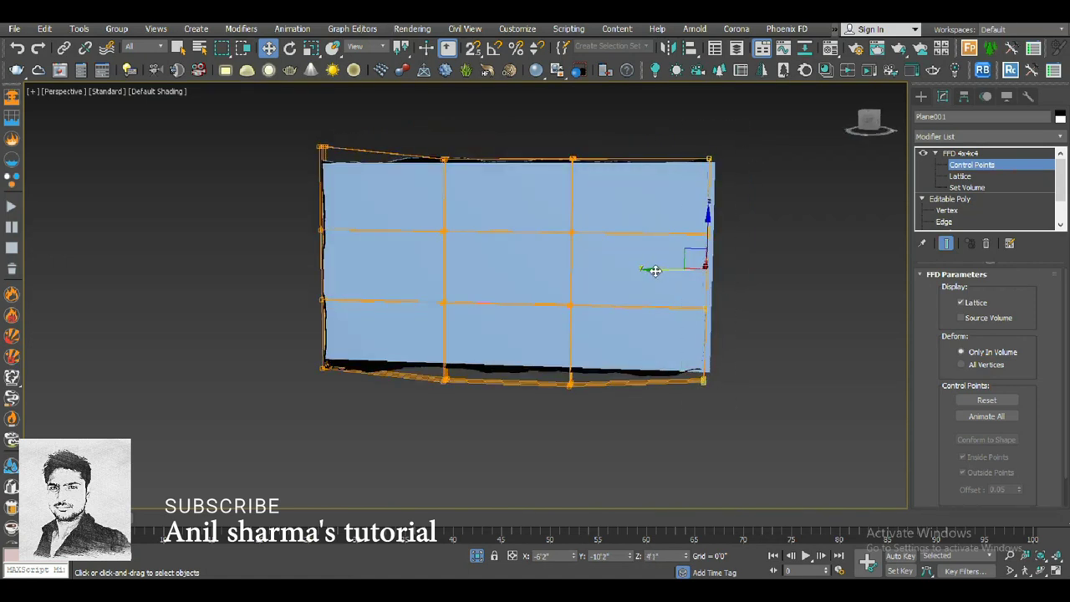
{"action": "left_click_drag", "start_coordinate": [721, 357], "coordinate": [722, 338]}
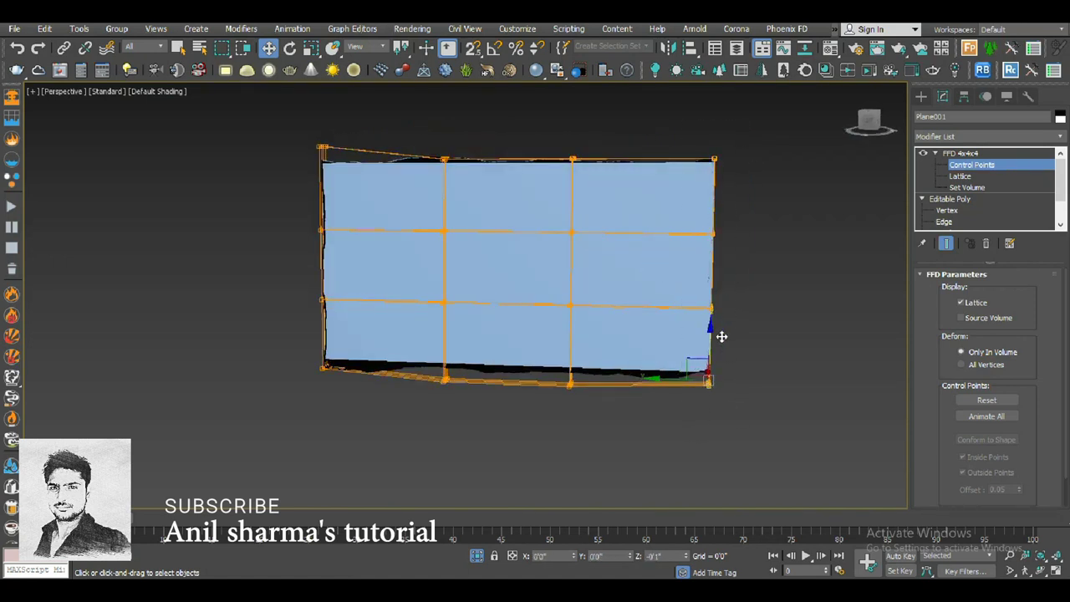
{"action": "mouse_move", "coordinate": [702, 249]}
{"action": "middle_mouse_down", "text": "alt"}
{"action": "mouse_move", "coordinate": [692, 239]}
{"action": "mouse_move", "coordinate": [707, 203]}
{"action": "mouse_move", "coordinate": [623, 245]}
{"action": "middle_mouse_up", "text": "alt"}
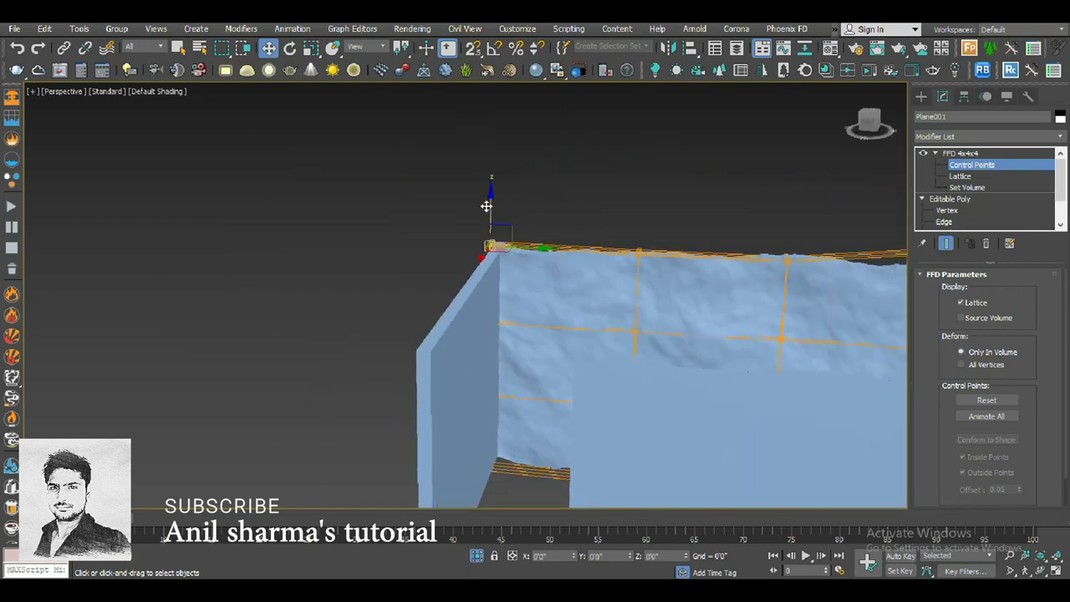
{"action": "left_click_drag", "start_coordinate": [641, 220], "coordinate": [640, 216]}
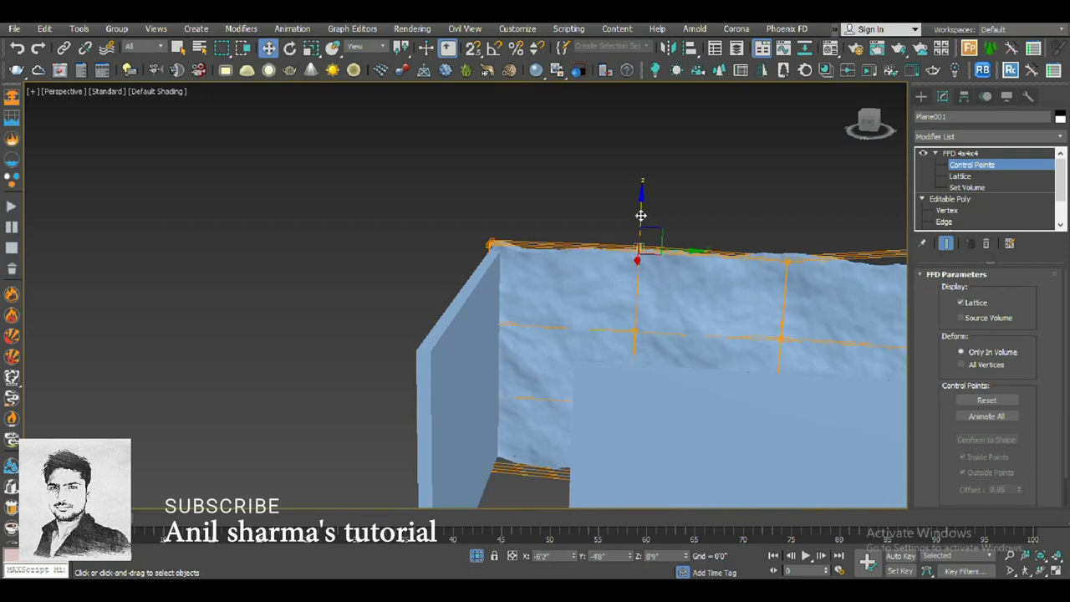
{"action": "scroll", "coordinate": [717, 310], "scroll_direction": "down", "scroll_amount": 2}
{"action": "left_click", "coordinate": [961, 153]}
- Collapse the deformed wall panel into an Editable Poly and clear the selection
{"action": "middle_click_drag", "start_coordinate": [669, 276], "coordinate": [608, 284], "text": "alt"}
{"action": "right_click", "coordinate": [603, 274]}
{"action": "mouse_move", "coordinate": [693, 412]}
{"action": "left_click", "coordinate": [749, 424]}
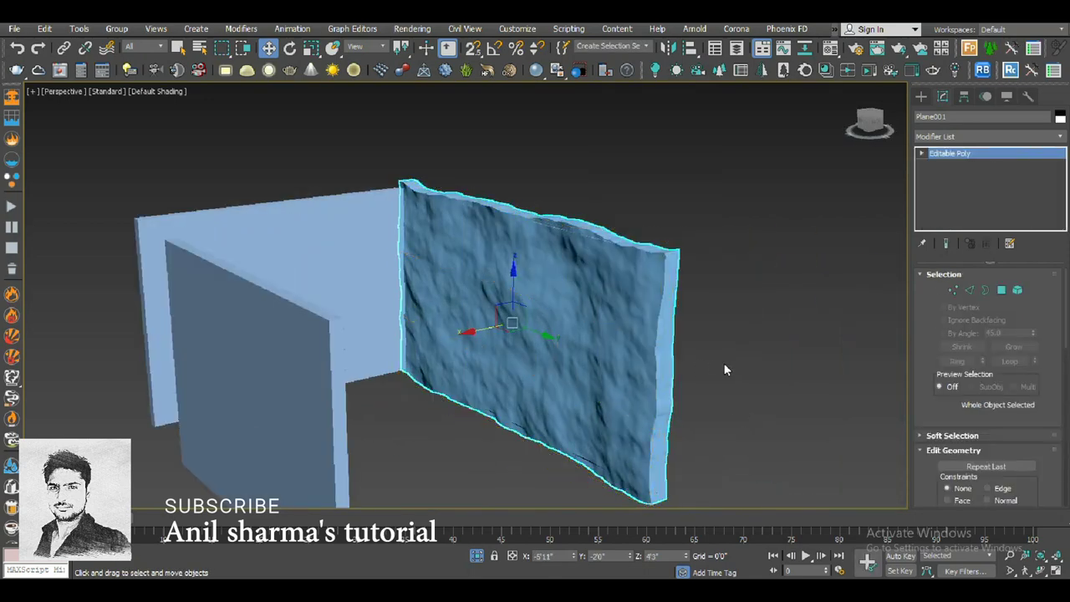
{"action": "left_click", "coordinate": [726, 370]}
{"action": "scroll", "coordinate": [617, 326], "scroll_direction": "up", "scroll_amount": 3}
{"action": "scroll", "coordinate": [617, 326], "scroll_direction": "up", "scroll_amount": 3}
{"action": "scroll", "coordinate": [617, 326], "scroll_direction": "down", "scroll_amount": 3}
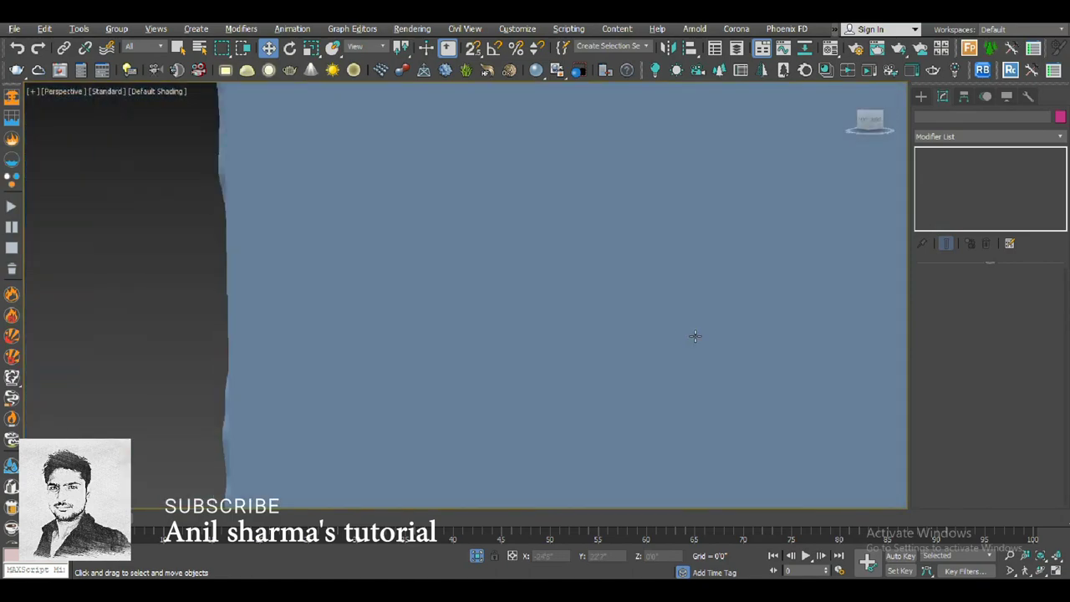
{"action": "scroll", "coordinate": [693, 335], "scroll_direction": "down", "scroll_amount": 3}
- Select the rocky wall plane at object level and orbit to view it from another side
{"action": "mouse_move", "coordinate": [656, 351]}
{"action": "middle_mouse_down", "text": "alt"}
{"action": "mouse_move", "coordinate": [638, 306]}
{"action": "mouse_move", "coordinate": [548, 295]}
{"action": "middle_mouse_up", "text": "alt"}
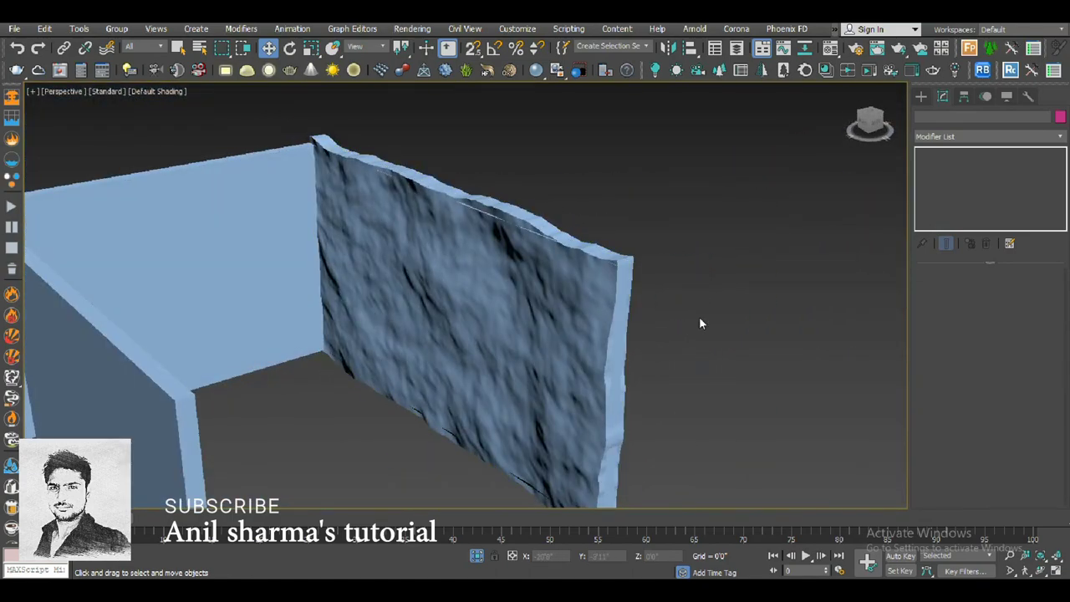
{"action": "left_click", "coordinate": [614, 301]}
{"action": "left_click", "coordinate": [924, 155]}
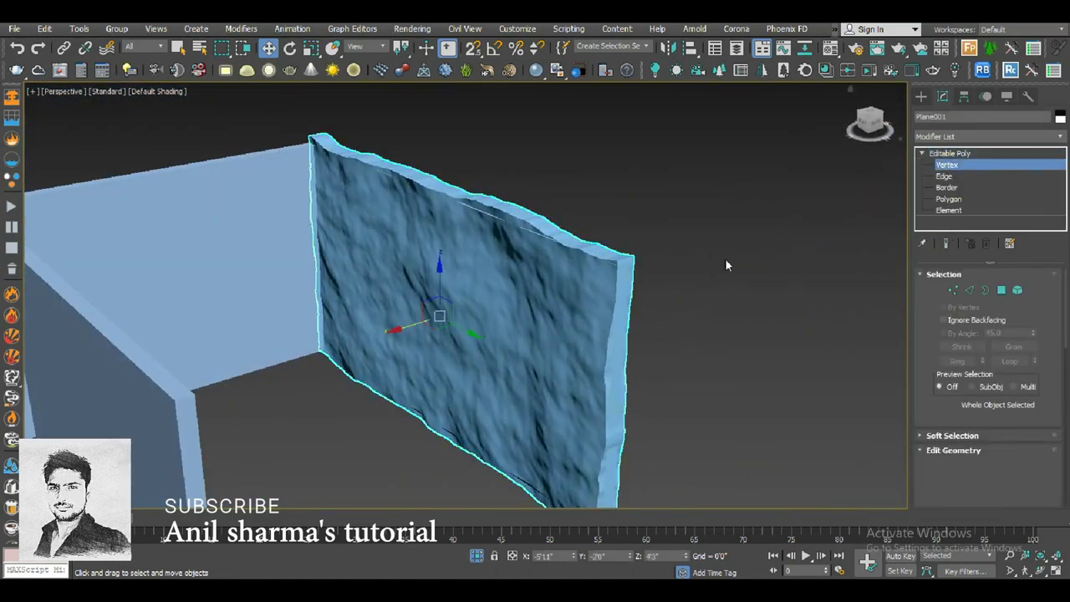
{"action": "left_click", "coordinate": [685, 229]}
{"action": "left_click", "coordinate": [555, 242]}
{"action": "scroll", "coordinate": [597, 259], "scroll_direction": "down", "scroll_amount": 5}
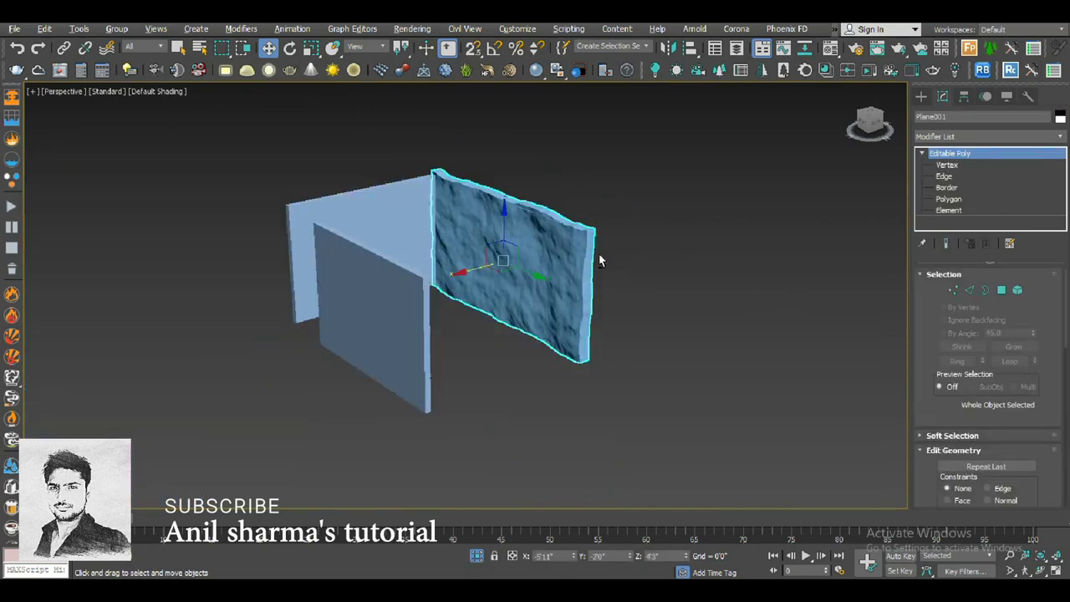
{"action": "middle_click_drag", "start_coordinate": [597, 258], "coordinate": [477, 576], "text": "alt"}
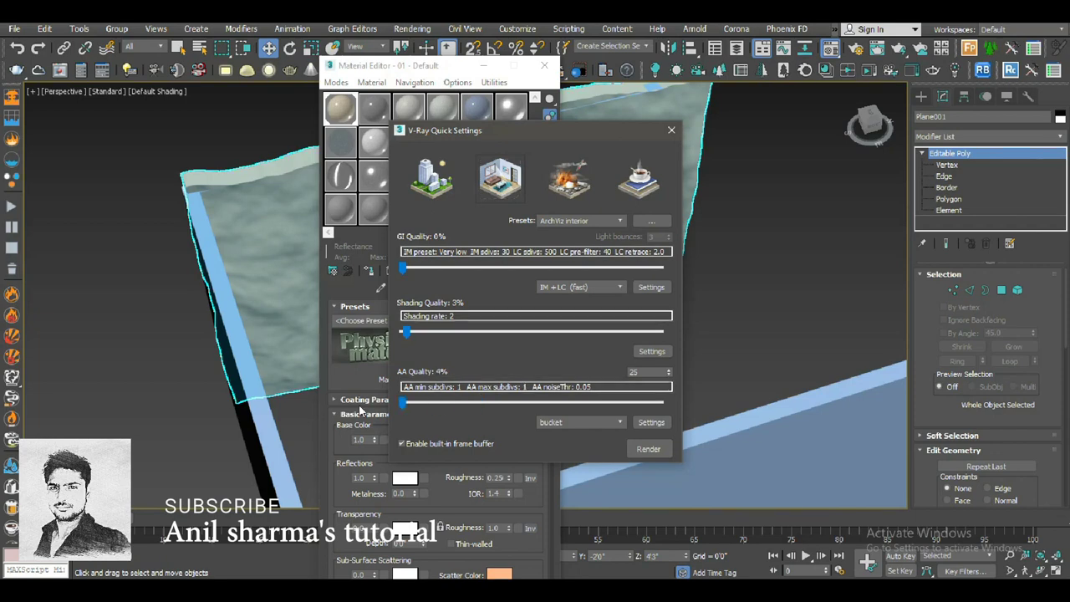
- Change the wall's material type from Physical Material to VRayMtl
{"action": "left_click", "coordinate": [670, 130]}
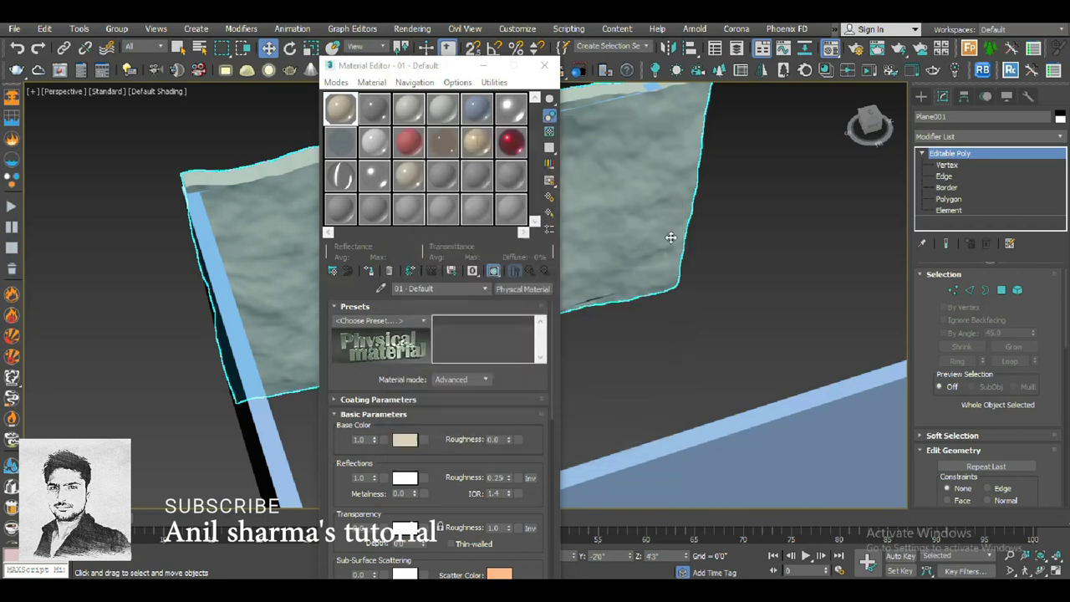
{"action": "left_click", "coordinate": [522, 289]}
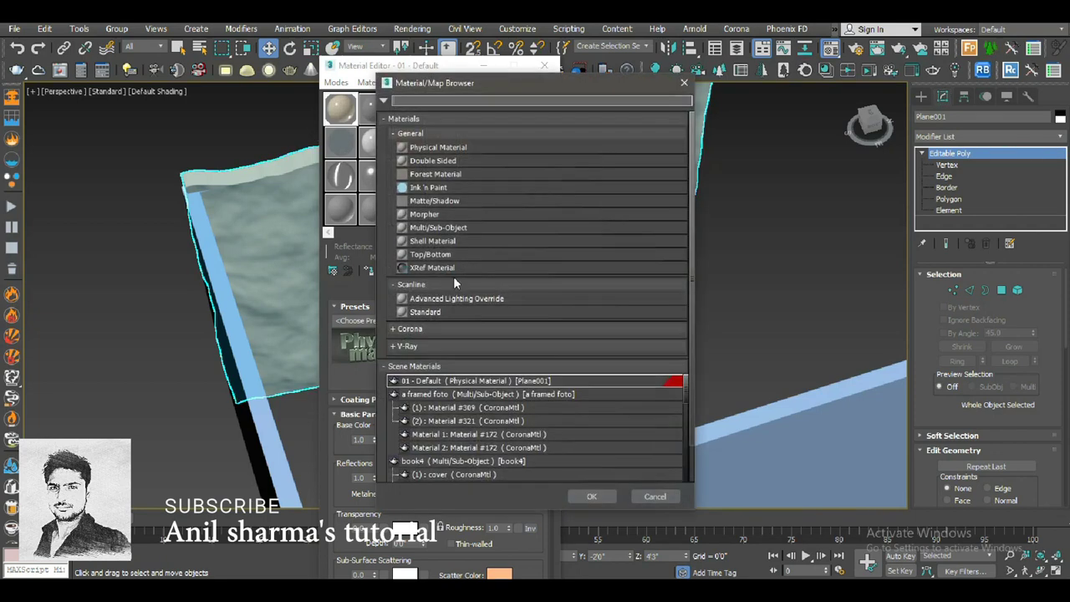
{"action": "left_click", "coordinate": [423, 346]}
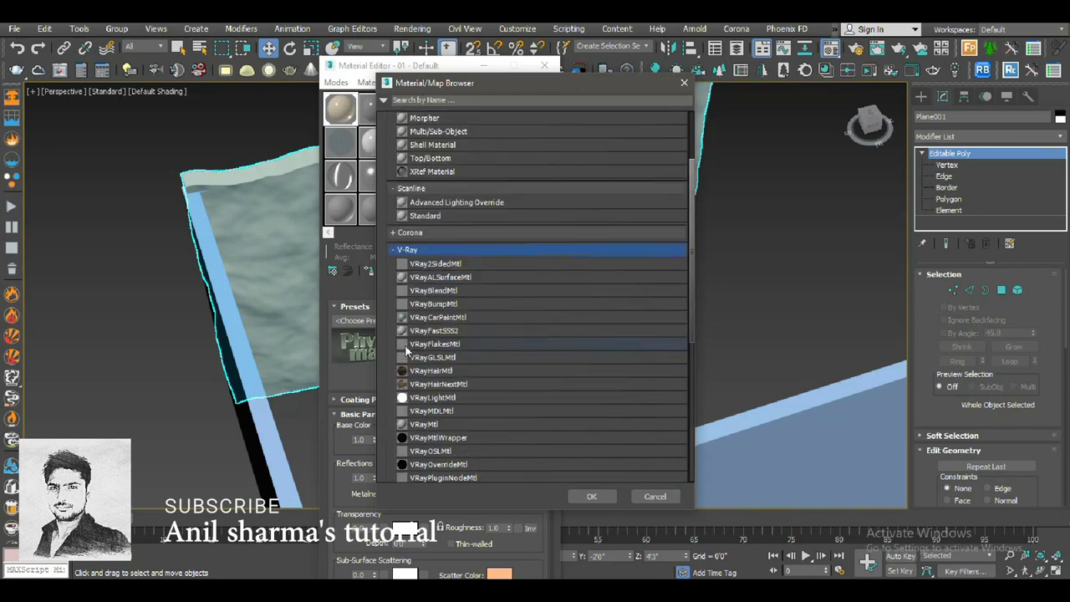
{"action": "scroll", "coordinate": [431, 393], "scroll_direction": "down", "scroll_amount": 2}
{"action": "double_click", "coordinate": [428, 398]}
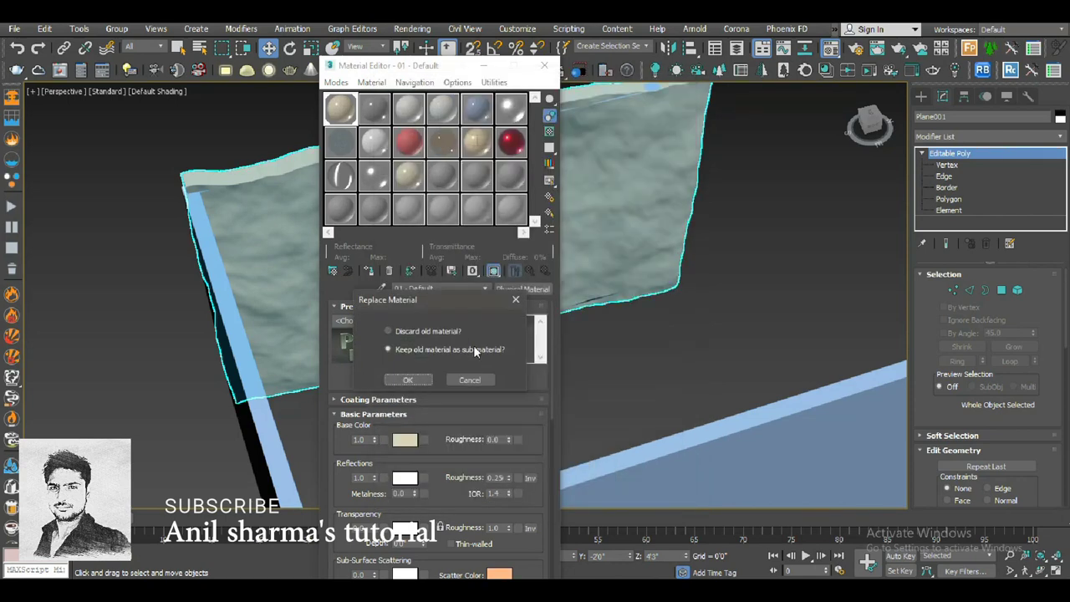
{"action": "left_click", "coordinate": [471, 382]}
{"action": "left_click", "coordinate": [522, 289]}
{"action": "double_click", "coordinate": [426, 392]}
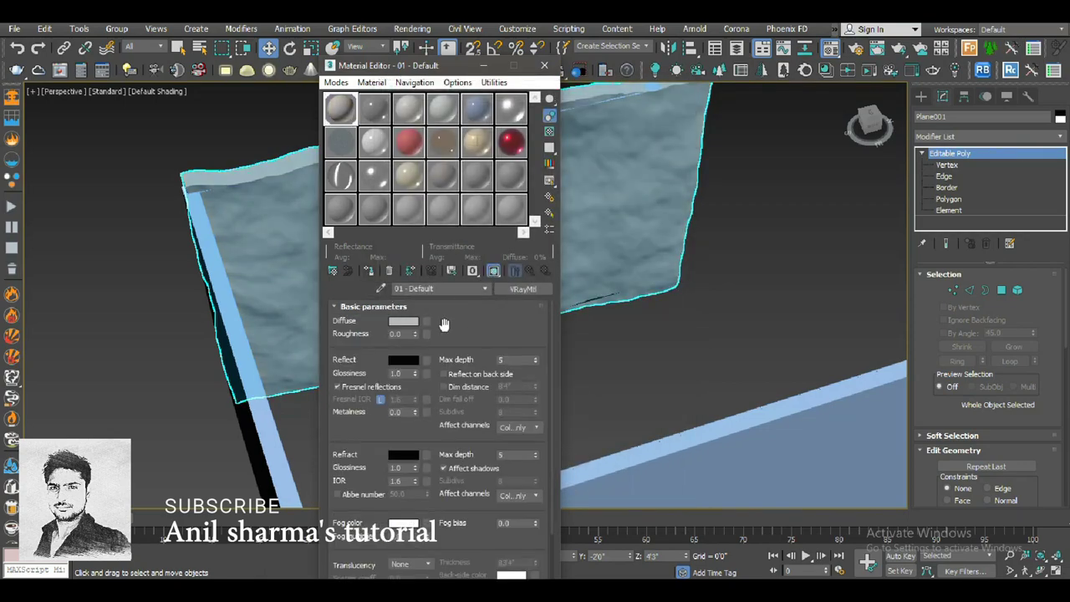
- Load rock_05_diff_4k.jpg as a Bitmap in the VRayMtl Diffuse slot
{"action": "left_click", "coordinate": [428, 320]}
{"action": "double_click", "coordinate": [429, 131]}
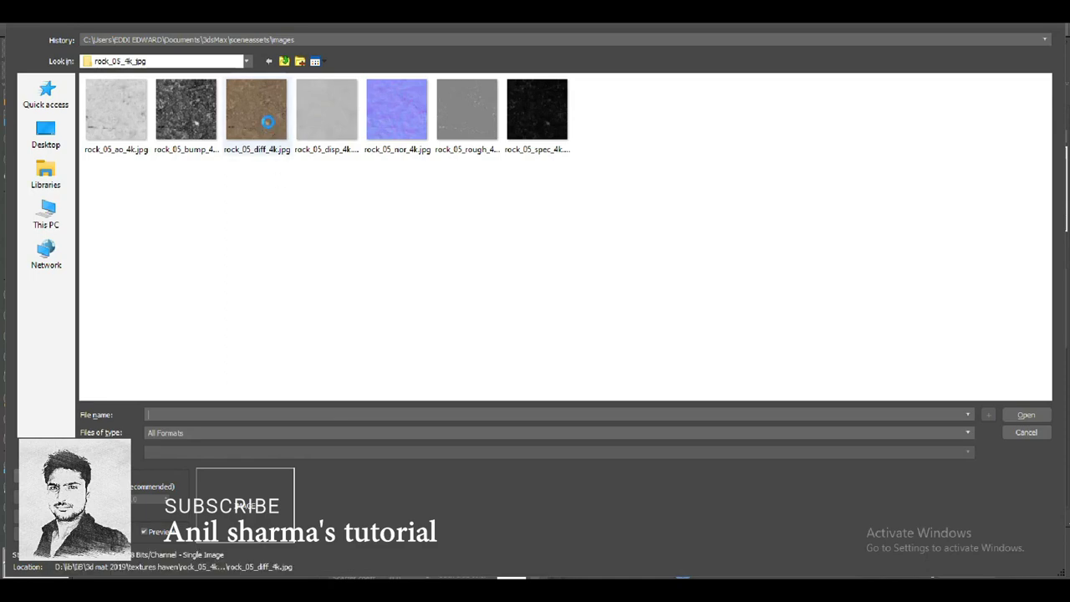
{"action": "double_click", "coordinate": [266, 122]}
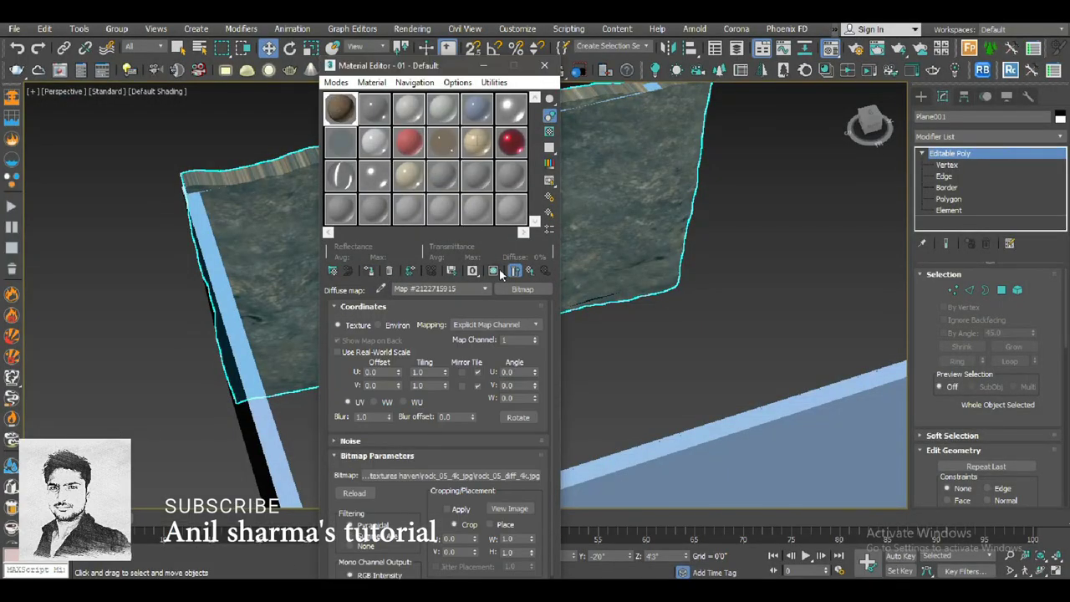
- Close the Material Editor and orbit around the rock-textured walls
{"action": "left_click", "coordinate": [544, 65]}
{"action": "left_click", "coordinate": [768, 254]}
{"action": "scroll", "coordinate": [768, 254], "scroll_direction": "up", "scroll_amount": 10}
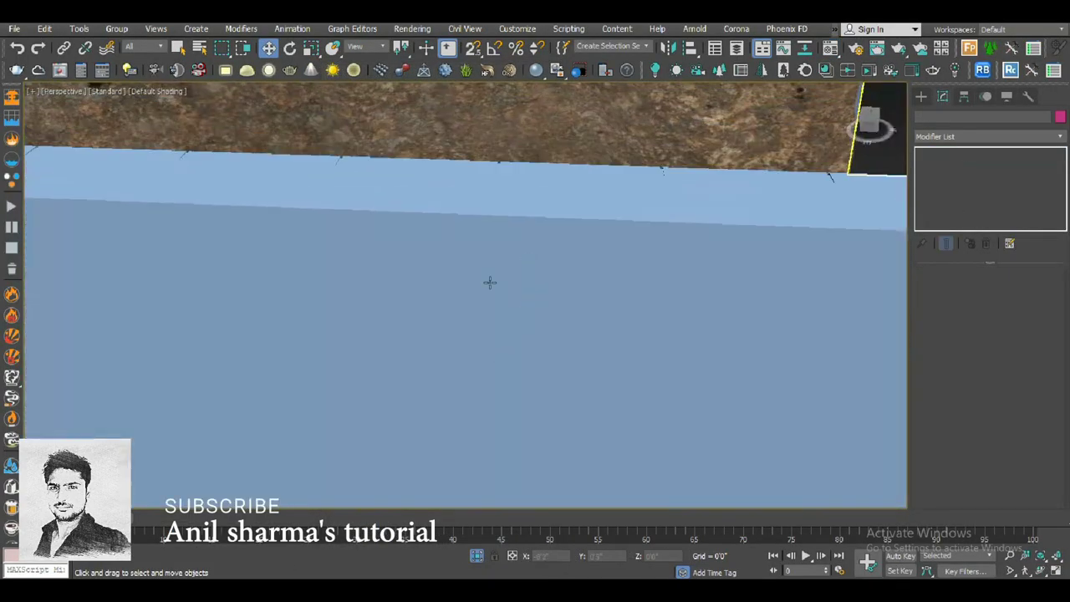
{"action": "scroll", "coordinate": [489, 282], "scroll_direction": "down", "scroll_amount": 5}
{"action": "left_click", "coordinate": [497, 234]}
{"action": "middle_click_drag", "start_coordinate": [497, 234], "coordinate": [430, 223], "text": "alt"}
{"action": "scroll", "coordinate": [437, 302], "scroll_direction": "down", "scroll_amount": 5}
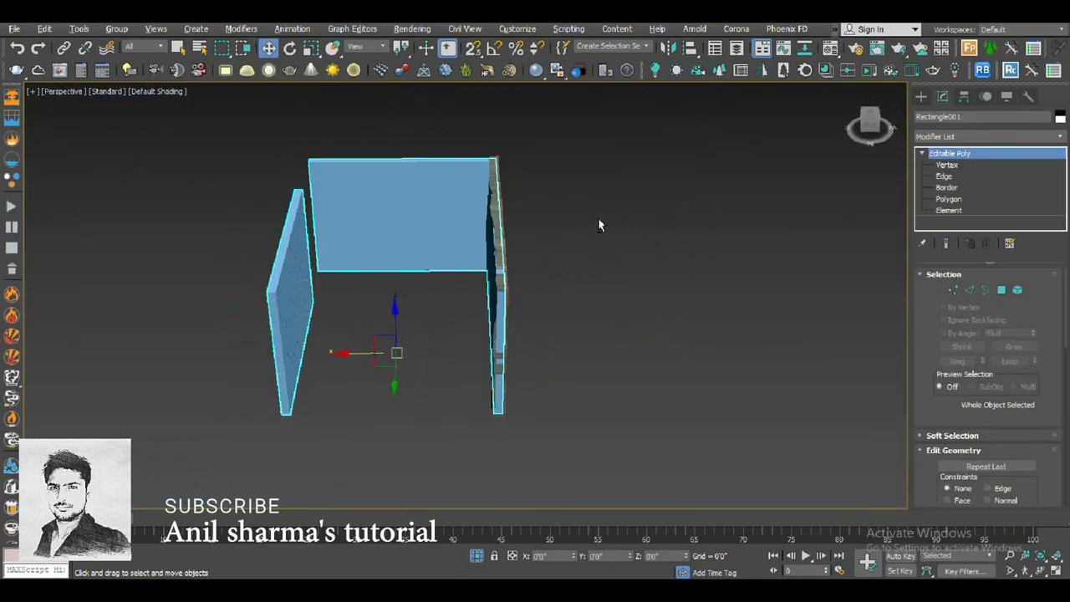
{"action": "mouse_move", "coordinate": [598, 224]}
{"action": "middle_mouse_down", "text": "alt"}
{"action": "mouse_move", "coordinate": [574, 232]}
{"action": "mouse_move", "coordinate": [620, 239]}
{"action": "middle_mouse_up", "text": "alt"}
{"action": "left_click", "coordinate": [620, 239]}
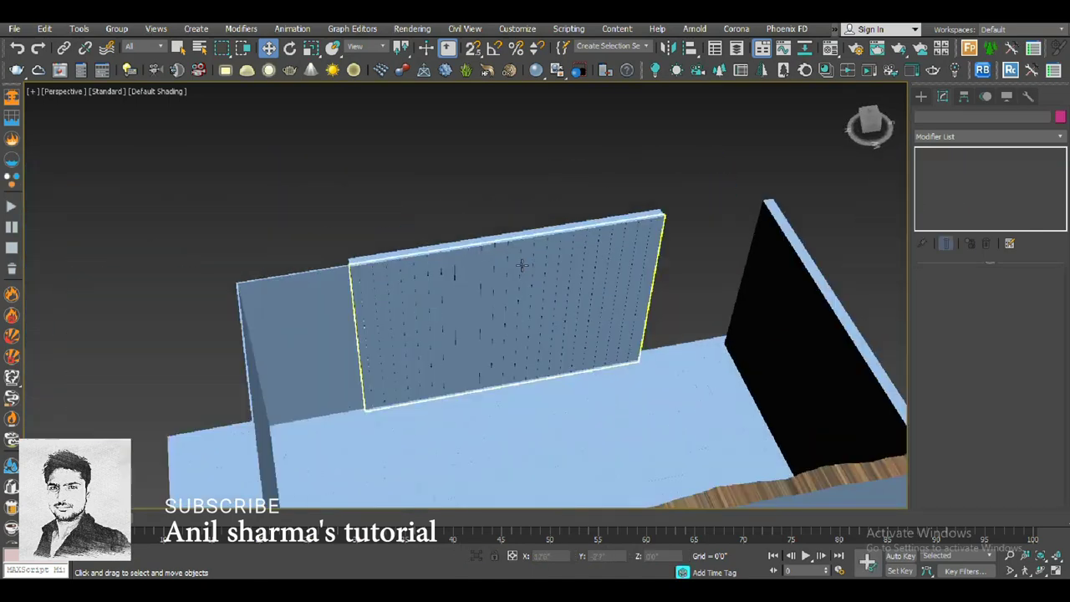
- Orbit out to show the room, curtain and bed, then select Plane001 and turn it toward the view
{"action": "scroll", "coordinate": [487, 289], "scroll_direction": "down", "scroll_amount": 5}
{"action": "mouse_move", "coordinate": [437, 490]}
{"action": "middle_mouse_down", "text": "alt"}
{"action": "mouse_move", "coordinate": [782, 320]}
{"action": "mouse_move", "coordinate": [652, 232]}
{"action": "middle_mouse_up", "text": "alt"}
{"action": "scroll", "coordinate": [782, 320], "scroll_direction": "up", "scroll_amount": 4}
{"action": "scroll", "coordinate": [387, 234], "scroll_direction": "down", "scroll_amount": 4}
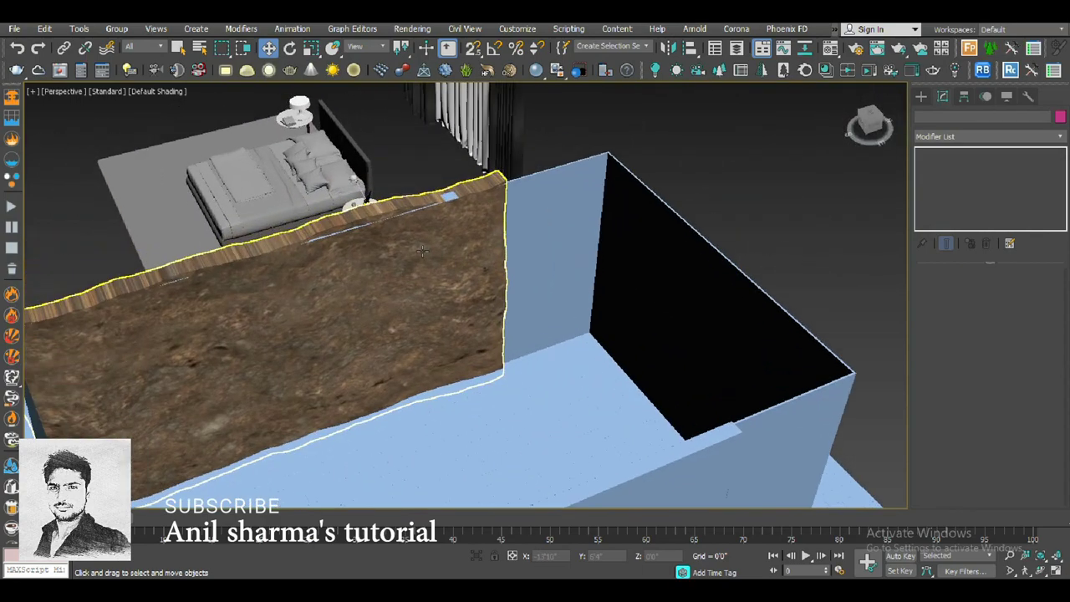
{"action": "middle_click_drag", "start_coordinate": [387, 234], "coordinate": [425, 236], "text": "alt"}
{"action": "scroll", "coordinate": [424, 236], "scroll_direction": "up", "scroll_amount": 3}
{"action": "left_click", "coordinate": [370, 291]}
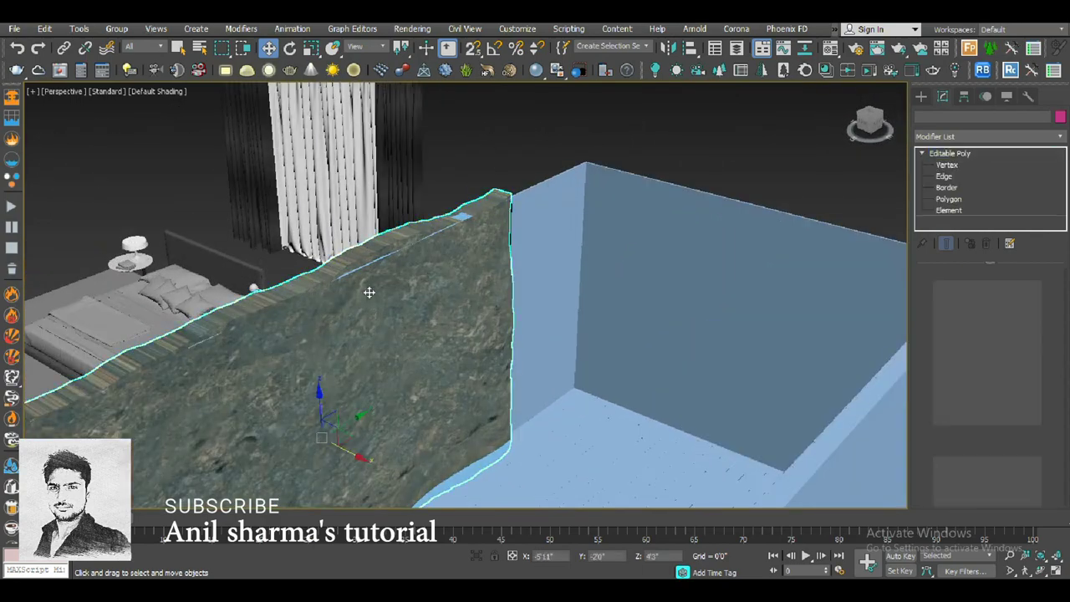
{"action": "middle_click_drag", "start_coordinate": [370, 292], "coordinate": [361, 458], "text": "alt"}
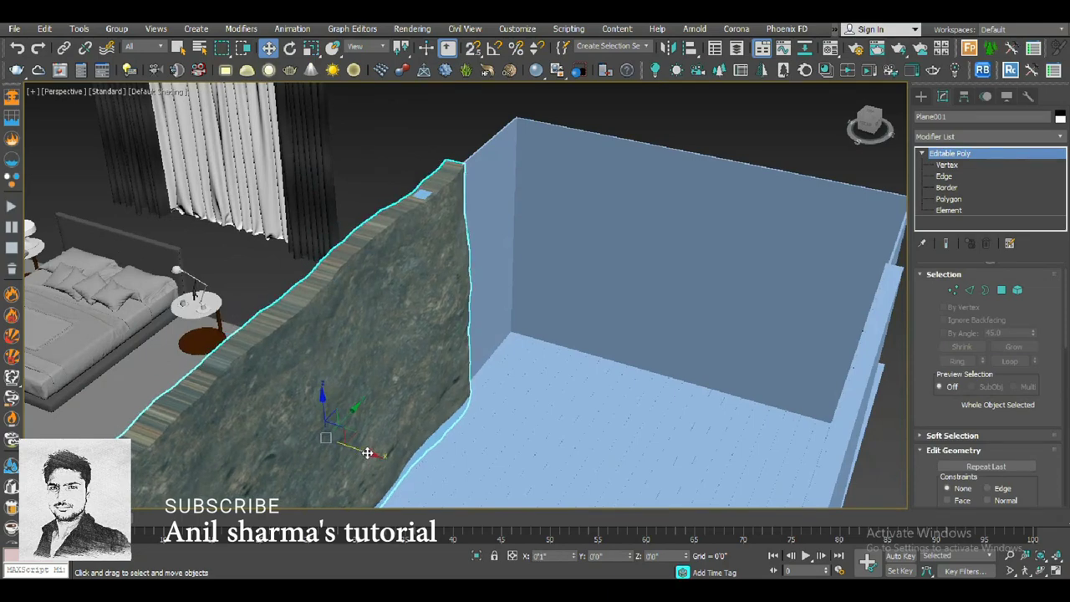
{"action": "scroll", "coordinate": [380, 361], "scroll_direction": "down", "scroll_amount": 2}
{"action": "middle_click_drag", "start_coordinate": [612, 135], "coordinate": [448, 290], "text": "alt"}
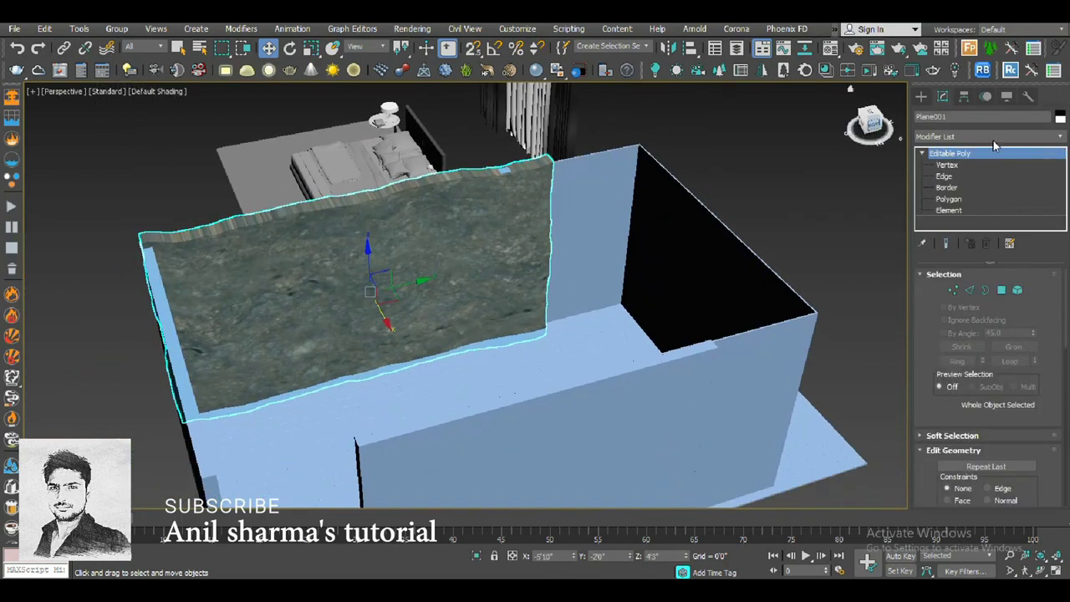
- Add a Box UVW Map modifier to the wall sized 6'0" in length, width and height
{"action": "left_click", "coordinate": [993, 138]}
{"action": "scroll", "coordinate": [964, 284], "scroll_direction": "down", "scroll_amount": 5}
{"action": "scroll", "coordinate": [964, 284], "scroll_direction": "down", "scroll_amount": 5}
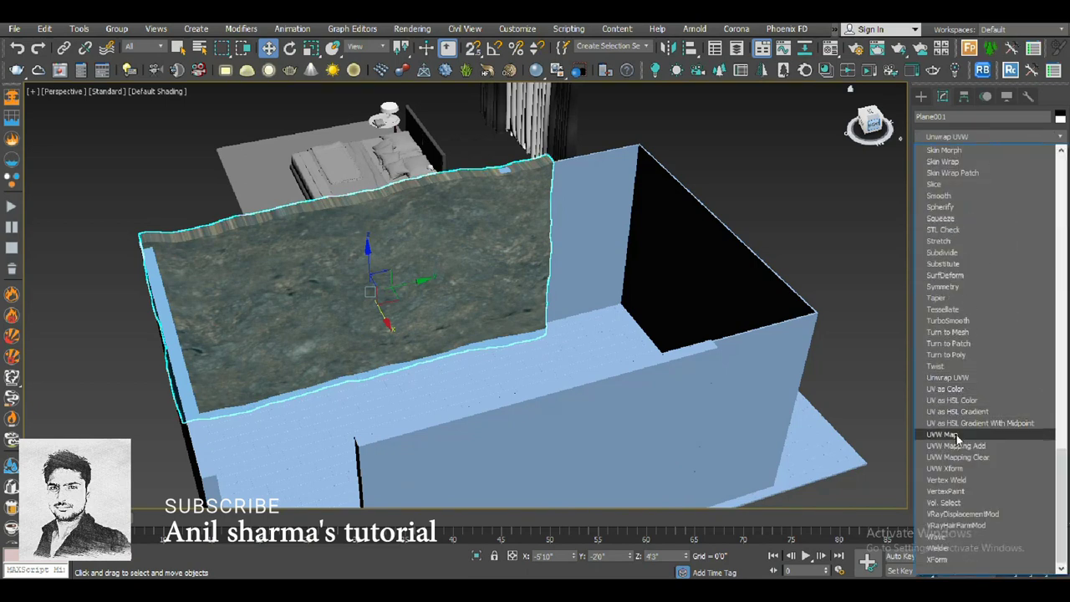
{"action": "left_click", "coordinate": [956, 434]}
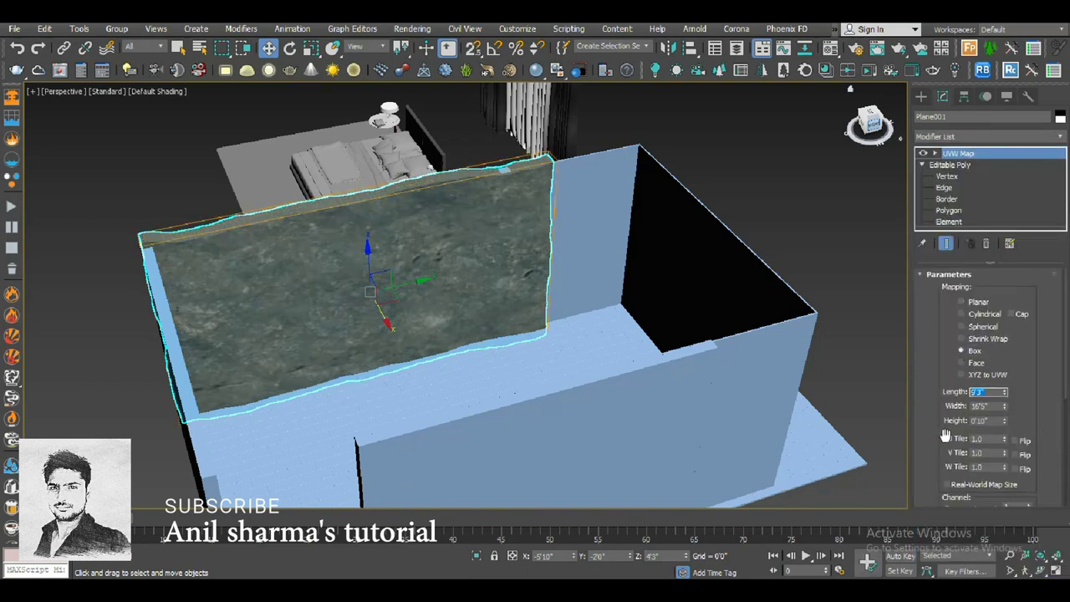
{"action": "key", "text": "Tab"}
{"action": "key", "text": "Tab"}
{"action": "key", "text": "Tab"}
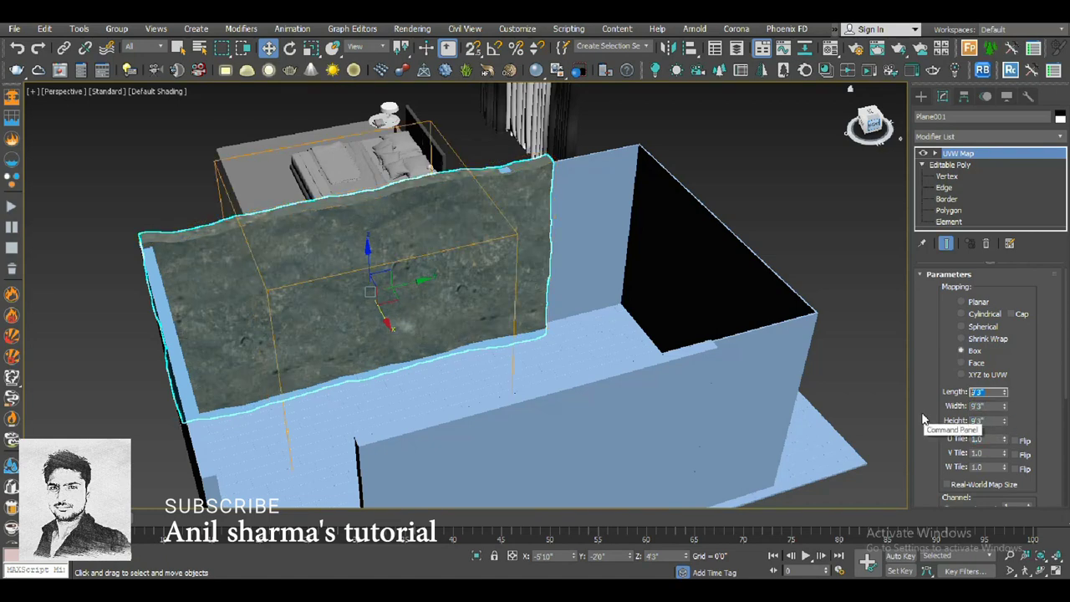
{"action": "type", "text": "3"}
{"action": "key", "text": "Tab"}
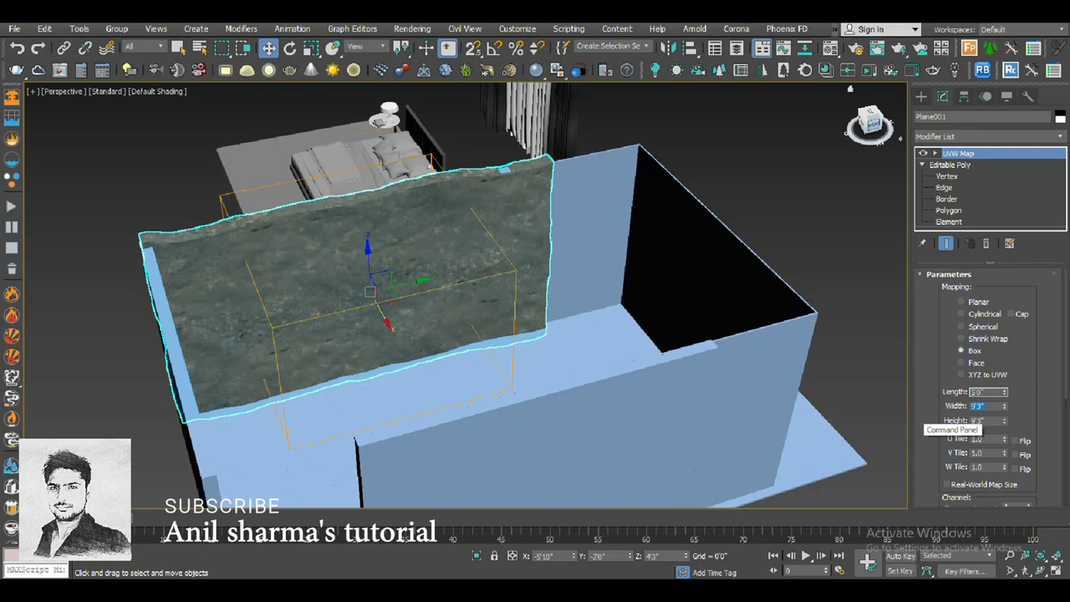
{"action": "type", "text": "6"}
{"action": "key", "text": "Tab"}
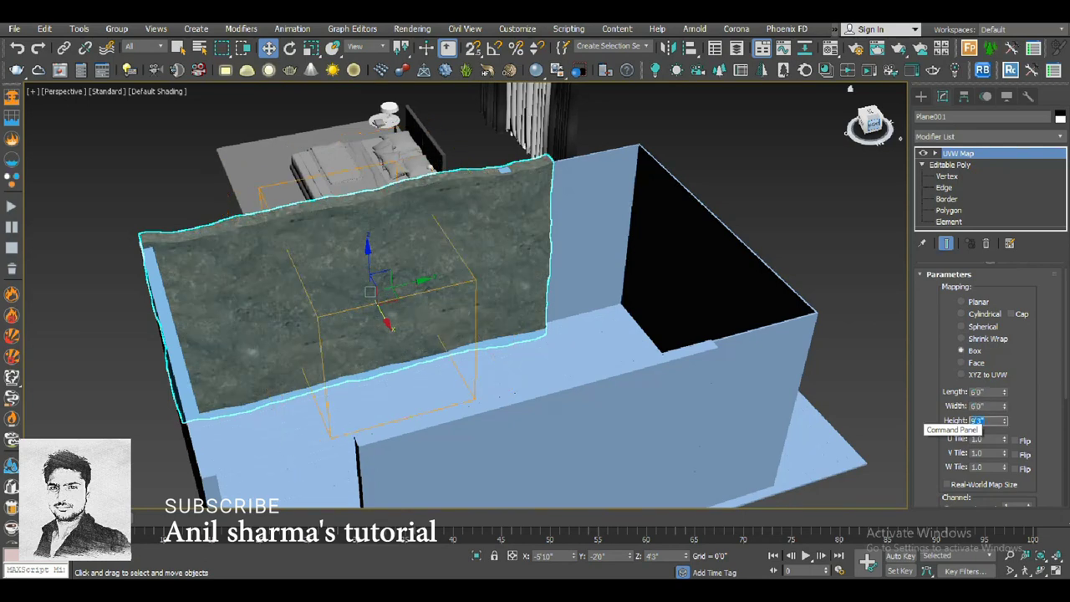
{"action": "type", "text": "6"}
{"action": "key", "text": "Return"}
- Deselect the wall and orbit to judge the rescaled rock texture
{"action": "left_click", "coordinate": [697, 167]}
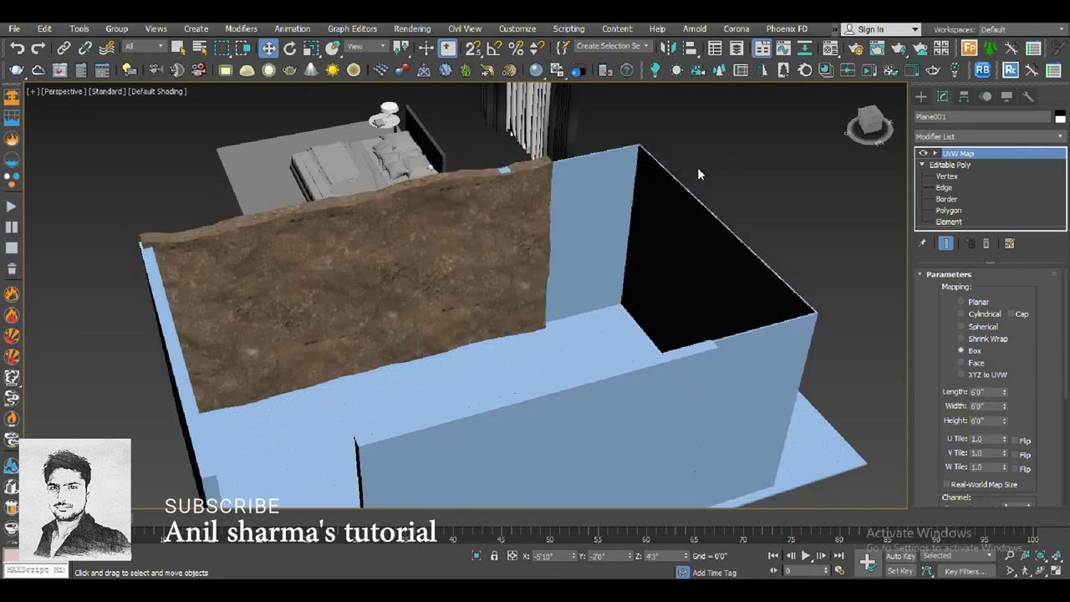
{"action": "scroll", "coordinate": [397, 318], "scroll_direction": "up", "scroll_amount": 5}
{"action": "middle_click_drag", "start_coordinate": [397, 319], "coordinate": [449, 234], "text": "alt"}
{"action": "scroll", "coordinate": [448, 234], "scroll_direction": "down", "scroll_amount": 6}
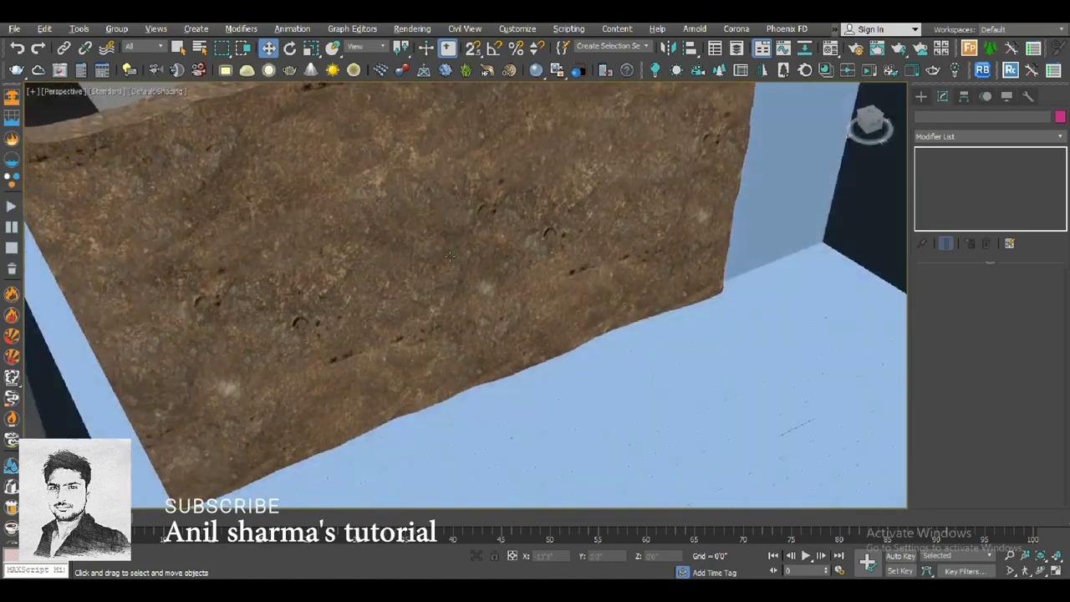
{"action": "middle_click_drag", "start_coordinate": [427, 279], "coordinate": [452, 276], "text": "alt"}
{"action": "scroll", "coordinate": [451, 276], "scroll_direction": "up", "scroll_amount": 5}
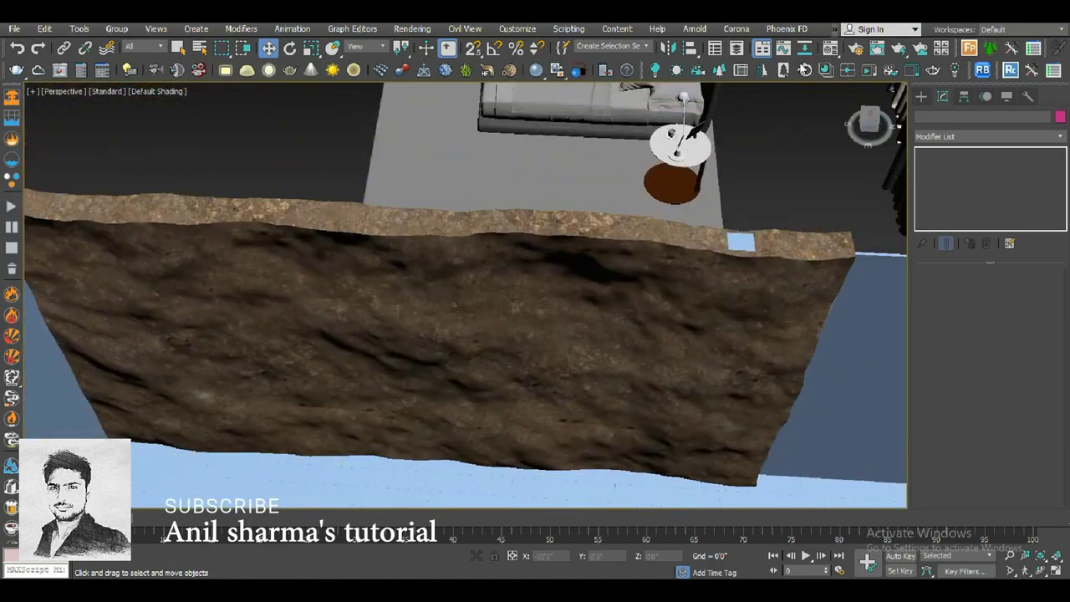
- Open the wall's VRayMtl in the Material Editor and expand its Maps rollout
{"action": "left_click", "coordinate": [826, 49]}
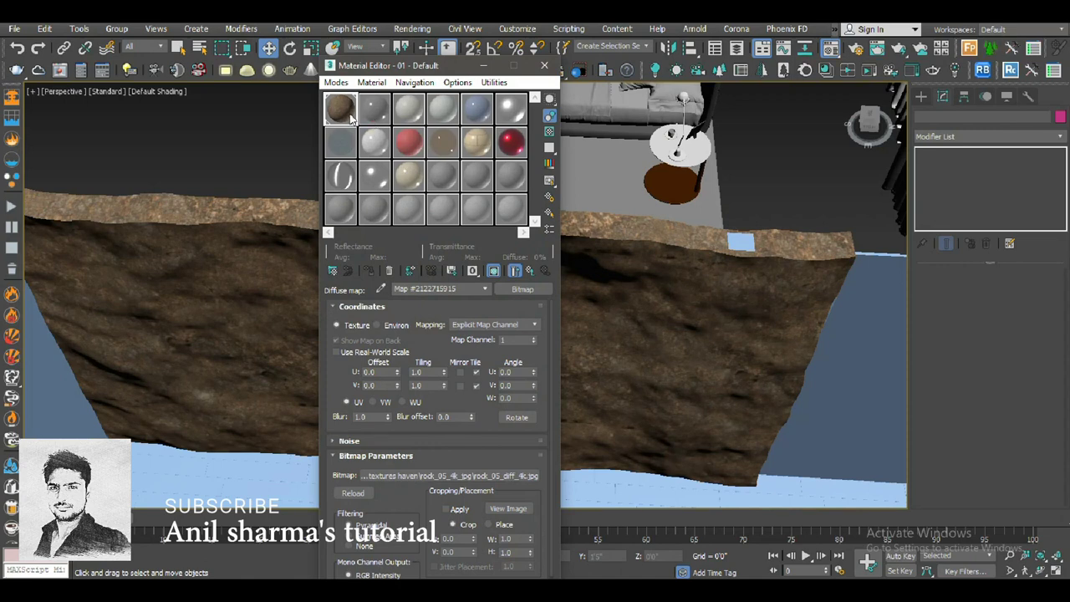
{"action": "left_click", "coordinate": [531, 271]}
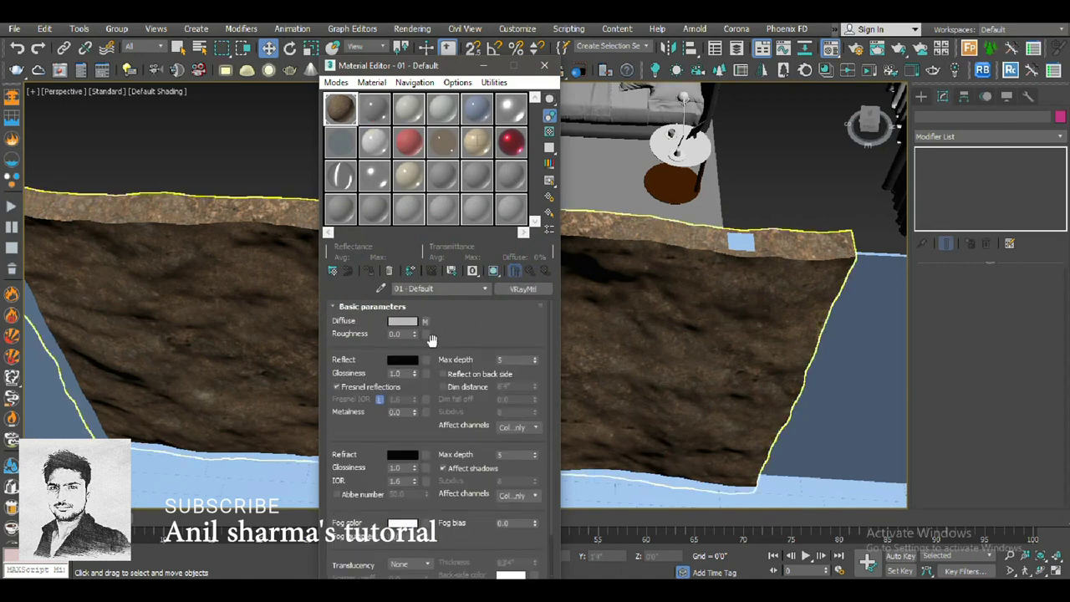
{"action": "left_click", "coordinate": [372, 306]}
{"action": "left_click", "coordinate": [348, 321]}
{"action": "left_click", "coordinate": [348, 350]}
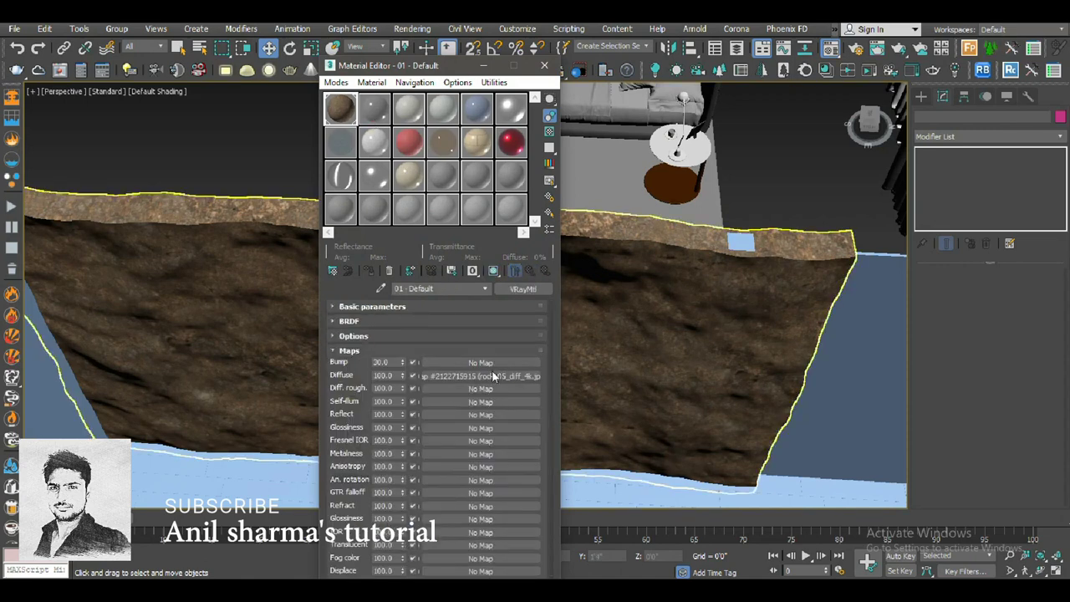
- Copy the rock diffuse map into Bump, swap in rock_05_nor_4k.jpg and display it on the wall
{"action": "left_click_drag", "start_coordinate": [499, 375], "coordinate": [489, 363]}
{"action": "left_click", "coordinate": [409, 386]}
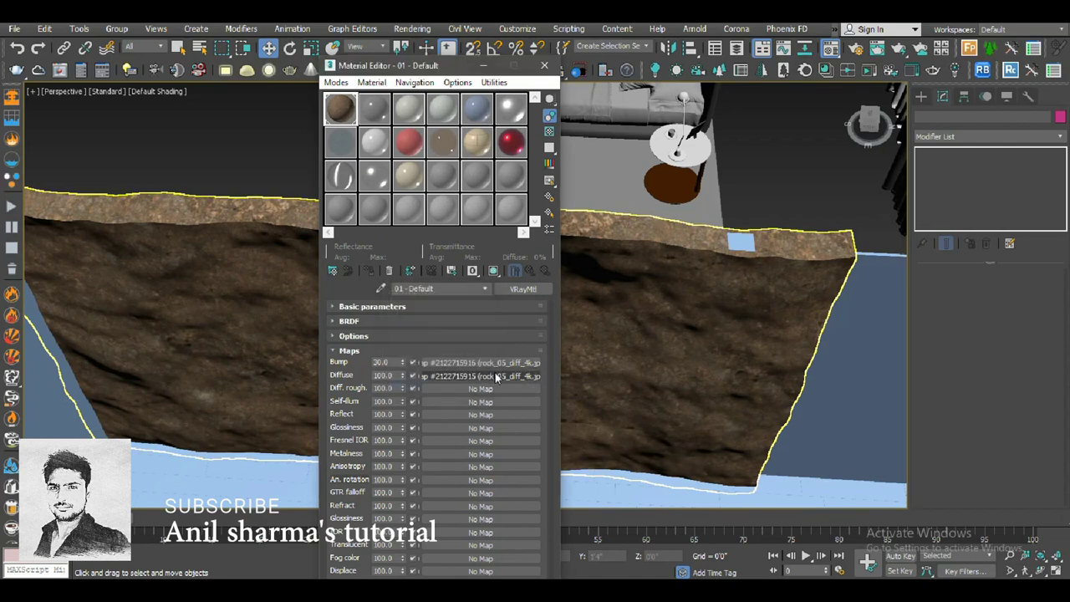
{"action": "left_click", "coordinate": [481, 362]}
{"action": "left_click", "coordinate": [452, 476]}
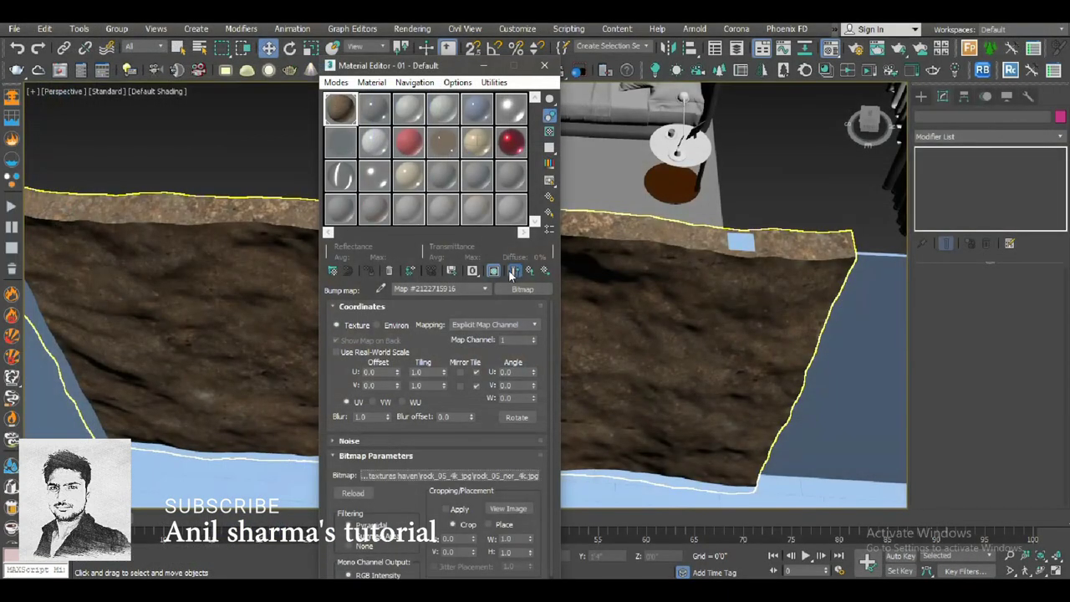
{"action": "left_click", "coordinate": [512, 272]}
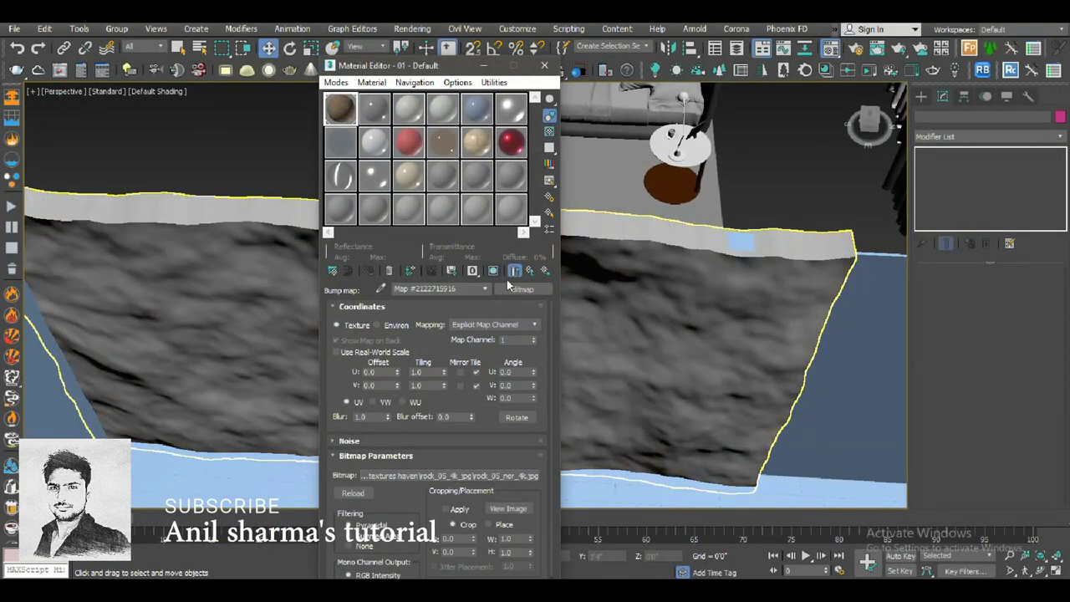
{"action": "left_click", "coordinate": [492, 271]}
{"action": "scroll", "coordinate": [234, 348], "scroll_direction": "up", "scroll_amount": 3}
{"action": "scroll", "coordinate": [245, 298], "scroll_direction": "up", "scroll_amount": 3}
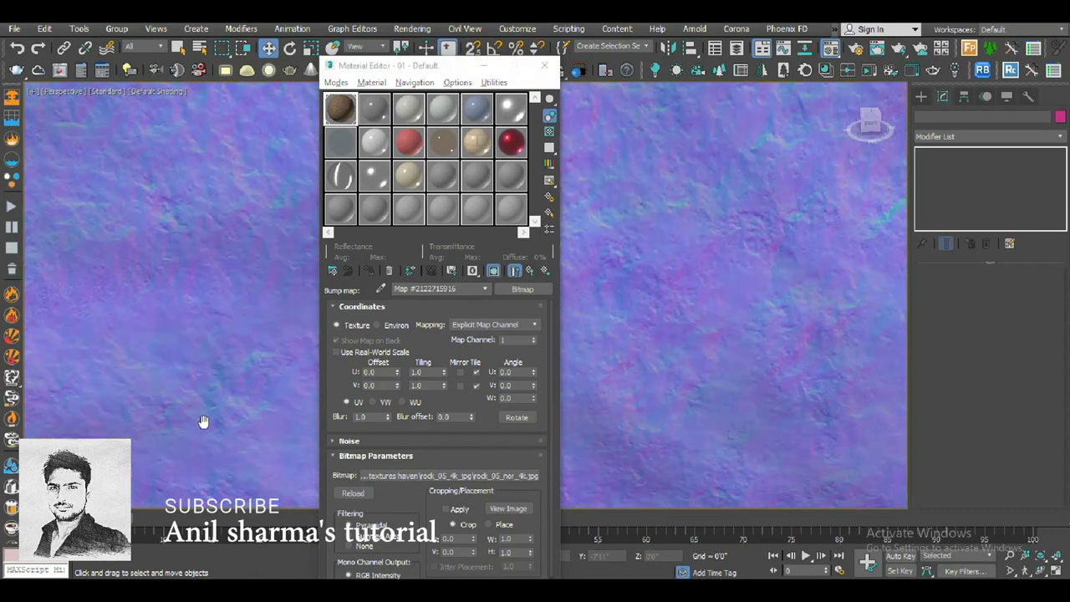
{"action": "scroll", "coordinate": [232, 251], "scroll_direction": "up", "scroll_amount": 3}
{"action": "left_click", "coordinate": [514, 270]}
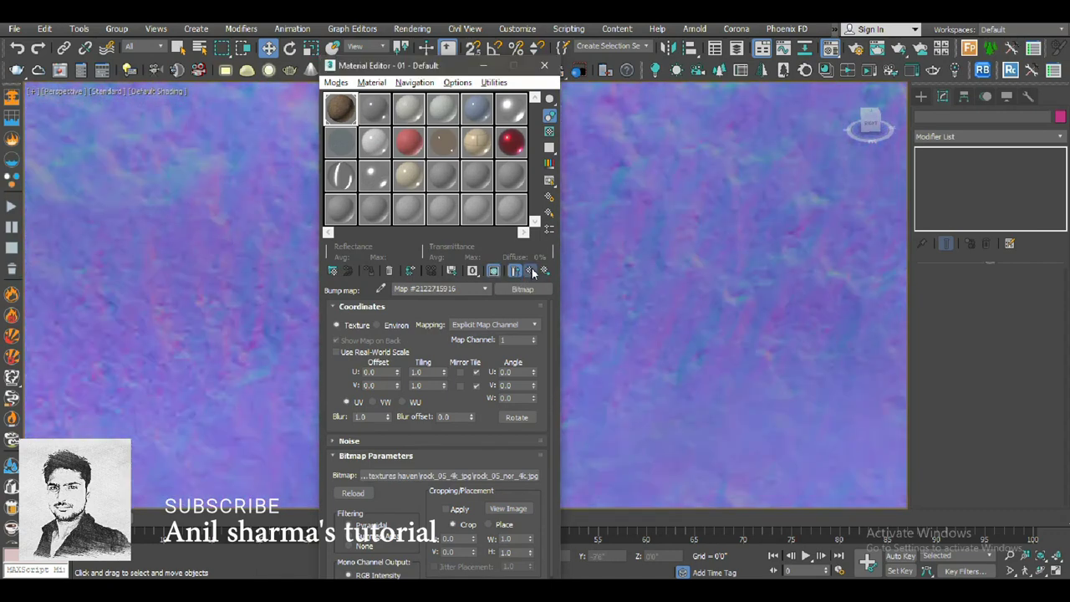
- Browse the texture folders for a new diffuse image, opening the beton_0060_c folder
{"action": "right_click", "coordinate": [497, 378]}
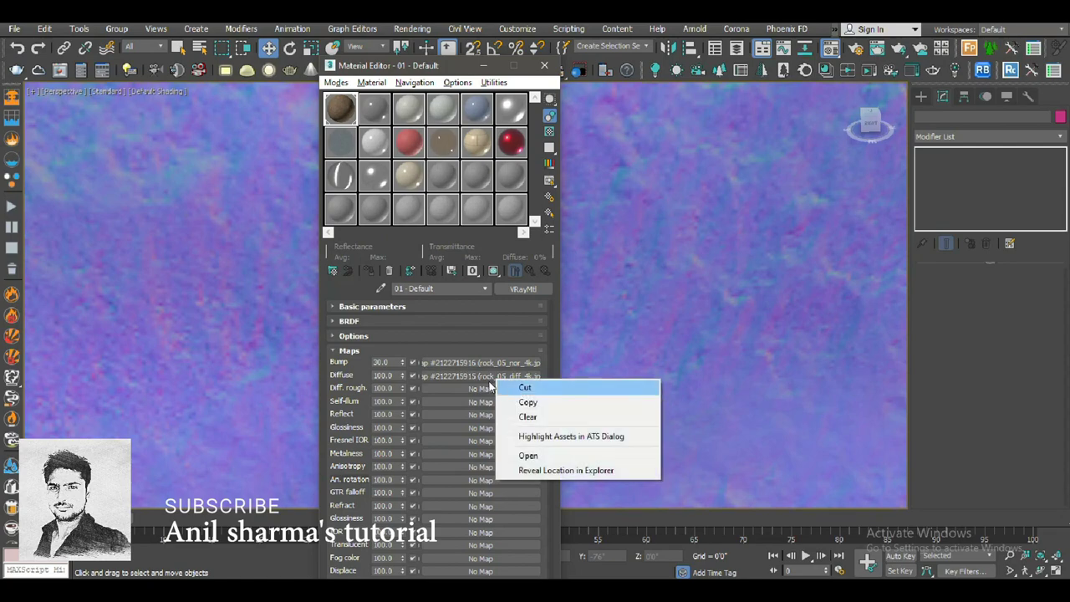
{"action": "left_click", "coordinate": [488, 378]}
{"action": "left_click", "coordinate": [485, 376]}
{"action": "left_click", "coordinate": [476, 475]}
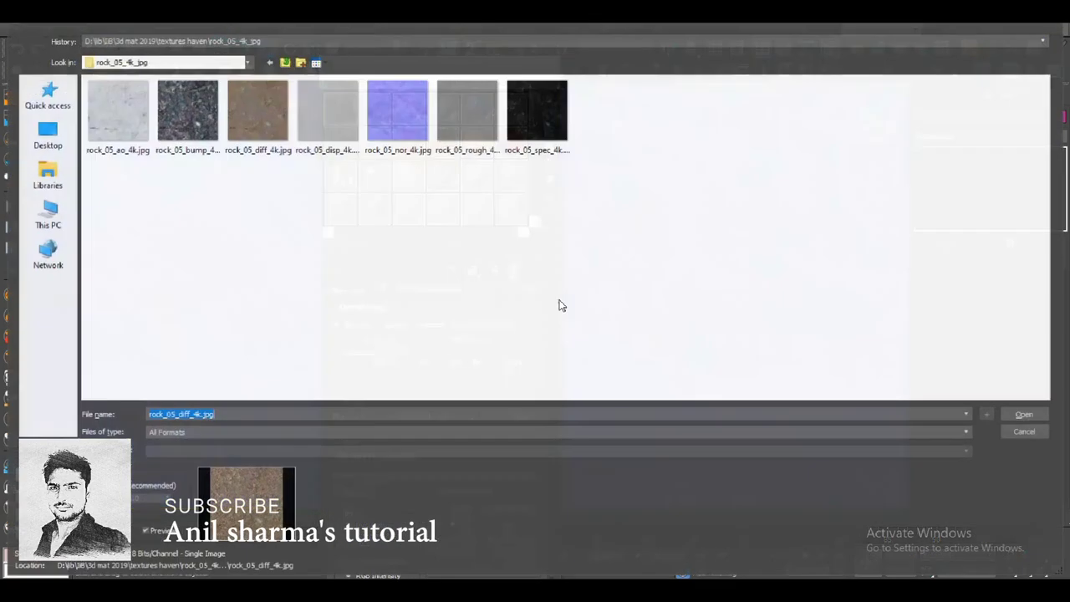
{"action": "left_click", "coordinate": [183, 104]}
{"action": "key", "text": "BackSpace"}
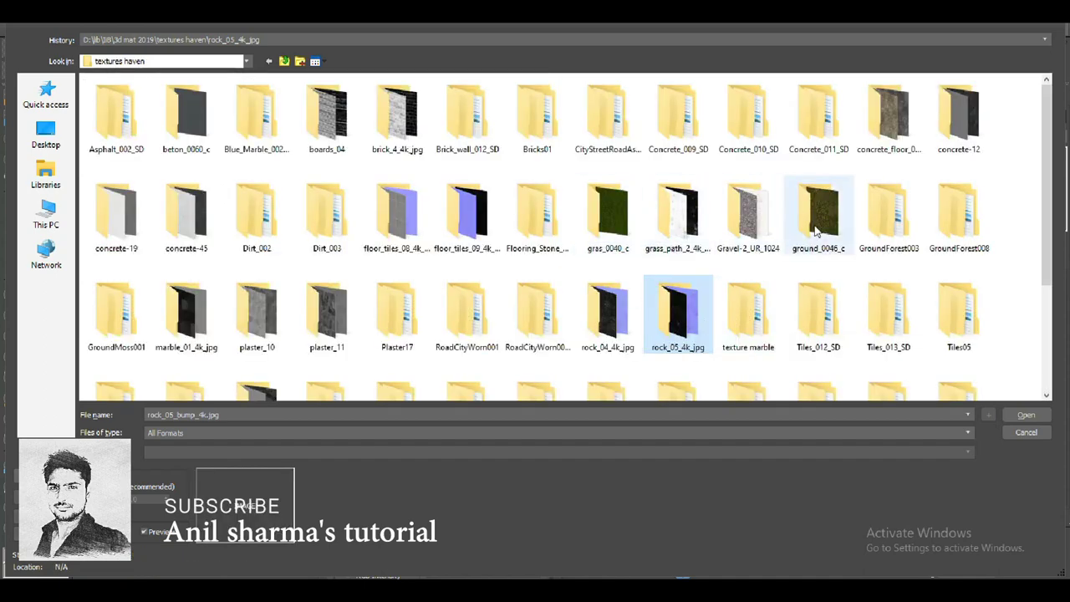
{"action": "double_click", "coordinate": [256, 311]}
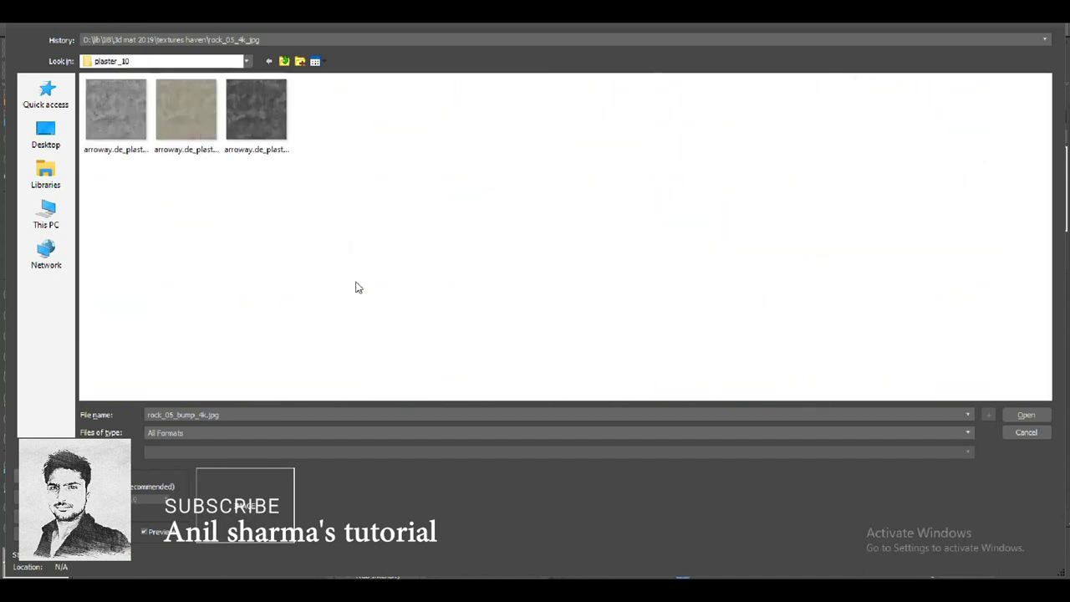
{"action": "key", "text": "BackSpace"}
{"action": "double_click", "coordinate": [193, 113]}
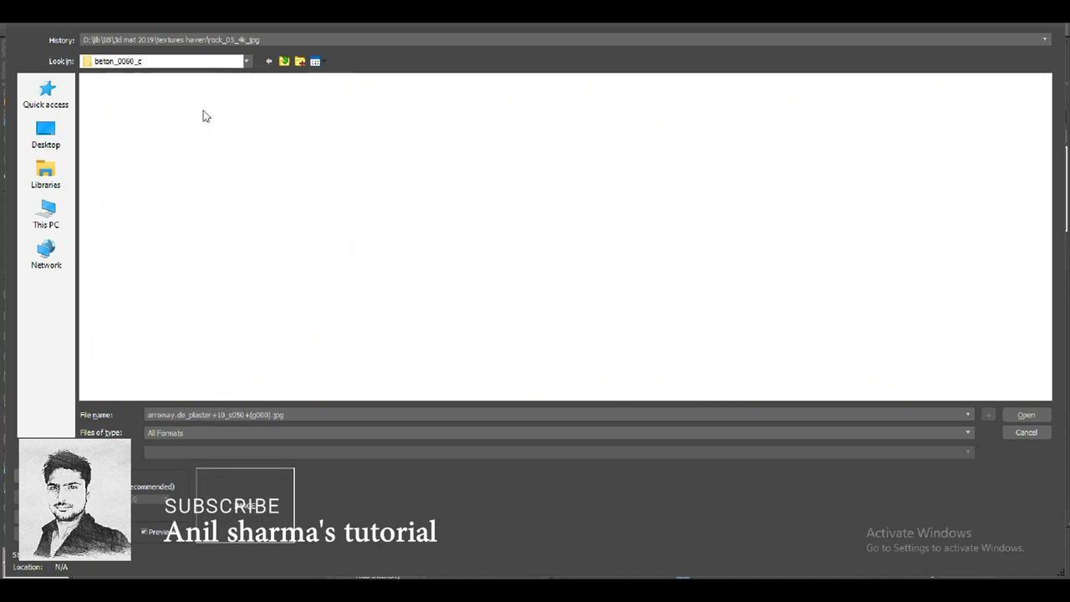
- Load beton_0060_c.jpg as the diffuse map, show it shaded in the viewport, and close the editor
{"action": "right_click", "coordinate": [127, 125]}
{"action": "left_click", "coordinate": [157, 126]}
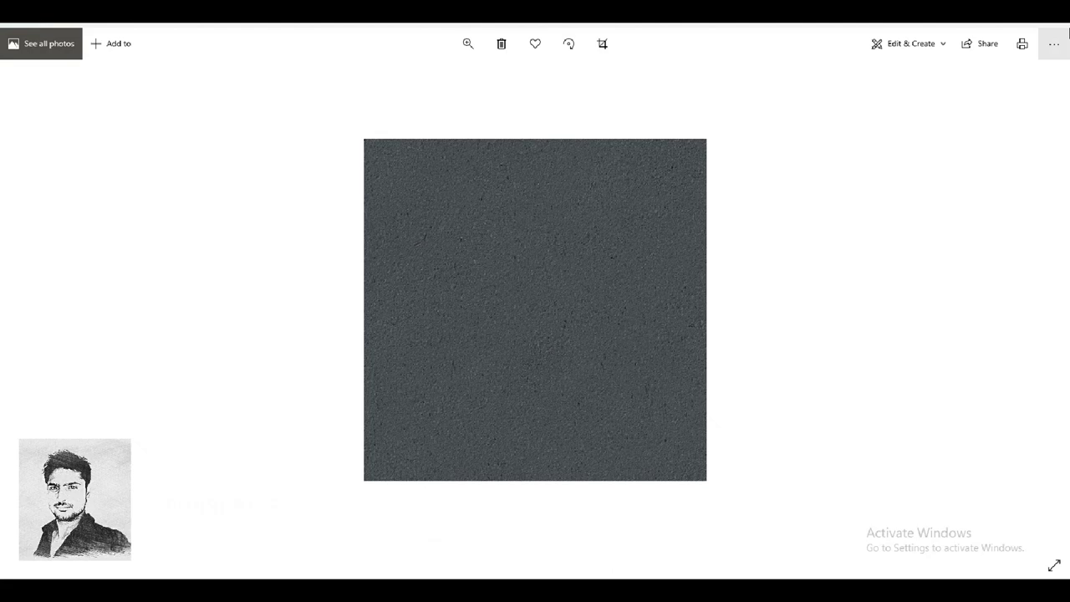
{"action": "left_click", "coordinate": [1055, 42]}
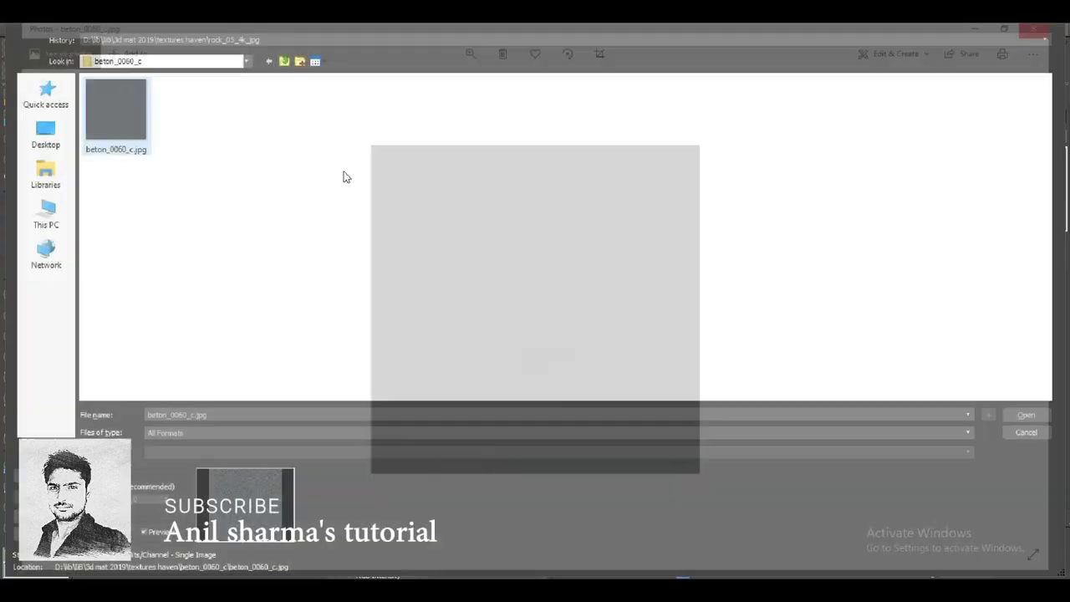
{"action": "double_click", "coordinate": [120, 112]}
{"action": "left_click", "coordinate": [493, 270]}
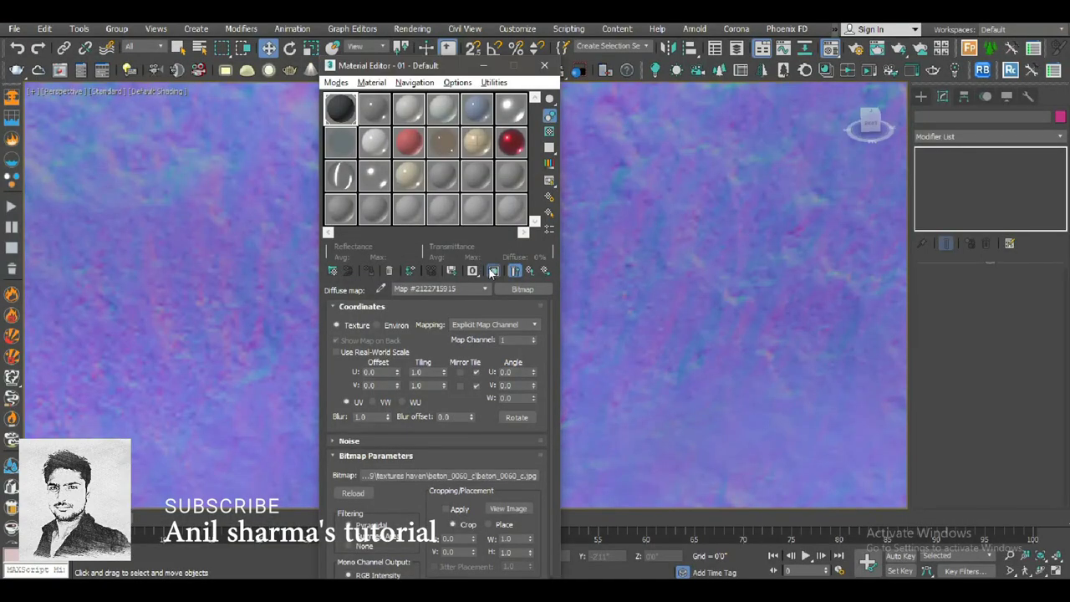
{"action": "left_click", "coordinate": [544, 65]}
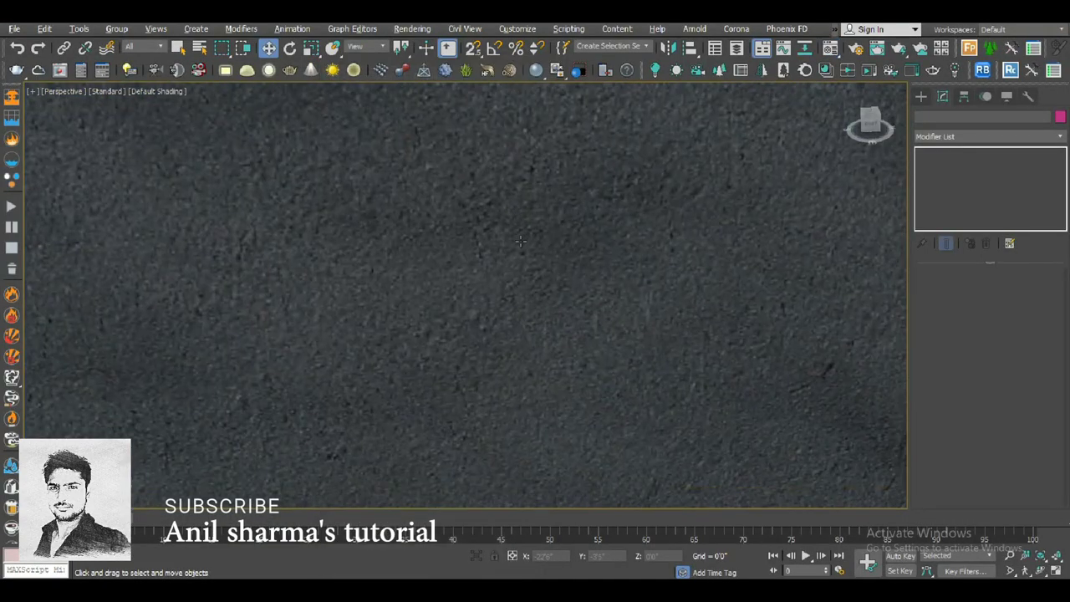
{"action": "scroll", "coordinate": [643, 256], "scroll_direction": "down", "scroll_amount": 5}
{"action": "scroll", "coordinate": [644, 255], "scroll_direction": "up", "scroll_amount": 1}
{"action": "scroll", "coordinate": [644, 255], "scroll_direction": "down", "scroll_amount": 3}
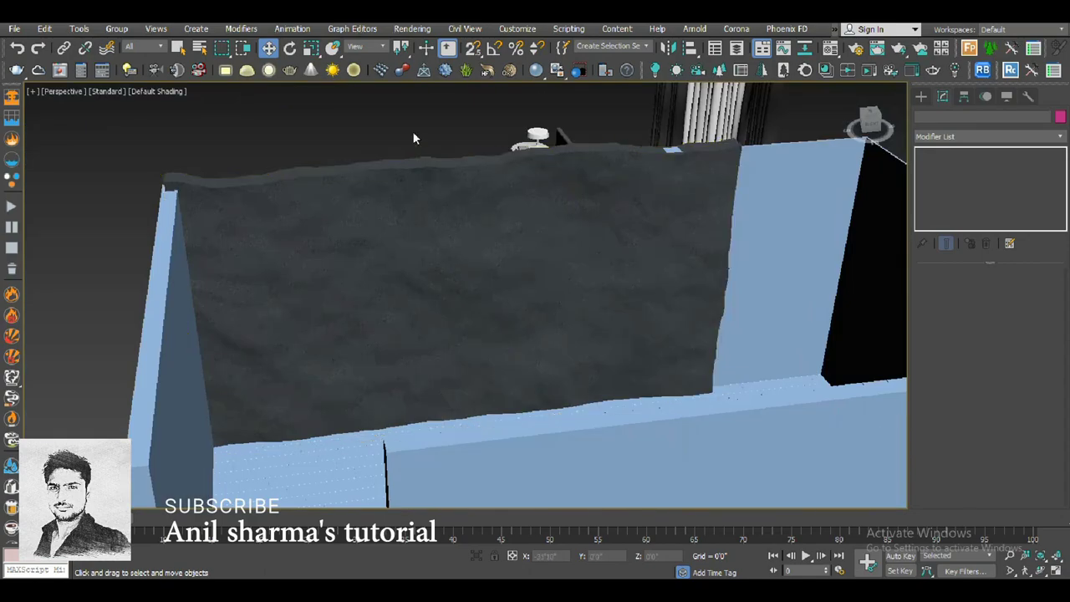
- With the stone wall selected, turn material slot 2 into a VRayMtl
{"action": "middle_click_drag", "start_coordinate": [412, 137], "coordinate": [294, 310], "text": "alt"}
{"action": "left_click", "coordinate": [447, 267]}
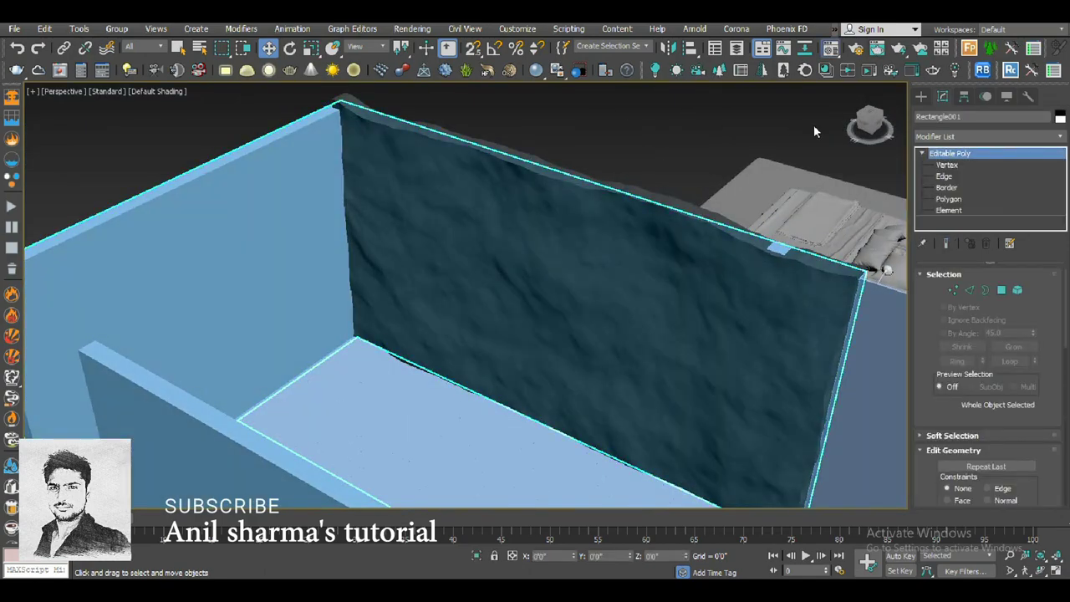
{"action": "key", "text": "m"}
{"action": "left_click", "coordinate": [376, 108]}
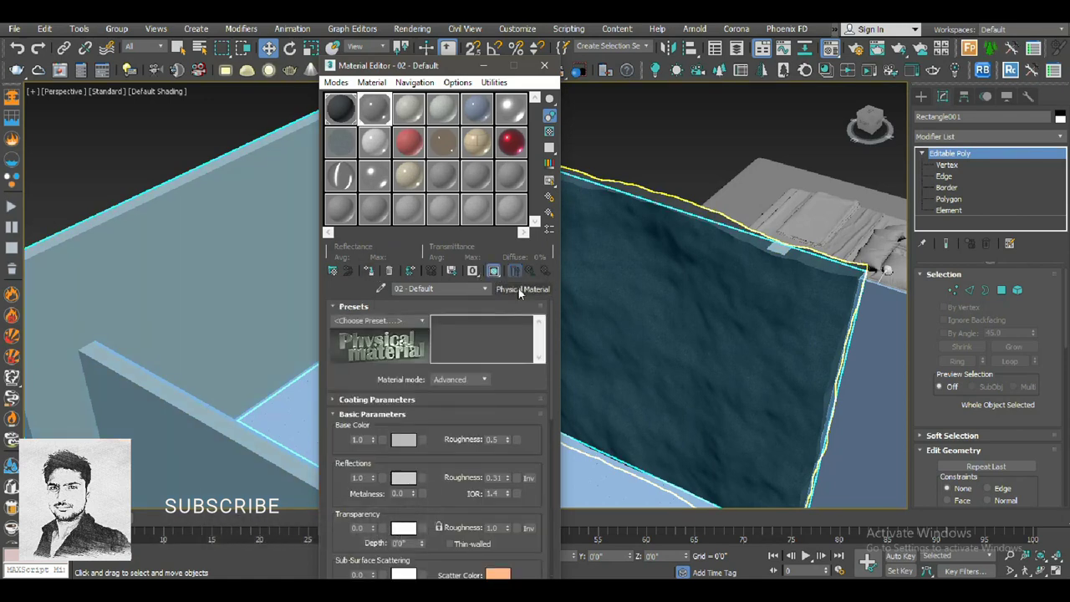
{"action": "left_click", "coordinate": [522, 288]}
{"action": "left_click", "coordinate": [436, 312]}
{"action": "scroll", "coordinate": [439, 351], "scroll_direction": "down", "scroll_amount": 2}
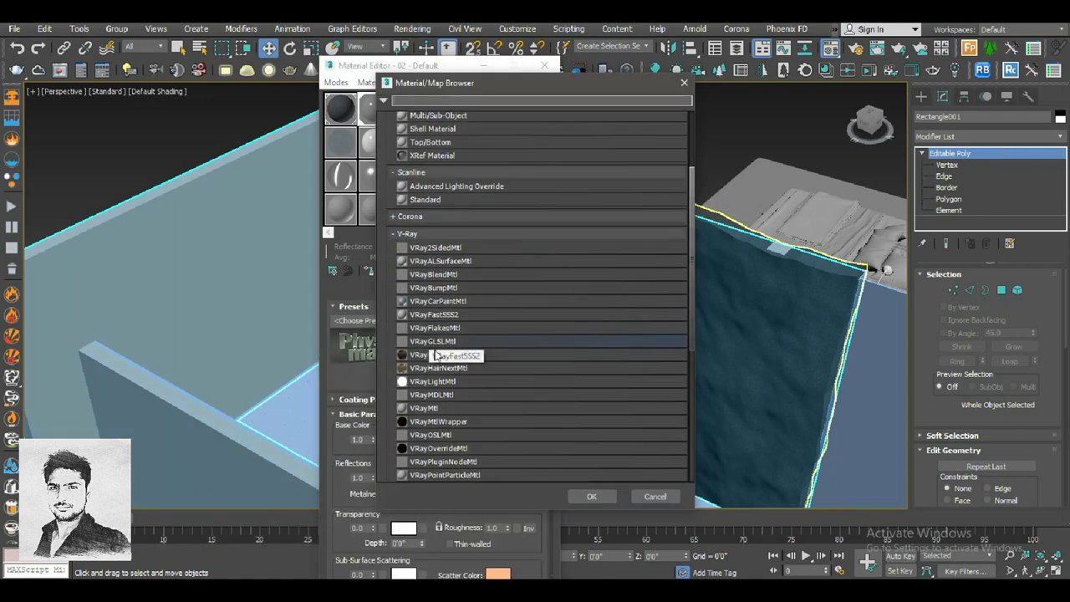
{"action": "double_click", "coordinate": [443, 397]}
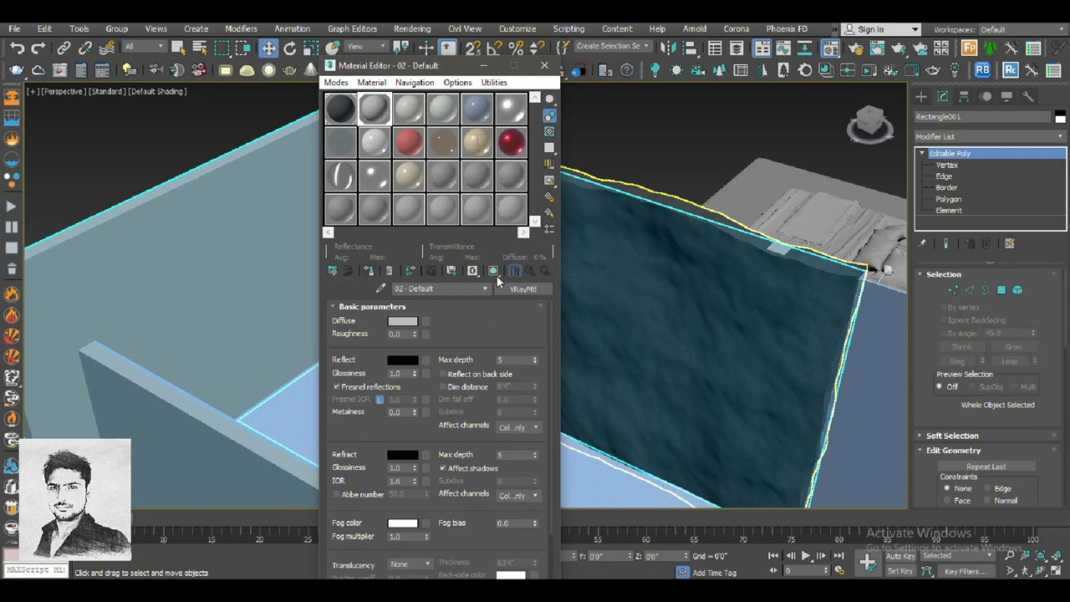
- Set its diffuse to pure white and add a pure white VRayColor diffuse map
{"action": "left_click", "coordinate": [402, 320]}
{"action": "left_click_drag", "start_coordinate": [389, 152], "coordinate": [378, 196]}
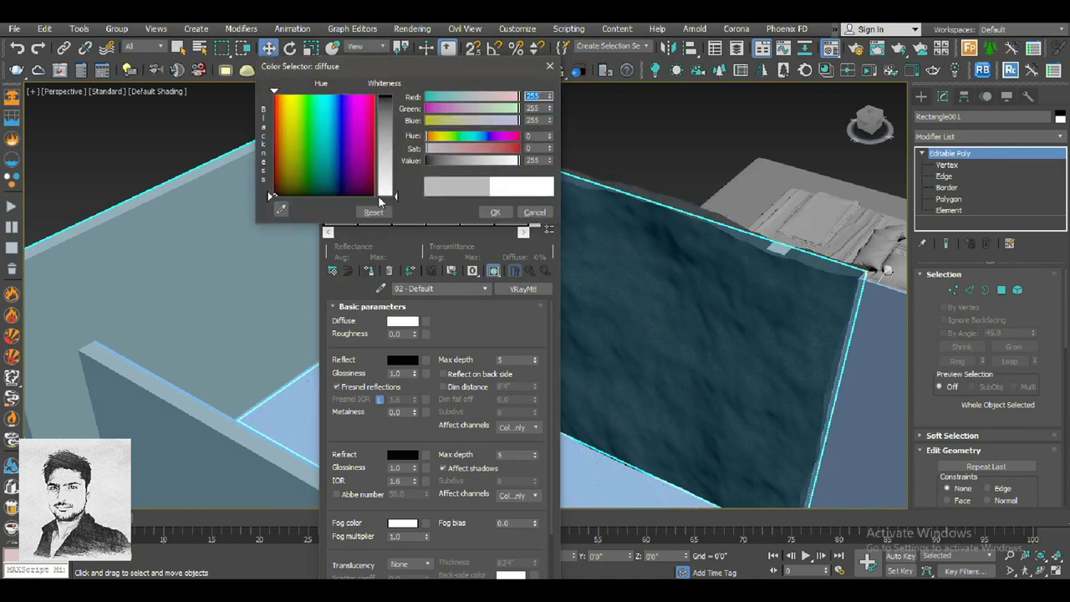
{"action": "left_click", "coordinate": [495, 213]}
{"action": "left_click", "coordinate": [430, 323]}
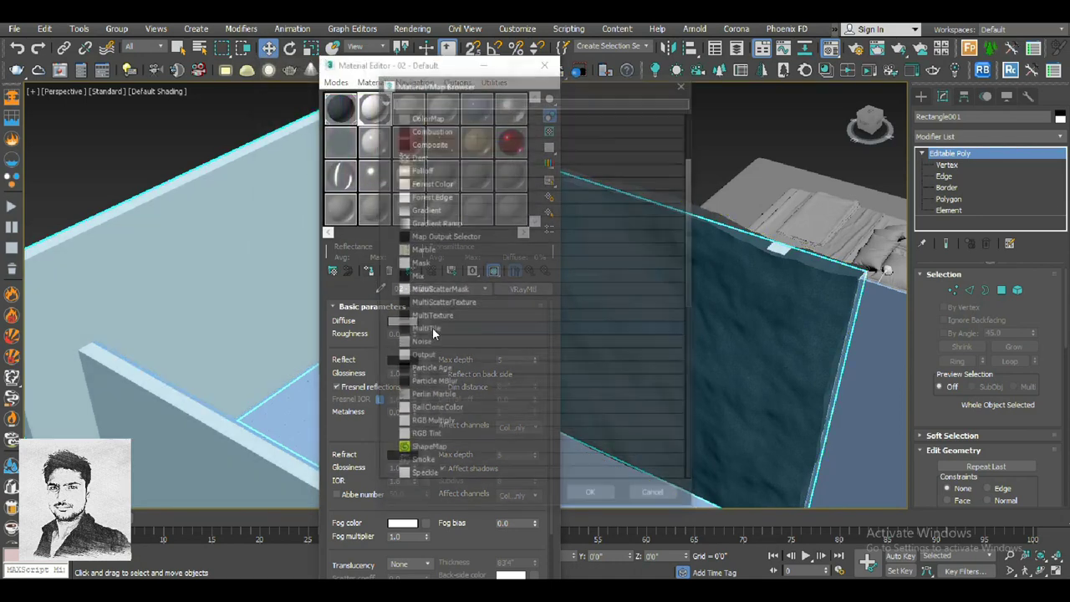
{"action": "left_click", "coordinate": [415, 135]}
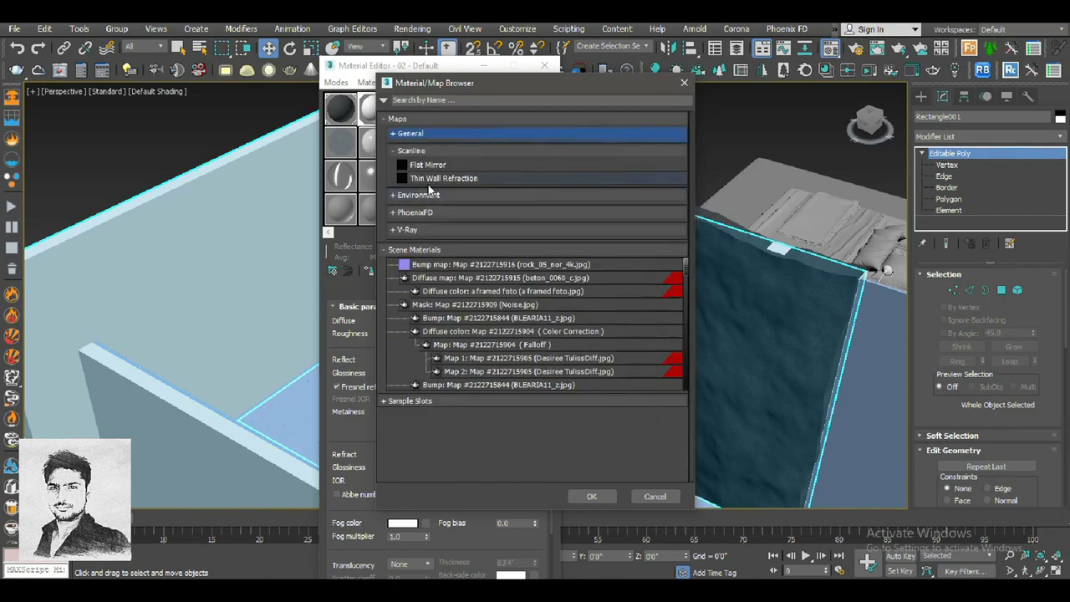
{"action": "left_click", "coordinate": [424, 229]}
{"action": "double_click", "coordinate": [443, 258]}
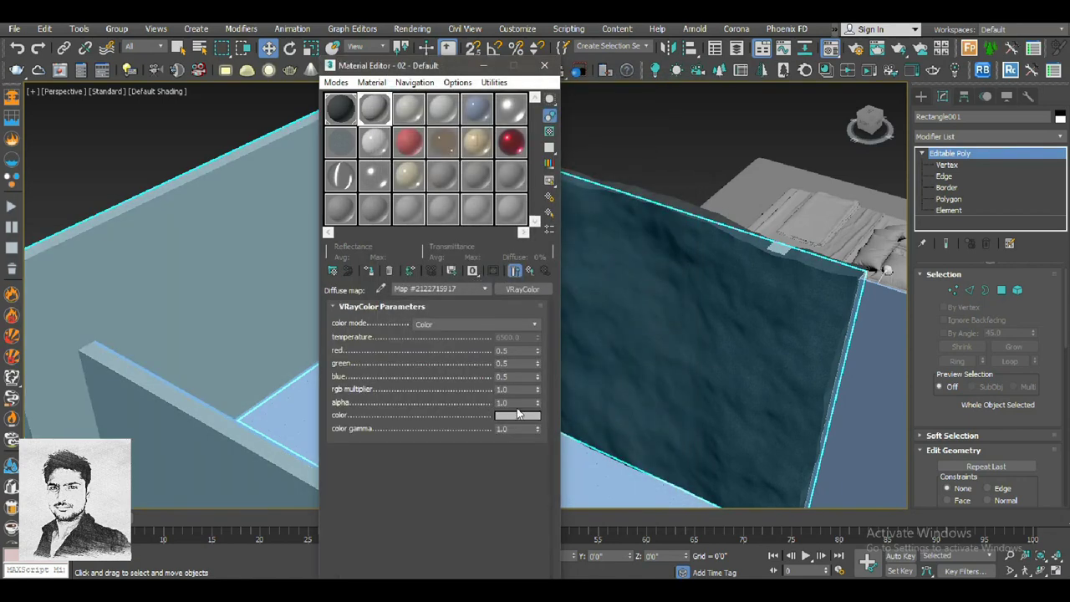
{"action": "left_click", "coordinate": [520, 418]}
{"action": "left_click_drag", "start_coordinate": [472, 117], "coordinate": [472, 90]}
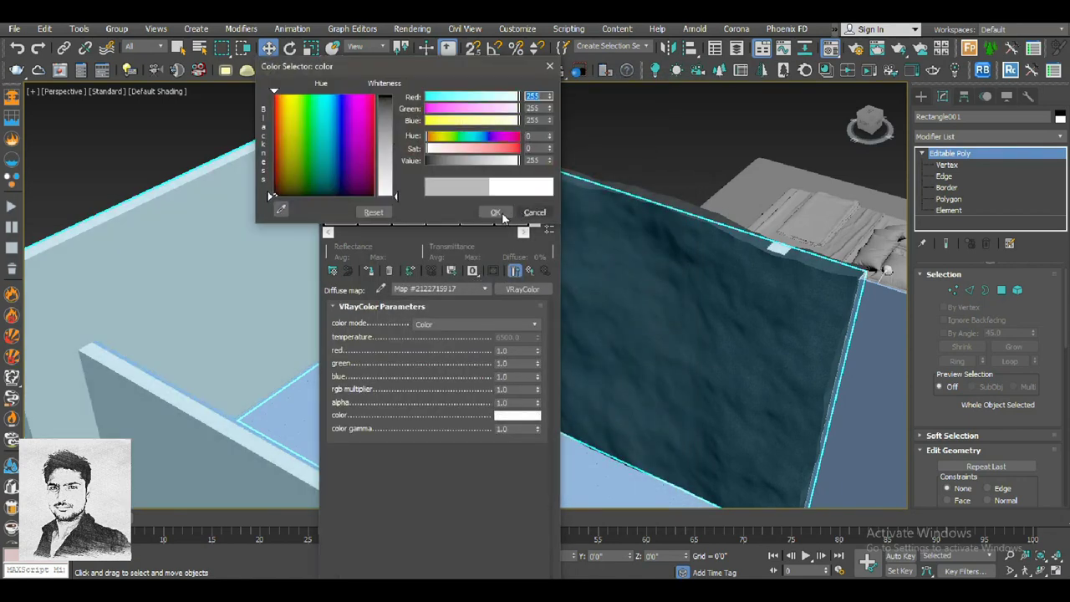
{"action": "left_click", "coordinate": [494, 213]}
- Apply the third material slot to the floor and make it a VRayMtl
{"action": "left_click", "coordinate": [545, 65]}
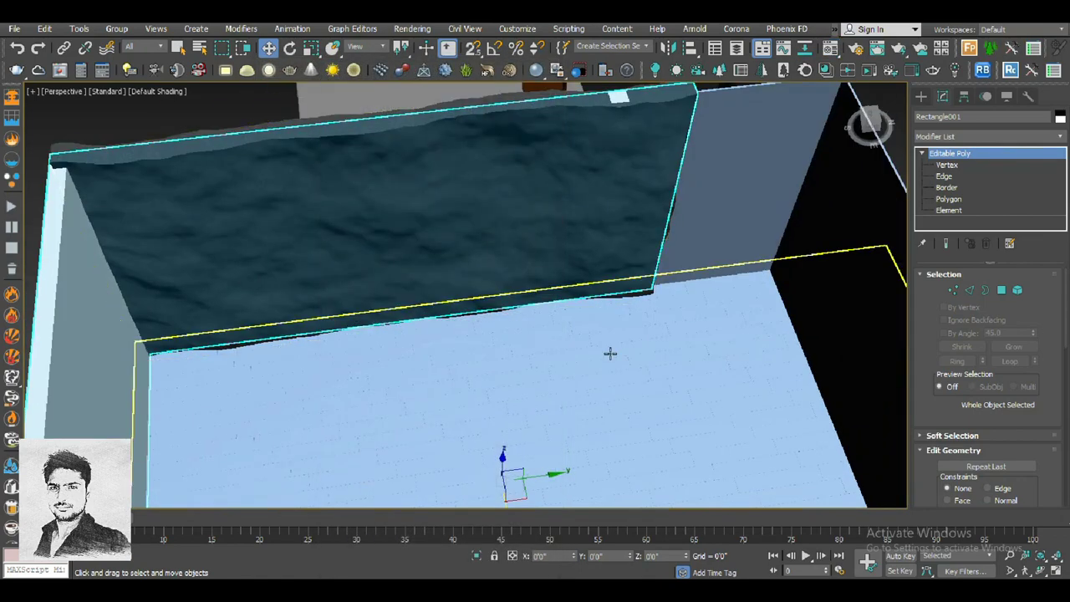
{"action": "left_click", "coordinate": [813, 113]}
{"action": "key", "text": "m"}
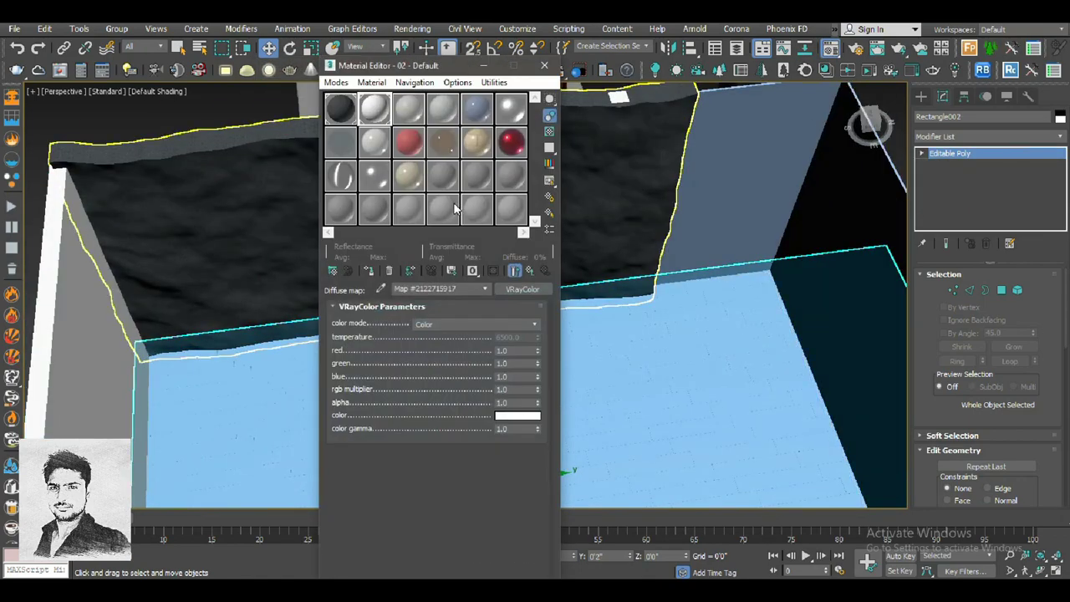
{"action": "left_click", "coordinate": [374, 107]}
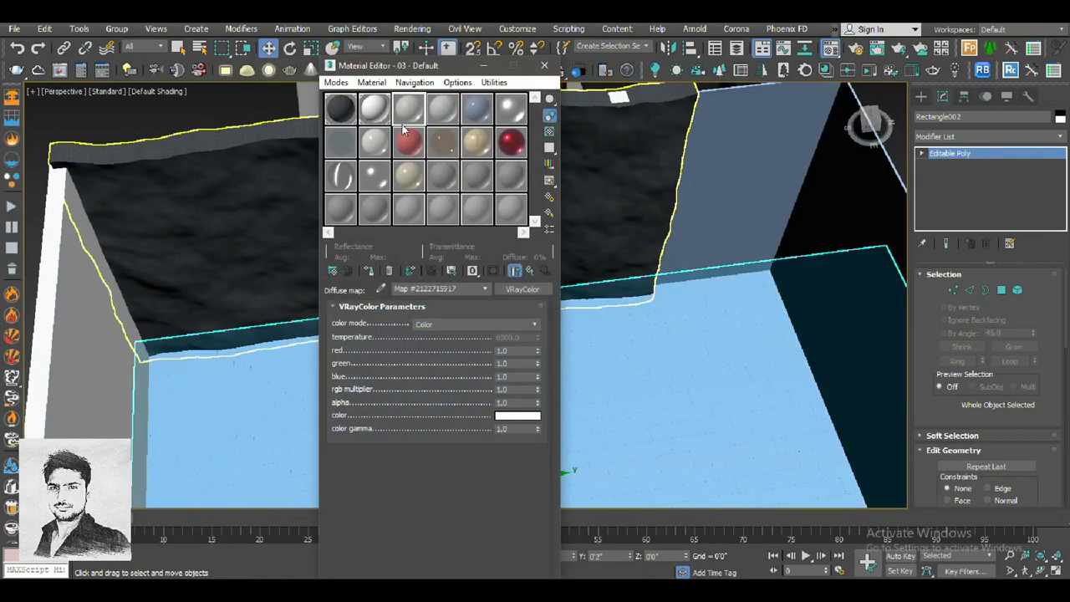
{"action": "left_click", "coordinate": [369, 271]}
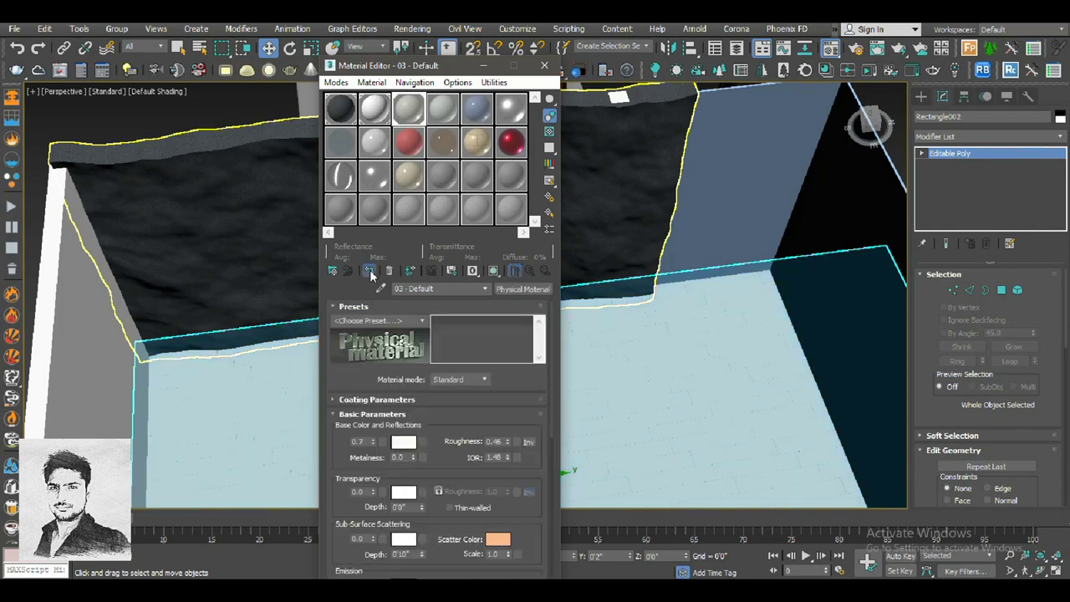
{"action": "left_click", "coordinate": [523, 290]}
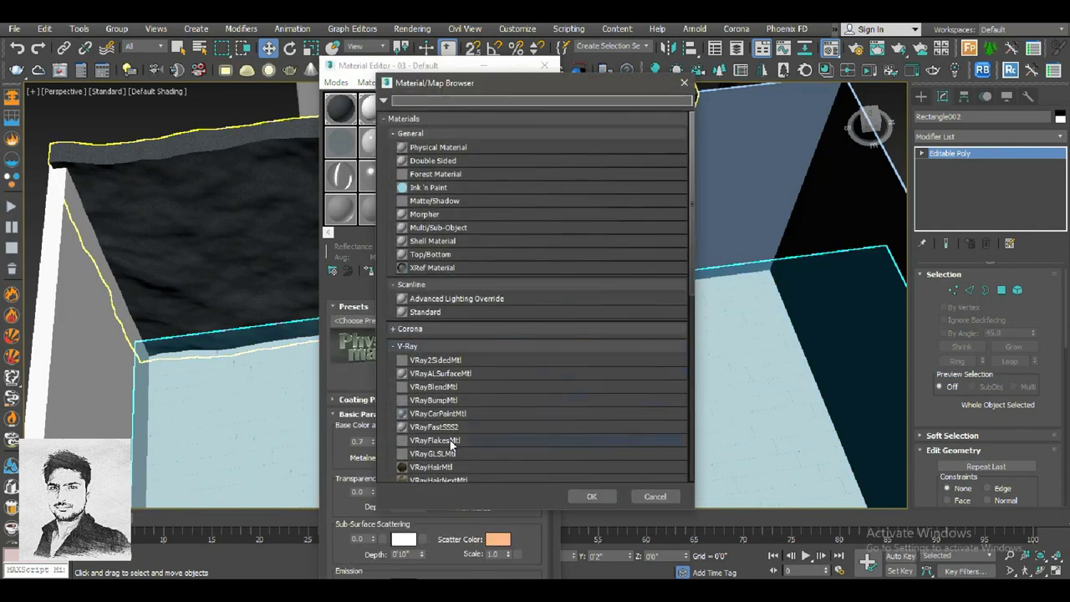
{"action": "scroll", "coordinate": [449, 440], "scroll_direction": "down", "scroll_amount": 3}
{"action": "double_click", "coordinate": [439, 424]}
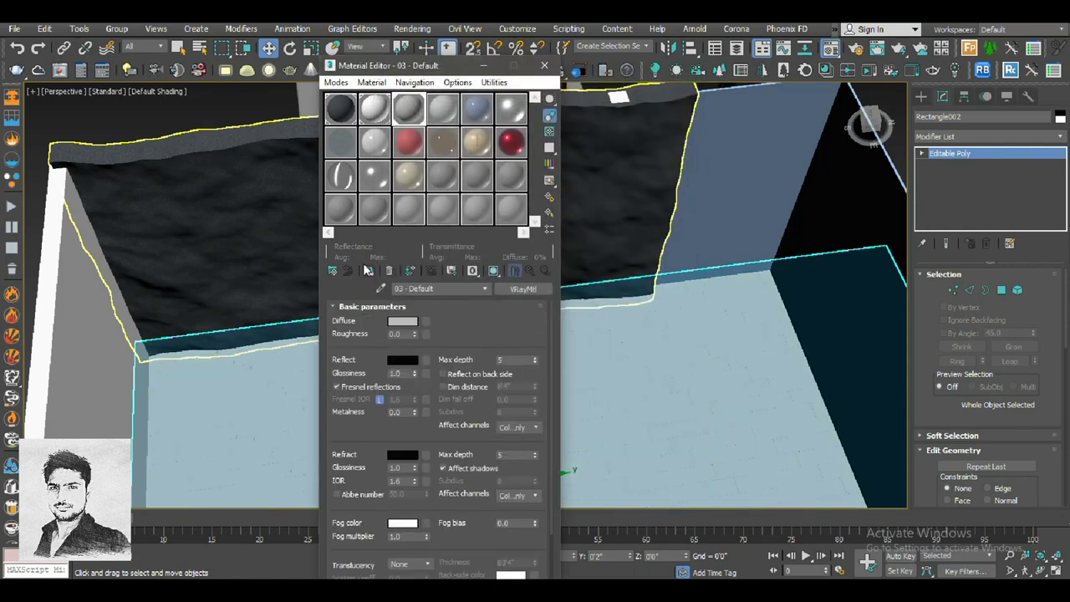
- Add a MultiTexture map to the floor material's diffuse channel
{"action": "left_click", "coordinate": [425, 320]}
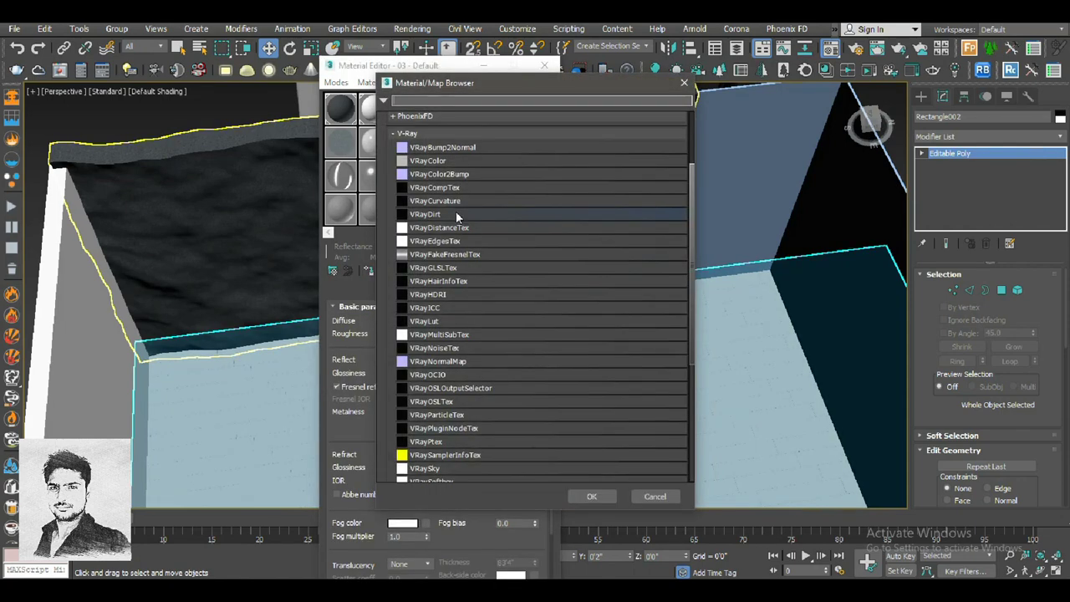
{"action": "left_click", "coordinate": [654, 496]}
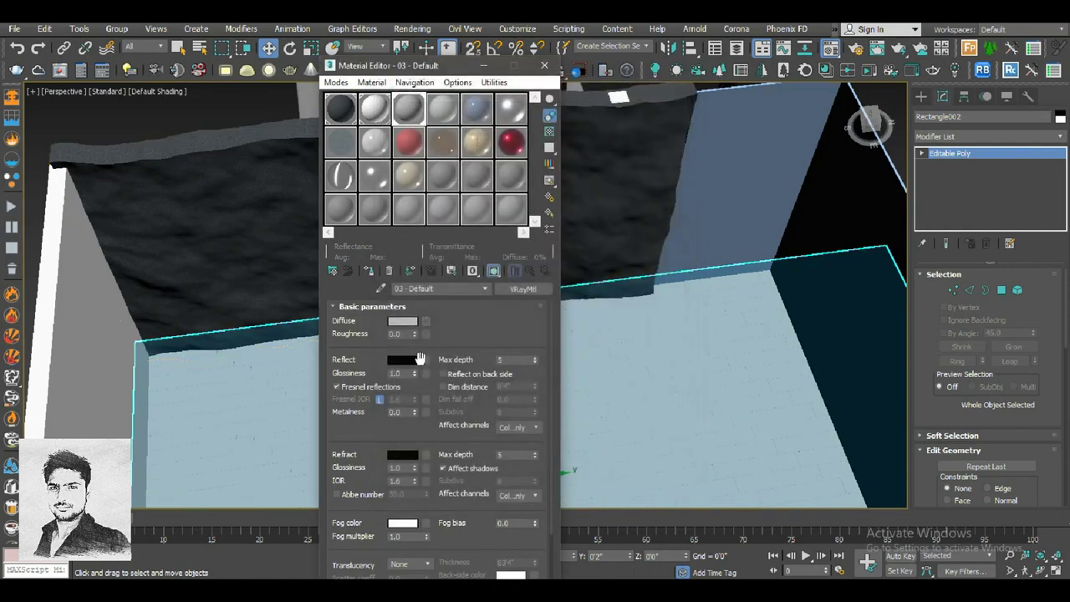
{"action": "left_click", "coordinate": [425, 324]}
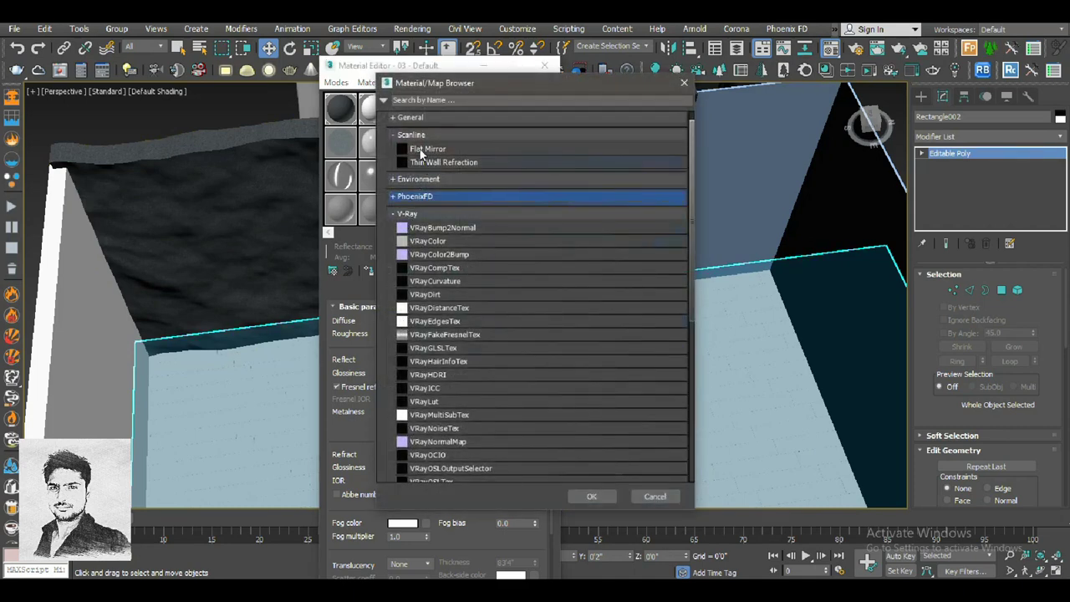
{"action": "left_click", "coordinate": [413, 120]}
{"action": "double_click", "coordinate": [435, 412]}
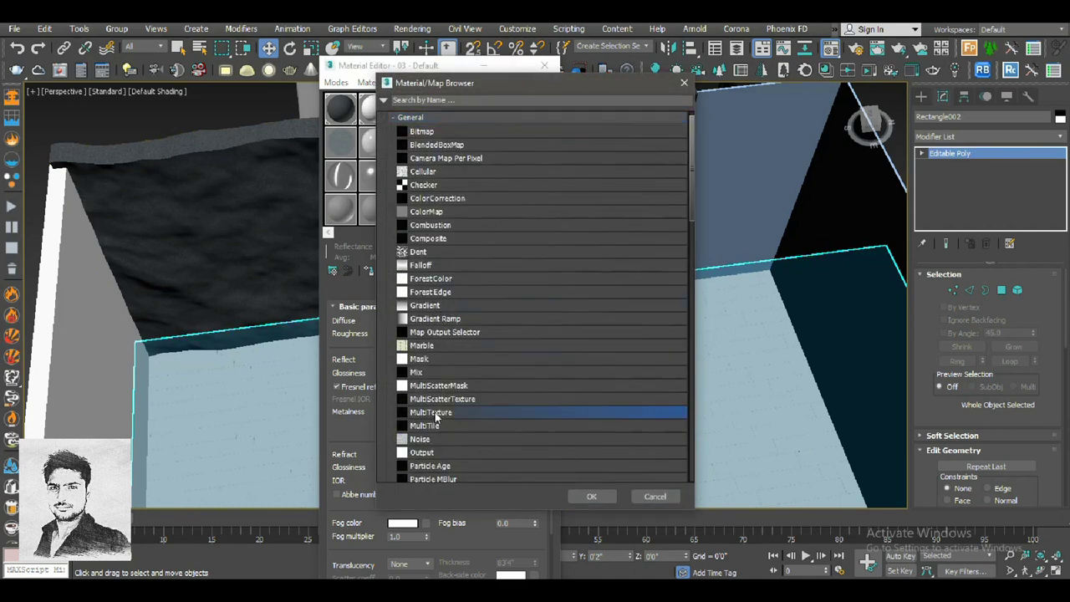
- Load texture0–texture7 from the wood wall dark folder into the MultiTexture
{"action": "left_click", "coordinate": [371, 337]}
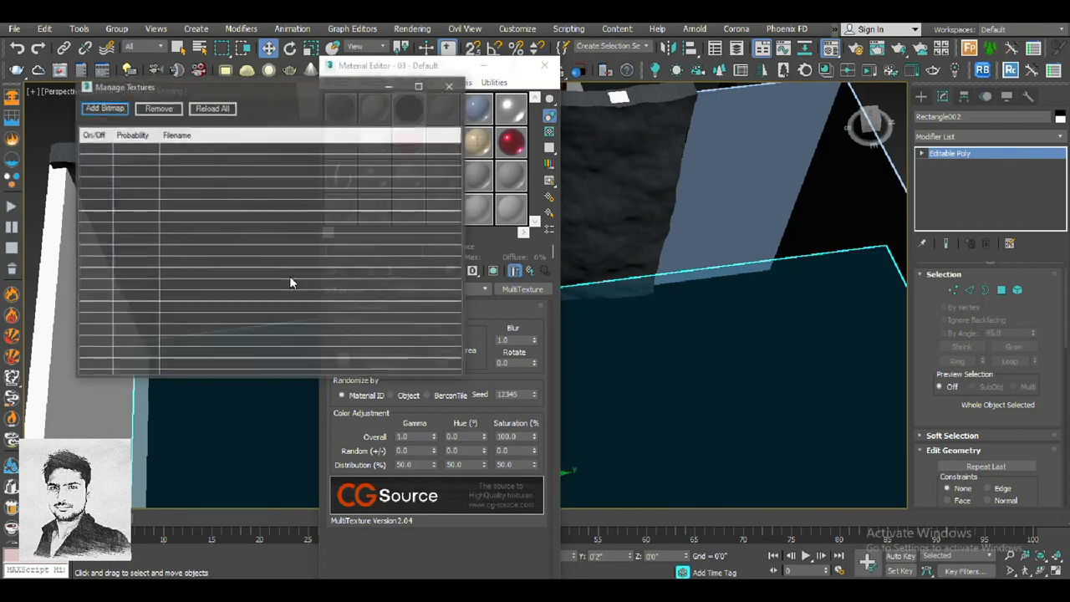
{"action": "left_click", "coordinate": [105, 106]}
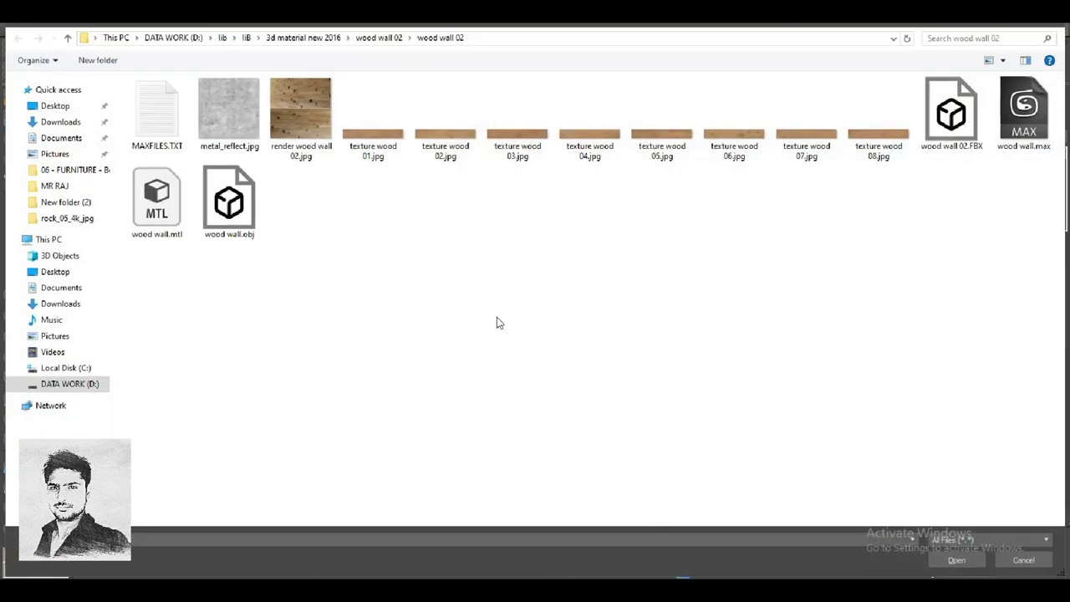
{"action": "key", "text": "BackSpace"}
{"action": "key", "text": "BackSpace"}
{"action": "double_click", "coordinate": [300, 280]}
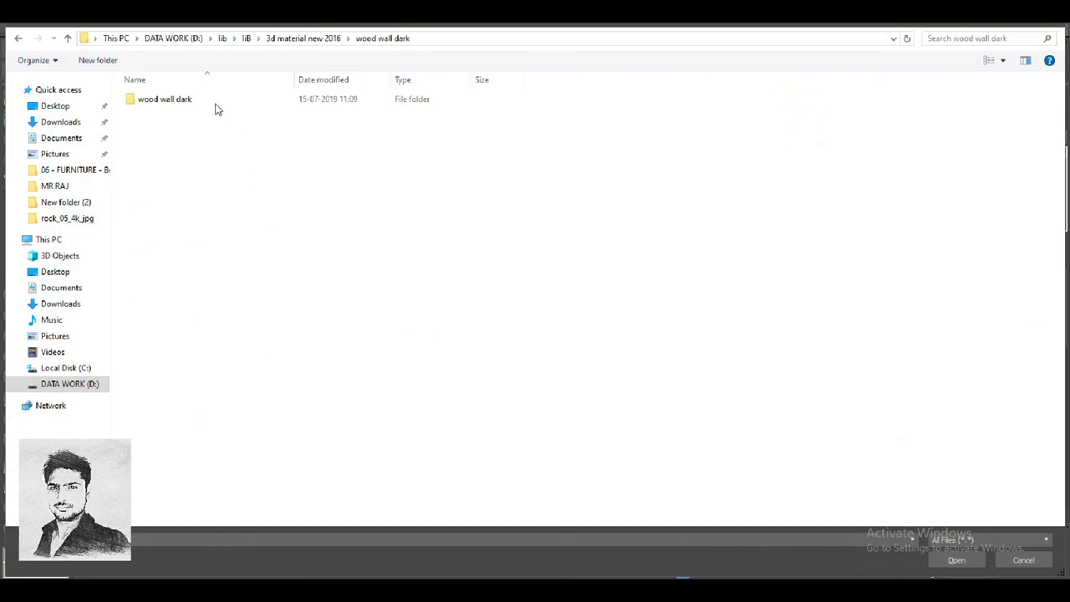
{"action": "double_click", "coordinate": [215, 104]}
{"action": "left_click", "coordinate": [374, 126]}
{"action": "left_click", "coordinate": [877, 142], "text": "shift"}
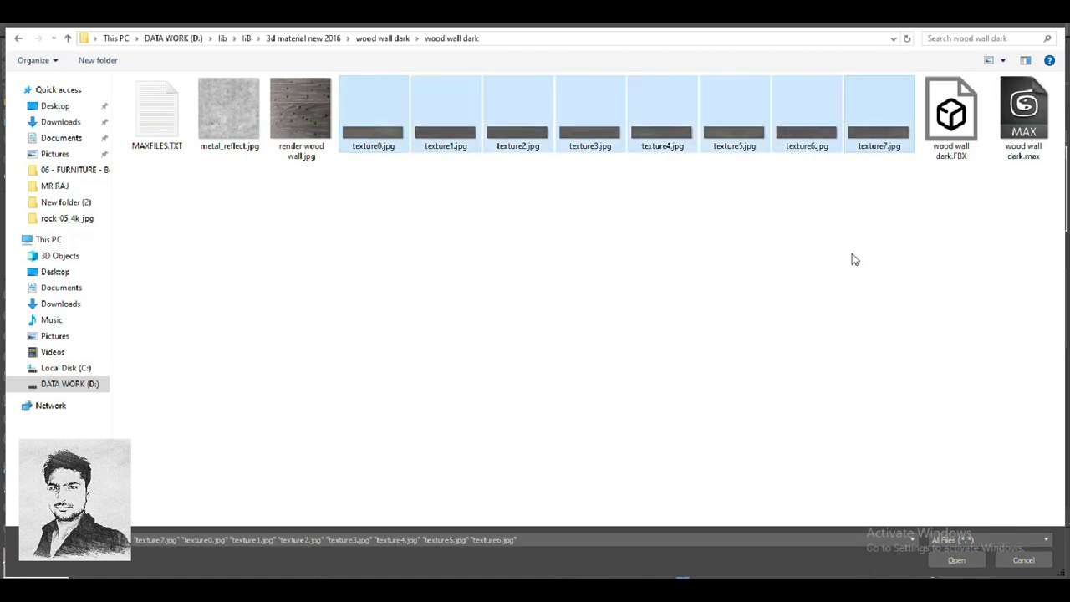
{"action": "left_click", "coordinate": [956, 561]}
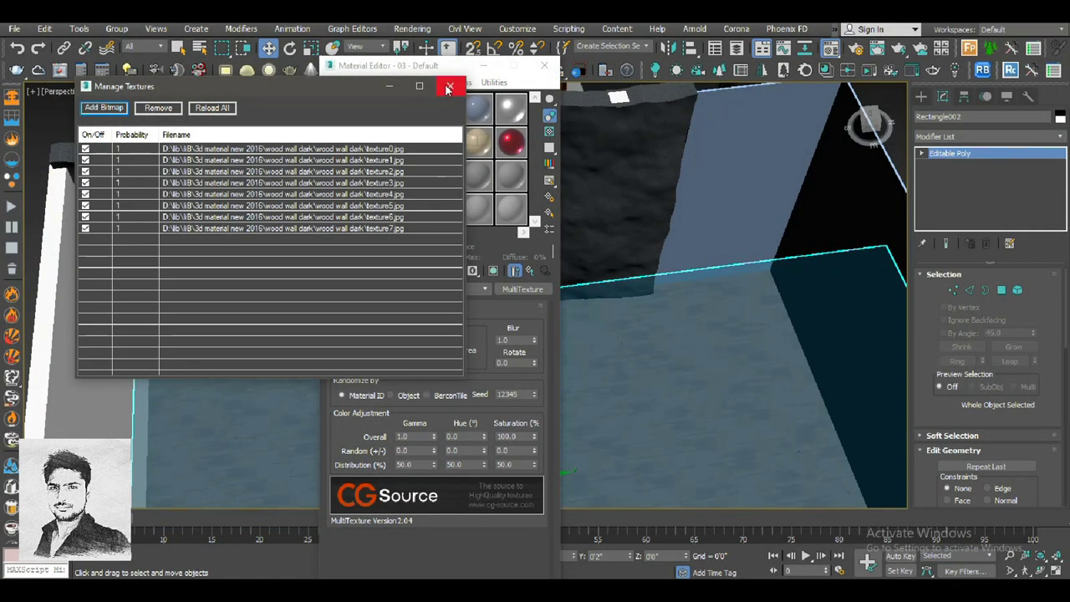
{"action": "left_click", "coordinate": [448, 87]}
{"action": "scroll", "coordinate": [667, 361], "scroll_direction": "up", "scroll_amount": 5}
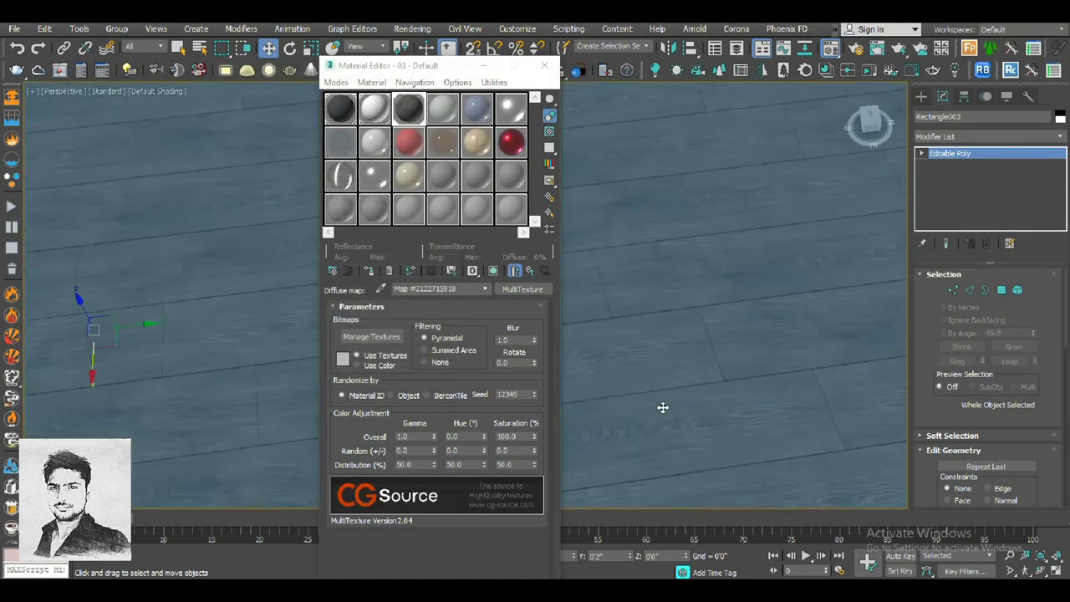
{"action": "left_click", "coordinate": [518, 270]}
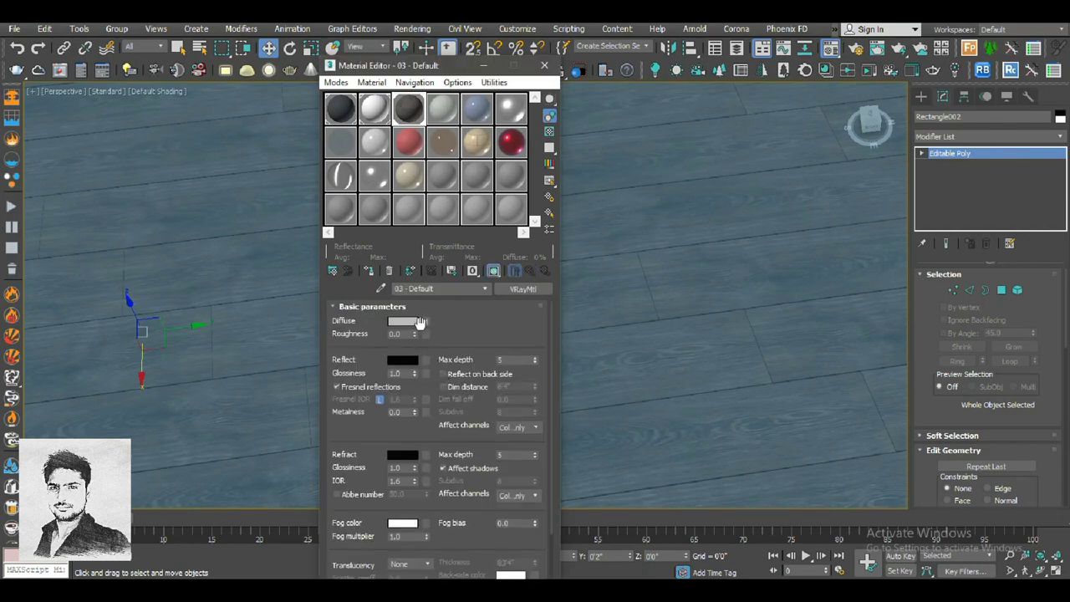
- Load metal_reflect.jpg as the reflect bitmap and preview the material enlarged on a checker background
{"action": "left_click", "coordinate": [424, 359]}
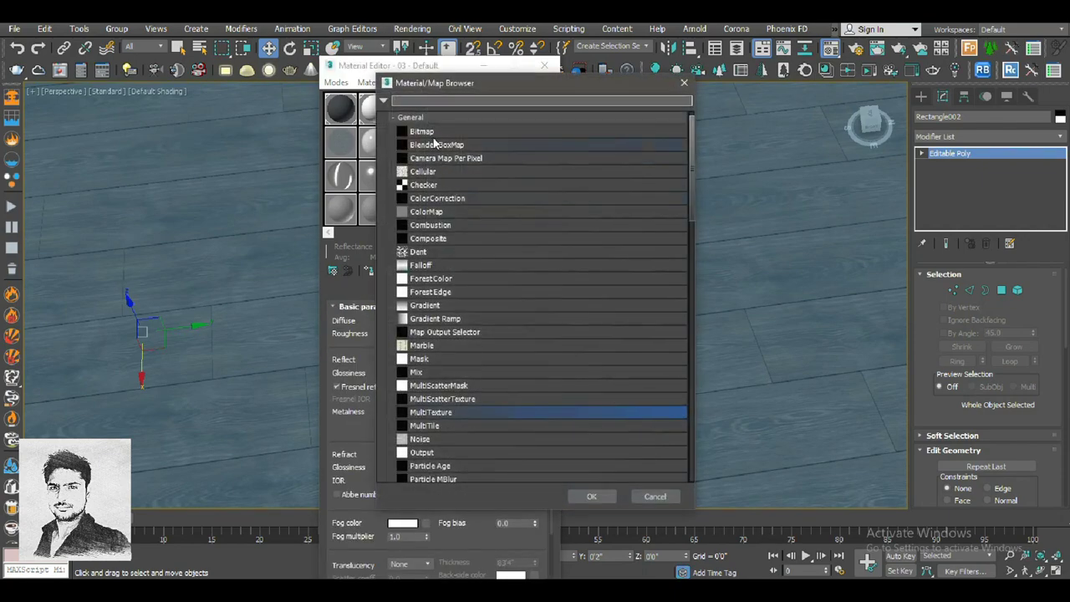
{"action": "double_click", "coordinate": [452, 131]}
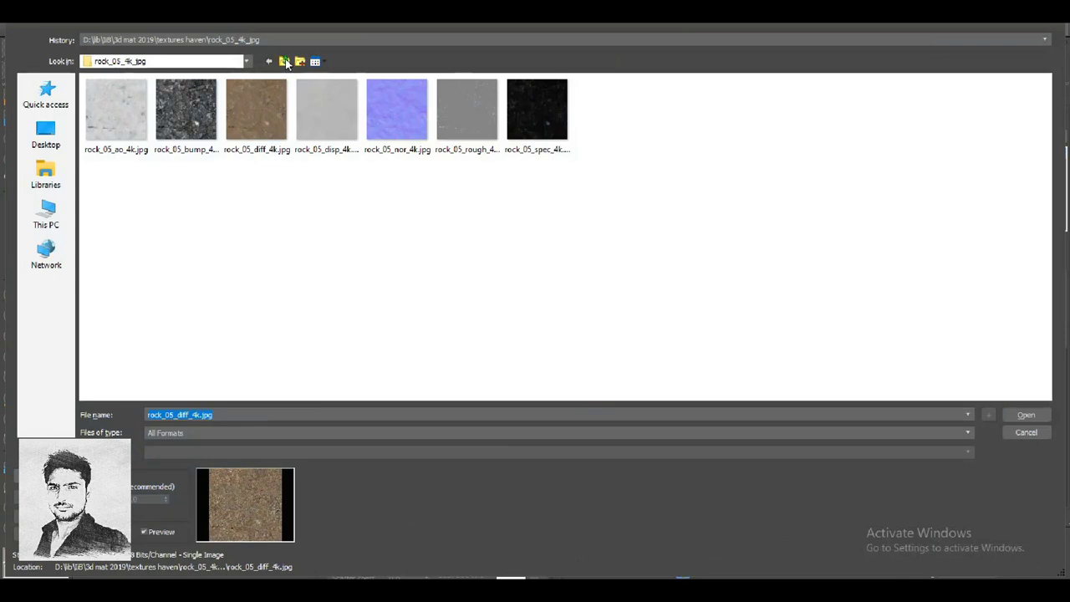
{"action": "left_click", "coordinate": [284, 62]}
{"action": "left_click", "coordinate": [284, 61]}
{"action": "double_click", "coordinate": [255, 108]}
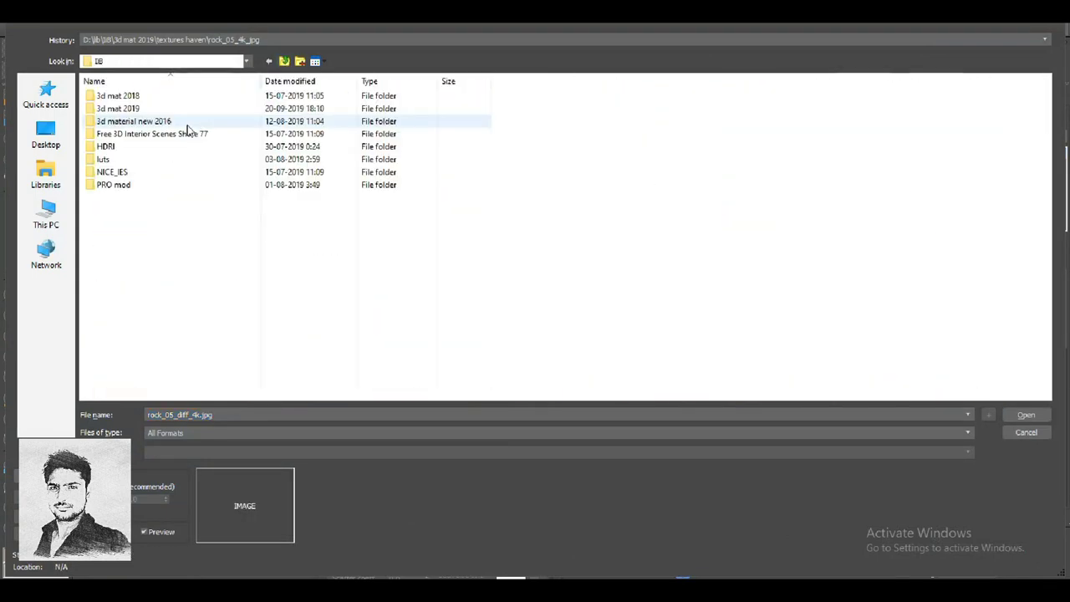
{"action": "double_click", "coordinate": [187, 126]}
{"action": "scroll", "coordinate": [259, 231], "scroll_direction": "down", "scroll_amount": 3}
{"action": "scroll", "coordinate": [259, 231], "scroll_direction": "up", "scroll_amount": 3}
{"action": "double_click", "coordinate": [257, 217]}
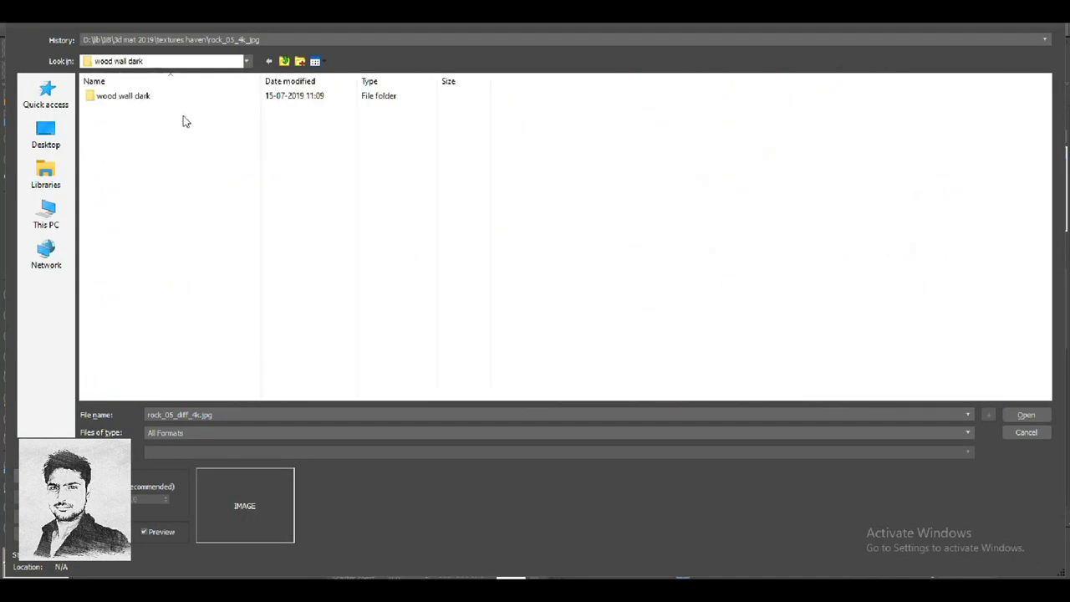
{"action": "double_click", "coordinate": [134, 97]}
{"action": "double_click", "coordinate": [112, 112]}
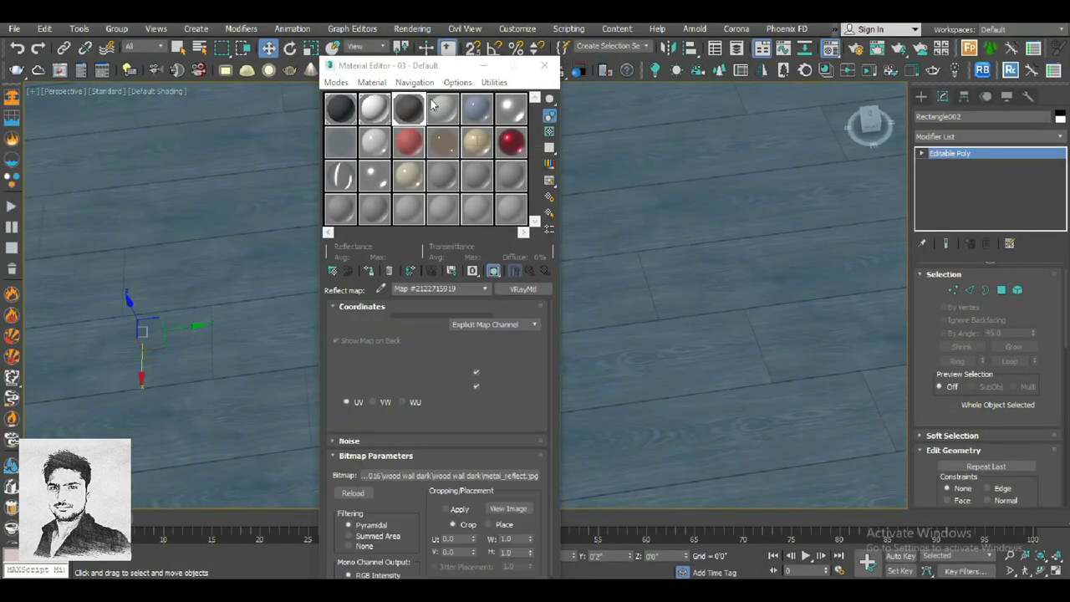
{"action": "double_click", "coordinate": [408, 107]}
{"action": "left_click", "coordinate": [549, 131]}
- Set reflection glossiness to 0.85 and unlock Fresnel IOR, setting it to 3
{"action": "mouse_move", "coordinate": [451, 66]}
{"action": "left_mouse_down"}
{"action": "mouse_move", "coordinate": [757, 73]}
{"action": "mouse_move", "coordinate": [735, 63]}
{"action": "left_mouse_up"}
{"action": "left_click", "coordinate": [798, 266]}
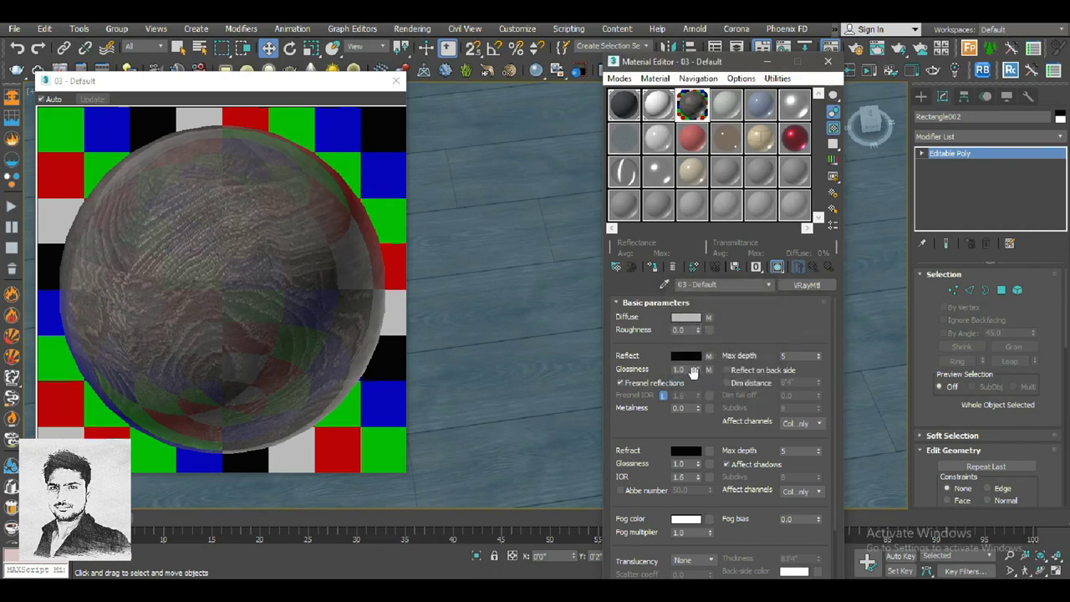
{"action": "double_click", "coordinate": [681, 370]}
{"action": "type", "text": "0.85"}
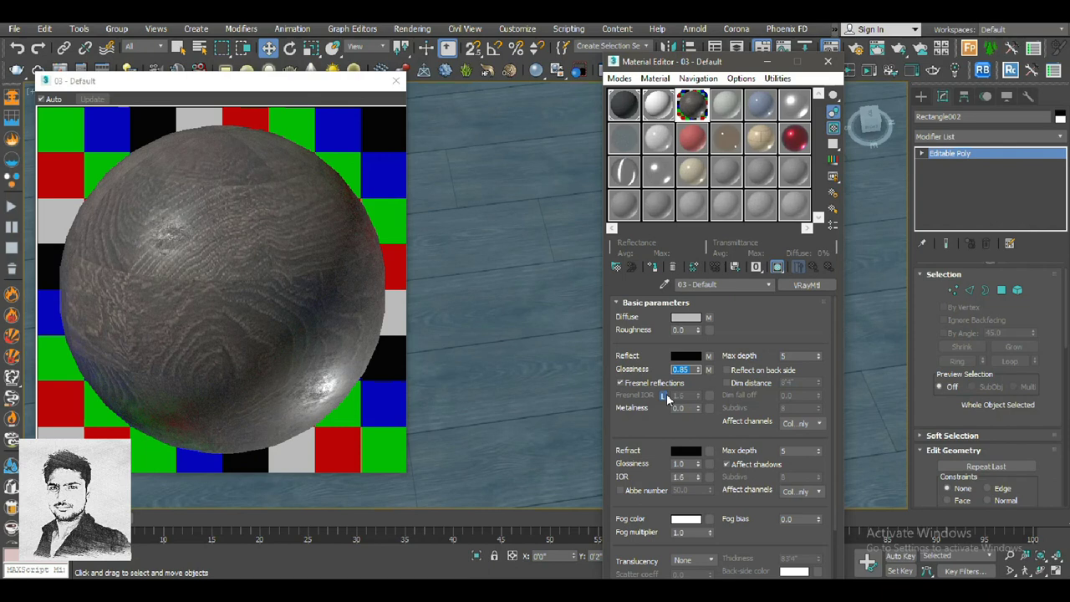
{"action": "left_click", "coordinate": [664, 396]}
{"action": "type", "text": "3"}
{"action": "key", "text": "Return"}
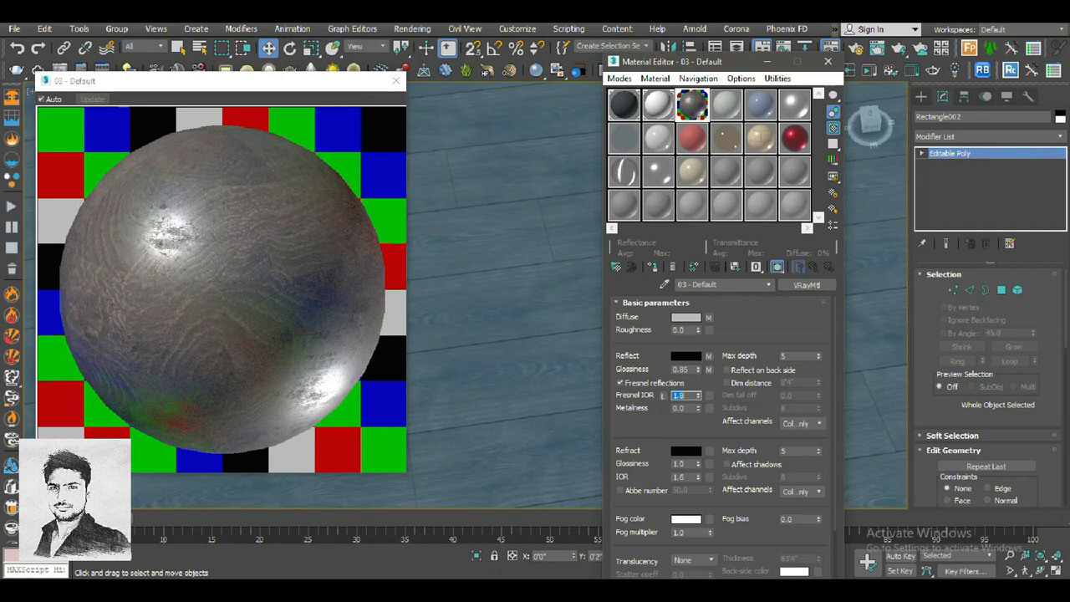
{"action": "key", "text": "Return"}
- Copy the metal_reflect.jpg reflect map into the bump channel at amount 15
{"action": "left_click", "coordinate": [640, 302]}
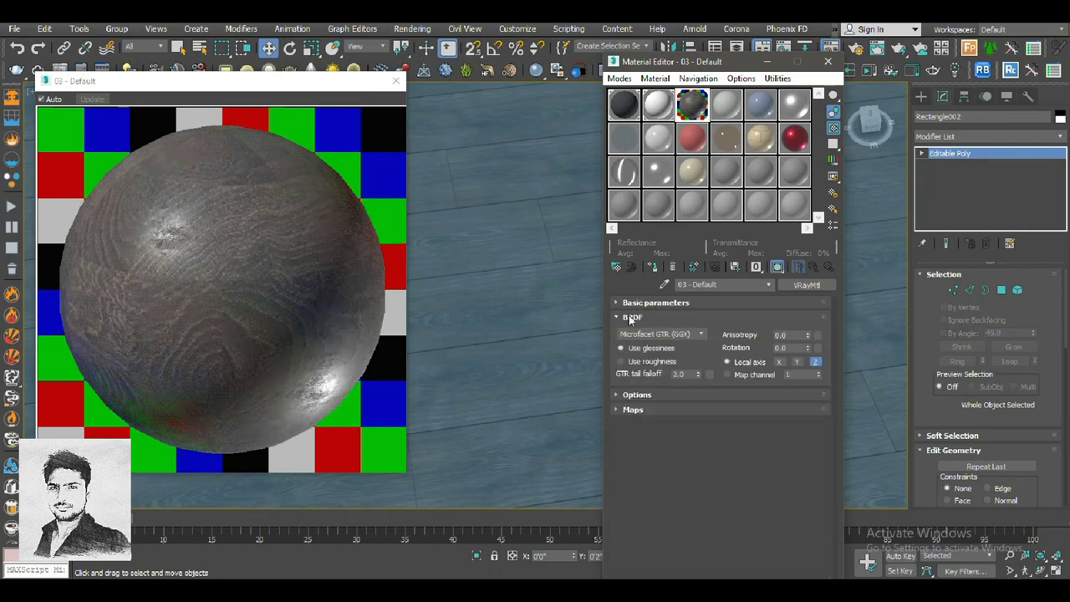
{"action": "left_click", "coordinate": [632, 317]}
{"action": "left_click", "coordinate": [633, 347]}
{"action": "left_click_drag", "start_coordinate": [764, 410], "coordinate": [777, 361]}
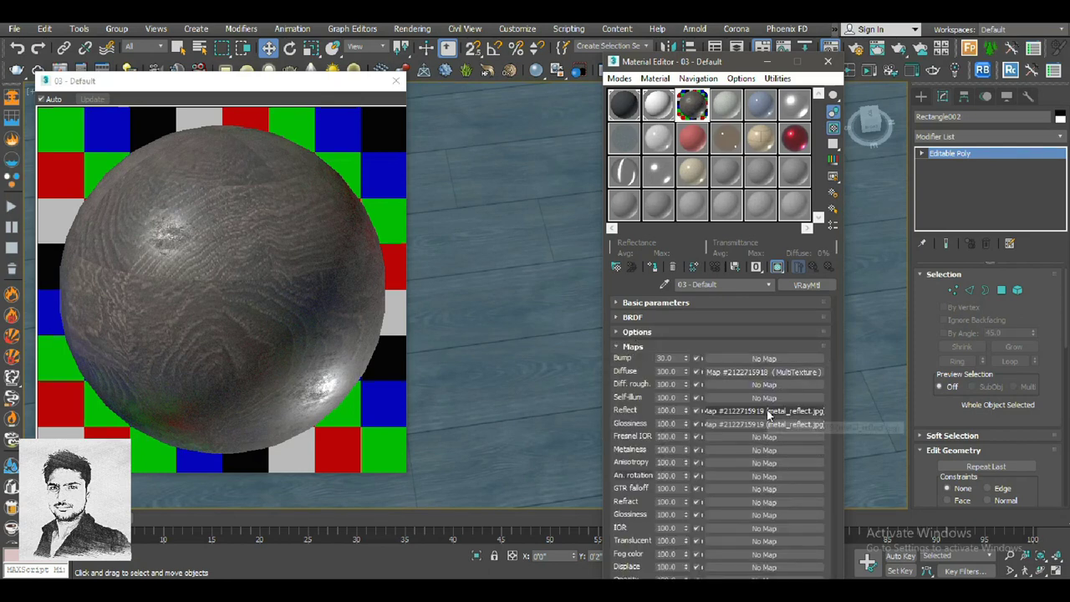
{"action": "left_click", "coordinate": [712, 382]}
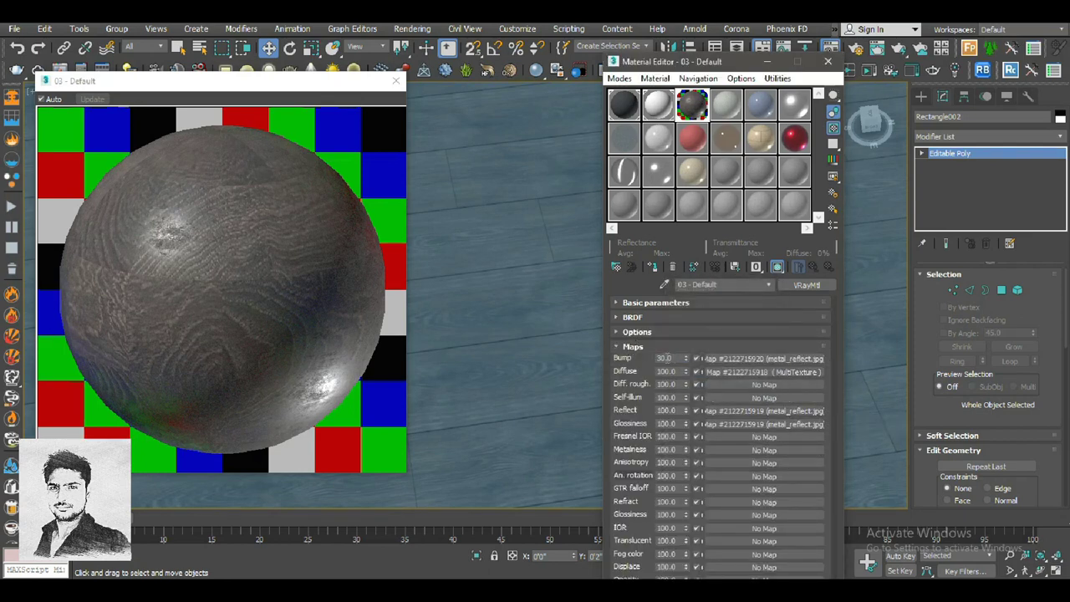
{"action": "type", "text": "15"}
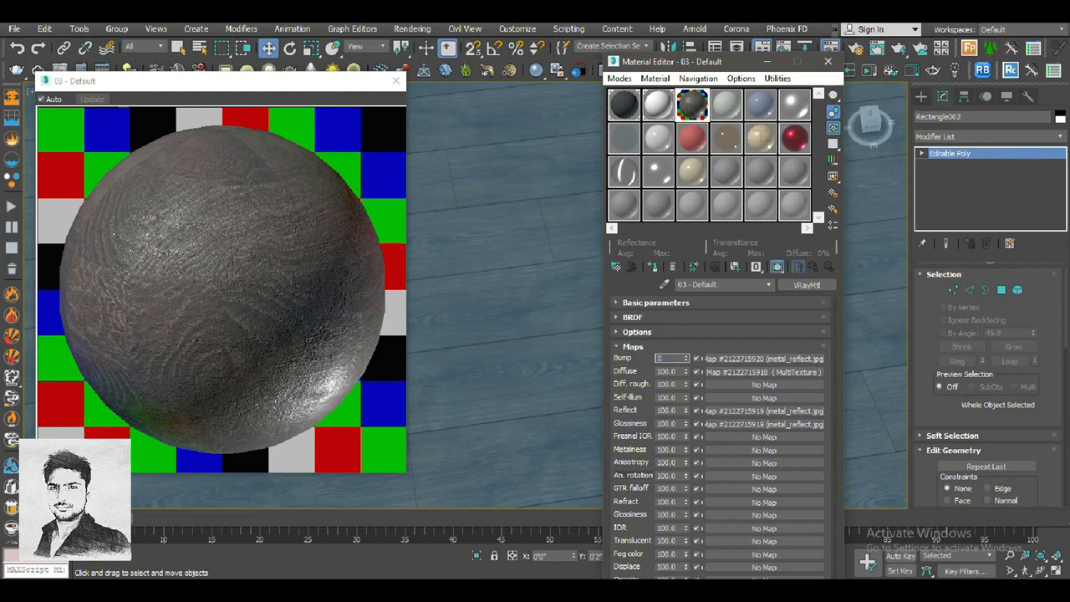
{"action": "key", "text": "Return"}
- Set the glossiness map amount to 50 and the reflect map amount to 75
{"action": "left_click", "coordinate": [668, 424]}
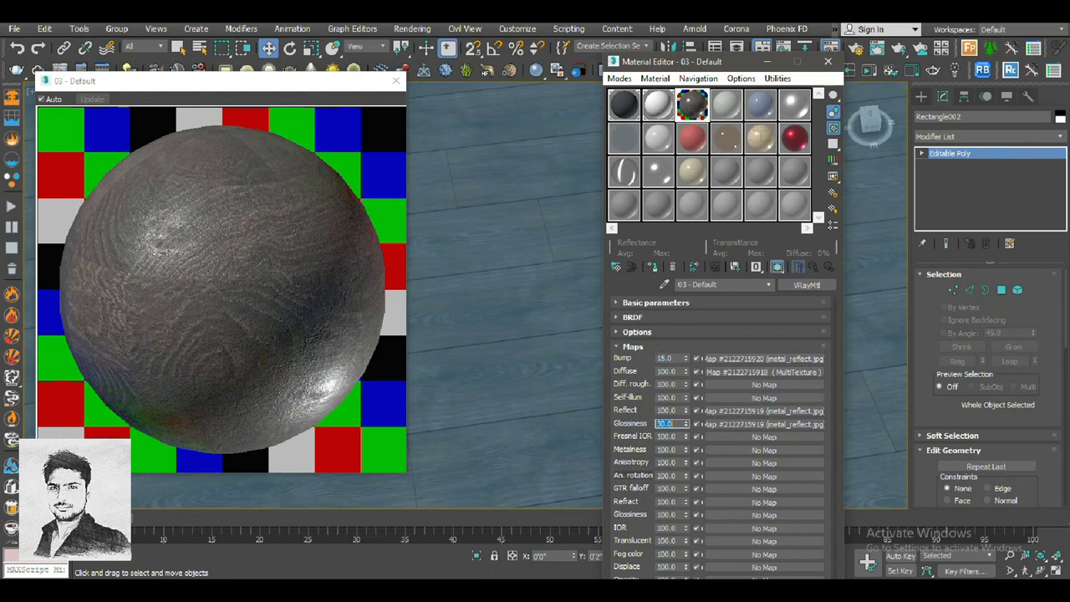
{"action": "left_click", "coordinate": [673, 410]}
{"action": "type", "text": "75"}
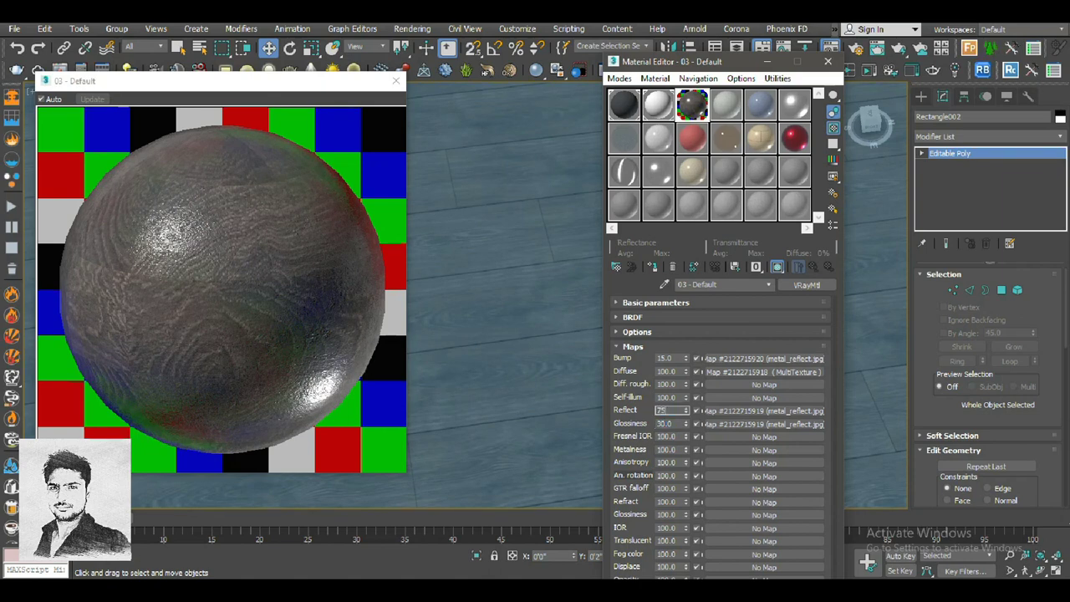
{"action": "type", "text": "85.0"}
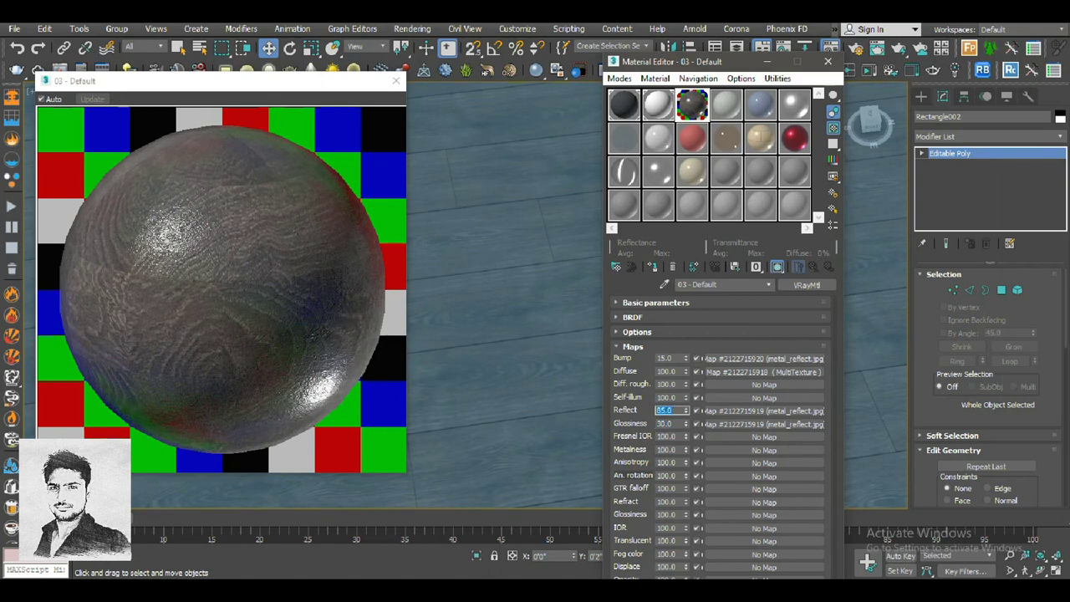
{"action": "left_click", "coordinate": [182, 270]}
{"action": "left_click", "coordinate": [679, 410]}
{"action": "left_click", "coordinate": [396, 80]}
- With Shape001 selected, convert slot 04's Physical Material to a VRayMtl and clear its name
{"action": "scroll", "coordinate": [473, 334], "scroll_direction": "down", "scroll_amount": 5}
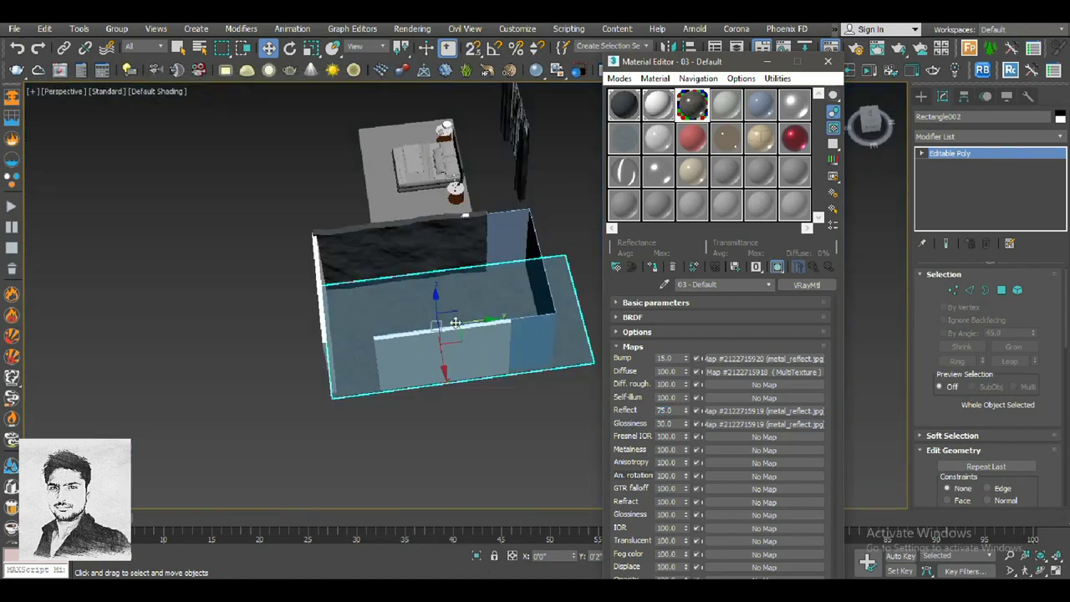
{"action": "scroll", "coordinate": [514, 376], "scroll_direction": "up", "scroll_amount": 5}
{"action": "left_click", "coordinate": [535, 201]}
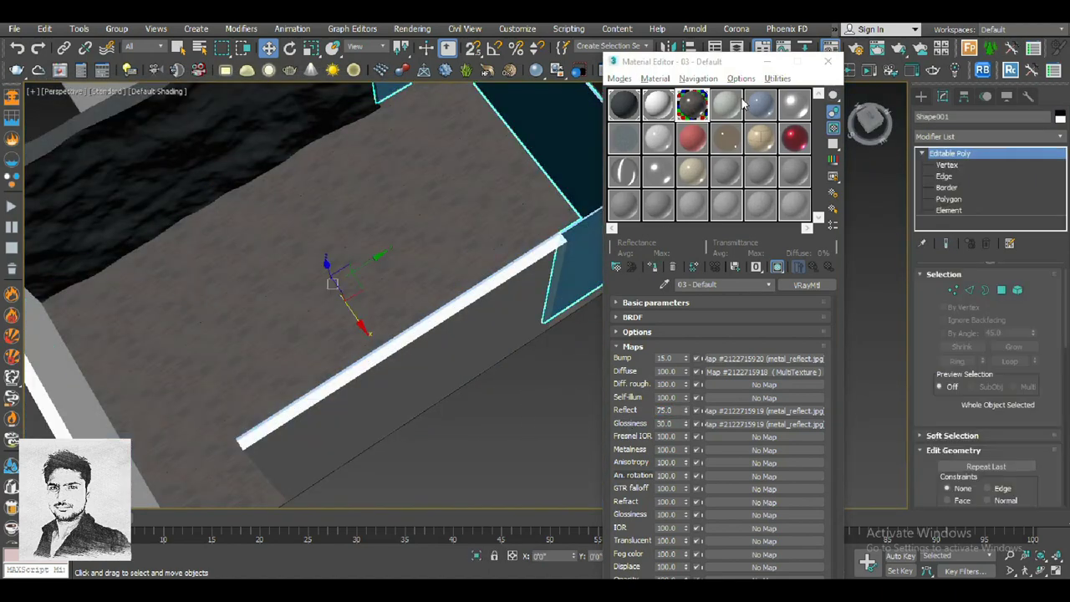
{"action": "left_click", "coordinate": [725, 105]}
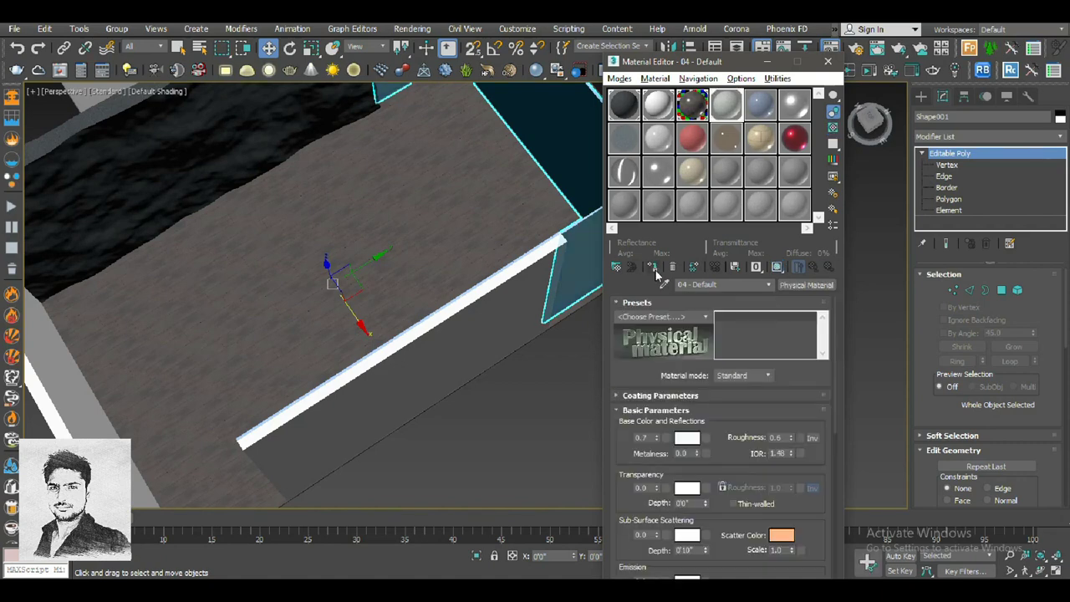
{"action": "scroll", "coordinate": [453, 239], "scroll_direction": "down", "scroll_amount": 3}
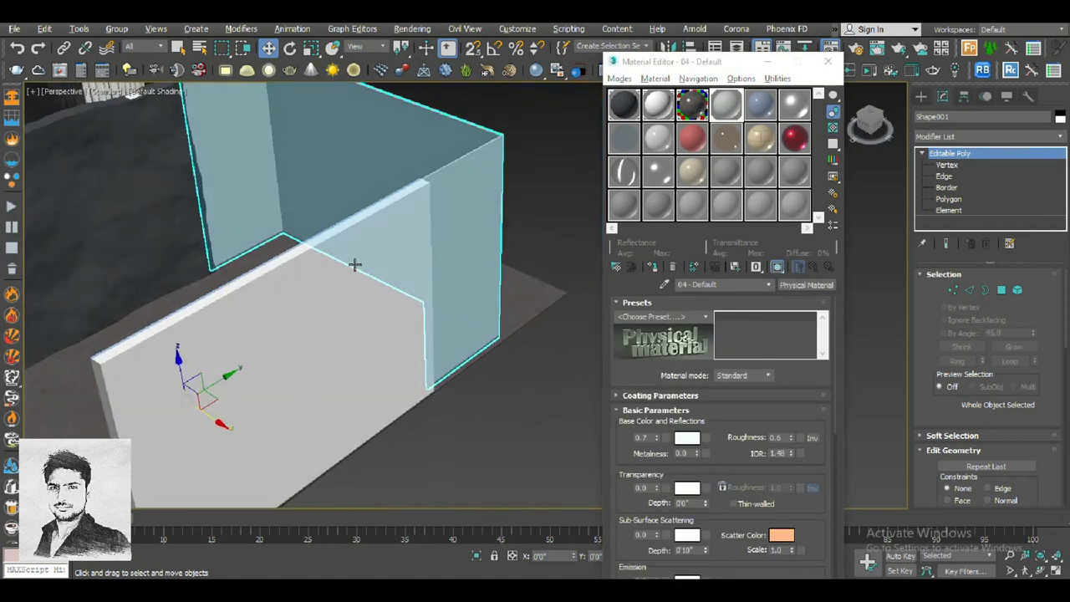
{"action": "left_click", "coordinate": [799, 285]}
{"action": "scroll", "coordinate": [449, 480], "scroll_direction": "down", "scroll_amount": 2}
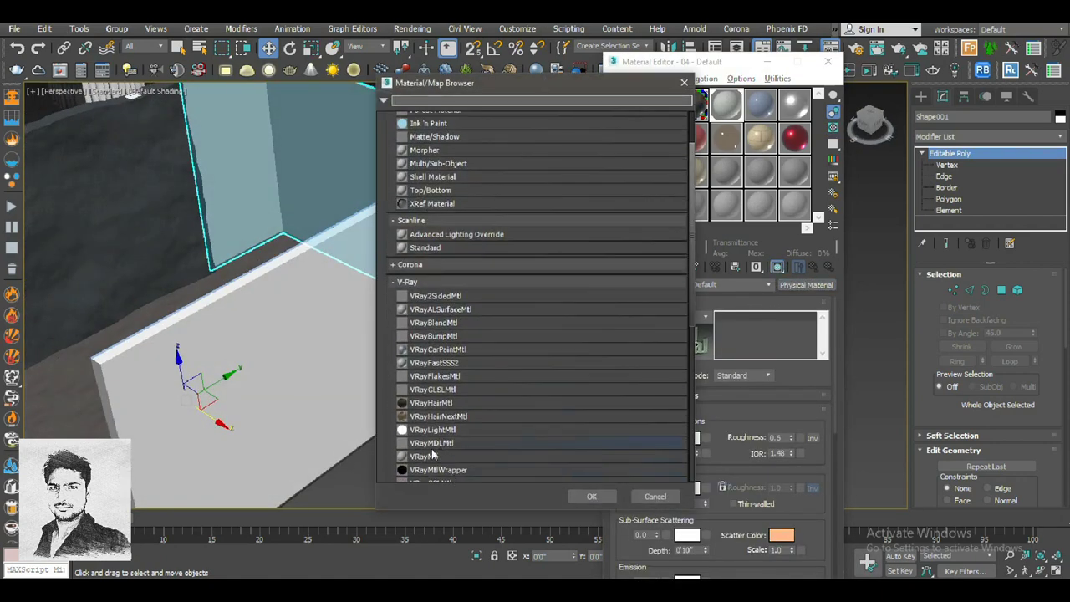
{"action": "double_click", "coordinate": [434, 456]}
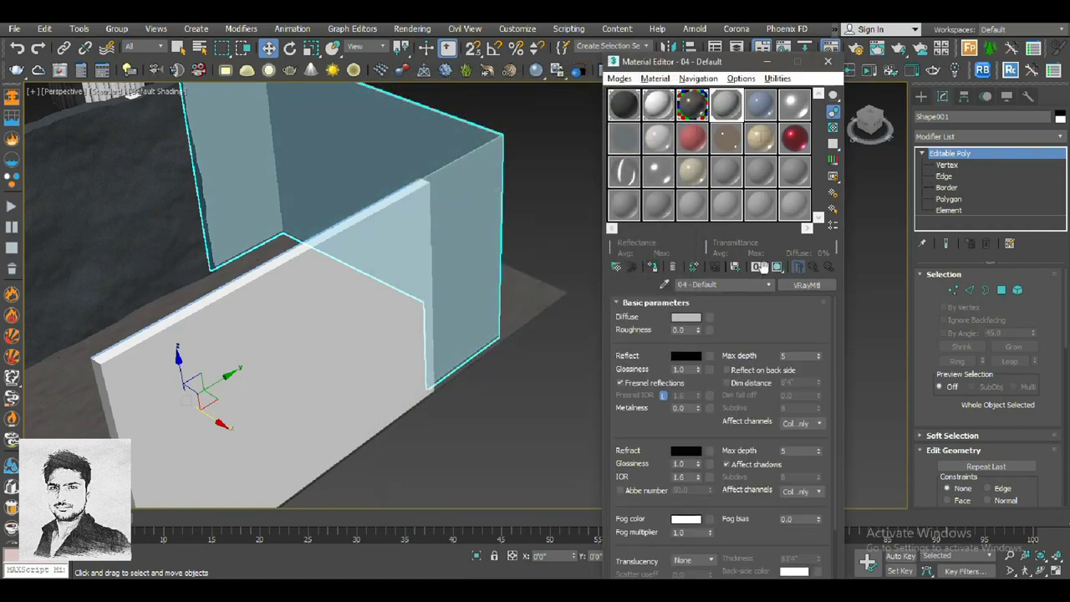
{"action": "key", "text": "BackSpace"}
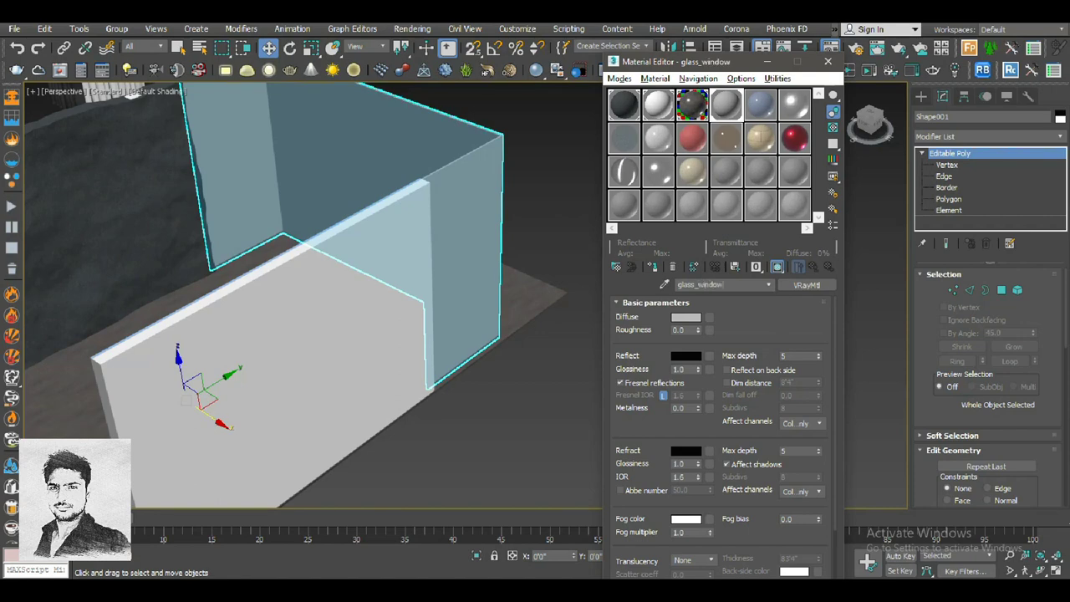
- Rename the floor, wall (wall_white) and stone materials in the Material Editor
{"action": "left_click", "coordinate": [693, 107]}
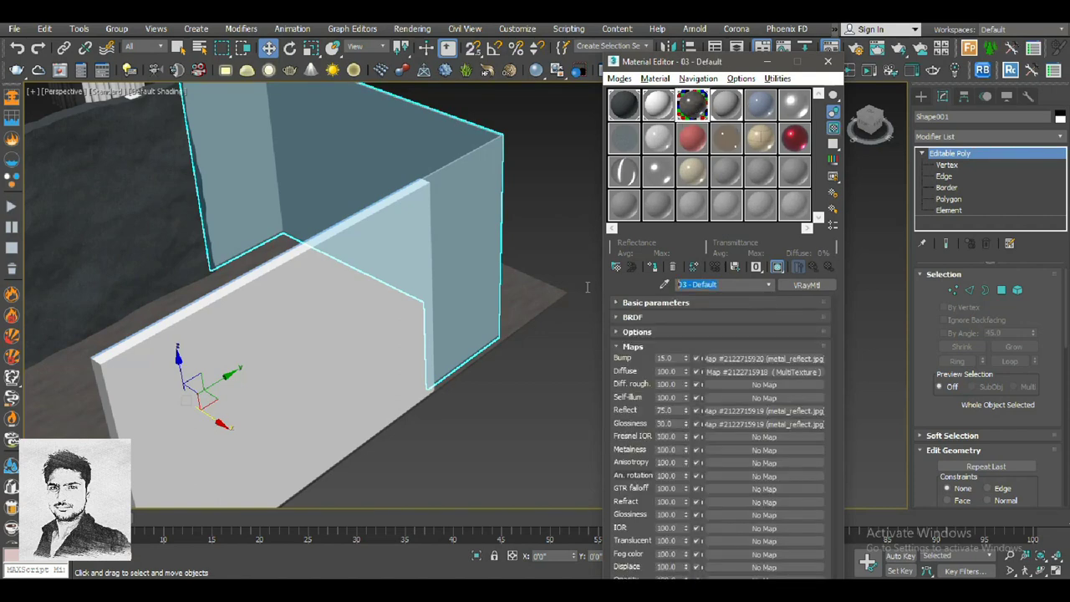
{"action": "type", "text": "floor"}
{"action": "left_click", "coordinate": [656, 109]}
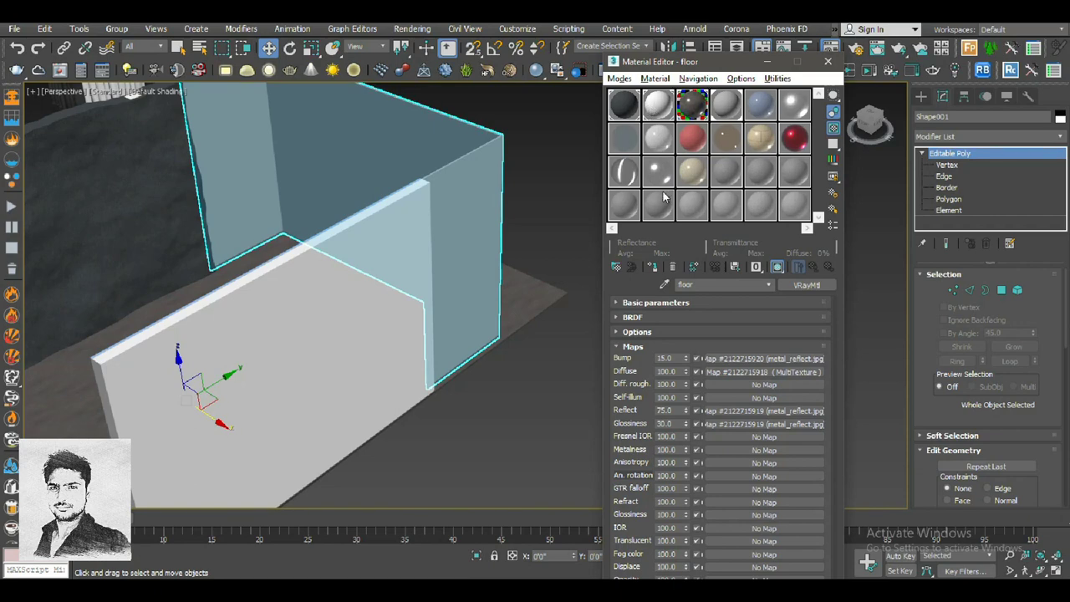
{"action": "left_click", "coordinate": [813, 266]}
{"action": "double_click", "coordinate": [711, 284]}
{"action": "type", "text": "wal"}
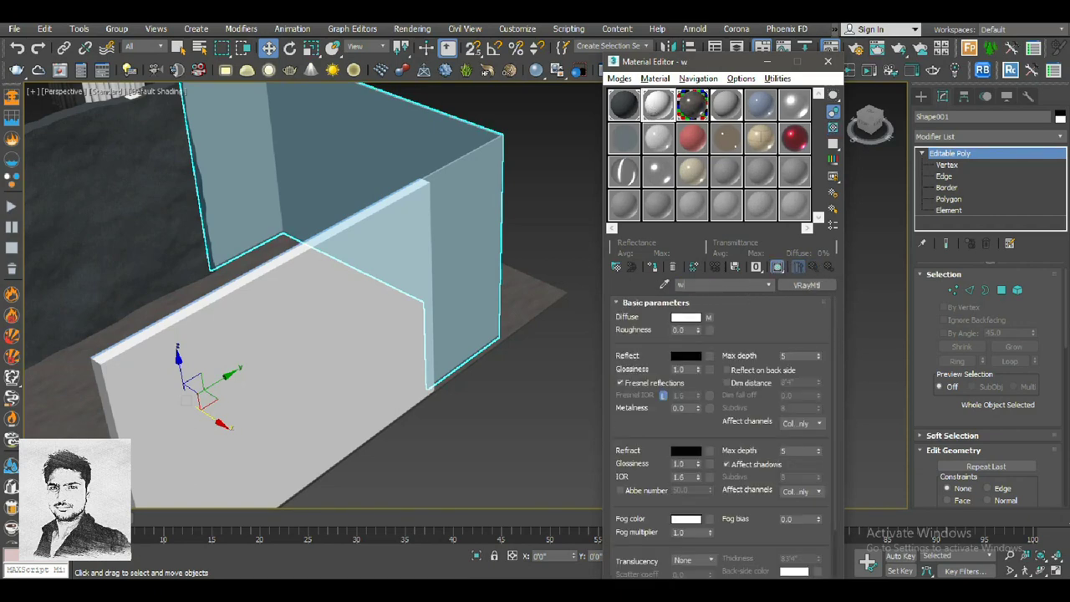
{"action": "type", "text": "l_white"}
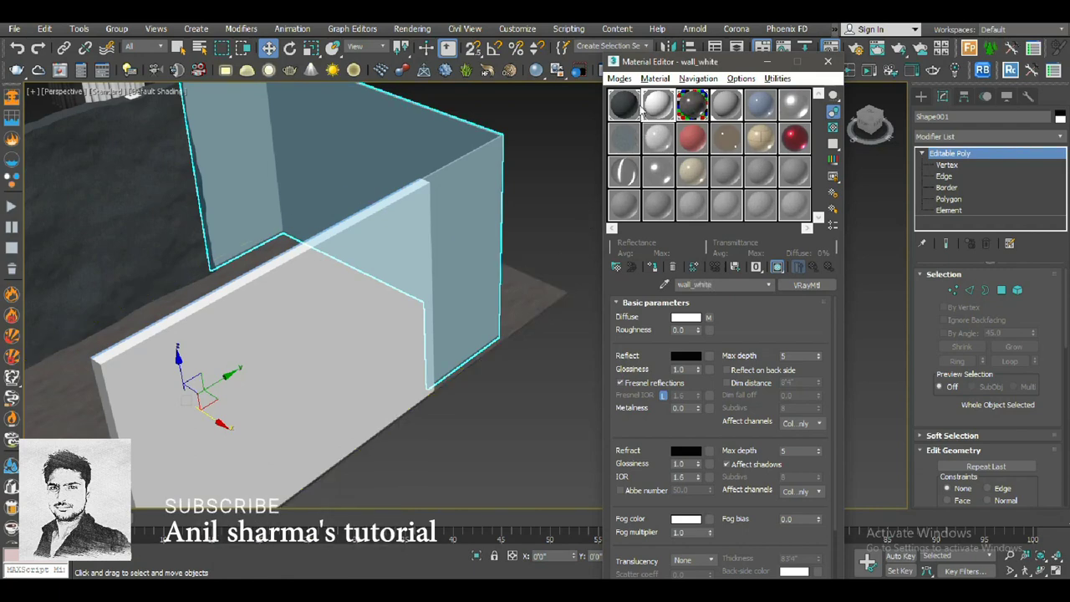
{"action": "left_click", "coordinate": [708, 317]}
{"action": "left_click", "coordinate": [813, 266]}
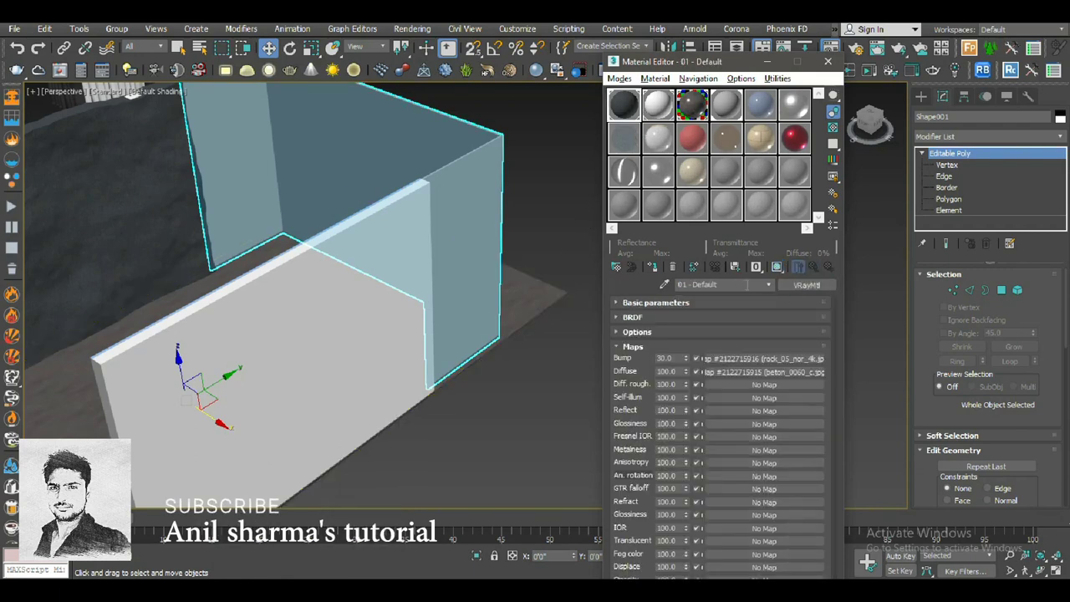
{"action": "type", "text": "stone wall"}
- Give glass_window a black Diffuse colour with white Reflect and Refract colours
{"action": "left_click", "coordinate": [756, 110]}
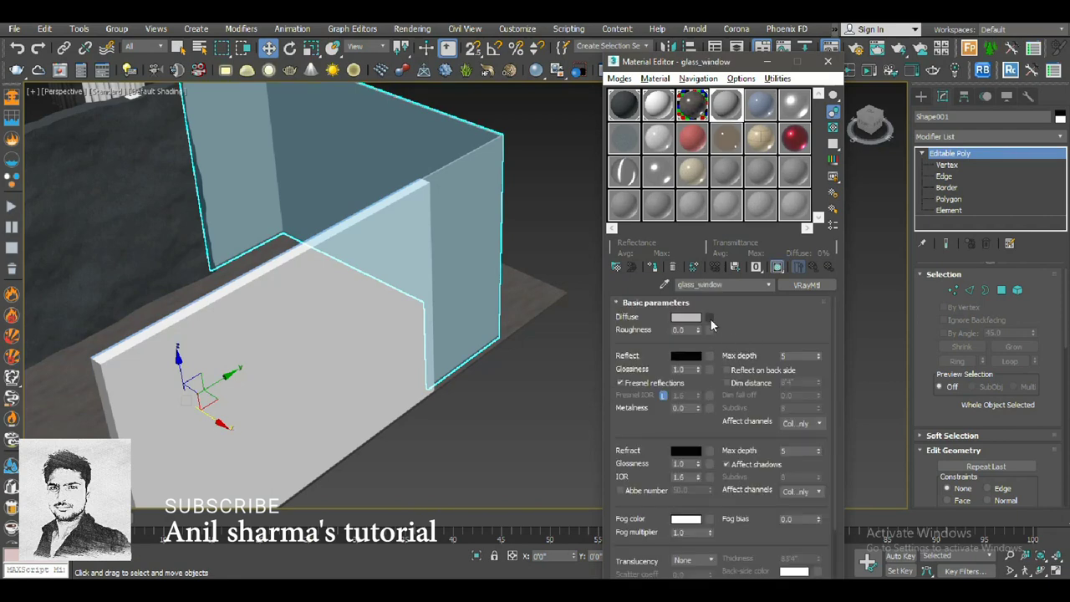
{"action": "left_click", "coordinate": [686, 316]}
{"action": "mouse_move", "coordinate": [380, 134]}
{"action": "left_mouse_down"}
{"action": "mouse_move", "coordinate": [383, 195]}
{"action": "mouse_move", "coordinate": [382, 84]}
{"action": "left_mouse_up"}
{"action": "left_click", "coordinate": [495, 211]}
{"action": "left_click", "coordinate": [681, 357]}
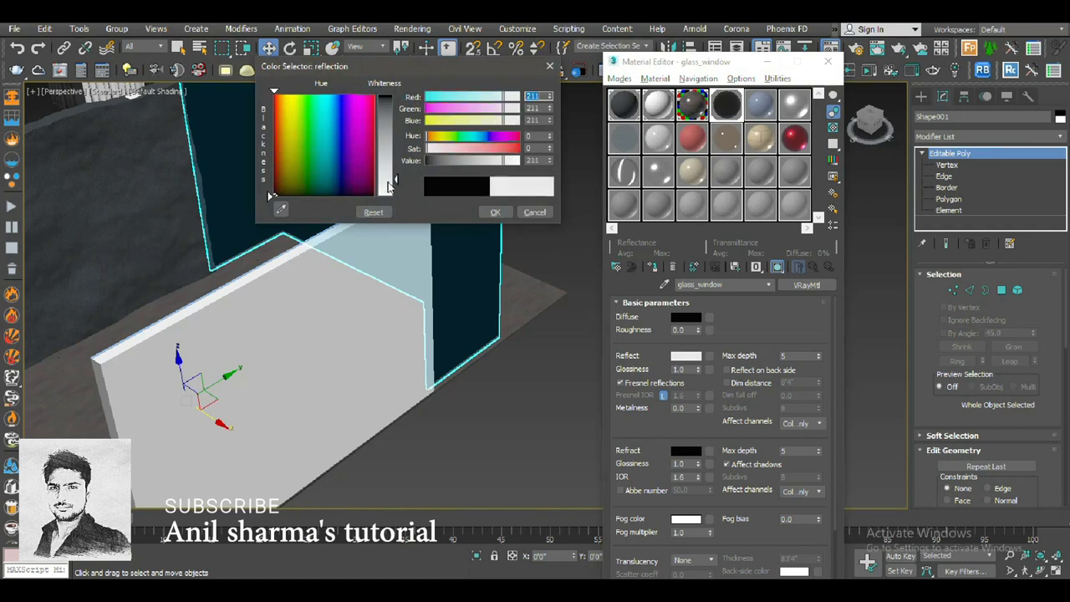
{"action": "left_click", "coordinate": [495, 211]}
{"action": "left_click", "coordinate": [685, 450]}
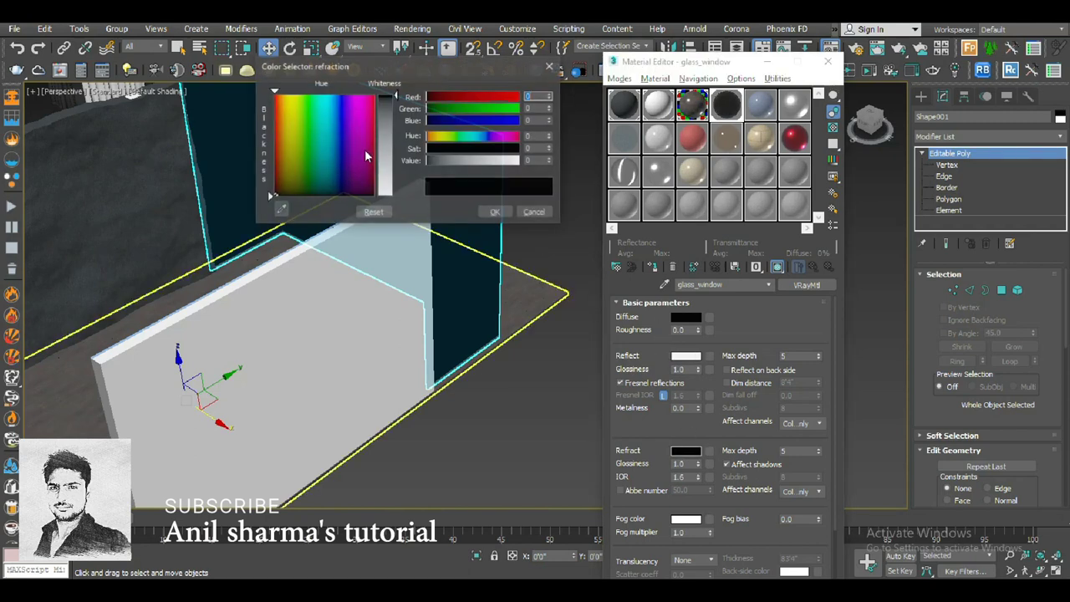
{"action": "left_click_drag", "start_coordinate": [382, 195], "coordinate": [382, 84]}
{"action": "left_click", "coordinate": [495, 212]}
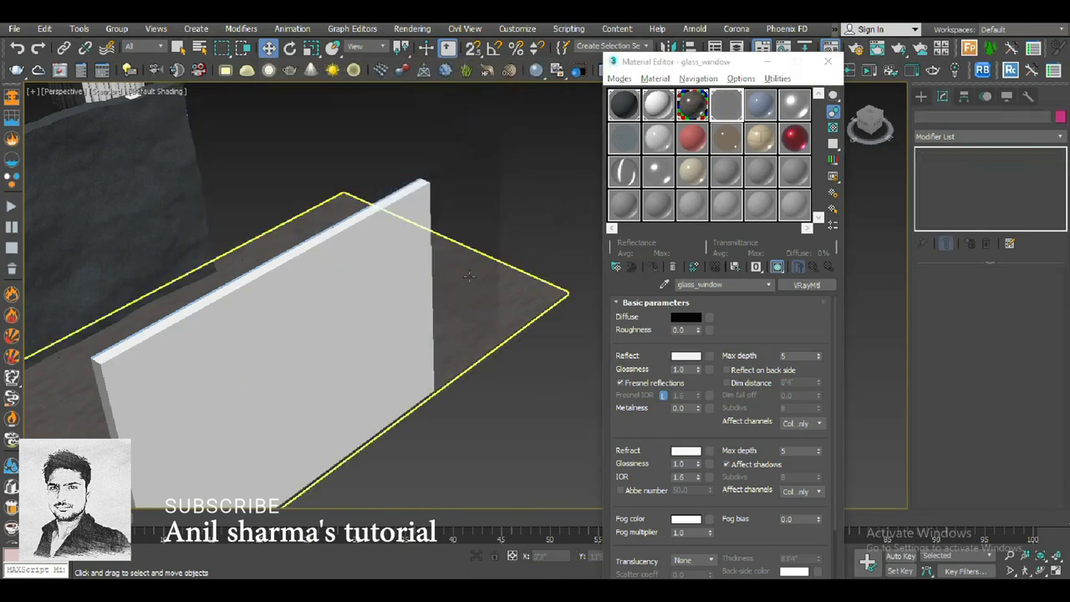
{"action": "scroll", "coordinate": [471, 244], "scroll_direction": "down", "scroll_amount": 5}
{"action": "scroll", "coordinate": [530, 370], "scroll_direction": "up", "scroll_amount": 2}
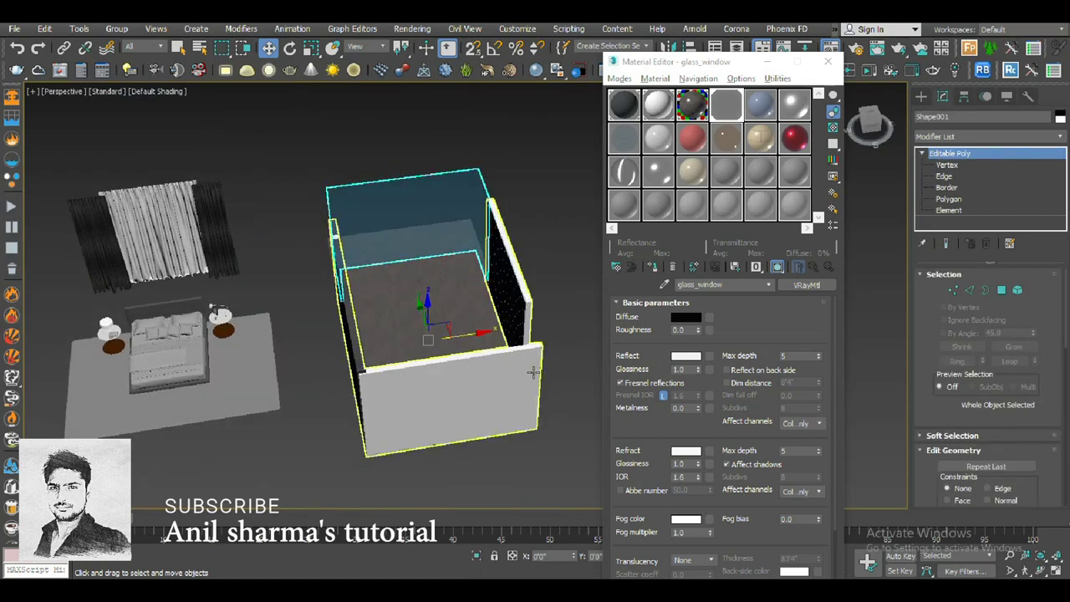
{"action": "scroll", "coordinate": [530, 370], "scroll_direction": "up", "scroll_amount": 3}
- Close the Material Editor and orbit to look over the bed set and room
{"action": "left_click", "coordinate": [825, 60]}
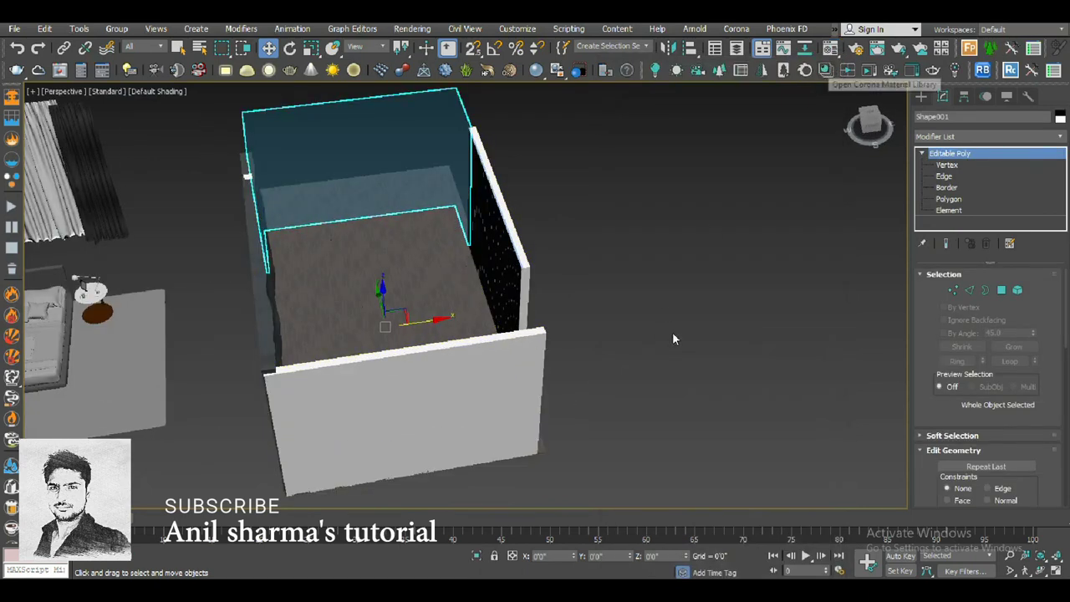
{"action": "left_click", "coordinate": [673, 336]}
{"action": "middle_click_drag", "start_coordinate": [674, 337], "coordinate": [418, 351], "text": "alt"}
{"action": "left_click", "coordinate": [298, 277]}
{"action": "middle_click_drag", "start_coordinate": [298, 278], "coordinate": [687, 84], "text": "alt"}
{"action": "left_click", "coordinate": [449, 208]}
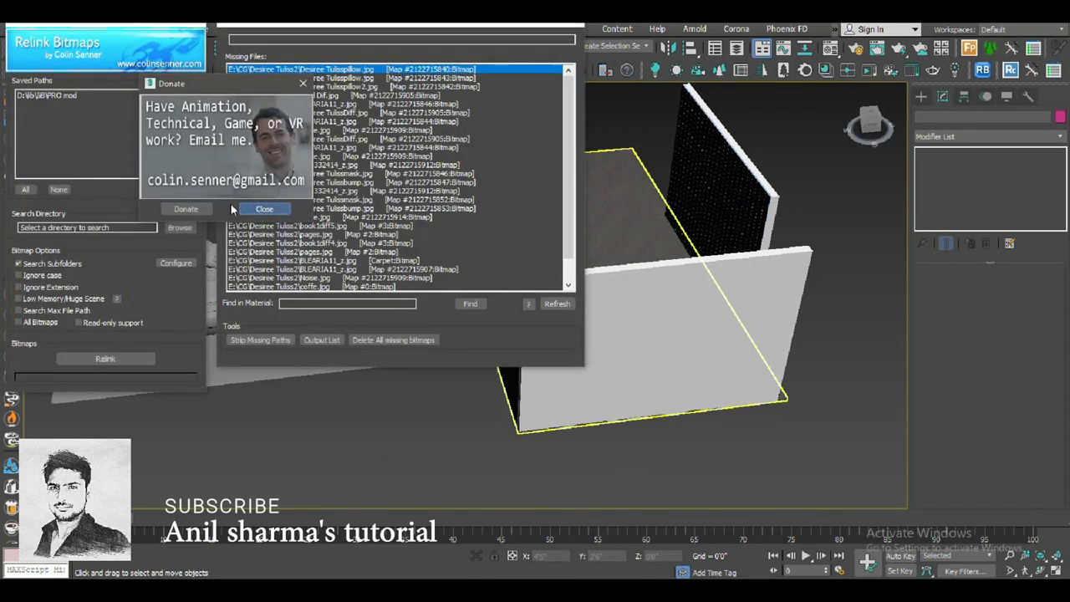
- Relink the missing bitmaps to the saved texture path so rug and curtains show textures
{"action": "left_click", "coordinate": [264, 209]}
{"action": "left_click", "coordinate": [46, 98]}
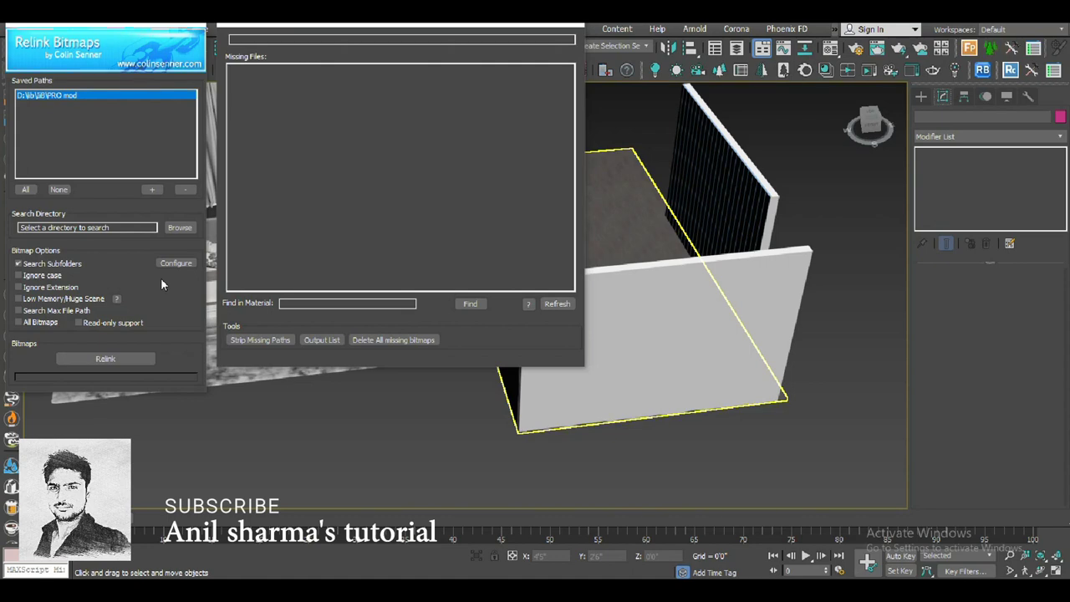
{"action": "left_click", "coordinate": [575, 24]}
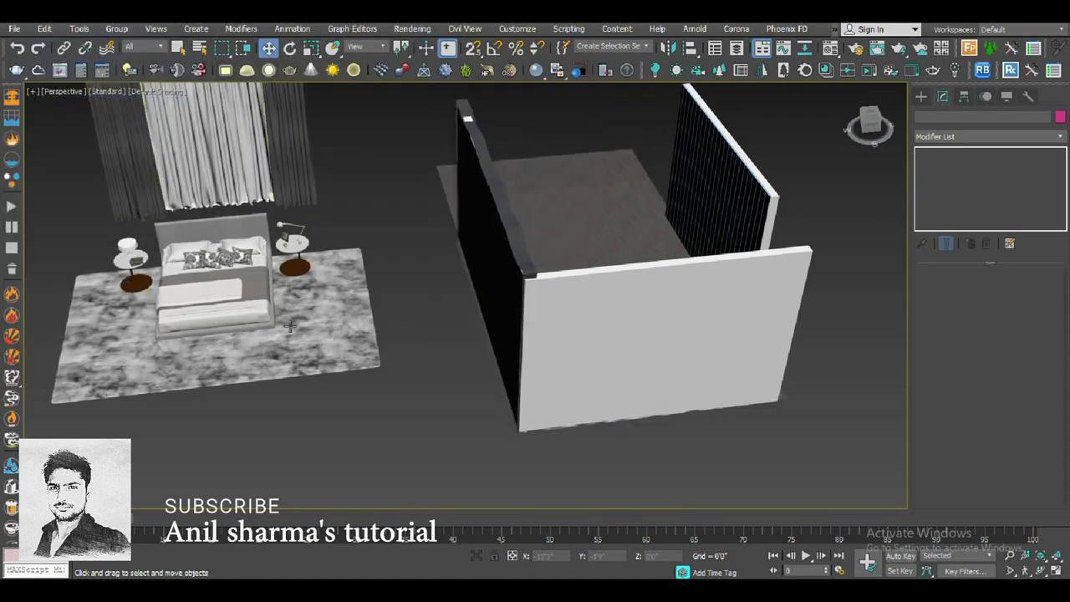
- In Top wireframe view, rotate and position the bed and rug group inside the room
{"action": "scroll", "coordinate": [288, 318], "scroll_direction": "up", "scroll_amount": 3}
{"action": "left_click", "coordinate": [283, 285]}
{"action": "key", "text": "t"}
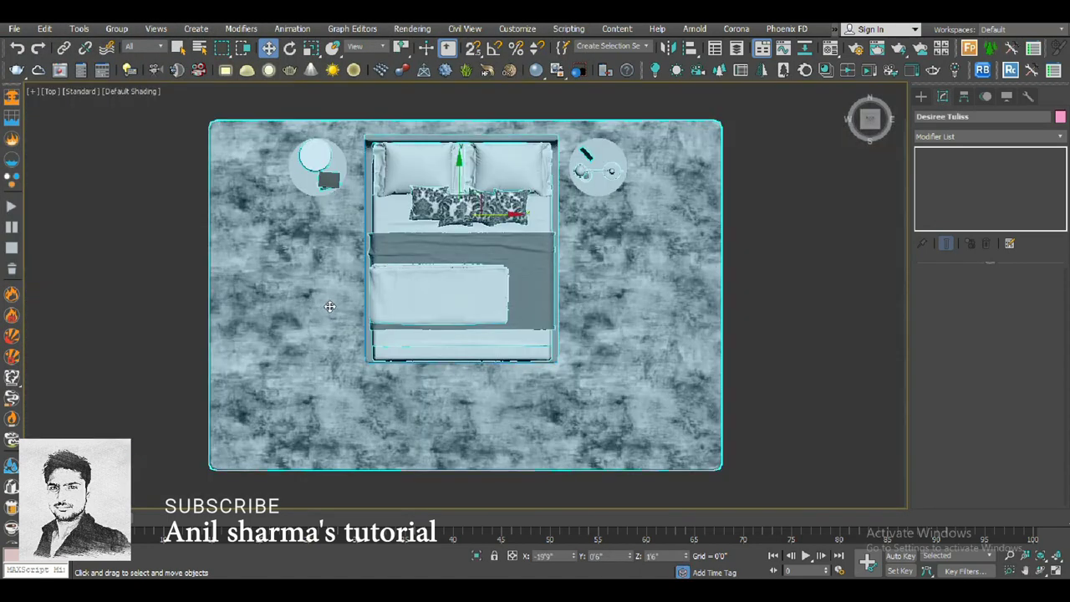
{"action": "key", "text": "F3"}
{"action": "scroll", "coordinate": [332, 307], "scroll_direction": "down", "scroll_amount": 3}
{"action": "key", "text": "e"}
{"action": "mouse_move", "coordinate": [392, 318]}
{"action": "left_mouse_down"}
{"action": "mouse_move", "coordinate": [415, 250]}
{"action": "mouse_move", "coordinate": [389, 267]}
{"action": "mouse_move", "coordinate": [563, 294]}
{"action": "mouse_move", "coordinate": [562, 310]}
{"action": "left_mouse_up"}
{"action": "key", "text": "w"}
{"action": "scroll", "coordinate": [525, 337], "scroll_direction": "up", "scroll_amount": 5}
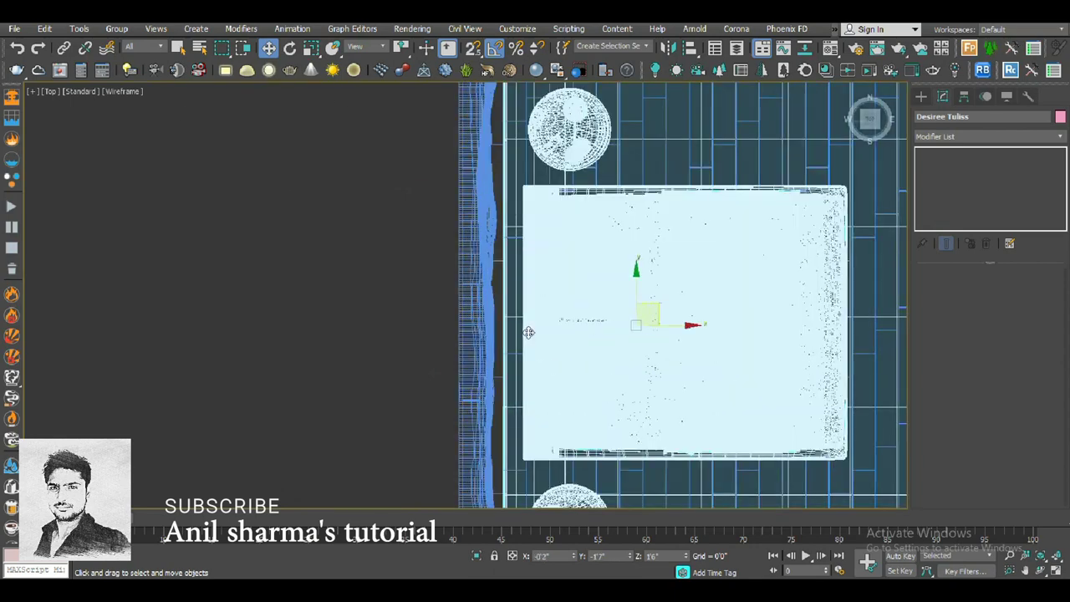
{"action": "scroll", "coordinate": [526, 337], "scroll_direction": "up", "scroll_amount": 2}
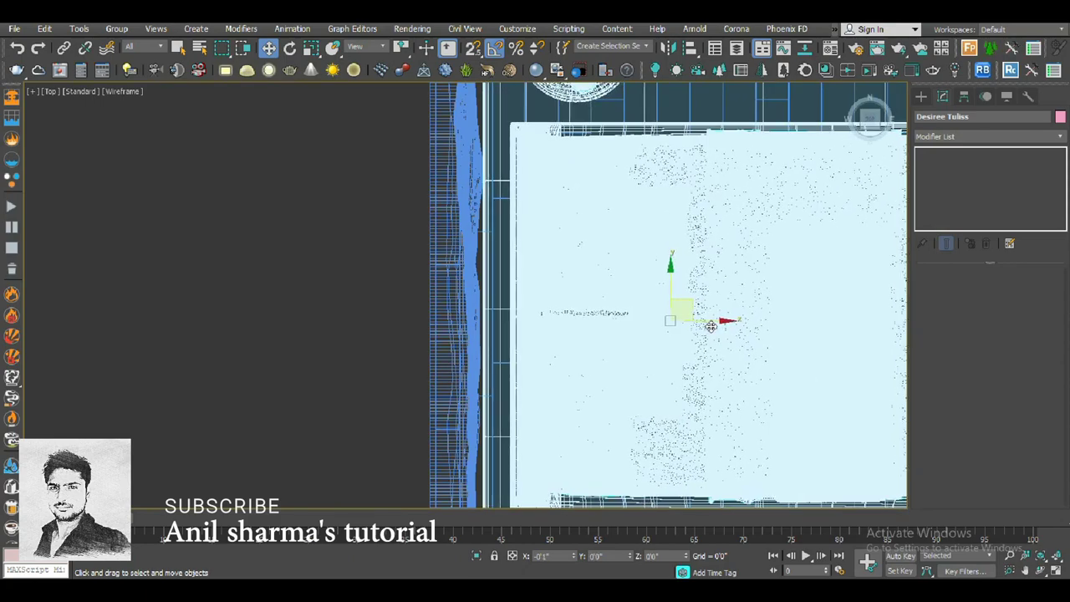
{"action": "scroll", "coordinate": [556, 298], "scroll_direction": "down", "scroll_amount": 5}
{"action": "scroll", "coordinate": [554, 299], "scroll_direction": "up", "scroll_amount": 3}
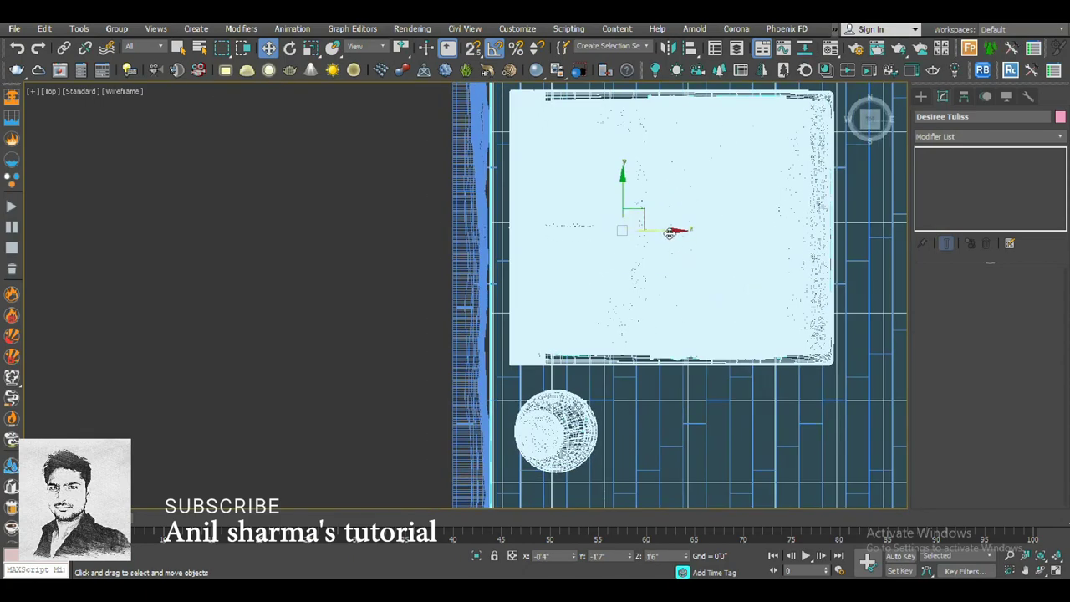
{"action": "scroll", "coordinate": [670, 233], "scroll_direction": "down", "scroll_amount": 3}
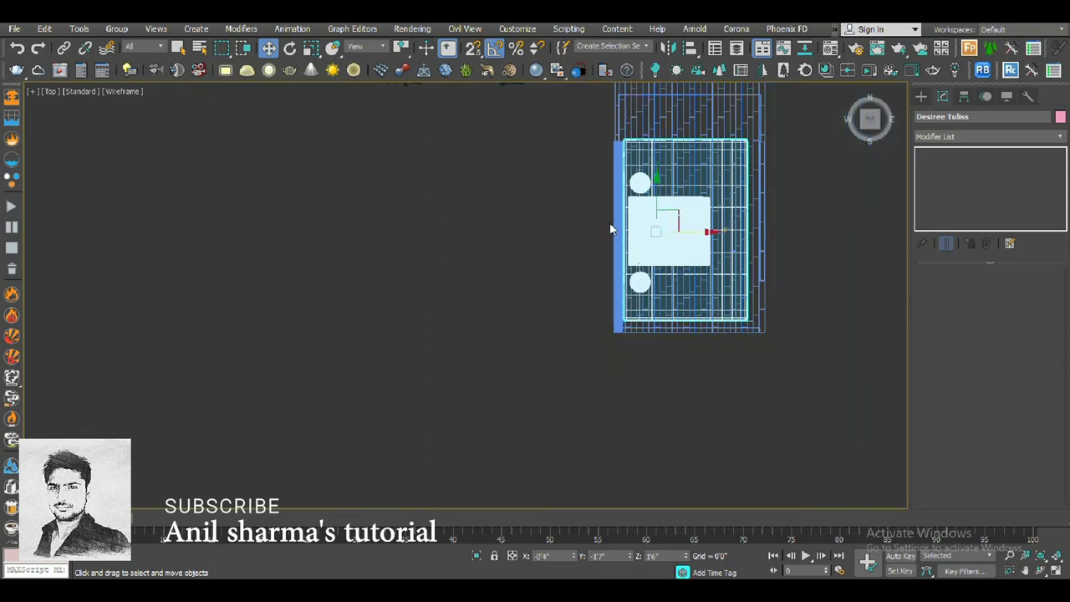
{"action": "scroll", "coordinate": [465, 295], "scroll_direction": "up", "scroll_amount": 3}
{"action": "left_click", "coordinate": [466, 294]}
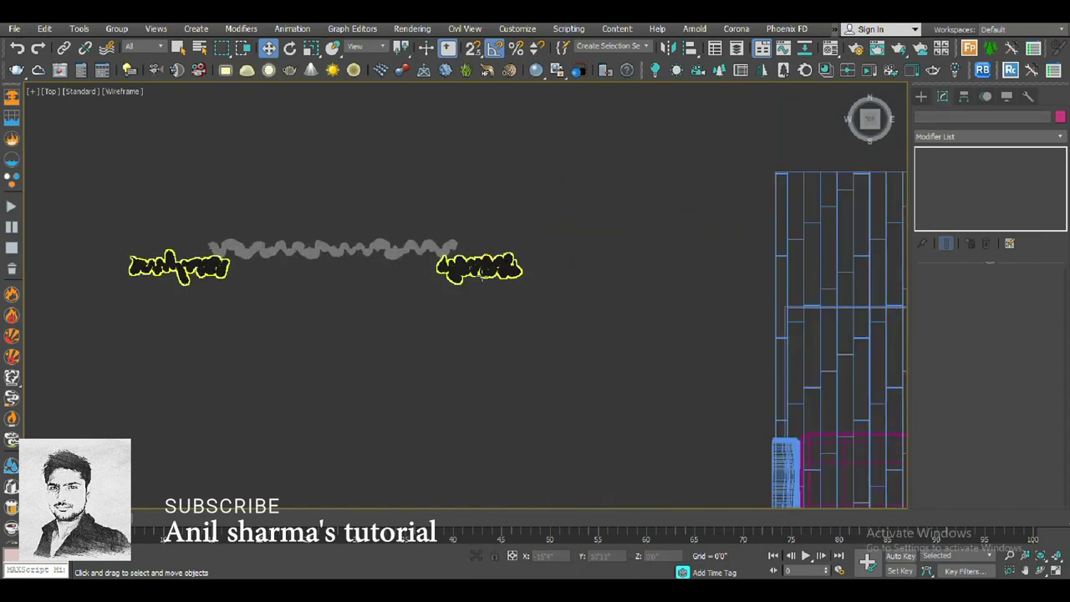
- Move the first curtain piece into the room
{"action": "left_click", "coordinate": [468, 274]}
{"action": "scroll", "coordinate": [462, 259], "scroll_direction": "down", "scroll_amount": 2}
{"action": "left_click_drag", "start_coordinate": [462, 249], "coordinate": [792, 267]}
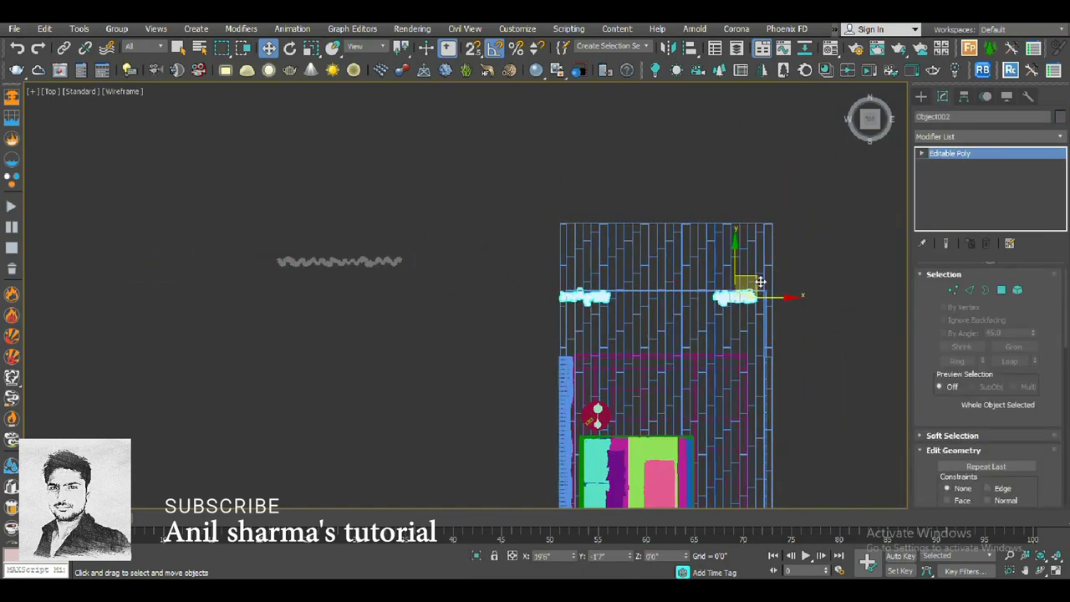
{"action": "scroll", "coordinate": [616, 290], "scroll_direction": "up", "scroll_amount": 3}
{"action": "middle_click_drag", "start_coordinate": [616, 289], "coordinate": [555, 295]}
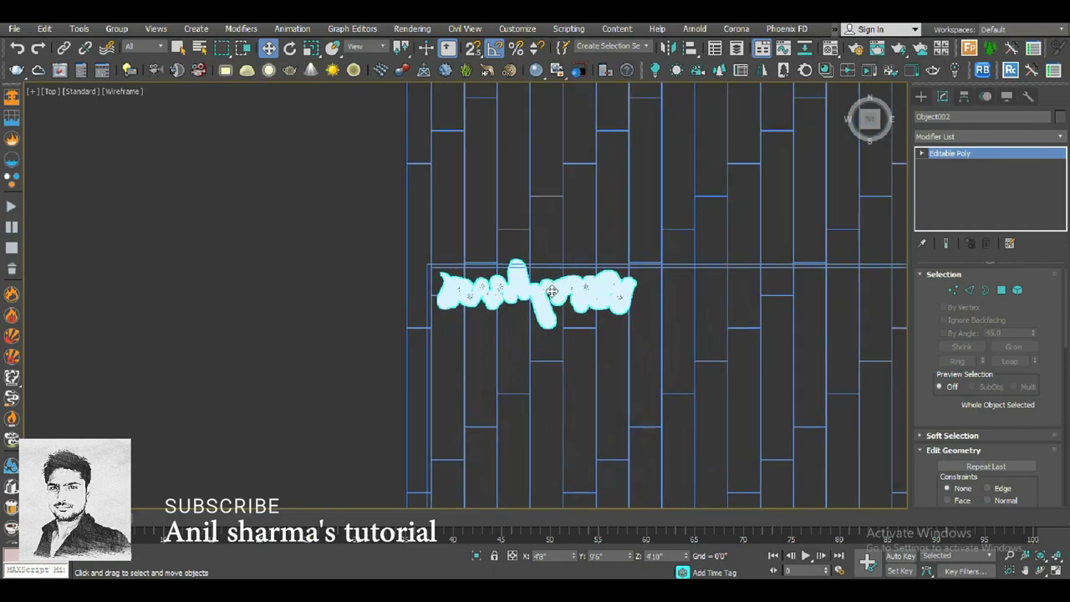
{"action": "scroll", "coordinate": [555, 295], "scroll_direction": "up", "scroll_amount": 2}
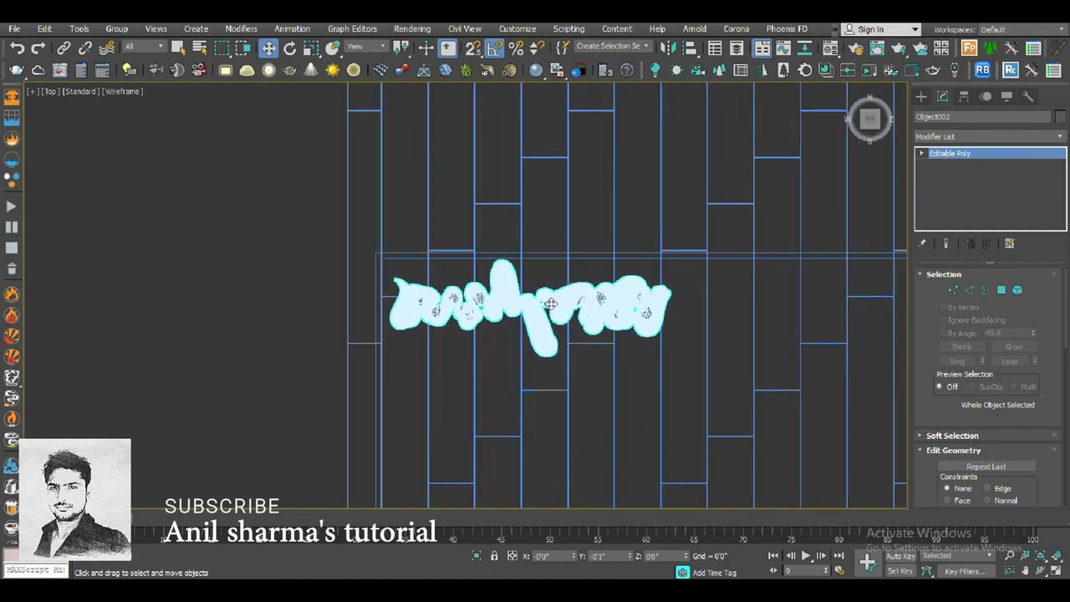
{"action": "scroll", "coordinate": [656, 292], "scroll_direction": "down", "scroll_amount": 5}
{"action": "left_click", "coordinate": [656, 295]}
{"action": "scroll", "coordinate": [656, 296], "scroll_direction": "up", "scroll_amount": 4}
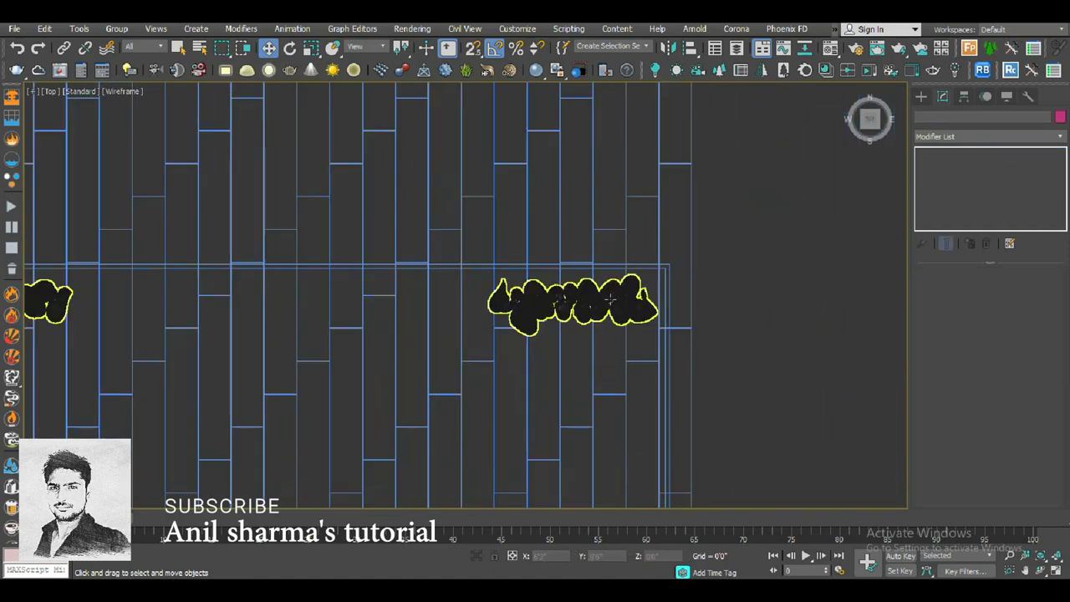
- Move the left wavy curtain onto the room's window wall
{"action": "left_click", "coordinate": [656, 295]}
{"action": "scroll", "coordinate": [656, 295], "scroll_direction": "down", "scroll_amount": 3}
{"action": "middle_click_drag", "start_coordinate": [34, 275], "coordinate": [258, 263]}
{"action": "left_click", "coordinate": [188, 230]}
{"action": "scroll", "coordinate": [286, 245], "scroll_direction": "down", "scroll_amount": 3}
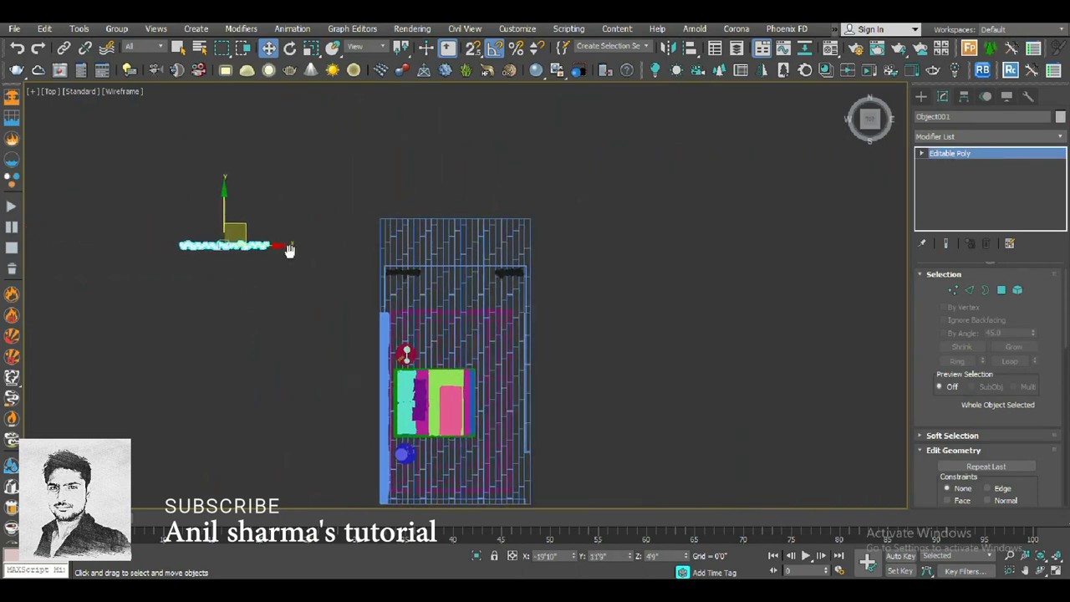
{"action": "mouse_move", "coordinate": [279, 234]}
{"action": "left_mouse_down"}
{"action": "mouse_move", "coordinate": [510, 261]}
{"action": "mouse_move", "coordinate": [532, 238]}
{"action": "left_mouse_up"}
{"action": "scroll", "coordinate": [453, 283], "scroll_direction": "up", "scroll_amount": 4}
{"action": "scroll", "coordinate": [453, 283], "scroll_direction": "up", "scroll_amount": 2}
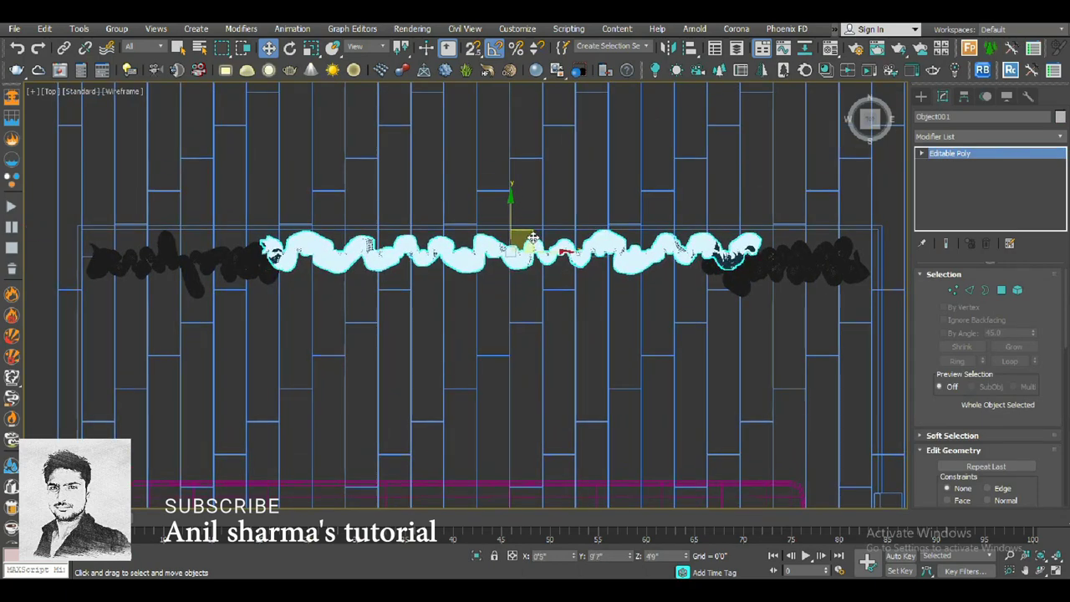
- Return to Perspective view and inspect the curtains with edged faces
{"action": "key", "text": "p"}
{"action": "mouse_move", "coordinate": [533, 238]}
{"action": "middle_mouse_down", "text": "alt"}
{"action": "mouse_move", "coordinate": [496, 284]}
{"action": "mouse_move", "coordinate": [494, 276]}
{"action": "mouse_move", "coordinate": [601, 258]}
{"action": "middle_mouse_up", "text": "alt"}
{"action": "scroll", "coordinate": [497, 285], "scroll_direction": "down", "scroll_amount": 5}
{"action": "key", "text": "F4"}
- Select both curtains and scale them vertically to about 93% in Left view
{"action": "left_click", "coordinate": [601, 258]}
{"action": "scroll", "coordinate": [504, 253], "scroll_direction": "up", "scroll_amount": 5}
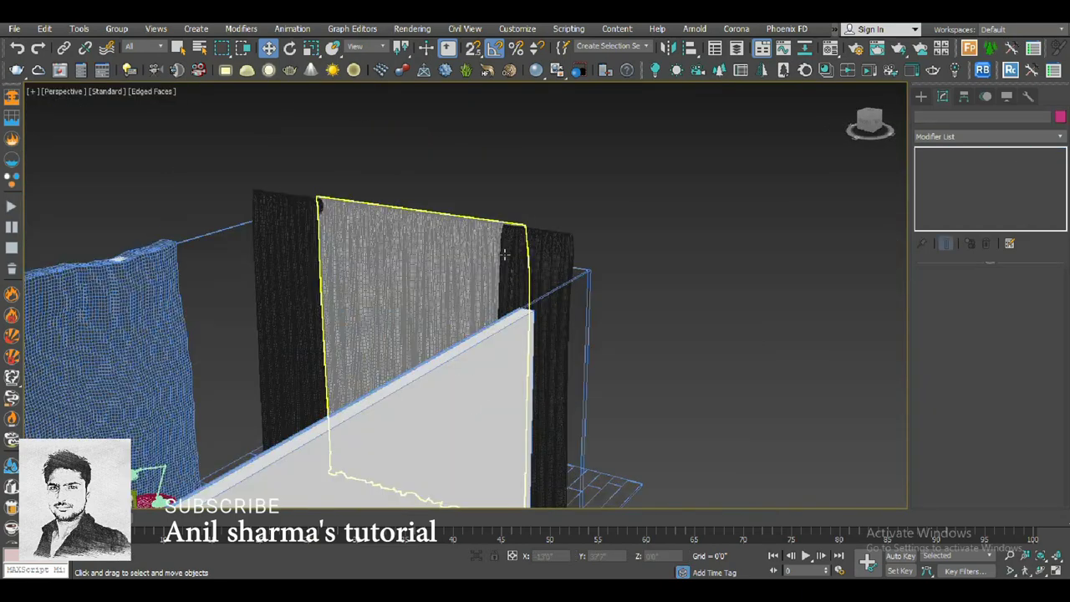
{"action": "left_click", "coordinate": [504, 253]}
{"action": "left_click", "coordinate": [556, 236], "text": "ctrl"}
{"action": "mouse_move", "coordinate": [399, 255]}
{"action": "middle_mouse_down", "text": "alt"}
{"action": "mouse_move", "coordinate": [454, 243]}
{"action": "mouse_move", "coordinate": [415, 266]}
{"action": "mouse_move", "coordinate": [422, 293]}
{"action": "middle_mouse_up", "text": "alt"}
{"action": "key", "text": "f"}
{"action": "key", "text": "l"}
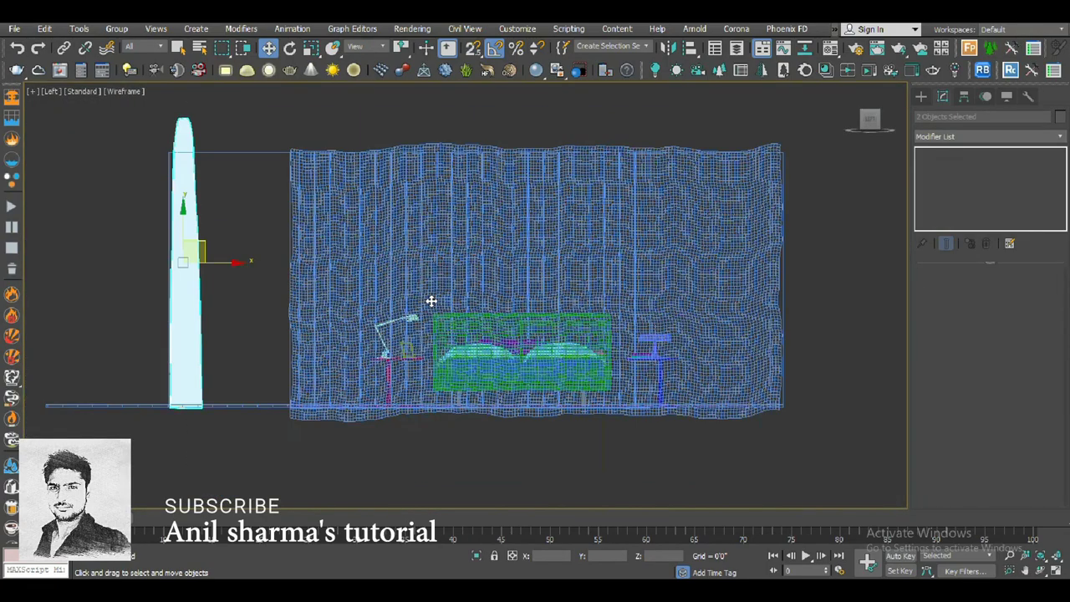
{"action": "key", "text": "z"}
{"action": "key", "text": "r"}
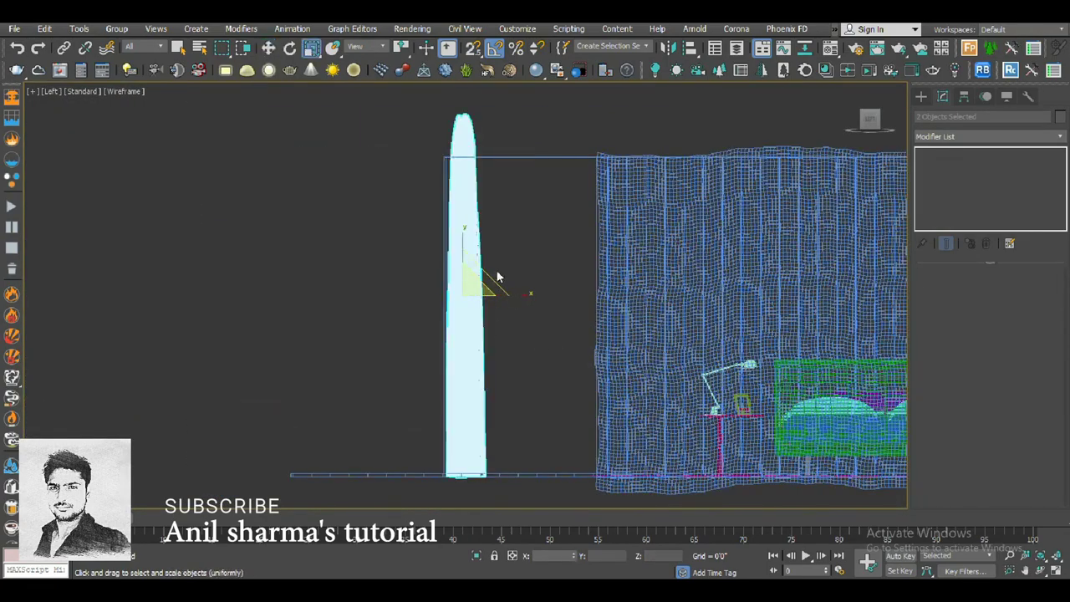
{"action": "mouse_move", "coordinate": [468, 239]}
{"action": "left_mouse_down"}
{"action": "mouse_move", "coordinate": [473, 259]}
{"action": "mouse_move", "coordinate": [460, 267]}
{"action": "left_mouse_up"}
{"action": "key", "text": "w"}
{"action": "key", "text": "r"}
{"action": "key", "text": "w"}
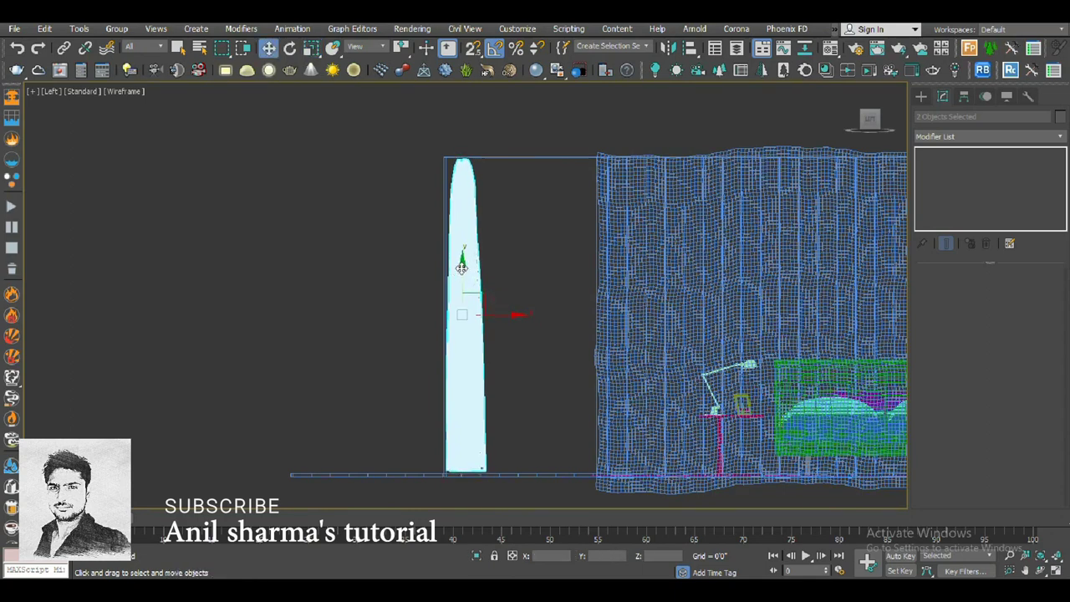
- Reselect both curtain pieces and nudge them slightly lower in Left view
{"action": "key", "text": "b"}
{"action": "key", "text": "t"}
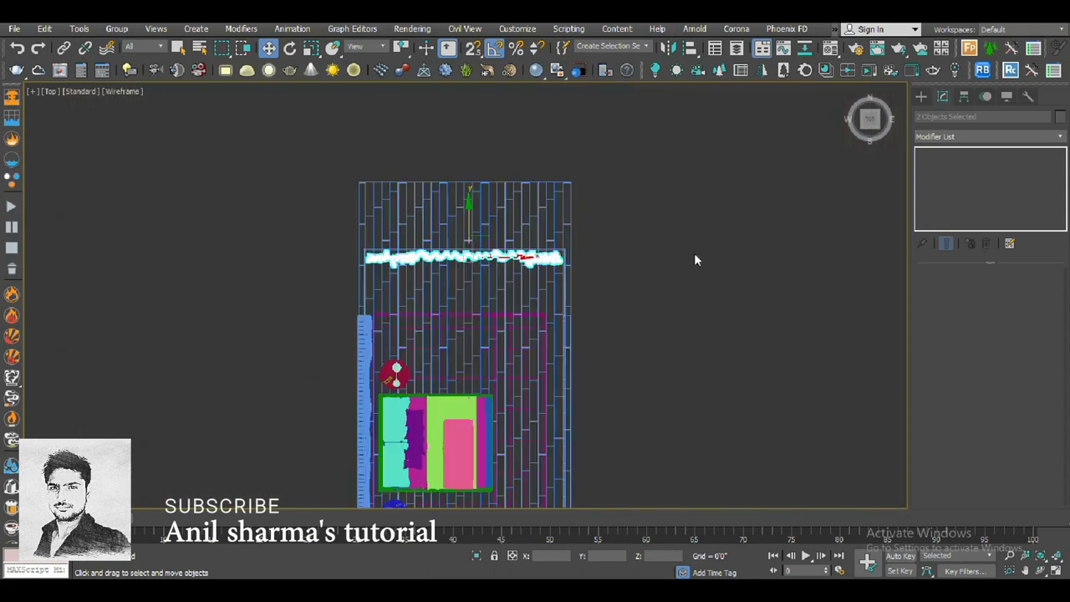
{"action": "left_click", "coordinate": [702, 287]}
{"action": "left_click", "coordinate": [920, 96]}
{"action": "left_click", "coordinate": [468, 257]}
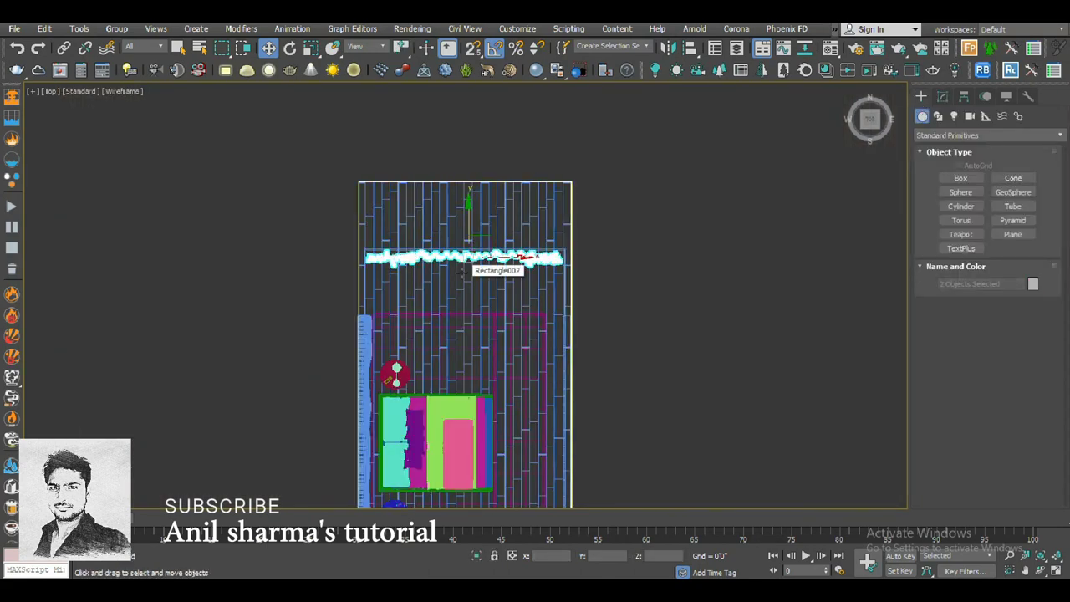
{"action": "key", "text": "l"}
{"action": "key", "text": "r"}
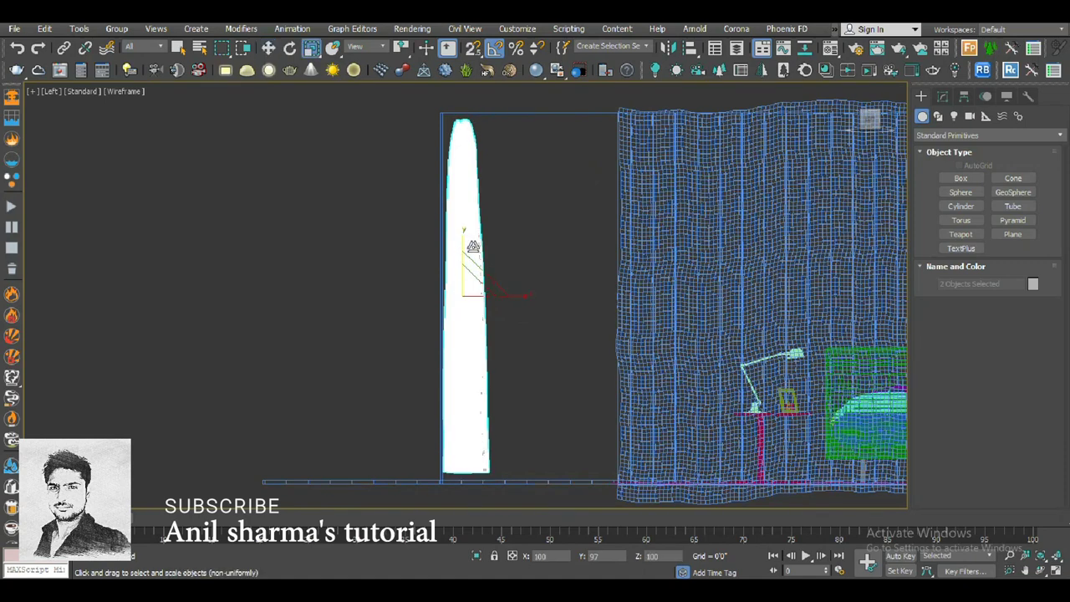
{"action": "key", "text": "w"}
{"action": "left_click_drag", "start_coordinate": [475, 247], "coordinate": [476, 249]}
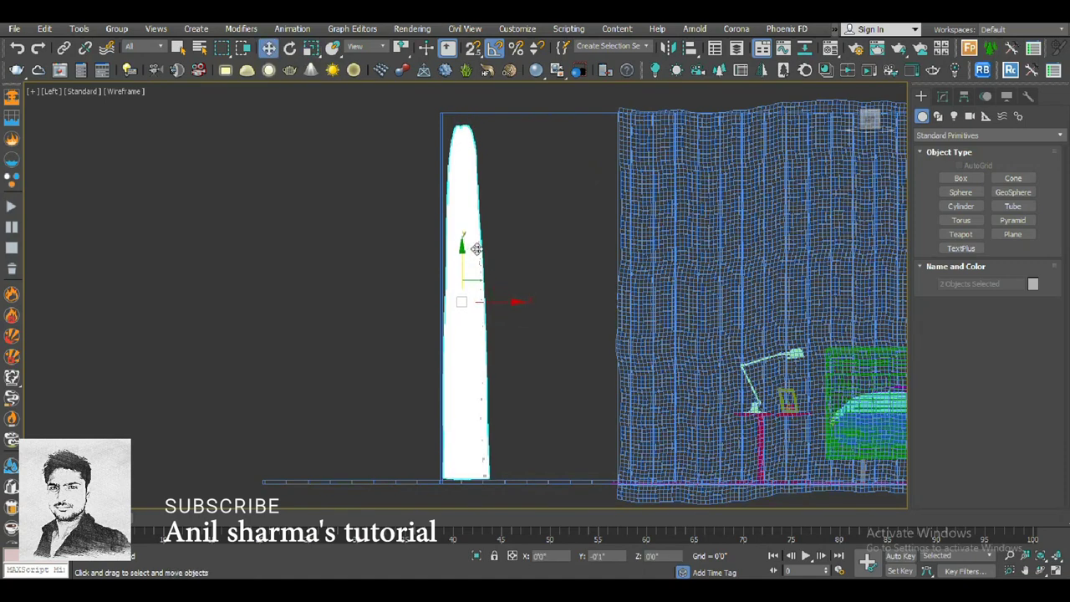
{"action": "key", "text": "t"}
{"action": "scroll", "coordinate": [886, 306], "scroll_direction": "down", "scroll_amount": 4}
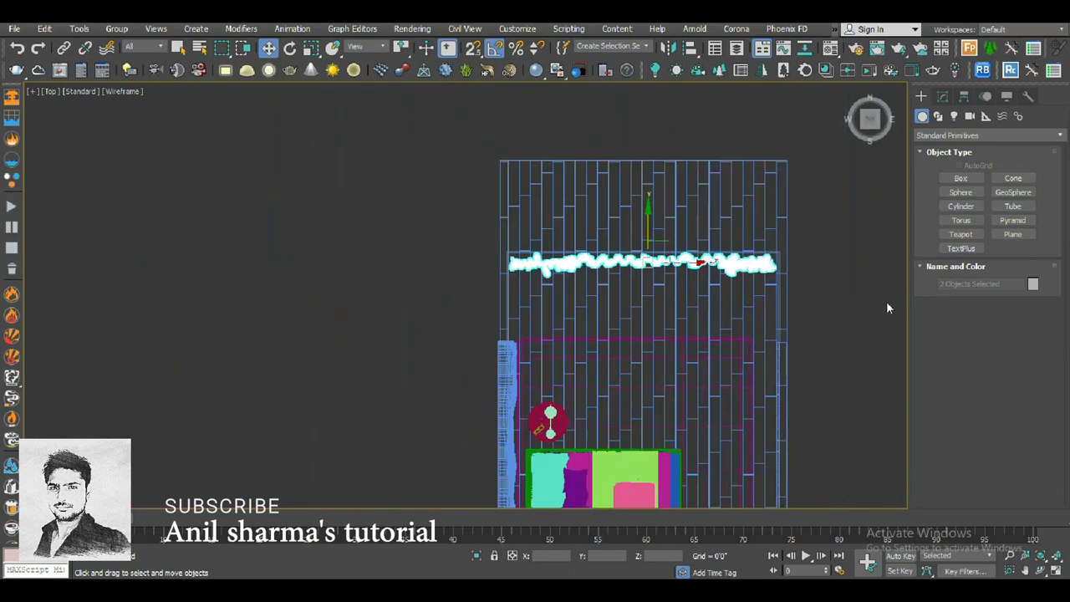
- Draw a Rectangle spline covering the room's floor plan in Top view
{"action": "left_click", "coordinate": [937, 115]}
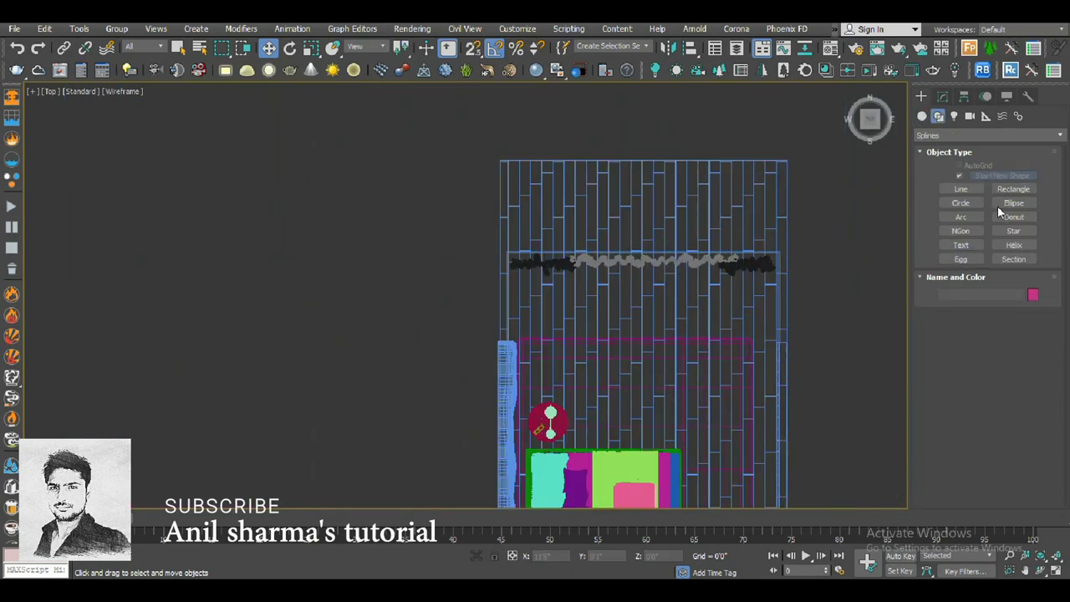
{"action": "left_click", "coordinate": [1018, 190]}
{"action": "mouse_move", "coordinate": [493, 268]}
{"action": "middle_mouse_down"}
{"action": "mouse_move", "coordinate": [434, 177]}
{"action": "mouse_move", "coordinate": [437, 148]}
{"action": "middle_mouse_up"}
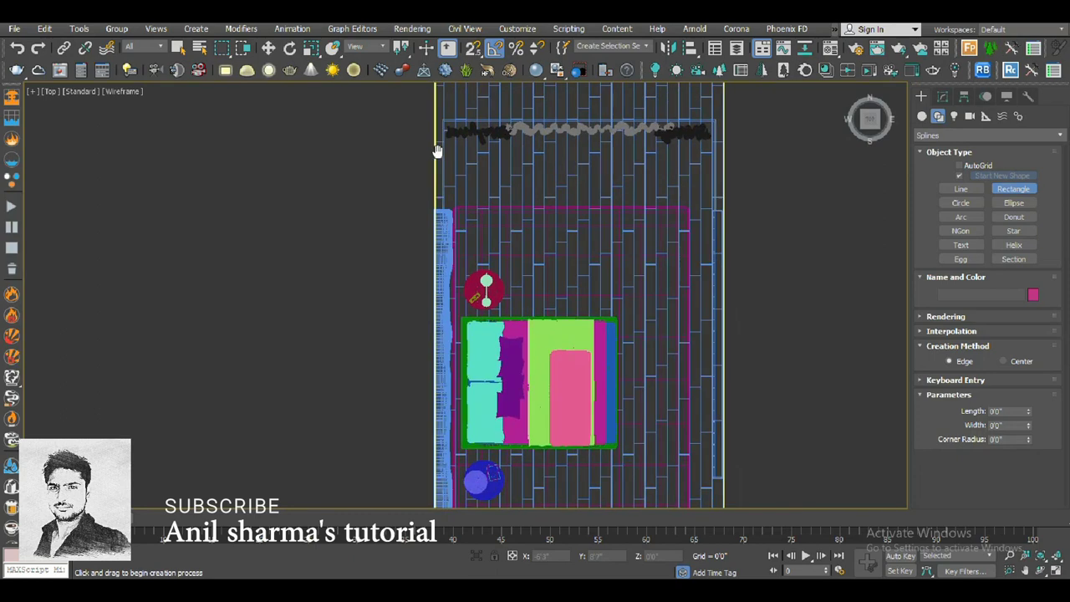
{"action": "left_click_drag", "start_coordinate": [441, 120], "coordinate": [716, 490]}
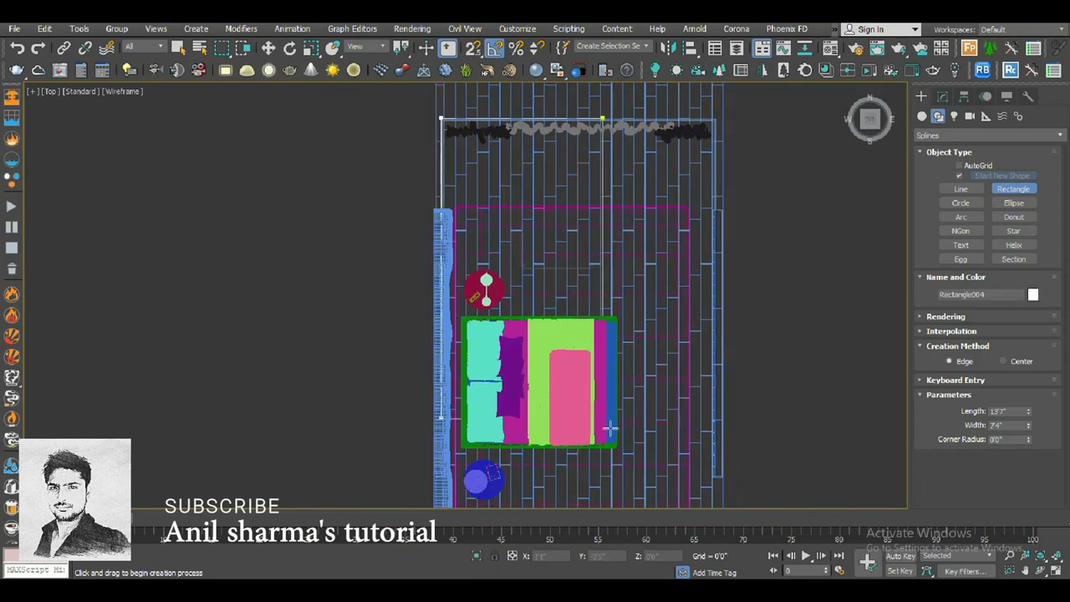
{"action": "right_click", "coordinate": [695, 317]}
- Convert the rectangle to an Editable Spline and make its vertices Corner type
{"action": "middle_click_drag", "start_coordinate": [668, 262], "coordinate": [621, 184]}
{"action": "right_click", "coordinate": [618, 182]}
{"action": "left_click", "coordinate": [767, 323]}
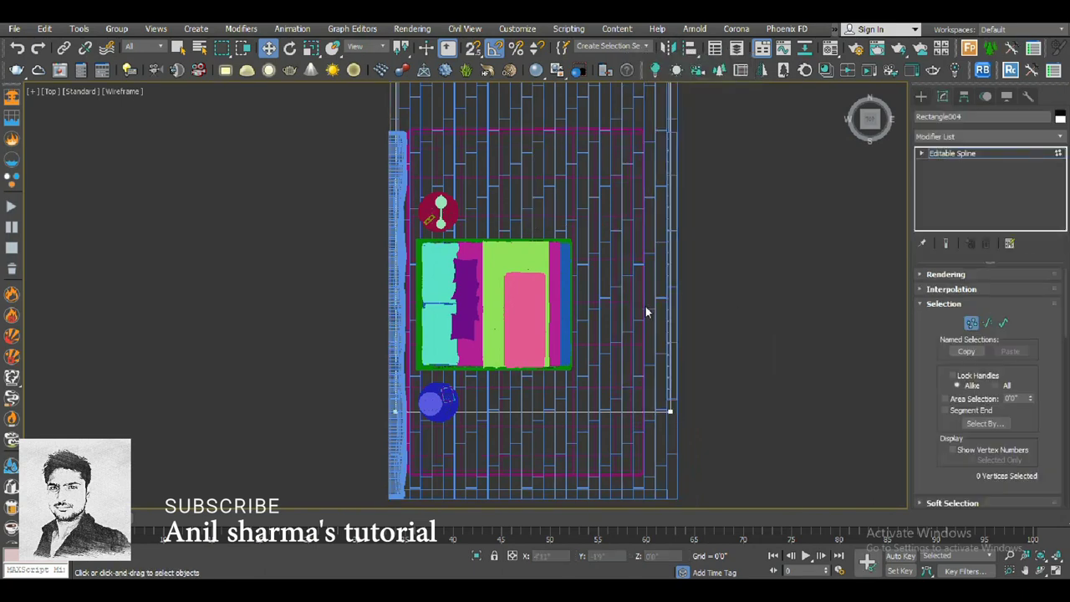
{"action": "right_click", "coordinate": [616, 262]}
{"action": "left_click", "coordinate": [585, 194]}
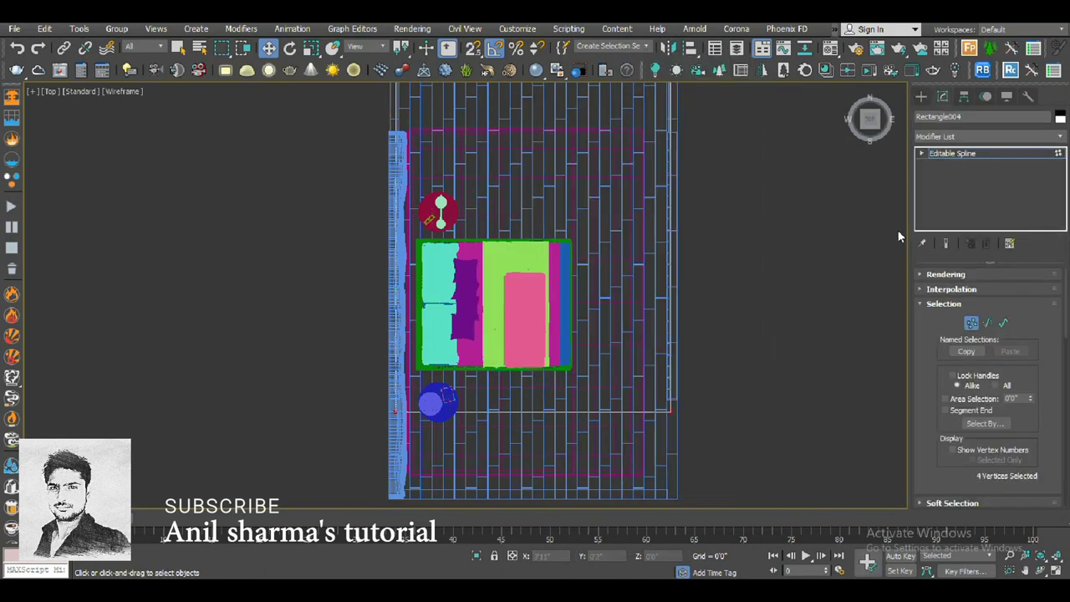
{"action": "left_click", "coordinate": [920, 154]}
{"action": "right_click", "coordinate": [575, 233]}
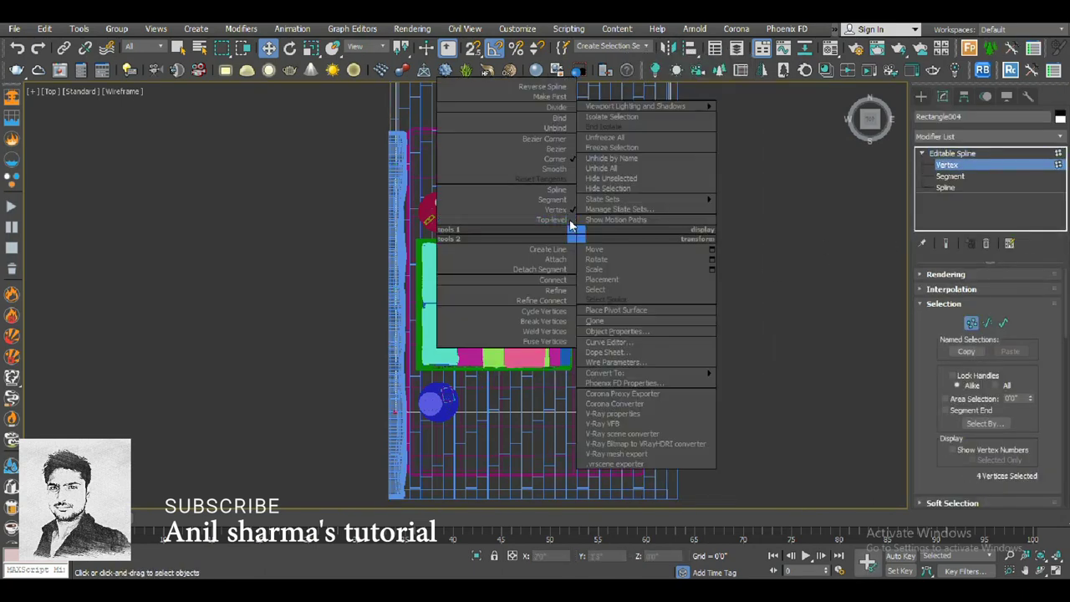
{"action": "left_click", "coordinate": [553, 159]}
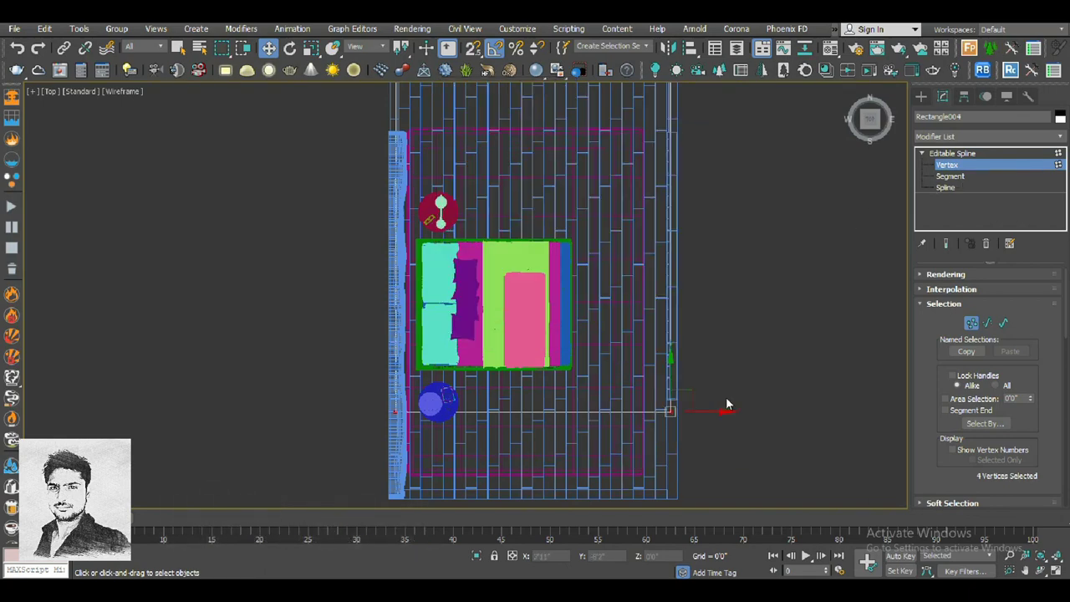
- Select the rectangle's top corner vertices, checking them against the curtain object
{"action": "middle_click_drag", "start_coordinate": [431, 479], "coordinate": [421, 328]}
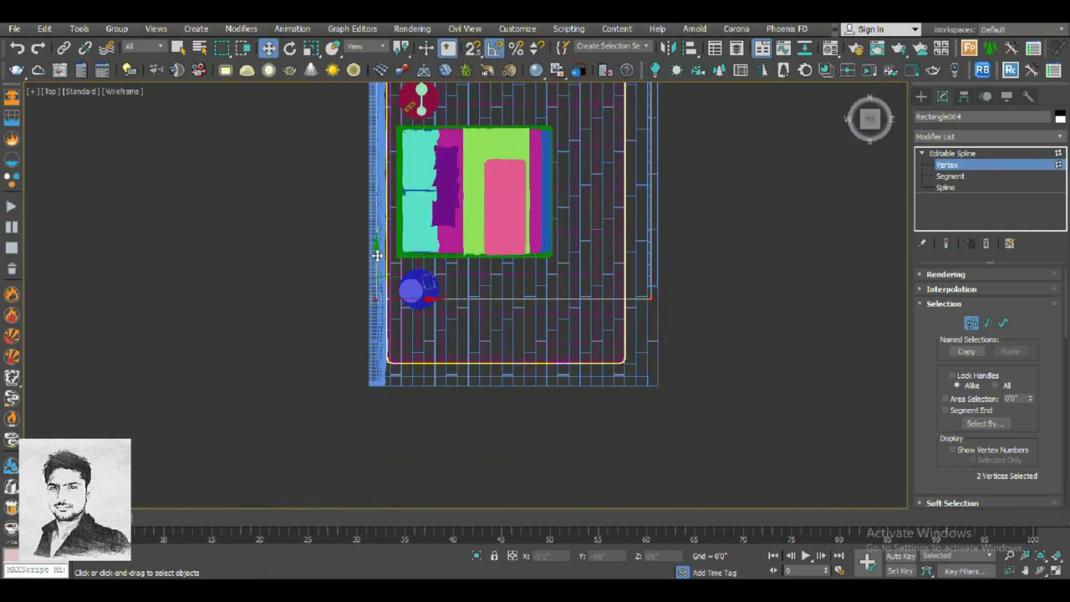
{"action": "left_click", "coordinate": [428, 336]}
{"action": "scroll", "coordinate": [509, 355], "scroll_direction": "down", "scroll_amount": 3}
{"action": "scroll", "coordinate": [585, 275], "scroll_direction": "down", "scroll_amount": 2}
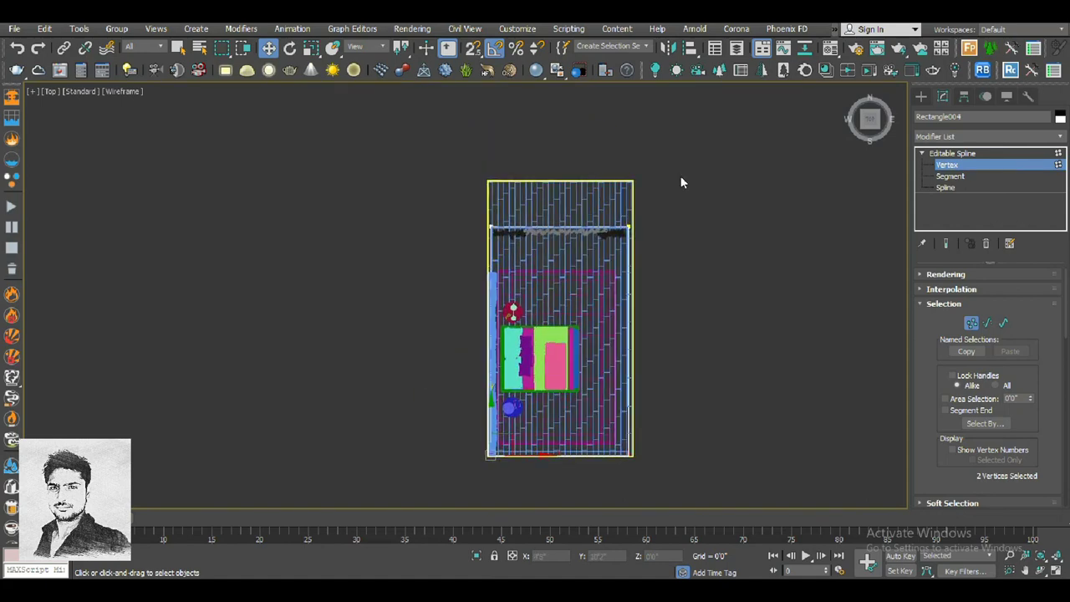
{"action": "scroll", "coordinate": [635, 219], "scroll_direction": "up", "scroll_amount": 3}
{"action": "scroll", "coordinate": [576, 220], "scroll_direction": "up", "scroll_amount": 3}
{"action": "left_click_drag", "start_coordinate": [681, 201], "coordinate": [715, 272]}
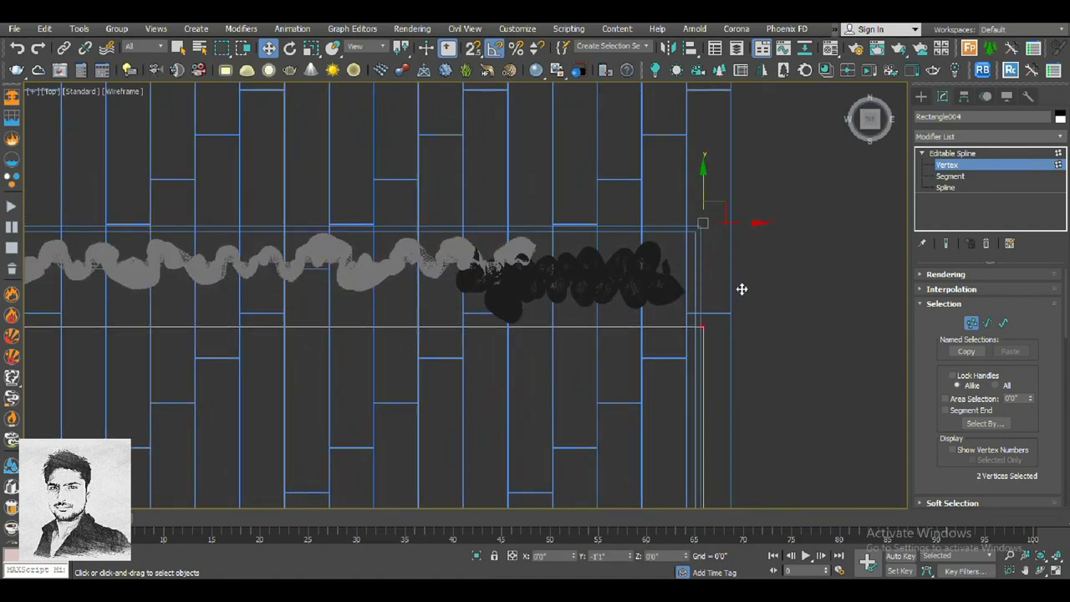
{"action": "scroll", "coordinate": [740, 289], "scroll_direction": "down", "scroll_amount": 3}
{"action": "scroll", "coordinate": [635, 284], "scroll_direction": "down", "scroll_amount": 1}
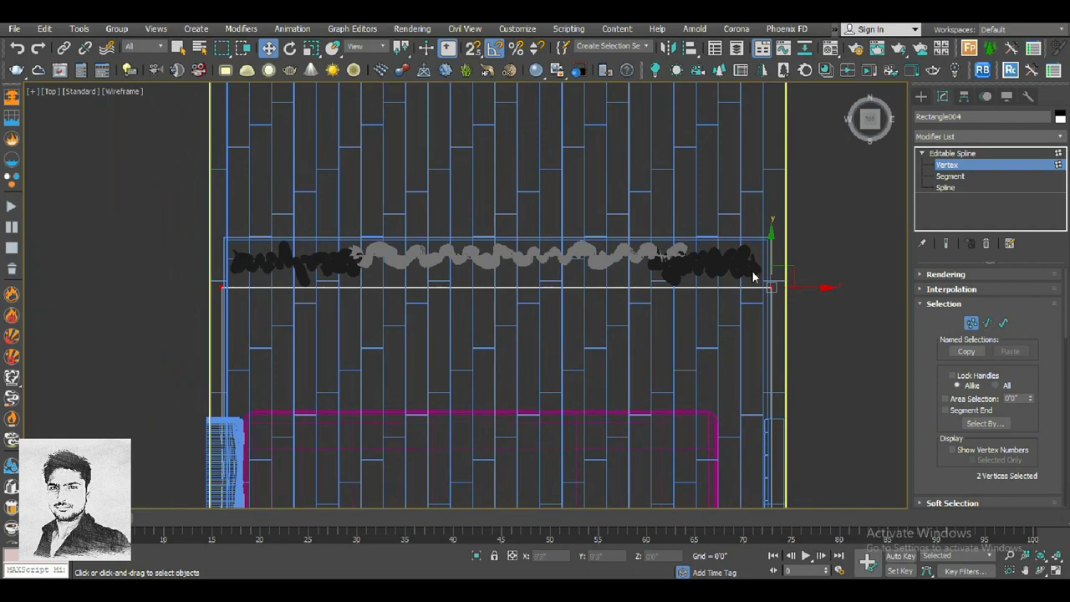
{"action": "scroll", "coordinate": [768, 274], "scroll_direction": "up", "scroll_amount": 2}
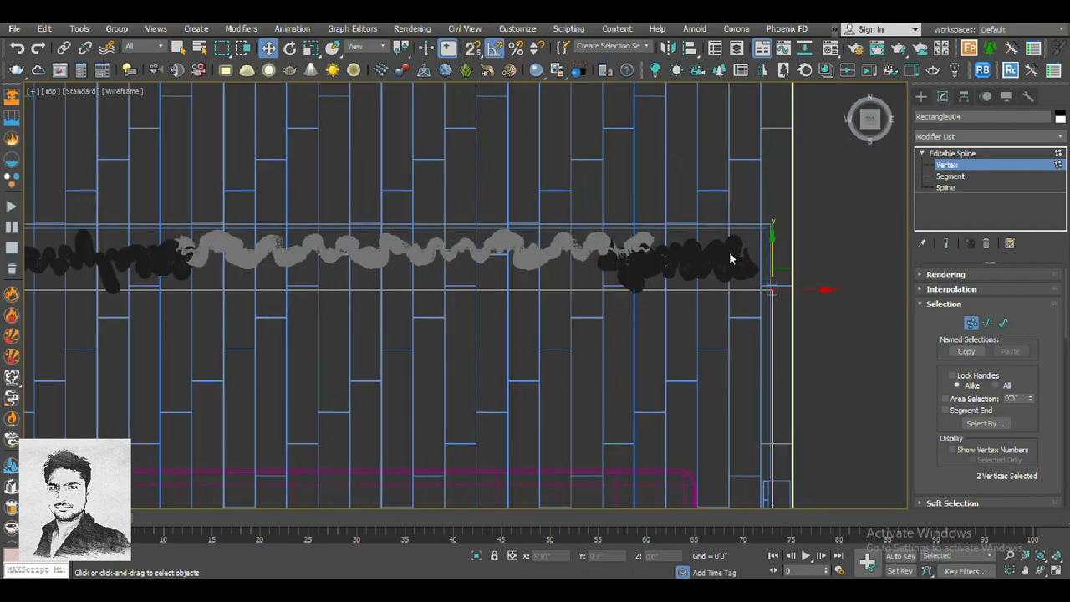
{"action": "left_click", "coordinate": [952, 153]}
{"action": "right_click", "coordinate": [957, 162]}
{"action": "left_click", "coordinate": [994, 392]}
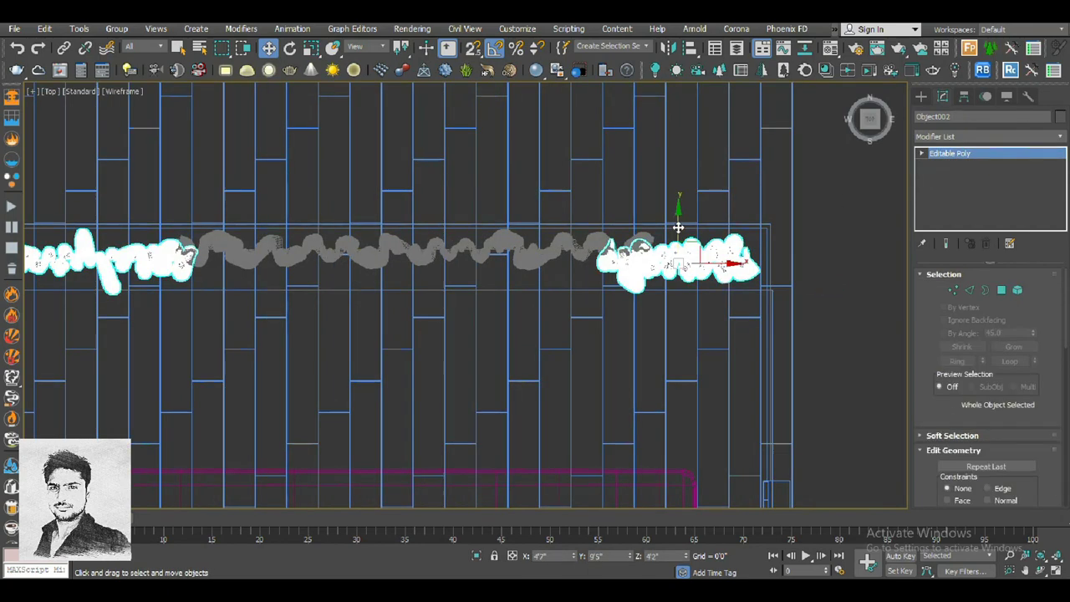
{"action": "left_click", "coordinate": [720, 291]}
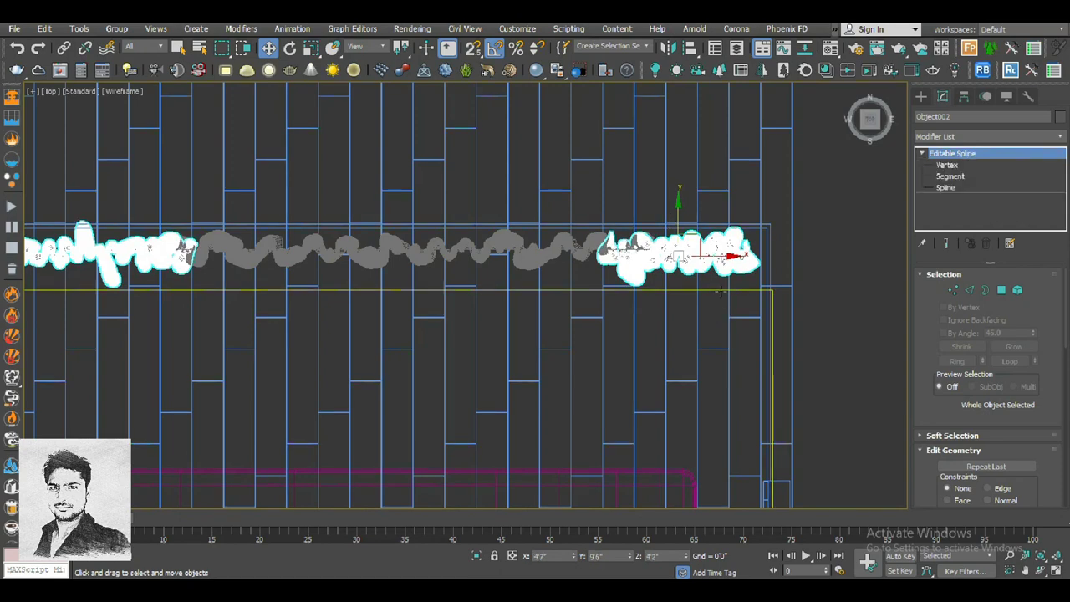
- Nudge the rectangle's top segment up to the curtain line
{"action": "left_click", "coordinate": [949, 176]}
{"action": "left_click", "coordinate": [518, 290]}
{"action": "left_click_drag", "start_coordinate": [377, 262], "coordinate": [380, 248]}
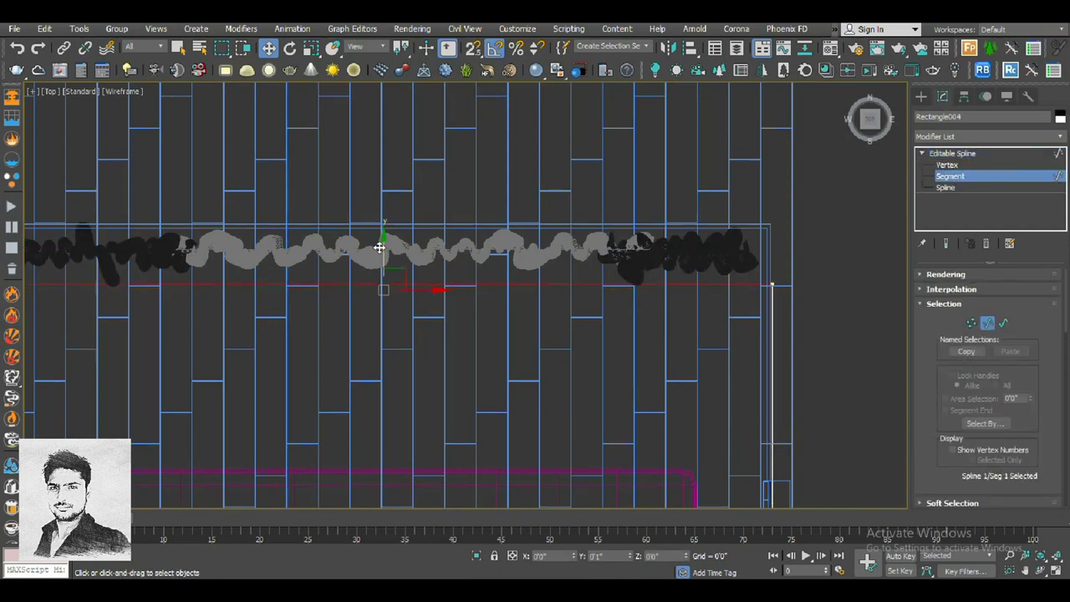
{"action": "scroll", "coordinate": [526, 225], "scroll_direction": "down", "scroll_amount": 5}
{"action": "left_click", "coordinate": [952, 153]}
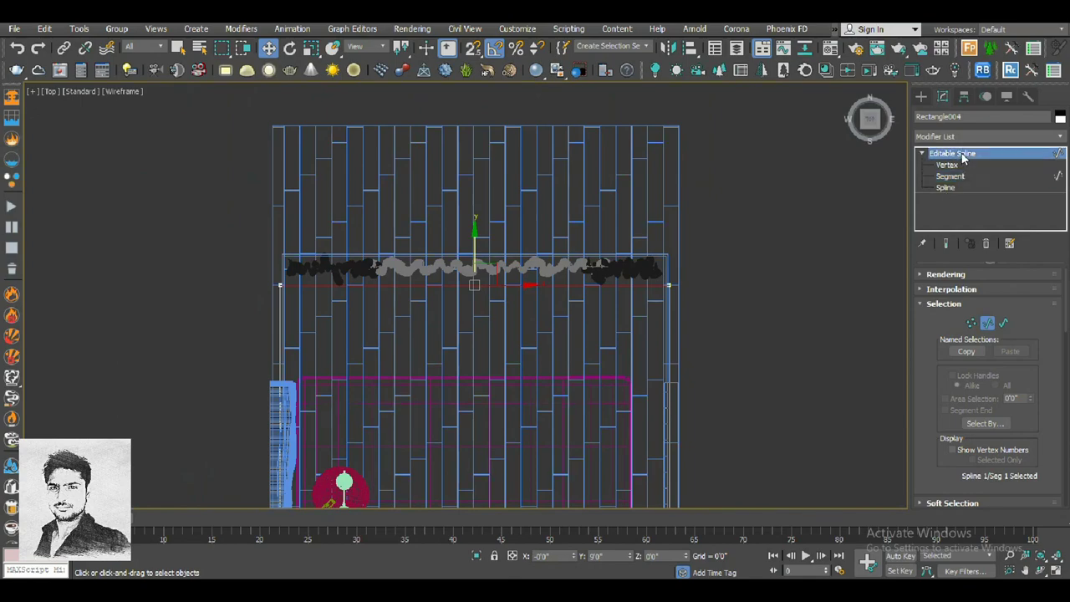
{"action": "middle_click_drag", "start_coordinate": [454, 307], "coordinate": [500, 278]}
- Raise Rectangle004 to 8'2" height in the Left view
{"action": "key", "text": "f"}
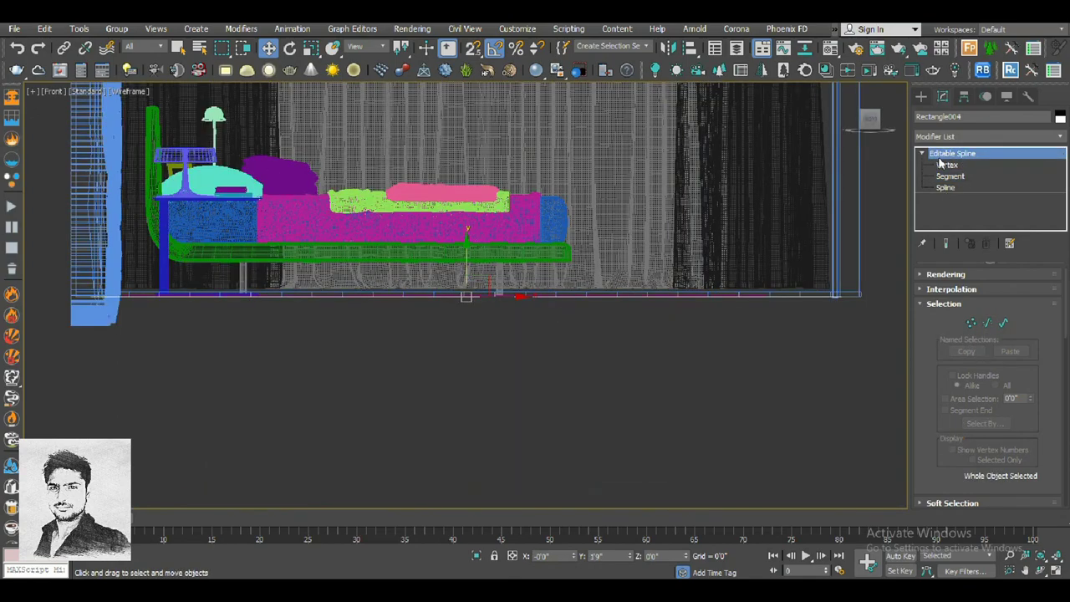
{"action": "scroll", "coordinate": [613, 288], "scroll_direction": "down", "scroll_amount": 5}
{"action": "middle_click_drag", "start_coordinate": [575, 251], "coordinate": [575, 345]}
{"action": "key", "text": "l"}
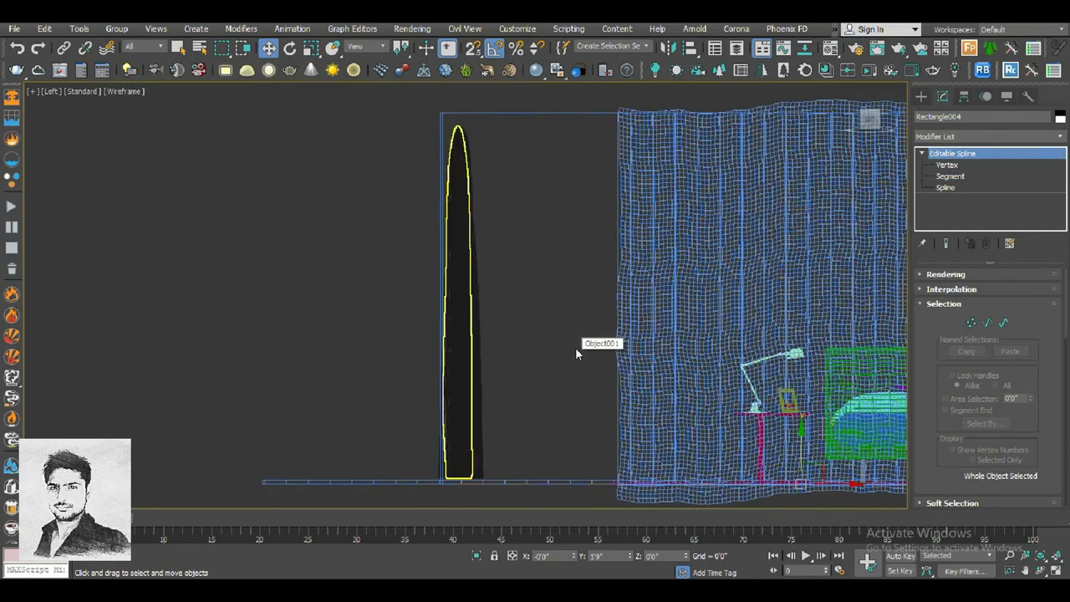
{"action": "scroll", "coordinate": [506, 340], "scroll_direction": "down", "scroll_amount": 4}
{"action": "scroll", "coordinate": [535, 351], "scroll_direction": "up", "scroll_amount": 2}
{"action": "scroll", "coordinate": [551, 363], "scroll_direction": "up", "scroll_amount": 1}
{"action": "left_click_drag", "start_coordinate": [551, 362], "coordinate": [540, 51]}
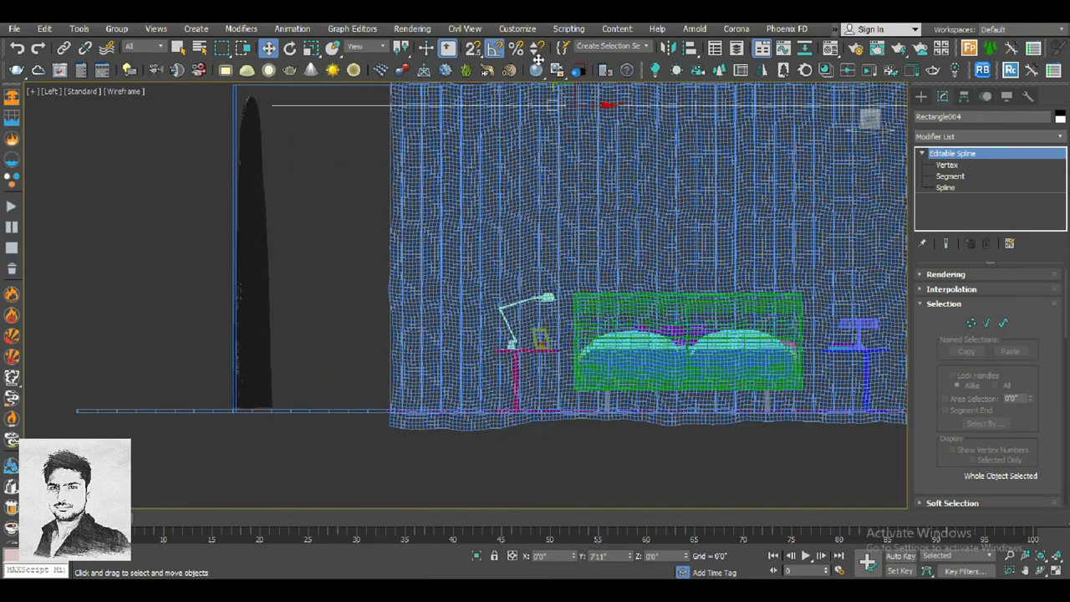
{"action": "middle_click_drag", "start_coordinate": [561, 250], "coordinate": [558, 349]}
- Extrude the slab outline by 0'2" to form a thin top slab
{"action": "left_click", "coordinate": [975, 139]}
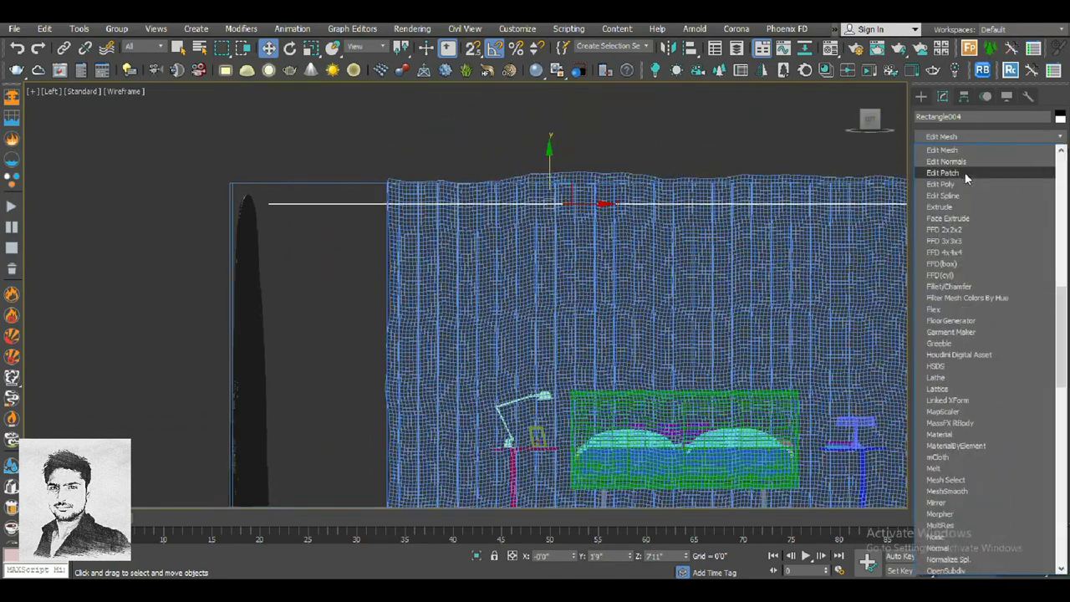
{"action": "left_click", "coordinate": [953, 207]}
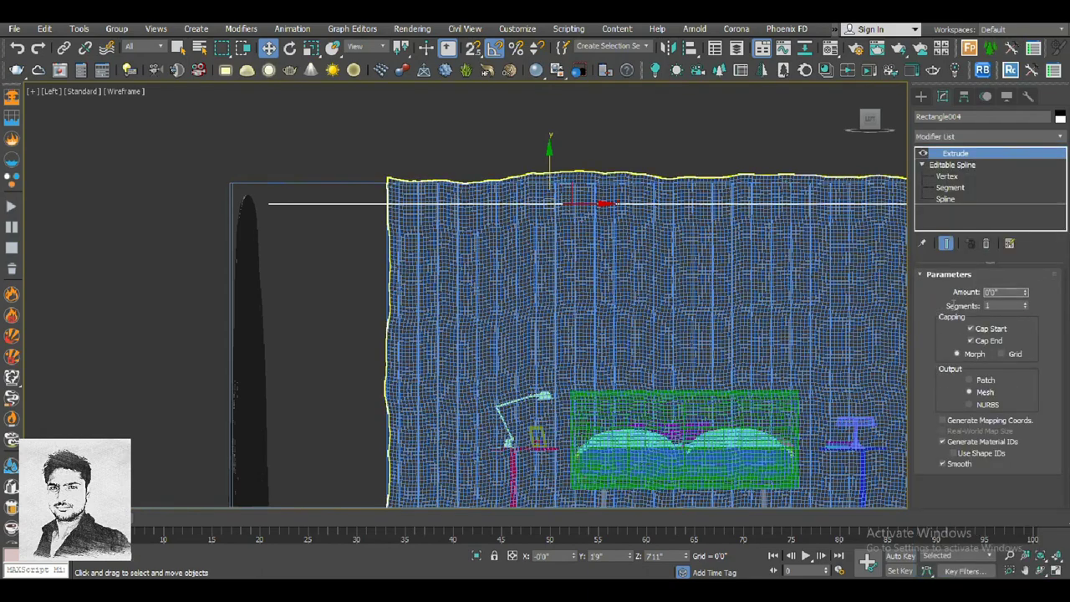
{"action": "type", "text": "2"}
{"action": "key", "text": "Return"}
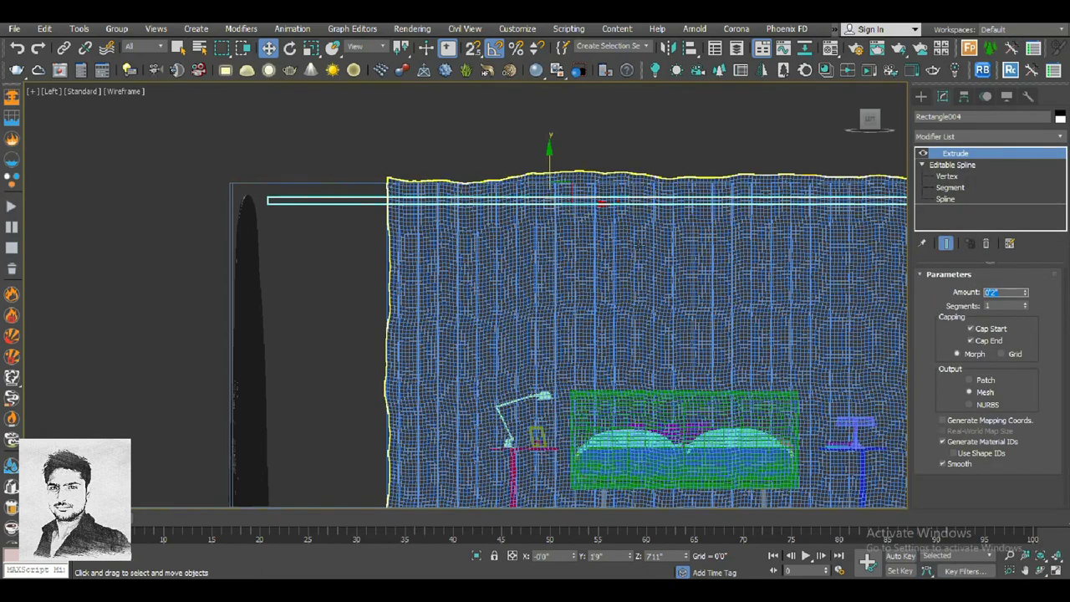
{"action": "scroll", "coordinate": [549, 179], "scroll_direction": "up", "scroll_amount": 3}
- Make a single copy of the thin extruded slab
{"action": "left_click", "coordinate": [583, 227]}
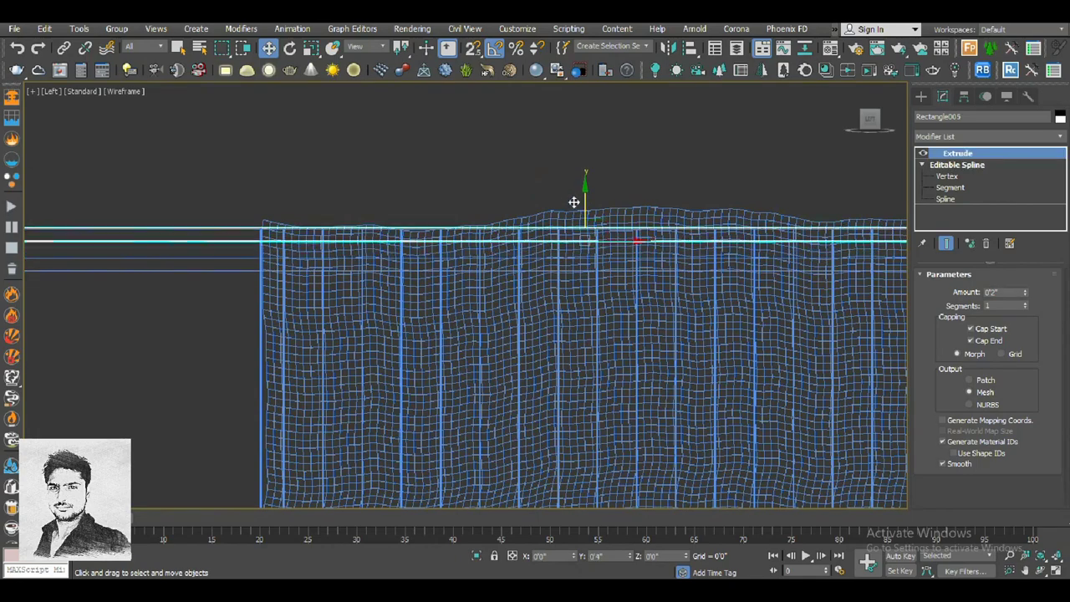
{"action": "key", "text": "ctrl+v"}
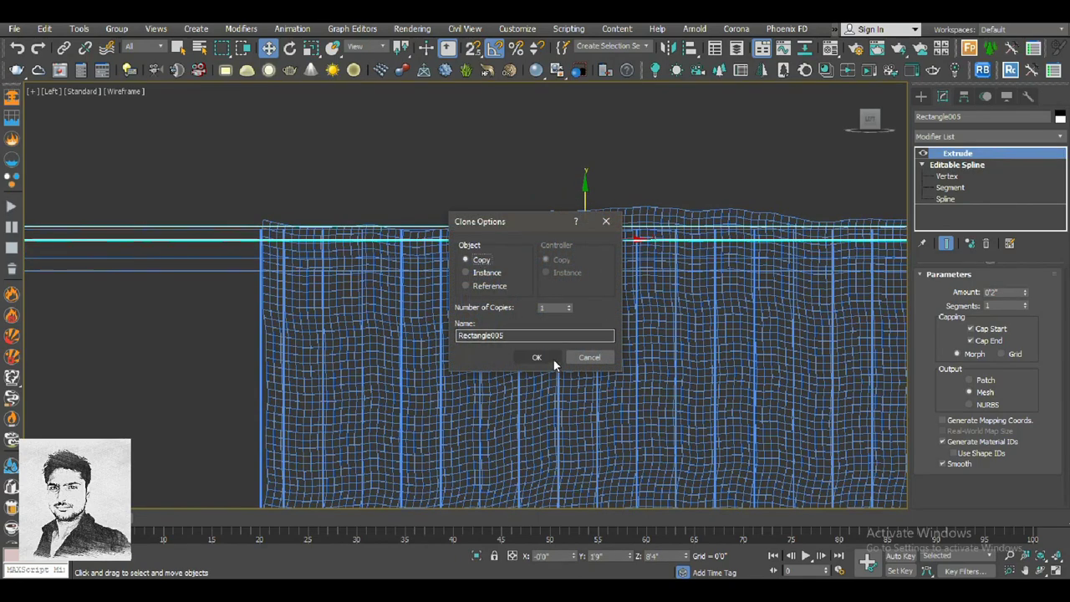
{"action": "left_click", "coordinate": [537, 357]}
{"action": "middle_click_drag", "start_coordinate": [568, 360], "coordinate": [794, 335]}
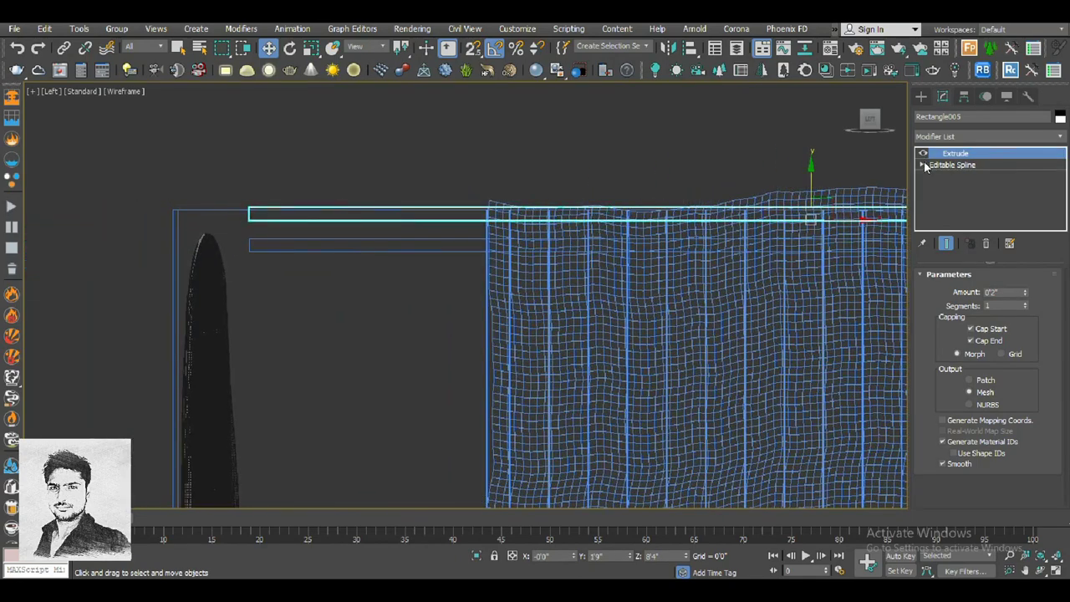
- Stretch the copy's left vertices outward past the wall edge, then select the lower horizontal bar
{"action": "left_click", "coordinate": [923, 165]}
{"action": "left_click", "coordinate": [947, 176]}
{"action": "middle_click_drag", "start_coordinate": [224, 266], "coordinate": [421, 264]}
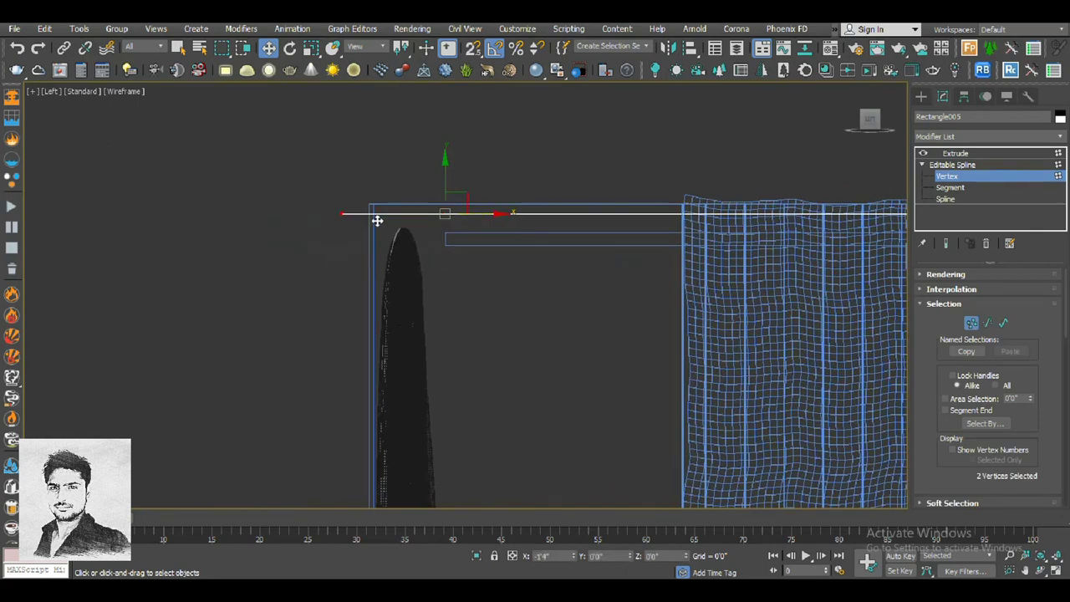
{"action": "left_click", "coordinate": [945, 244]}
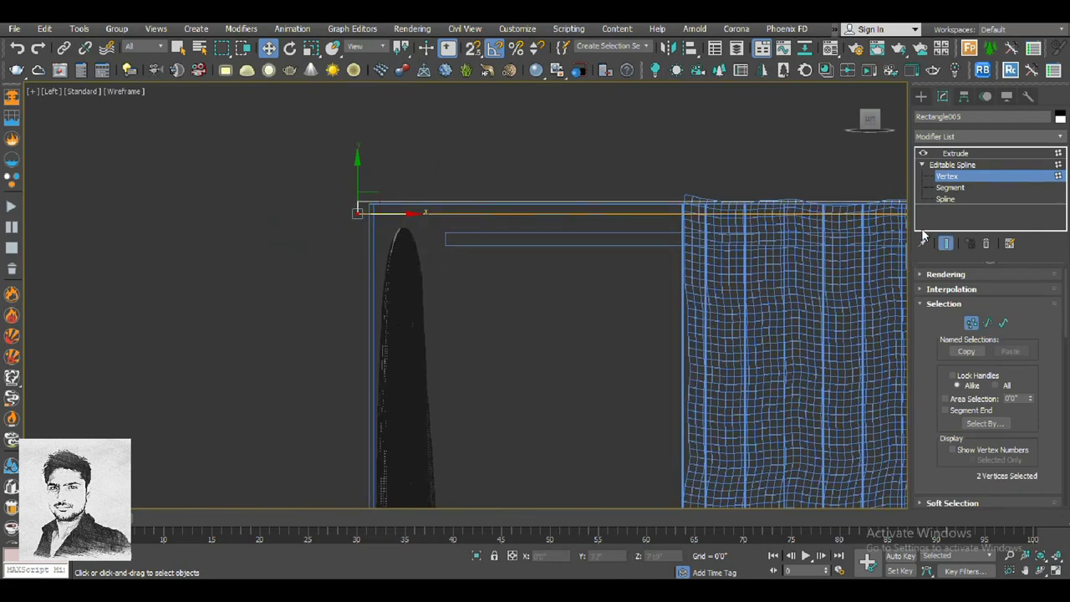
{"action": "left_click", "coordinate": [955, 153]}
{"action": "middle_click_drag", "start_coordinate": [752, 351], "coordinate": [618, 356]}
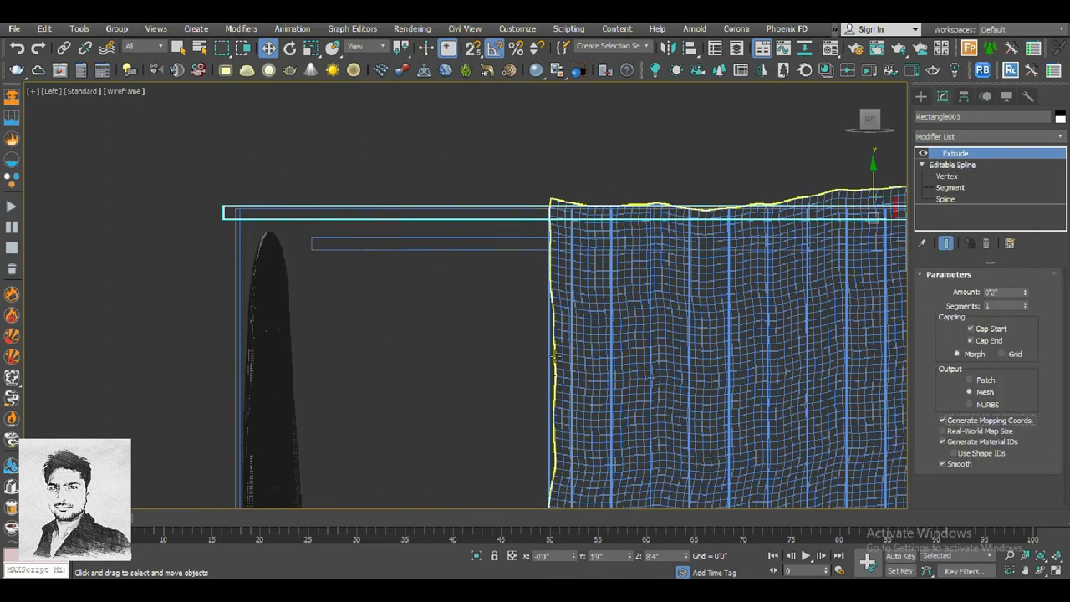
{"action": "left_click", "coordinate": [403, 255]}
{"action": "left_click", "coordinate": [418, 248]}
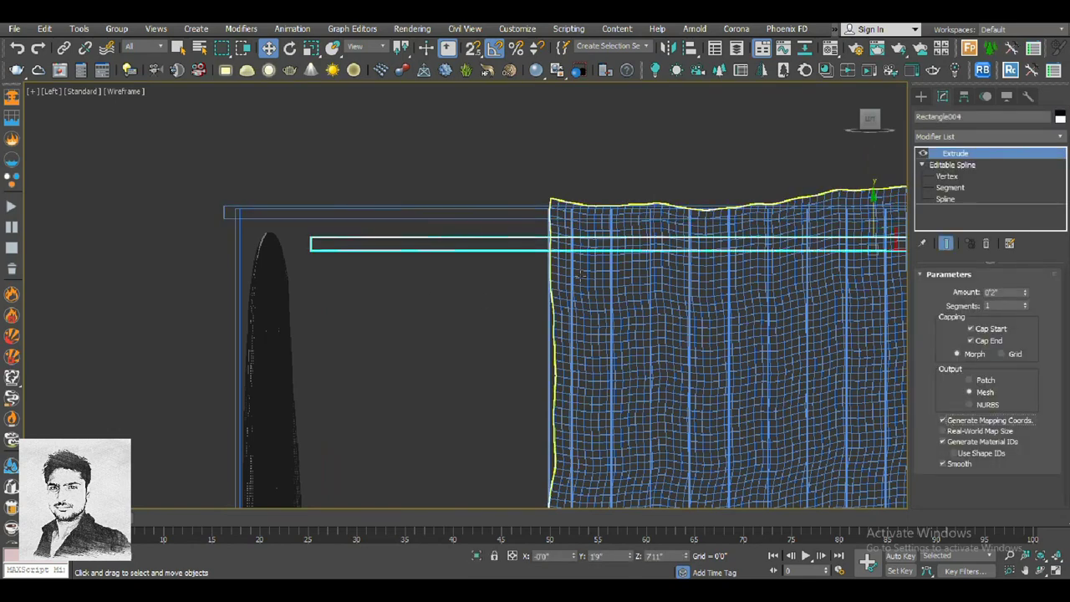
- Switch to Perspective view and move one curtain out of the room
{"action": "left_click", "coordinate": [432, 215], "text": "ctrl"}
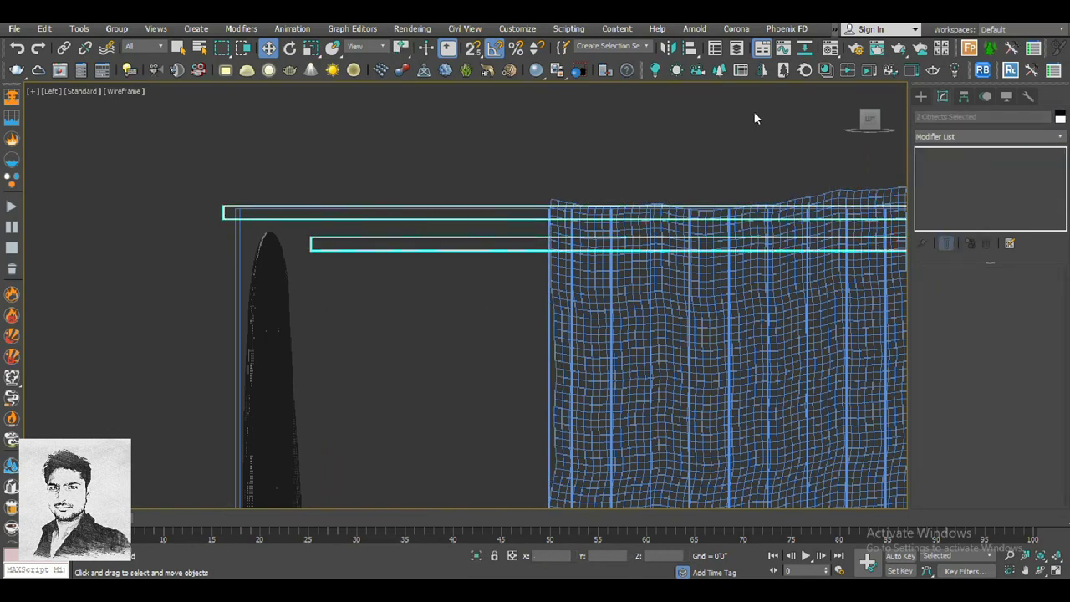
{"action": "key", "text": "m"}
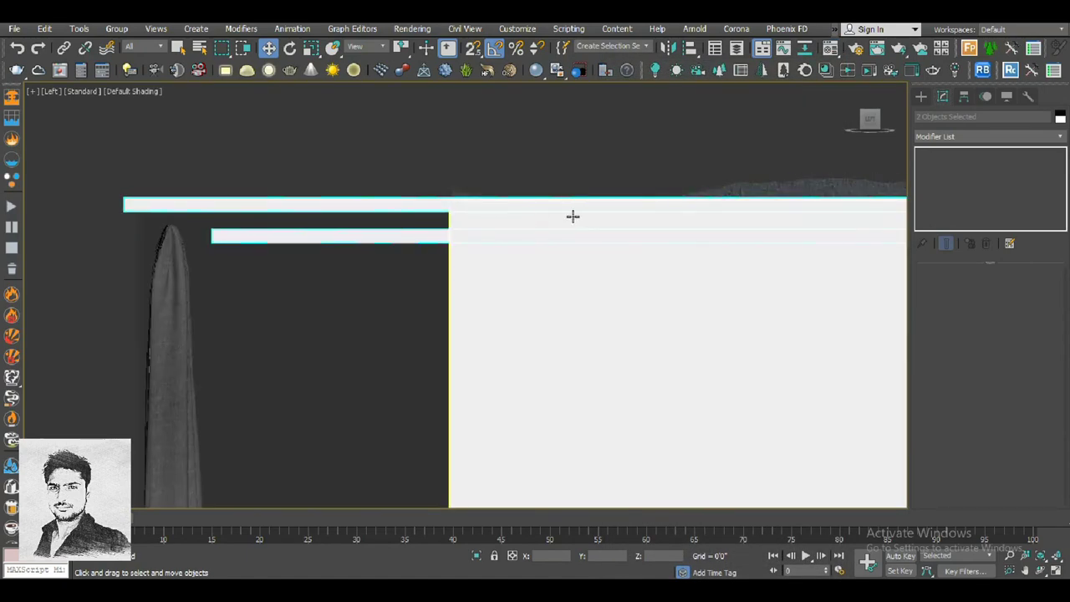
{"action": "key", "text": "p"}
{"action": "mouse_move", "coordinate": [572, 216]}
{"action": "middle_mouse_down", "text": "alt"}
{"action": "mouse_move", "coordinate": [523, 261]}
{"action": "mouse_move", "coordinate": [660, 213]}
{"action": "mouse_move", "coordinate": [504, 301]}
{"action": "mouse_move", "coordinate": [564, 303]}
{"action": "mouse_move", "coordinate": [493, 332]}
{"action": "mouse_move", "coordinate": [533, 346]}
{"action": "mouse_move", "coordinate": [443, 355]}
{"action": "middle_mouse_up", "text": "alt"}
{"action": "key", "text": "F3"}
{"action": "left_click", "coordinate": [557, 336]}
{"action": "key", "text": "F3"}
{"action": "left_click_drag", "start_coordinate": [494, 364], "coordinate": [795, 430]}
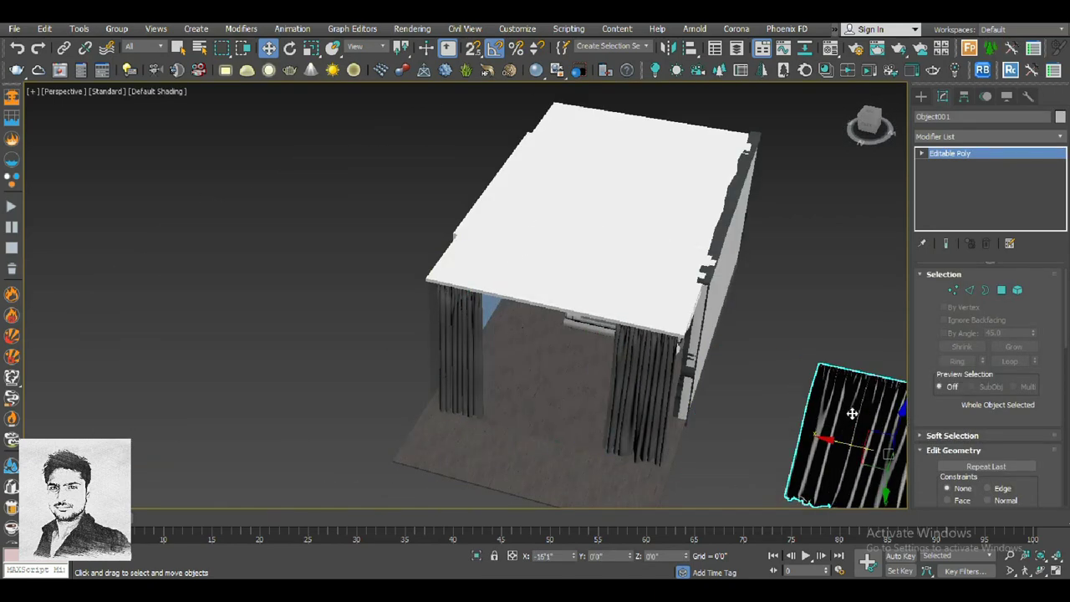
{"action": "mouse_move", "coordinate": [795, 430]}
{"action": "middle_mouse_down", "text": "alt"}
{"action": "mouse_move", "coordinate": [578, 260]}
{"action": "mouse_move", "coordinate": [525, 324]}
{"action": "mouse_move", "coordinate": [585, 360]}
{"action": "middle_mouse_up", "text": "alt"}
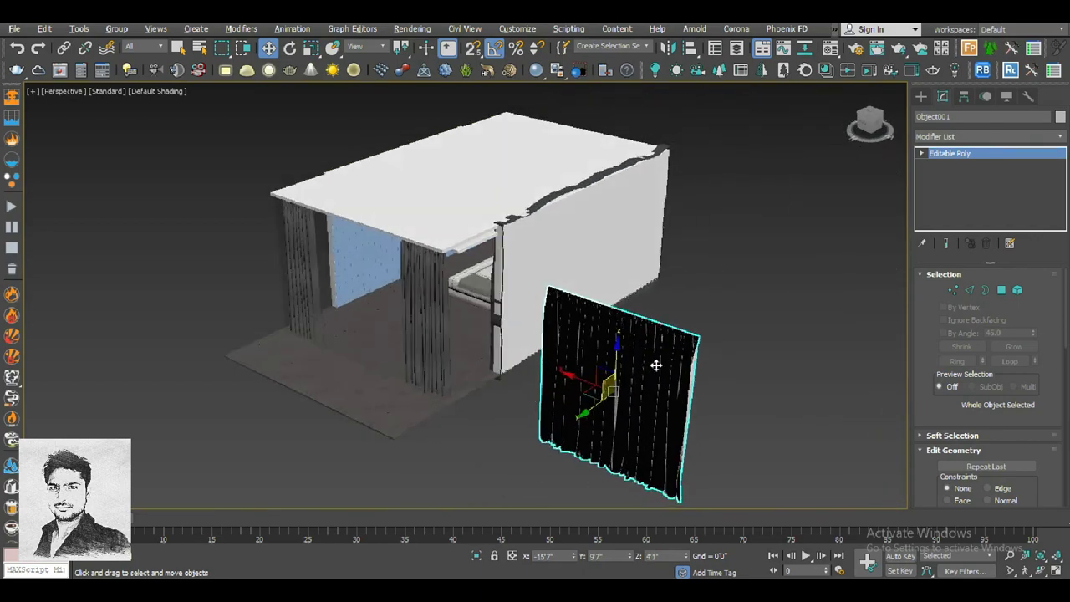
{"action": "left_click", "coordinate": [736, 434]}
- Hide the top slab using Hide Selection
{"action": "scroll", "coordinate": [382, 258], "scroll_direction": "up", "scroll_amount": 5}
{"action": "scroll", "coordinate": [445, 239], "scroll_direction": "up", "scroll_amount": 3}
{"action": "scroll", "coordinate": [446, 239], "scroll_direction": "up", "scroll_amount": 3}
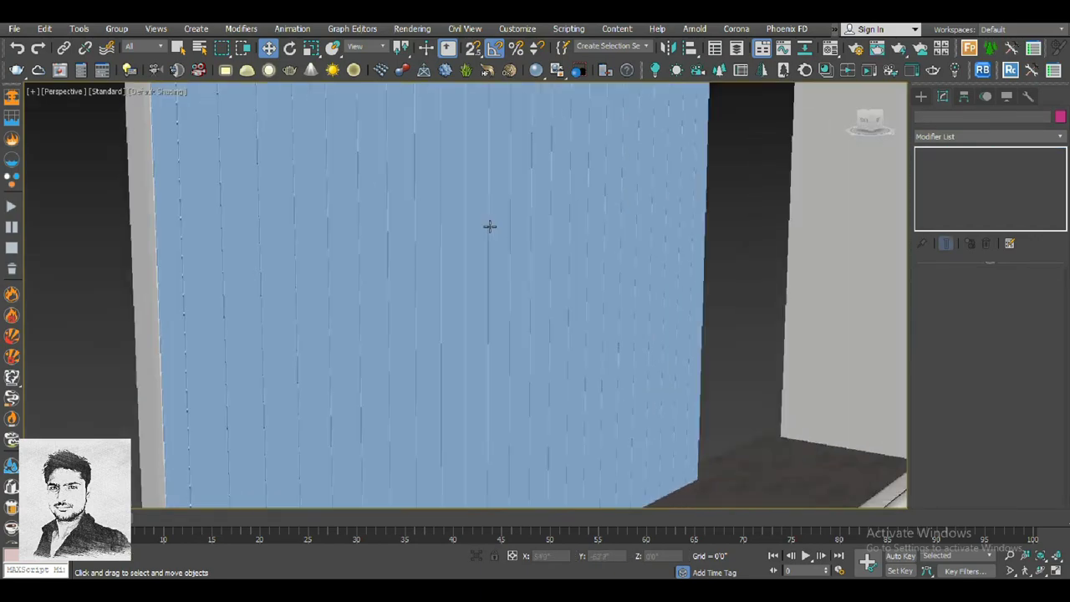
{"action": "middle_click_drag", "start_coordinate": [490, 226], "coordinate": [426, 242], "text": "alt"}
{"action": "left_click", "coordinate": [626, 203]}
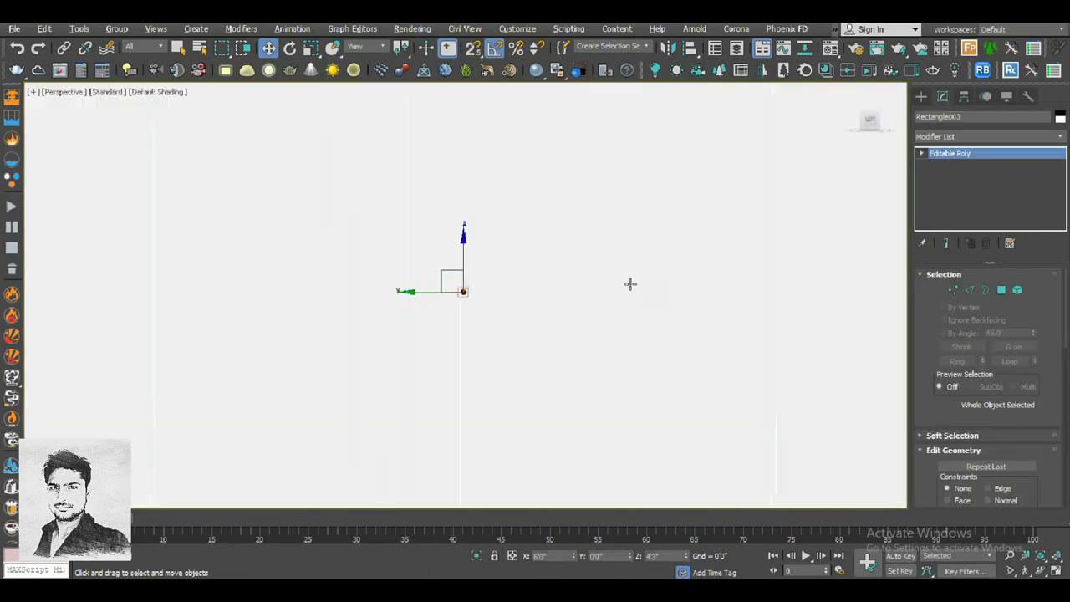
{"action": "scroll", "coordinate": [610, 288], "scroll_direction": "down", "scroll_amount": 6}
{"action": "right_click", "coordinate": [510, 216]}
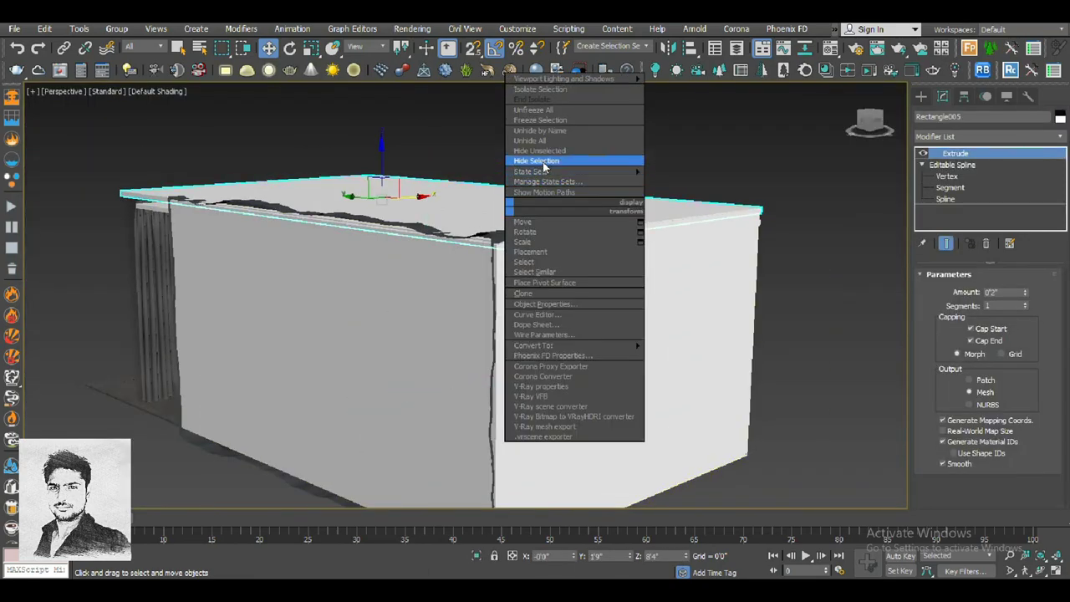
{"action": "left_click", "coordinate": [573, 160]}
- Hide the box enclosing the wall panel and select the plank wall panel Rectangle003
{"action": "mouse_move", "coordinate": [573, 160]}
{"action": "middle_mouse_down", "text": "alt"}
{"action": "mouse_move", "coordinate": [532, 239]}
{"action": "mouse_move", "coordinate": [561, 248]}
{"action": "middle_mouse_up", "text": "alt"}
{"action": "left_click", "coordinate": [532, 239]}
{"action": "right_click", "coordinate": [485, 242]}
{"action": "left_click", "coordinate": [520, 207]}
{"action": "left_click", "coordinate": [544, 241]}
{"action": "scroll", "coordinate": [566, 263], "scroll_direction": "down", "scroll_amount": 2}
- In the Material Editor, turn the unused 05 - Default material into a VRayMtl
{"action": "middle_click_drag", "start_coordinate": [588, 285], "coordinate": [618, 250], "text": "alt"}
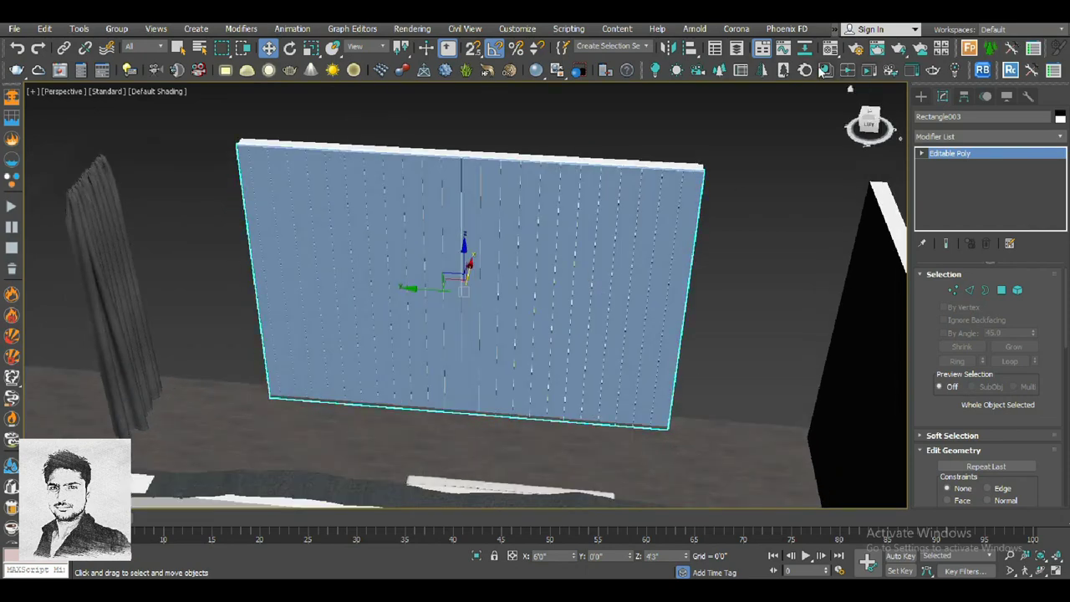
{"action": "left_click", "coordinate": [825, 69]}
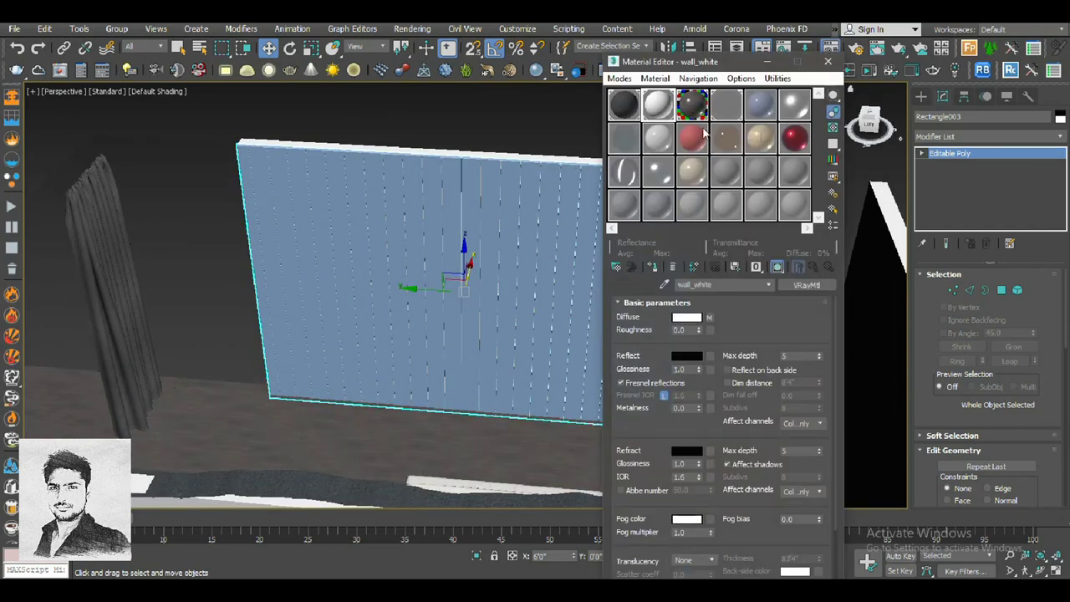
{"action": "left_click", "coordinate": [761, 105]}
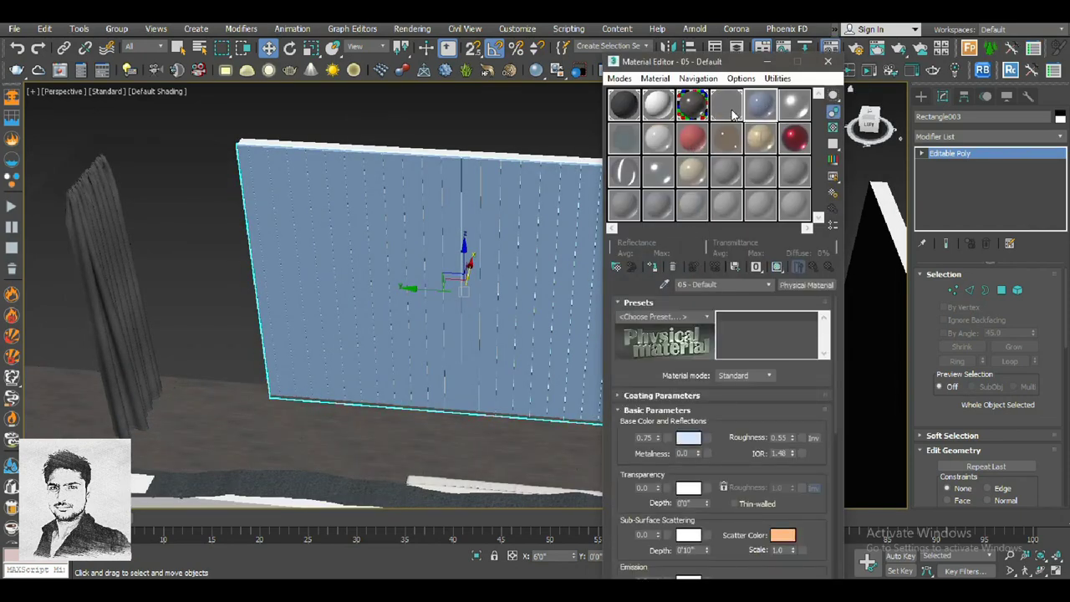
{"action": "left_click", "coordinate": [731, 114]}
{"action": "left_click", "coordinate": [761, 104]}
{"action": "left_click", "coordinate": [726, 105]}
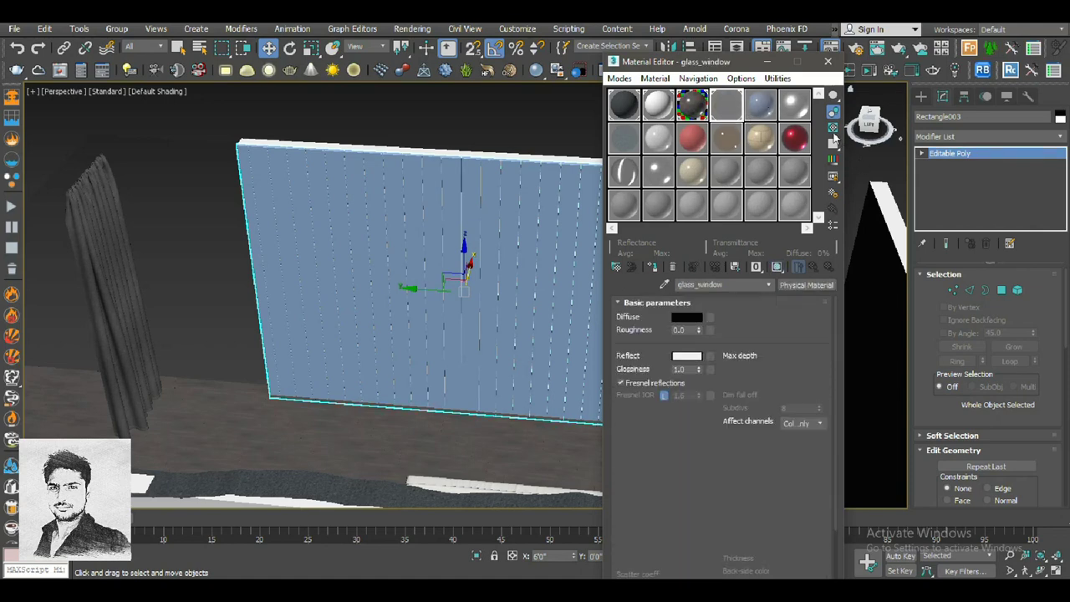
{"action": "left_click", "coordinate": [832, 127]}
{"action": "left_click", "coordinate": [761, 105]}
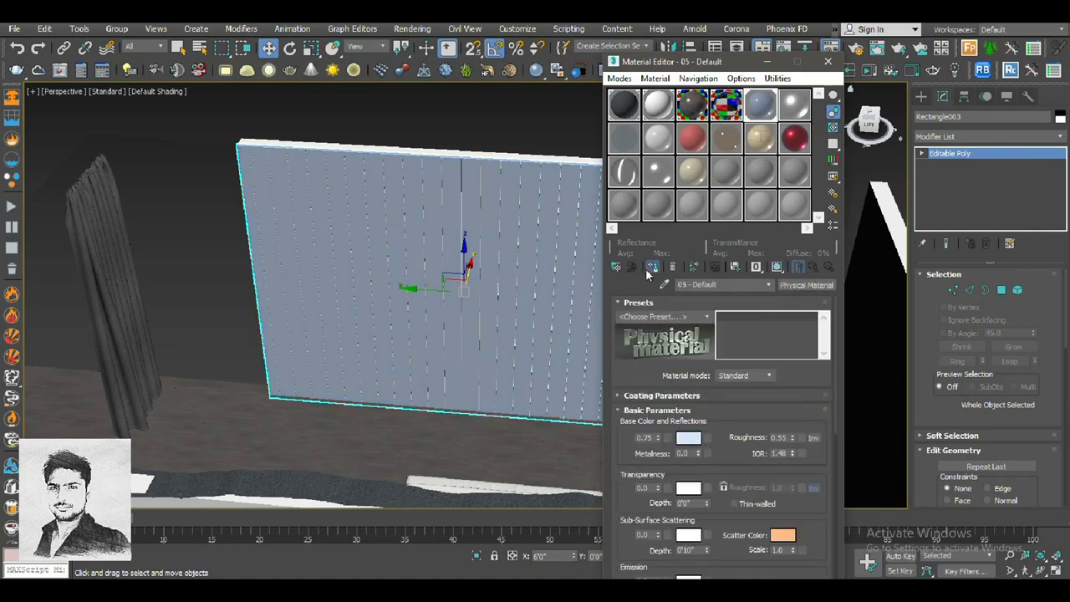
{"action": "left_click", "coordinate": [802, 285]}
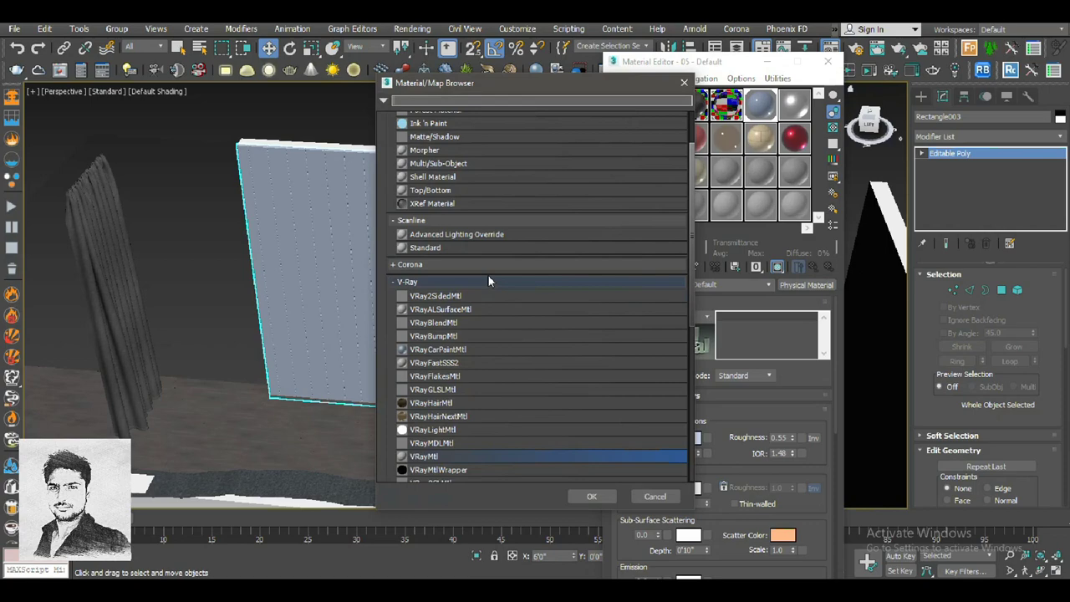
{"action": "double_click", "coordinate": [424, 459]}
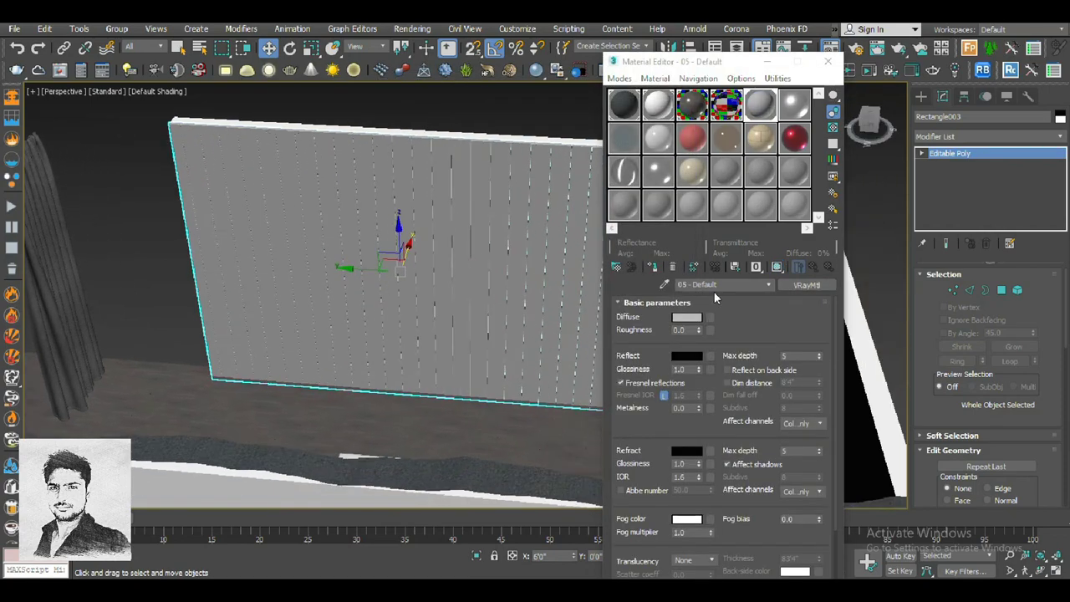
- Add a Bitmap to the Diffuse slot and browse to the wood\wood1 texture folder
{"action": "left_click", "coordinate": [710, 318]}
{"action": "scroll", "coordinate": [434, 167], "scroll_direction": "up", "scroll_amount": 3}
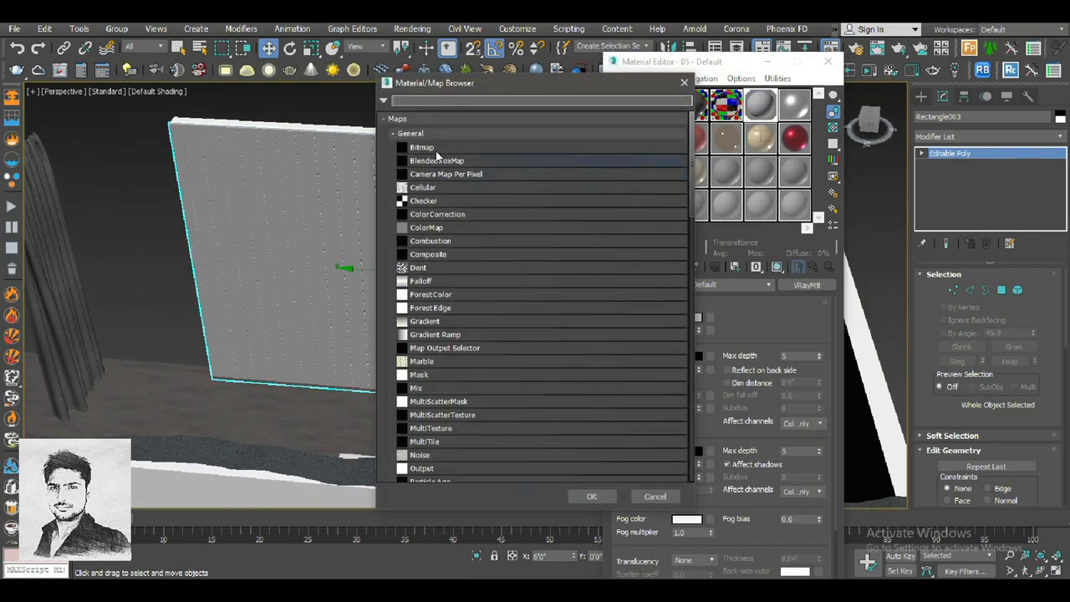
{"action": "double_click", "coordinate": [436, 155]}
{"action": "left_click", "coordinate": [270, 148]}
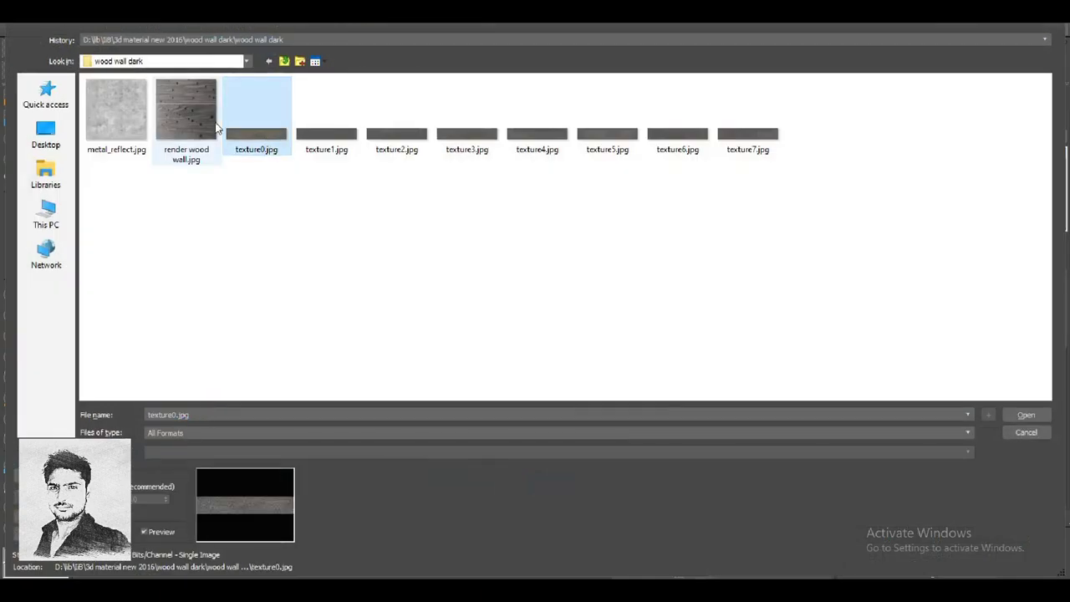
{"action": "double_click", "coordinate": [188, 117]}
{"action": "key", "text": "BackSpace"}
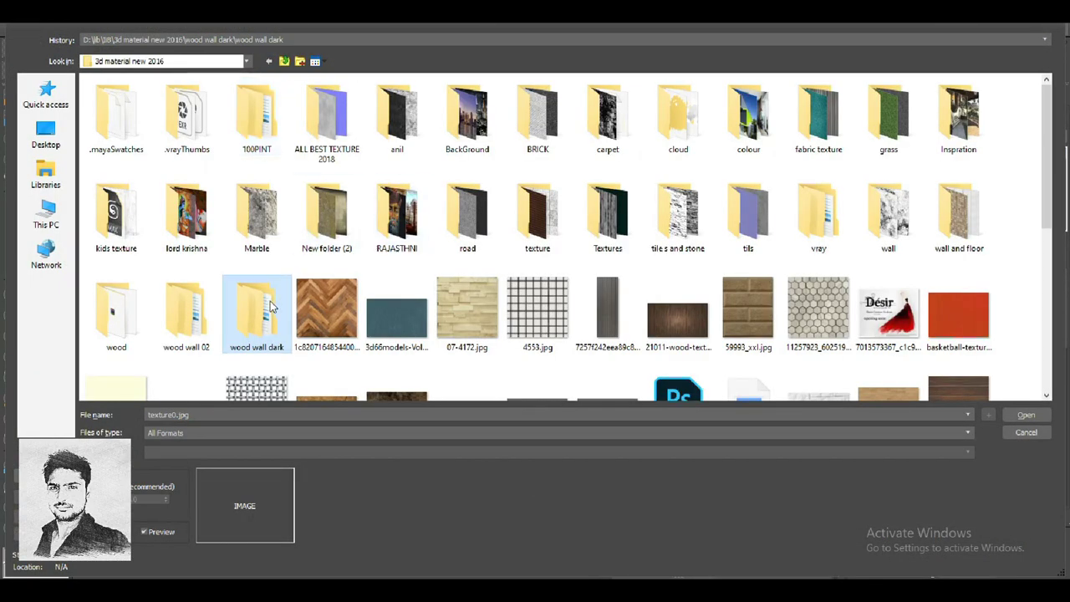
{"action": "double_click", "coordinate": [620, 217]}
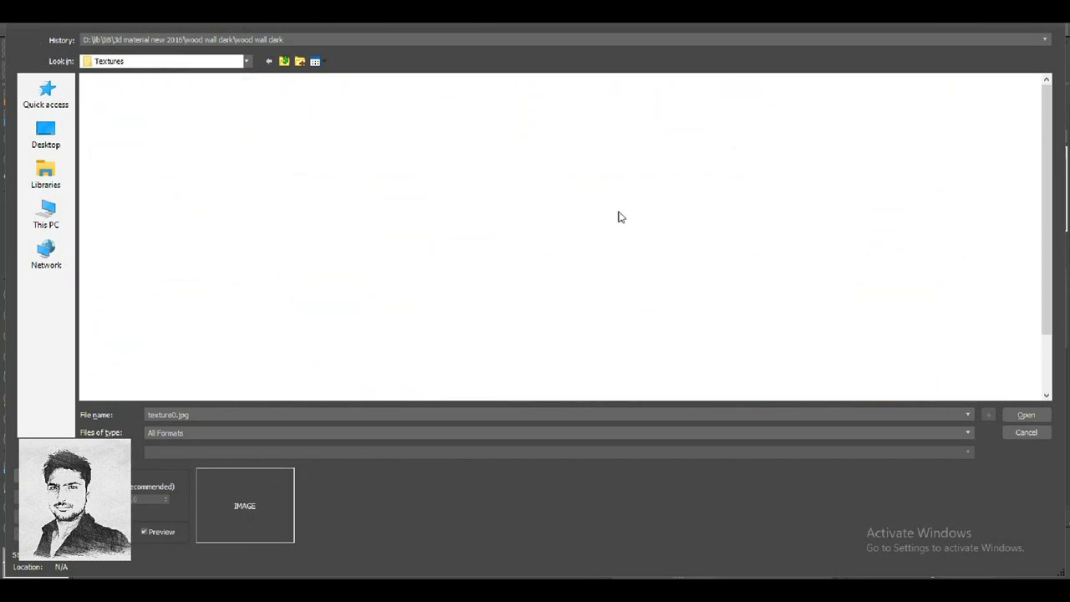
{"action": "key", "text": "BackSpace"}
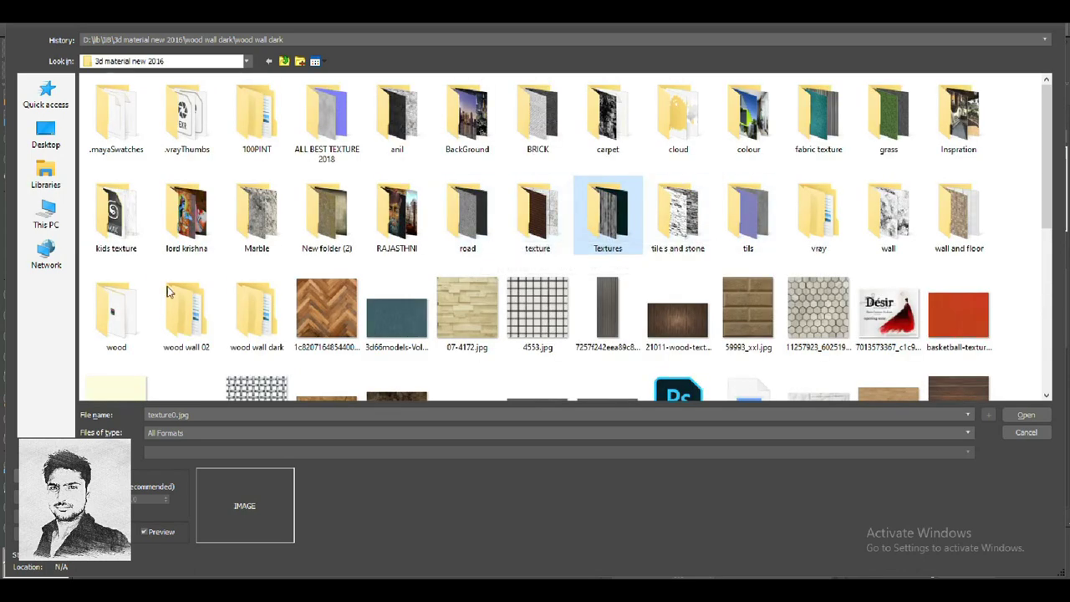
{"action": "double_click", "coordinate": [117, 308]}
{"action": "double_click", "coordinate": [186, 113]}
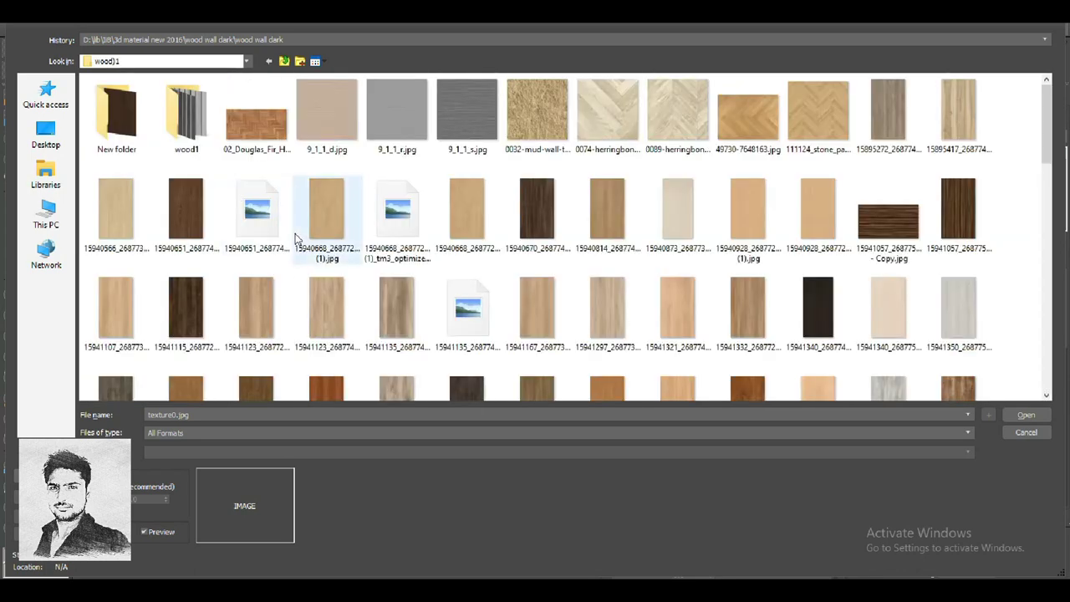
- Load the dark wood image as diffuse texture and assign the material to the plank wall
{"action": "scroll", "coordinate": [388, 294], "scroll_direction": "down", "scroll_amount": 3}
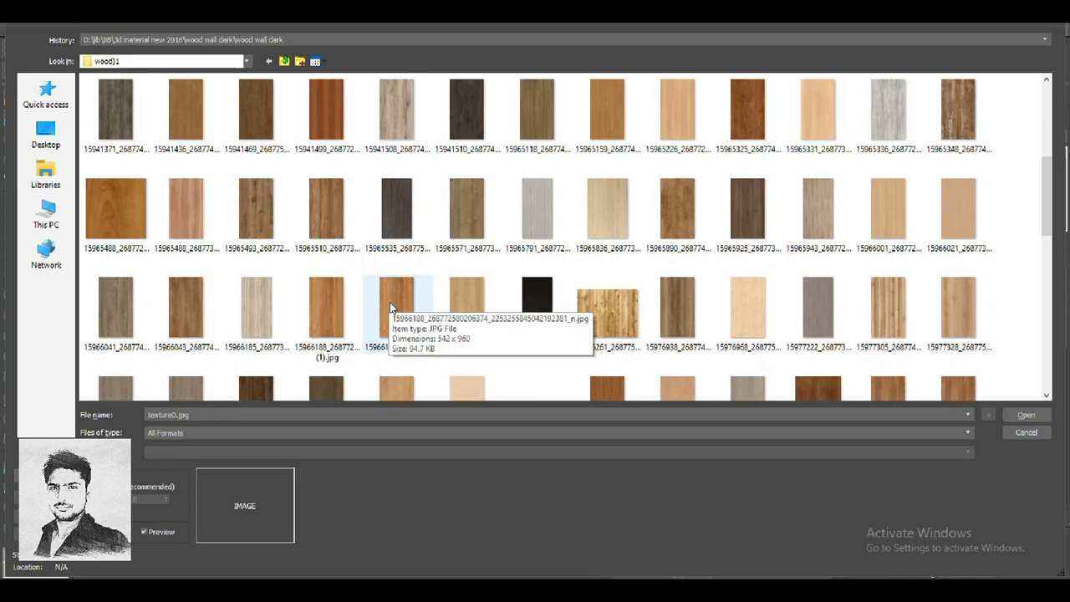
{"action": "left_click", "coordinate": [404, 224]}
{"action": "scroll", "coordinate": [414, 251], "scroll_direction": "down", "scroll_amount": 1}
{"action": "scroll", "coordinate": [417, 260], "scroll_direction": "down", "scroll_amount": 1}
{"action": "scroll", "coordinate": [423, 274], "scroll_direction": "down", "scroll_amount": 1}
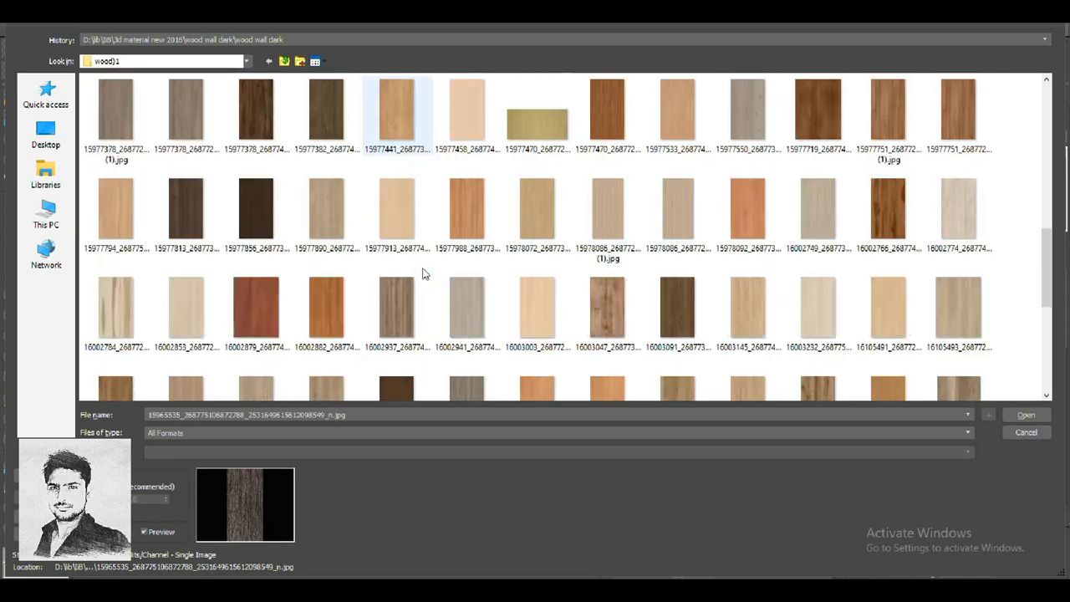
{"action": "scroll", "coordinate": [423, 274], "scroll_direction": "down", "scroll_amount": 3}
{"action": "scroll", "coordinate": [423, 274], "scroll_direction": "down", "scroll_amount": 2}
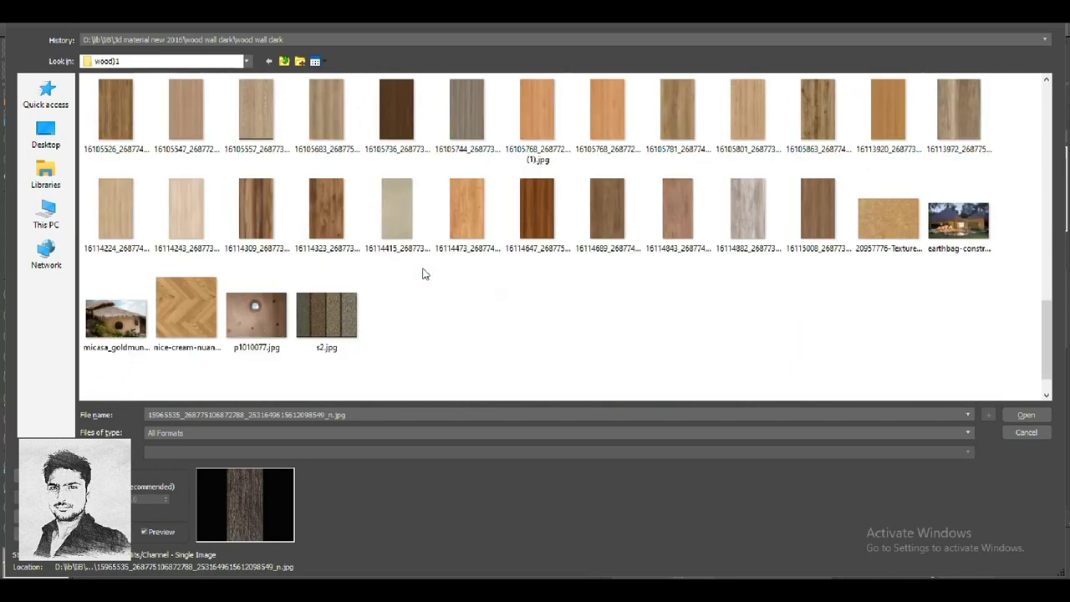
{"action": "scroll", "coordinate": [423, 274], "scroll_direction": "up", "scroll_amount": 5}
{"action": "scroll", "coordinate": [423, 274], "scroll_direction": "down", "scroll_amount": 2}
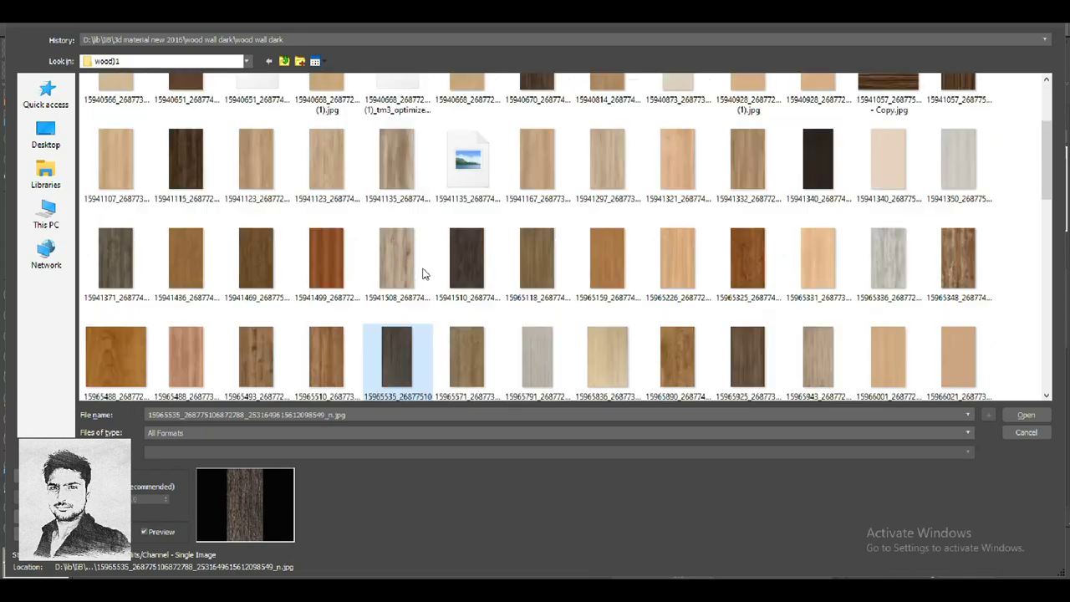
{"action": "scroll", "coordinate": [422, 274], "scroll_direction": "down", "scroll_amount": 3}
{"action": "double_click", "coordinate": [399, 202]}
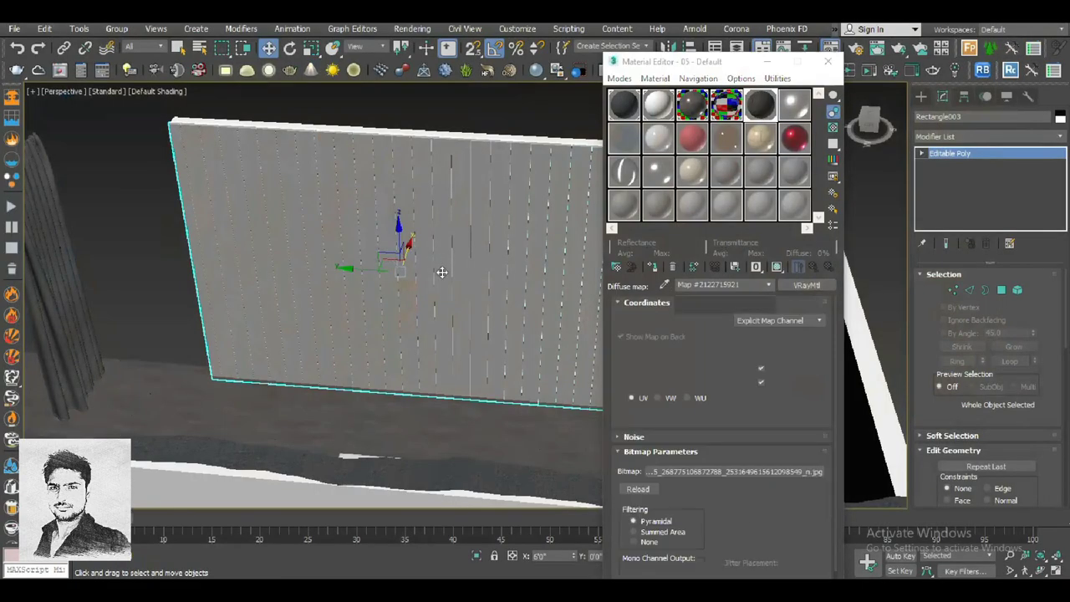
{"action": "left_click", "coordinate": [779, 268]}
{"action": "scroll", "coordinate": [435, 262], "scroll_direction": "up", "scroll_amount": 5}
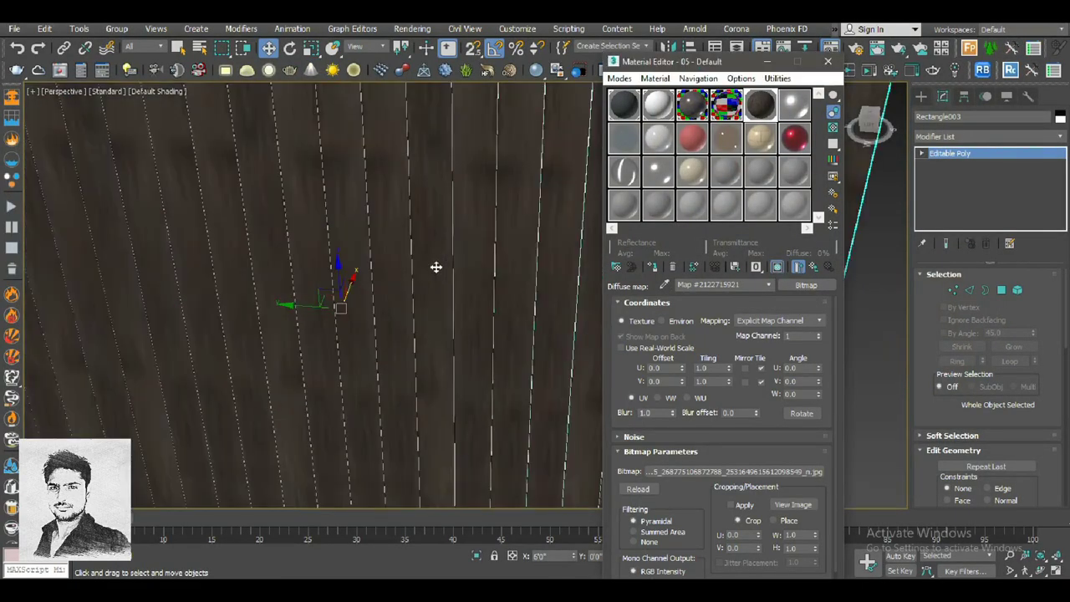
{"action": "scroll", "coordinate": [435, 267], "scroll_direction": "down", "scroll_amount": 5}
{"action": "mouse_move", "coordinate": [449, 258]}
{"action": "middle_mouse_down", "text": "alt"}
{"action": "mouse_move", "coordinate": [393, 267]}
{"action": "mouse_move", "coordinate": [398, 243]}
{"action": "mouse_move", "coordinate": [406, 268]}
{"action": "mouse_move", "coordinate": [360, 251]}
{"action": "mouse_move", "coordinate": [393, 276]}
{"action": "mouse_move", "coordinate": [418, 267]}
{"action": "middle_mouse_up", "text": "alt"}
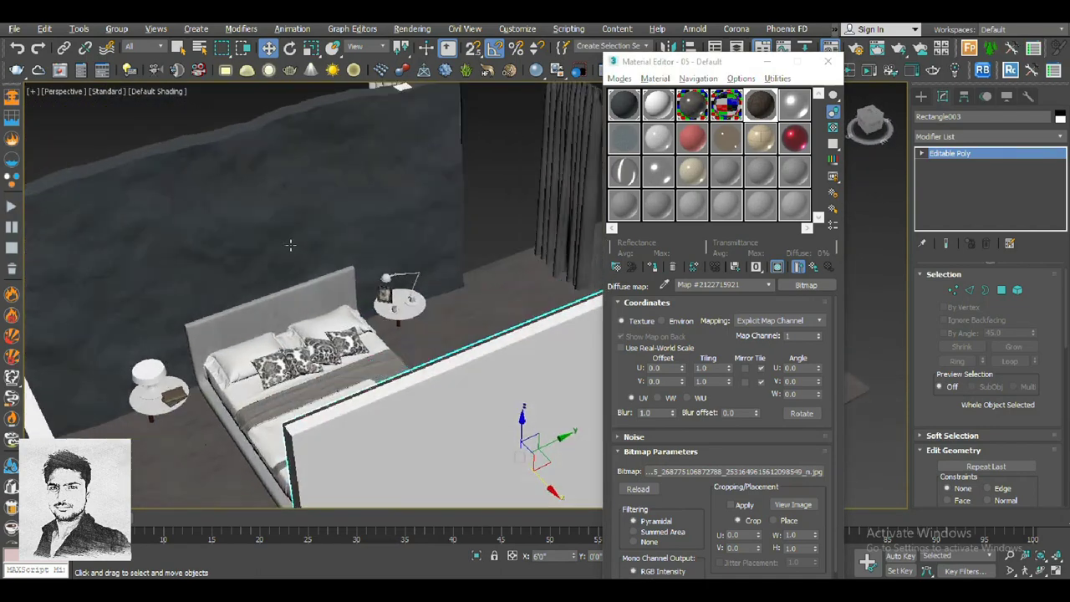
- Open the stone wall material's Diffuse bitmap and browse the texture folders for a replacement
{"action": "left_click", "coordinate": [619, 102]}
{"action": "left_click", "coordinate": [749, 372]}
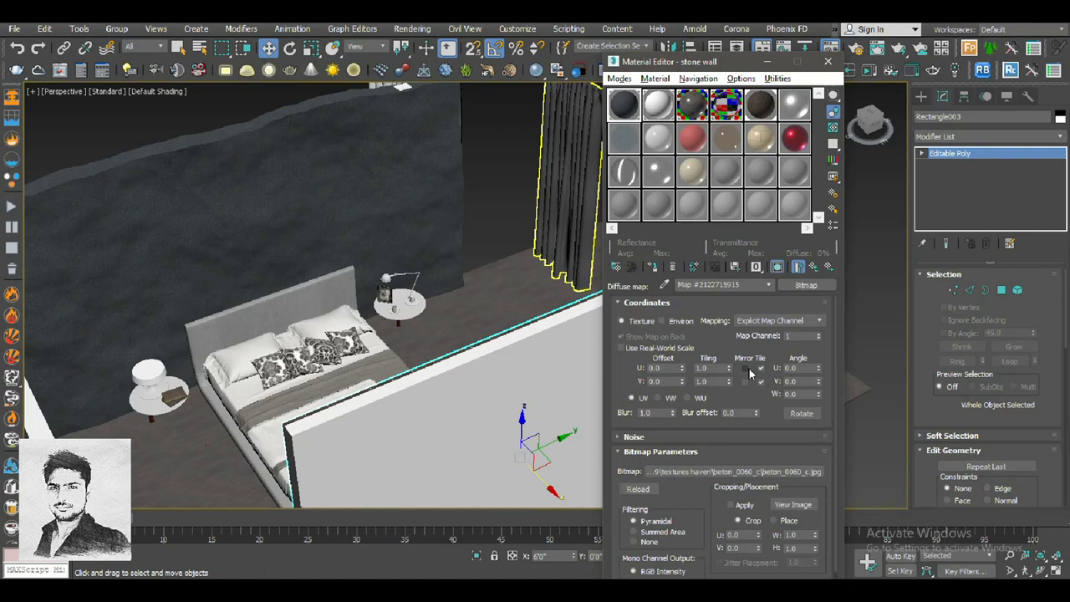
{"action": "left_click", "coordinate": [759, 471]}
{"action": "key", "text": "BackSpace"}
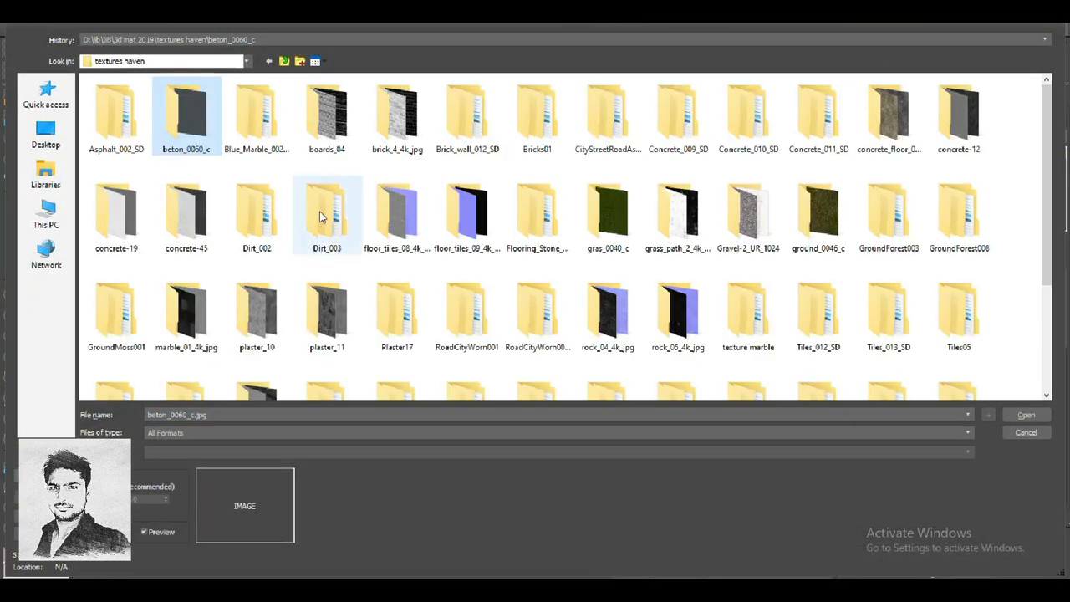
{"action": "scroll", "coordinate": [320, 217], "scroll_direction": "down", "scroll_amount": 2}
{"action": "scroll", "coordinate": [323, 215], "scroll_direction": "up", "scroll_amount": 2}
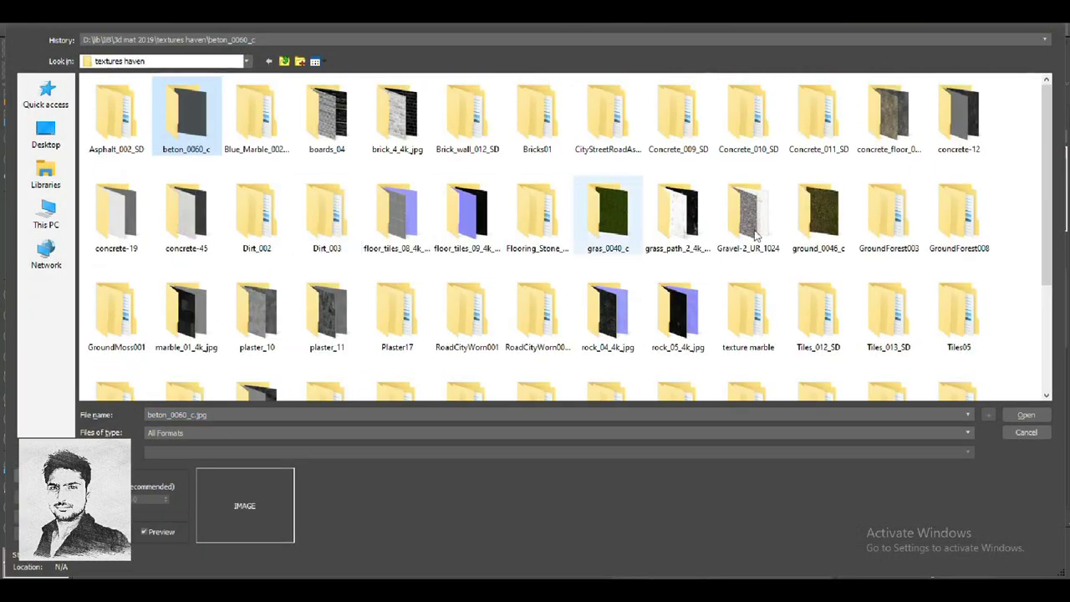
{"action": "double_click", "coordinate": [889, 113]}
{"action": "key", "text": "BackSpace"}
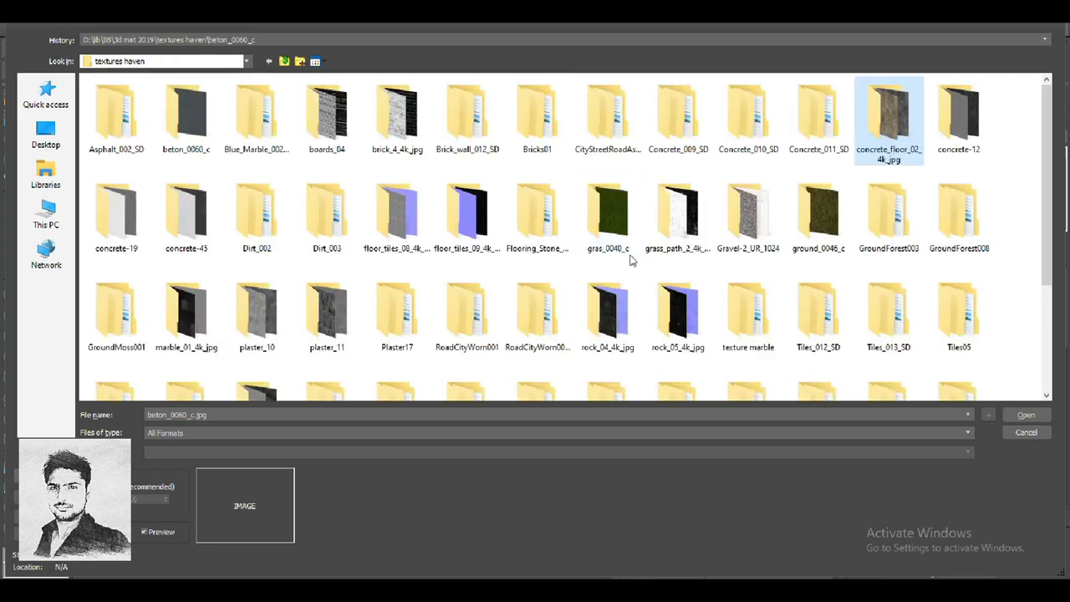
{"action": "double_click", "coordinate": [678, 311]}
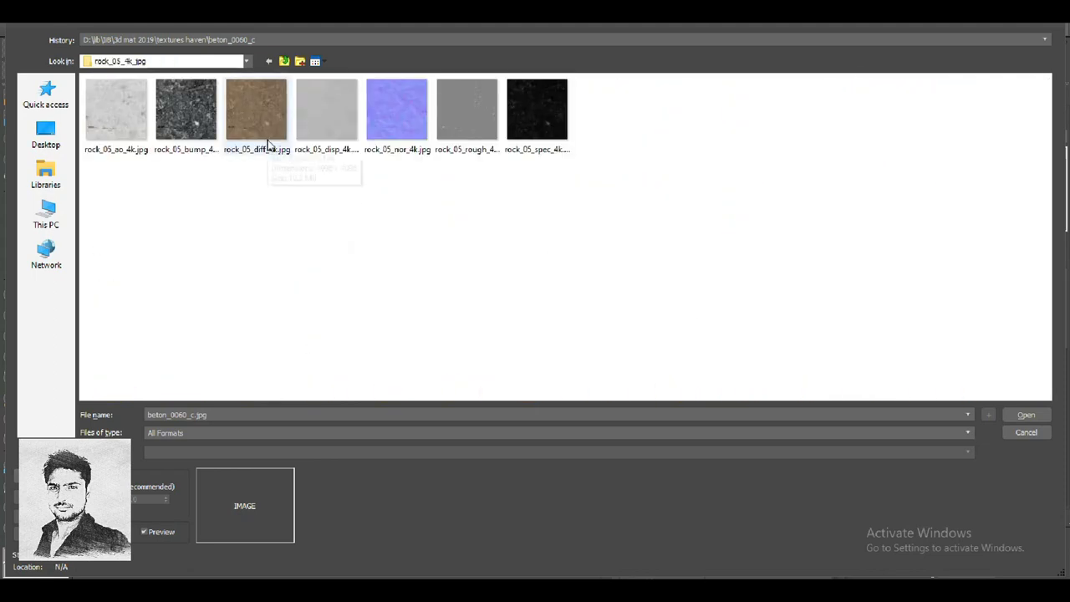
{"action": "key", "text": "BackSpace"}
{"action": "double_click", "coordinate": [616, 321]}
{"action": "key", "text": "BackSpace"}
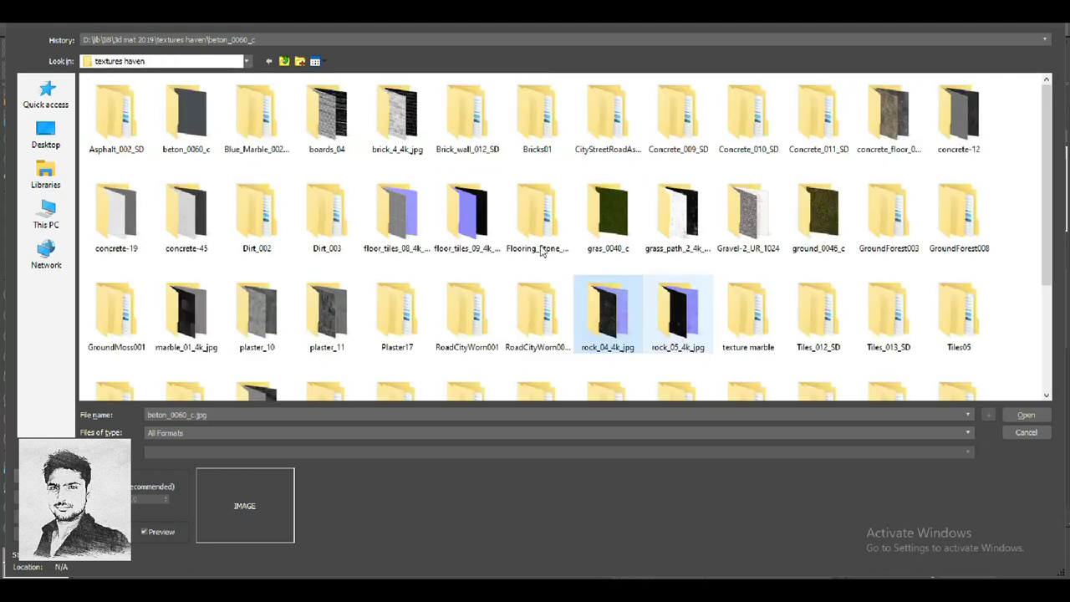
{"action": "key", "text": "BackSpace"}
{"action": "left_click", "coordinate": [420, 201]}
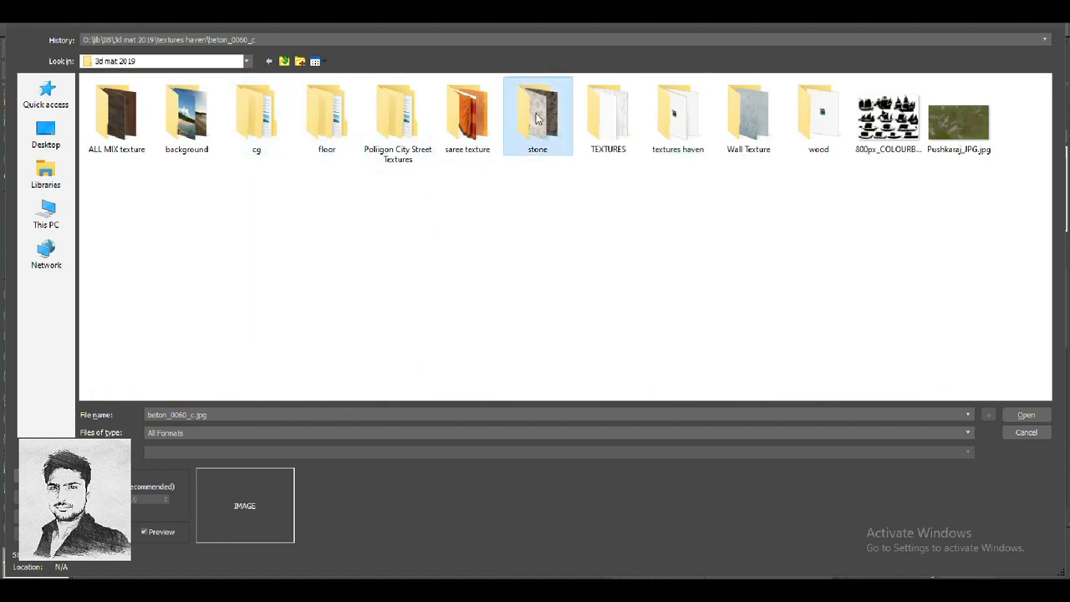
- Load Seamless stone texture (2).jpg from the stone folder as the wall's diffuse image
{"action": "double_click", "coordinate": [538, 117]}
{"action": "left_click", "coordinate": [259, 114]}
{"action": "left_click", "coordinate": [191, 119]}
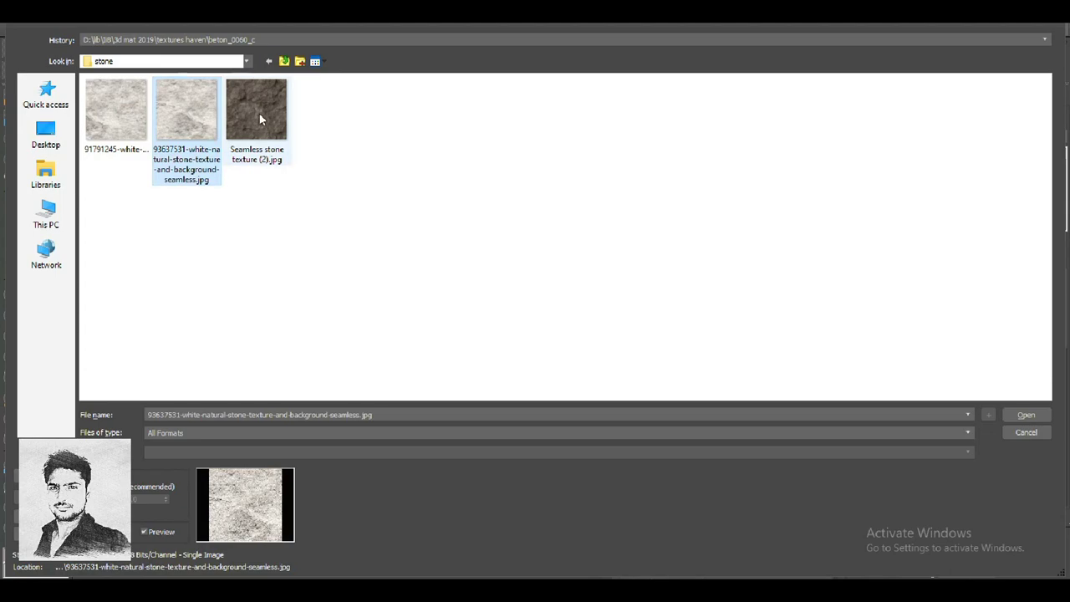
{"action": "left_click", "coordinate": [115, 113]}
{"action": "left_click", "coordinate": [189, 120]}
{"action": "left_click", "coordinate": [261, 107]}
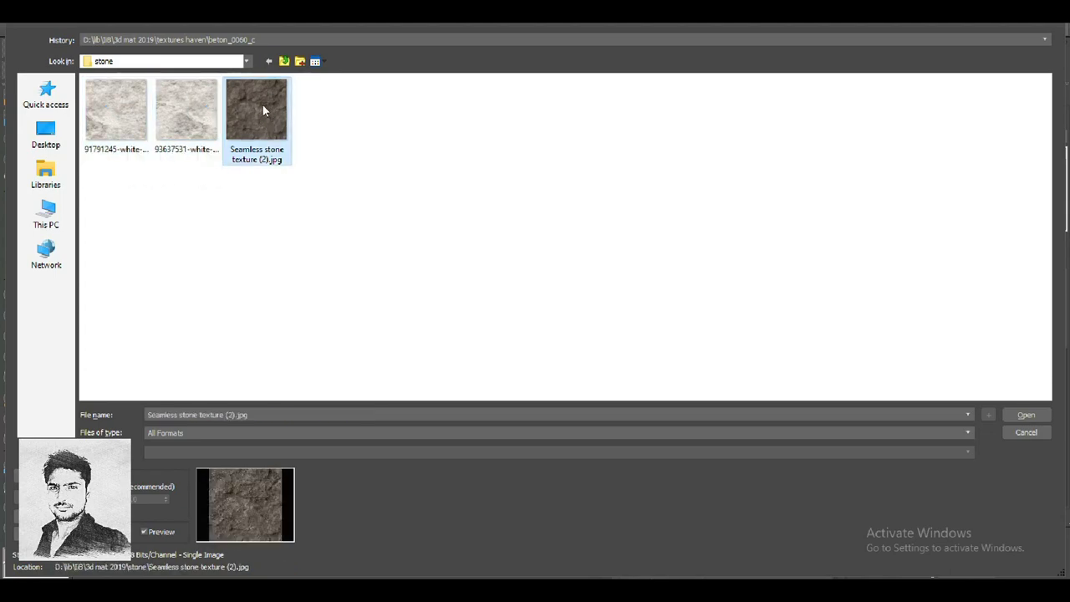
{"action": "double_click", "coordinate": [261, 114]}
{"action": "scroll", "coordinate": [309, 242], "scroll_direction": "up", "scroll_amount": 3}
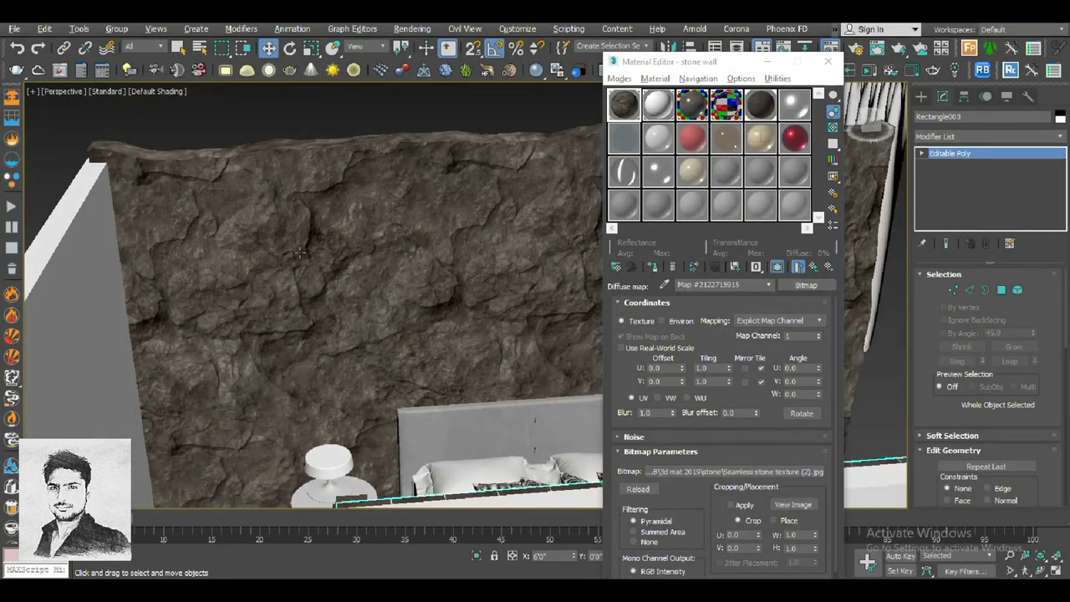
- Inspect the newly stone-textured wall and close the Material Editor
{"action": "middle_click_drag", "start_coordinate": [309, 242], "coordinate": [309, 242], "text": "alt"}
{"action": "scroll", "coordinate": [309, 242], "scroll_direction": "down", "scroll_amount": 5}
{"action": "scroll", "coordinate": [314, 292], "scroll_direction": "up", "scroll_amount": 4}
{"action": "scroll", "coordinate": [320, 353], "scroll_direction": "down", "scroll_amount": 5}
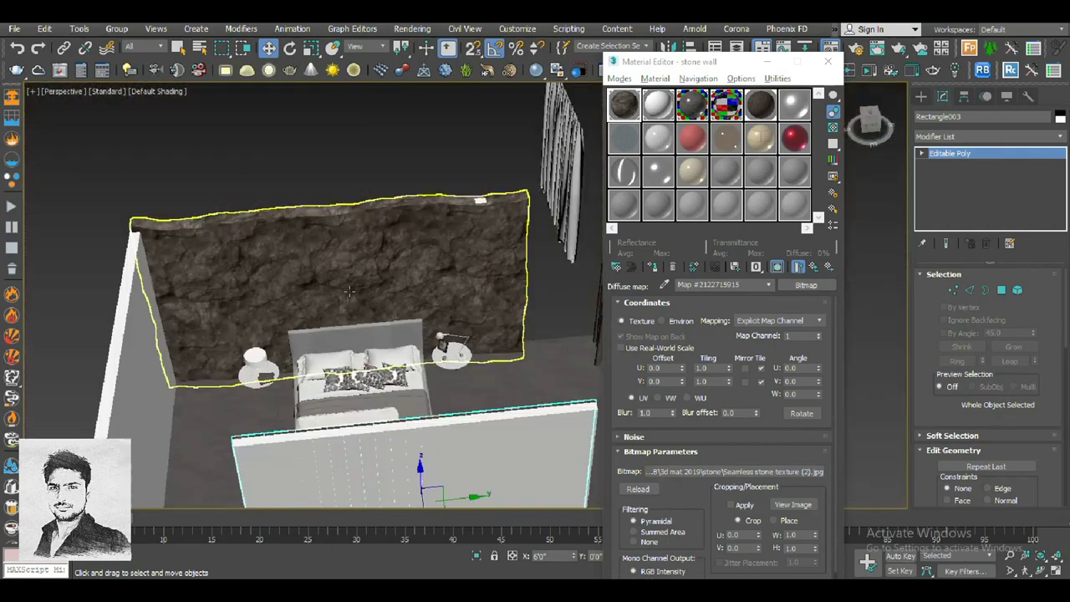
{"action": "middle_click_drag", "start_coordinate": [320, 354], "coordinate": [351, 334], "text": "alt"}
{"action": "left_click", "coordinate": [827, 61]}
{"action": "left_click", "coordinate": [535, 194]}
- Look down over the room, then switch the viewport to Top view in wireframe
{"action": "middle_click_drag", "start_coordinate": [550, 193], "coordinate": [332, 109], "text": "alt"}
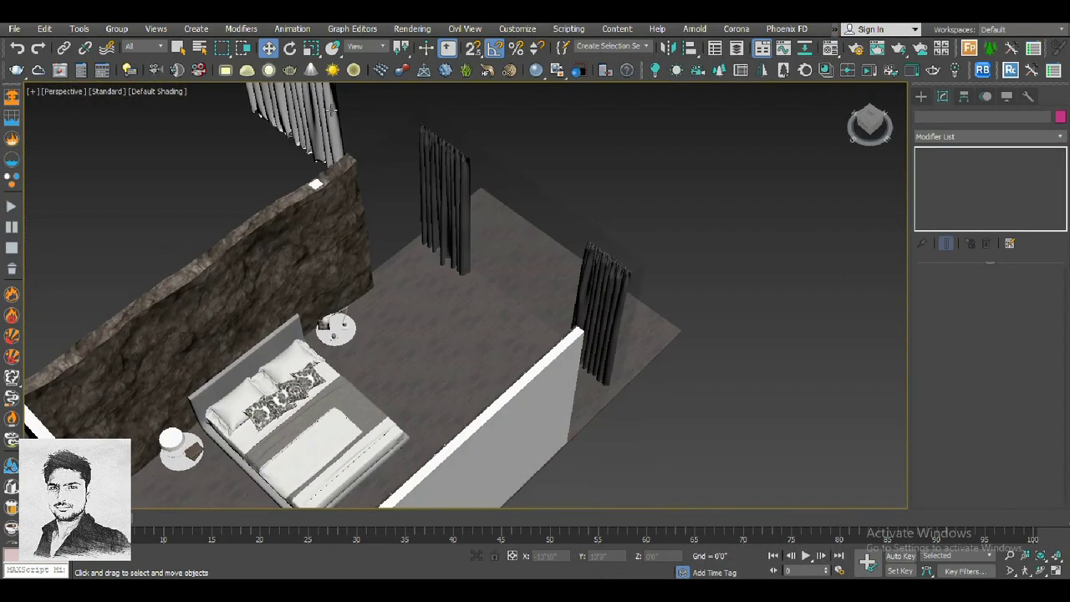
{"action": "left_click", "coordinate": [330, 107]}
{"action": "scroll", "coordinate": [359, 150], "scroll_direction": "down", "scroll_amount": 5}
{"action": "scroll", "coordinate": [405, 182], "scroll_direction": "up", "scroll_amount": 1}
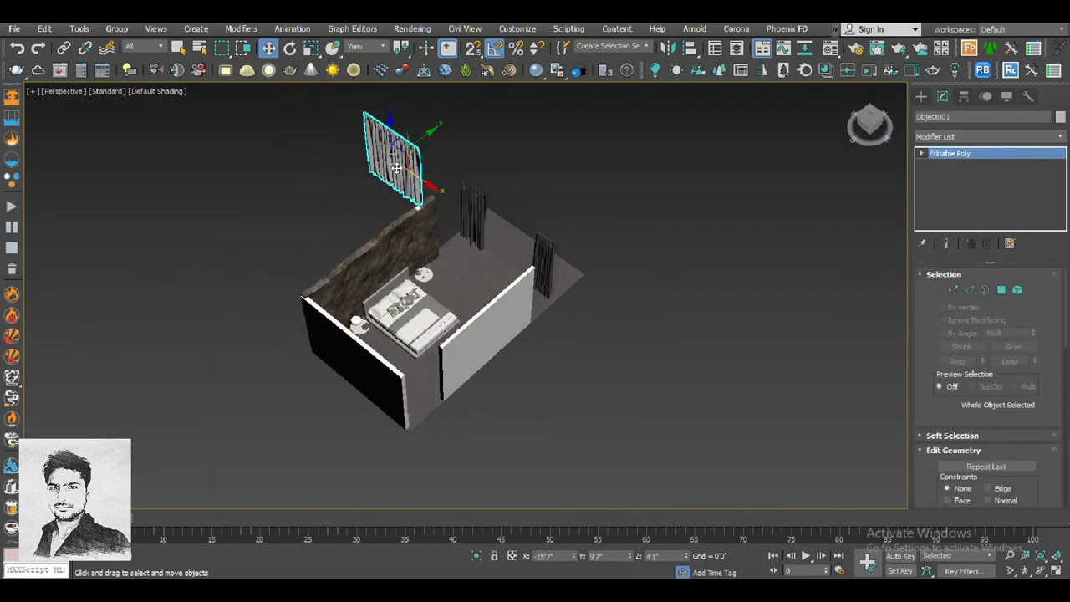
{"action": "left_click", "coordinate": [535, 201]}
{"action": "mouse_move", "coordinate": [559, 234]}
{"action": "middle_mouse_down", "text": "alt"}
{"action": "mouse_move", "coordinate": [506, 244]}
{"action": "mouse_move", "coordinate": [551, 320]}
{"action": "middle_mouse_up", "text": "alt"}
{"action": "scroll", "coordinate": [506, 245], "scroll_direction": "up", "scroll_amount": 3}
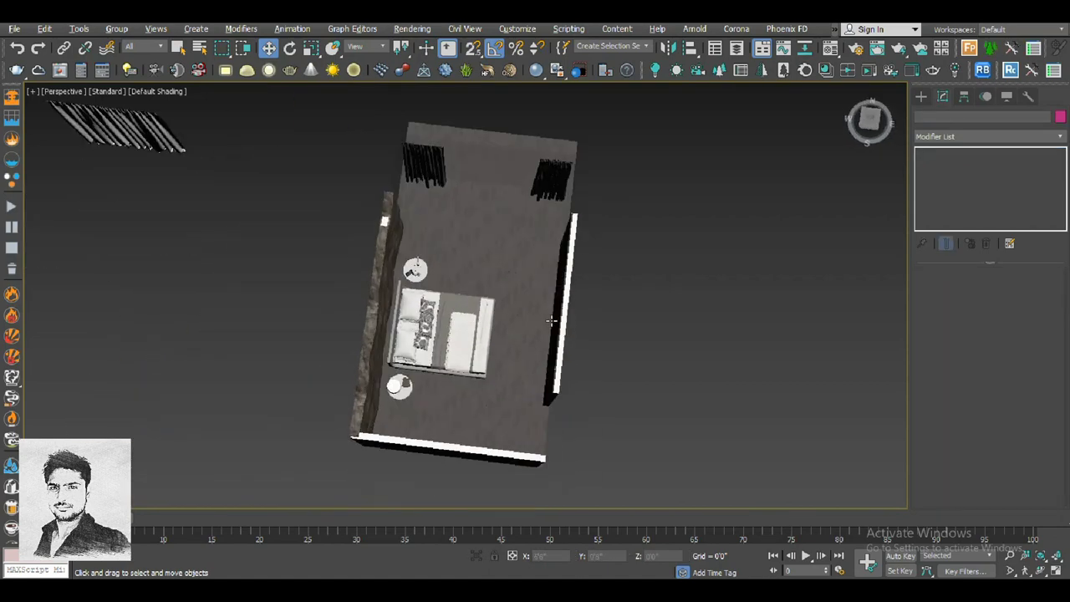
{"action": "key", "text": "t"}
{"action": "scroll", "coordinate": [558, 319], "scroll_direction": "down", "scroll_amount": 3}
{"action": "scroll", "coordinate": [625, 342], "scroll_direction": "up", "scroll_amount": 2}
{"action": "scroll", "coordinate": [625, 343], "scroll_direction": "up", "scroll_amount": 2}
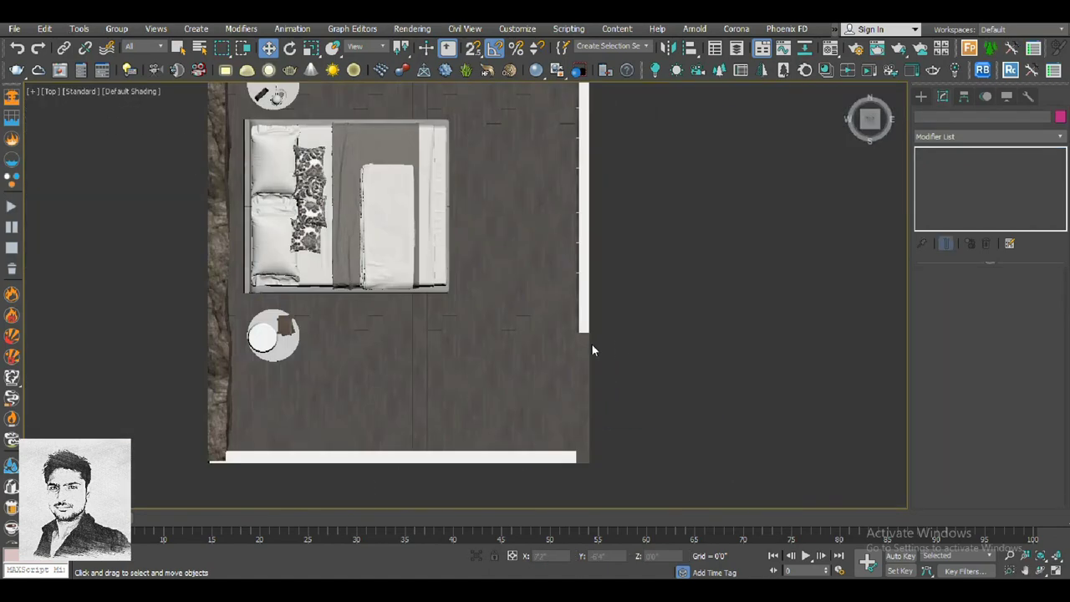
{"action": "key", "text": "F3"}
- Select floor Rectangle001, box-select its corner vertices, then clear the vertex selection
{"action": "left_click", "coordinate": [579, 338]}
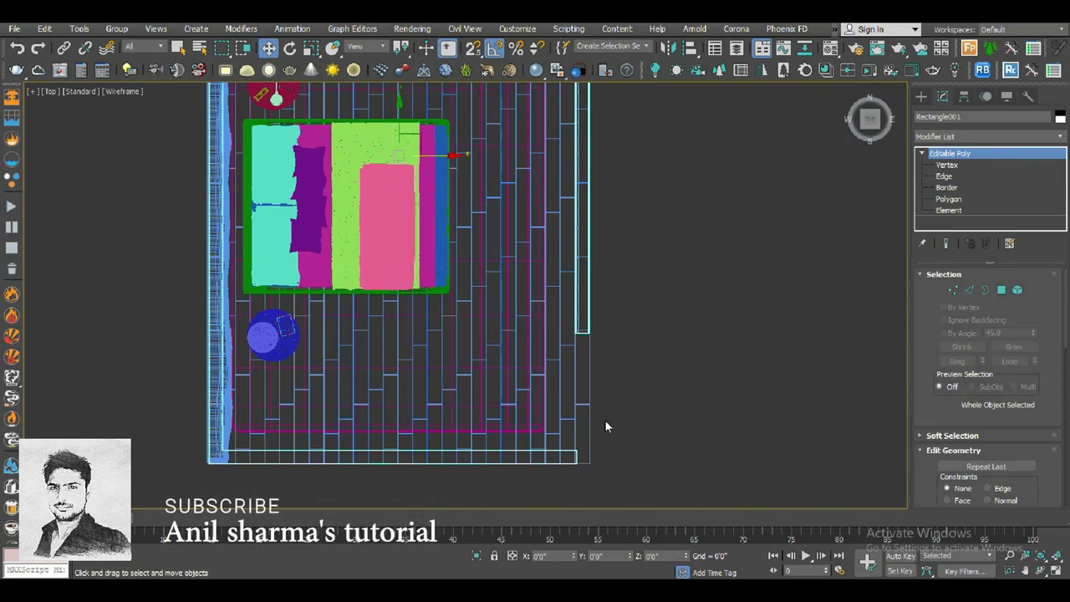
{"action": "left_click", "coordinate": [946, 165]}
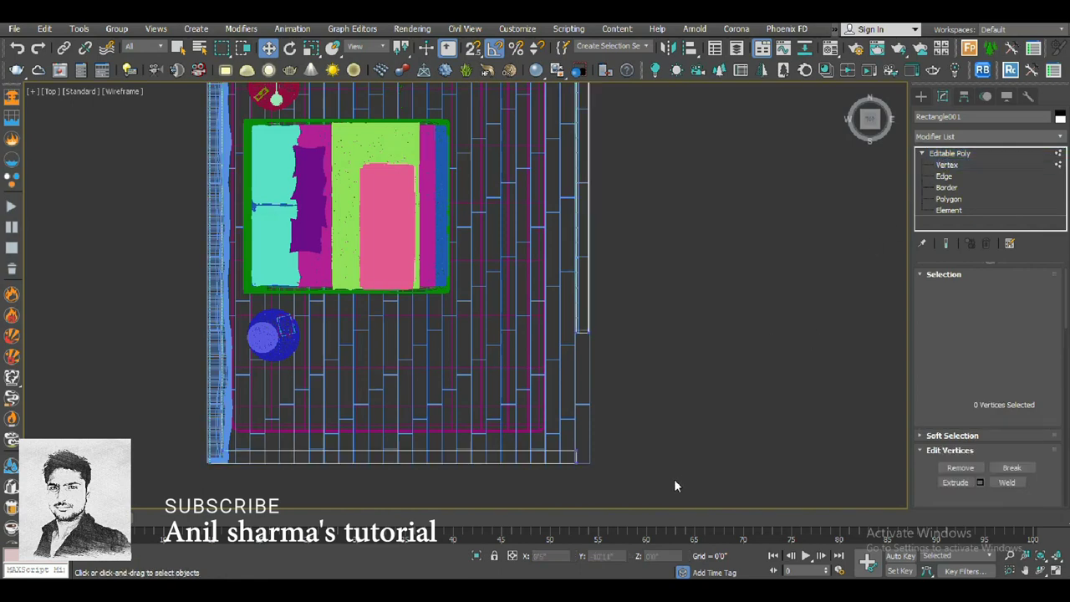
{"action": "left_click_drag", "start_coordinate": [673, 479], "coordinate": [568, 445]}
{"action": "scroll", "coordinate": [590, 465], "scroll_direction": "up", "scroll_amount": 3}
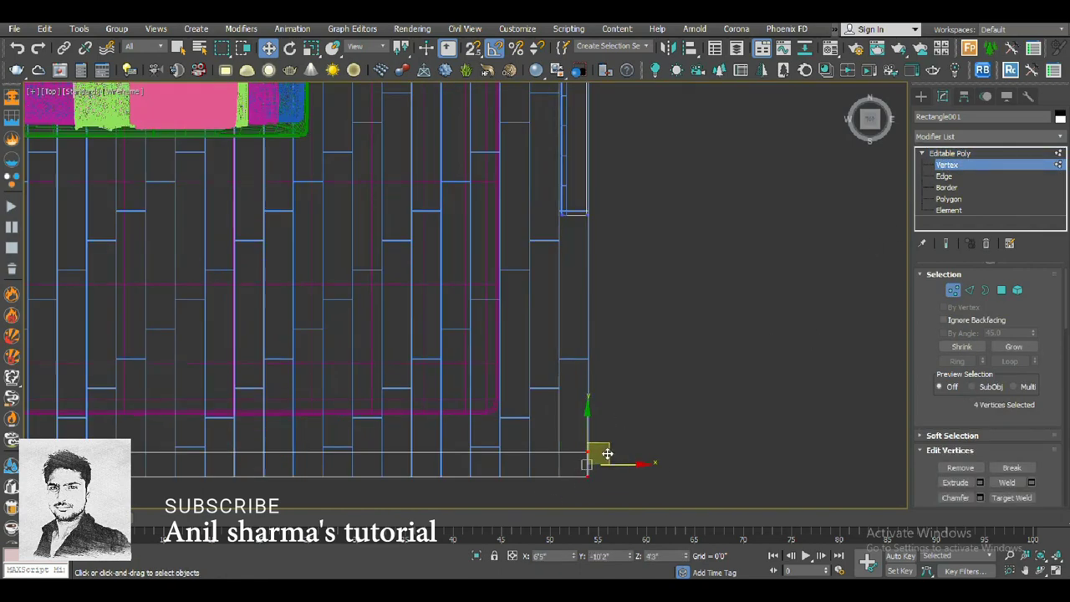
{"action": "left_click", "coordinate": [783, 339]}
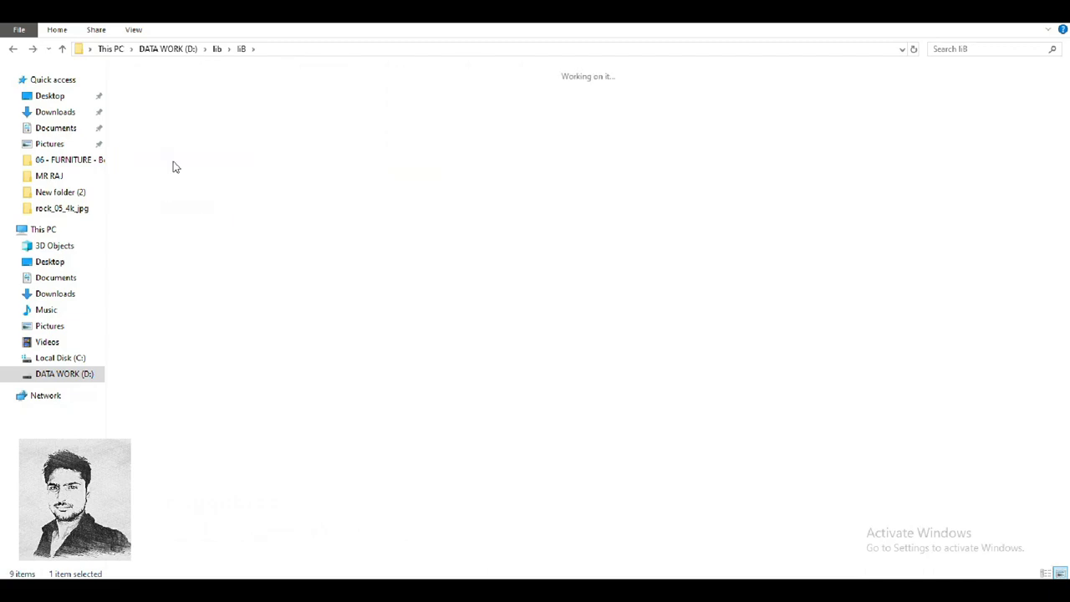
- Open the Doors library's 1194848 folder and drag PI07.max into the 3ds Max viewport
{"action": "double_click", "coordinate": [226, 108]}
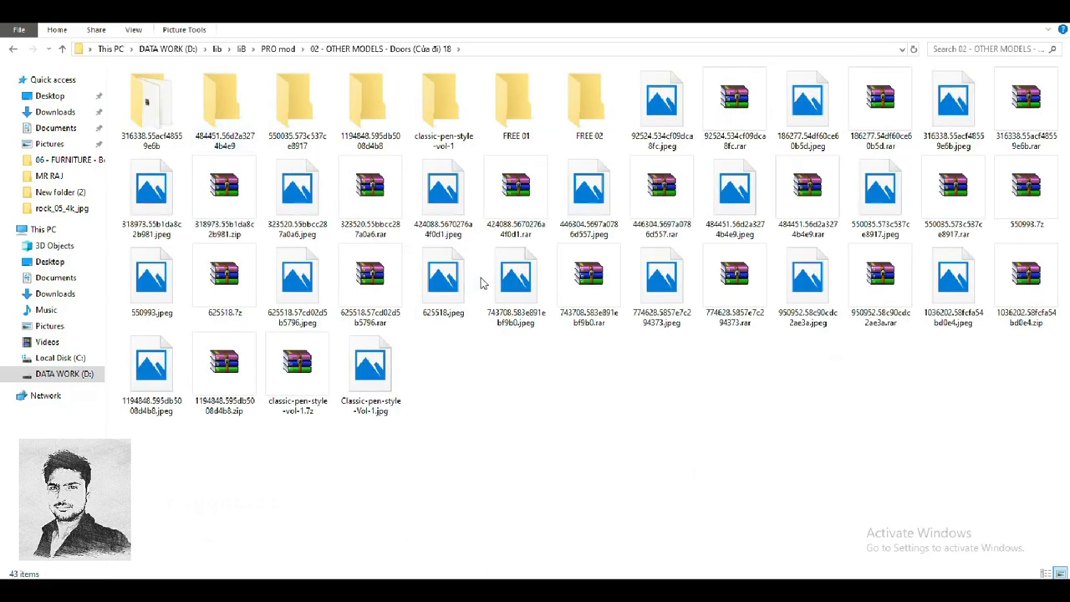
{"action": "left_click", "coordinate": [151, 367]}
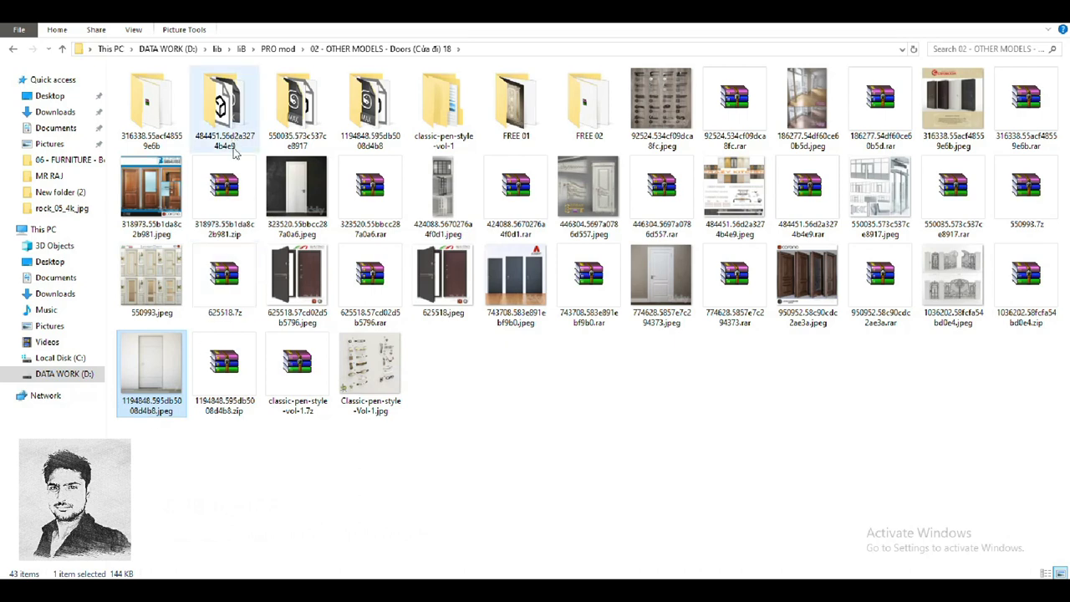
{"action": "double_click", "coordinate": [362, 134]}
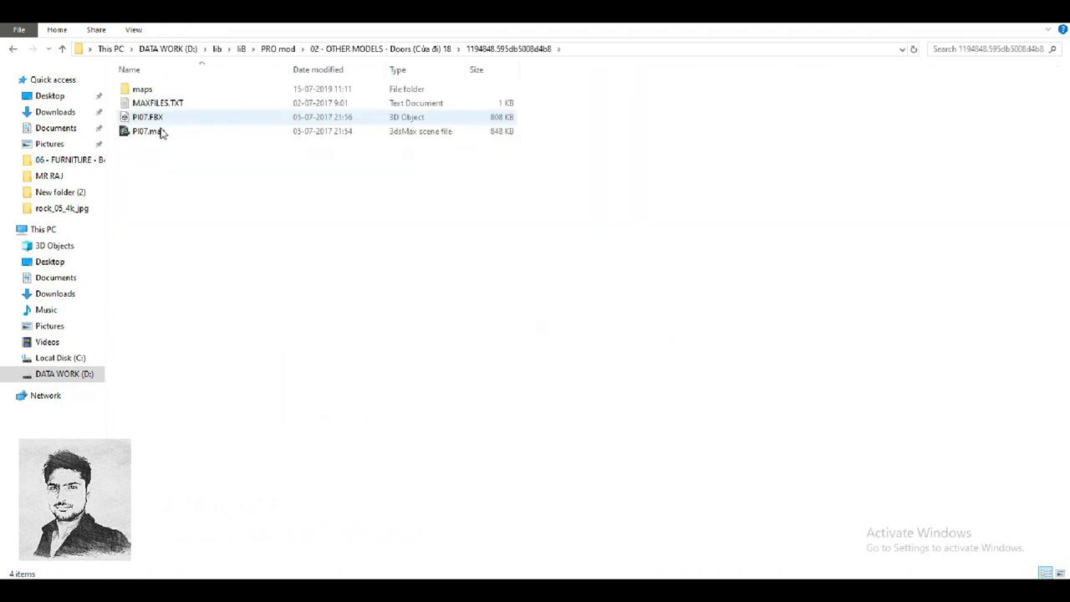
{"action": "mouse_move", "coordinate": [160, 131]}
{"action": "left_mouse_down"}
{"action": "mouse_move", "coordinate": [187, 454]}
{"action": "mouse_move", "coordinate": [96, 572]}
{"action": "mouse_move", "coordinate": [750, 318]}
{"action": "left_mouse_up"}
- Merge the door file, rotate it 90° and move it beside the floor tiles
{"action": "left_click", "coordinate": [781, 342]}
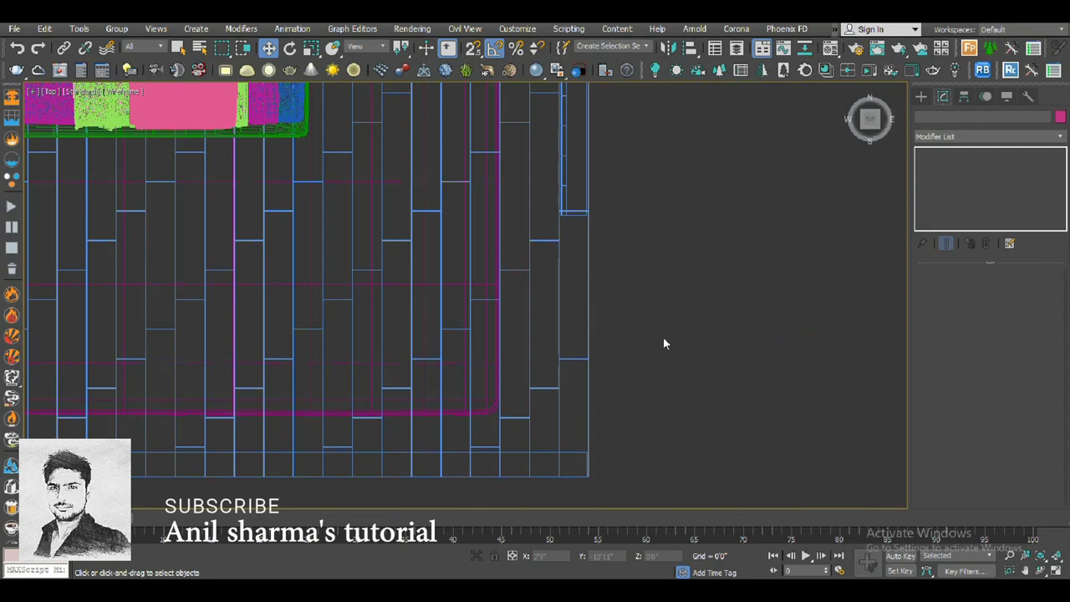
{"action": "left_click", "coordinate": [757, 343]}
{"action": "left_click_drag", "start_coordinate": [794, 285], "coordinate": [829, 334]}
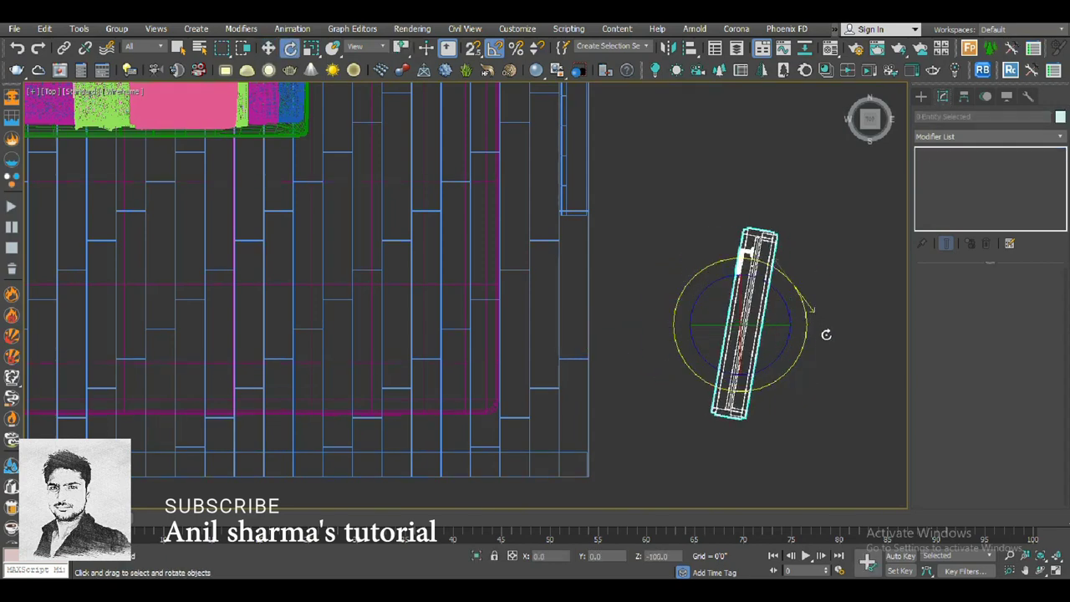
{"action": "key", "text": "w"}
{"action": "left_click_drag", "start_coordinate": [748, 318], "coordinate": [597, 358]}
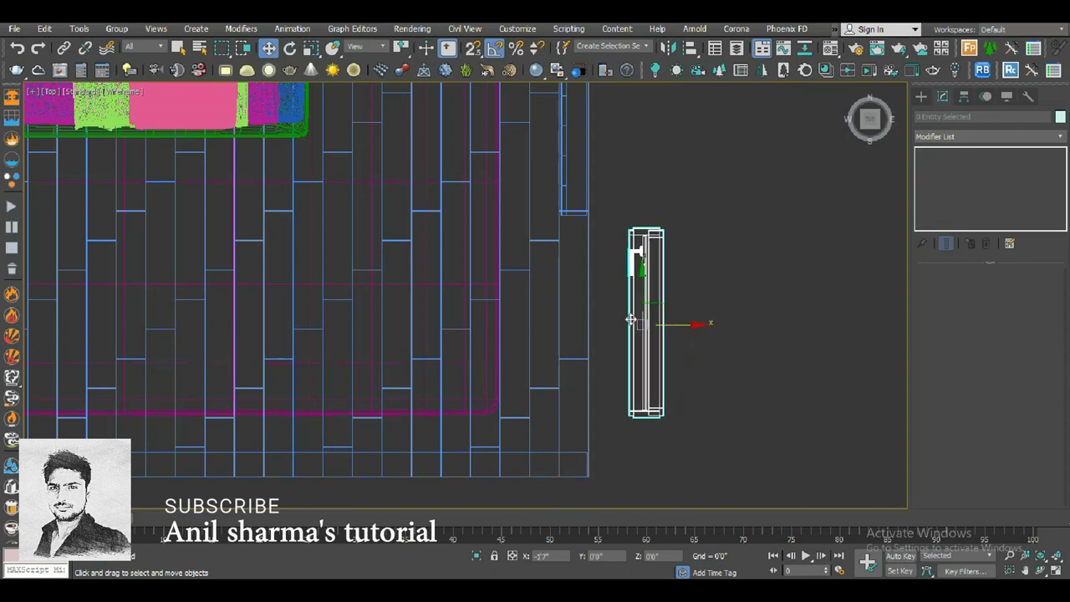
{"action": "left_click_drag", "start_coordinate": [591, 311], "coordinate": [588, 343]}
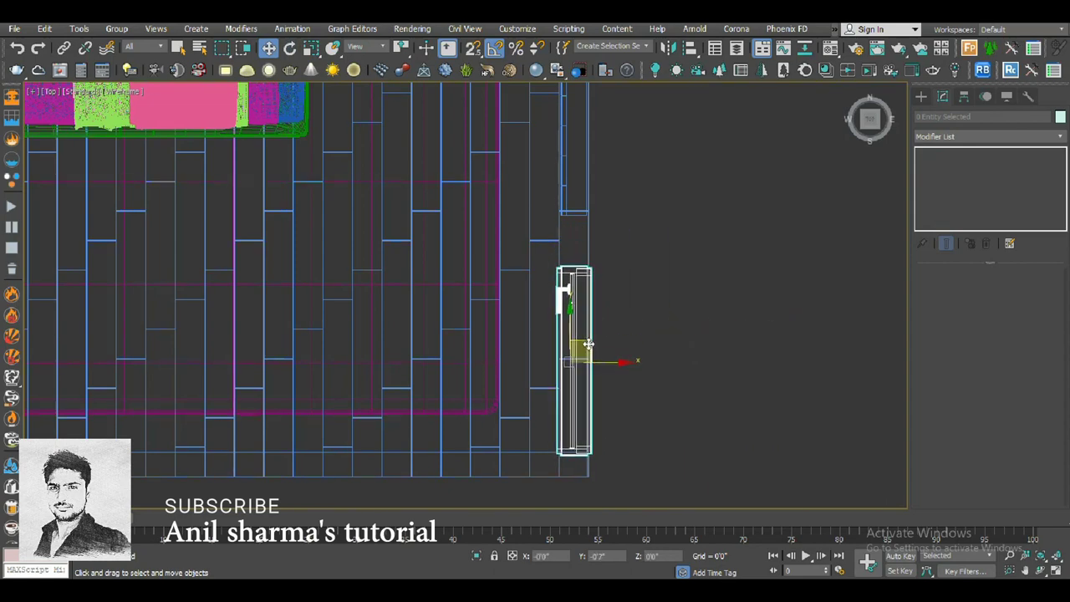
{"action": "scroll", "coordinate": [588, 347], "scroll_direction": "up", "scroll_amount": 5}
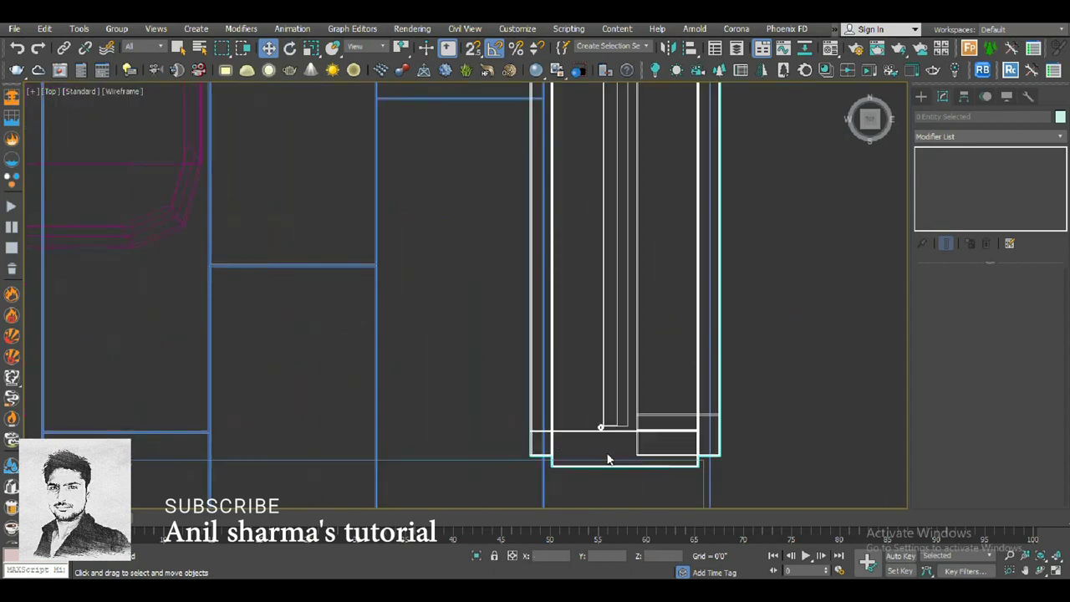
{"action": "scroll", "coordinate": [598, 414], "scroll_direction": "up", "scroll_amount": 2}
{"action": "scroll", "coordinate": [595, 420], "scroll_direction": "down", "scroll_amount": 4}
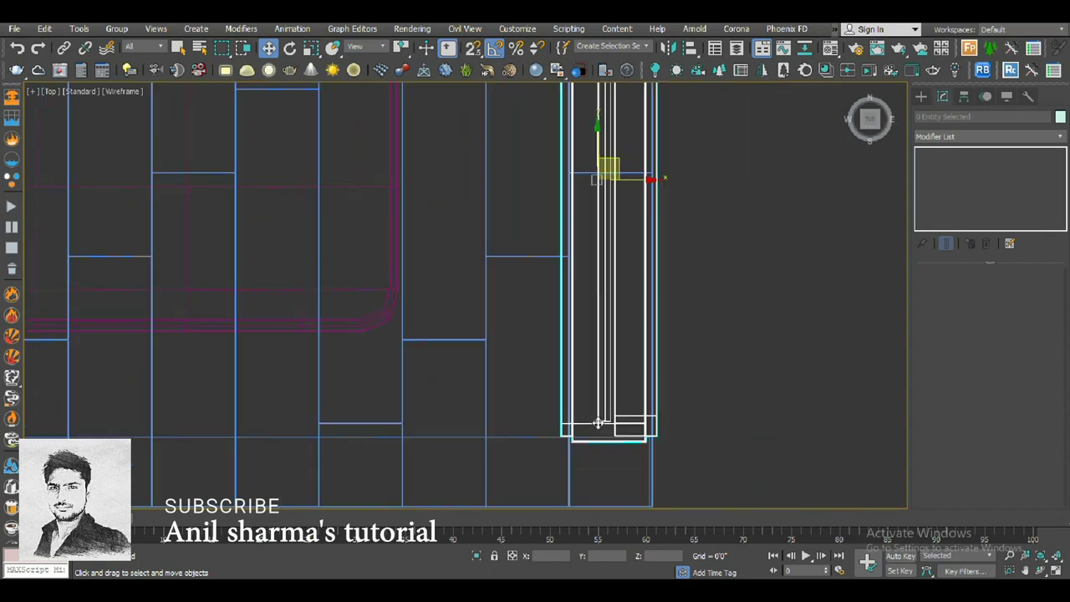
{"action": "scroll", "coordinate": [595, 419], "scroll_direction": "down", "scroll_amount": 3}
- Add an Edit Poly modifier and stretch the door frame's top vertices upward
{"action": "left_click", "coordinate": [987, 137]}
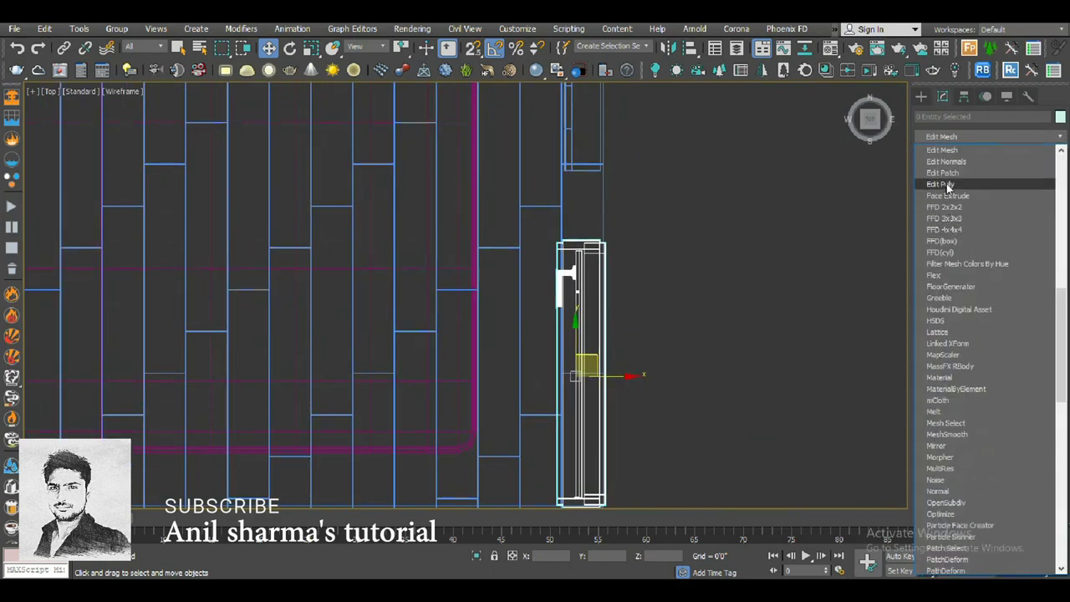
{"action": "left_click", "coordinate": [943, 184]}
{"action": "left_click", "coordinate": [960, 164]}
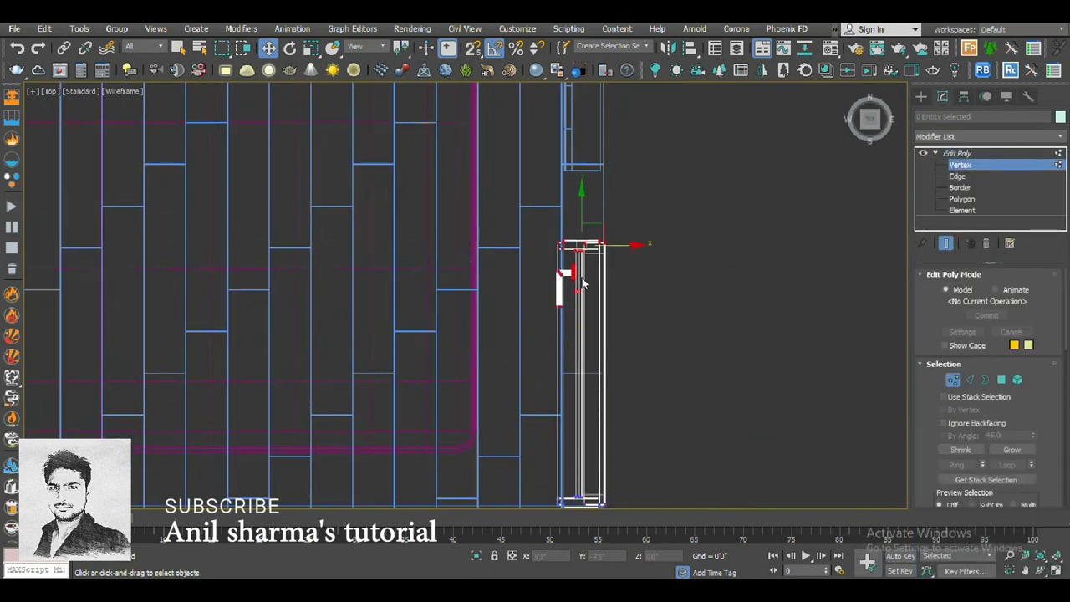
{"action": "scroll", "coordinate": [568, 339], "scroll_direction": "up", "scroll_amount": 2}
{"action": "left_click_drag", "start_coordinate": [568, 328], "coordinate": [568, 186]}
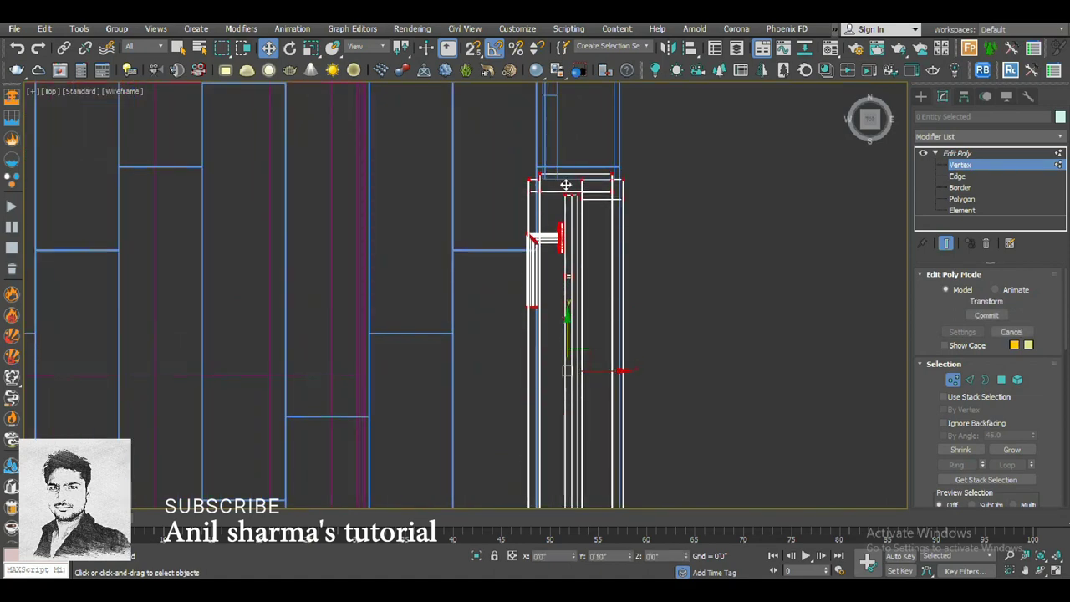
- Shift the whole door assembly slightly along X and view it in Perspective
{"action": "left_click", "coordinate": [936, 155]}
{"action": "scroll", "coordinate": [540, 242], "scroll_direction": "up", "scroll_amount": 2}
{"action": "scroll", "coordinate": [564, 234], "scroll_direction": "up", "scroll_amount": 2}
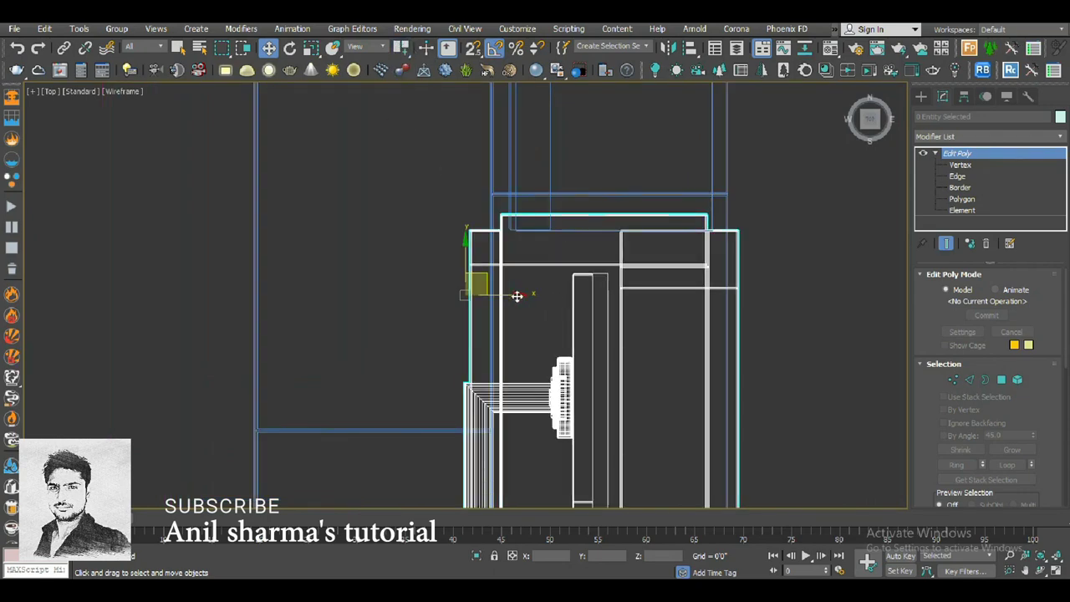
{"action": "left_click_drag", "start_coordinate": [517, 296], "coordinate": [534, 290]}
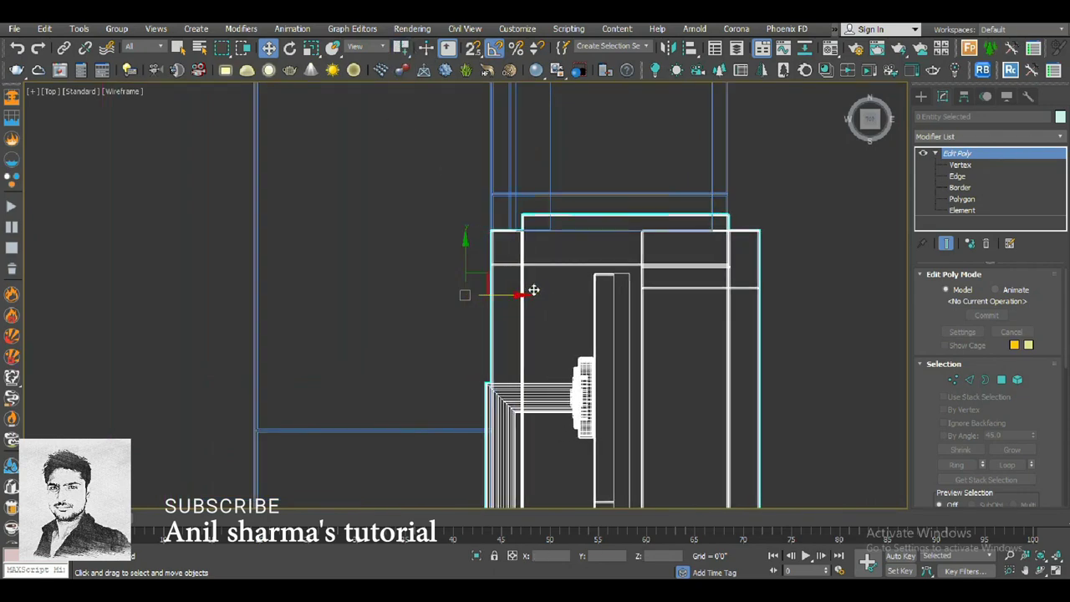
{"action": "key", "text": "p"}
{"action": "scroll", "coordinate": [611, 332], "scroll_direction": "up", "scroll_amount": 5}
{"action": "mouse_move", "coordinate": [611, 332]}
{"action": "middle_mouse_down", "text": "alt"}
{"action": "mouse_move", "coordinate": [518, 234]}
{"action": "mouse_move", "coordinate": [538, 258]}
{"action": "middle_mouse_up", "text": "alt"}
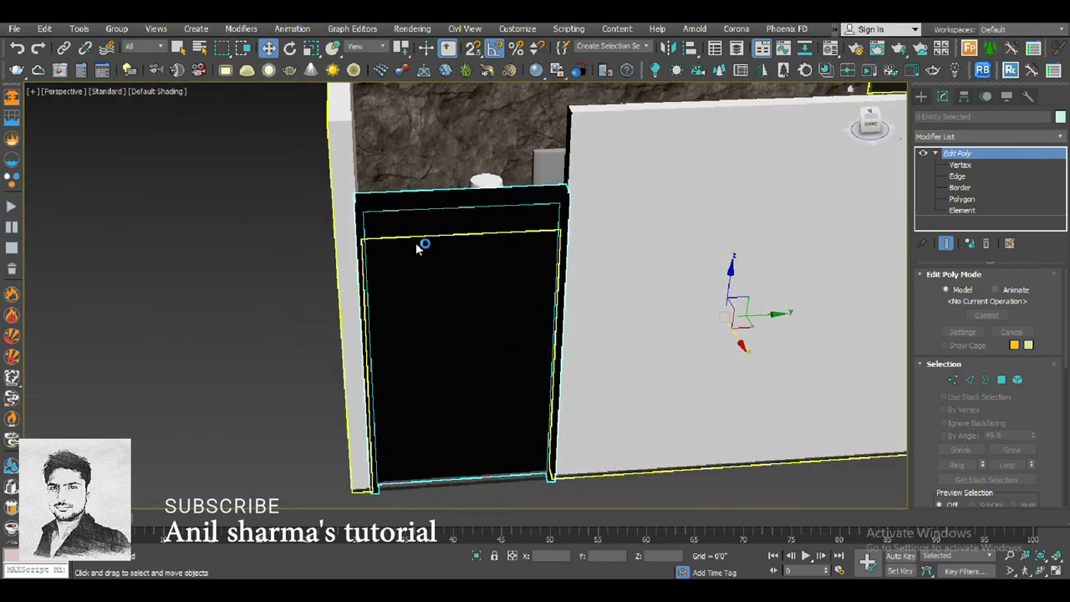
- Relink the door's missing texture bitmaps and select the wall around the door
{"action": "left_click", "coordinate": [264, 209]}
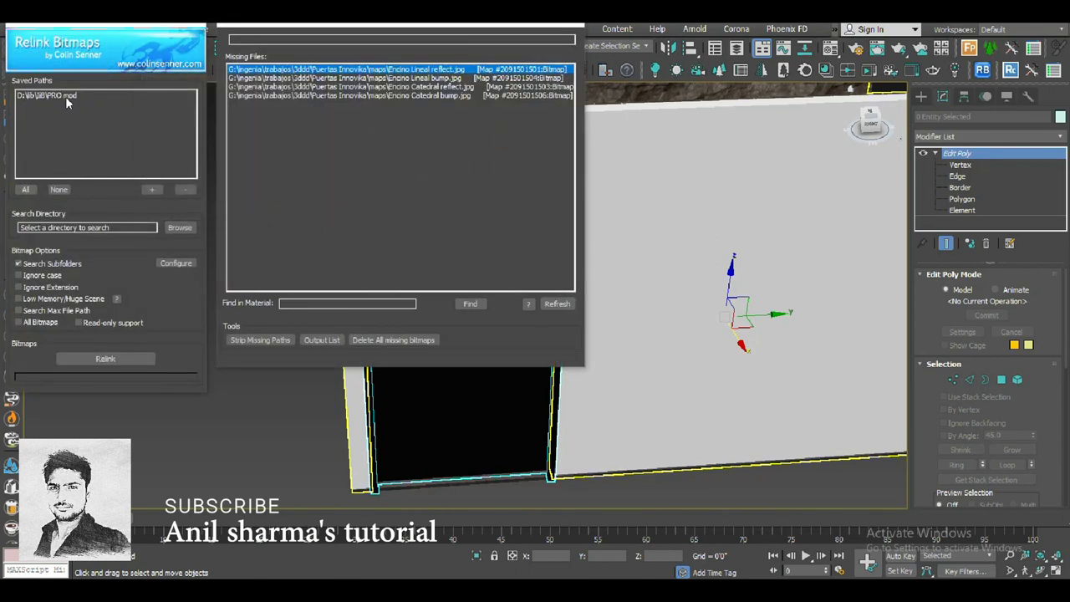
{"action": "left_click", "coordinate": [127, 358]}
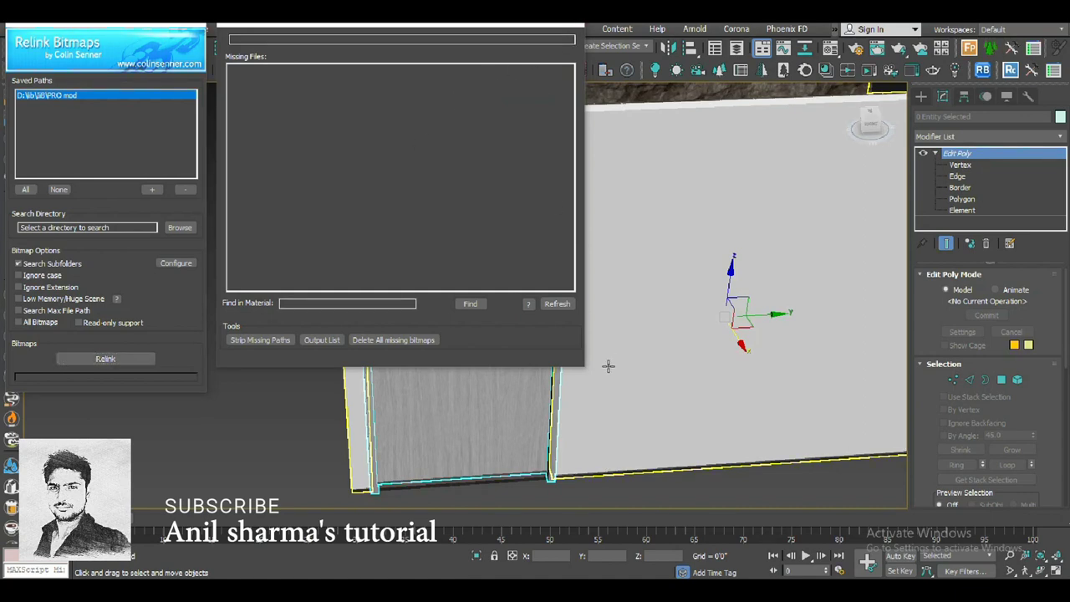
{"action": "middle_click_drag", "start_coordinate": [441, 312], "coordinate": [668, 429], "text": "alt"}
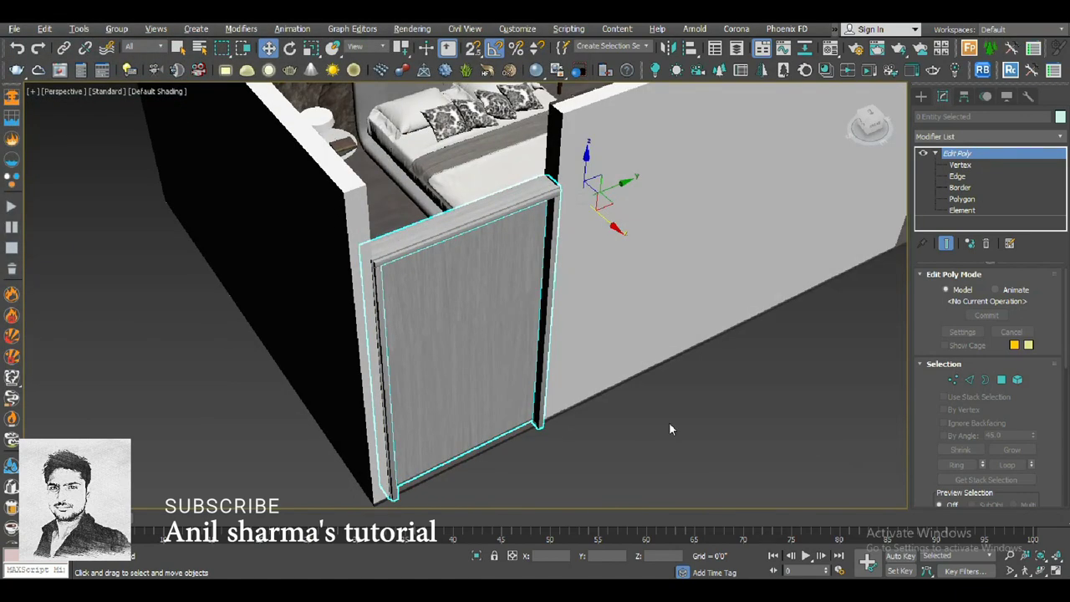
{"action": "left_click", "coordinate": [668, 429]}
{"action": "middle_click_drag", "start_coordinate": [633, 173], "coordinate": [624, 271], "text": "alt"}
- Connect the selected wall edges to add new edges above the door
{"action": "left_click", "coordinate": [945, 176]}
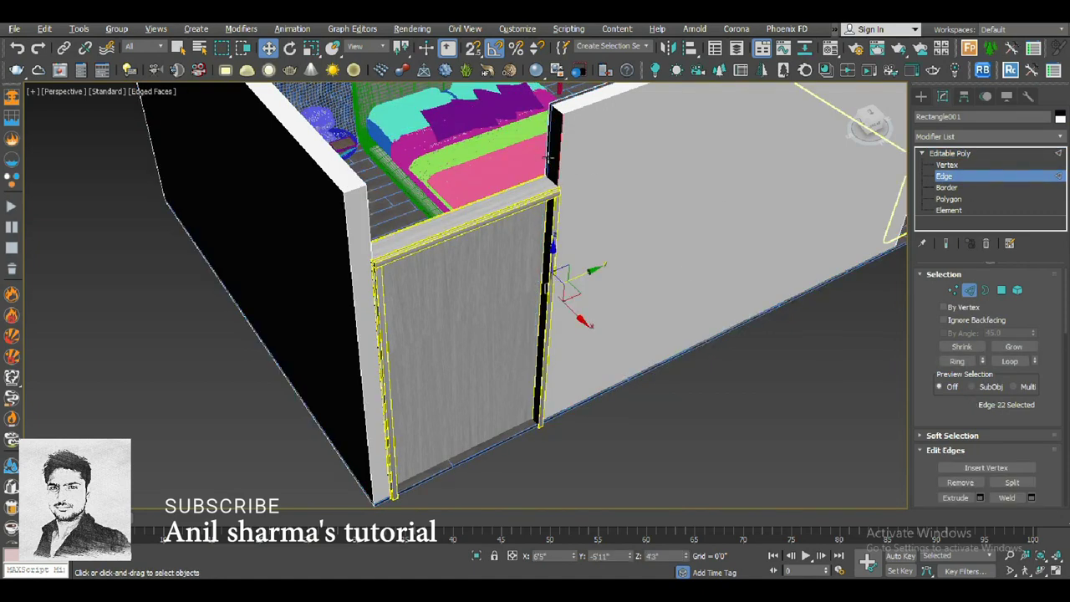
{"action": "middle_click_drag", "start_coordinate": [613, 217], "coordinate": [604, 184], "text": "alt"}
{"action": "right_click", "coordinate": [583, 173]}
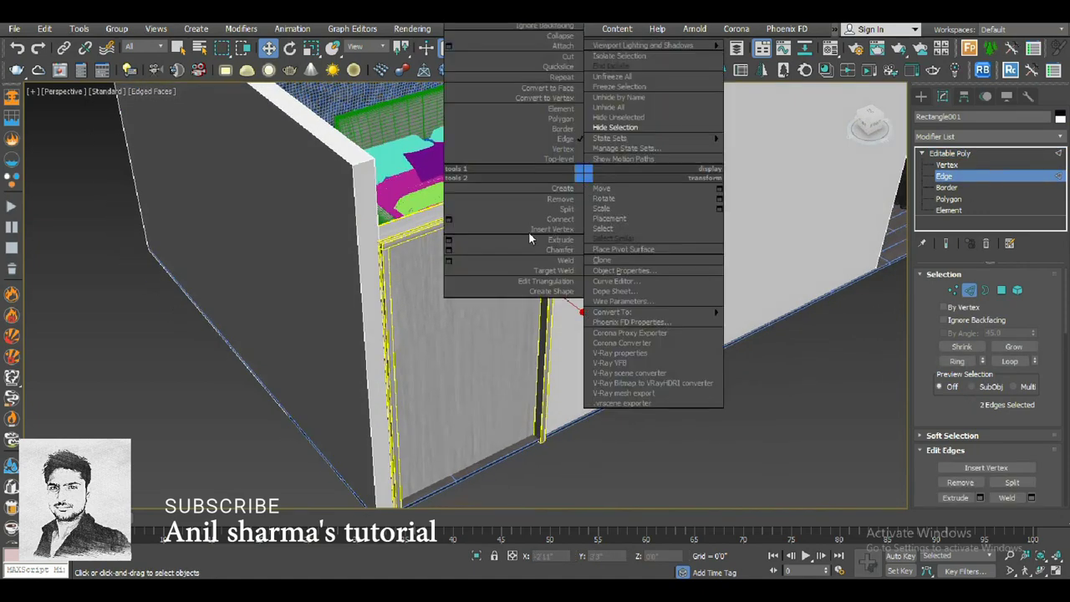
{"action": "left_click", "coordinate": [449, 218]}
{"action": "middle_click_drag", "start_coordinate": [526, 317], "coordinate": [475, 308], "text": "alt"}
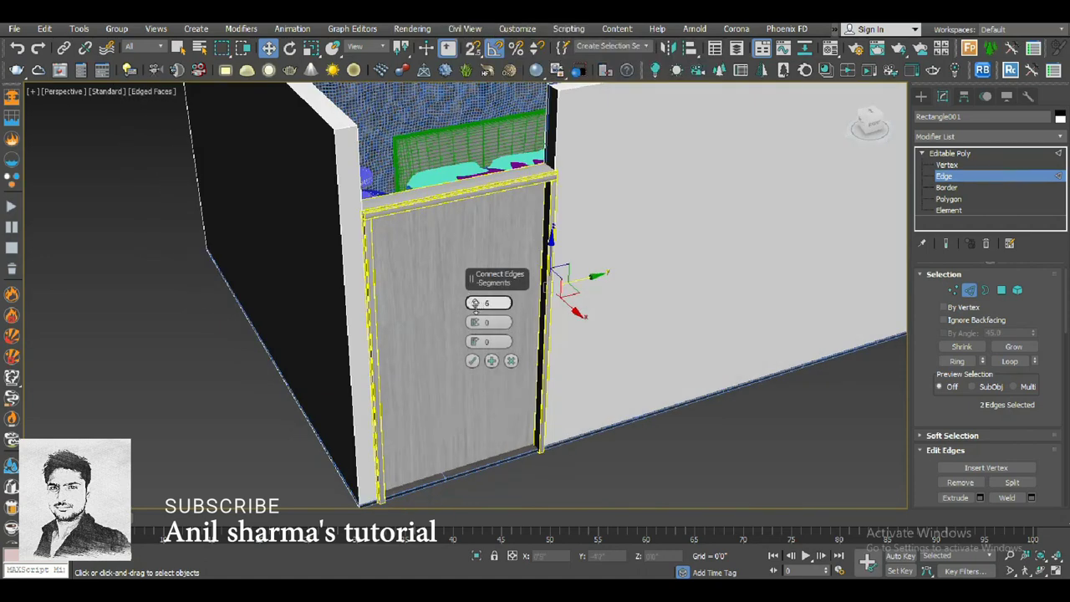
{"action": "left_click", "coordinate": [471, 360]}
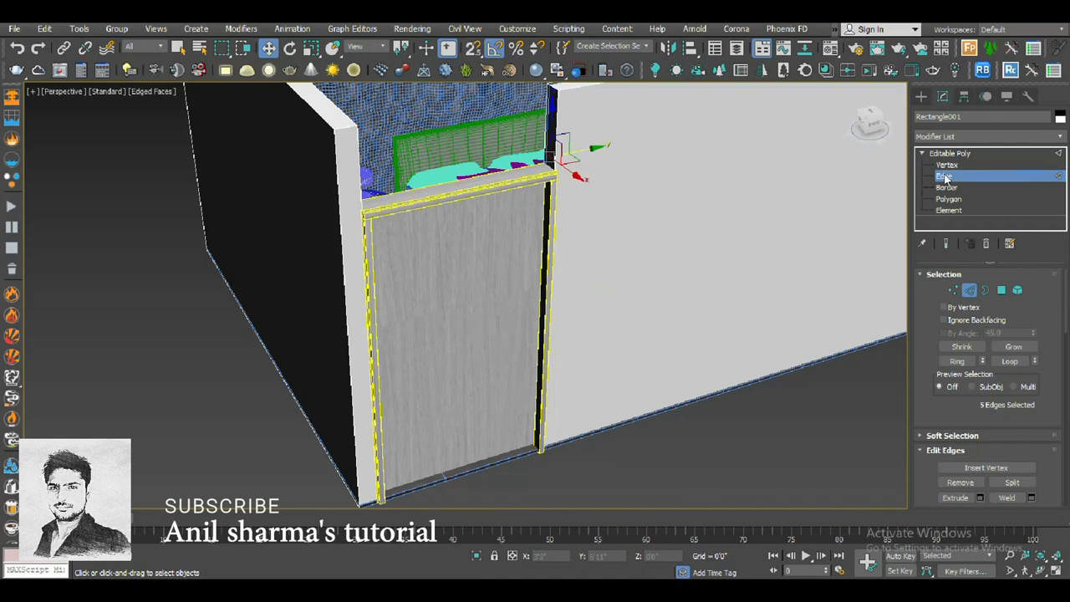
{"action": "scroll", "coordinate": [551, 158], "scroll_direction": "up", "scroll_amount": 4}
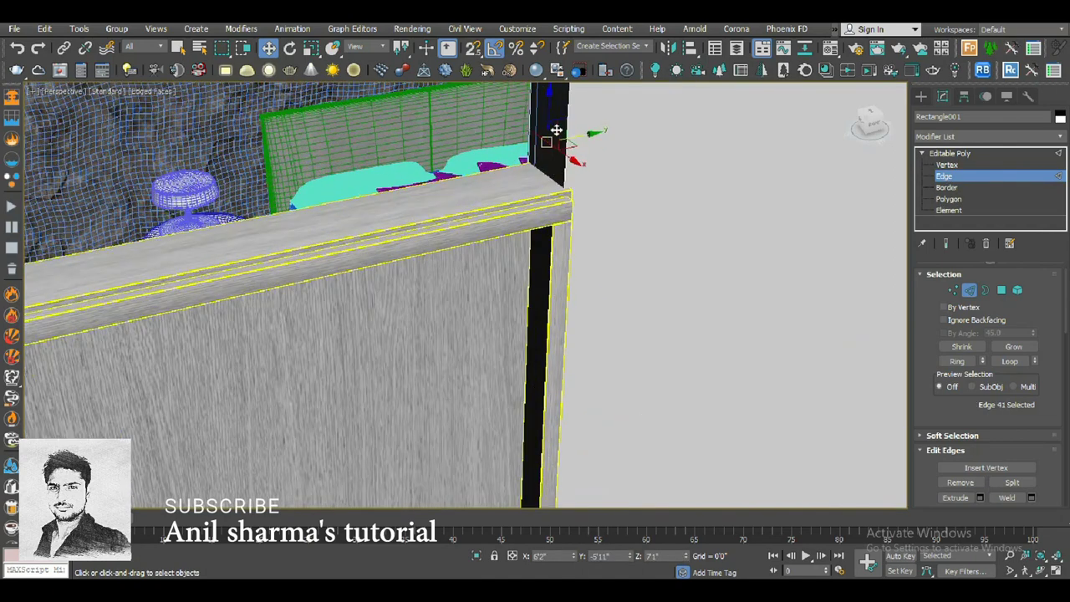
{"action": "left_click", "coordinate": [548, 143]}
- Extrude the wall polygon above the door outward to close the gap
{"action": "left_click", "coordinate": [948, 199]}
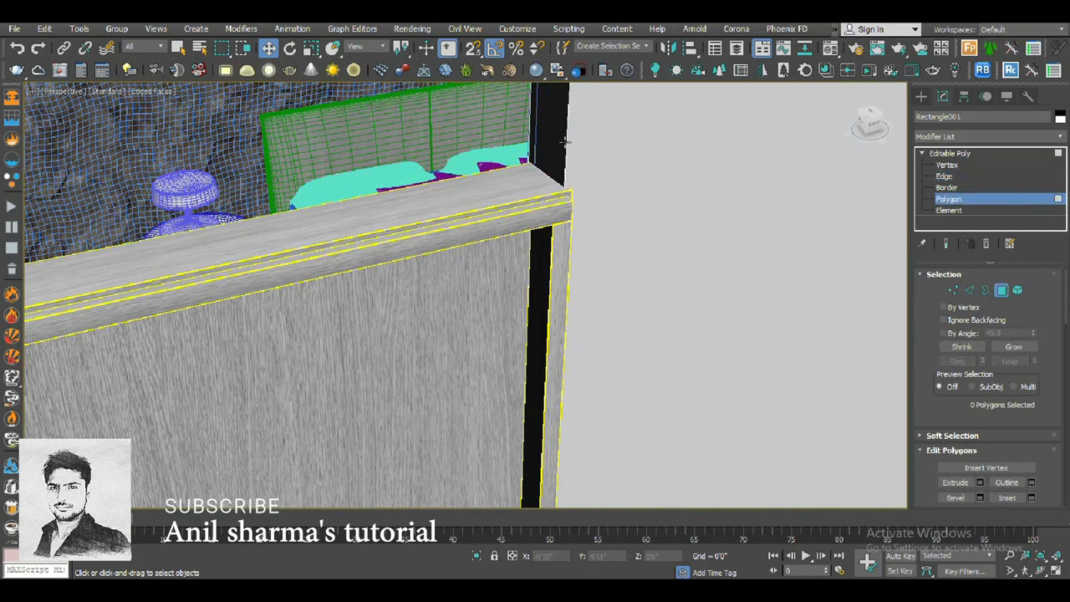
{"action": "left_click", "coordinate": [567, 134]}
{"action": "middle_click_drag", "start_coordinate": [552, 126], "coordinate": [602, 167], "text": "alt"}
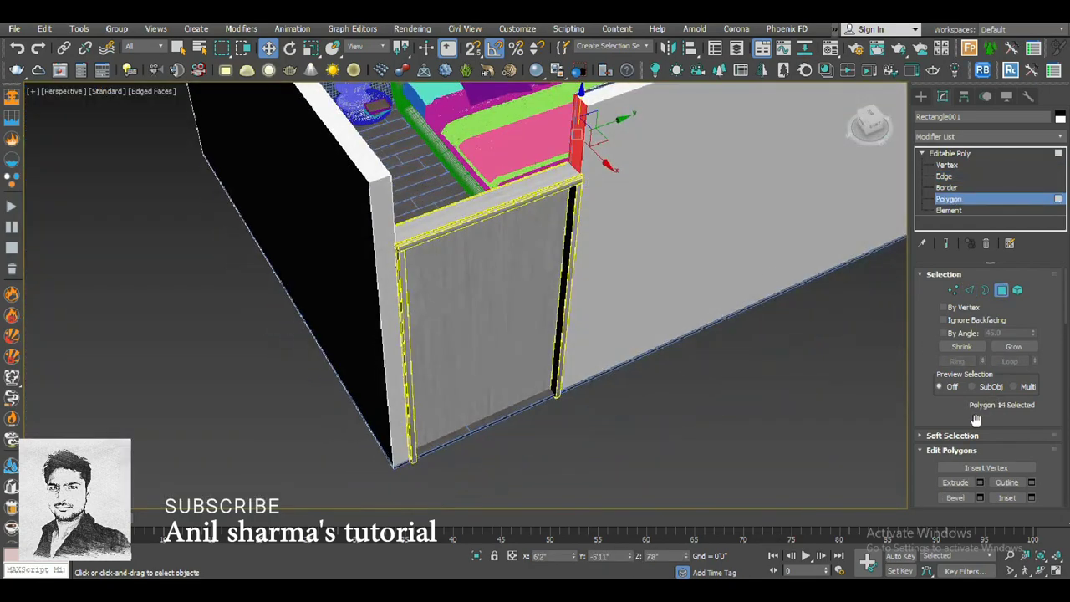
{"action": "scroll", "coordinate": [977, 410], "scroll_direction": "down", "scroll_amount": 3}
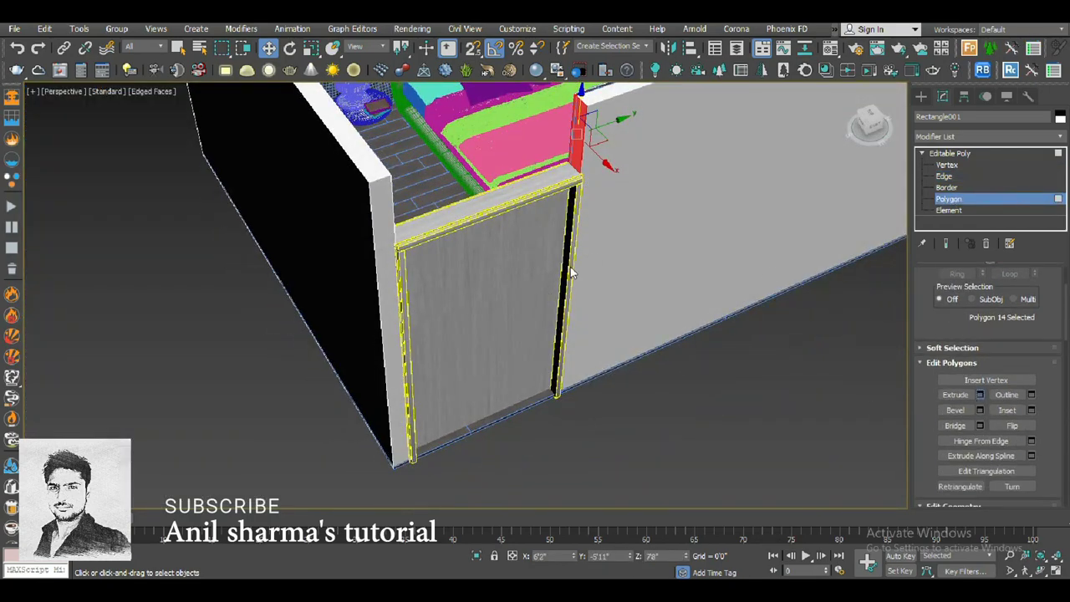
{"action": "key", "text": "shift+e"}
{"action": "left_click_drag", "start_coordinate": [471, 321], "coordinate": [506, 108]}
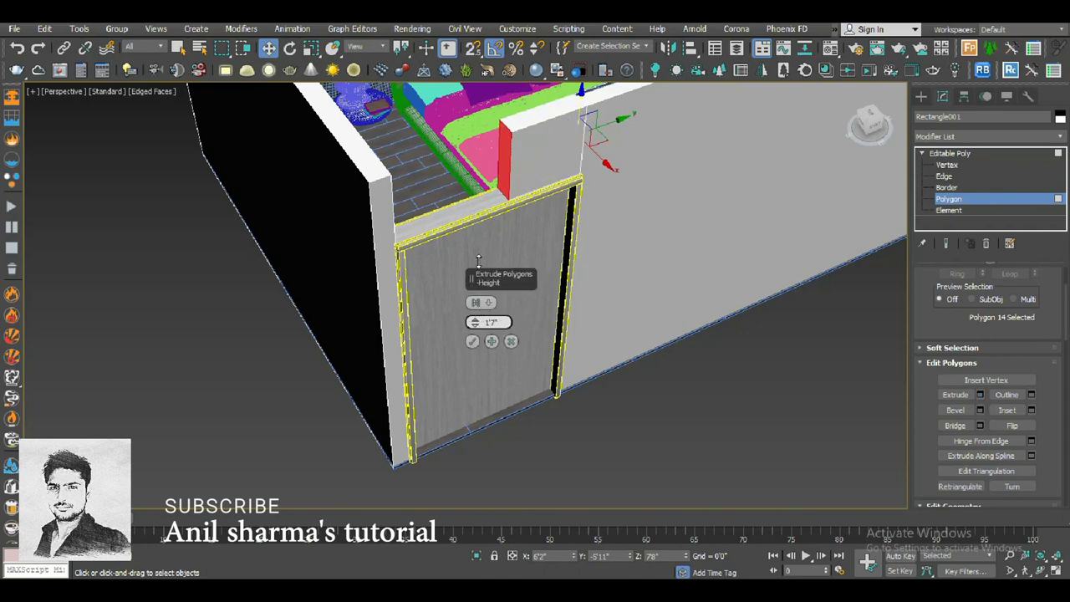
{"action": "left_click", "coordinate": [473, 340]}
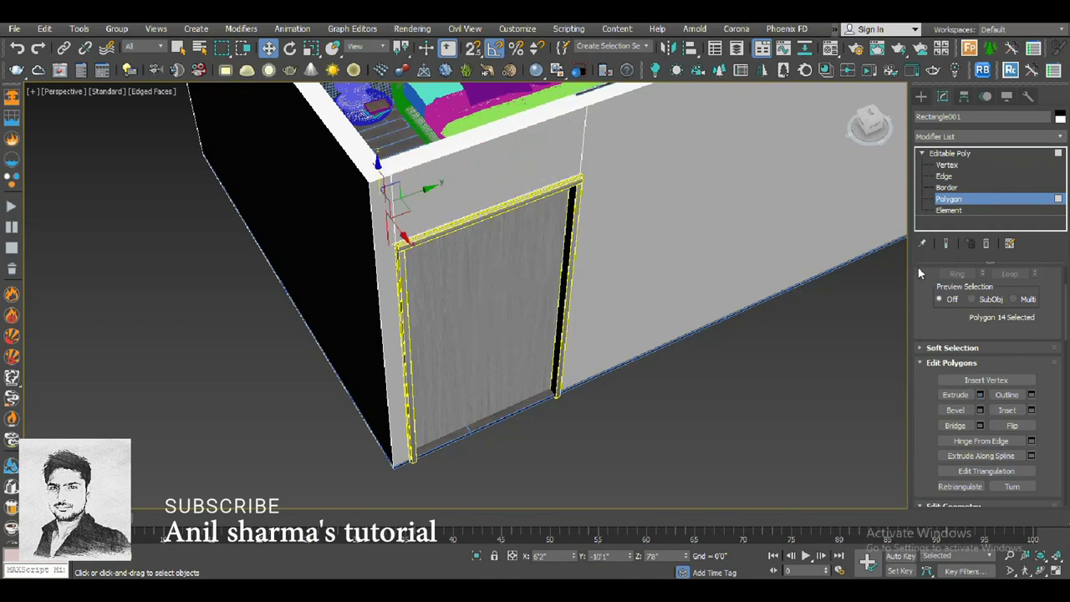
{"action": "left_click", "coordinate": [950, 153]}
{"action": "mouse_move", "coordinate": [585, 293]}
{"action": "middle_mouse_down", "text": "alt"}
{"action": "mouse_move", "coordinate": [573, 332]}
{"action": "mouse_move", "coordinate": [629, 291]}
{"action": "middle_mouse_up", "text": "alt"}
{"action": "scroll", "coordinate": [574, 332], "scroll_direction": "down", "scroll_amount": 3}
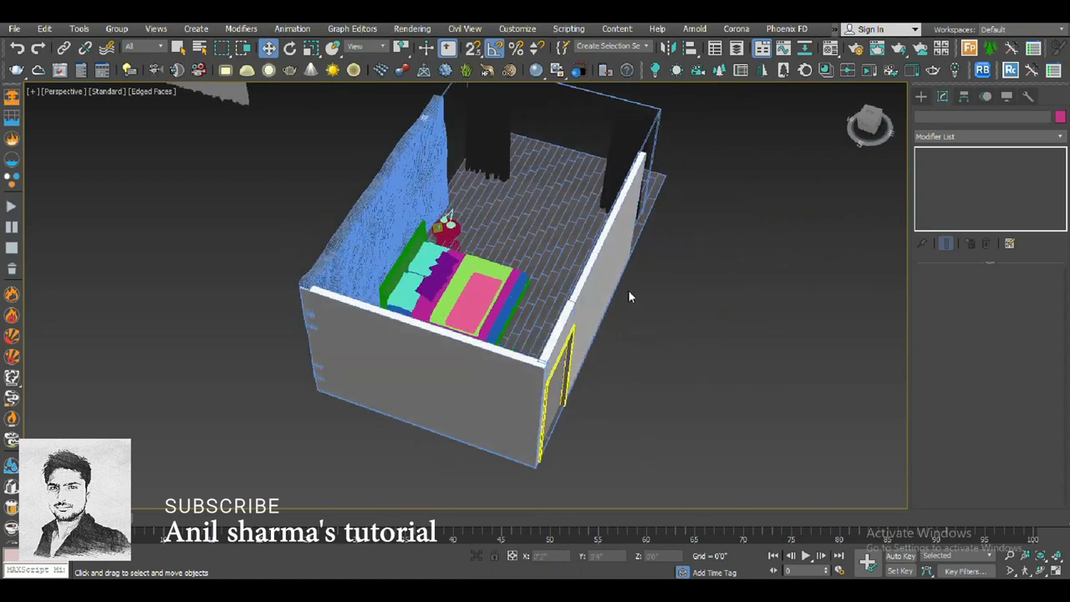
- Unhide the ceiling slab and show the Top view in wireframe
{"action": "right_click", "coordinate": [629, 291]}
{"action": "left_click", "coordinate": [660, 232]}
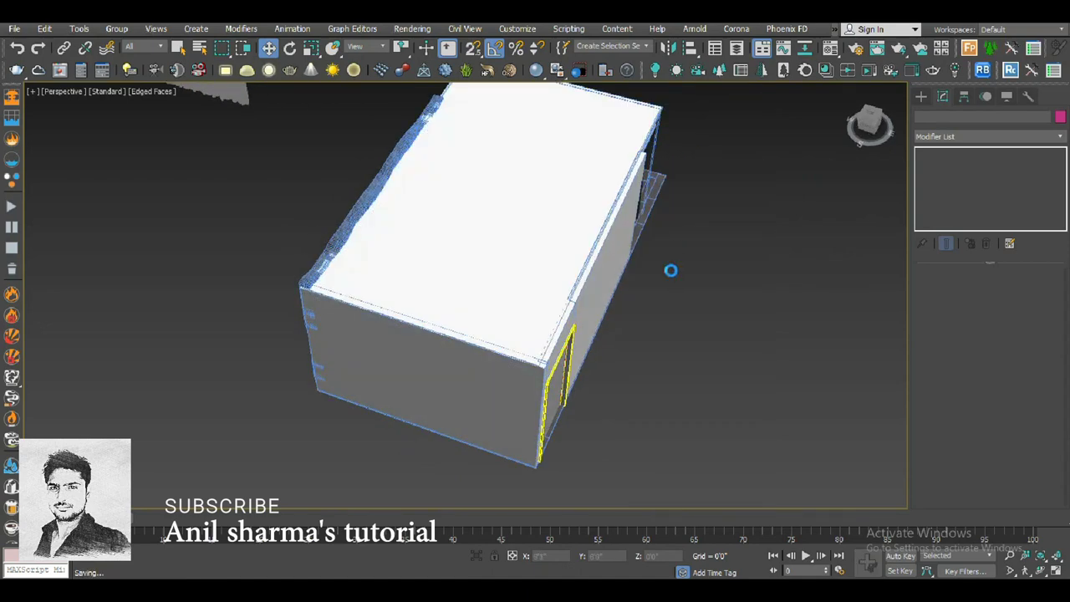
{"action": "key", "text": "t"}
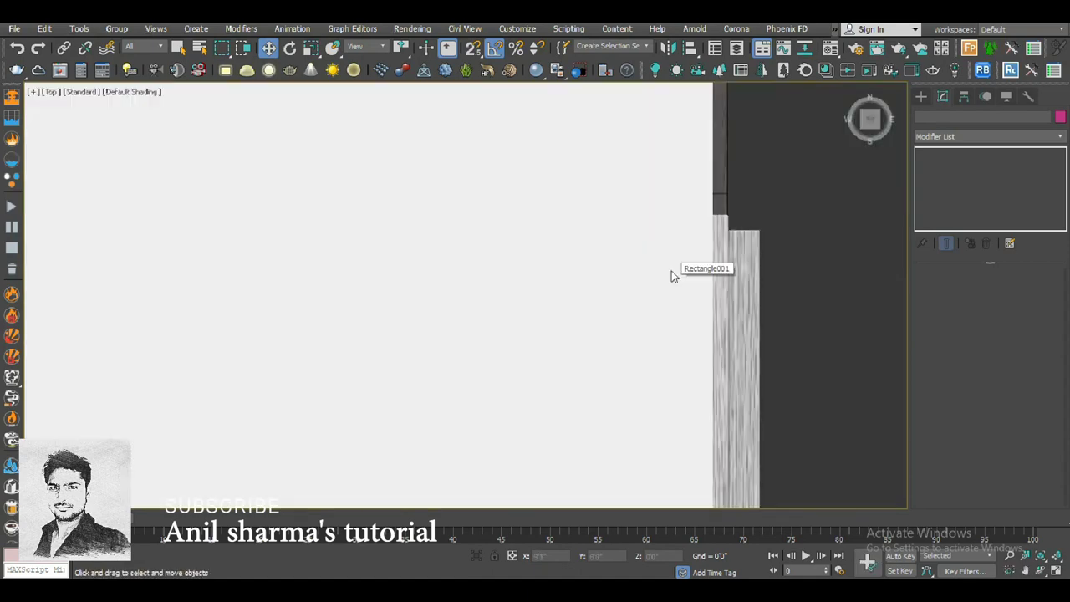
{"action": "scroll", "coordinate": [671, 275], "scroll_direction": "down", "scroll_amount": 5}
{"action": "key", "text": "F3"}
- Create a VRayPhysicalCam in the Top view aimed toward the bed
{"action": "left_click", "coordinate": [925, 97]}
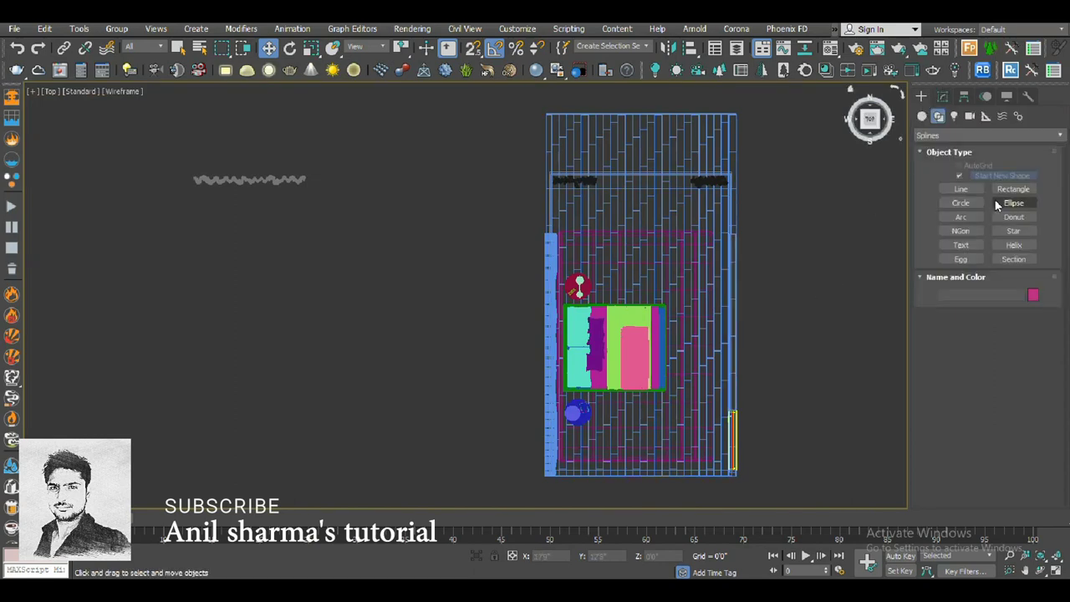
{"action": "left_click", "coordinate": [969, 116]}
{"action": "left_click", "coordinate": [1003, 135]}
{"action": "left_click", "coordinate": [938, 163]}
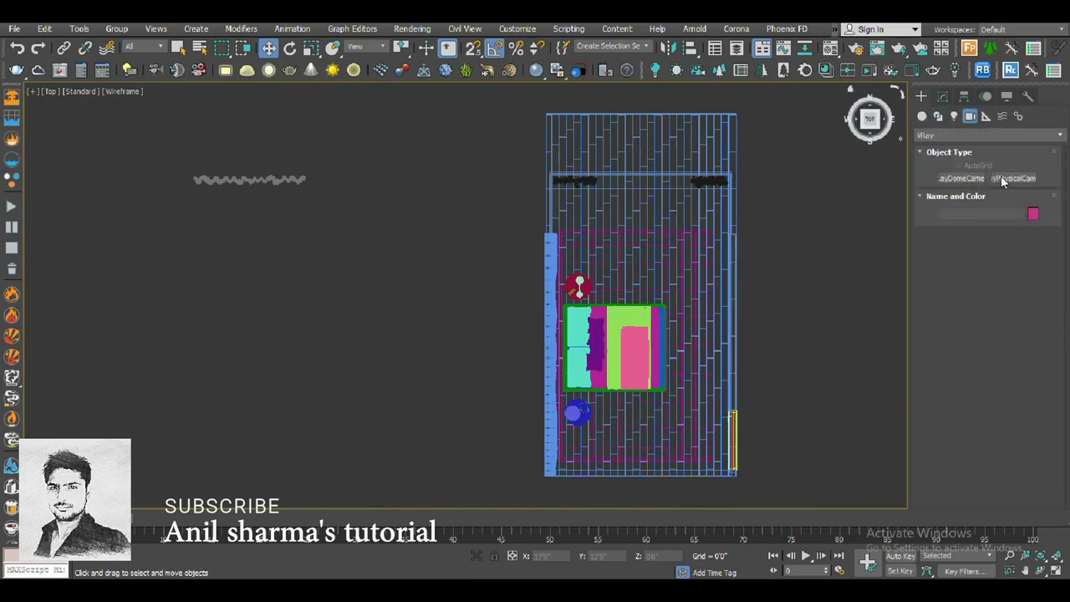
{"action": "left_click", "coordinate": [1003, 174]}
{"action": "scroll", "coordinate": [667, 372], "scroll_direction": "up", "scroll_amount": 3}
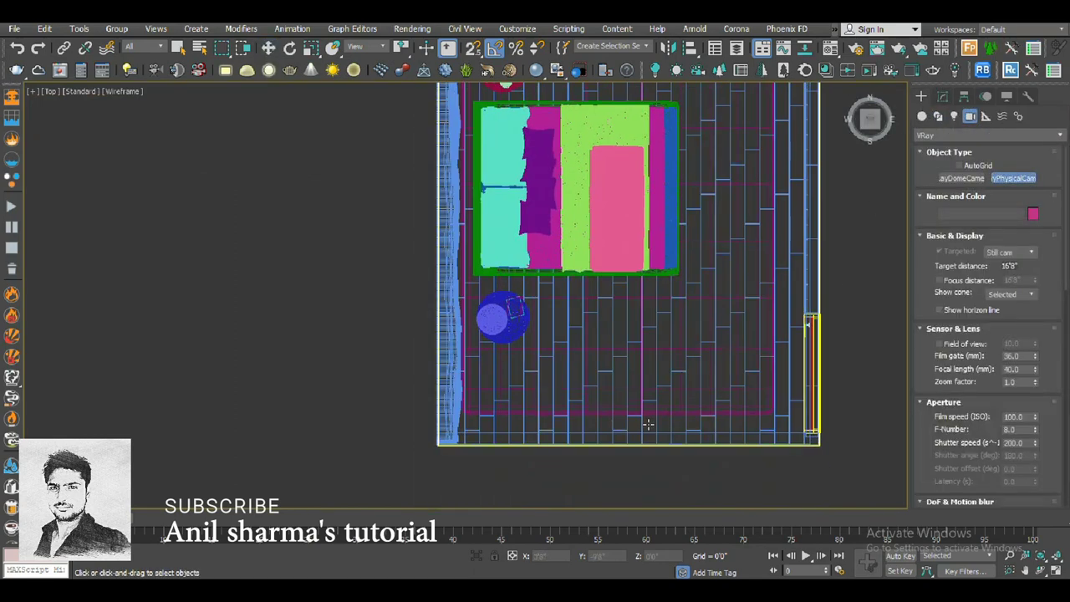
{"action": "left_click_drag", "start_coordinate": [648, 424], "coordinate": [640, 302]}
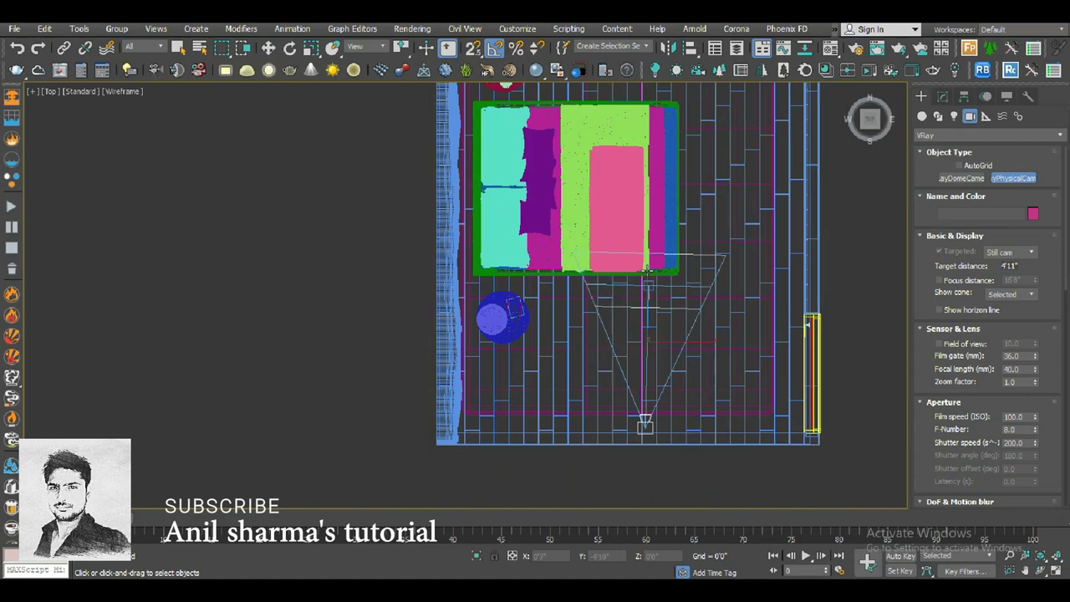
{"action": "left_click", "coordinate": [768, 326]}
- Switch to the Front view and pan and orbit around the room
{"action": "key", "text": "f"}
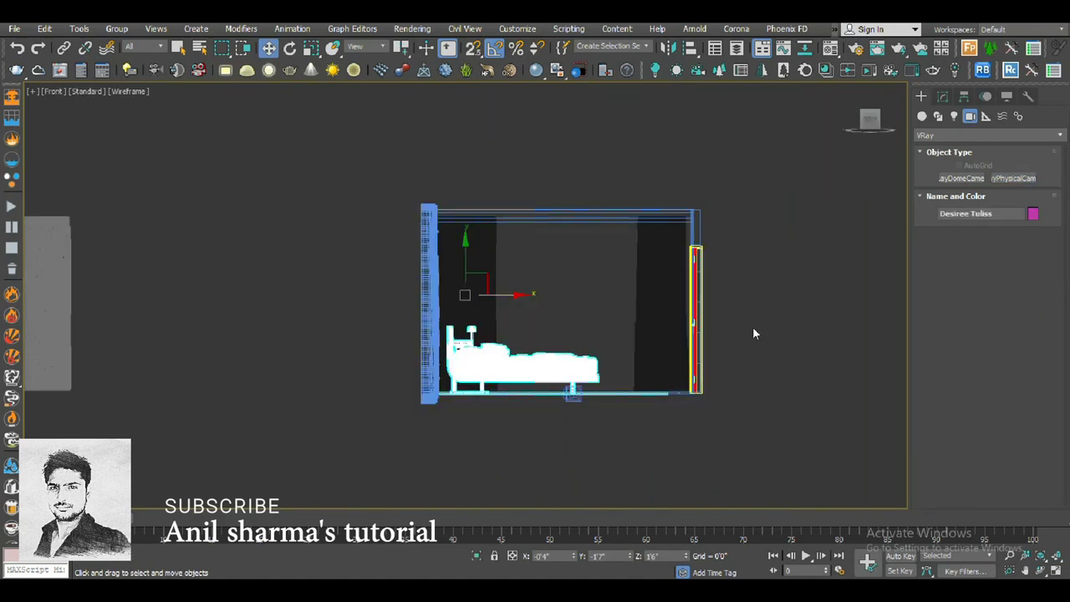
{"action": "middle_click_drag", "start_coordinate": [727, 335], "coordinate": [649, 303]}
{"action": "scroll", "coordinate": [511, 331], "scroll_direction": "up", "scroll_amount": 5}
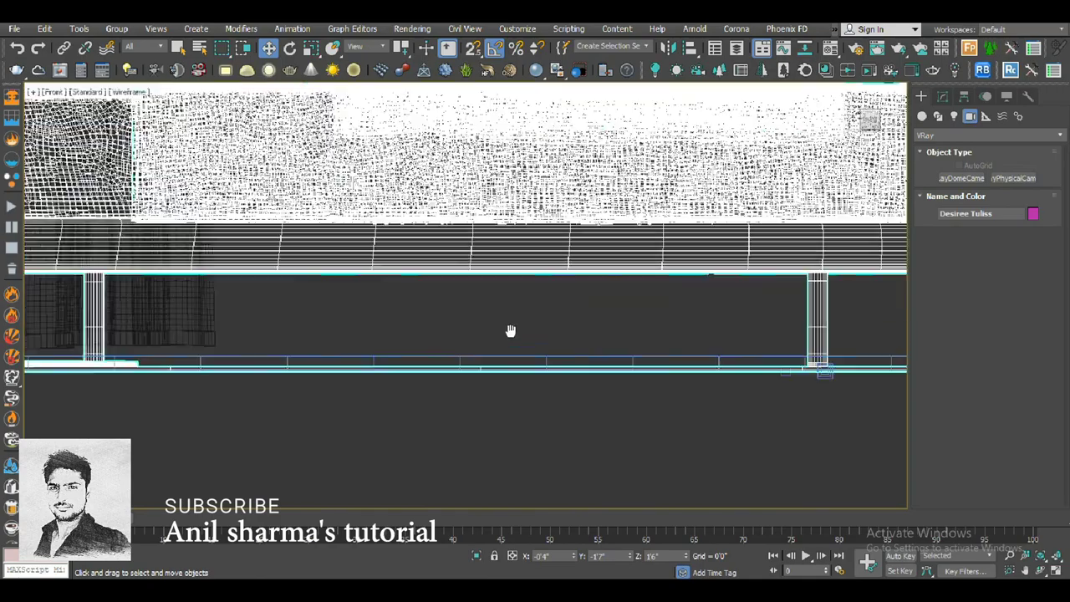
{"action": "scroll", "coordinate": [511, 330], "scroll_direction": "down", "scroll_amount": 4}
{"action": "mouse_move", "coordinate": [460, 261]}
{"action": "middle_mouse_down", "text": "alt"}
{"action": "mouse_move", "coordinate": [464, 229]}
{"action": "mouse_move", "coordinate": [475, 241]}
{"action": "middle_mouse_up", "text": "alt"}
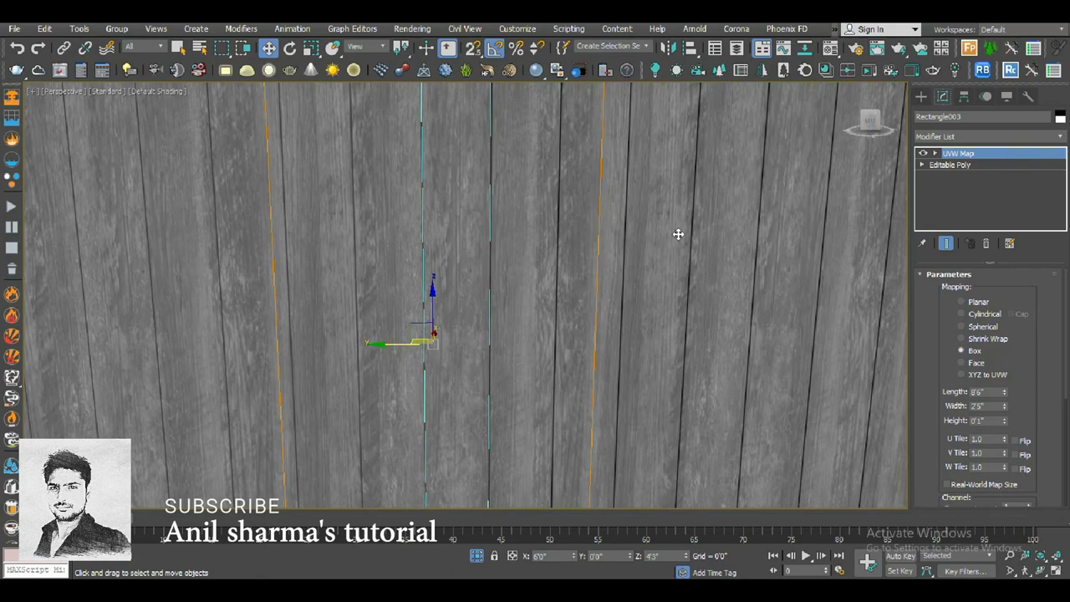
- Exit isolation, show the Top view in wireframe and clear the selection
{"action": "scroll", "coordinate": [535, 406], "scroll_direction": "down", "scroll_amount": 5}
{"action": "scroll", "coordinate": [463, 444], "scroll_direction": "down", "scroll_amount": 3}
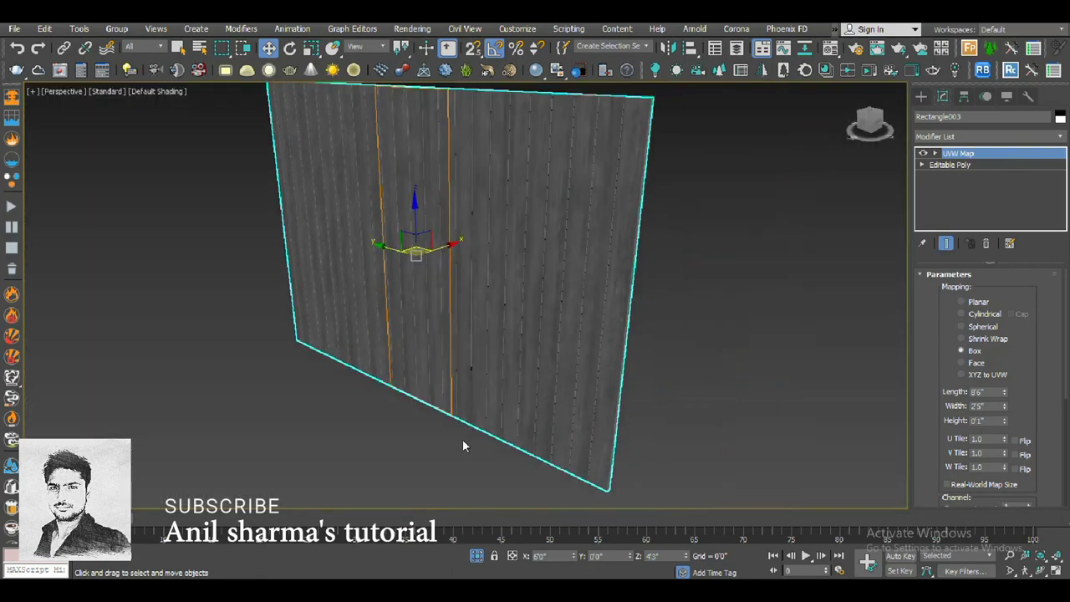
{"action": "scroll", "coordinate": [493, 477], "scroll_direction": "down", "scroll_amount": 2}
{"action": "left_click", "coordinate": [476, 556]}
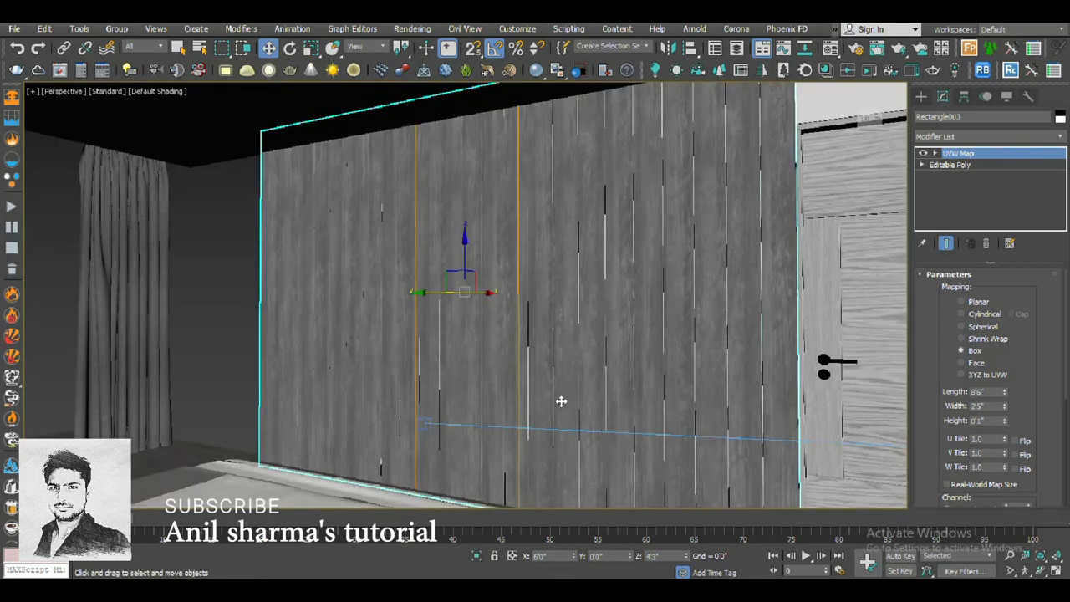
{"action": "scroll", "coordinate": [502, 343], "scroll_direction": "down", "scroll_amount": 3}
{"action": "scroll", "coordinate": [545, 322], "scroll_direction": "down", "scroll_amount": 3}
{"action": "mouse_move", "coordinate": [545, 321]}
{"action": "middle_mouse_down", "text": "alt"}
{"action": "mouse_move", "coordinate": [493, 297]}
{"action": "mouse_move", "coordinate": [482, 249]}
{"action": "middle_mouse_up", "text": "alt"}
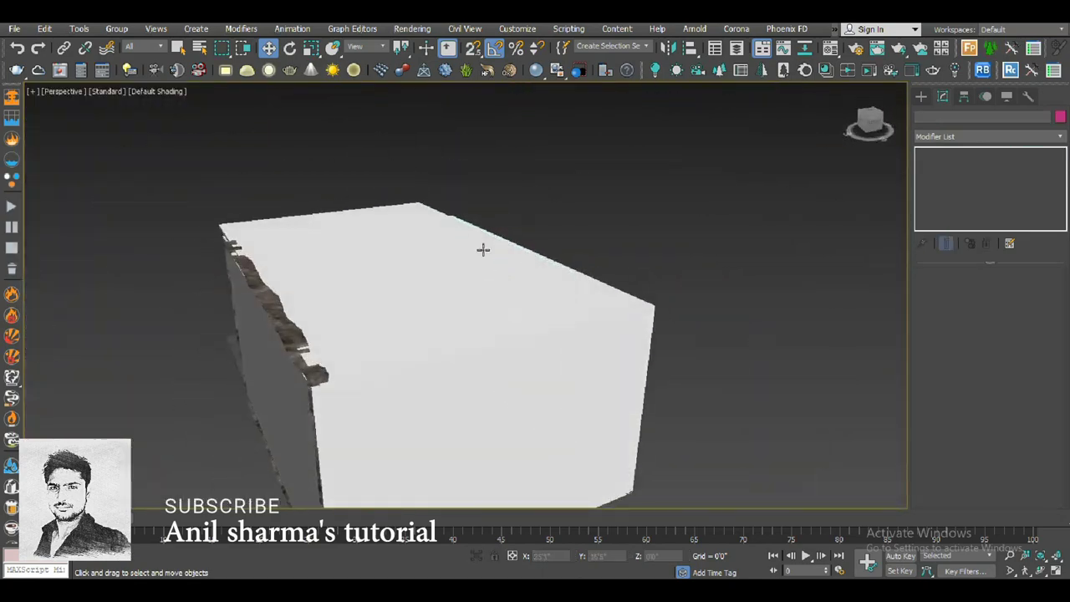
{"action": "left_click", "coordinate": [482, 248]}
{"action": "key", "text": "t"}
{"action": "key", "text": "F3"}
{"action": "left_click", "coordinate": [637, 265]}
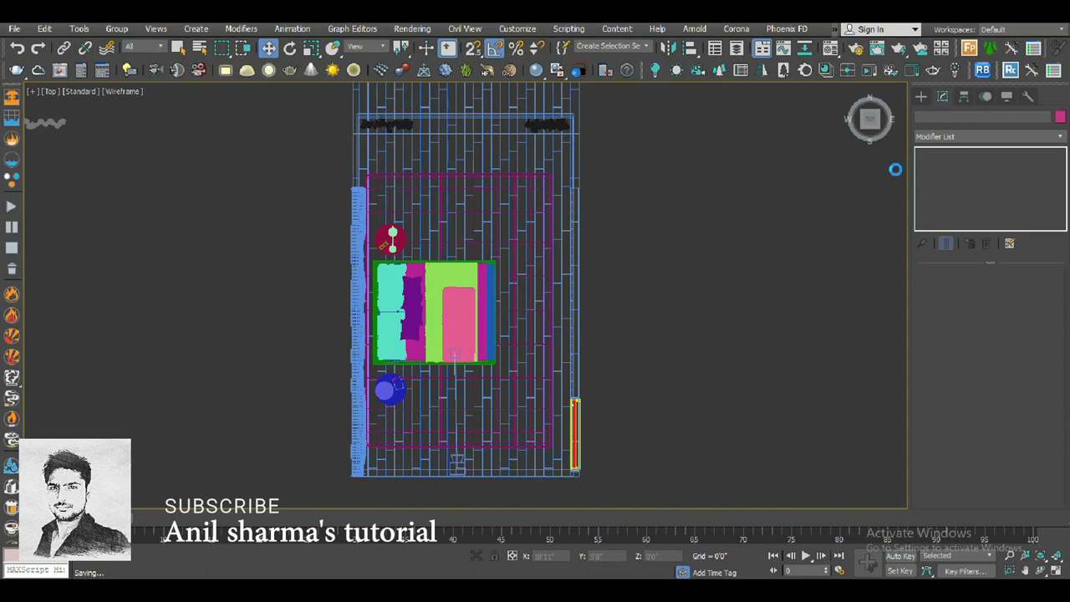
- Create a VRaySun outside the room aimed inward, accepting the VRaySky environment map
{"action": "left_click", "coordinate": [928, 105]}
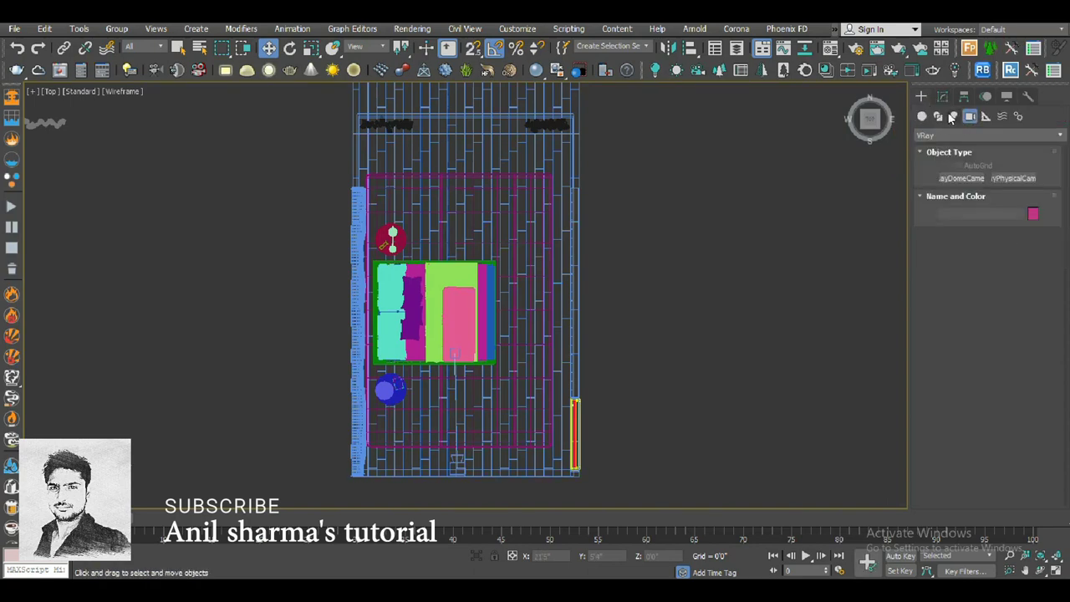
{"action": "left_click", "coordinate": [954, 116]}
{"action": "left_click", "coordinate": [990, 134]}
{"action": "left_click", "coordinate": [945, 183]}
{"action": "left_click", "coordinate": [1013, 192]}
{"action": "scroll", "coordinate": [548, 263], "scroll_direction": "down", "scroll_amount": 2}
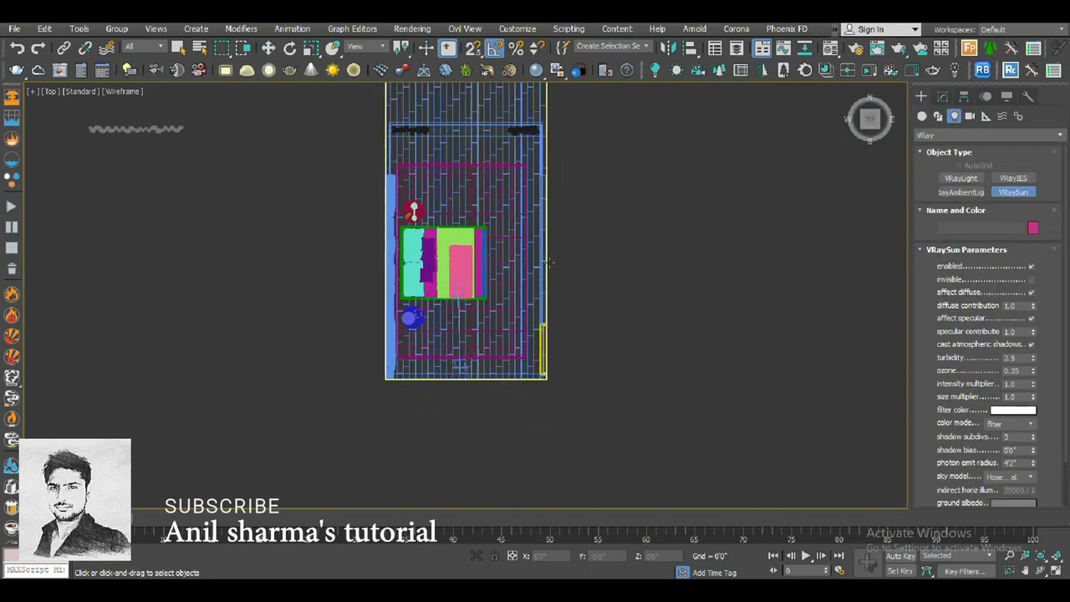
{"action": "left_click_drag", "start_coordinate": [685, 339], "coordinate": [460, 192]}
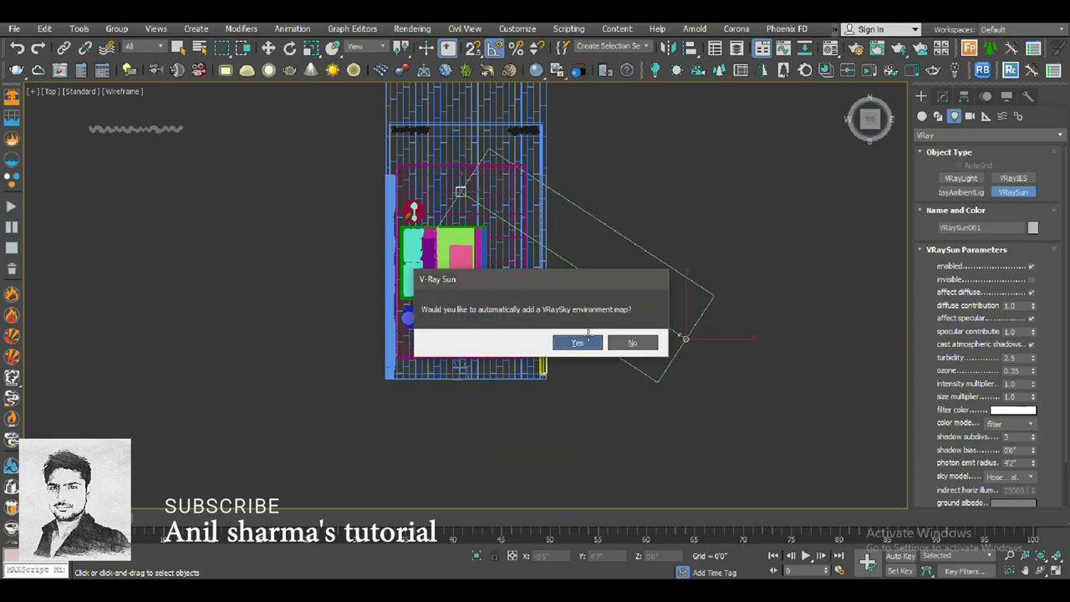
{"action": "left_click", "coordinate": [576, 342]}
- Check the sun's placement in the Front and Top views
{"action": "key", "text": "f"}
{"action": "scroll", "coordinate": [611, 302], "scroll_direction": "down", "scroll_amount": 5}
{"action": "key", "text": "w"}
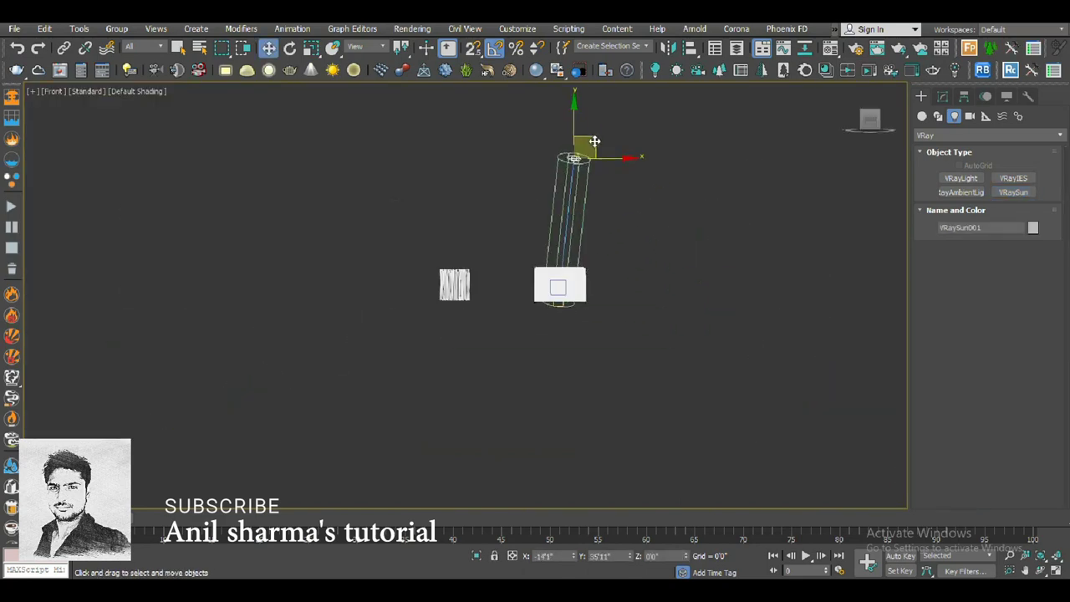
{"action": "key", "text": "t"}
{"action": "scroll", "coordinate": [599, 267], "scroll_direction": "down", "scroll_amount": 4}
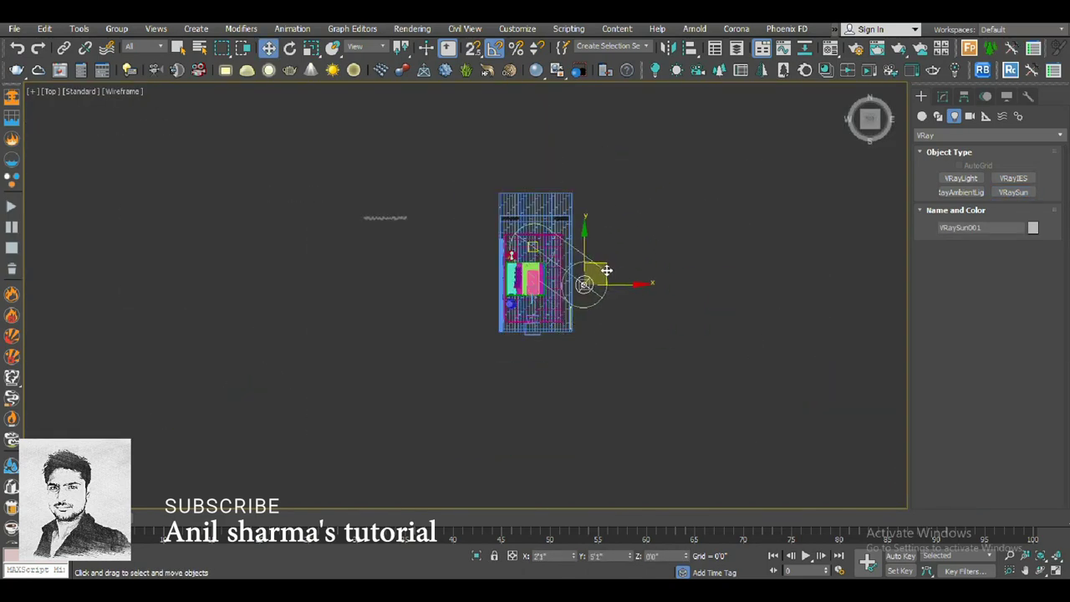
- Look through VRayCam001 and run a V-Ray test render
{"action": "key", "text": "c"}
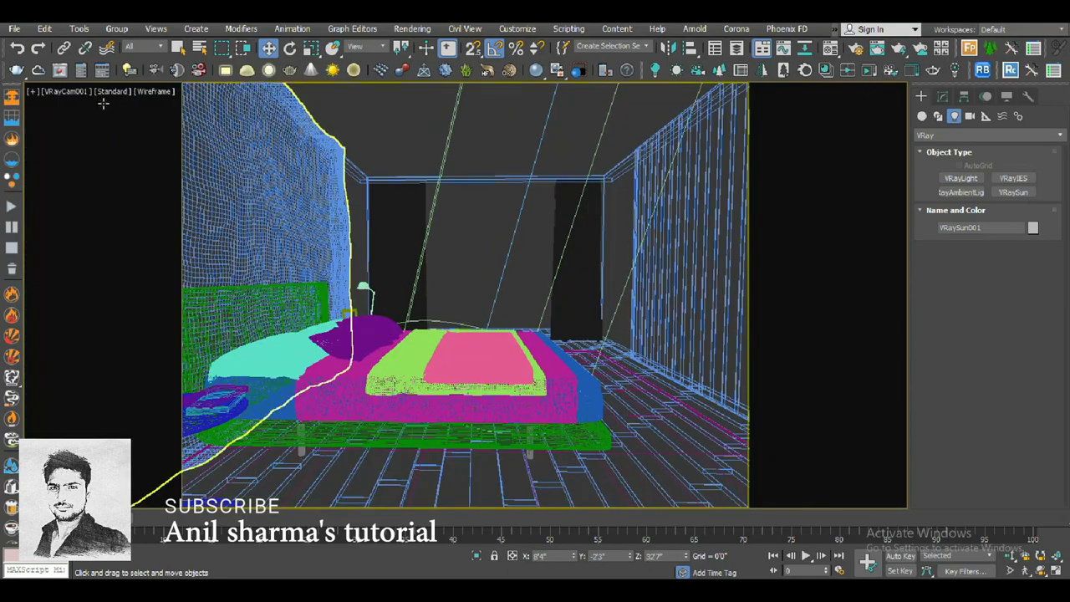
{"action": "left_click", "coordinate": [102, 69]}
{"action": "left_click", "coordinate": [648, 449]}
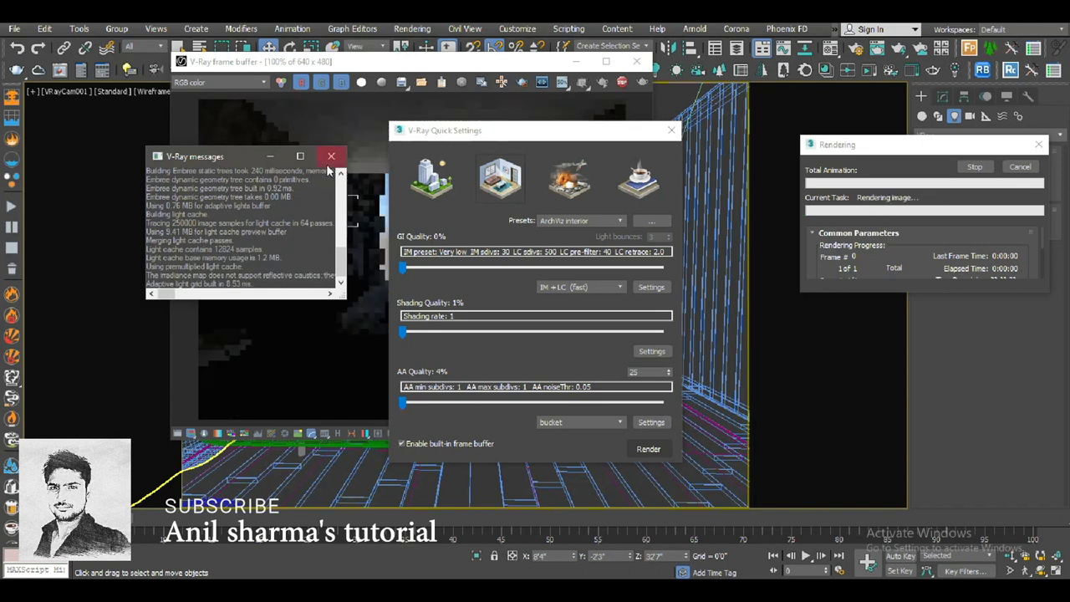
{"action": "left_click_drag", "start_coordinate": [444, 66], "coordinate": [527, 75]}
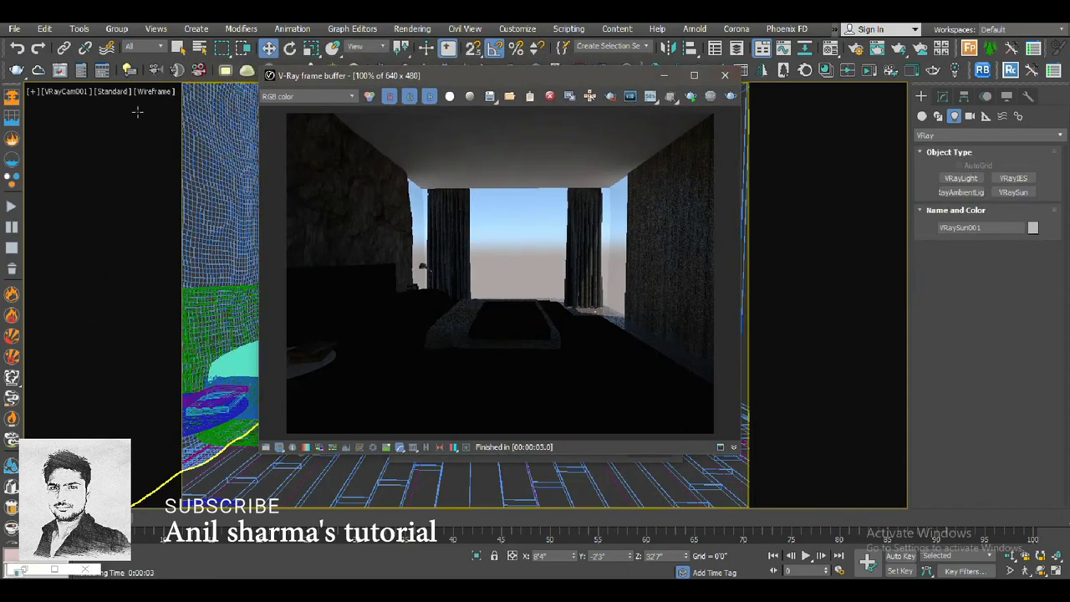
- Select VRayCam001, start an interactive render and set shutter speed to 40
{"action": "left_click", "coordinate": [63, 91]}
{"action": "left_click", "coordinate": [117, 341]}
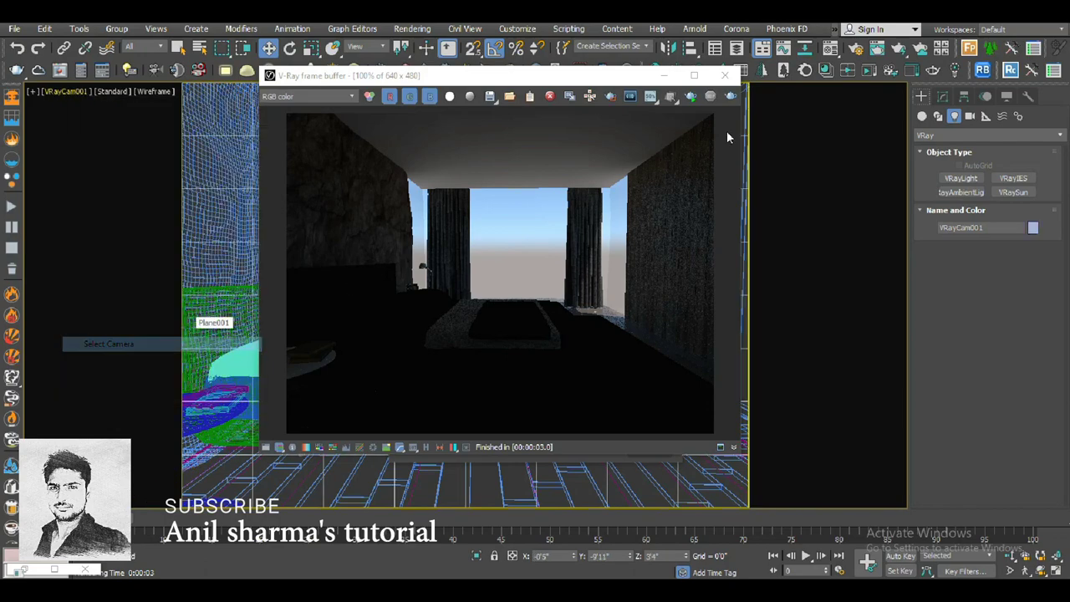
{"action": "left_click", "coordinate": [605, 92]}
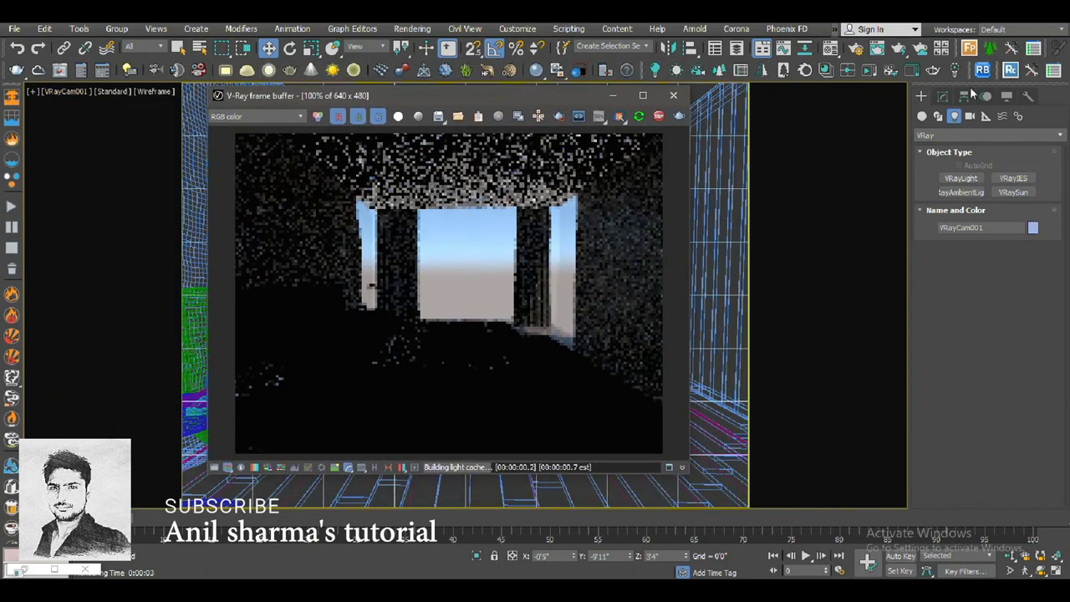
{"action": "scroll", "coordinate": [993, 430], "scroll_direction": "down", "scroll_amount": 1}
{"action": "scroll", "coordinate": [1011, 418], "scroll_direction": "down", "scroll_amount": 2}
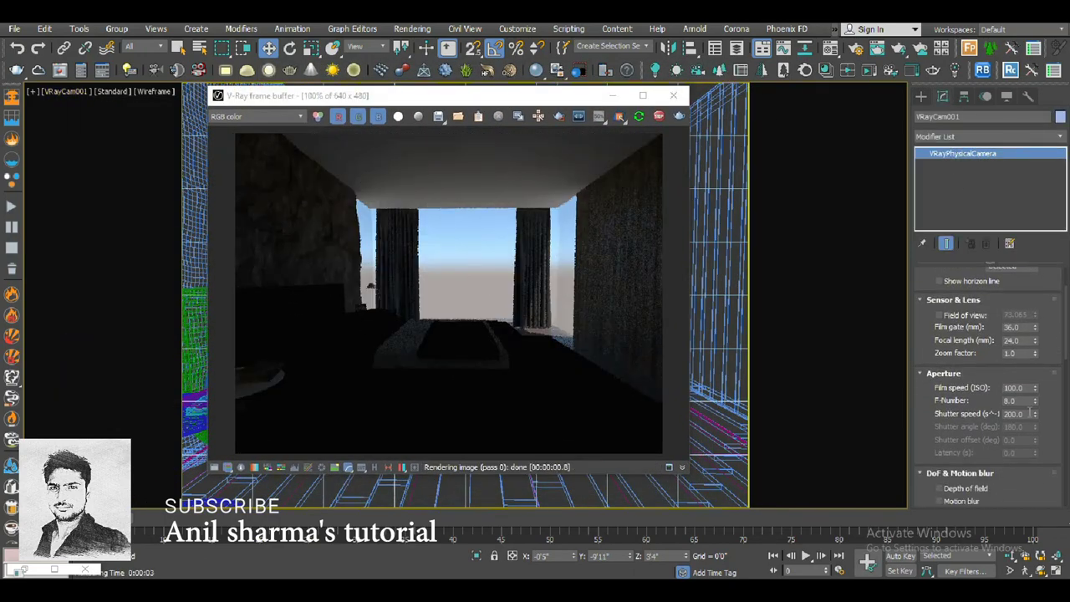
{"action": "type", "text": "4"}
{"action": "key", "text": "Return"}
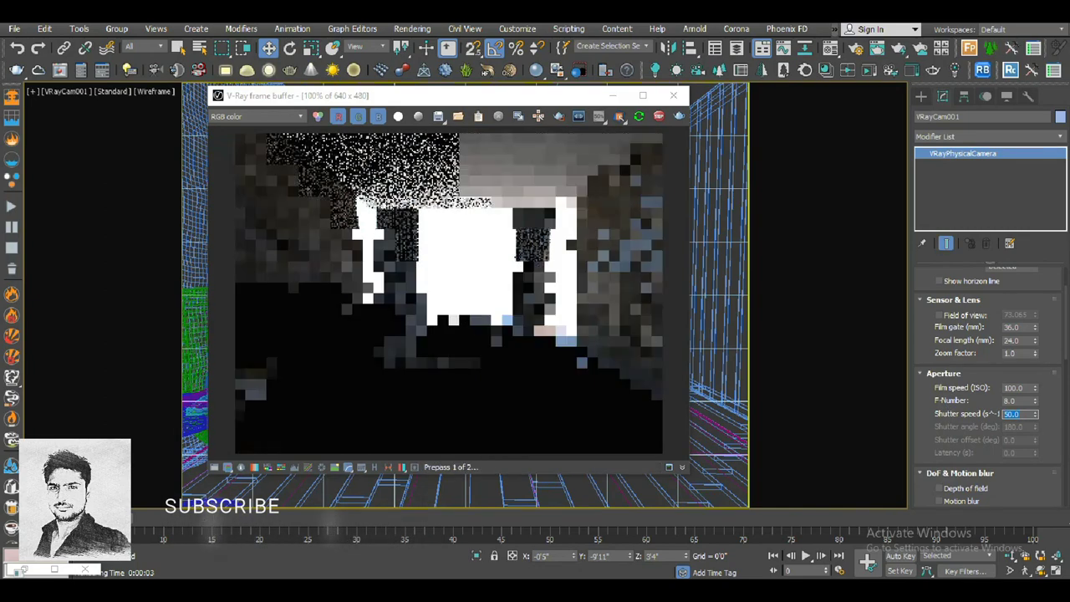
{"action": "type", "text": "0"}
{"action": "key", "text": "Return"}
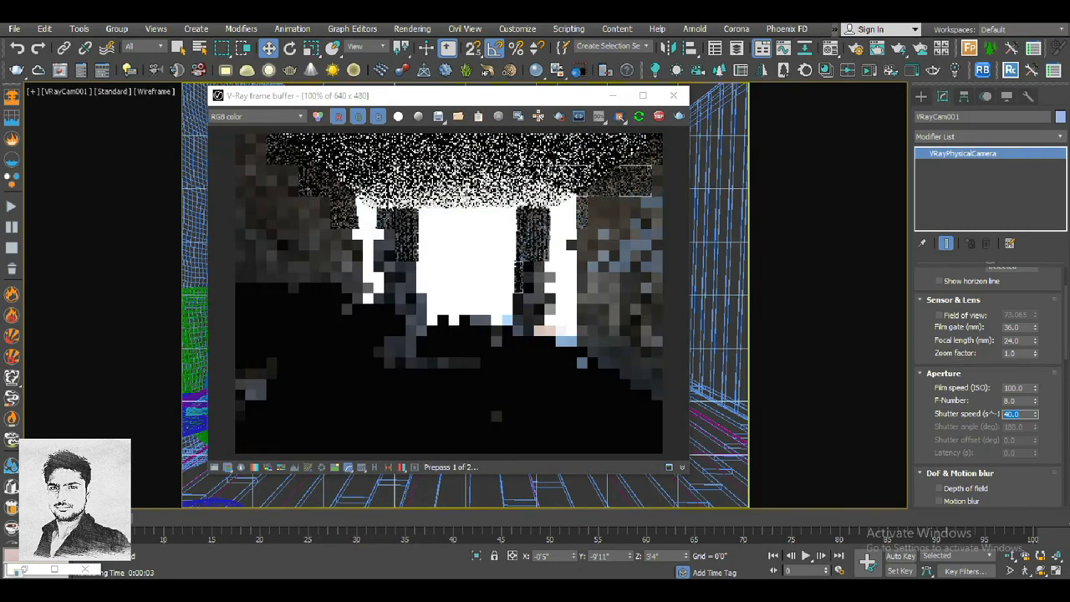
- Set the camera's white balance to Neutral and guess vertical tilt (-0.051)
{"action": "scroll", "coordinate": [938, 355], "scroll_direction": "down", "scroll_amount": 3}
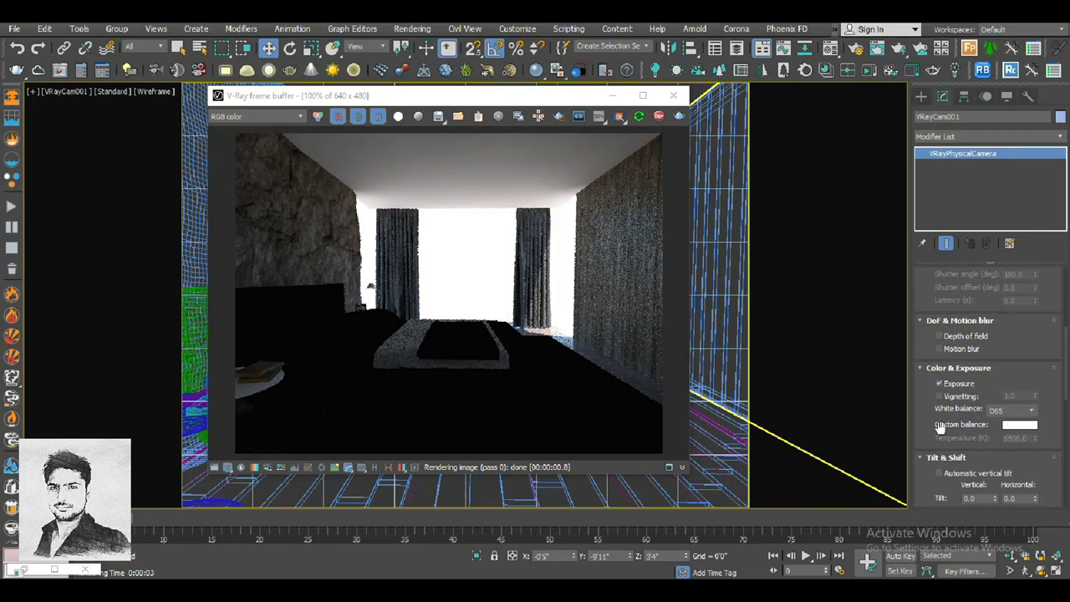
{"action": "left_click", "coordinate": [1003, 429]}
{"action": "scroll", "coordinate": [961, 355], "scroll_direction": "down", "scroll_amount": 3}
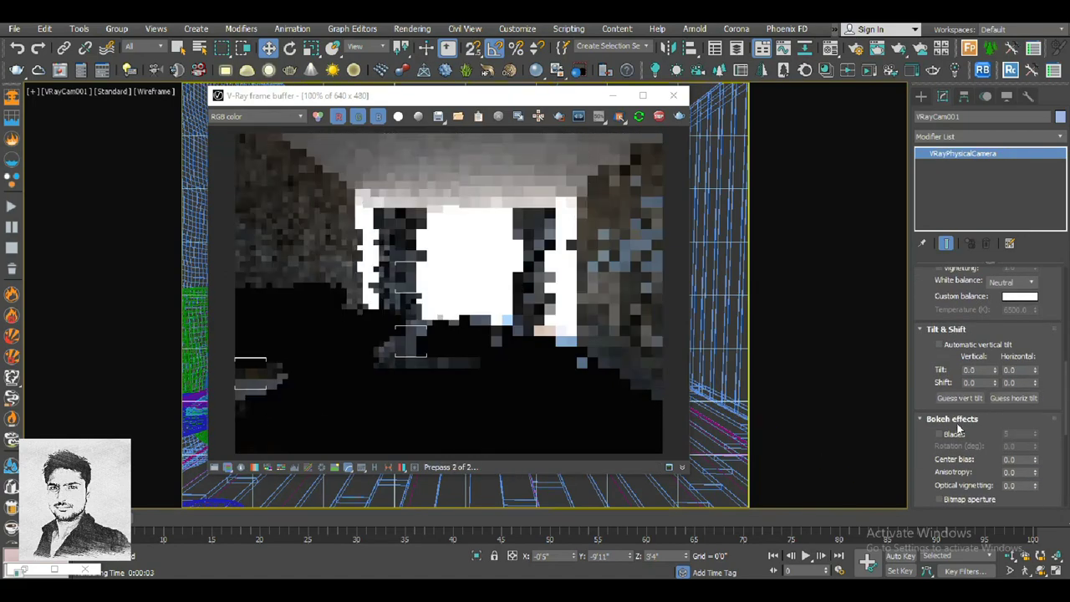
{"action": "left_click", "coordinate": [958, 396]}
{"action": "scroll", "coordinate": [957, 391], "scroll_direction": "down", "scroll_amount": 2}
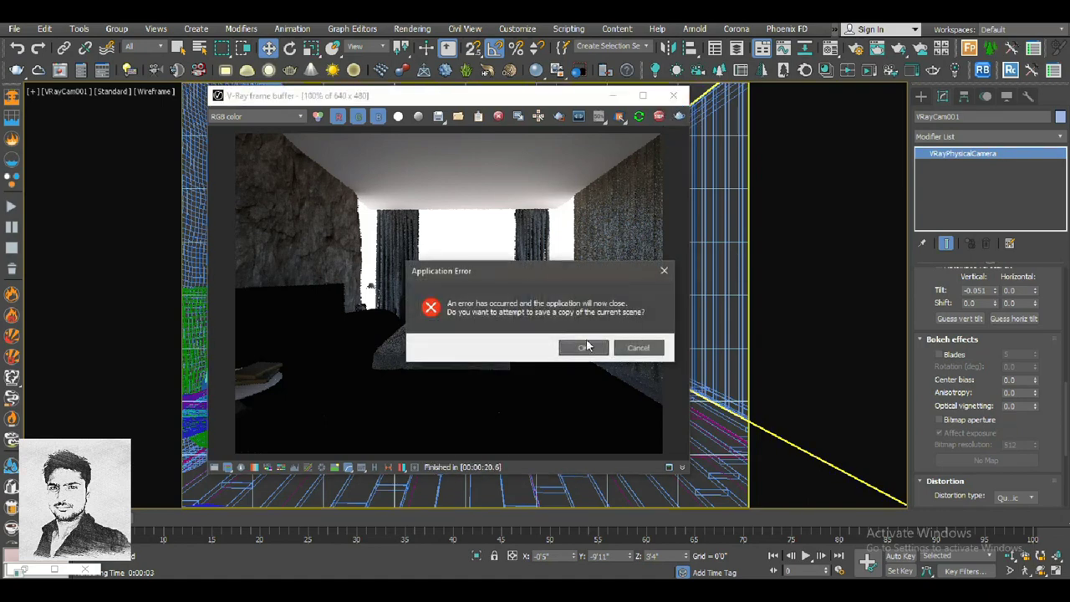
- Dismiss the error and draw a VRayLight plane over the window wall in Front view
{"action": "left_click", "coordinate": [586, 347]}
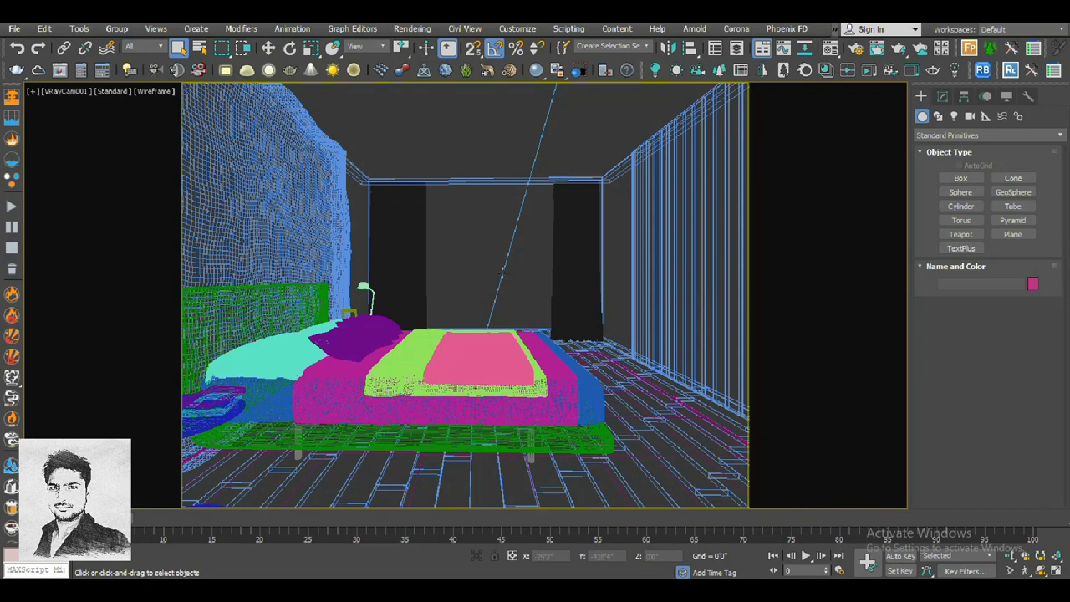
{"action": "left_click_drag", "start_coordinate": [502, 271], "coordinate": [545, 305]}
{"action": "key", "text": "f"}
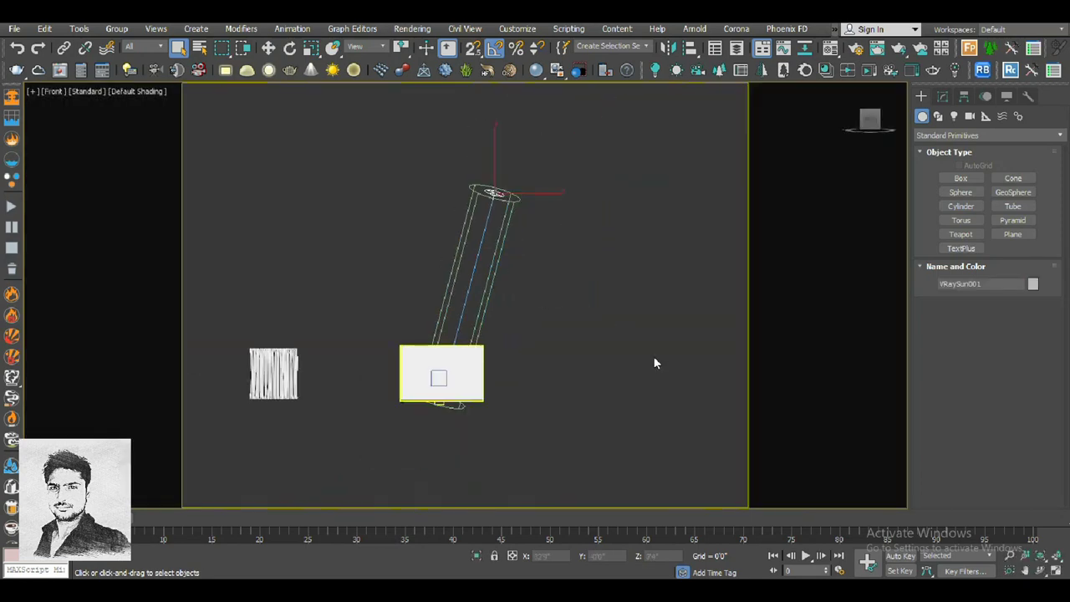
{"action": "scroll", "coordinate": [469, 387], "scroll_direction": "up", "scroll_amount": 5}
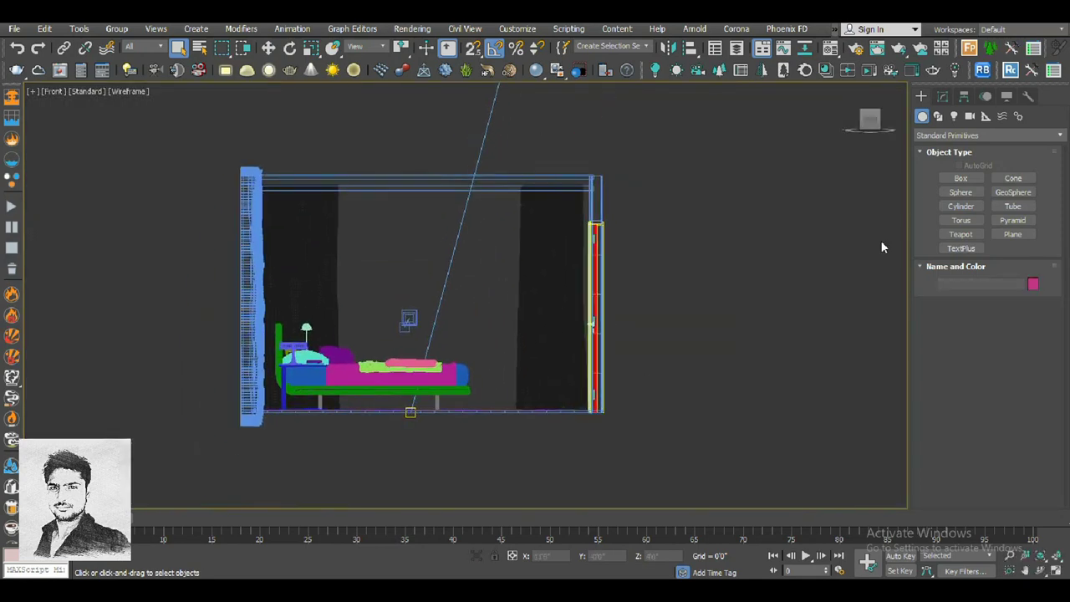
{"action": "left_click", "coordinate": [953, 117]}
{"action": "left_click", "coordinate": [987, 135]}
{"action": "left_click", "coordinate": [932, 193]}
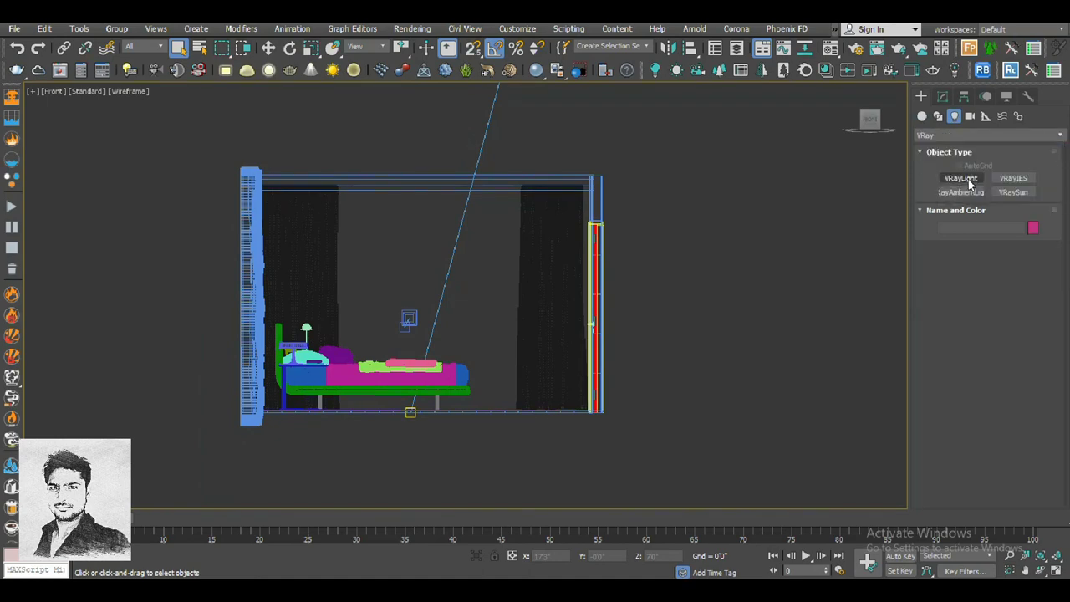
{"action": "left_click", "coordinate": [963, 178]}
{"action": "scroll", "coordinate": [391, 321], "scroll_direction": "up", "scroll_amount": 2}
{"action": "scroll", "coordinate": [391, 321], "scroll_direction": "down", "scroll_amount": 3}
{"action": "left_click_drag", "start_coordinate": [308, 202], "coordinate": [618, 413]}
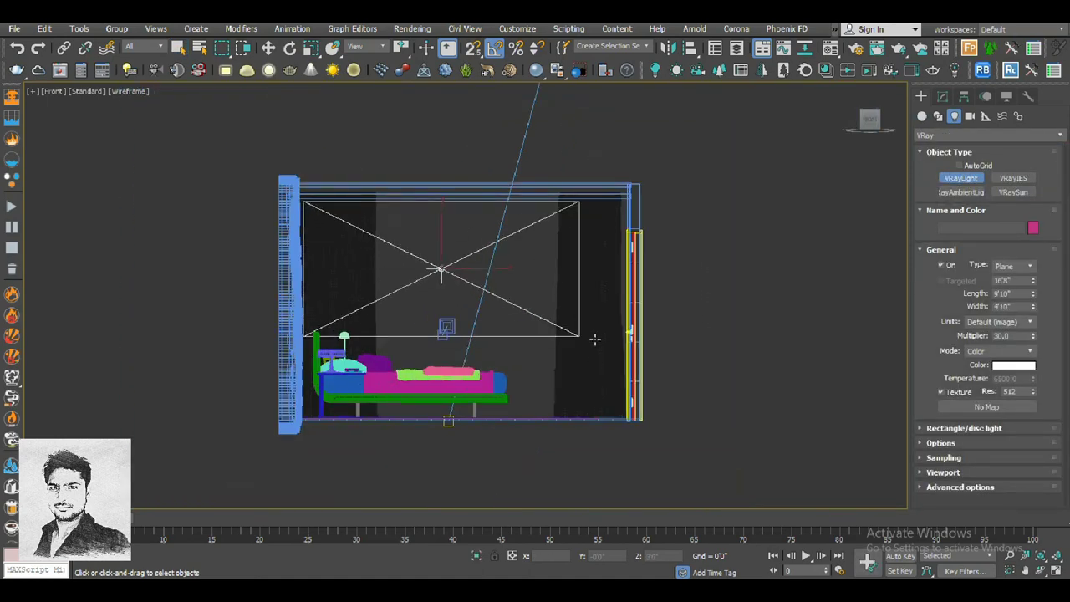
- In Top view, mirror the plane light so it faces into the bedroom
{"action": "key", "text": "w"}
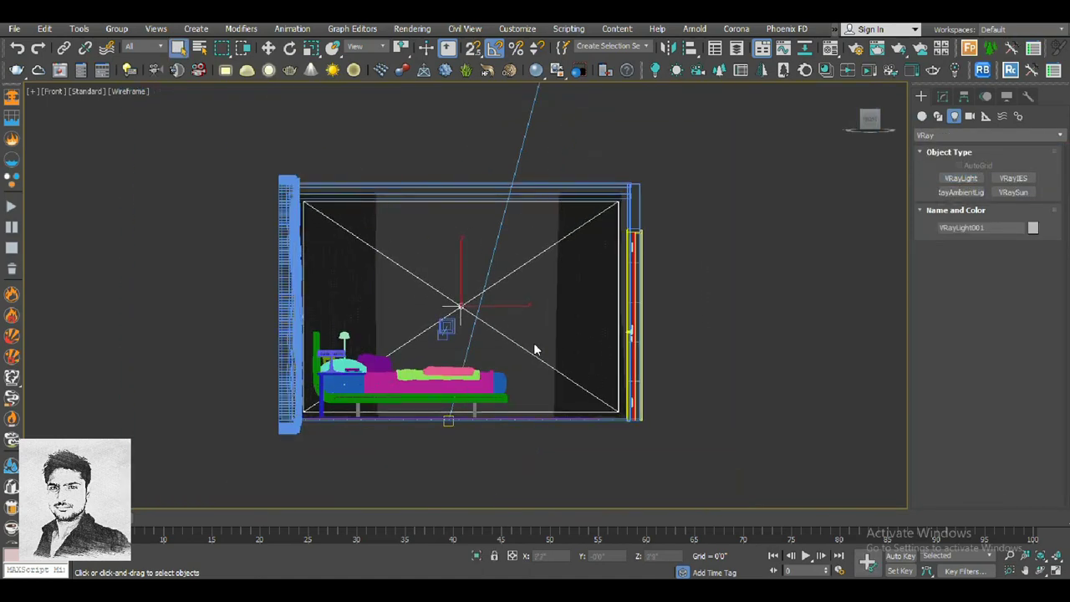
{"action": "key", "text": "t"}
{"action": "scroll", "coordinate": [504, 221], "scroll_direction": "down", "scroll_amount": 2}
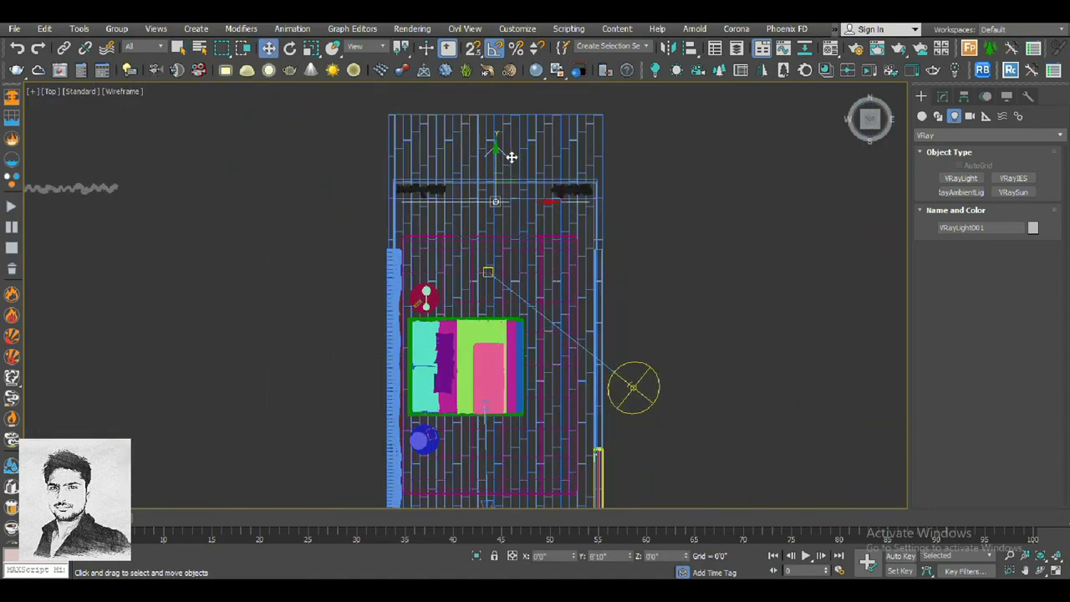
{"action": "scroll", "coordinate": [505, 192], "scroll_direction": "up", "scroll_amount": 5}
{"action": "key", "text": "e"}
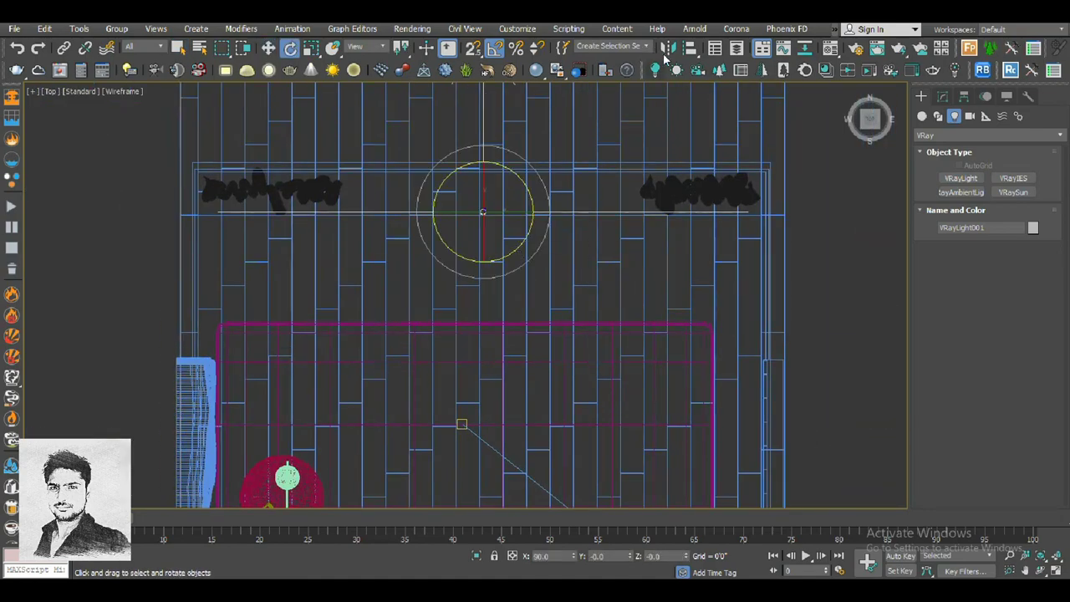
{"action": "left_click", "coordinate": [668, 48]}
{"action": "left_click", "coordinate": [498, 404]}
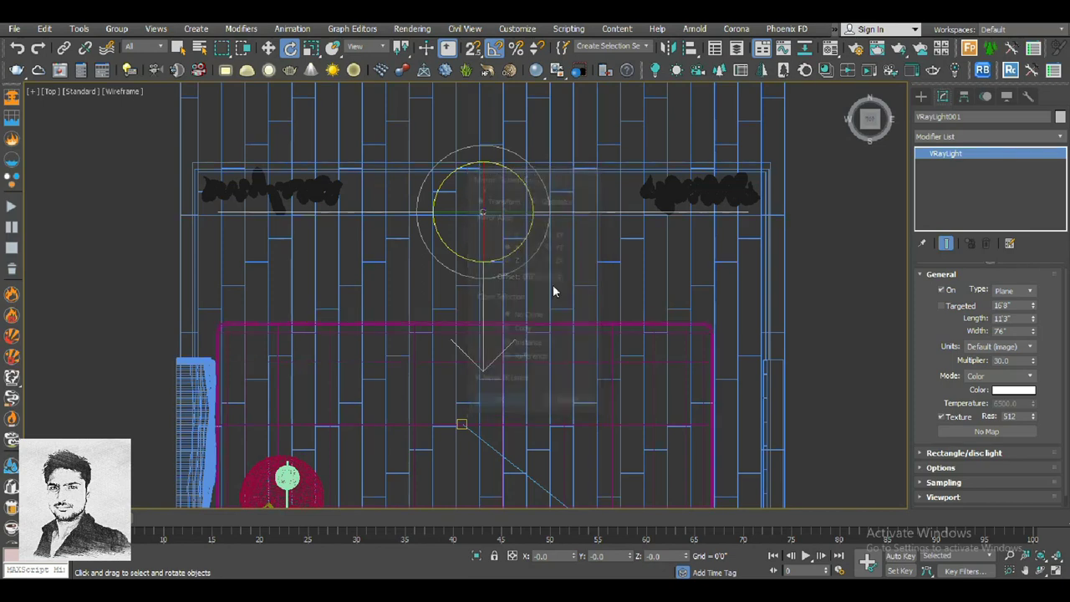
- Move the light onto the window line and render the camera view
{"action": "key", "text": "w"}
{"action": "left_click_drag", "start_coordinate": [483, 177], "coordinate": [484, 179]}
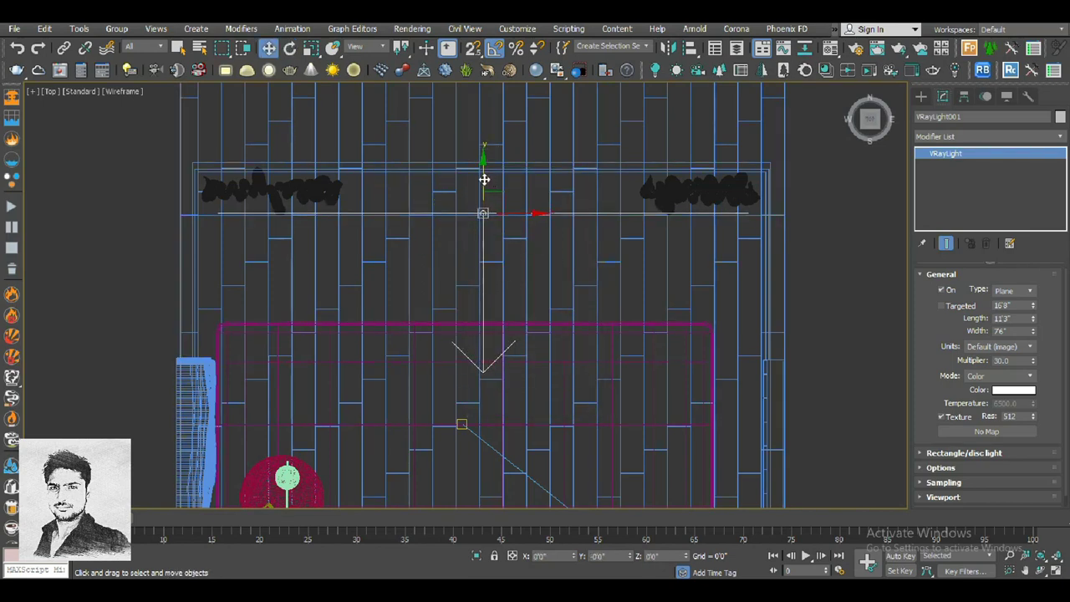
{"action": "key", "text": "c"}
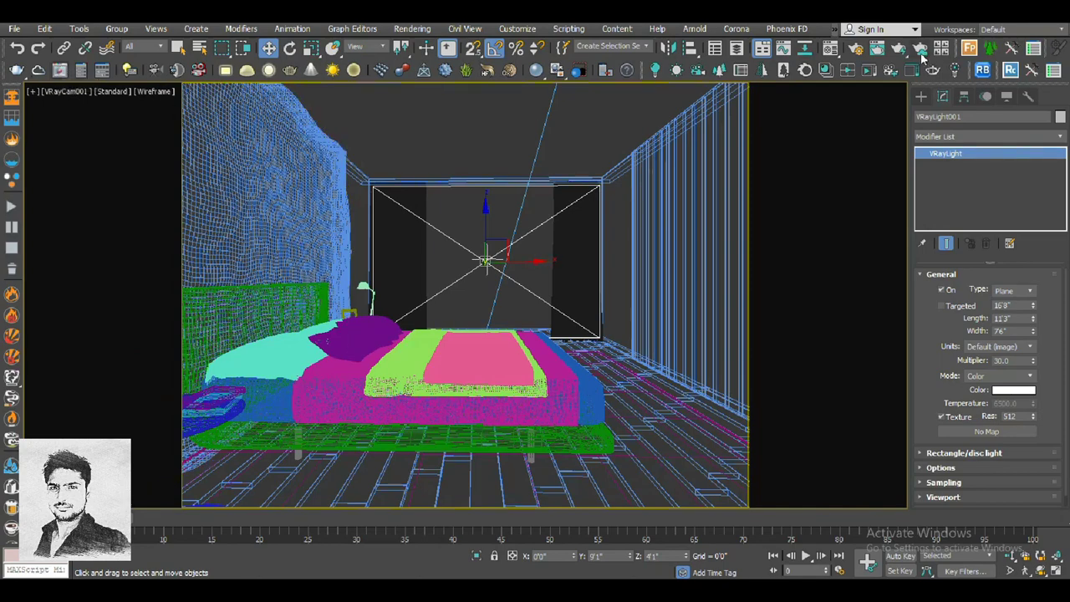
{"action": "key", "text": "shift+q"}
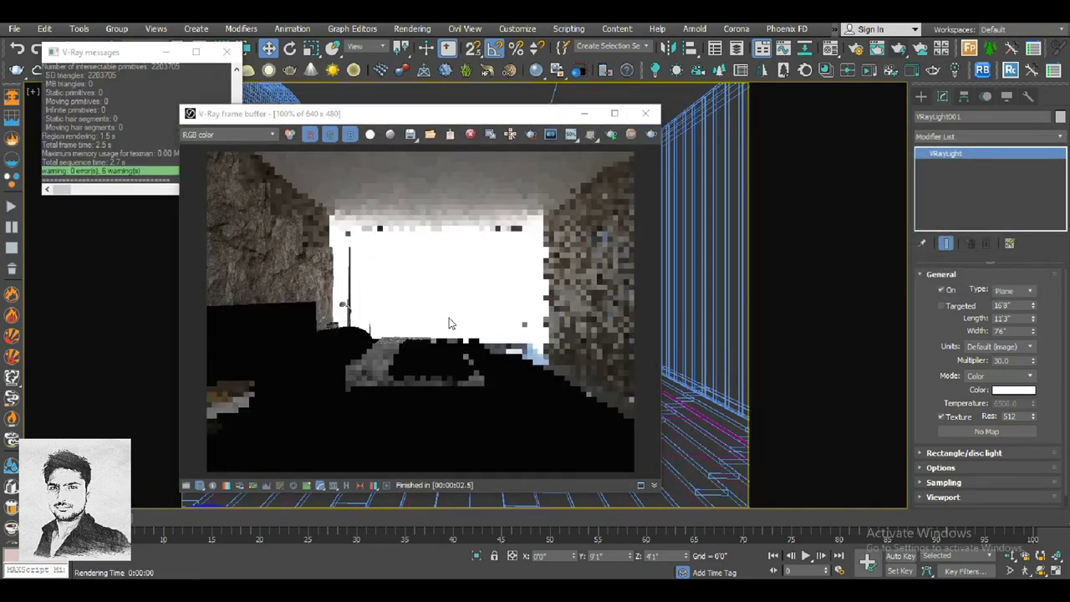
- Make the window VRayLight a skylight portal and test-render the bedroom
{"action": "scroll", "coordinate": [969, 409], "scroll_direction": "down", "scroll_amount": 1}
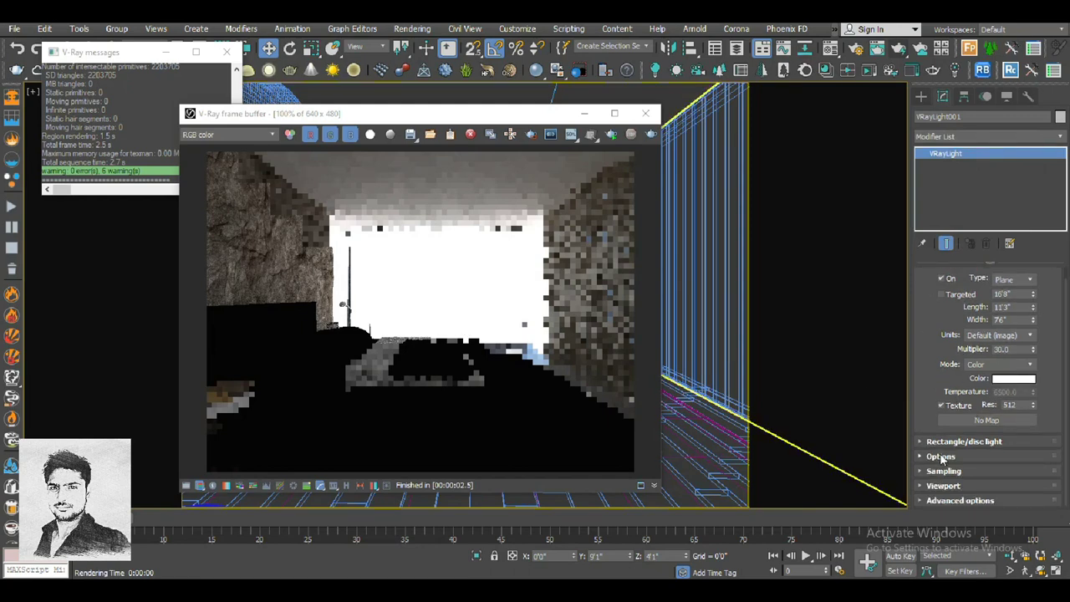
{"action": "left_click", "coordinate": [941, 457]}
{"action": "left_click", "coordinate": [962, 409]}
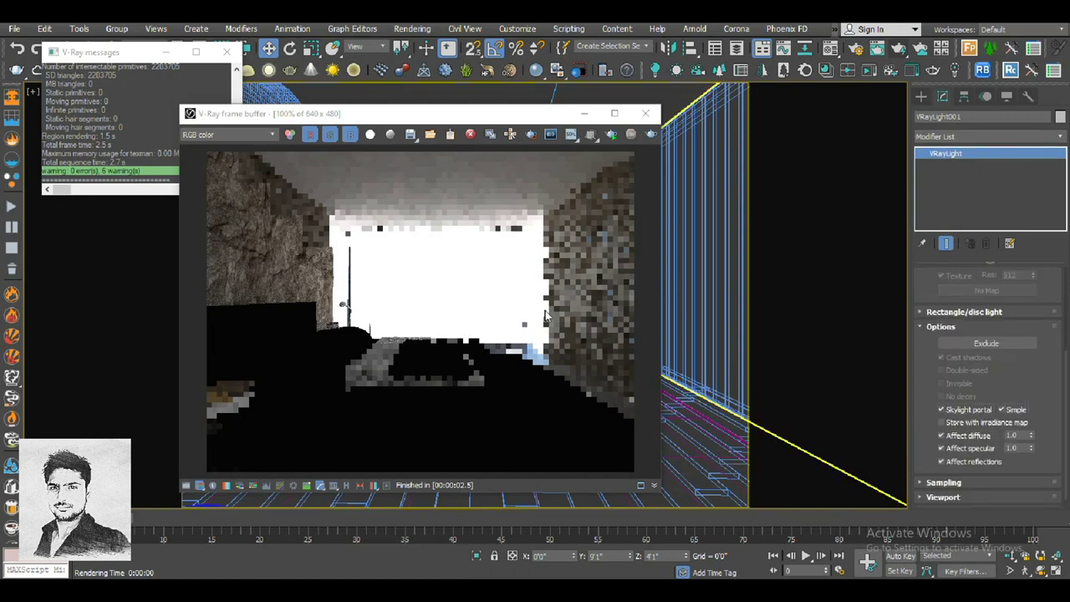
{"action": "left_click", "coordinate": [649, 135]}
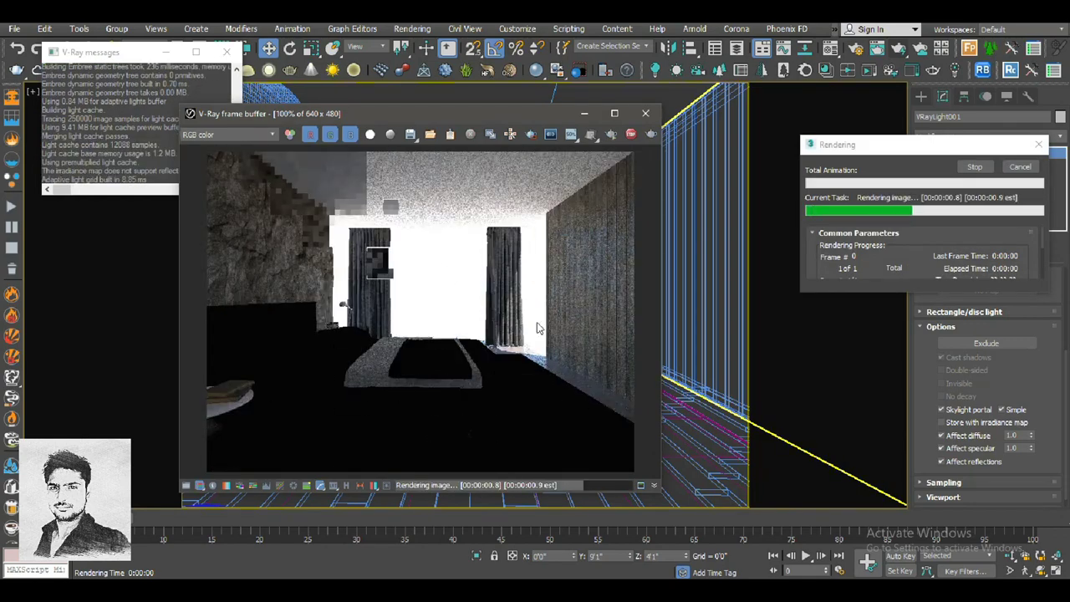
{"action": "left_click", "coordinate": [645, 112]}
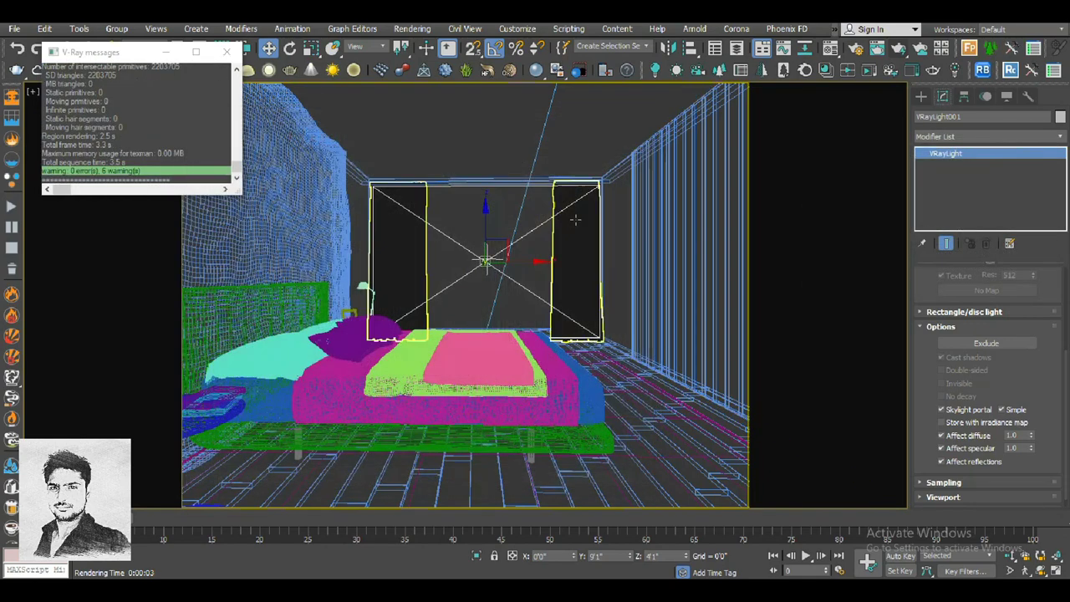
- Convert the scene materials to V-Ray with the V-Ray scene converter and render again
{"action": "right_click", "coordinate": [572, 219]}
{"action": "left_click", "coordinate": [636, 406]}
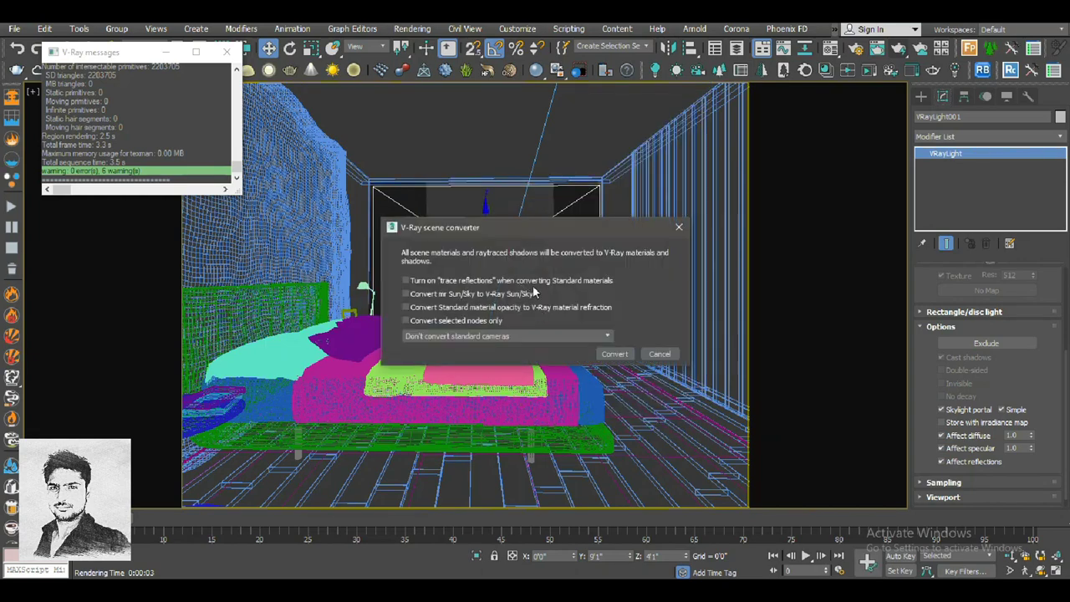
{"action": "left_click", "coordinate": [622, 355]}
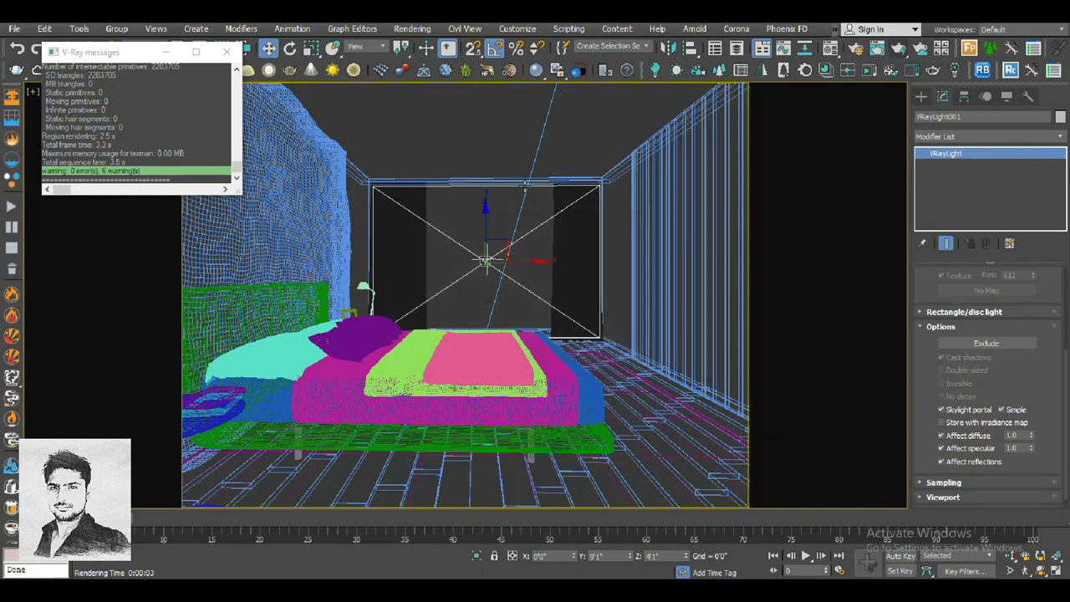
{"action": "left_click", "coordinate": [901, 48]}
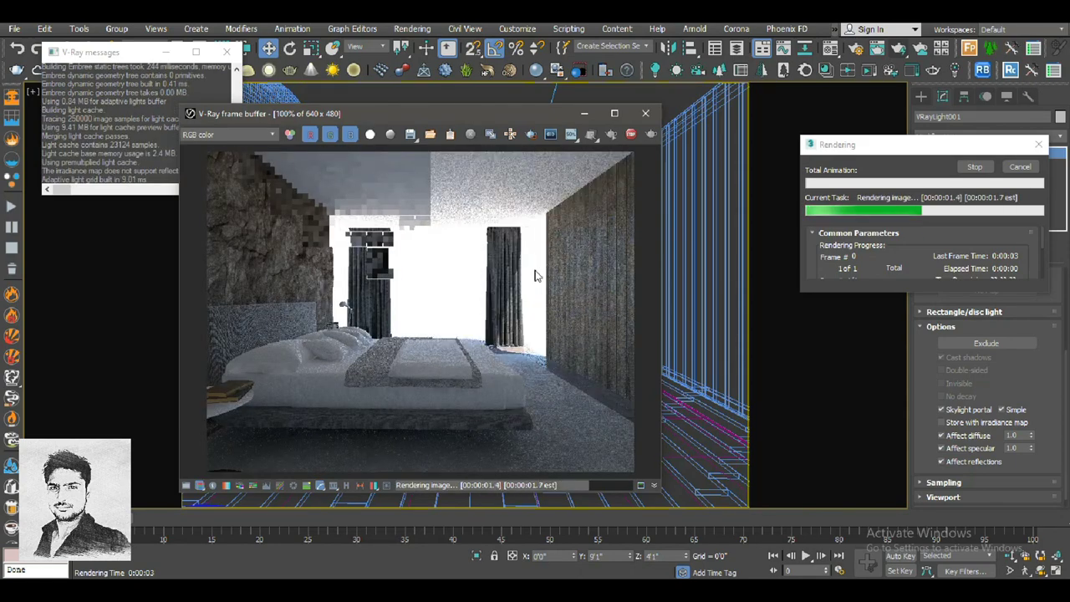
{"action": "scroll", "coordinate": [314, 403], "scroll_direction": "up", "scroll_amount": 2}
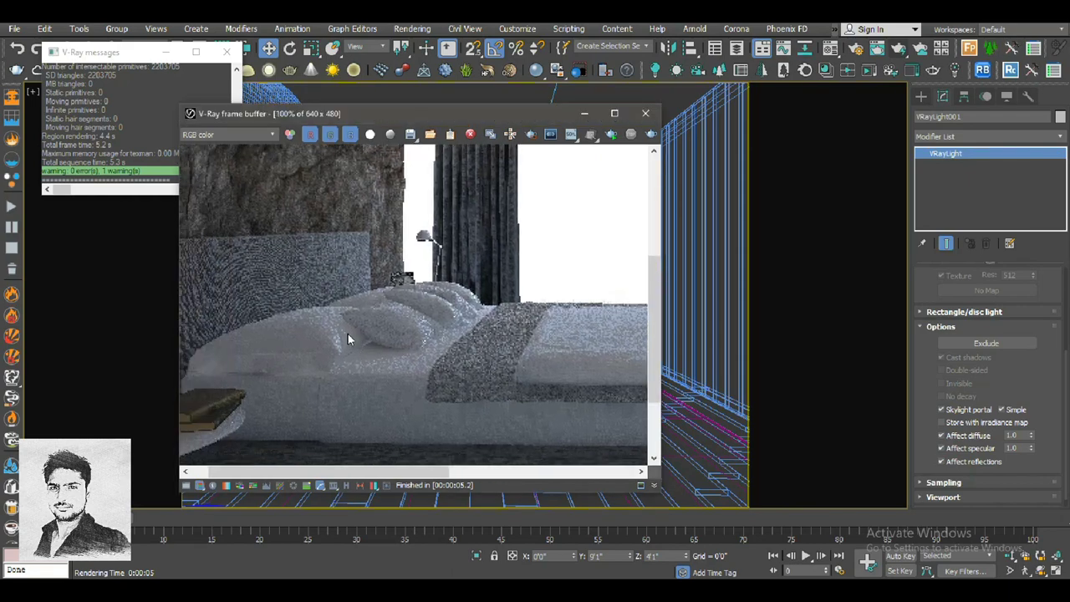
{"action": "scroll", "coordinate": [347, 335], "scroll_direction": "down", "scroll_amount": 2}
{"action": "scroll", "coordinate": [330, 305], "scroll_direction": "up", "scroll_amount": 2}
{"action": "scroll", "coordinate": [411, 213], "scroll_direction": "down", "scroll_amount": 2}
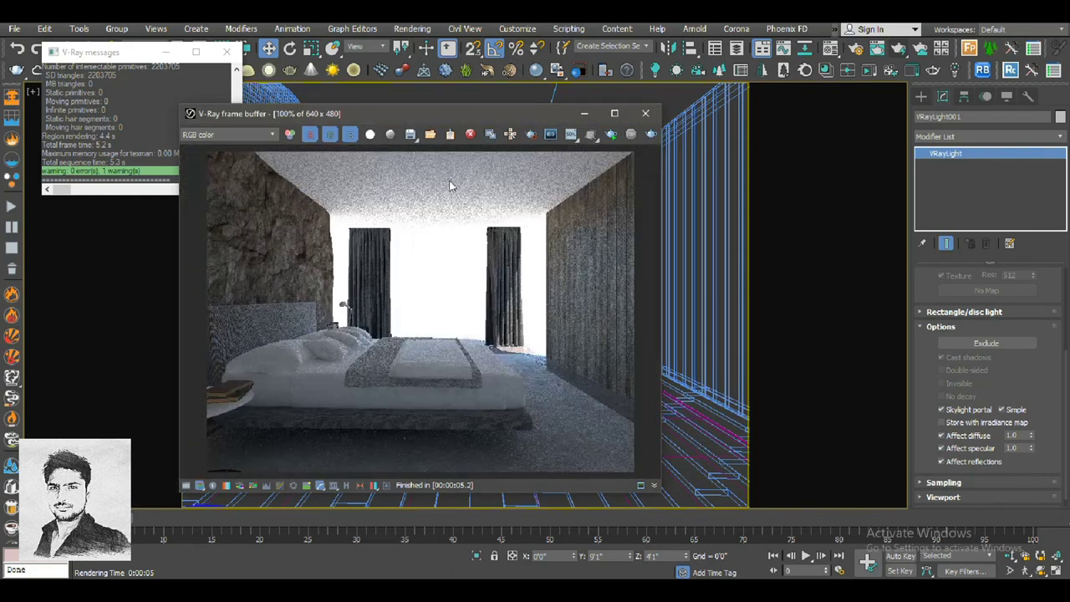
{"action": "left_click", "coordinate": [853, 50]}
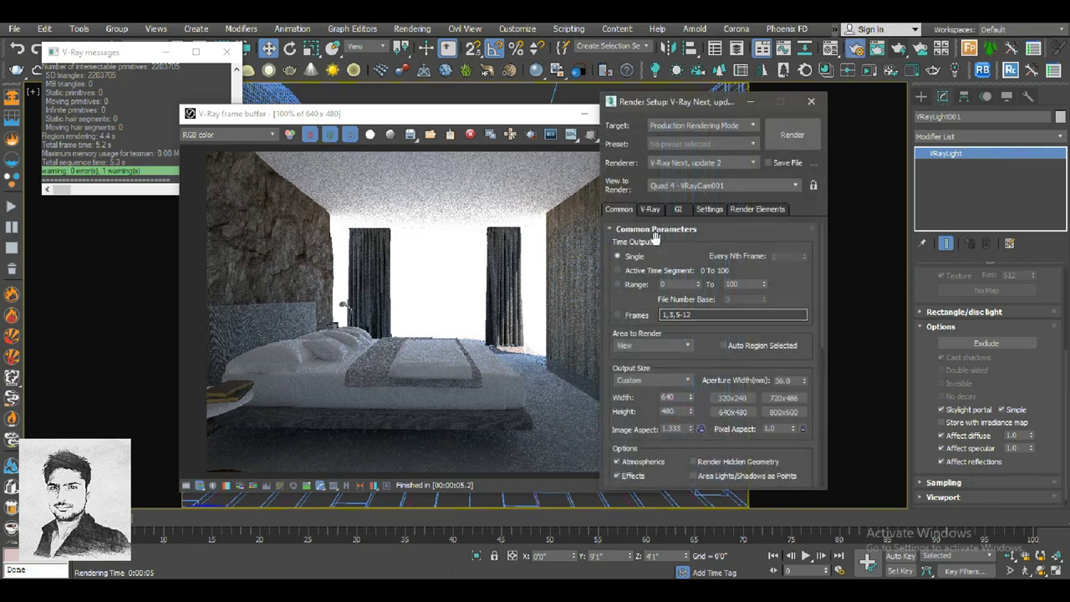
- Switch V-Ray colour mapping from Reinhard to Exponential and preview it with interactive rendering
{"action": "left_click", "coordinate": [650, 210]}
{"action": "left_click", "coordinate": [643, 473]}
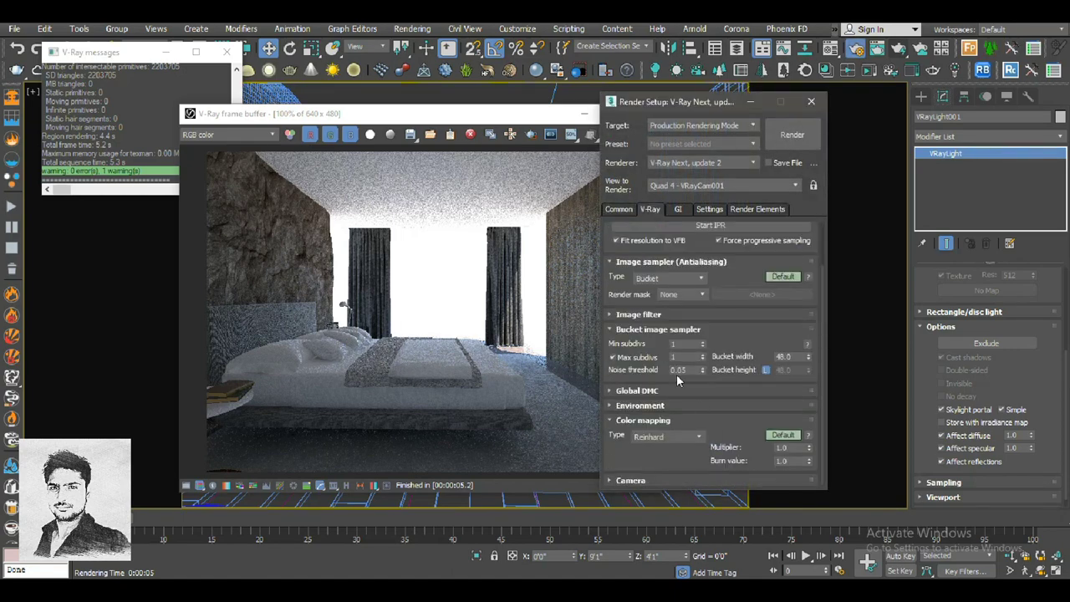
{"action": "left_click", "coordinate": [660, 460]}
{"action": "left_click", "coordinate": [603, 206]}
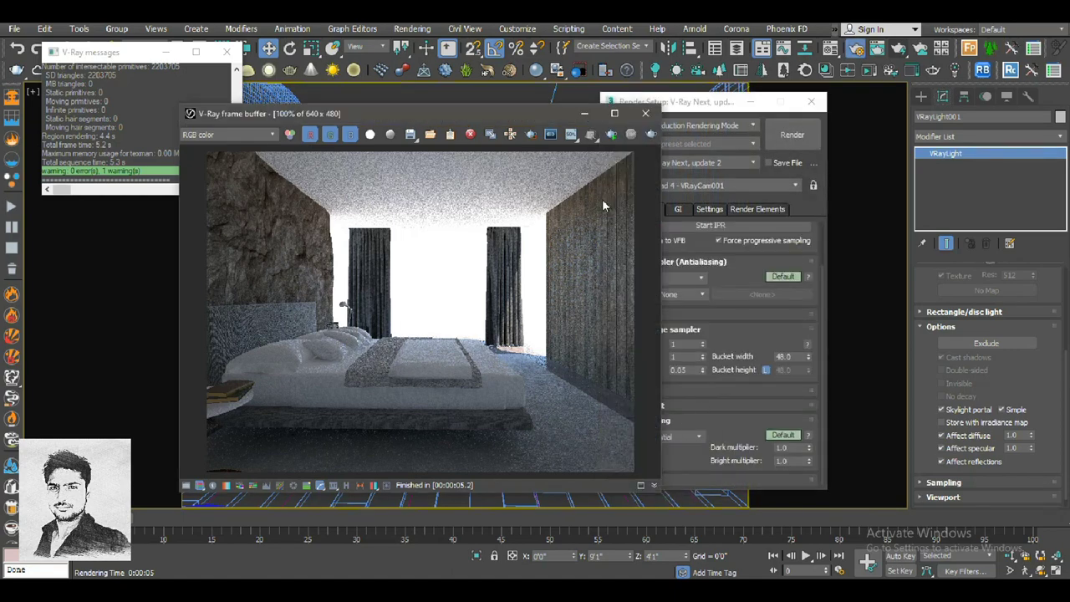
{"action": "left_click", "coordinate": [611, 134]}
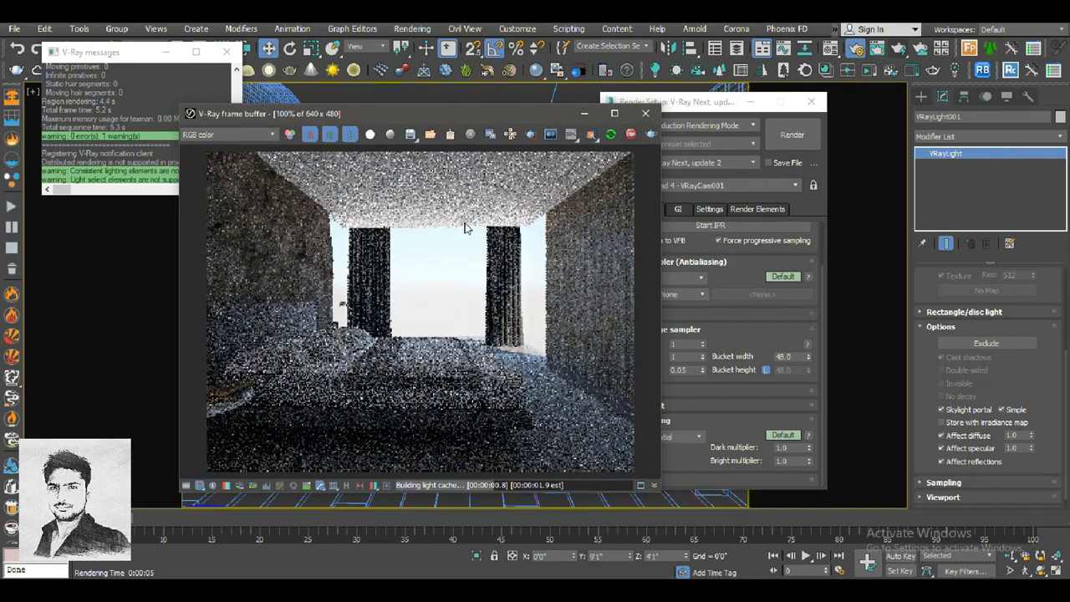
{"action": "left_click_drag", "start_coordinate": [454, 117], "coordinate": [405, 122]}
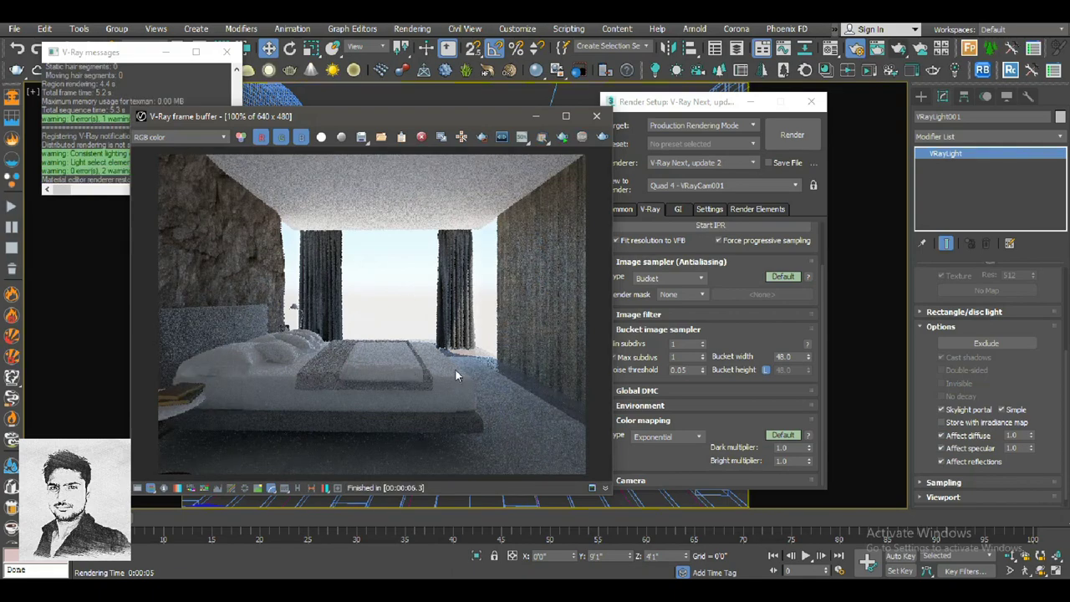
- Close the frame buffer and Render Setup, and minimize the V-Ray messages log
{"action": "left_click", "coordinate": [596, 116]}
{"action": "left_click", "coordinate": [810, 102]}
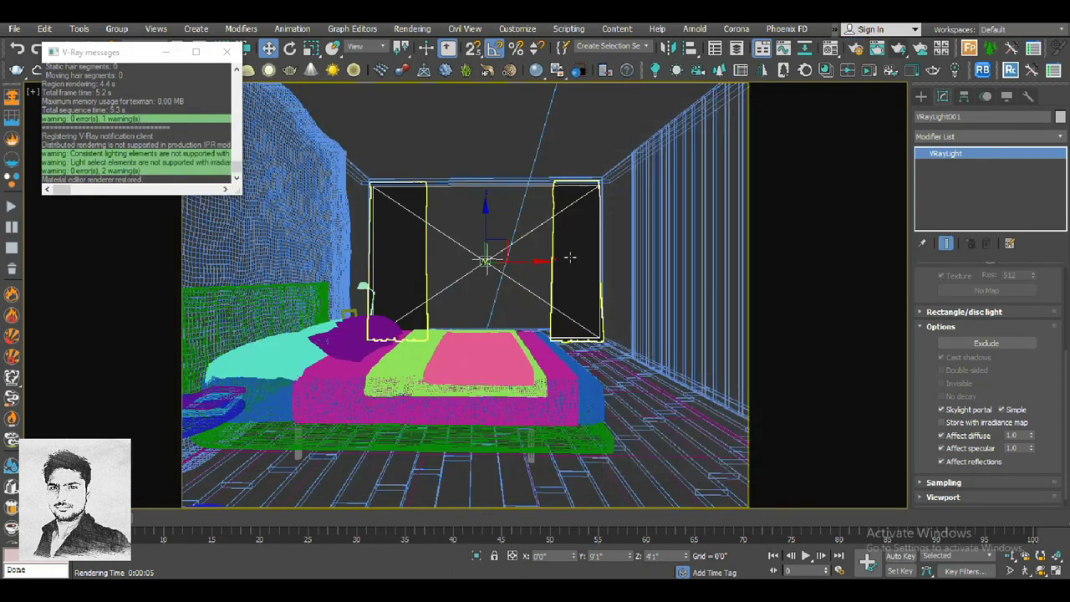
{"action": "left_click", "coordinate": [165, 52]}
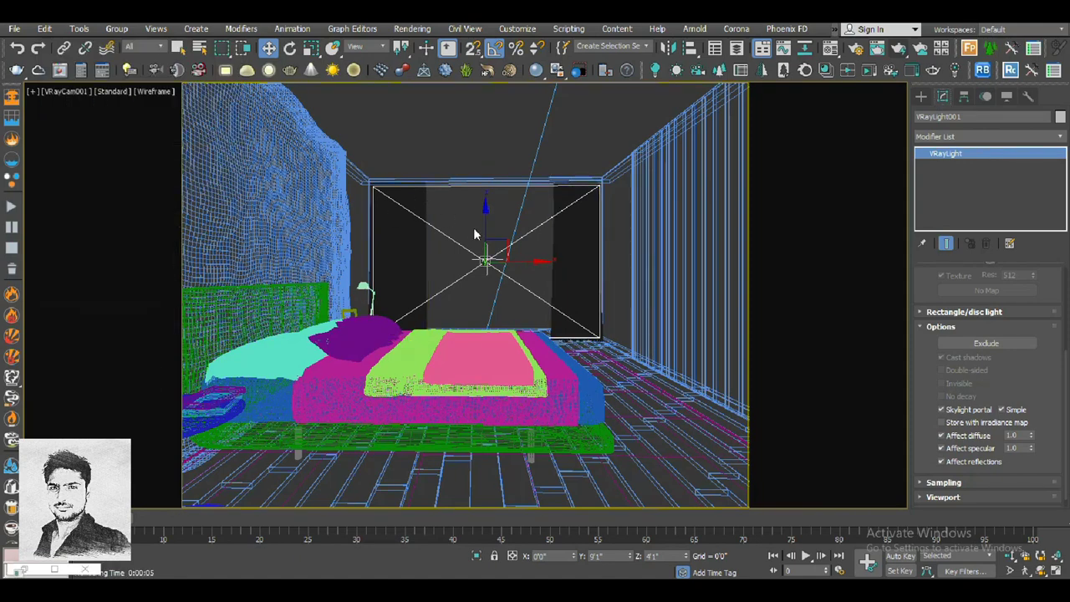
- Create a large backdrop plane in front view and move it up beside the room
{"action": "key", "text": "f"}
{"action": "middle_click_drag", "start_coordinate": [472, 225], "coordinate": [640, 501]}
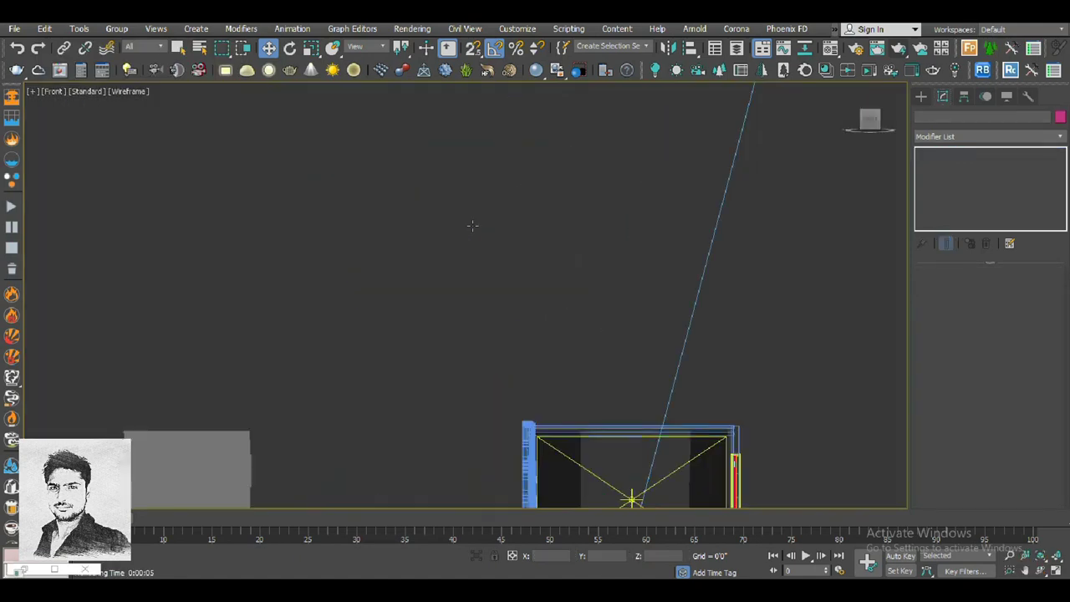
{"action": "left_click", "coordinate": [919, 97]}
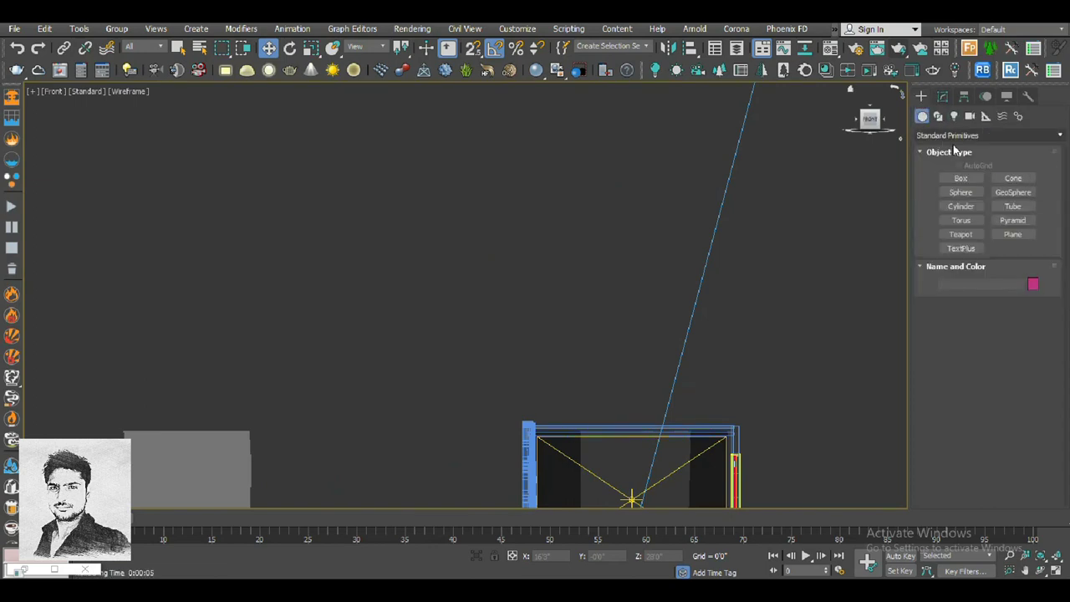
{"action": "left_click", "coordinate": [1012, 234]}
{"action": "scroll", "coordinate": [580, 227], "scroll_direction": "down", "scroll_amount": 2}
{"action": "left_click_drag", "start_coordinate": [330, 181], "coordinate": [870, 453]}
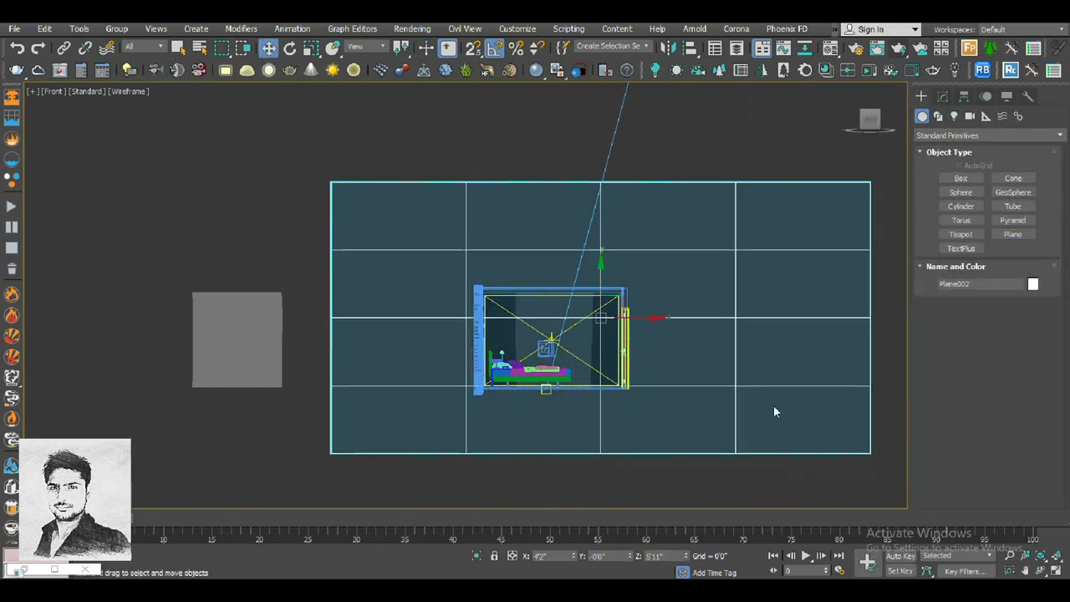
{"action": "left_click_drag", "start_coordinate": [621, 298], "coordinate": [620, 301]}
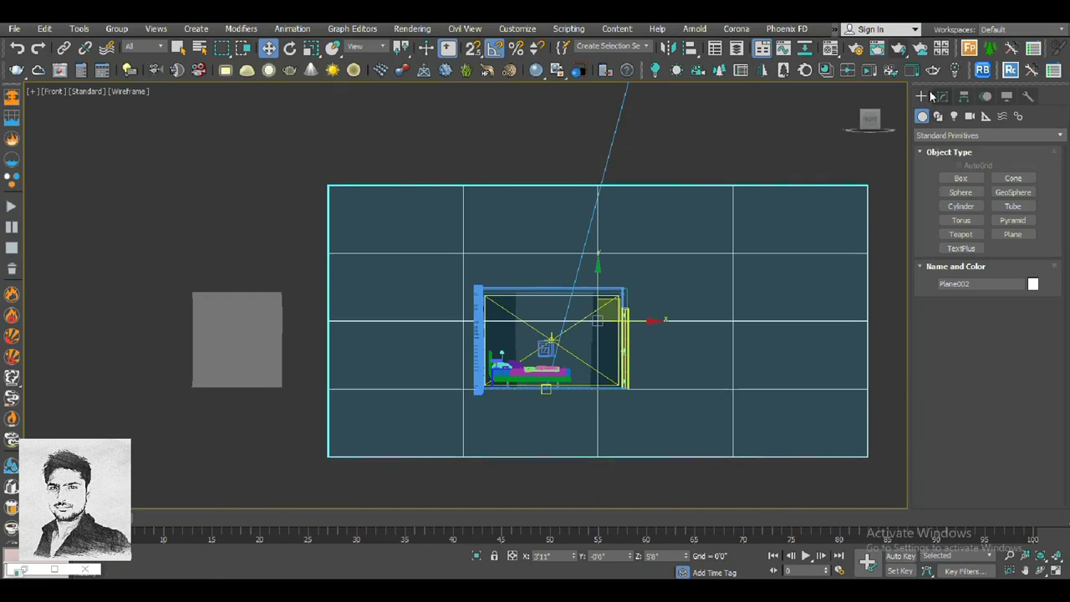
{"action": "mouse_move", "coordinate": [573, 282]}
{"action": "middle_mouse_down"}
{"action": "mouse_move", "coordinate": [526, 281]}
{"action": "mouse_move", "coordinate": [479, 312]}
{"action": "middle_mouse_up"}
{"action": "key", "text": "p"}
{"action": "left_click_drag", "start_coordinate": [479, 311], "coordinate": [297, 228]}
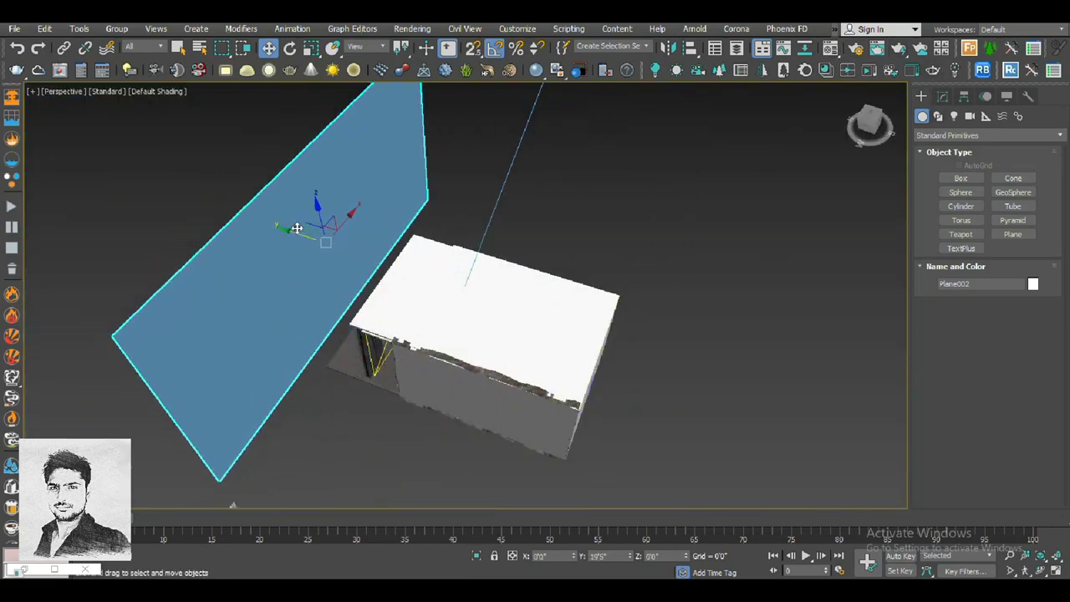
- Give the plane a VRayLightMtl with a Bitmap map in its colour slot
{"action": "key", "text": "m"}
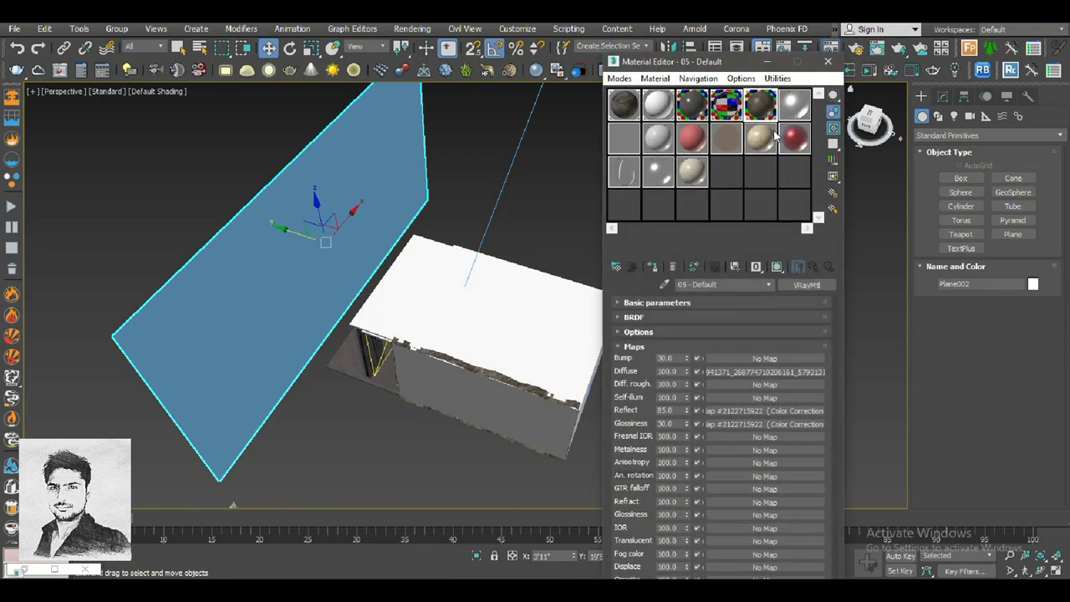
{"action": "left_click", "coordinate": [651, 266]}
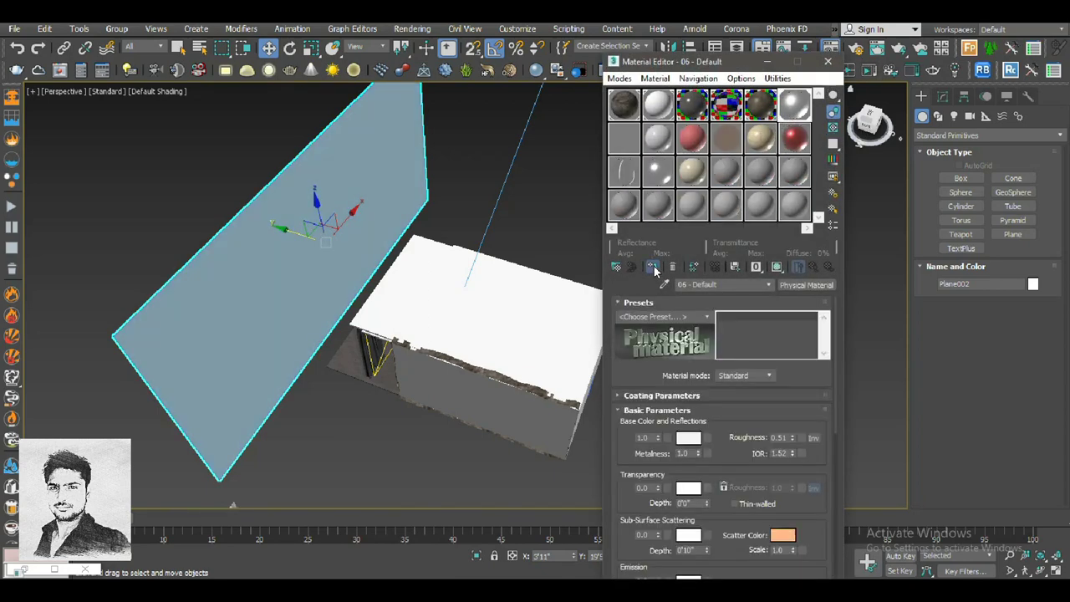
{"action": "left_click", "coordinate": [806, 285]}
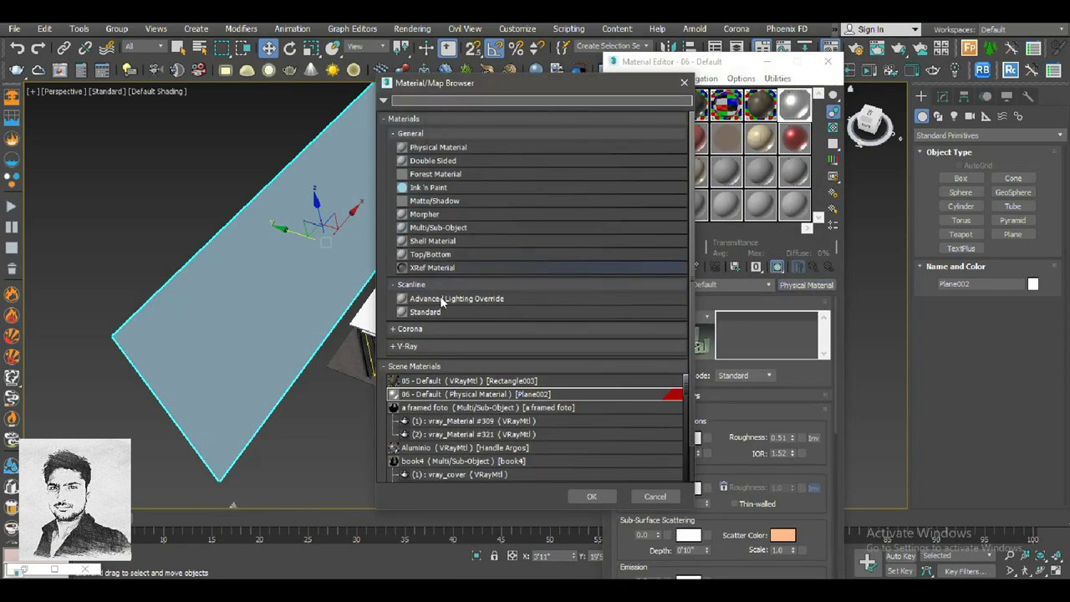
{"action": "left_click", "coordinate": [416, 346]}
{"action": "scroll", "coordinate": [461, 360], "scroll_direction": "down", "scroll_amount": 1}
{"action": "double_click", "coordinate": [439, 431]}
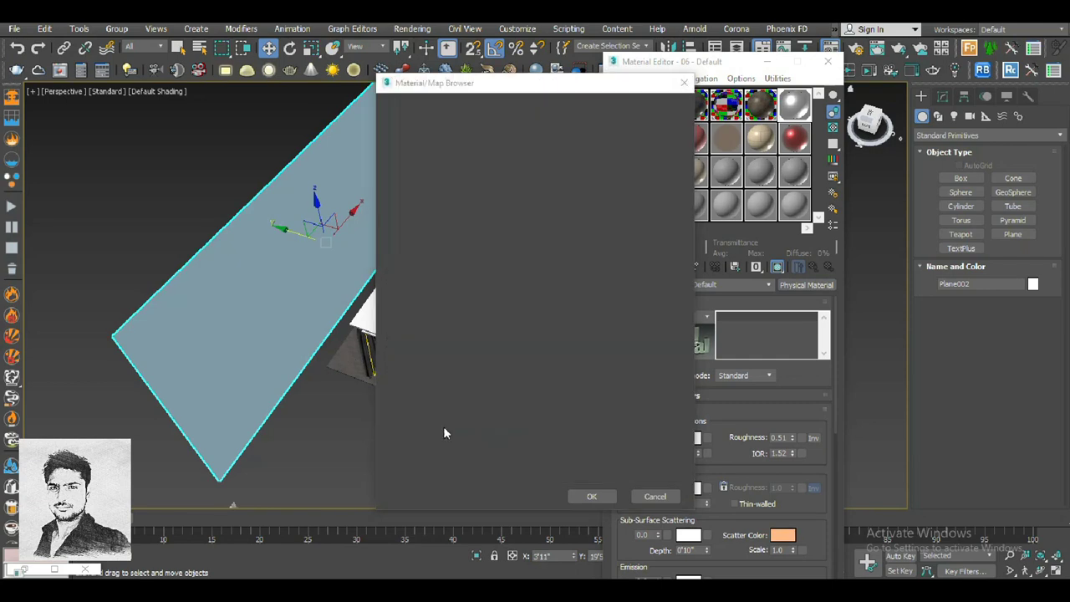
{"action": "left_click", "coordinate": [761, 320]}
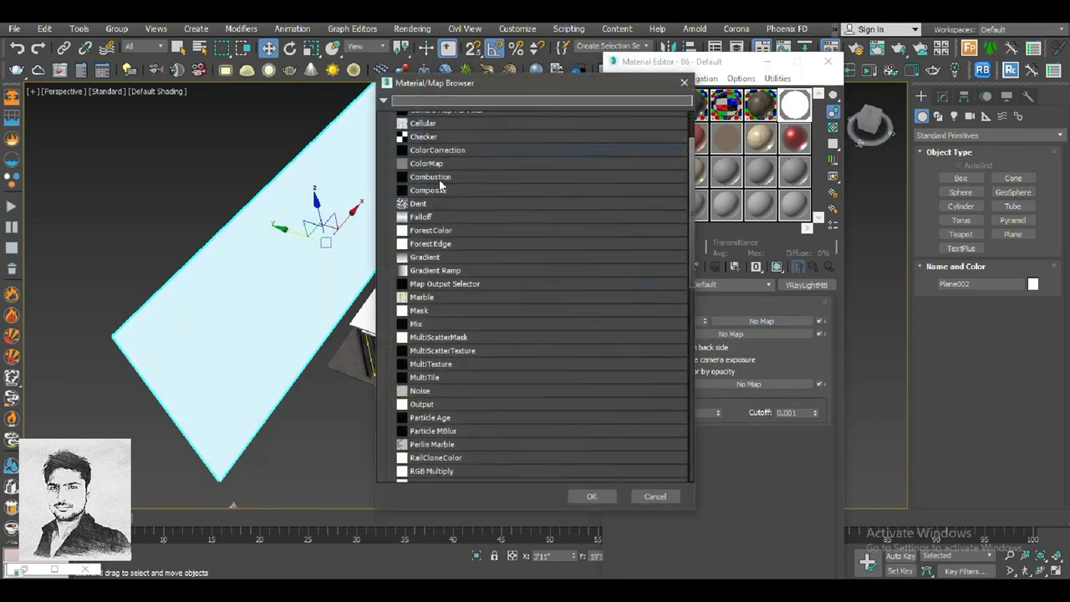
{"action": "double_click", "coordinate": [422, 148]}
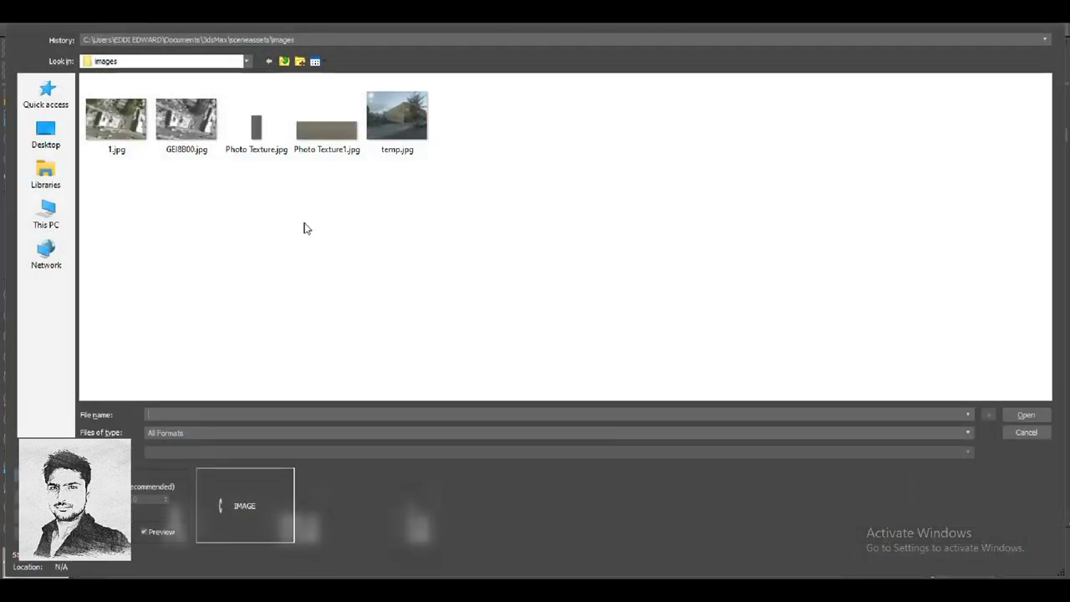
- Load the Playa Tamarindo beach photo from the 3d mat 2019 folder as the bitmap
{"action": "double_click", "coordinate": [300, 188]}
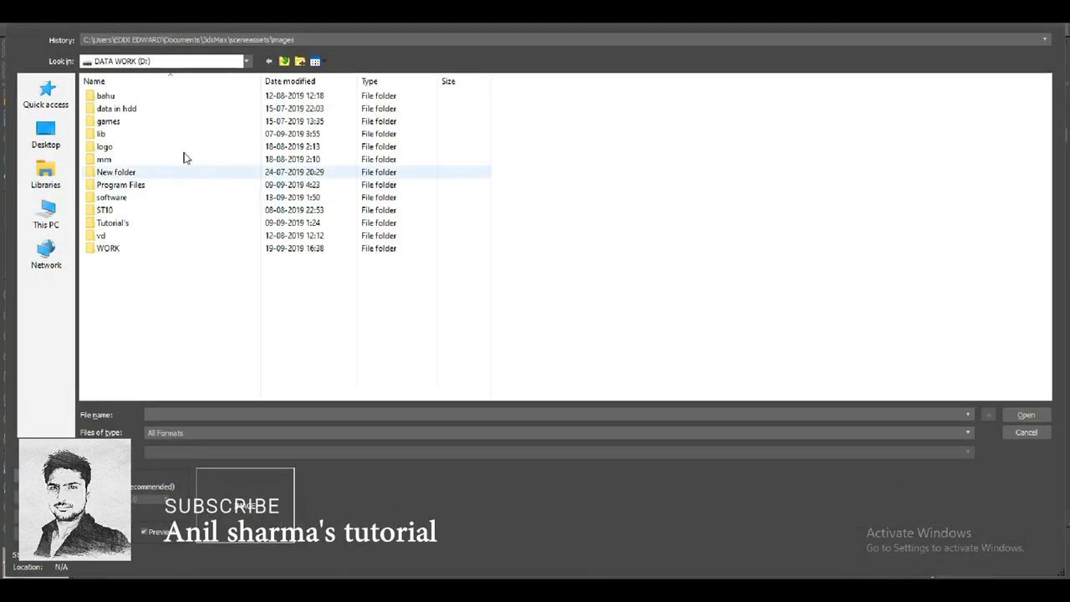
{"action": "double_click", "coordinate": [126, 136]}
{"action": "double_click", "coordinate": [272, 121]}
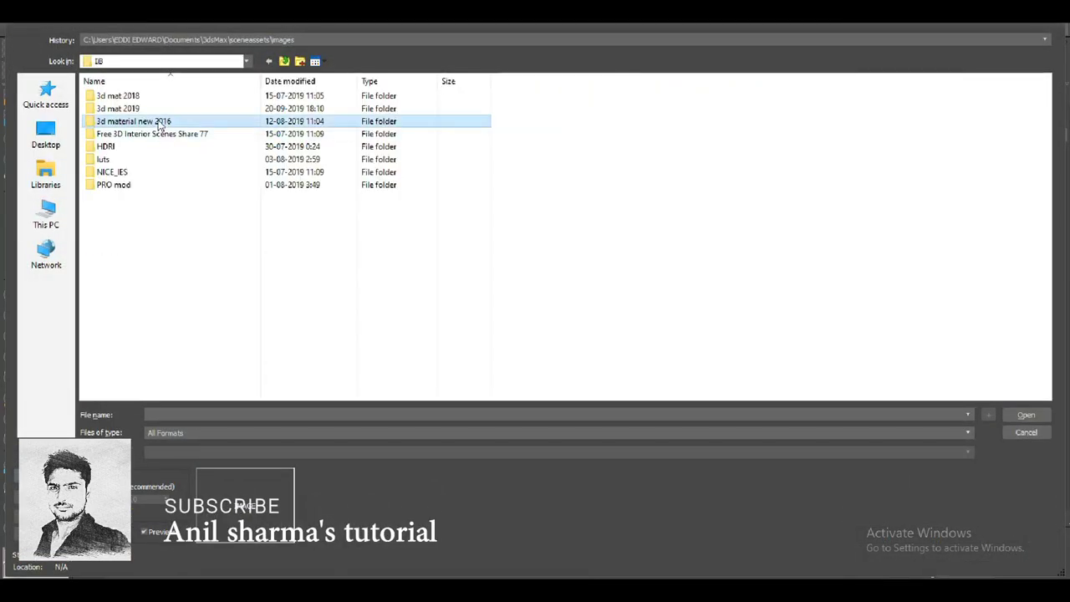
{"action": "double_click", "coordinate": [157, 121]}
{"action": "key", "text": "BackSpace"}
{"action": "double_click", "coordinate": [156, 121]}
{"action": "key", "text": "BackSpace"}
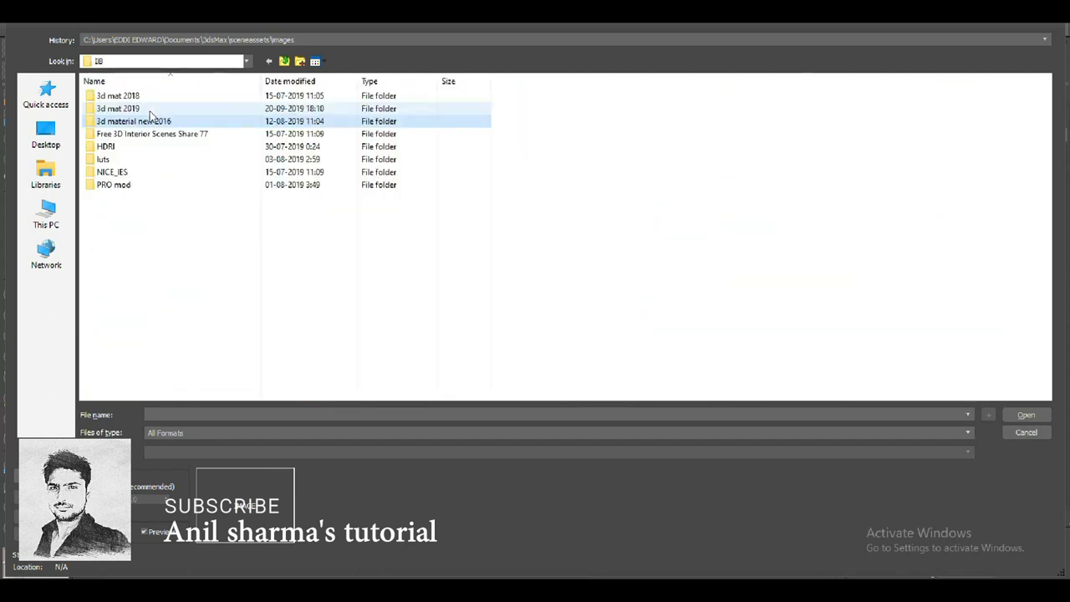
{"action": "double_click", "coordinate": [149, 109]}
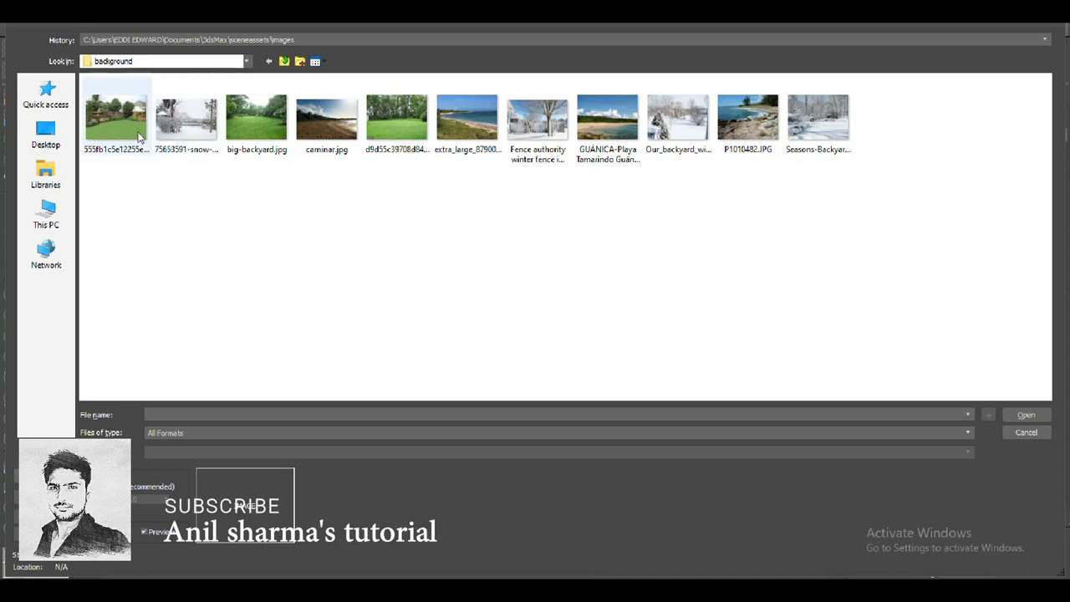
{"action": "left_click", "coordinate": [272, 121]}
{"action": "left_click", "coordinate": [326, 121]}
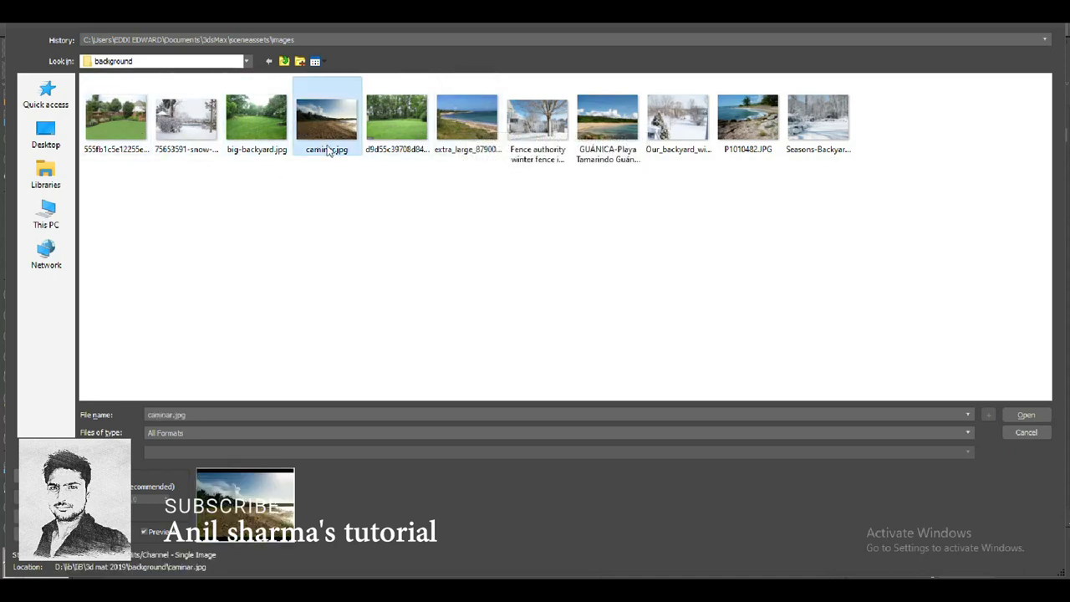
{"action": "double_click", "coordinate": [607, 121]}
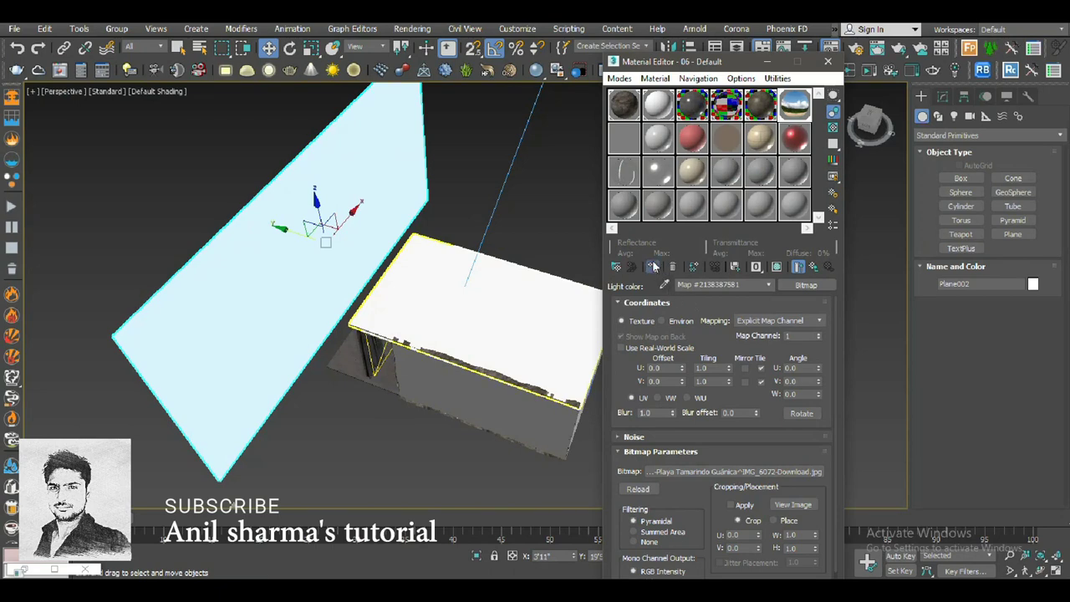
- Render the bedroom camera view to check the beach backdrop
{"action": "key", "text": "c"}
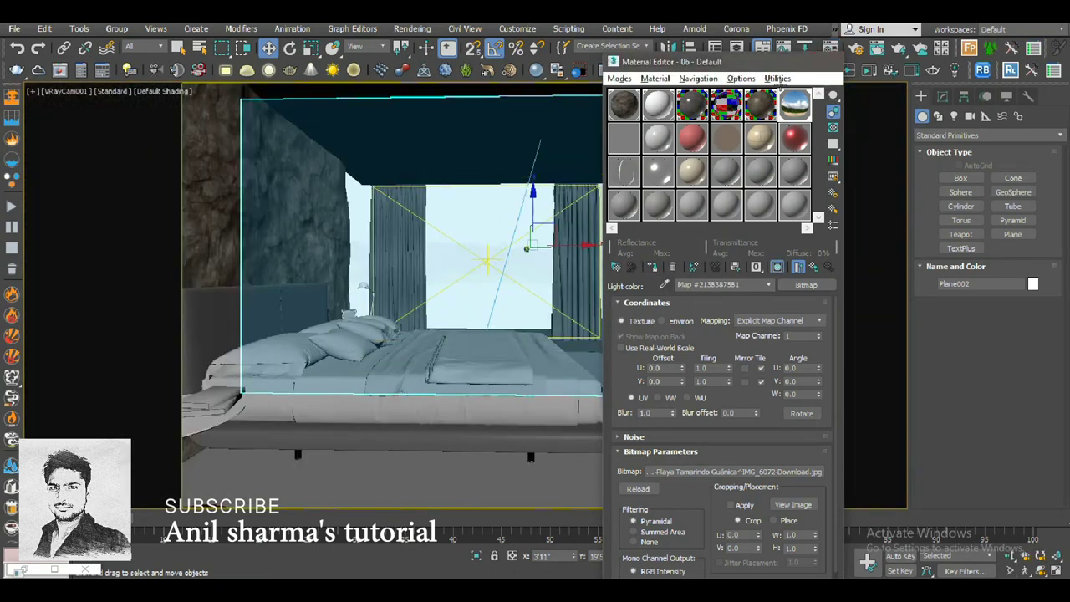
{"action": "left_click", "coordinate": [826, 62]}
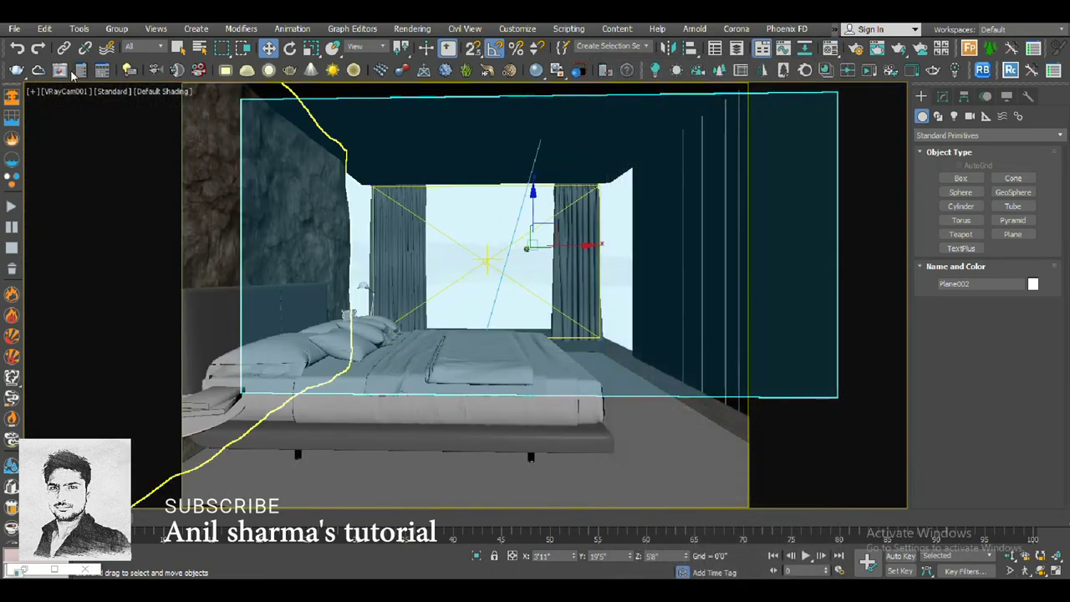
{"action": "key", "text": "shift+q"}
{"action": "left_click", "coordinate": [560, 137]}
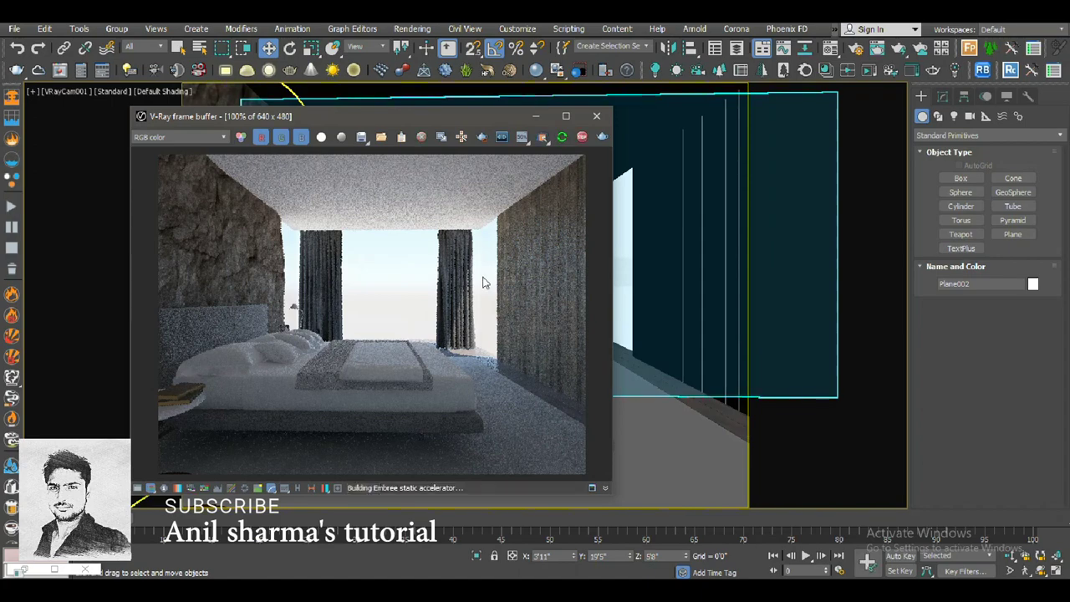
- Set the backdrop light material's colour multiplier to 50
{"action": "key", "text": "m"}
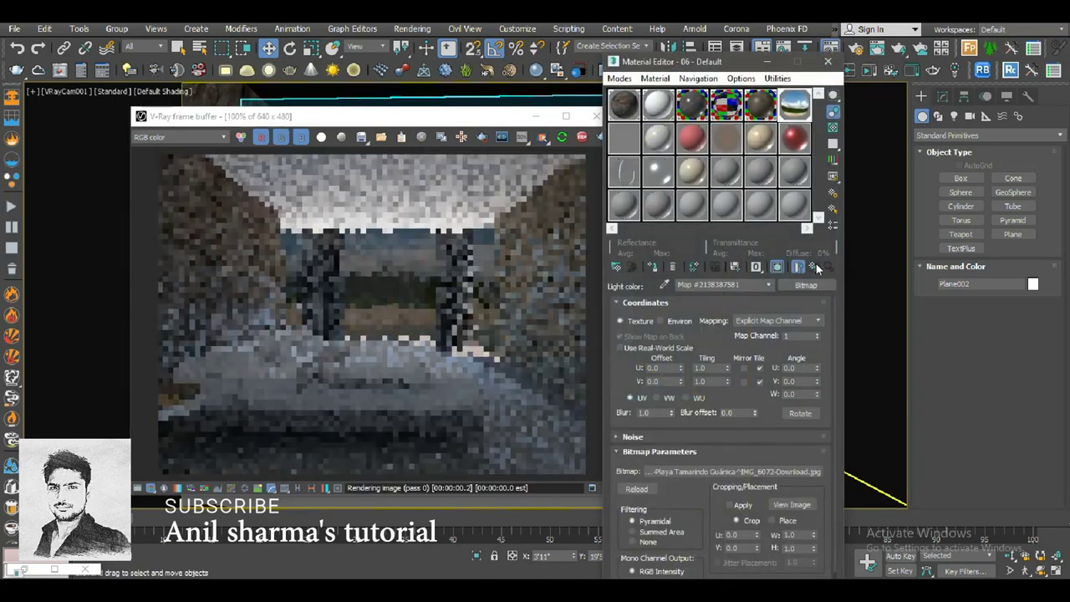
{"action": "left_click", "coordinate": [796, 267]}
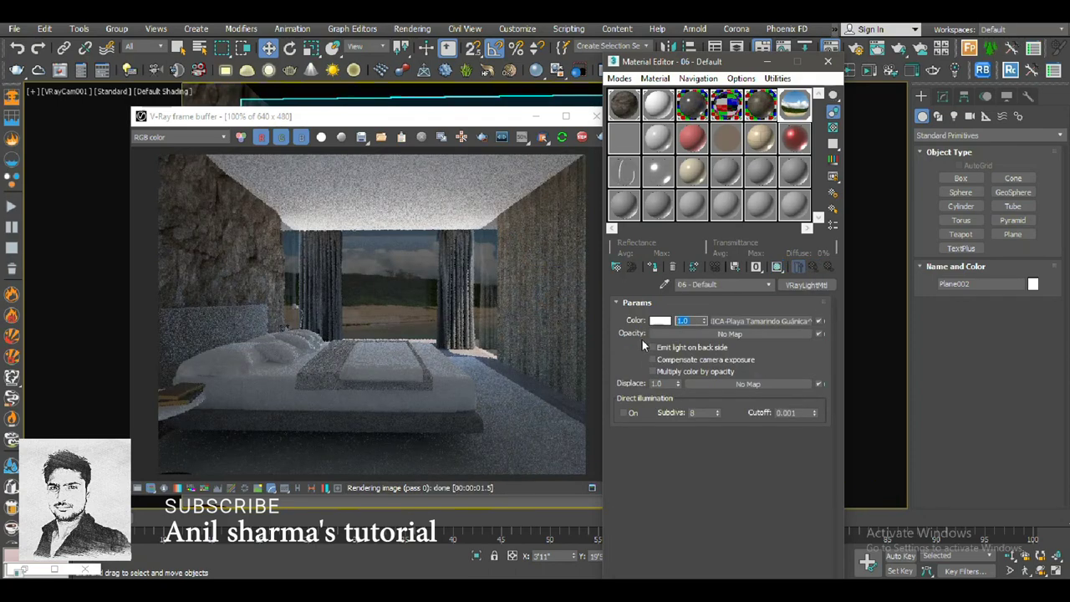
{"action": "type", "text": "50"}
{"action": "key", "text": "Return"}
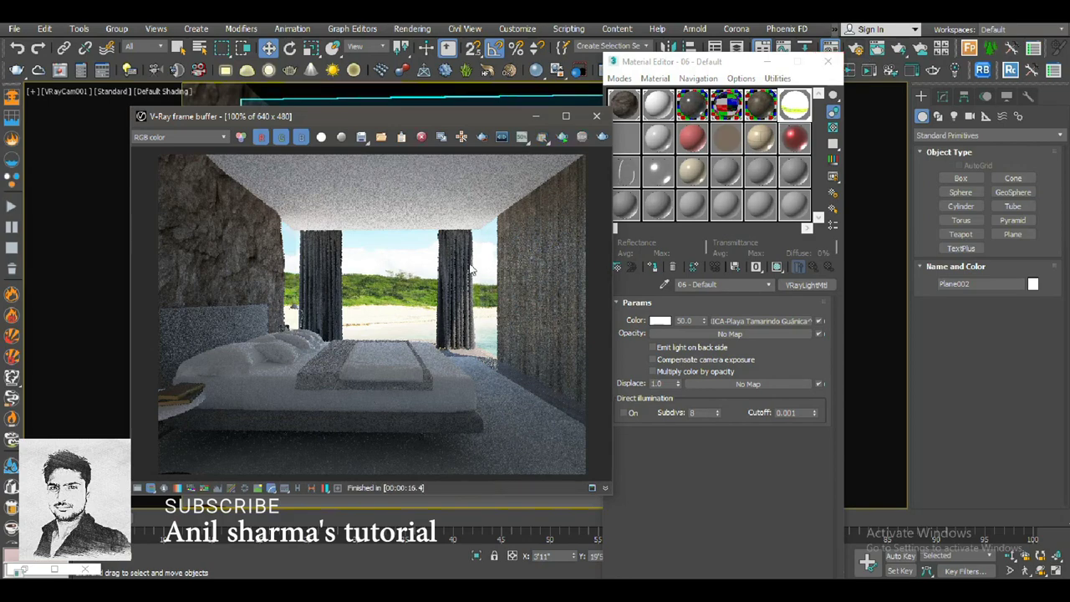
{"action": "left_click", "coordinate": [596, 115]}
- Raise the backdrop plane's width segments to 89 in a wireframe perspective view
{"action": "left_click", "coordinate": [827, 61]}
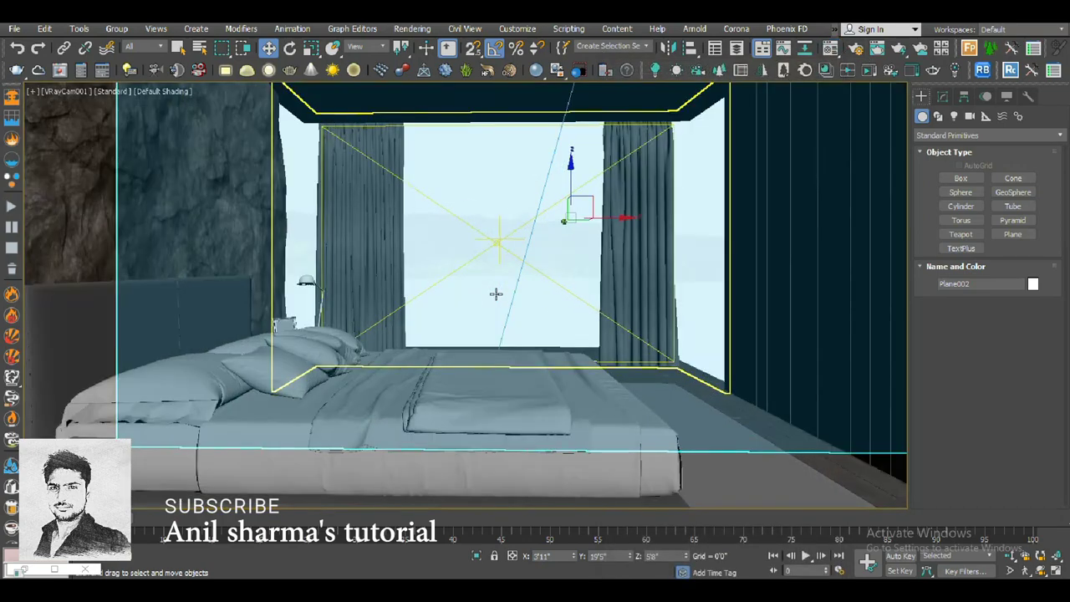
{"action": "key", "text": "p"}
{"action": "scroll", "coordinate": [524, 316], "scroll_direction": "down", "scroll_amount": 5}
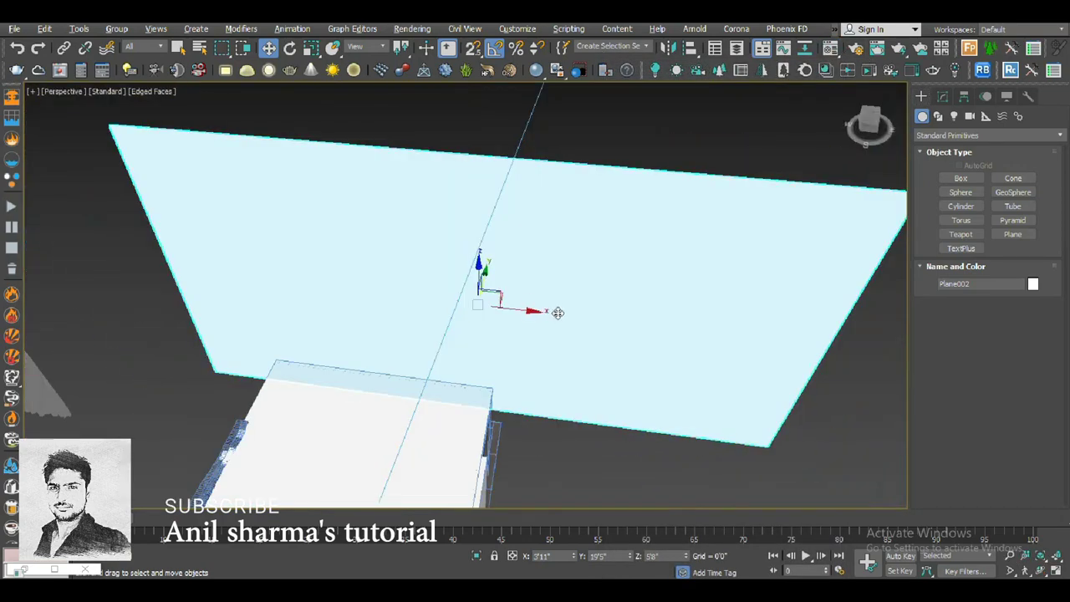
{"action": "key", "text": "F3"}
{"action": "middle_click_drag", "start_coordinate": [545, 292], "coordinate": [487, 242]}
{"action": "left_click", "coordinate": [942, 96]}
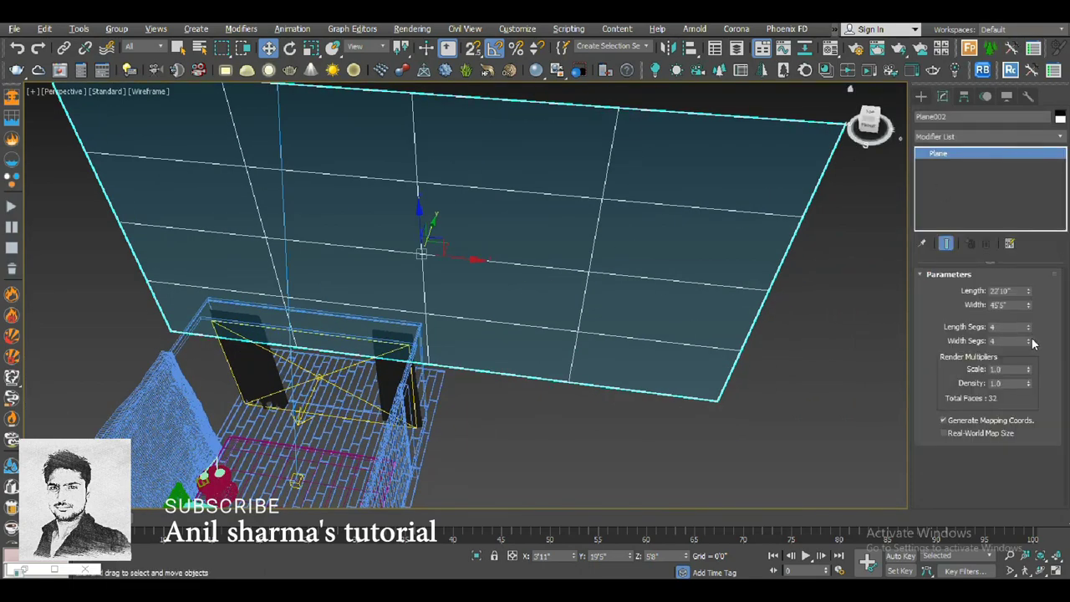
{"action": "left_click_drag", "start_coordinate": [1027, 340], "coordinate": [1001, 139]}
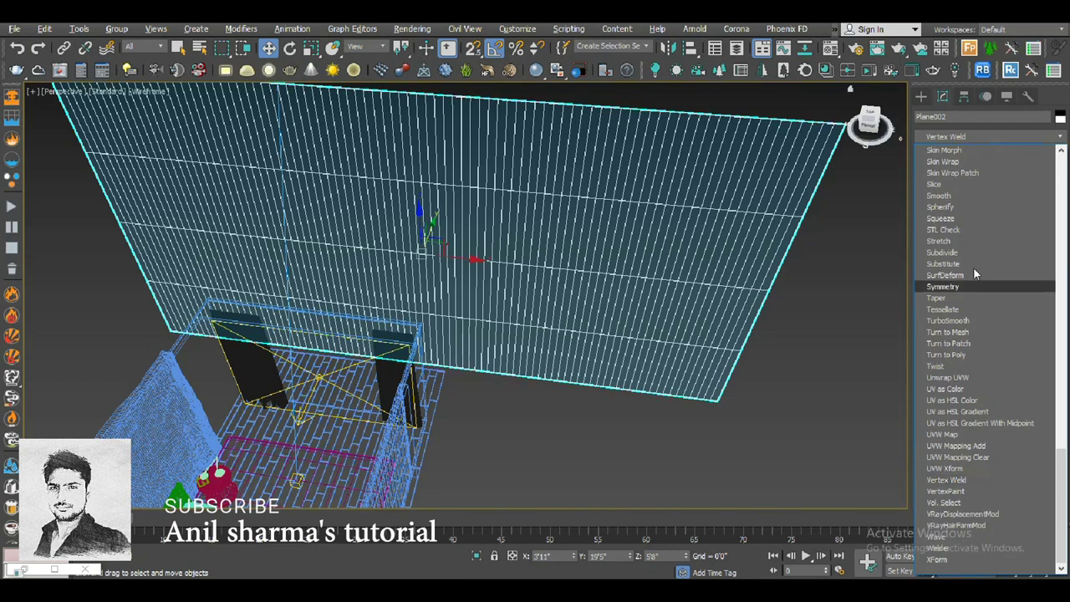
{"action": "left_click", "coordinate": [980, 136]}
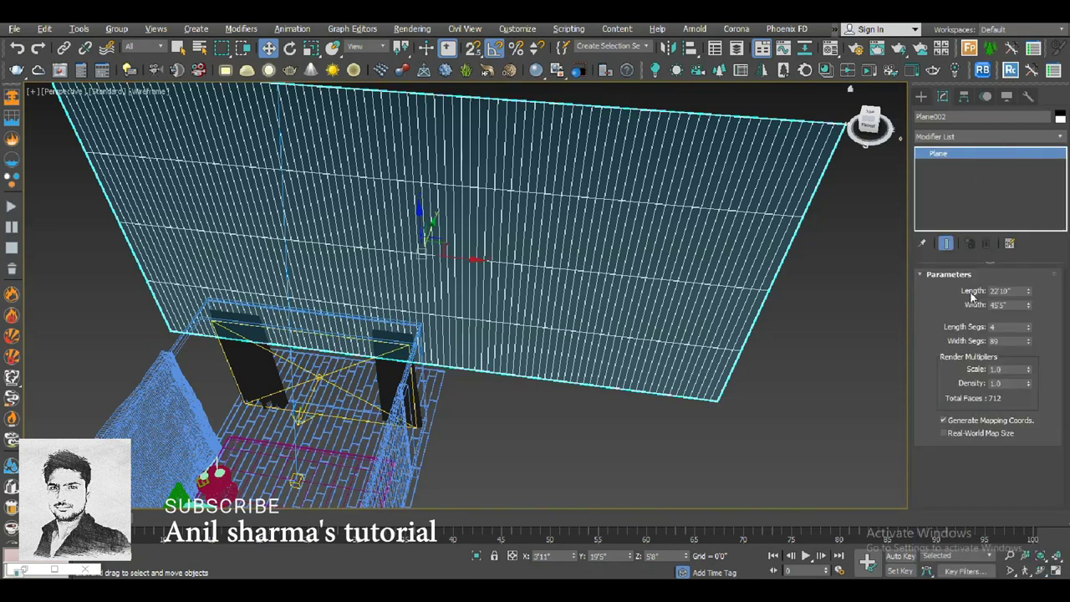
- Add a Bend modifier to the plane with an angle of -140.5
{"action": "left_click", "coordinate": [970, 137]}
{"action": "scroll", "coordinate": [986, 251], "scroll_direction": "up", "scroll_amount": 5}
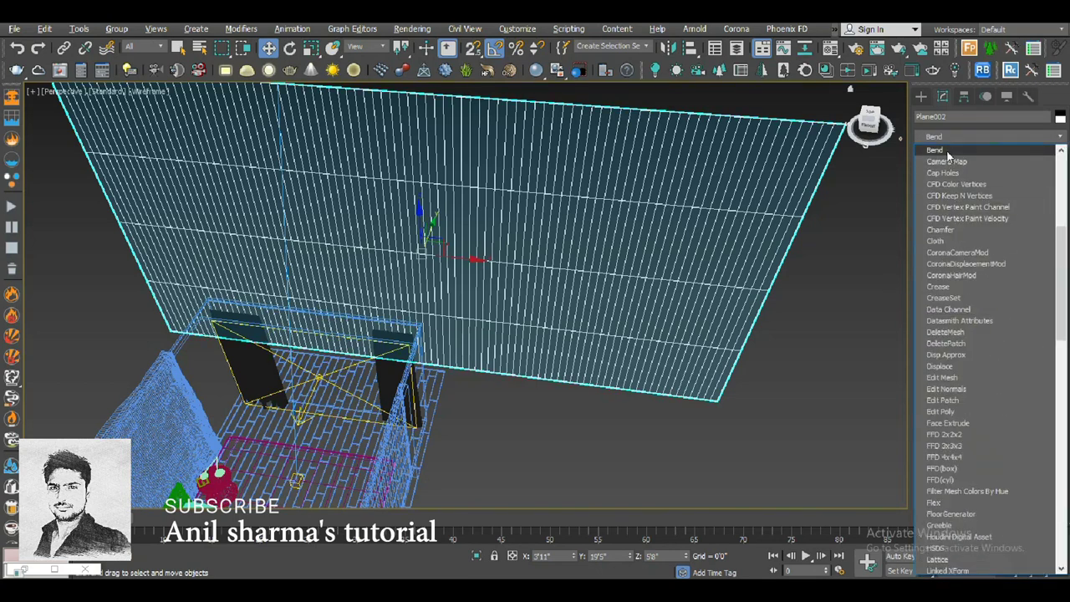
{"action": "left_click", "coordinate": [987, 153]}
{"action": "left_click_drag", "start_coordinate": [1021, 299], "coordinate": [509, 329]}
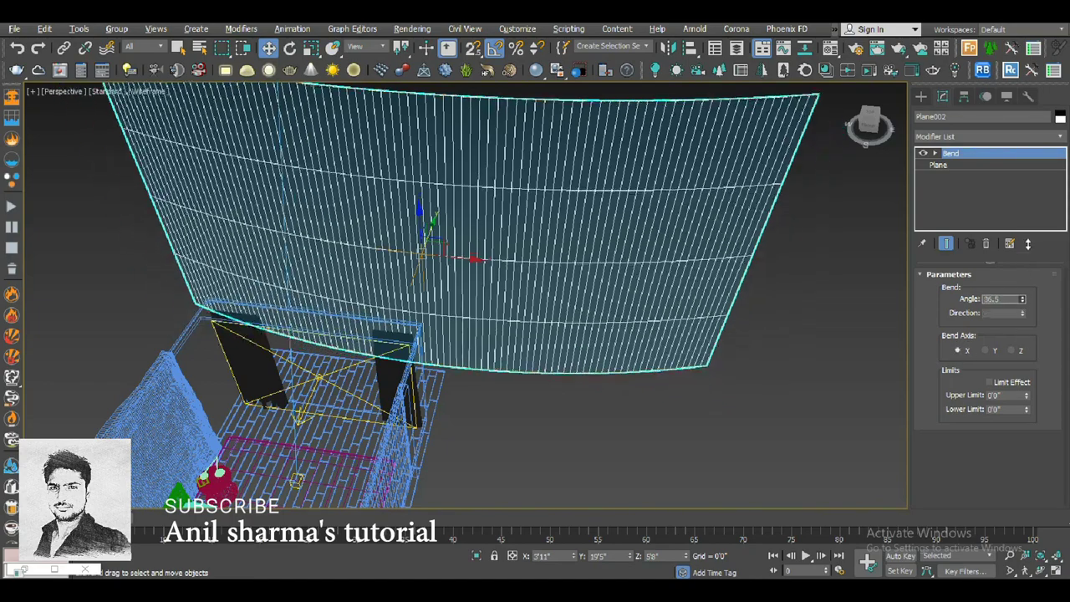
{"action": "scroll", "coordinate": [509, 330], "scroll_direction": "down", "scroll_amount": 5}
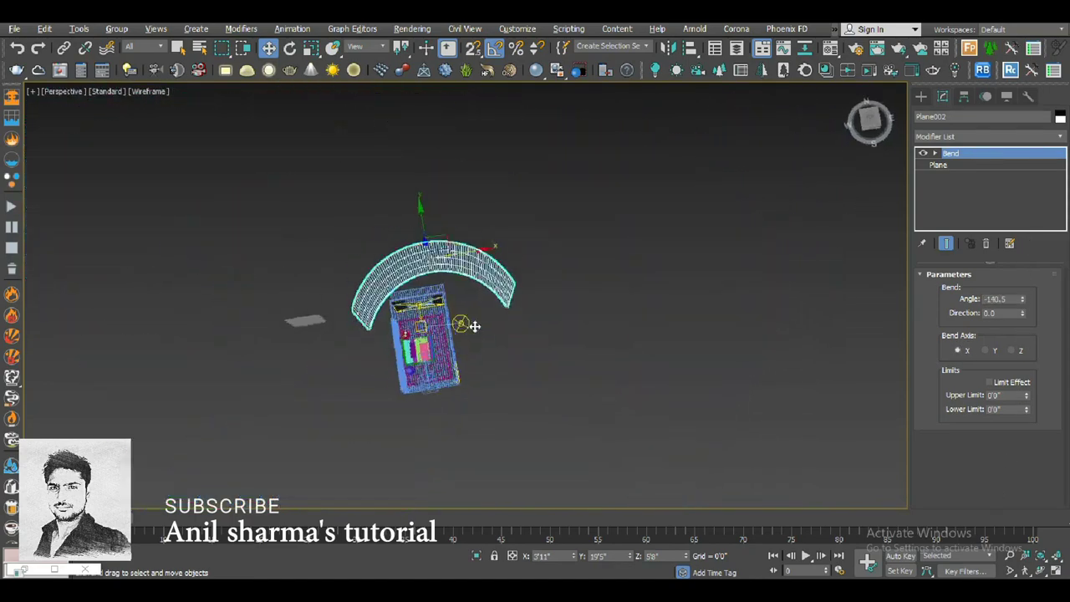
- Move the curved backdrop behind the room, then render the camera view with safe frame shown
{"action": "key", "text": "t"}
{"action": "scroll", "coordinate": [585, 251], "scroll_direction": "down", "scroll_amount": 5}
{"action": "scroll", "coordinate": [595, 236], "scroll_direction": "down", "scroll_amount": 2}
{"action": "left_click_drag", "start_coordinate": [577, 199], "coordinate": [577, 144]}
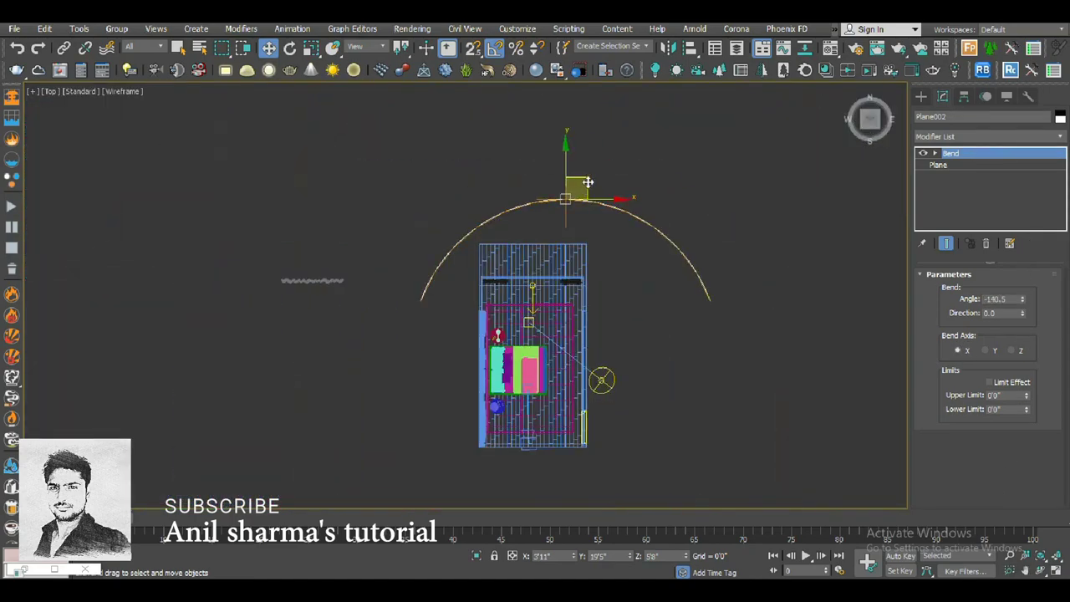
{"action": "key", "text": "c"}
{"action": "key", "text": "shift+f"}
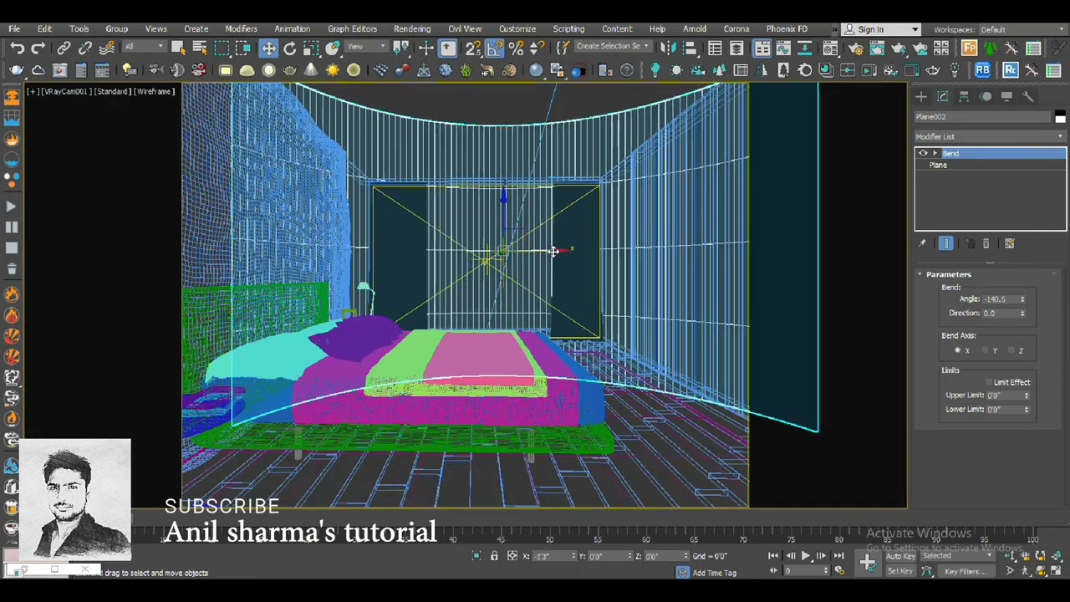
{"action": "left_click_drag", "start_coordinate": [565, 251], "coordinate": [548, 251]}
{"action": "left_click", "coordinate": [893, 49]}
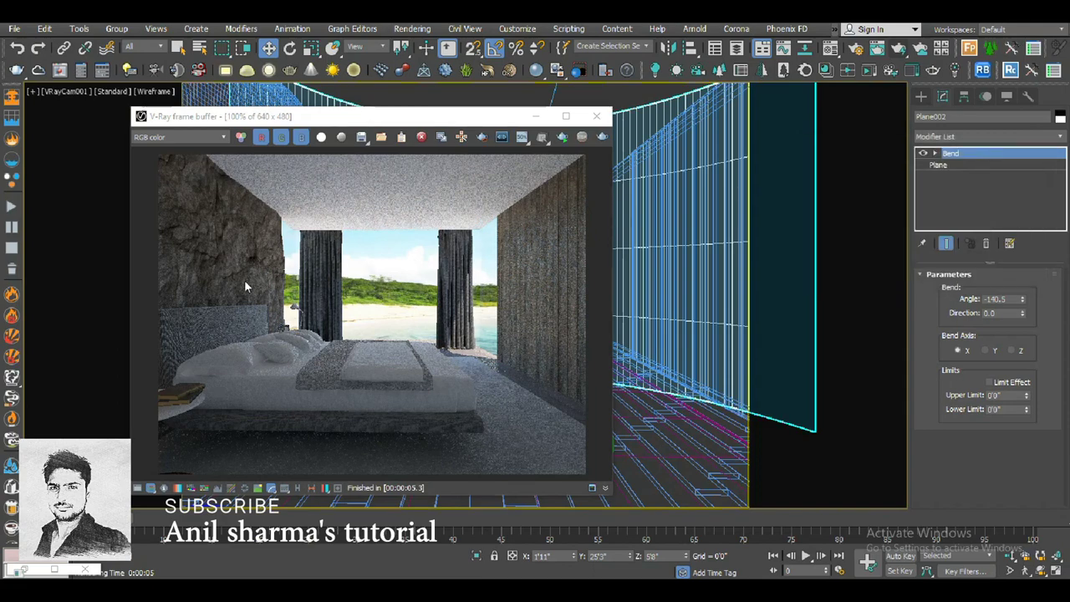
- Render just a region over the left stone wall
{"action": "scroll", "coordinate": [244, 279], "scroll_direction": "up", "scroll_amount": 2}
{"action": "left_click", "coordinate": [841, 53]}
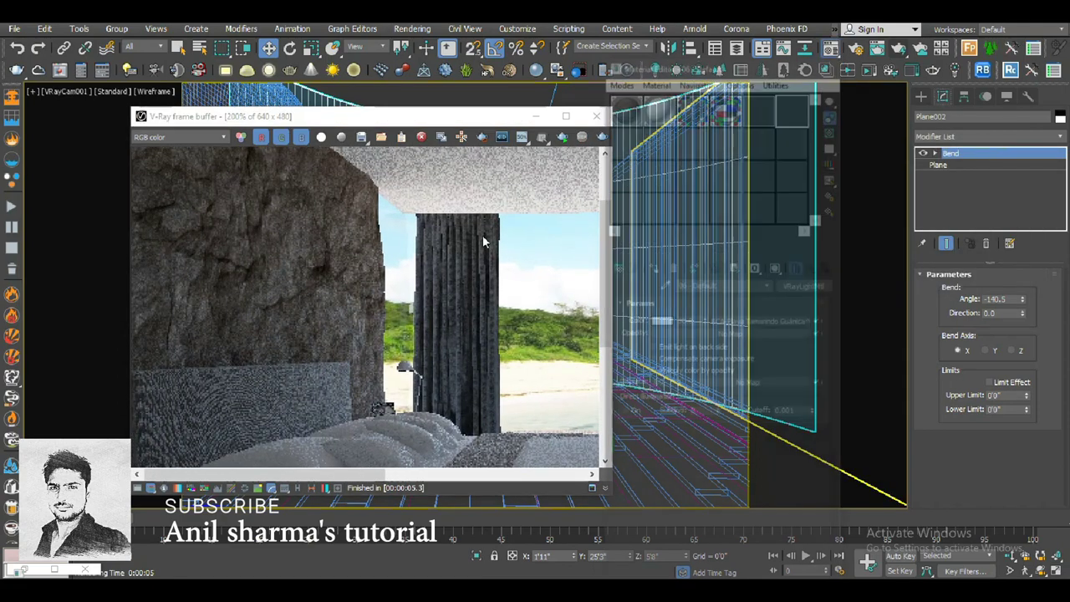
{"action": "left_click", "coordinate": [357, 249]}
{"action": "scroll", "coordinate": [358, 249], "scroll_direction": "down", "scroll_amount": 2}
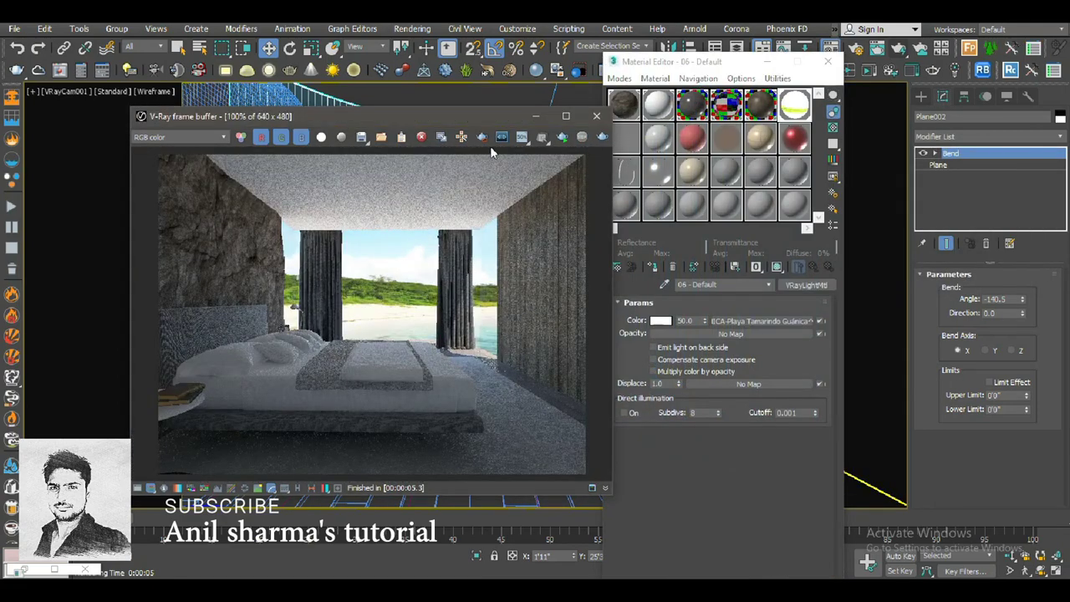
{"action": "left_click_drag", "start_coordinate": [159, 167], "coordinate": [293, 411]}
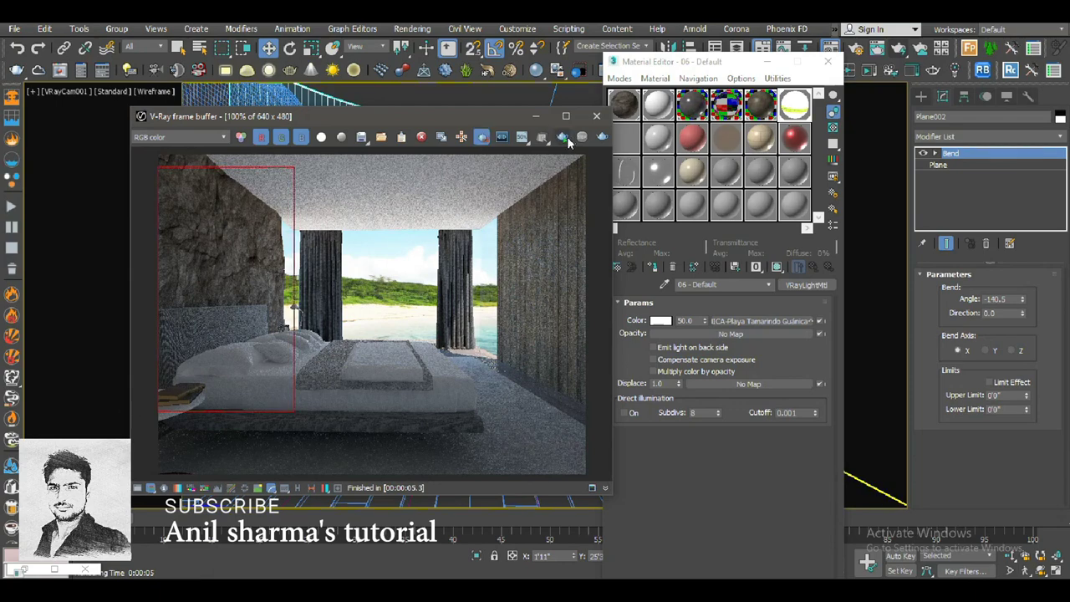
{"action": "left_click", "coordinate": [563, 137]}
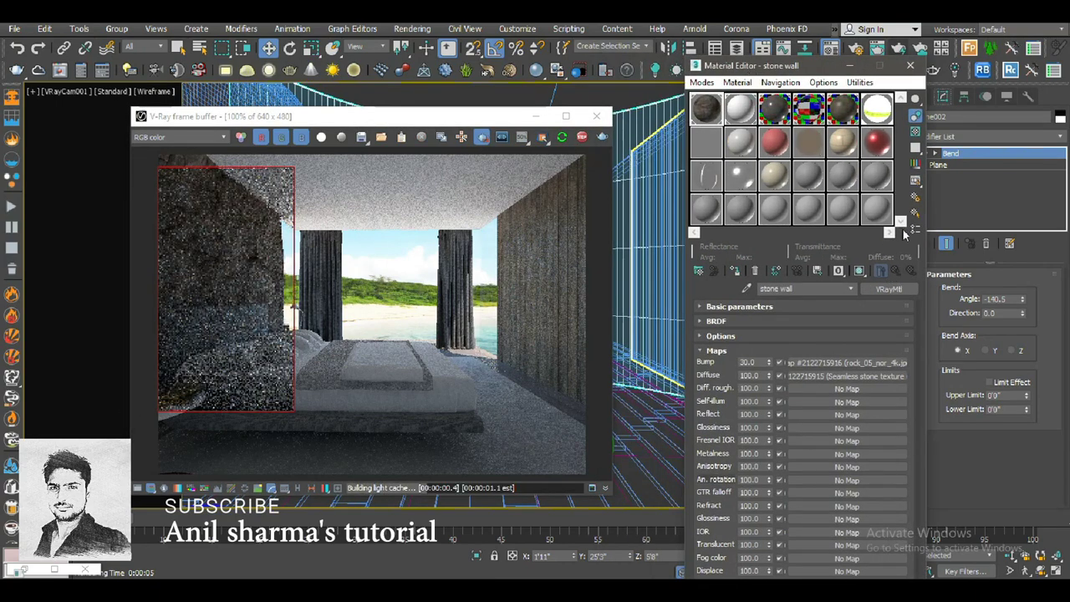
- Copy a map into the stone wall material's Reflect slot and browse for its image
{"action": "double_click", "coordinate": [706, 112]}
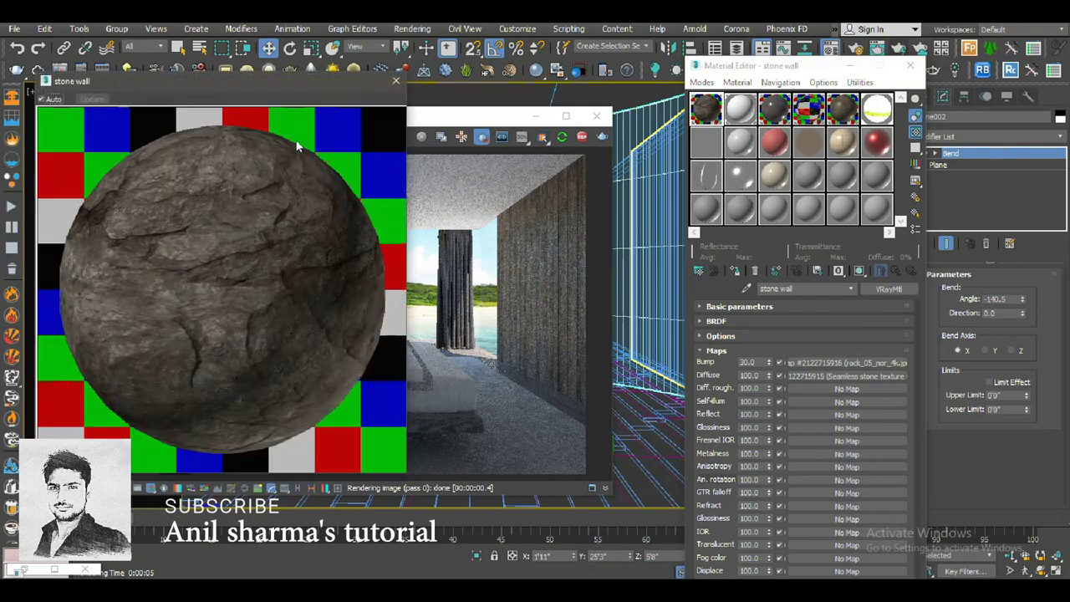
{"action": "left_click_drag", "start_coordinate": [287, 83], "coordinate": [569, 204]}
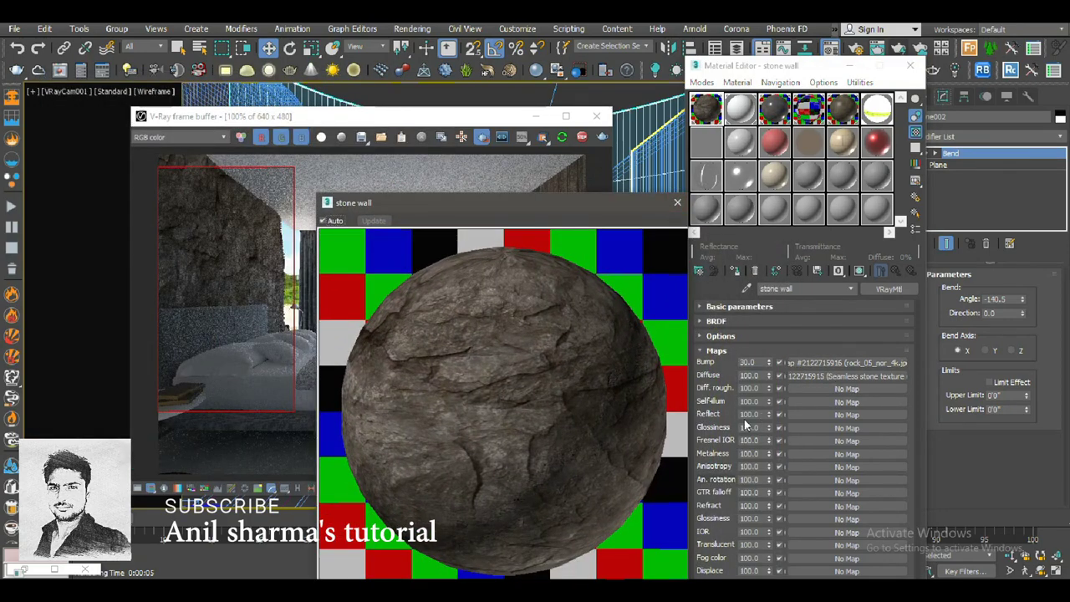
{"action": "mouse_move", "coordinate": [846, 376]}
{"action": "left_mouse_down"}
{"action": "mouse_move", "coordinate": [780, 430]}
{"action": "mouse_move", "coordinate": [805, 414]}
{"action": "left_mouse_up"}
{"action": "left_click", "coordinate": [787, 388]}
{"action": "left_click", "coordinate": [819, 414]}
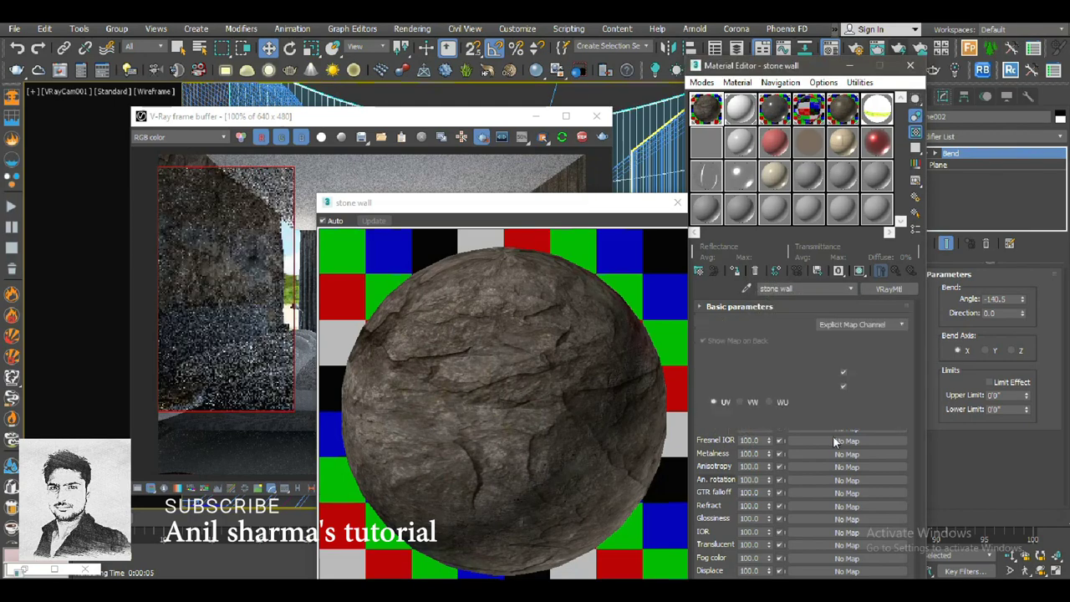
{"action": "left_click", "coordinate": [850, 476]}
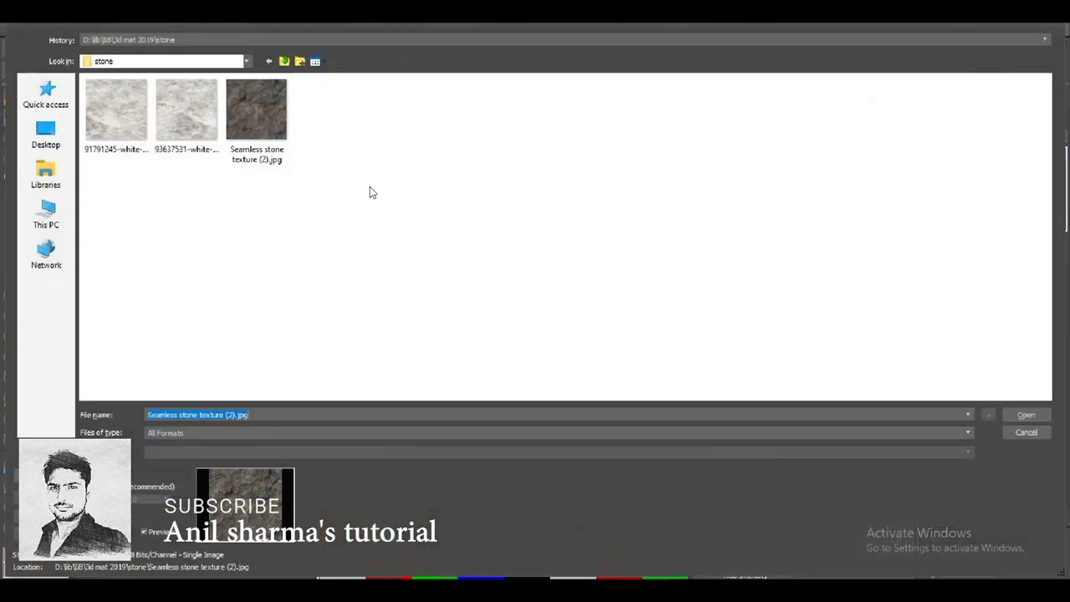
- Compare the rock_05_4k_jpg textures and load rock_05_disp_4k.jpg as the Reflect bitmap
{"action": "left_click", "coordinate": [284, 61]}
{"action": "double_click", "coordinate": [677, 117]}
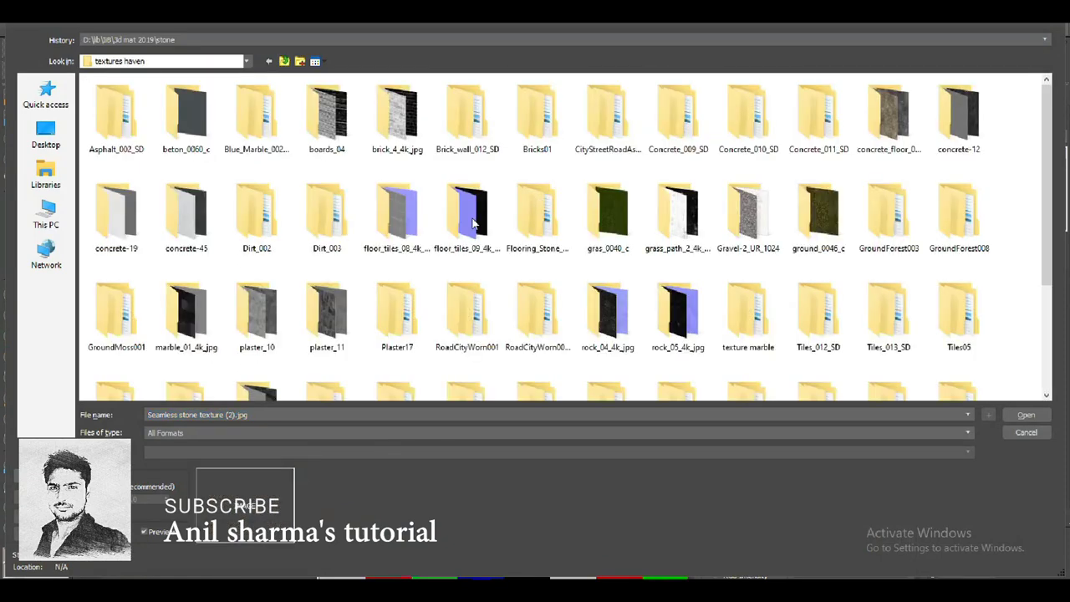
{"action": "double_click", "coordinate": [669, 326]}
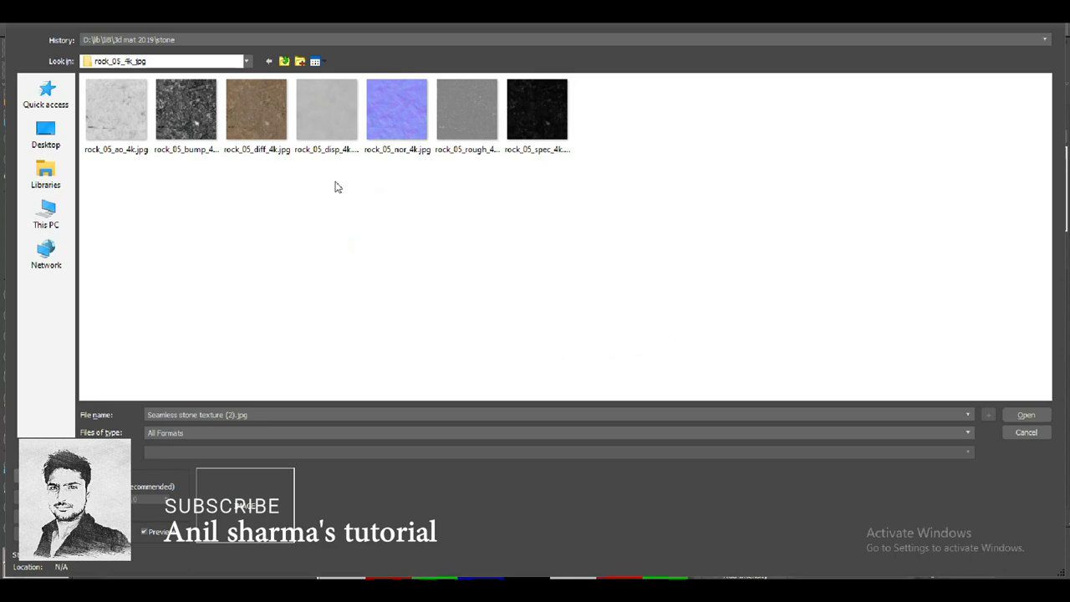
{"action": "left_click", "coordinate": [305, 122]}
{"action": "left_click", "coordinate": [100, 119]}
{"action": "left_click", "coordinate": [186, 112]}
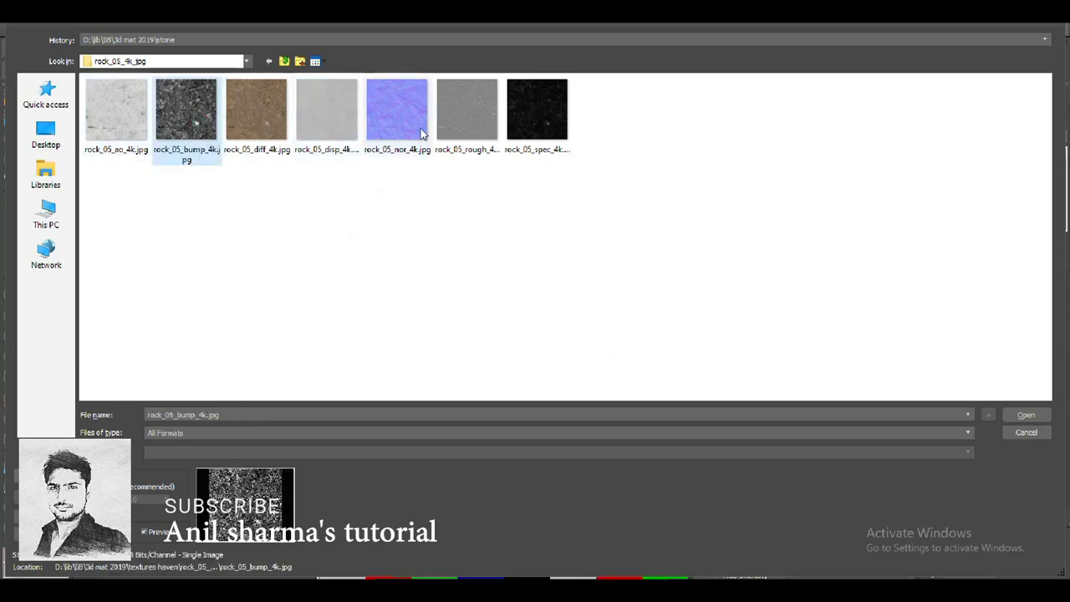
{"action": "left_click", "coordinate": [466, 113]}
{"action": "left_click", "coordinate": [541, 118]}
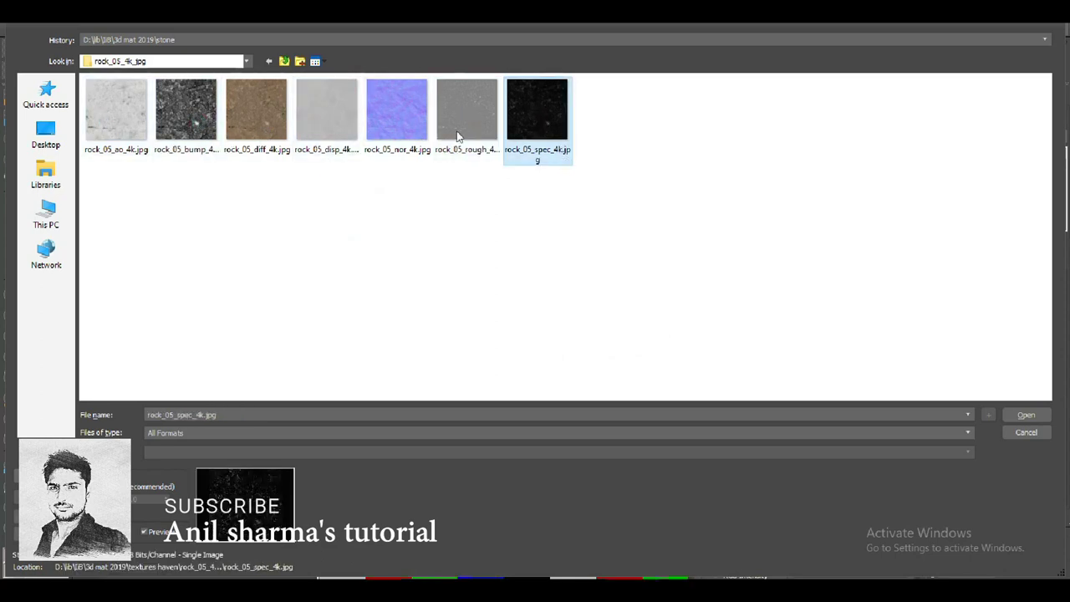
{"action": "left_click", "coordinate": [125, 111]}
{"action": "left_click", "coordinate": [196, 156]}
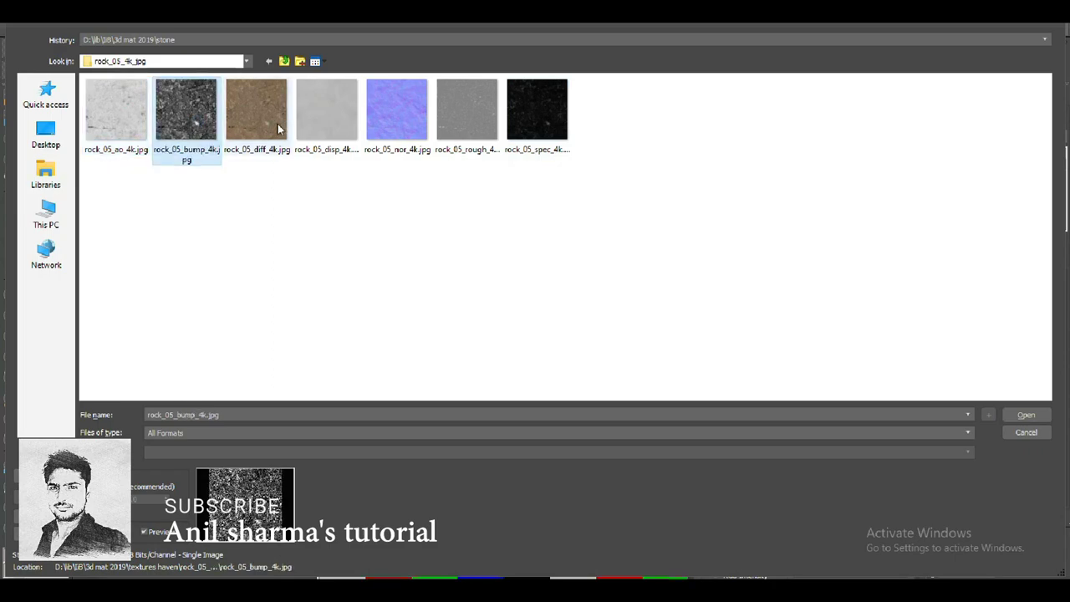
{"action": "left_click", "coordinate": [342, 124]}
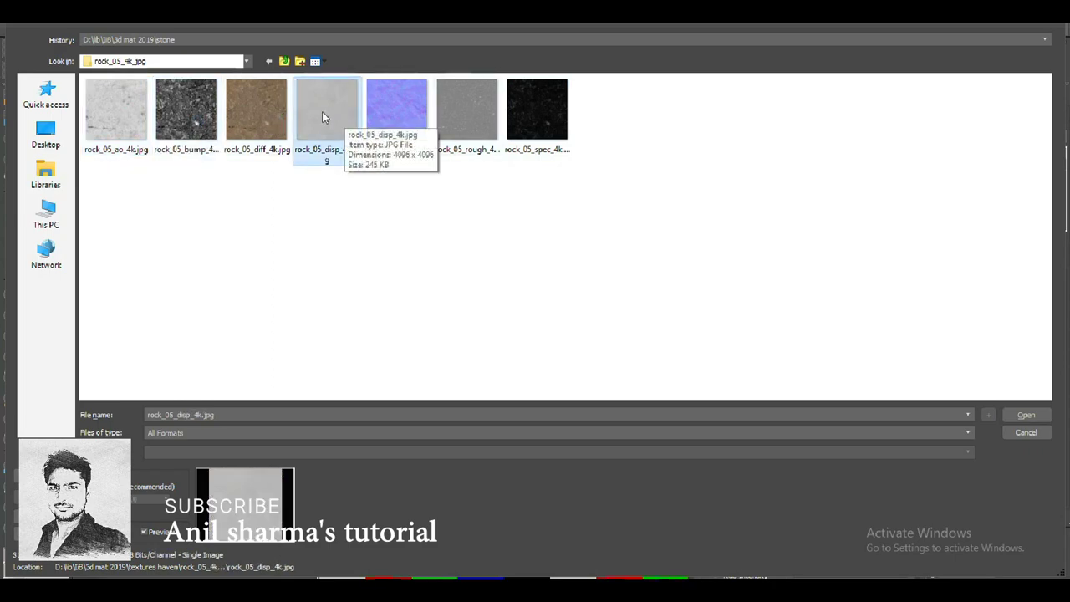
{"action": "double_click", "coordinate": [325, 114]}
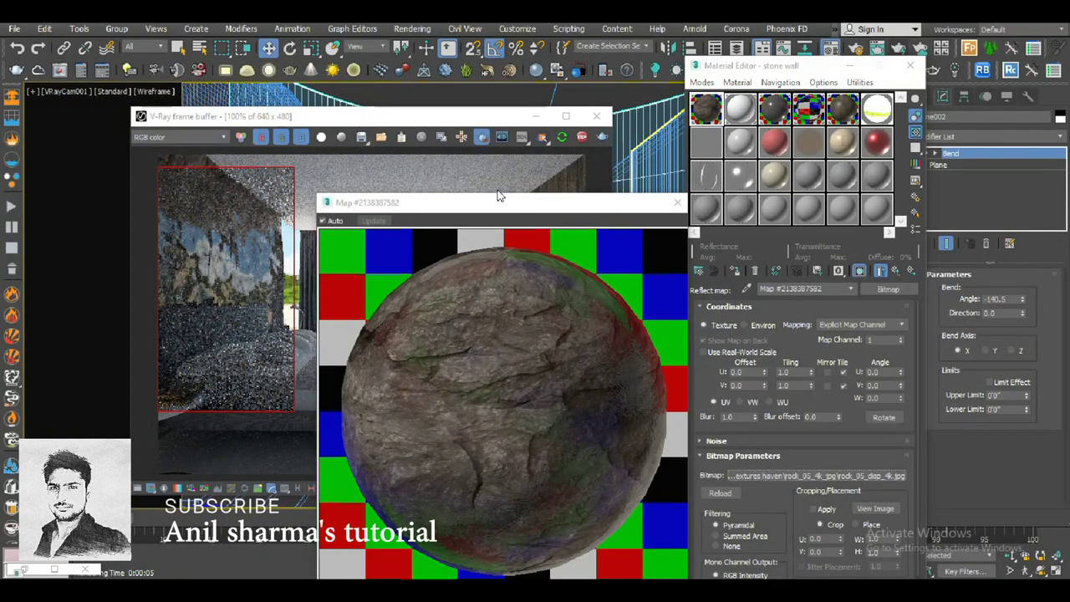
- Set the reflect amount to 20 and swap the Reflect bitmap to rock_05_bump_4k.jpg
{"action": "left_click_drag", "start_coordinate": [476, 202], "coordinate": [387, 134]}
{"action": "left_click", "coordinate": [897, 271]}
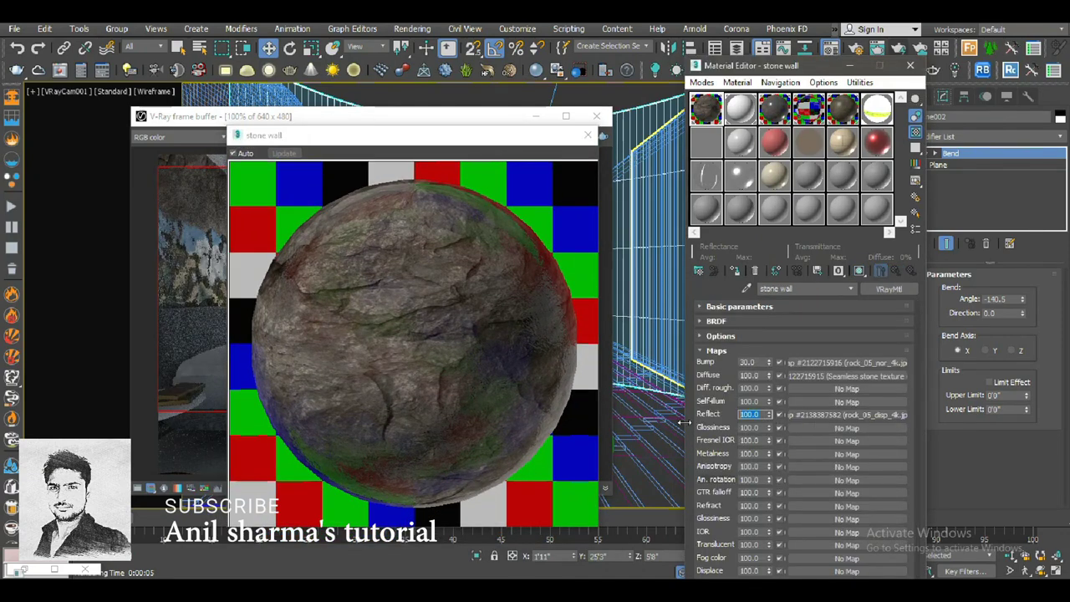
{"action": "type", "text": "20"}
{"action": "key", "text": "Return"}
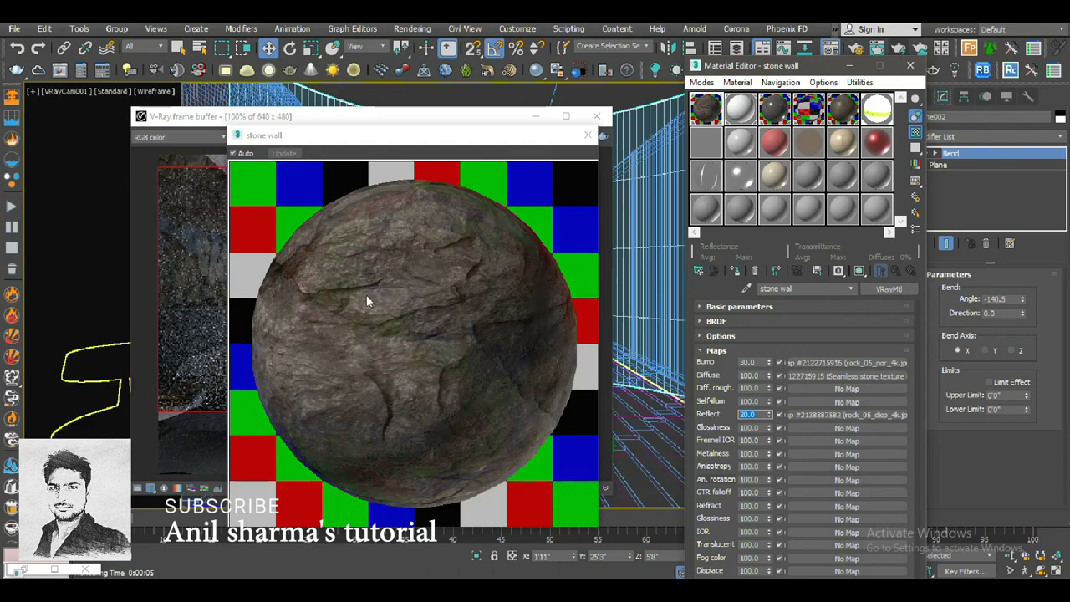
{"action": "left_click_drag", "start_coordinate": [423, 139], "coordinate": [545, 127]}
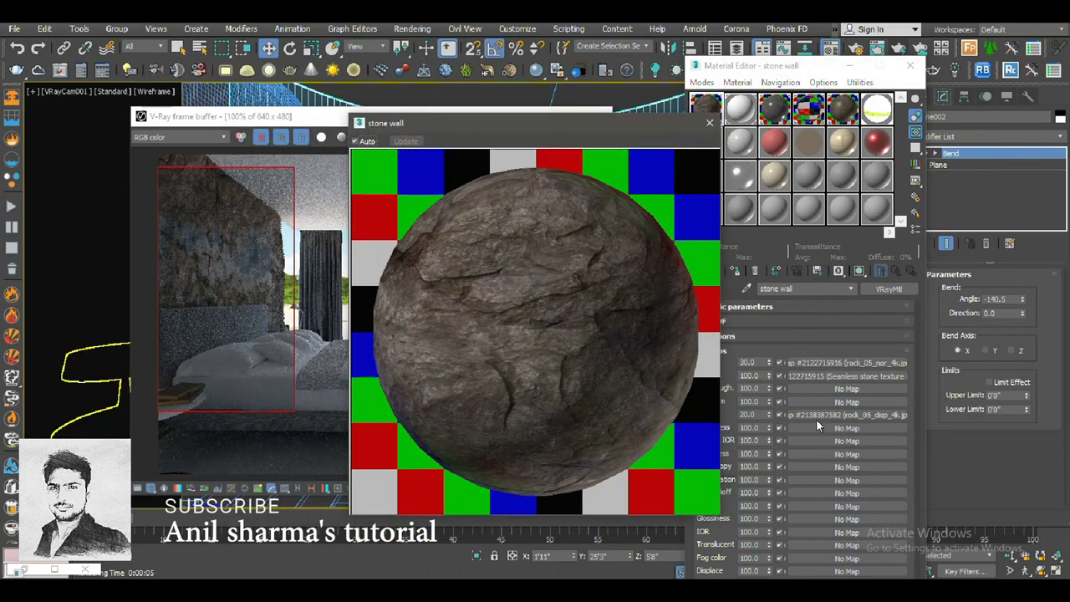
{"action": "left_click", "coordinate": [815, 419]}
{"action": "left_click", "coordinate": [817, 479]}
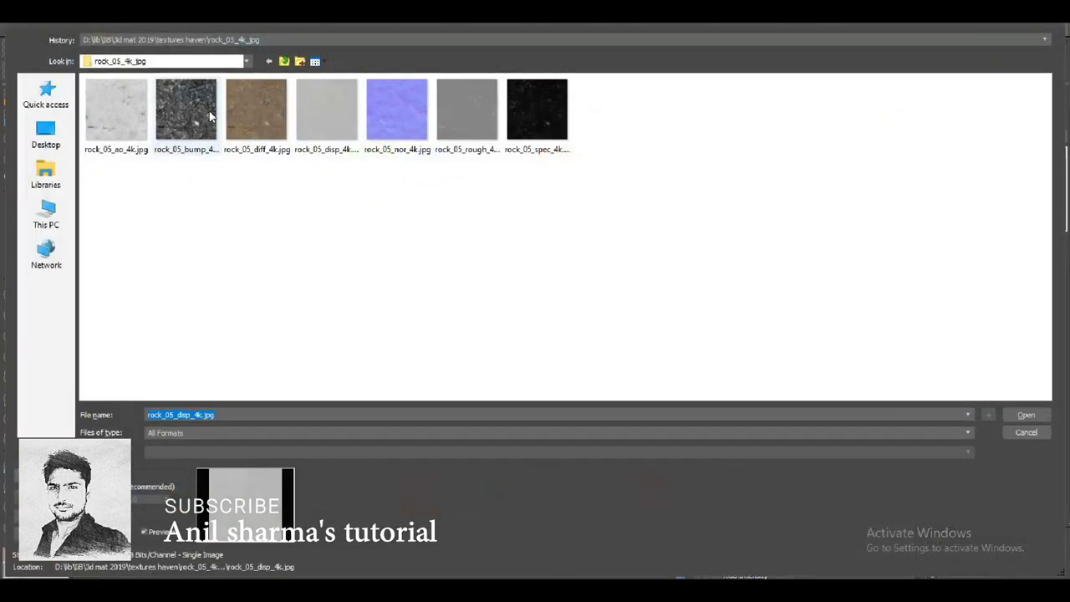
{"action": "double_click", "coordinate": [210, 116]}
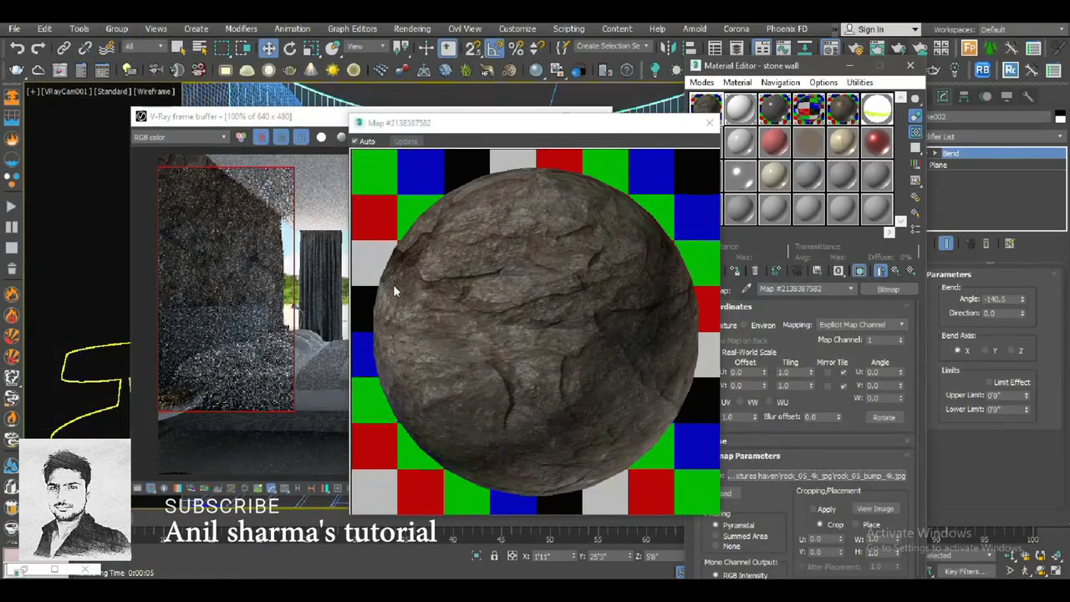
- Copy the Reflect map to Glossiness, setting amounts to 53 and 60
{"action": "left_click", "coordinate": [880, 270]}
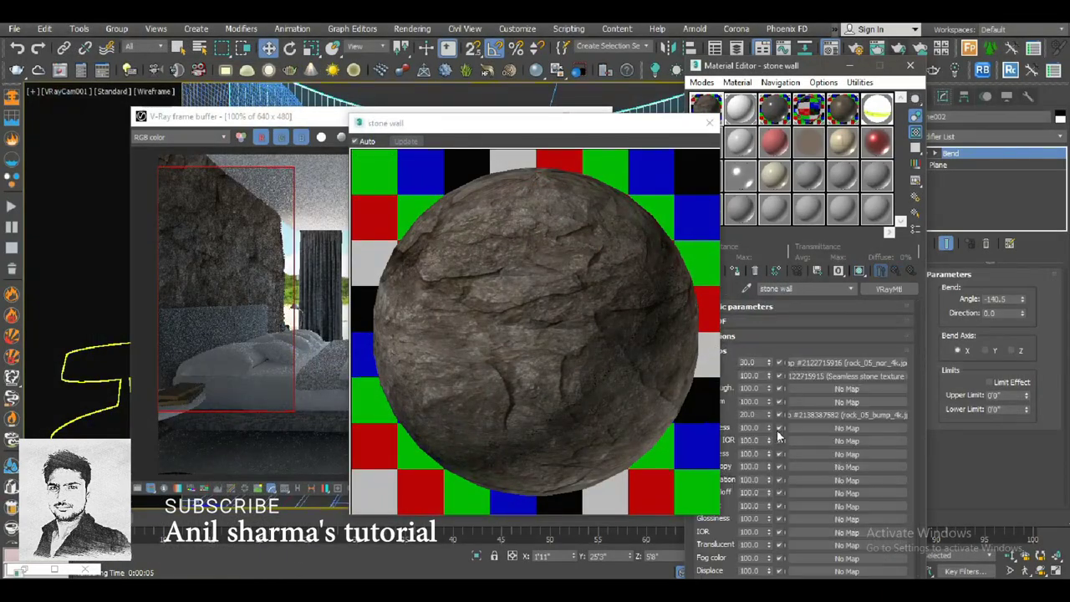
{"action": "left_click_drag", "start_coordinate": [563, 124], "coordinate": [462, 97]}
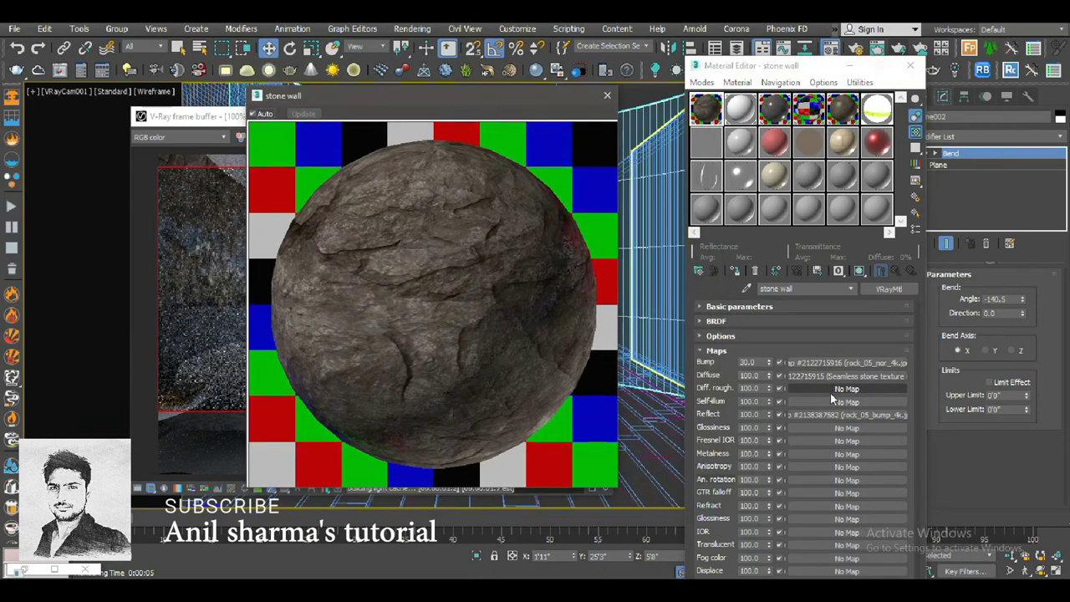
{"action": "left_click_drag", "start_coordinate": [813, 417], "coordinate": [813, 428]}
{"action": "left_click", "coordinate": [766, 367]}
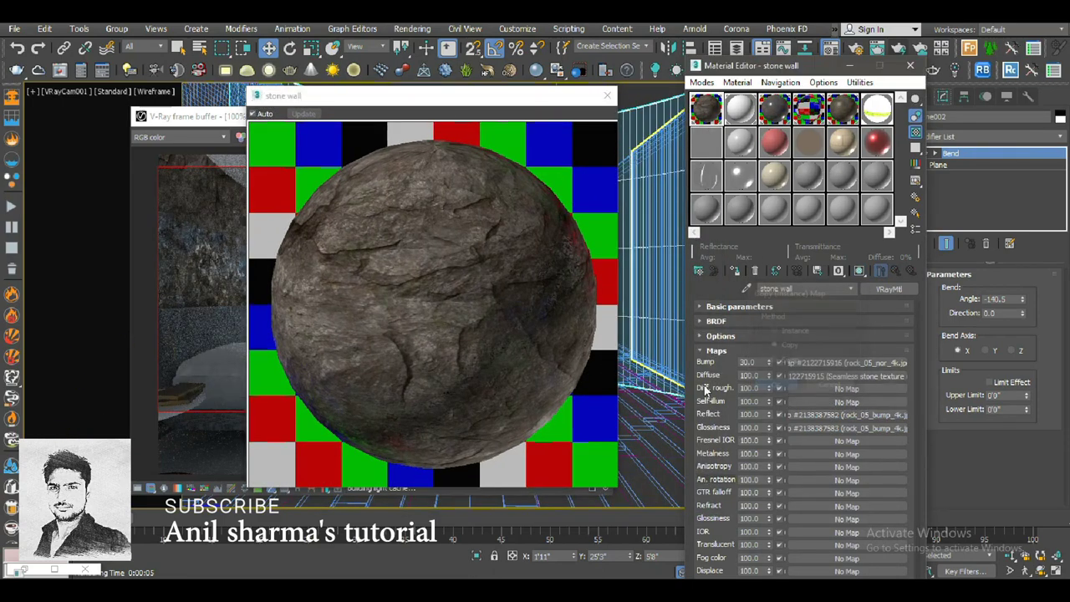
{"action": "left_click_drag", "start_coordinate": [499, 95], "coordinate": [583, 103]}
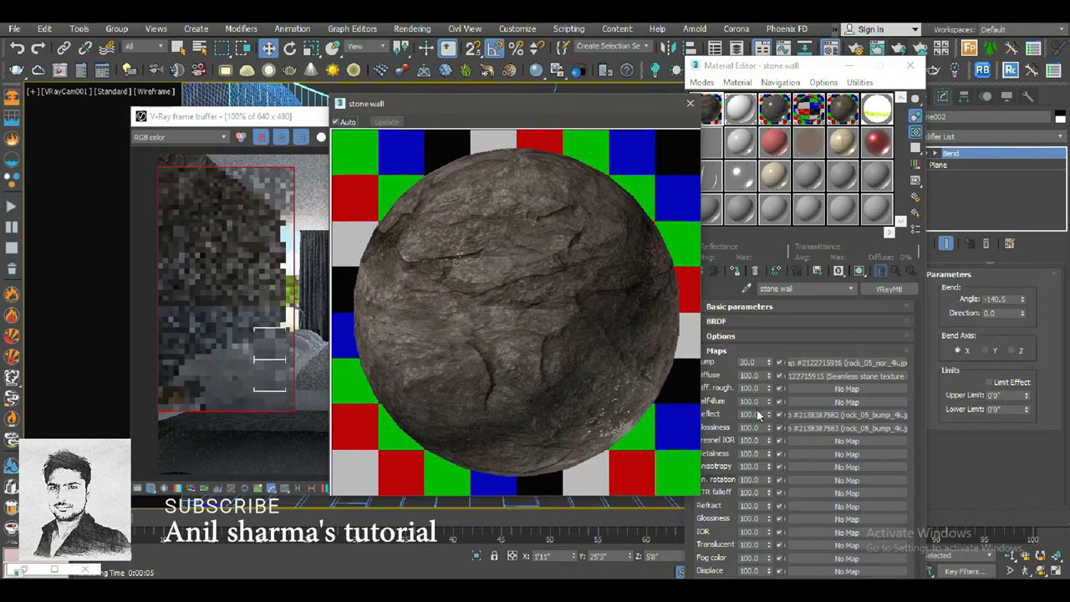
{"action": "left_click_drag", "start_coordinate": [769, 428], "coordinate": [773, 449]}
- Lower the stone wall's reflection glossiness from 0.99 to 0.68 and show the render's colour corrections
{"action": "left_click", "coordinate": [498, 335]}
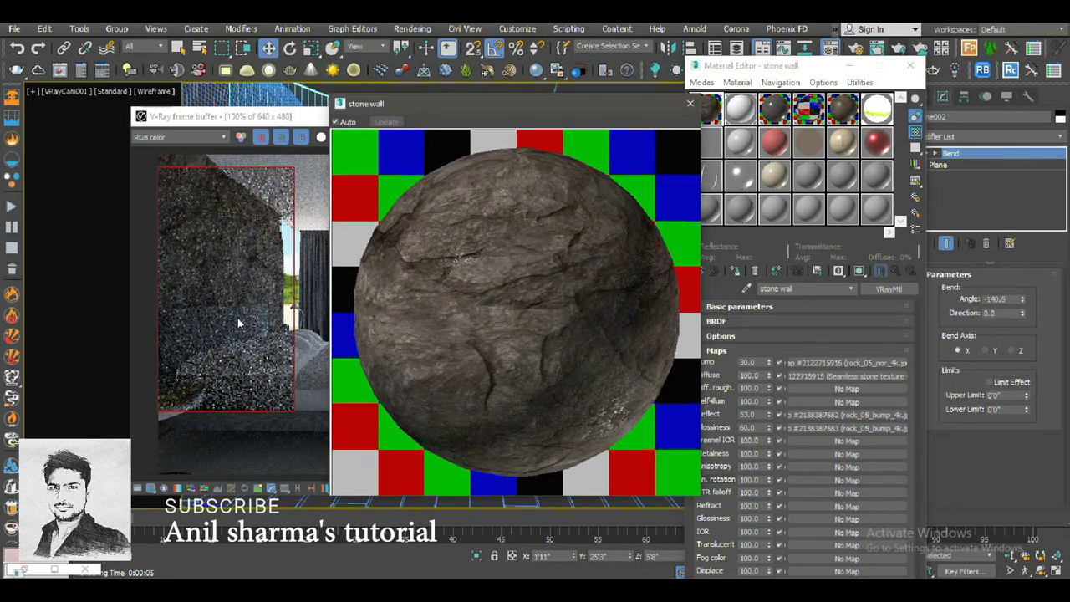
{"action": "left_click", "coordinate": [716, 350]}
{"action": "left_click", "coordinate": [739, 306]}
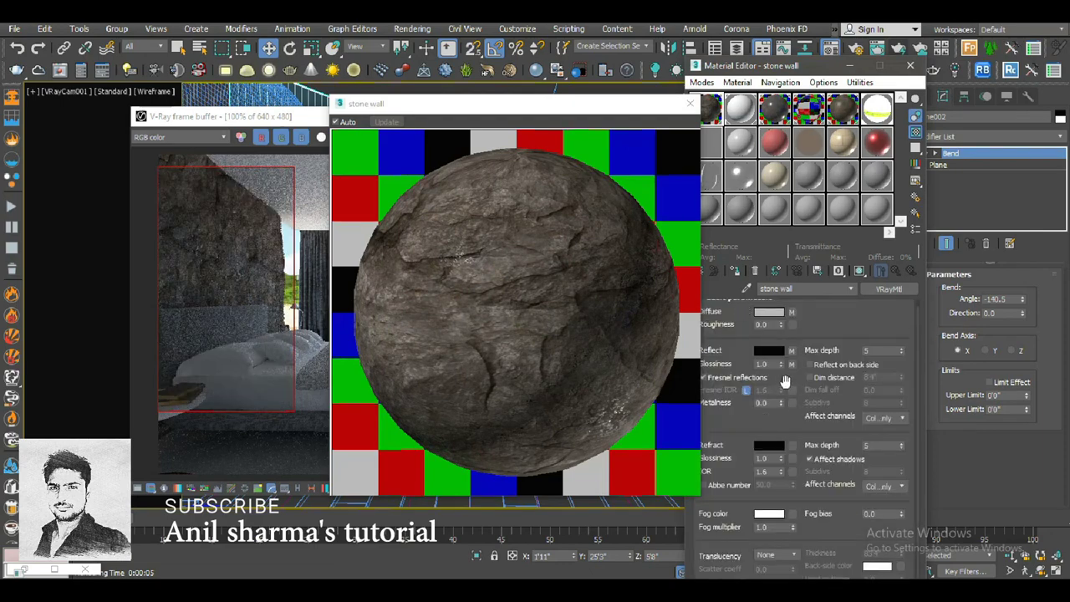
{"action": "left_click_drag", "start_coordinate": [783, 367], "coordinate": [782, 384]}
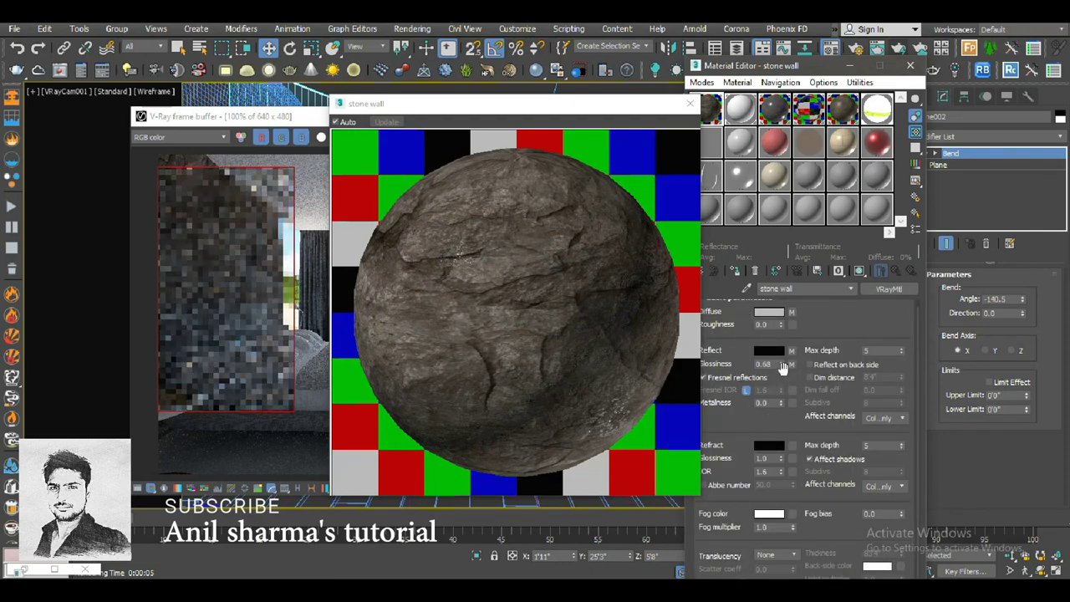
{"action": "left_click", "coordinate": [320, 318]}
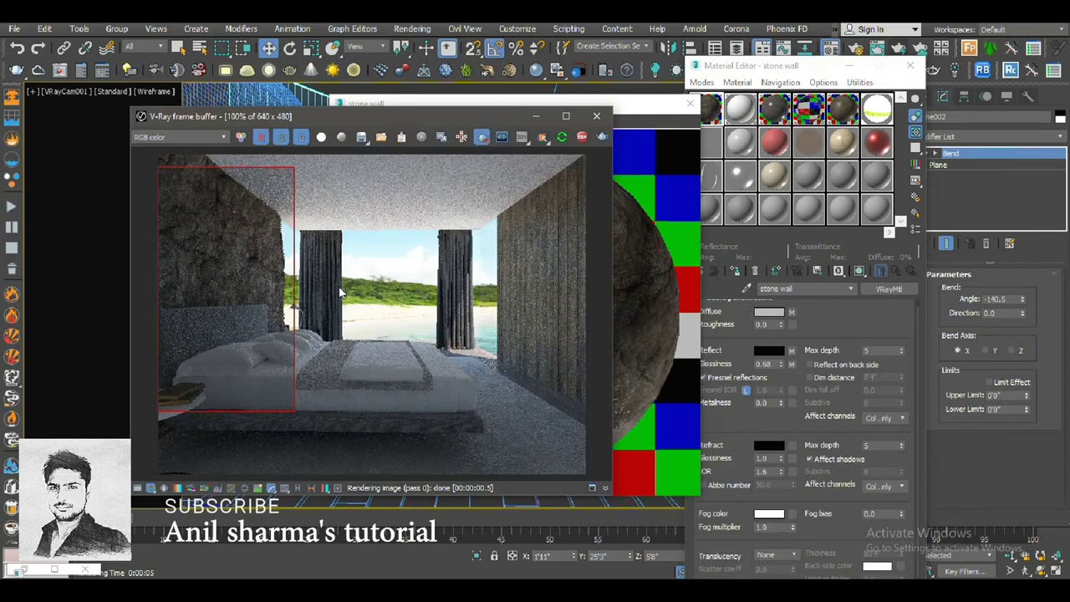
{"action": "left_click", "coordinate": [650, 253]}
{"action": "left_click", "coordinate": [689, 103]}
{"action": "scroll", "coordinate": [274, 328], "scroll_direction": "up", "scroll_amount": 2}
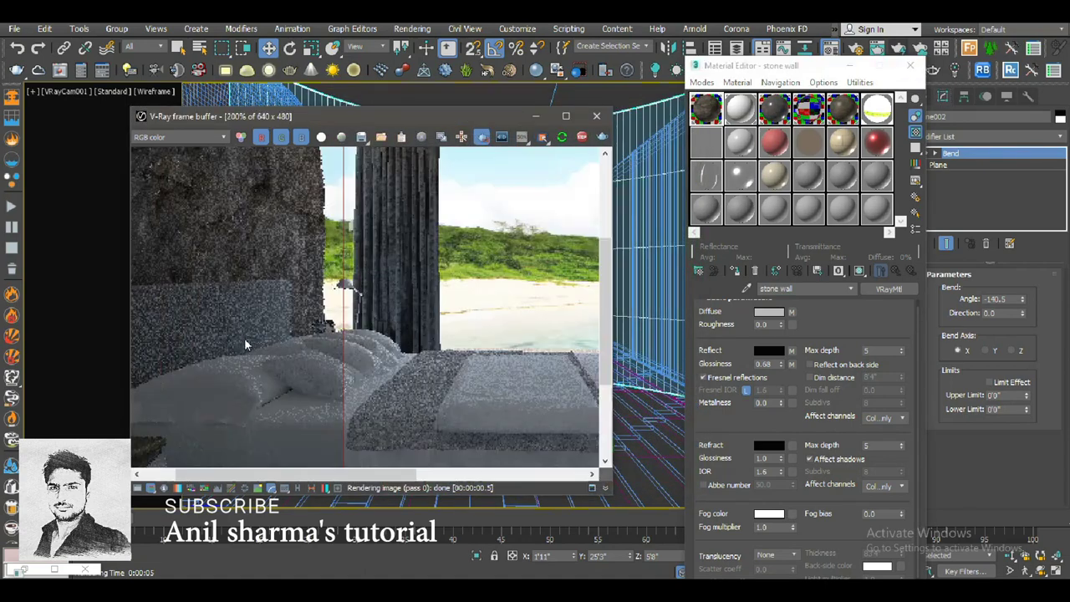
{"action": "scroll", "coordinate": [306, 319], "scroll_direction": "down", "scroll_amount": 2}
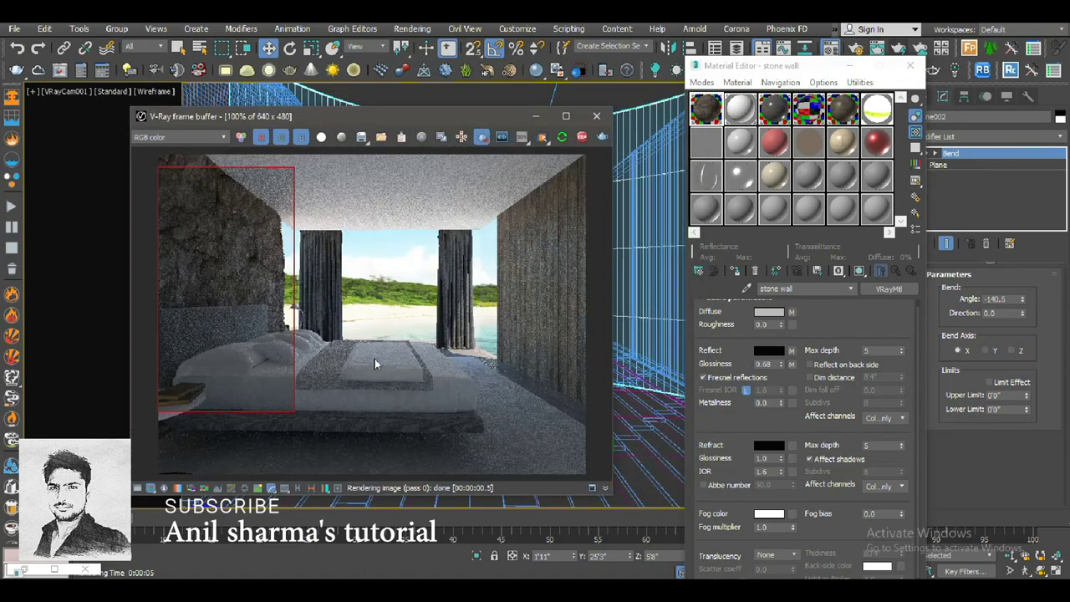
{"action": "left_click", "coordinate": [482, 137]}
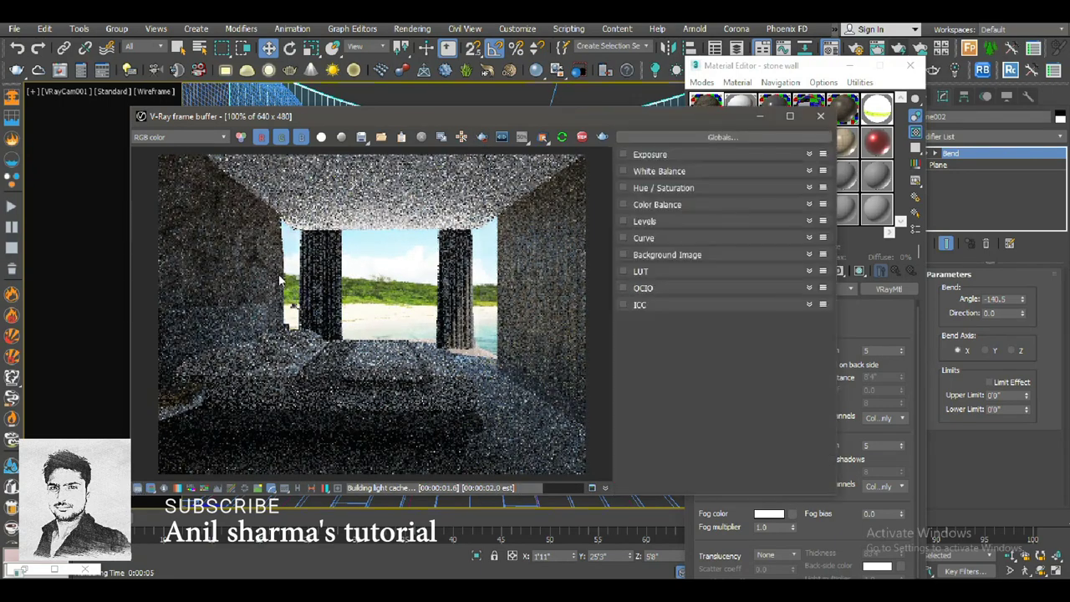
- Enable exposure correction at exposure 1.00, highlight burn 0.40, contrast 0.18, and turn on white balance
{"action": "left_click", "coordinate": [625, 153]}
{"action": "left_click", "coordinate": [809, 153]}
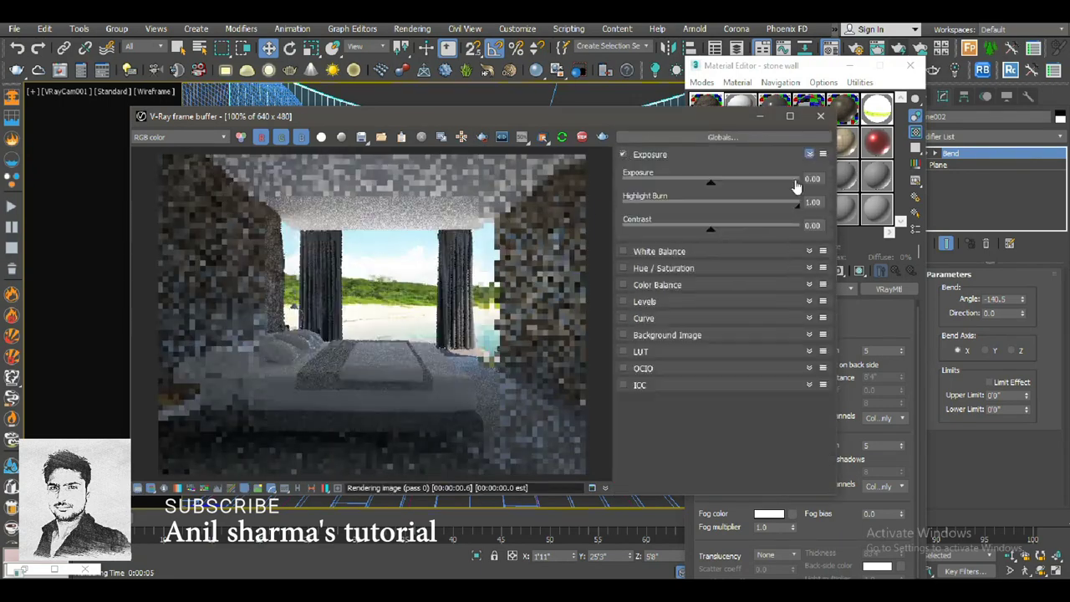
{"action": "left_click_drag", "start_coordinate": [710, 183], "coordinate": [730, 186]}
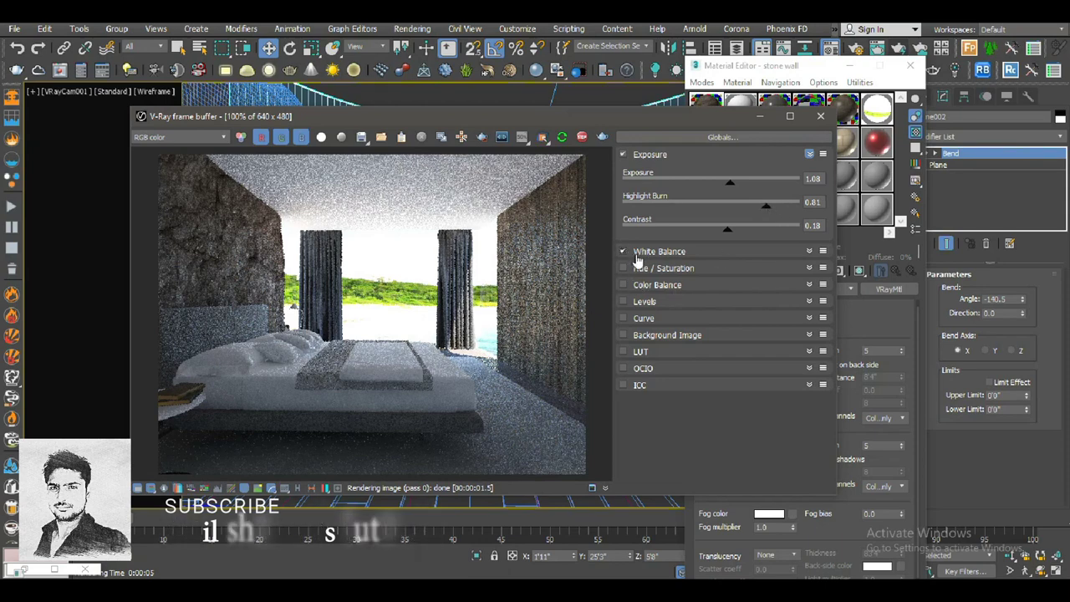
{"action": "left_click", "coordinate": [808, 251]}
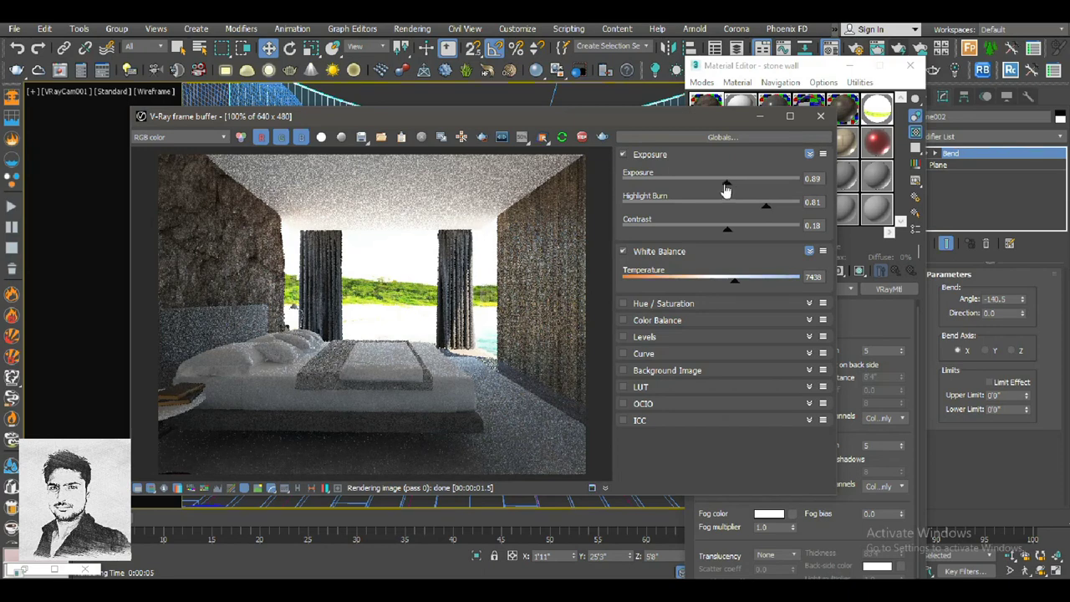
{"action": "mouse_move", "coordinate": [729, 181]}
{"action": "left_mouse_down"}
{"action": "mouse_move", "coordinate": [684, 209]}
{"action": "mouse_move", "coordinate": [703, 213]}
{"action": "mouse_move", "coordinate": [729, 183]}
{"action": "left_mouse_up"}
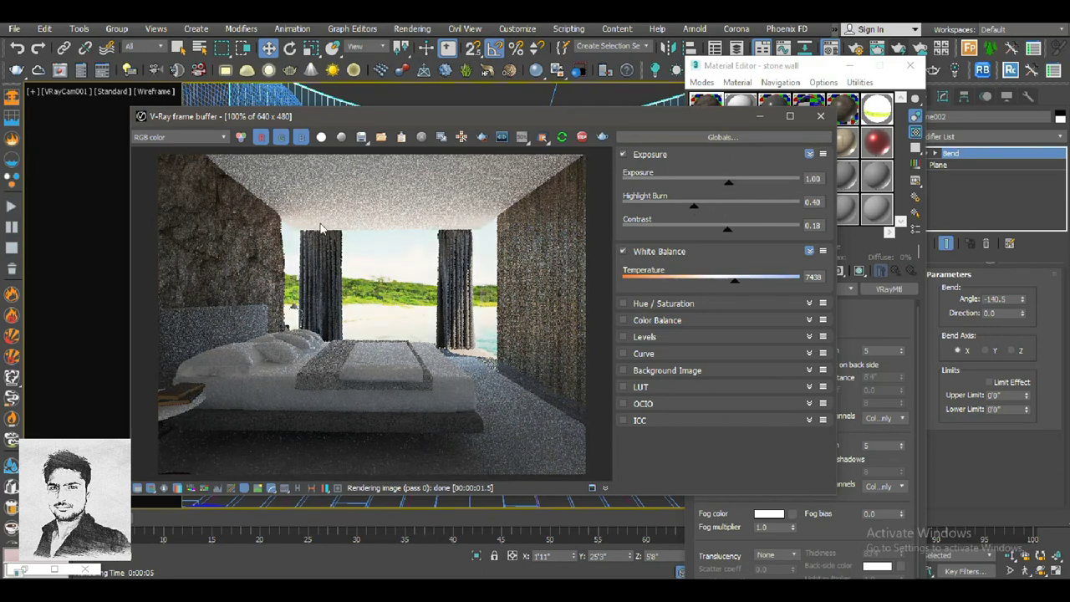
- Add a curve correction pulled slightly down to darken, then close the frame buffer and Material Editor
{"action": "left_click_drag", "start_coordinate": [692, 107], "coordinate": [627, 72]}
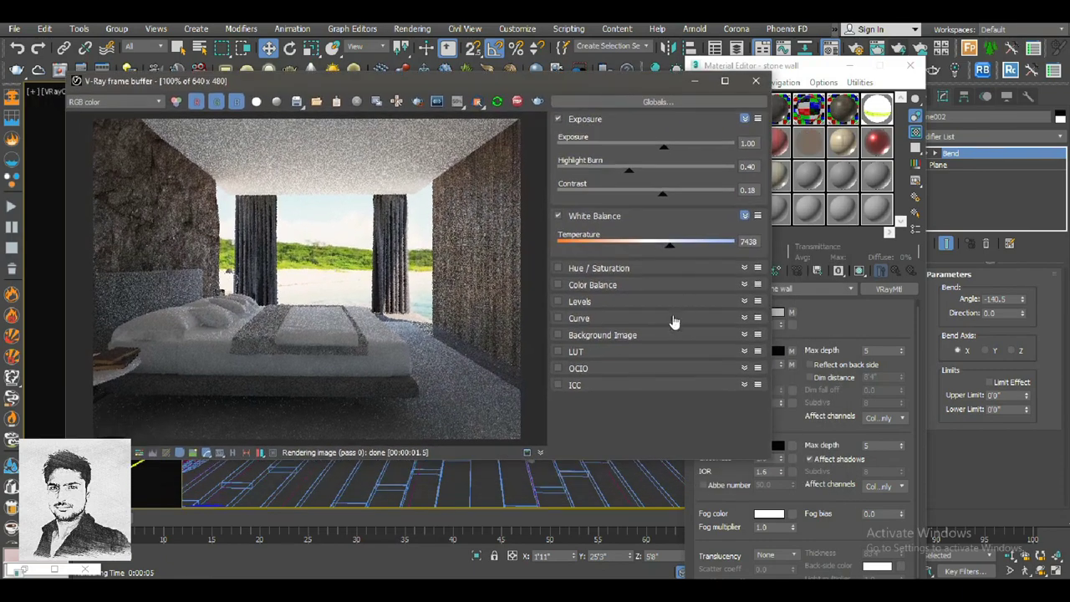
{"action": "left_click", "coordinate": [558, 317]}
{"action": "left_click", "coordinate": [743, 318]}
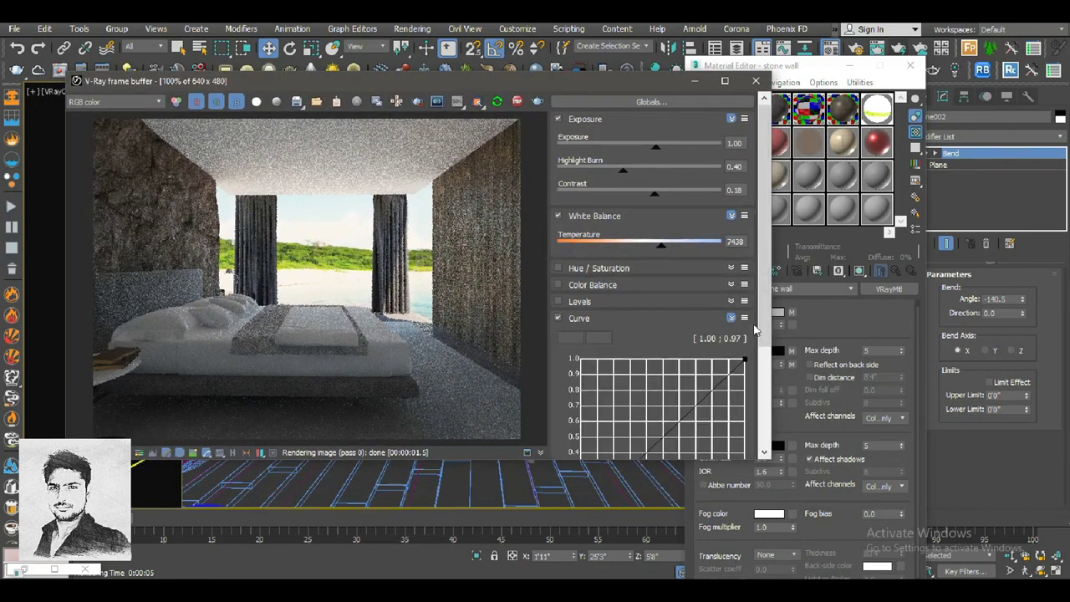
{"action": "scroll", "coordinate": [615, 378], "scroll_direction": "down", "scroll_amount": 3}
{"action": "left_click", "coordinate": [581, 404]}
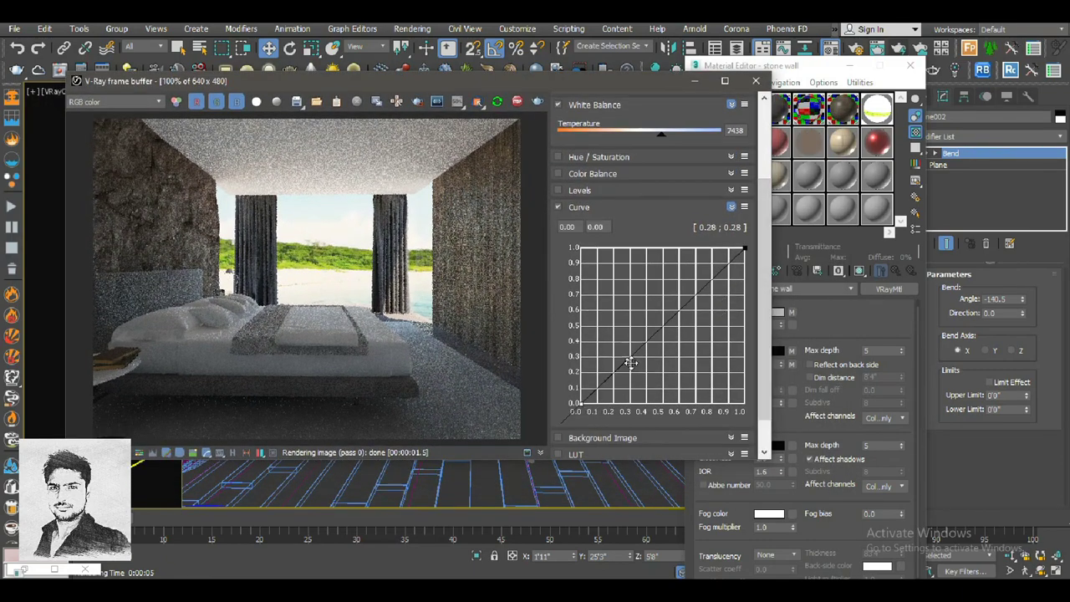
{"action": "left_click_drag", "start_coordinate": [630, 362], "coordinate": [626, 368]}
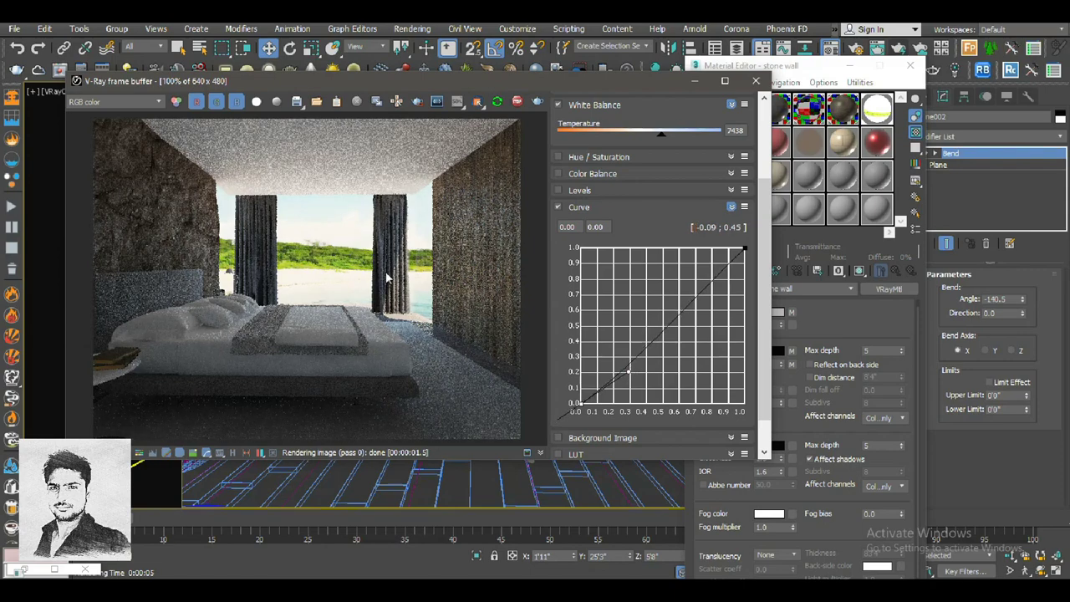
{"action": "left_click", "coordinate": [755, 80]}
{"action": "left_click", "coordinate": [916, 66]}
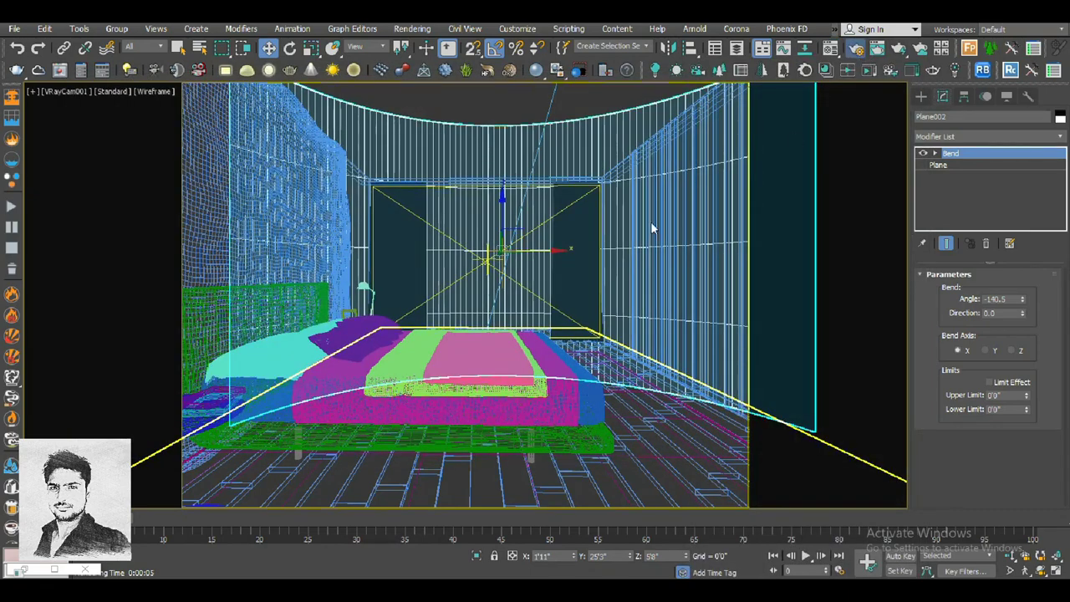
- Switch Render Setup to Expert mode with the IPR and image sampler rollouts collapsed
{"action": "key", "text": "F10"}
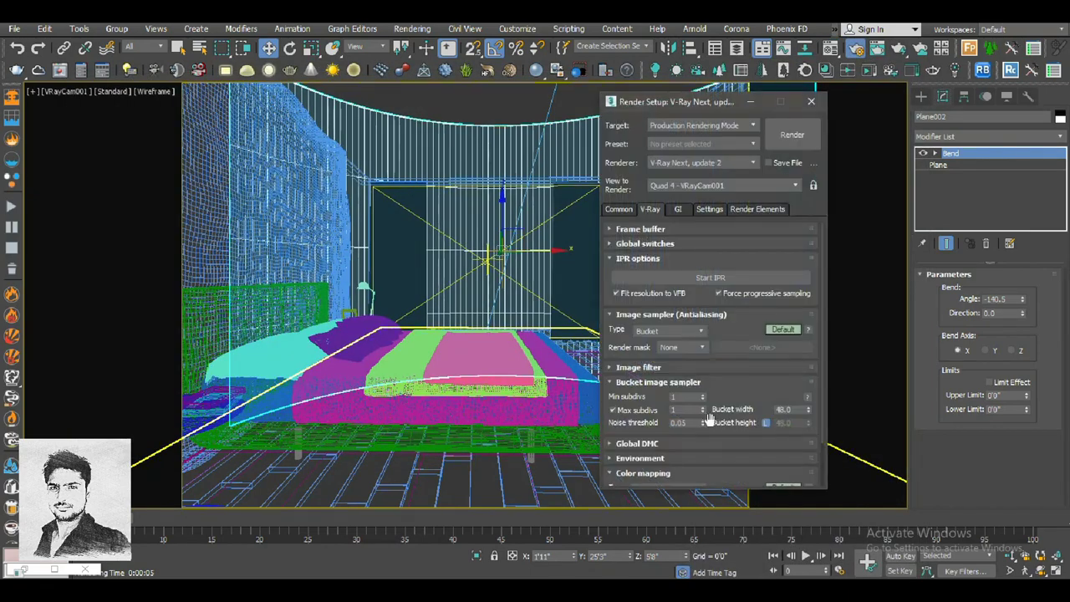
{"action": "left_click", "coordinate": [656, 260]}
{"action": "left_click", "coordinate": [636, 273]}
{"action": "left_click", "coordinate": [638, 302]}
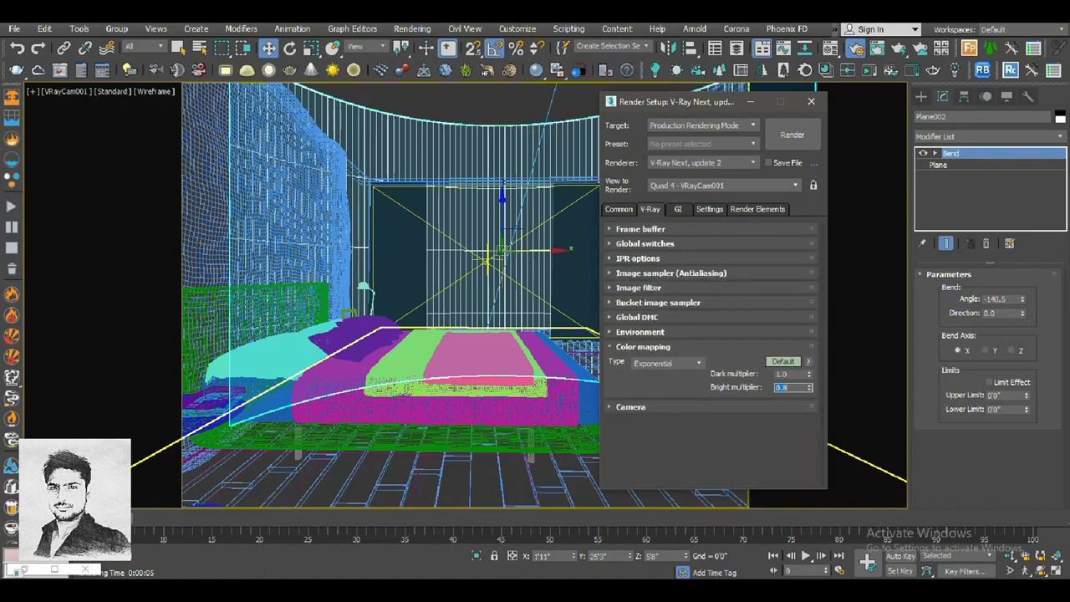
{"action": "left_click", "coordinate": [778, 363]}
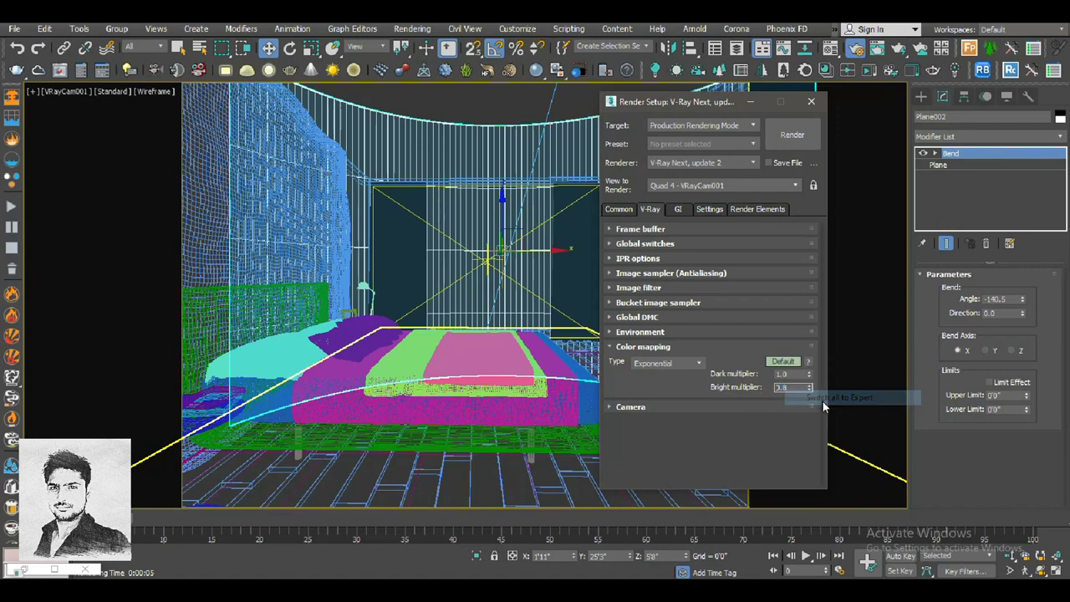
{"action": "key", "text": "F10"}
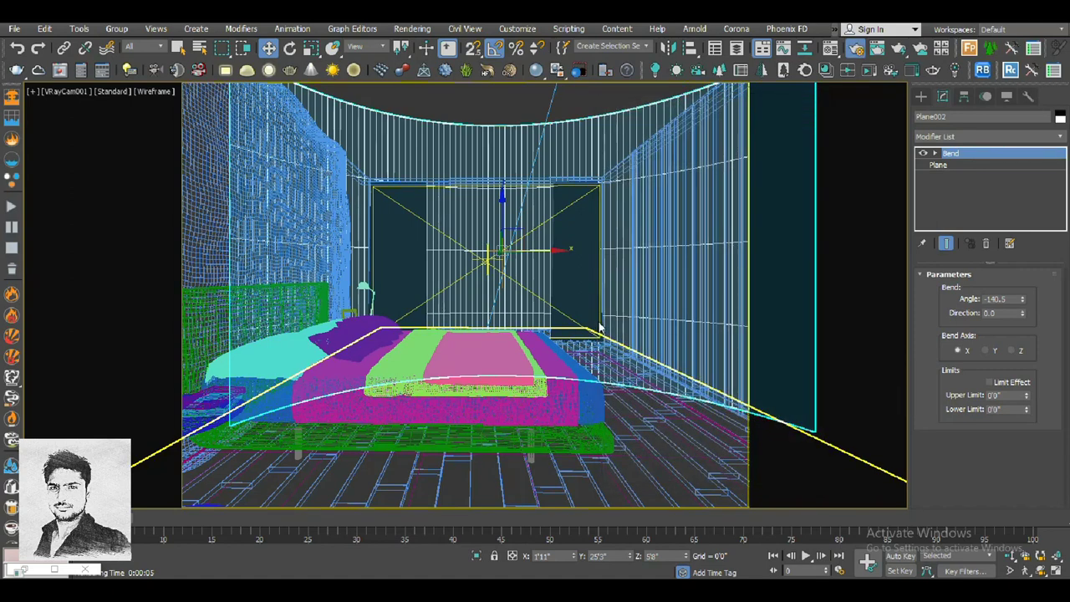
{"action": "key", "text": "F10"}
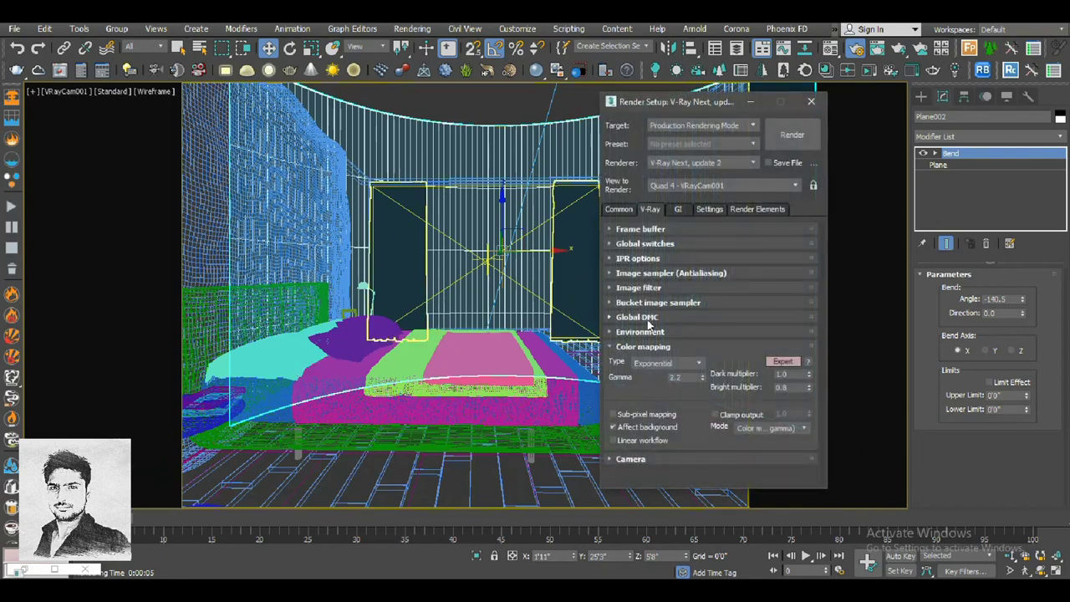
- In Global DMC, enable Lock noise pattern and Use local subdivs, then collapse the open rollouts
{"action": "left_click", "coordinate": [645, 245]}
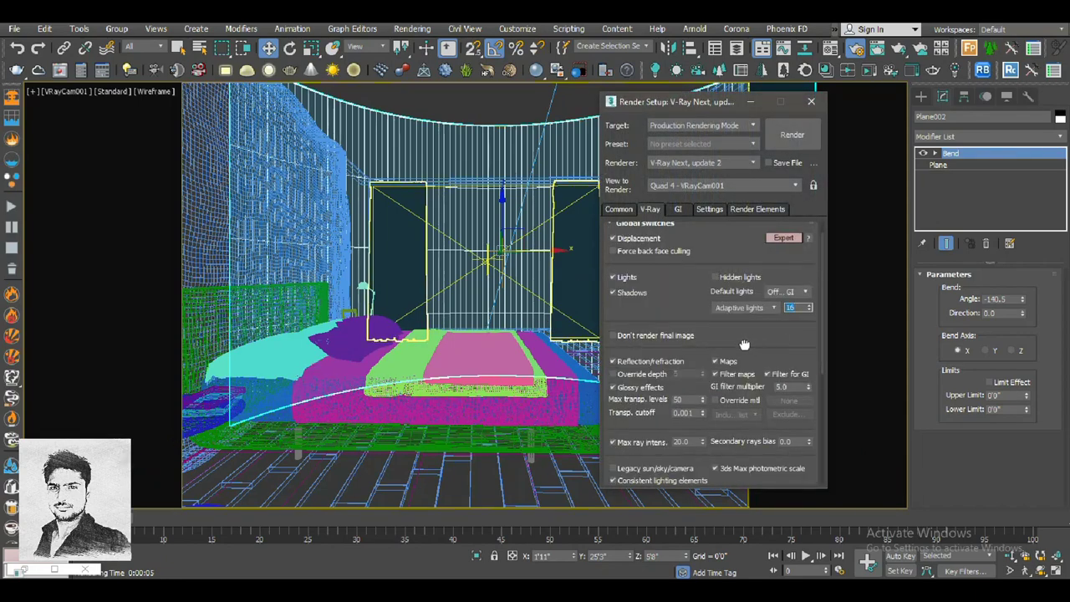
{"action": "scroll", "coordinate": [743, 344], "scroll_direction": "down", "scroll_amount": 5}
{"action": "left_click", "coordinate": [641, 355]}
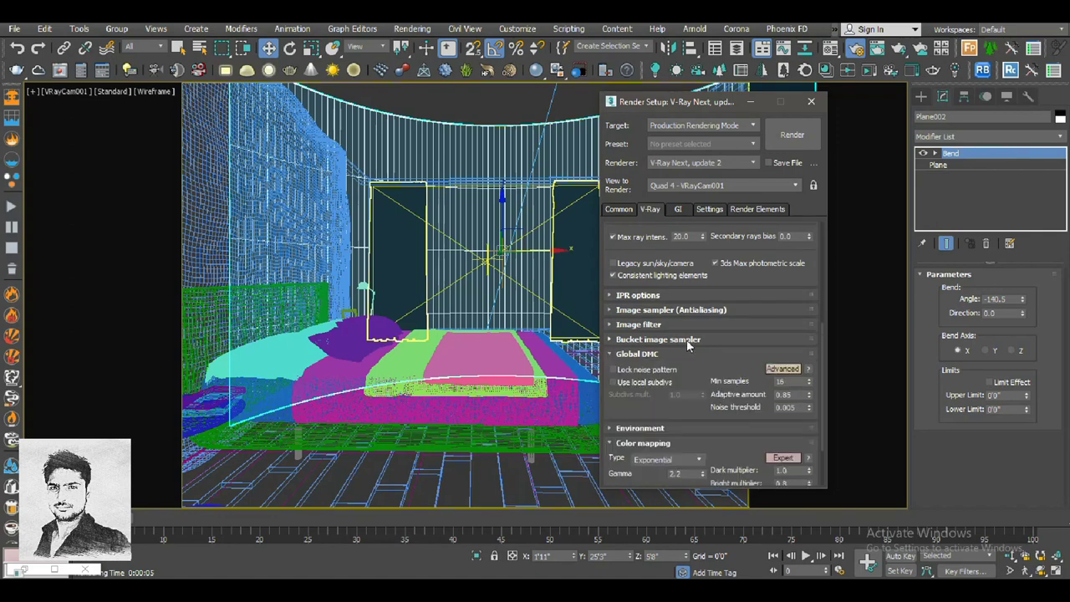
{"action": "left_click", "coordinate": [651, 384]}
{"action": "scroll", "coordinate": [708, 456], "scroll_direction": "up", "scroll_amount": 2}
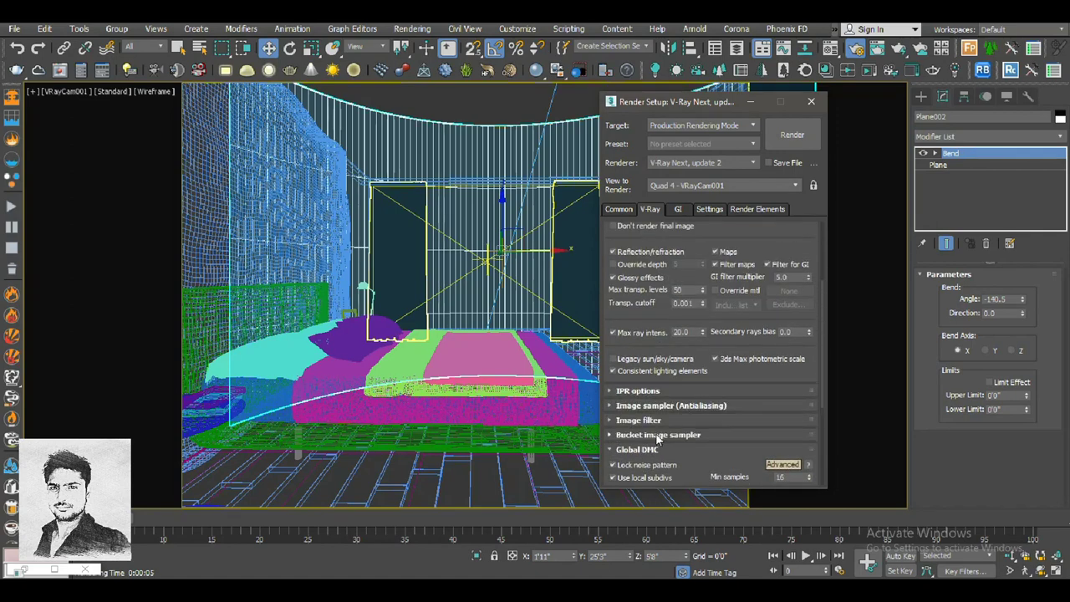
{"action": "left_click", "coordinate": [658, 435]}
{"action": "scroll", "coordinate": [652, 406], "scroll_direction": "up", "scroll_amount": 1}
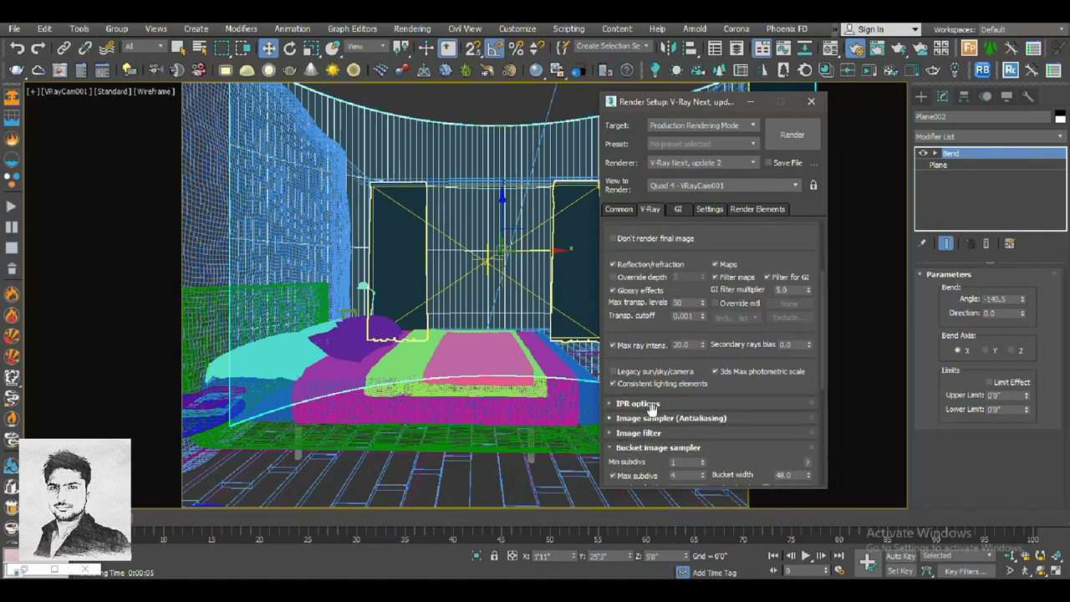
{"action": "left_click", "coordinate": [645, 433]}
{"action": "scroll", "coordinate": [795, 411], "scroll_direction": "up", "scroll_amount": 2}
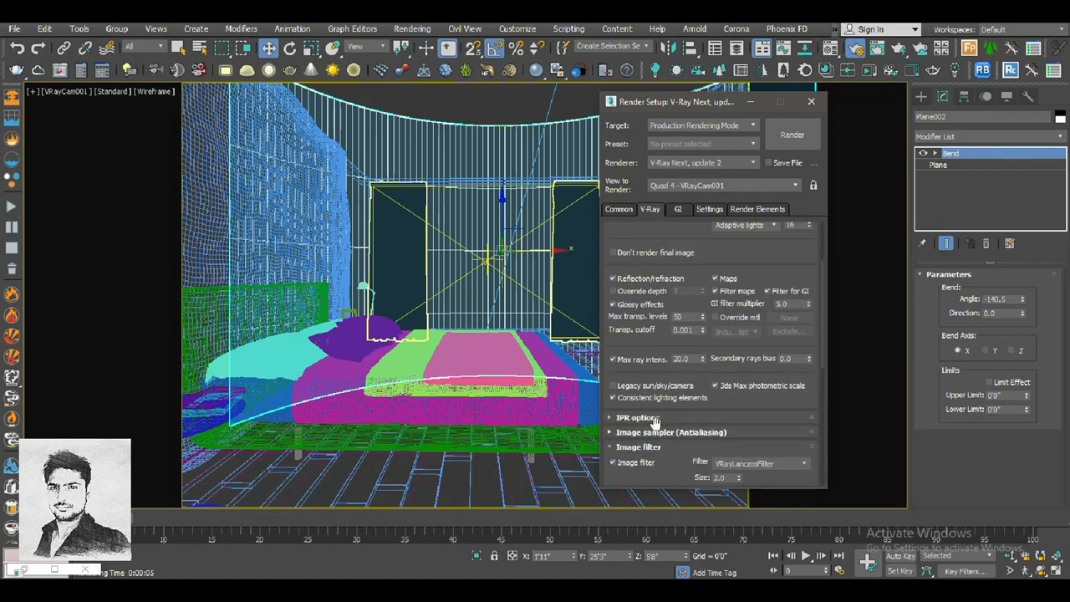
{"action": "scroll", "coordinate": [715, 254], "scroll_direction": "up", "scroll_amount": 2}
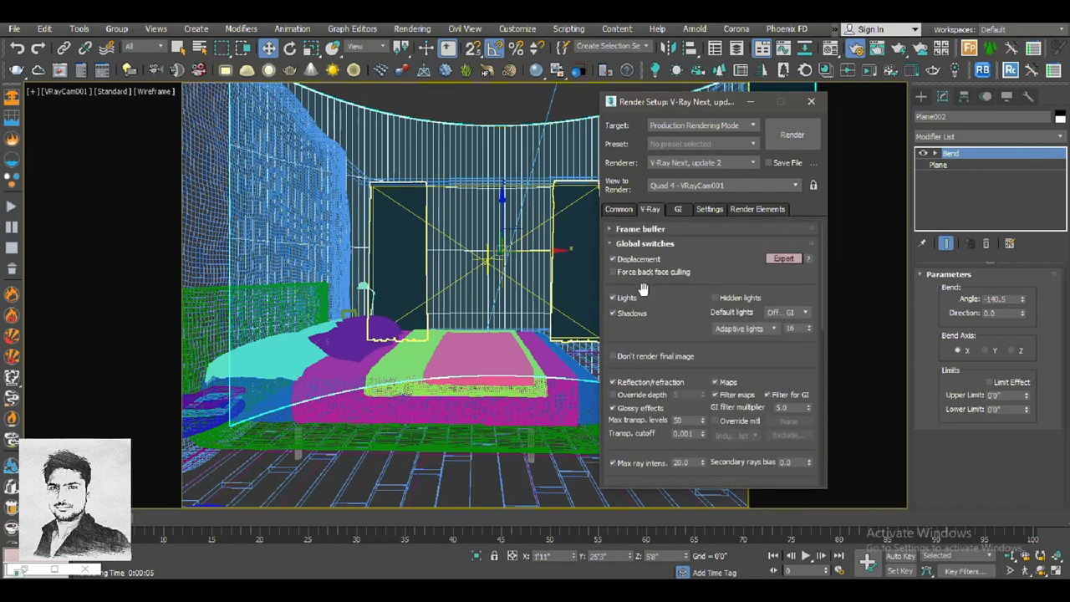
{"action": "left_click", "coordinate": [644, 244]}
{"action": "left_click", "coordinate": [640, 302]}
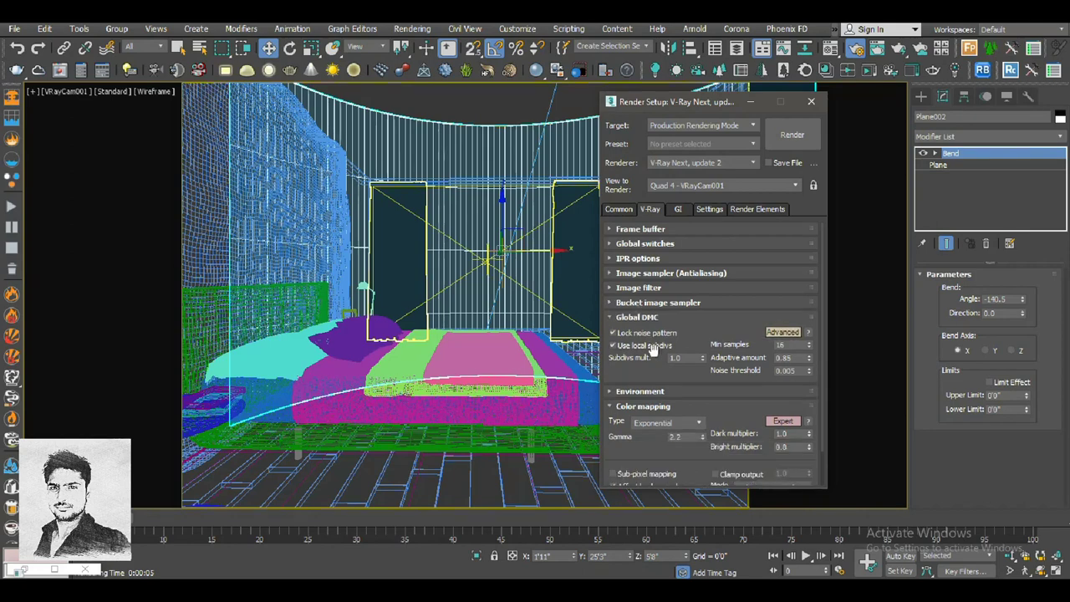
{"action": "left_click", "coordinate": [643, 317]}
{"action": "left_click", "coordinate": [661, 346]}
- Set the V-Ray log window to Never in the Settings tab
{"action": "left_click", "coordinate": [677, 209]}
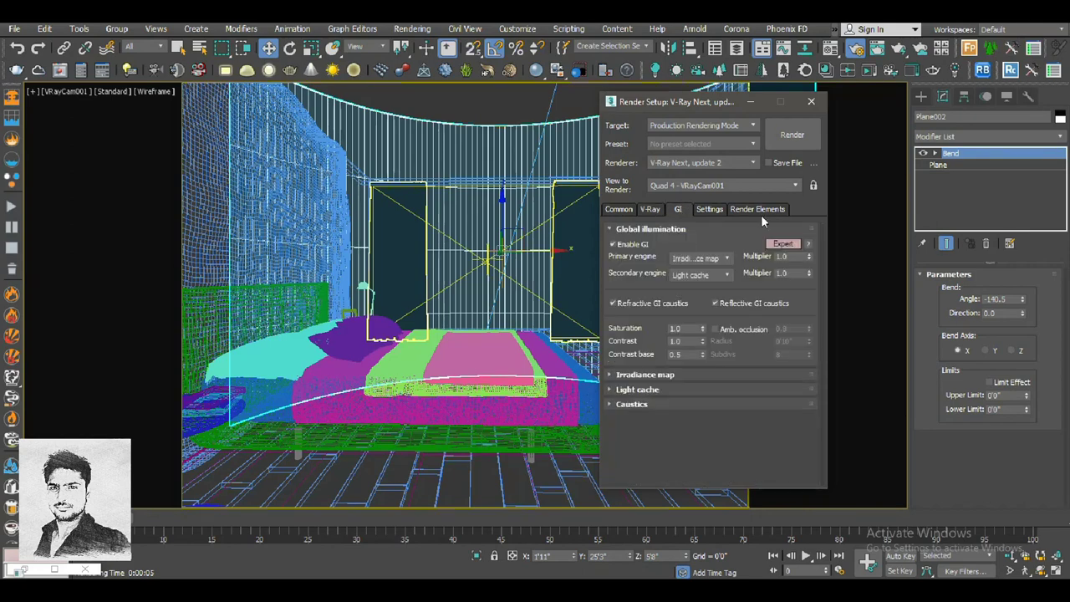
{"action": "left_click", "coordinate": [757, 210]}
{"action": "left_click", "coordinate": [709, 210]}
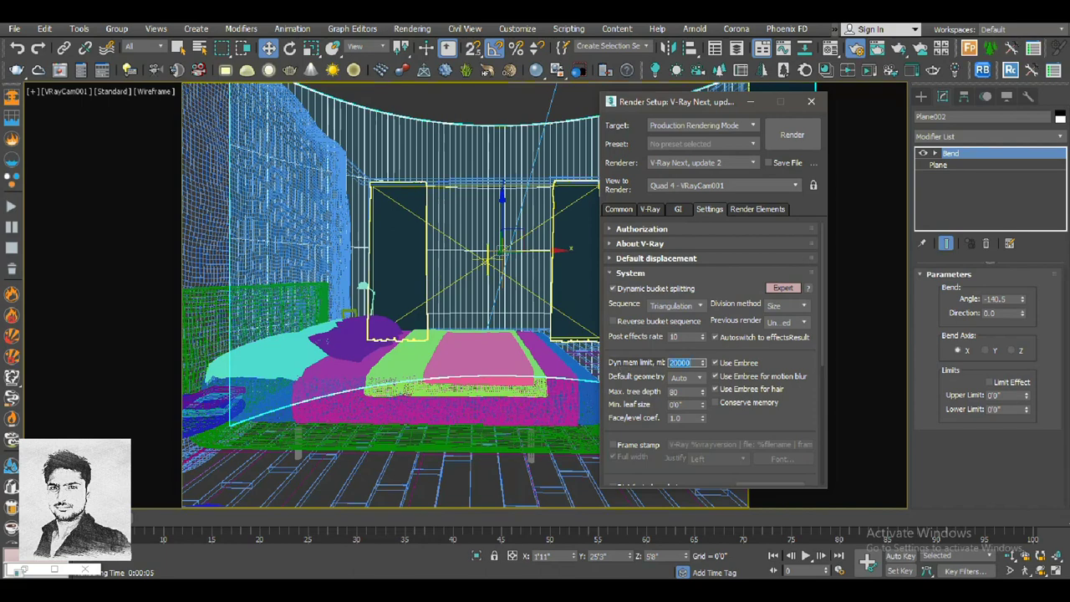
{"action": "scroll", "coordinate": [654, 341], "scroll_direction": "down", "scroll_amount": 5}
{"action": "left_click", "coordinate": [684, 312]}
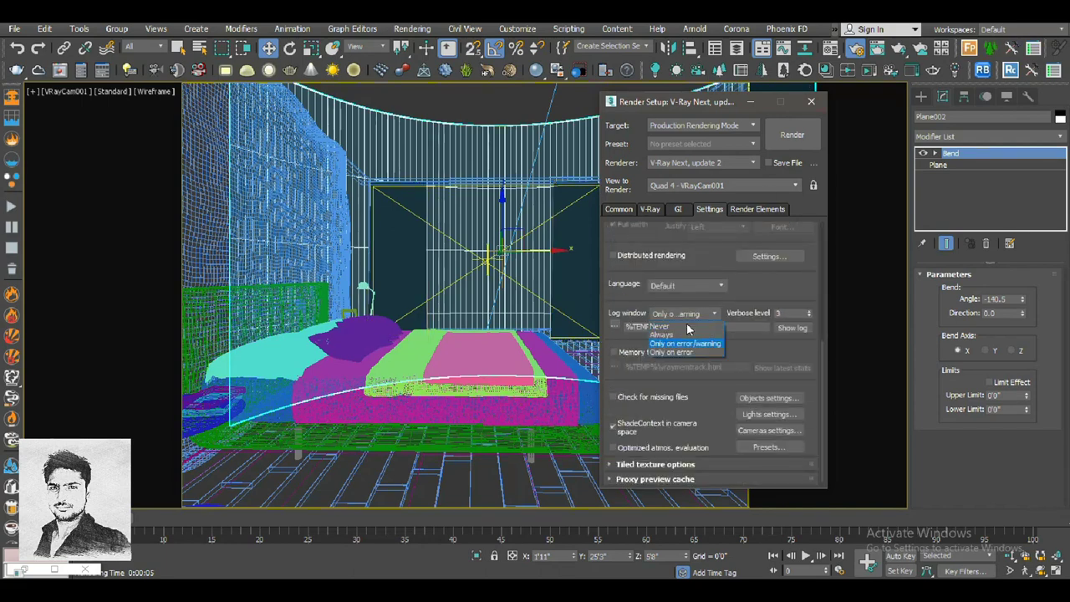
{"action": "left_click", "coordinate": [668, 324]}
{"action": "scroll", "coordinate": [769, 288], "scroll_direction": "up", "scroll_amount": 5}
- Choose the 35mm (slide) output size, 1536×1024, and start the final render
{"action": "left_click", "coordinate": [678, 210]}
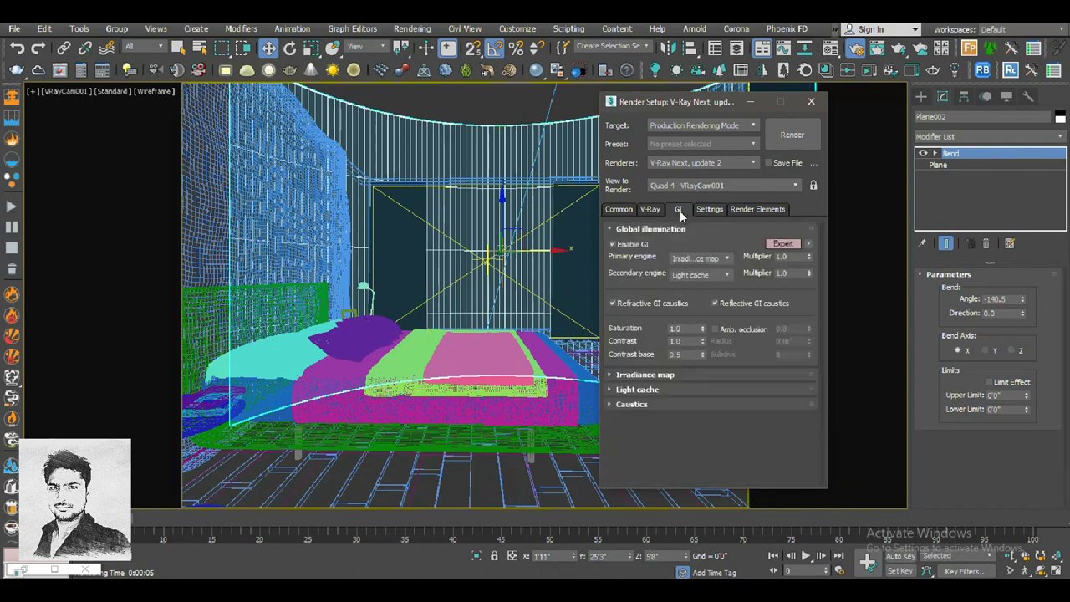
{"action": "left_click", "coordinate": [655, 376]}
{"action": "scroll", "coordinate": [732, 321], "scroll_direction": "down", "scroll_amount": 3}
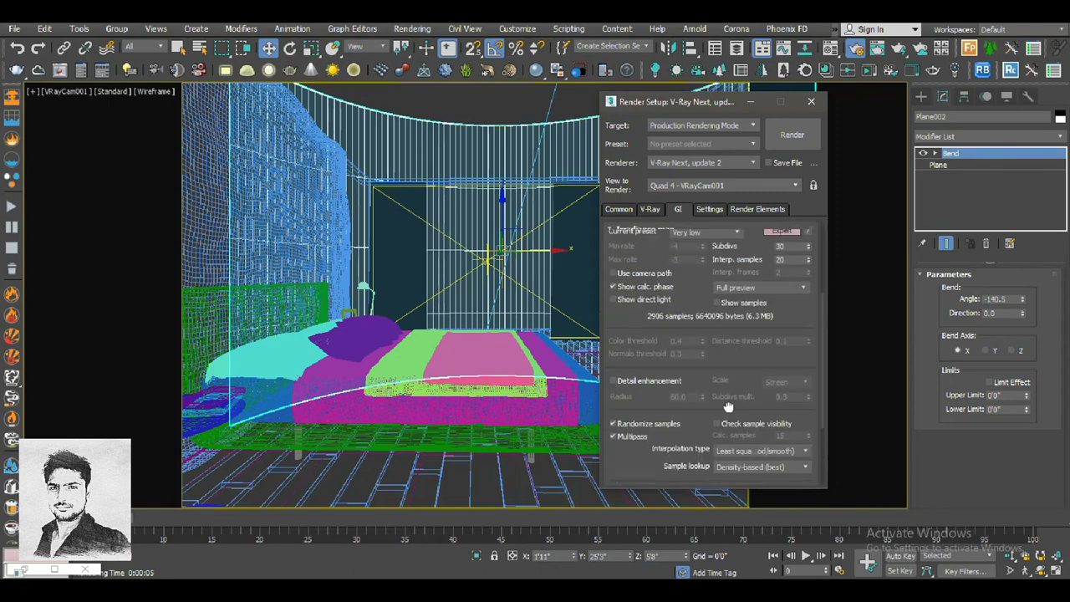
{"action": "scroll", "coordinate": [733, 321], "scroll_direction": "down", "scroll_amount": 3}
{"action": "left_click", "coordinate": [622, 210]}
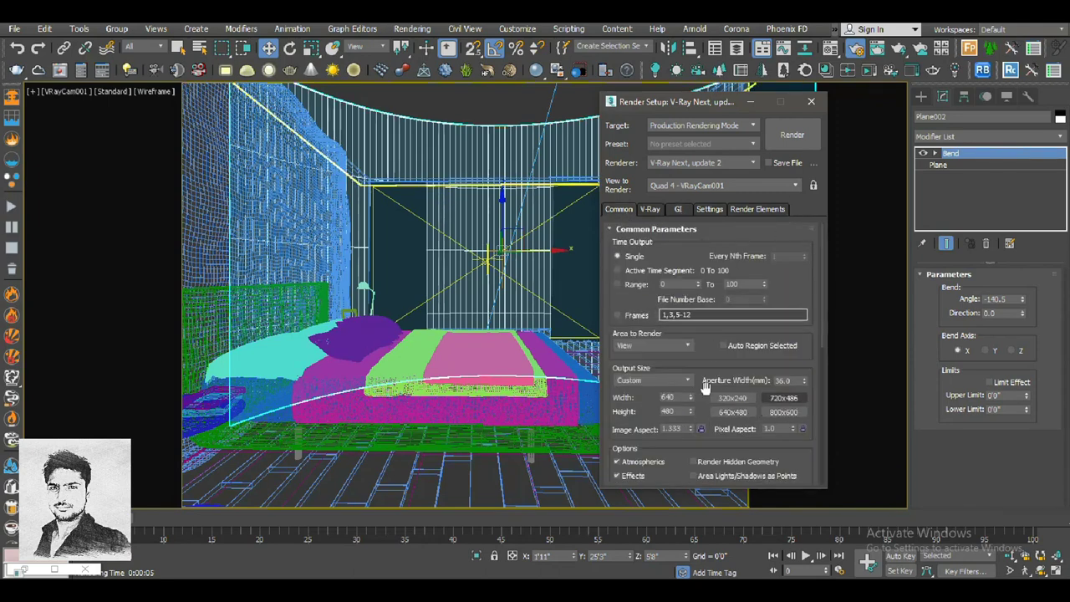
{"action": "left_click", "coordinate": [684, 382]}
{"action": "left_click", "coordinate": [678, 486]}
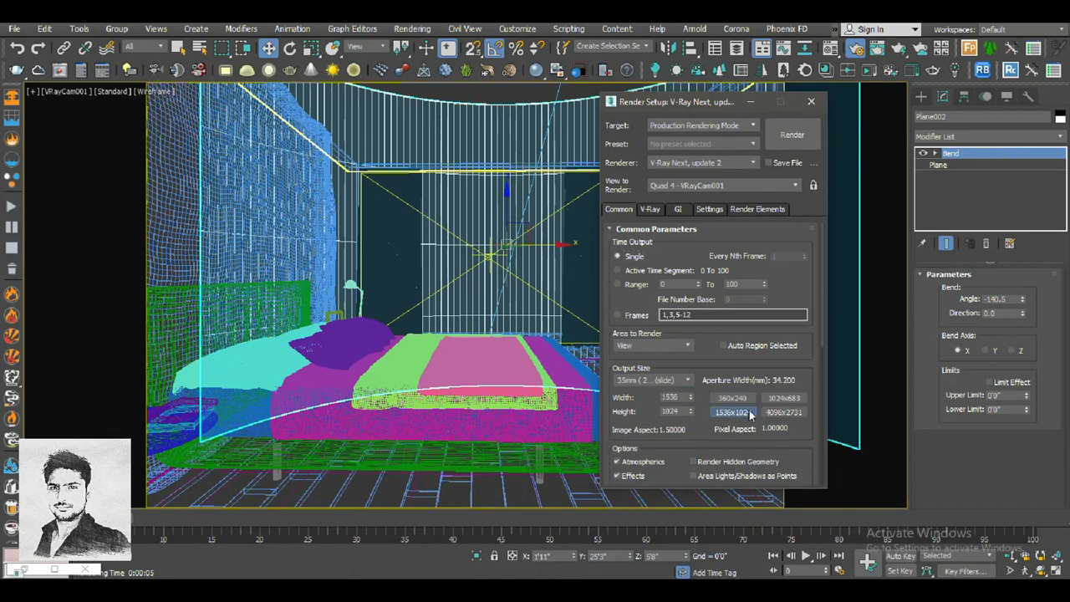
{"action": "left_click", "coordinate": [791, 134]}
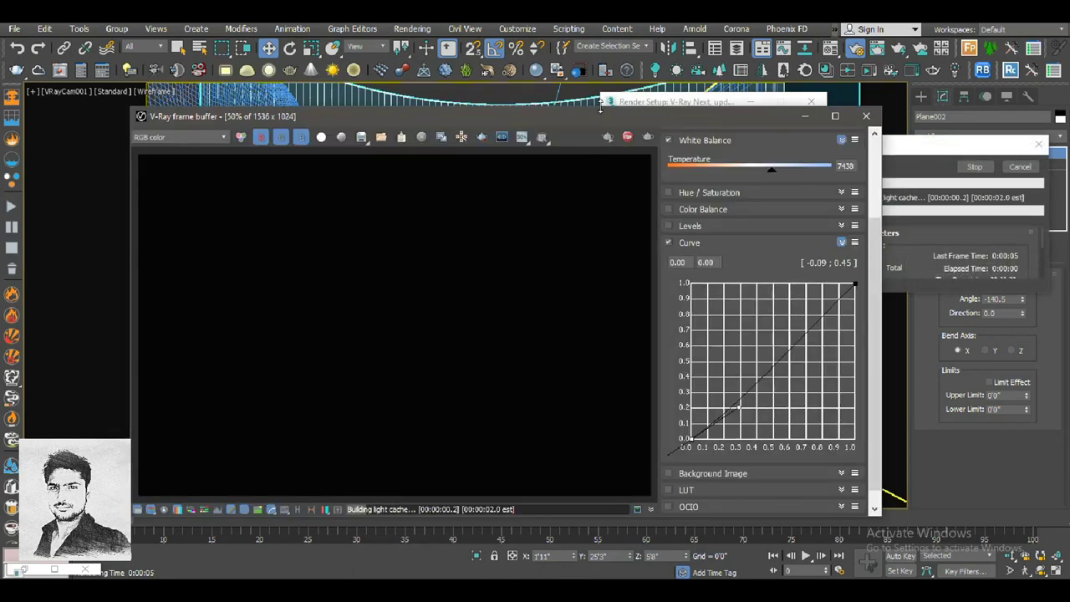
- Inspect the in-progress render, zooming and panning around the bed, pillows and stone walls
{"action": "left_click_drag", "start_coordinate": [600, 109], "coordinate": [529, 46]}
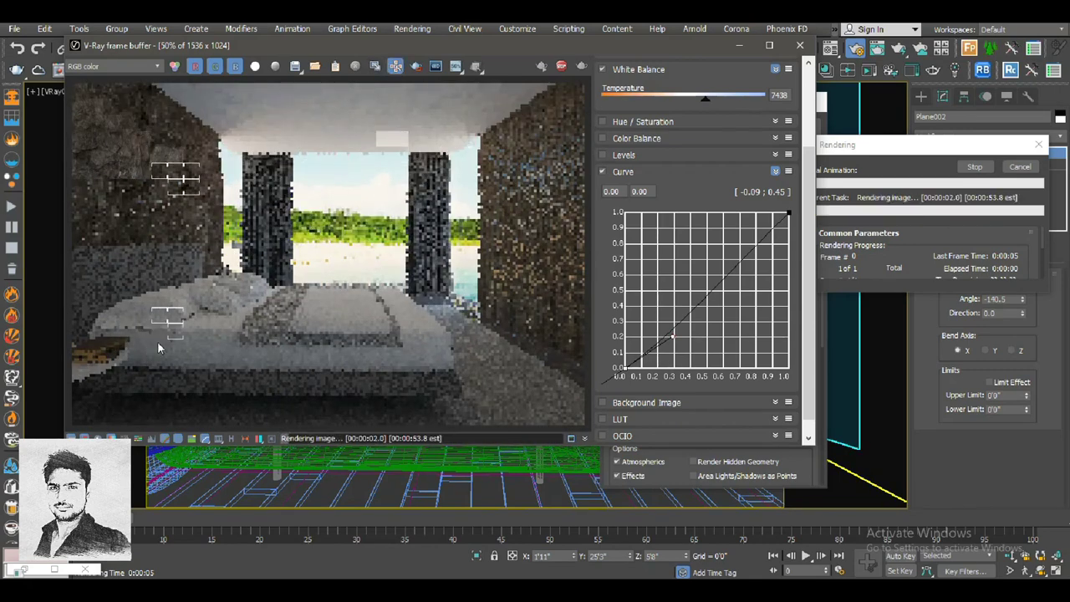
{"action": "scroll", "coordinate": [157, 341], "scroll_direction": "up", "scroll_amount": 3}
{"action": "middle_click_drag", "start_coordinate": [173, 329], "coordinate": [272, 259]}
{"action": "scroll", "coordinate": [200, 290], "scroll_direction": "down", "scroll_amount": 2}
{"action": "scroll", "coordinate": [243, 307], "scroll_direction": "up", "scroll_amount": 1}
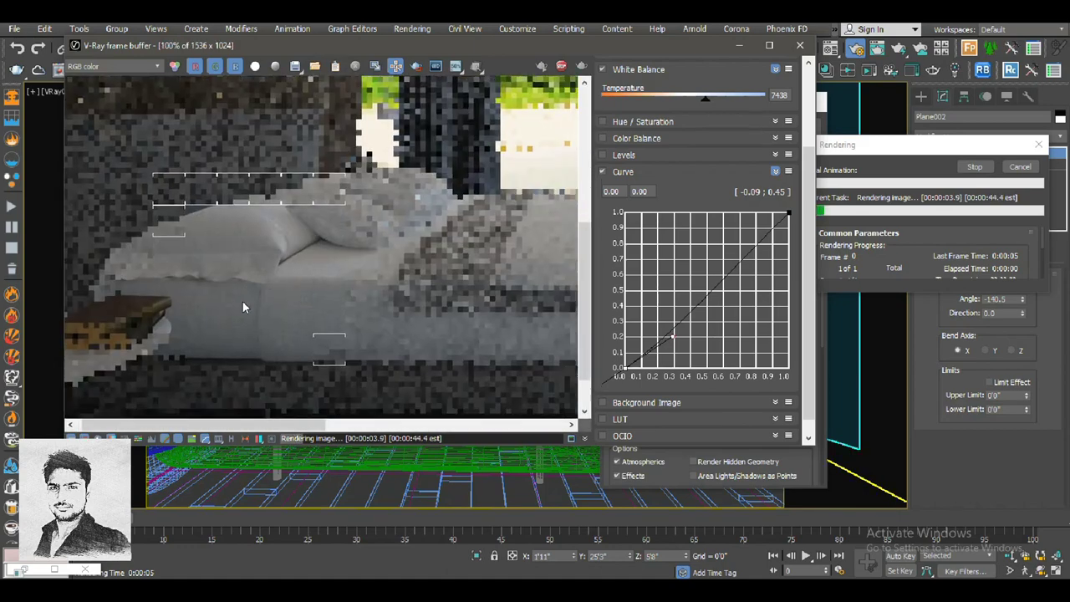
{"action": "scroll", "coordinate": [267, 296], "scroll_direction": "up", "scroll_amount": 1}
{"action": "scroll", "coordinate": [271, 290], "scroll_direction": "down", "scroll_amount": 1}
{"action": "middle_click_drag", "start_coordinate": [148, 329], "coordinate": [208, 286]}
{"action": "scroll", "coordinate": [167, 306], "scroll_direction": "down", "scroll_amount": 1}
{"action": "scroll", "coordinate": [123, 247], "scroll_direction": "up", "scroll_amount": 1}
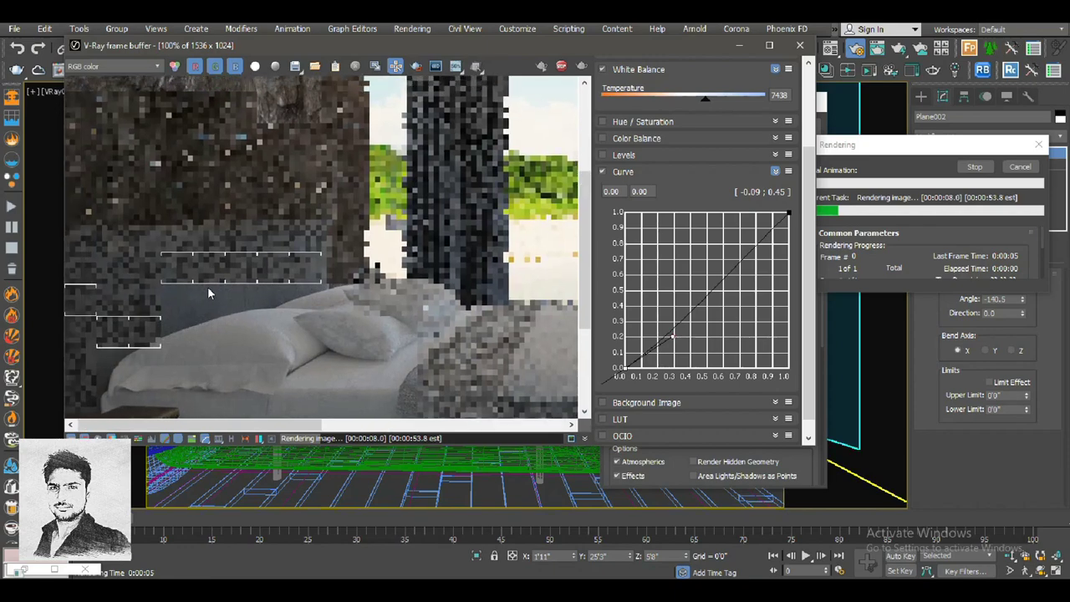
{"action": "scroll", "coordinate": [183, 205], "scroll_direction": "up", "scroll_amount": 1}
{"action": "scroll", "coordinate": [250, 257], "scroll_direction": "up", "scroll_amount": 1}
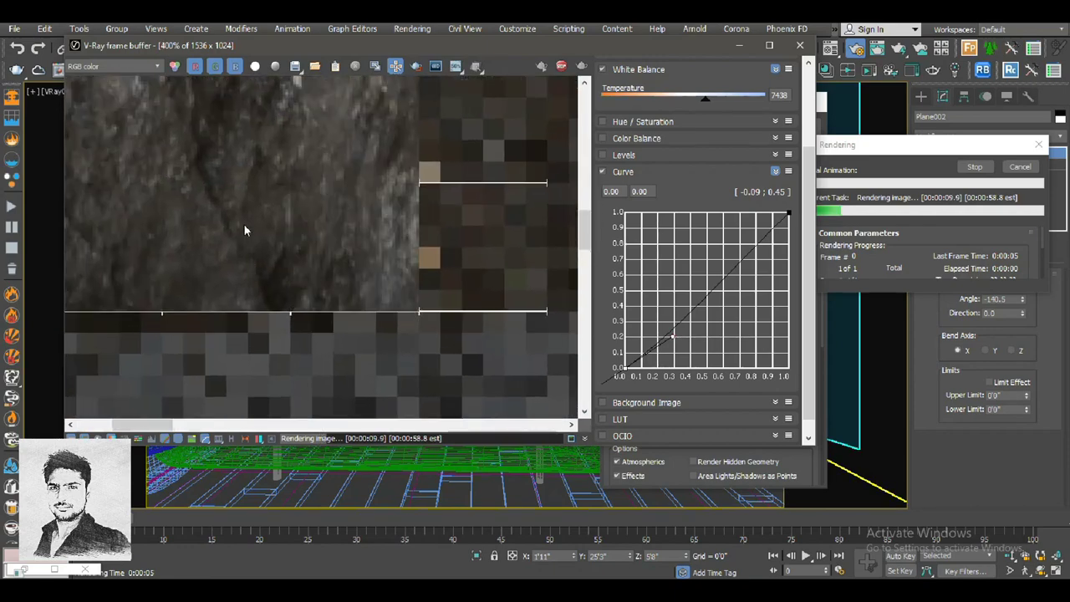
{"action": "scroll", "coordinate": [244, 223], "scroll_direction": "down", "scroll_amount": 2}
{"action": "scroll", "coordinate": [212, 224], "scroll_direction": "down", "scroll_amount": 1}
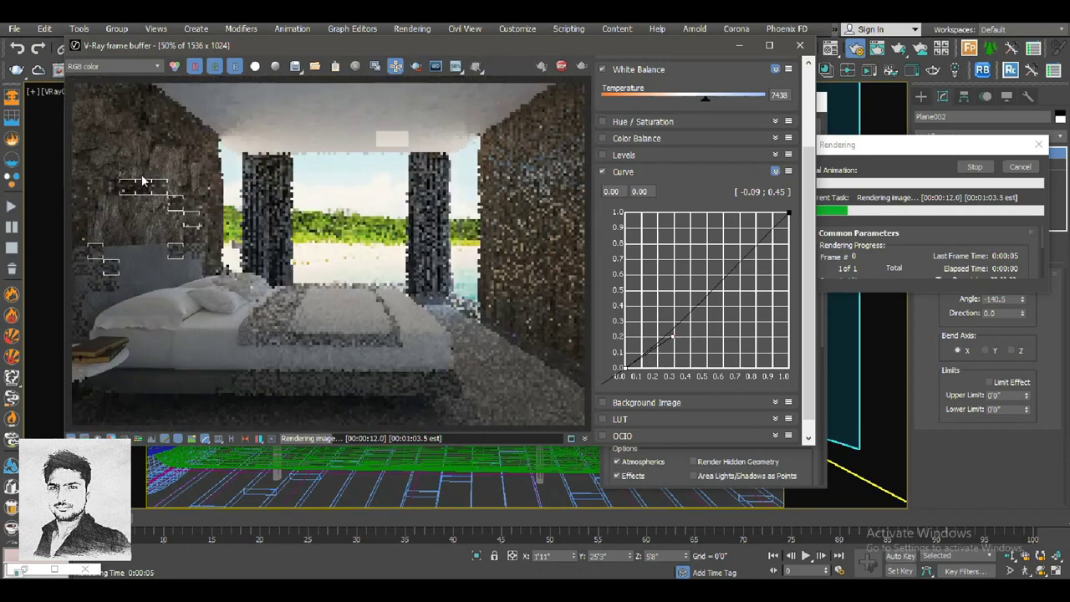
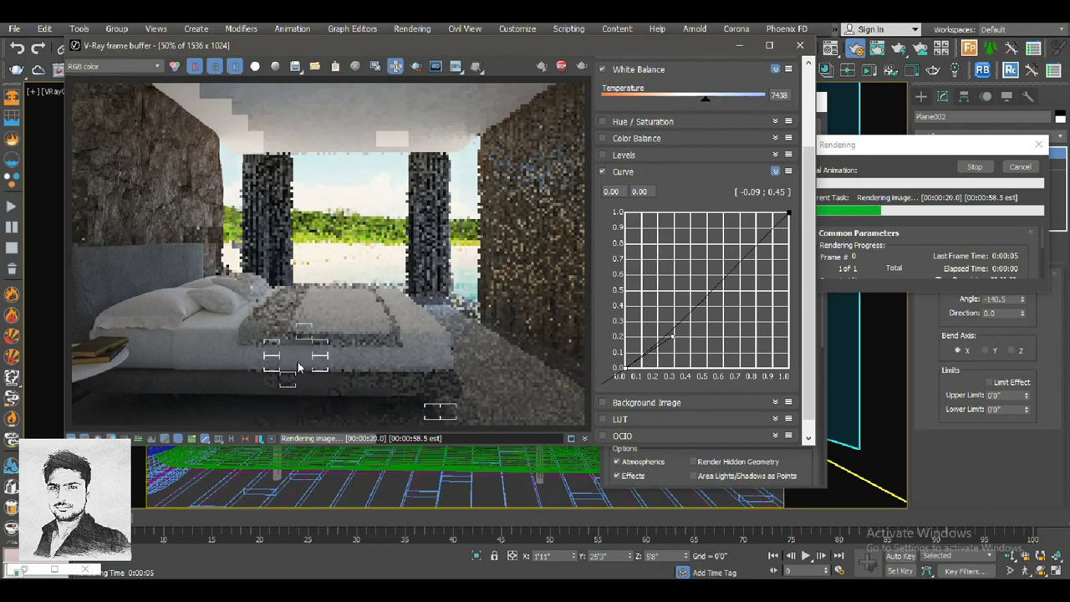
- Zoom in and out of the V-Ray Frame Buffer to check the bed, stone walls and curtains as the progressive render resolves
{"action": "scroll", "coordinate": [347, 394], "scroll_direction": "up", "scroll_amount": 1}
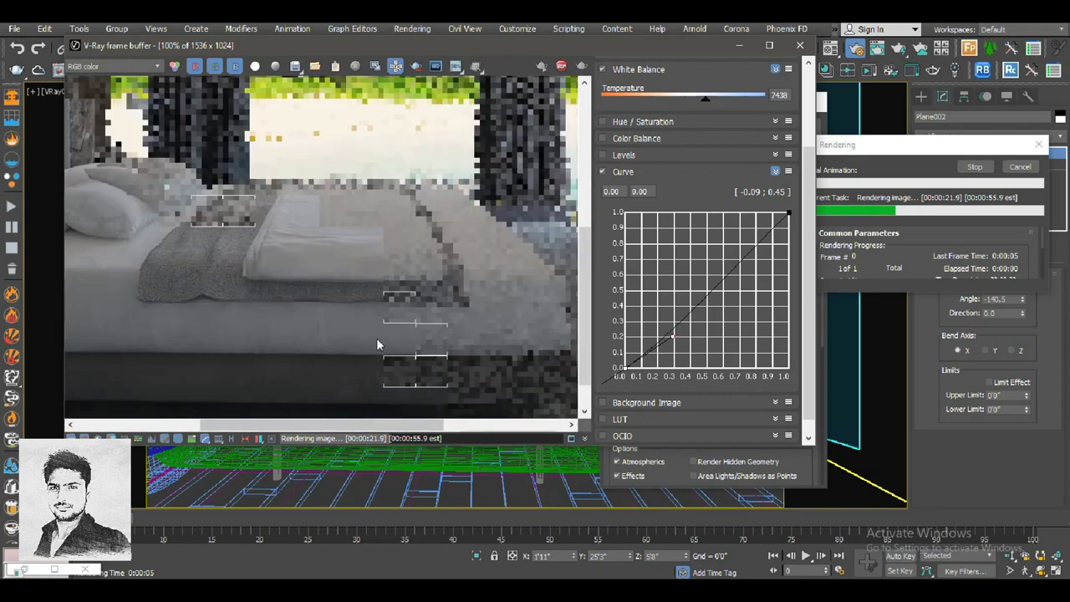
{"action": "scroll", "coordinate": [375, 341], "scroll_direction": "down", "scroll_amount": 2}
{"action": "scroll", "coordinate": [291, 259], "scroll_direction": "up", "scroll_amount": 1}
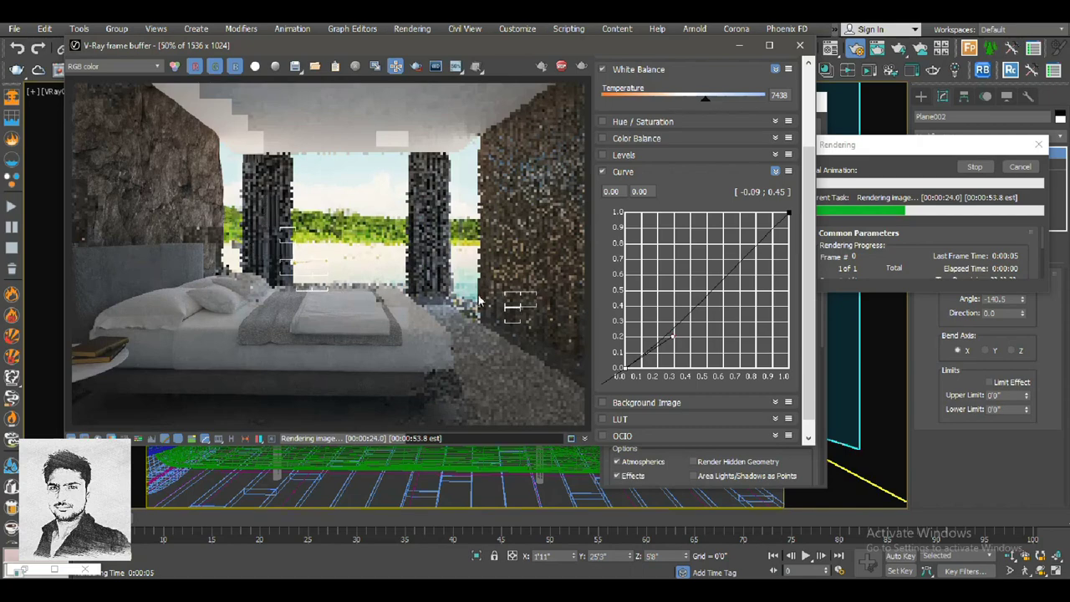
{"action": "scroll", "coordinate": [449, 301], "scroll_direction": "up", "scroll_amount": 1}
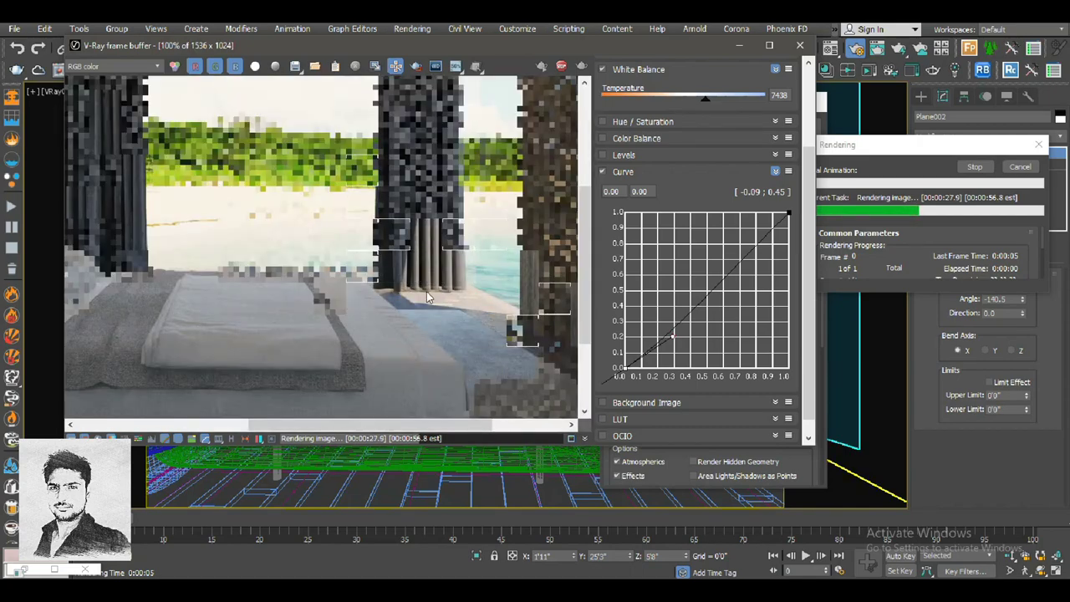
{"action": "scroll", "coordinate": [434, 253], "scroll_direction": "down", "scroll_amount": 1}
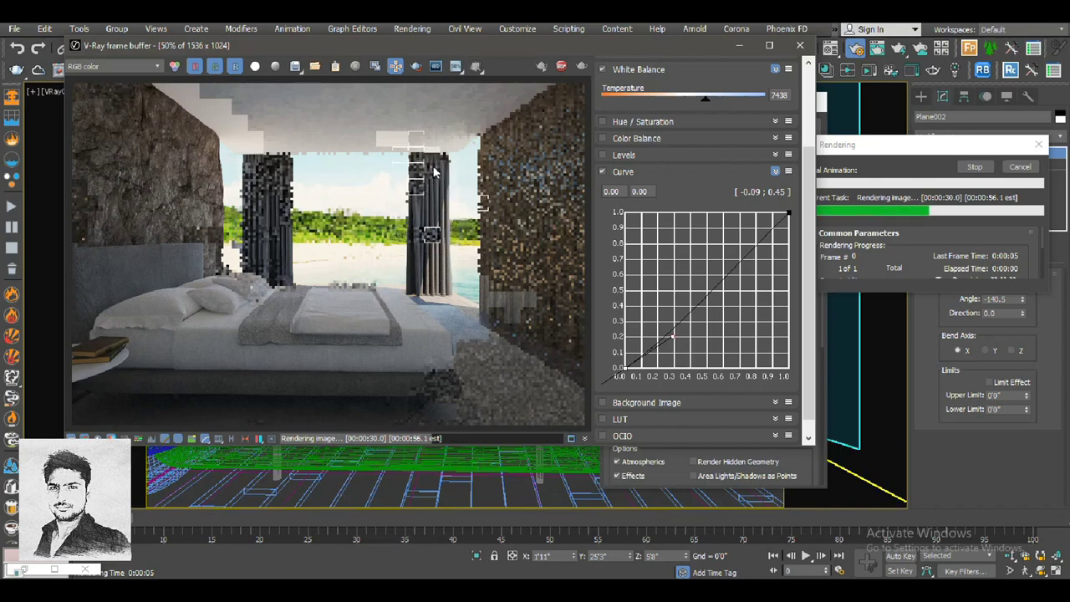
{"action": "scroll", "coordinate": [434, 171], "scroll_direction": "up", "scroll_amount": 1}
{"action": "scroll", "coordinate": [444, 207], "scroll_direction": "down", "scroll_amount": 1}
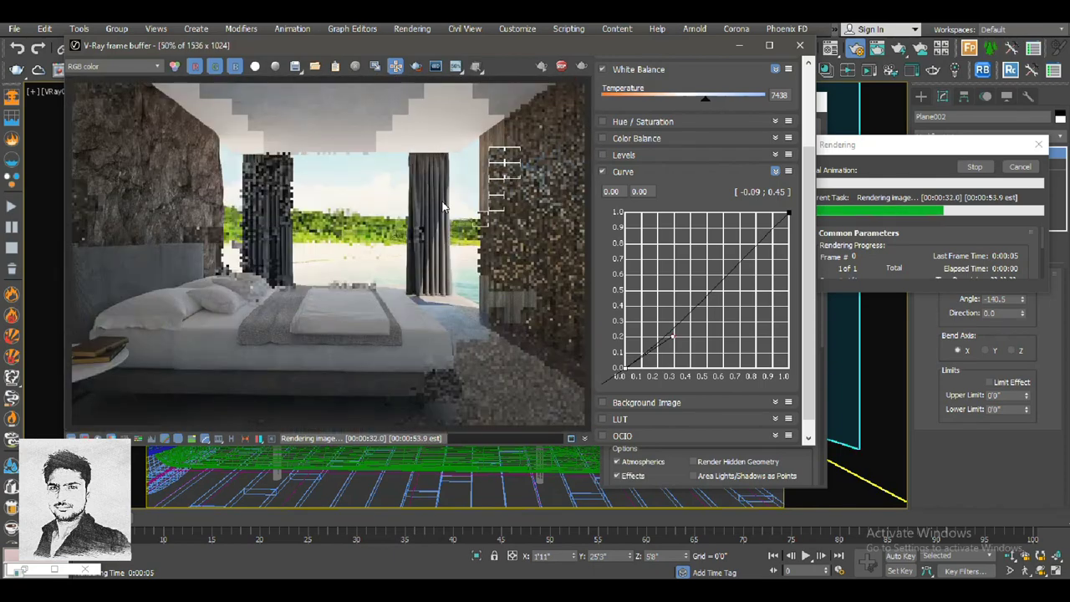
- Close the render windows and isolate wall panel Rectangle004 together with the rock
{"action": "left_click", "coordinate": [799, 45]}
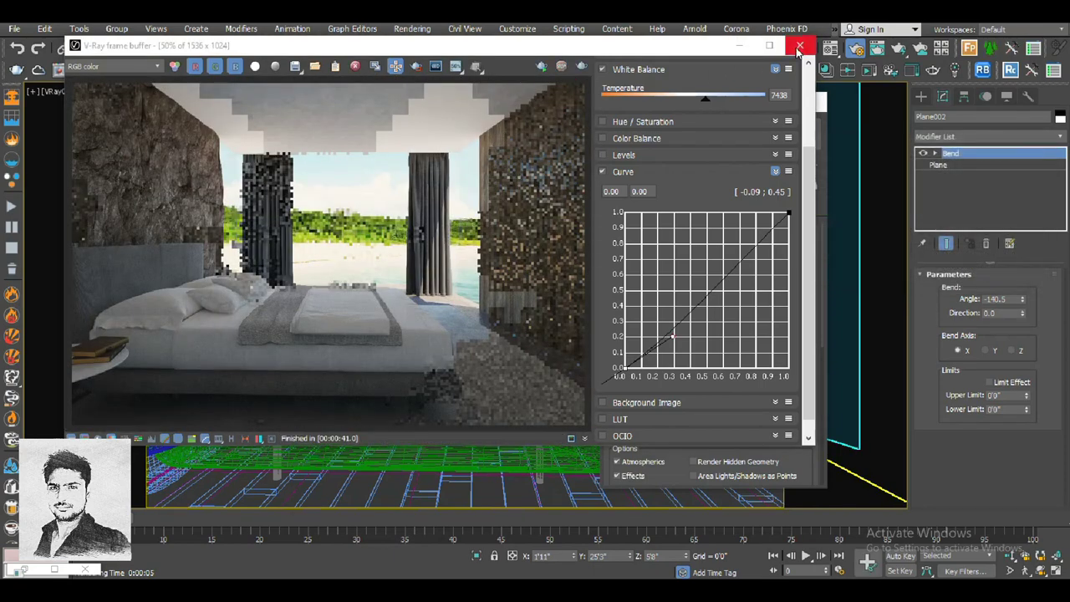
{"action": "key", "text": "F10"}
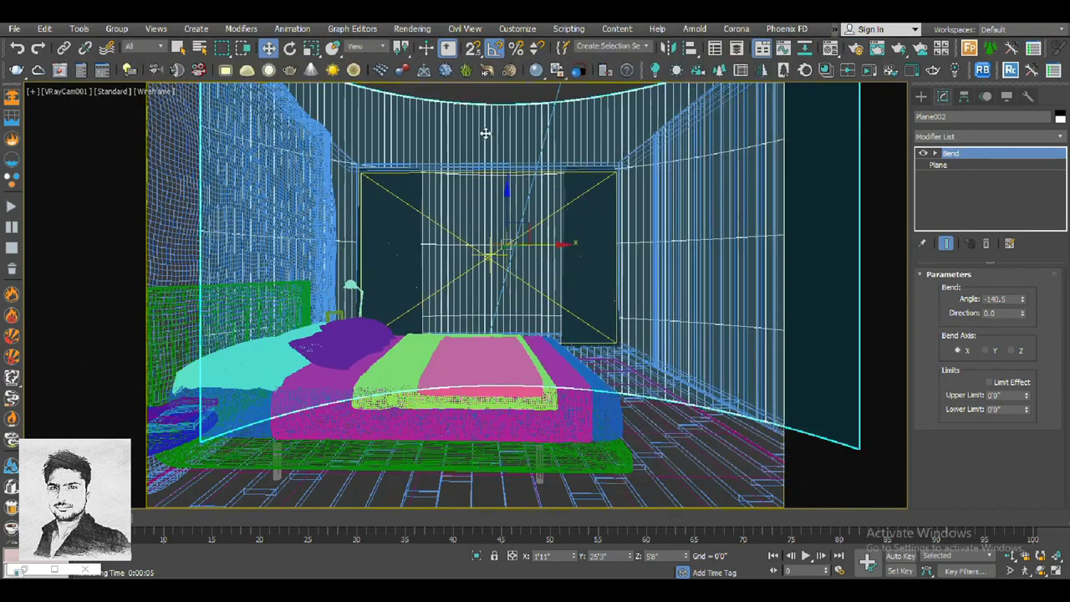
{"action": "key", "text": "F3"}
{"action": "left_click", "coordinate": [287, 150]}
{"action": "left_click", "coordinate": [288, 151], "text": "ctrl"}
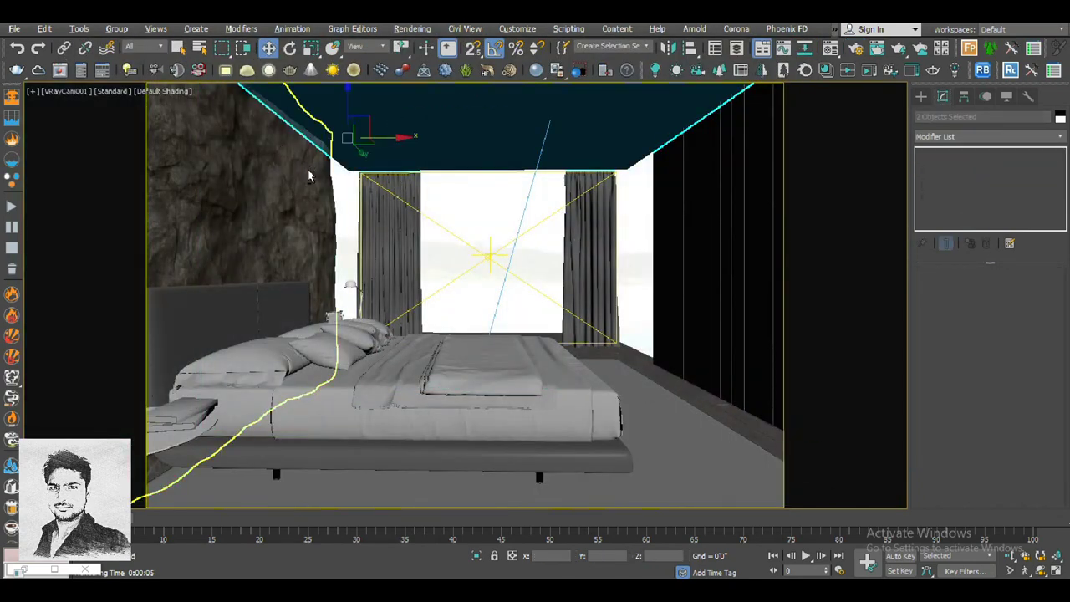
{"action": "key", "text": "alt+q"}
- In Top wireframe view, inspect Rectangle004's spline segments, then return to its Extrude modifier
{"action": "key", "text": "t"}
{"action": "key", "text": "F3"}
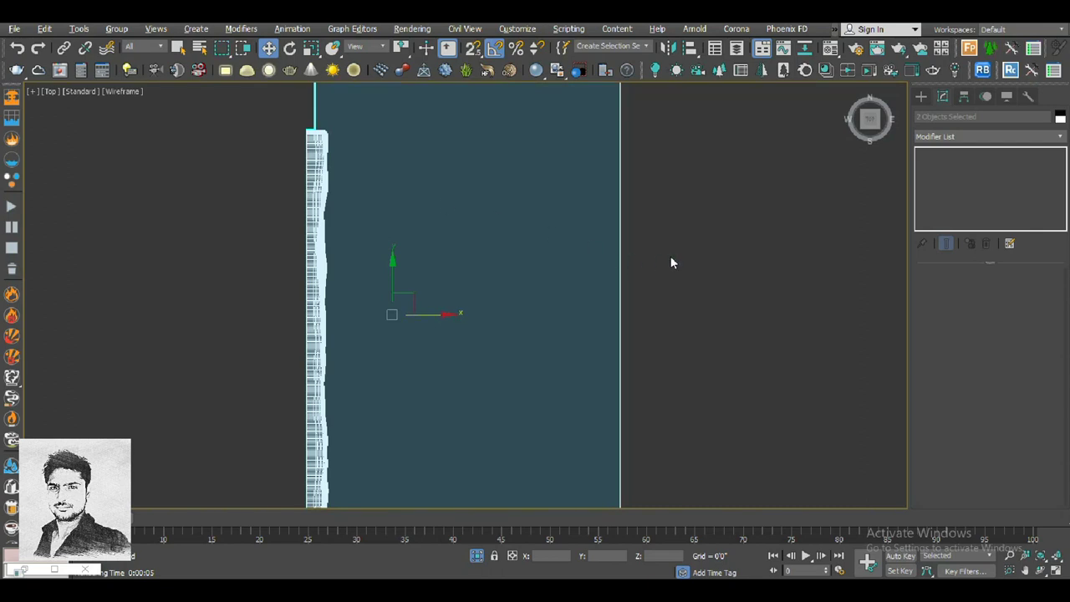
{"action": "key", "text": "ctrl+z"}
{"action": "left_click", "coordinate": [951, 188]}
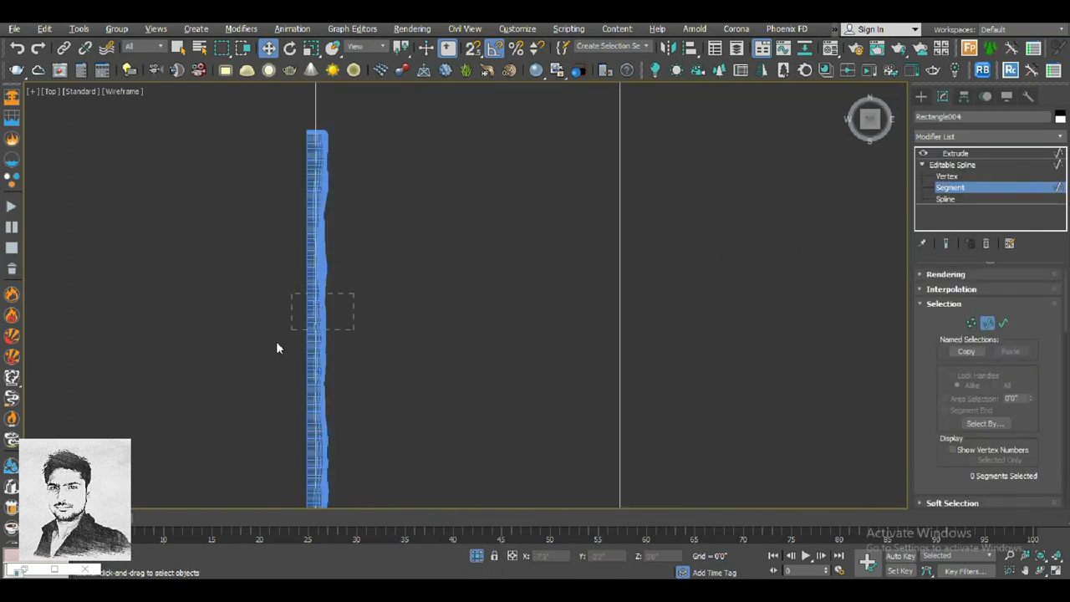
{"action": "left_click_drag", "start_coordinate": [354, 292], "coordinate": [278, 348]}
{"action": "scroll", "coordinate": [323, 351], "scroll_direction": "up", "scroll_amount": 3}
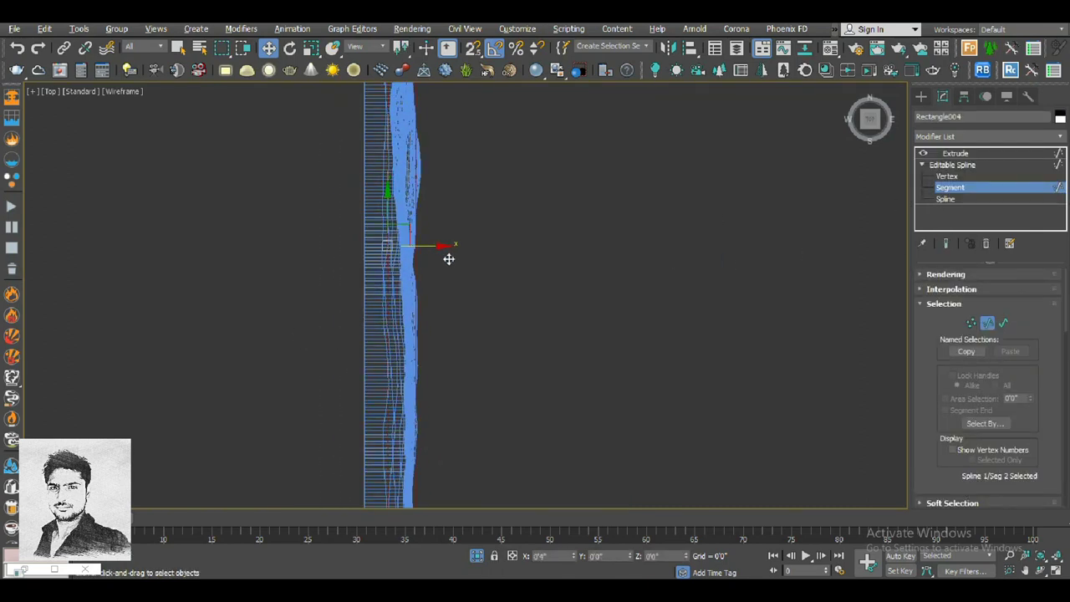
{"action": "left_click", "coordinate": [952, 165]}
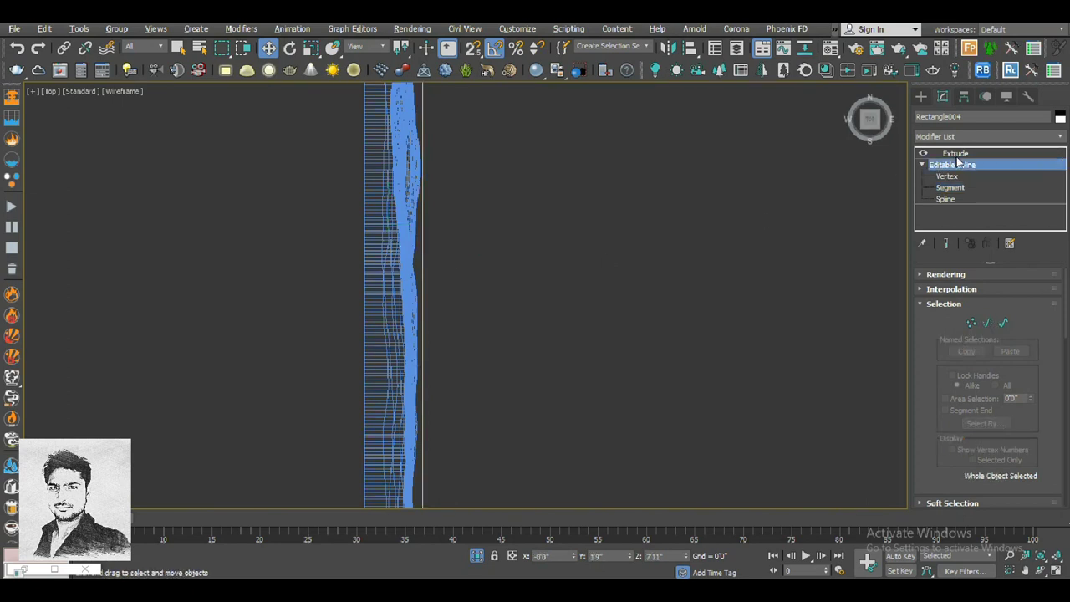
{"action": "left_click", "coordinate": [955, 153]}
- Exit isolation to show the full floor plan and deselect the wall panel
{"action": "middle_click_drag", "start_coordinate": [452, 265], "coordinate": [608, 215]}
{"action": "scroll", "coordinate": [834, 240], "scroll_direction": "down", "scroll_amount": 2}
{"action": "middle_click_drag", "start_coordinate": [640, 340], "coordinate": [622, 369]}
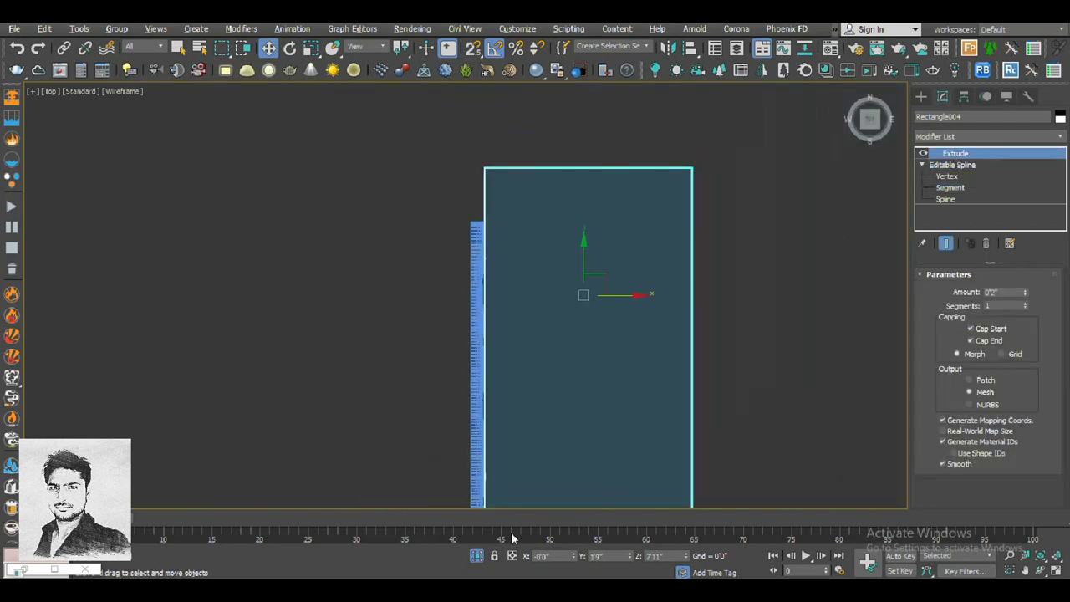
{"action": "left_click", "coordinate": [477, 556]}
{"action": "left_click", "coordinate": [819, 289]}
- Draw a VRayLight plane light beside the rock wall in the Top view
{"action": "left_click", "coordinate": [921, 96]}
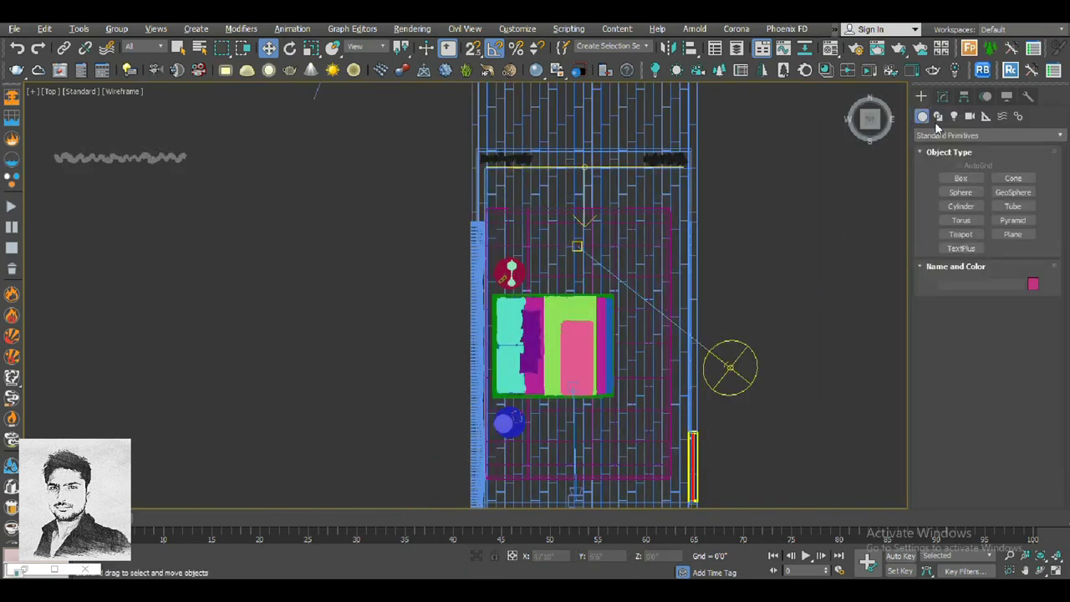
{"action": "left_click", "coordinate": [954, 116]}
{"action": "left_click", "coordinate": [966, 135]}
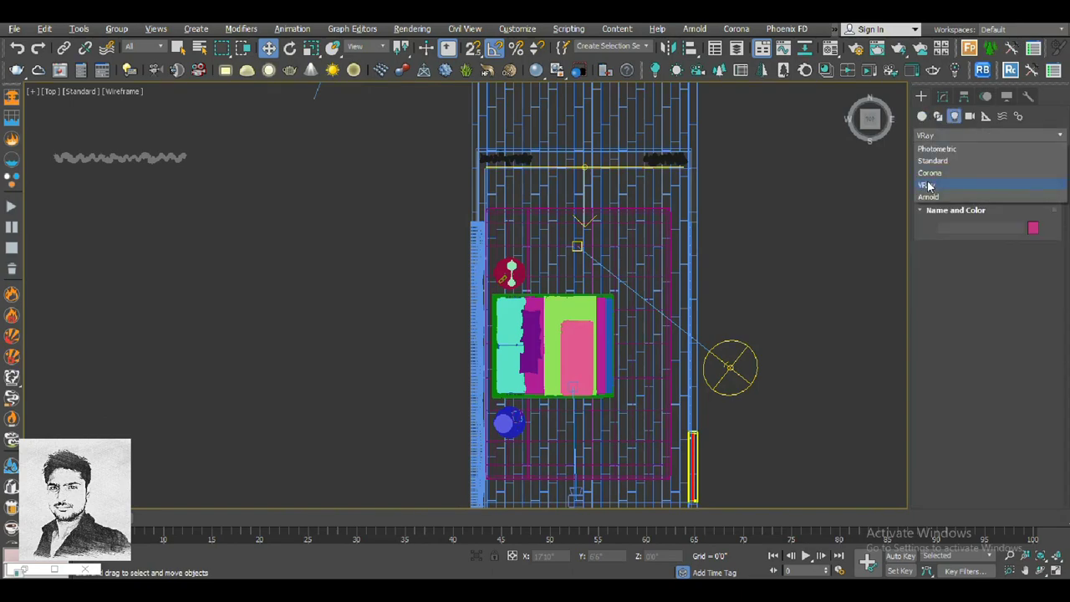
{"action": "left_click", "coordinate": [955, 181]}
{"action": "left_click", "coordinate": [955, 180]}
{"action": "scroll", "coordinate": [471, 362], "scroll_direction": "up", "scroll_amount": 3}
{"action": "scroll", "coordinate": [502, 360], "scroll_direction": "up", "scroll_amount": 3}
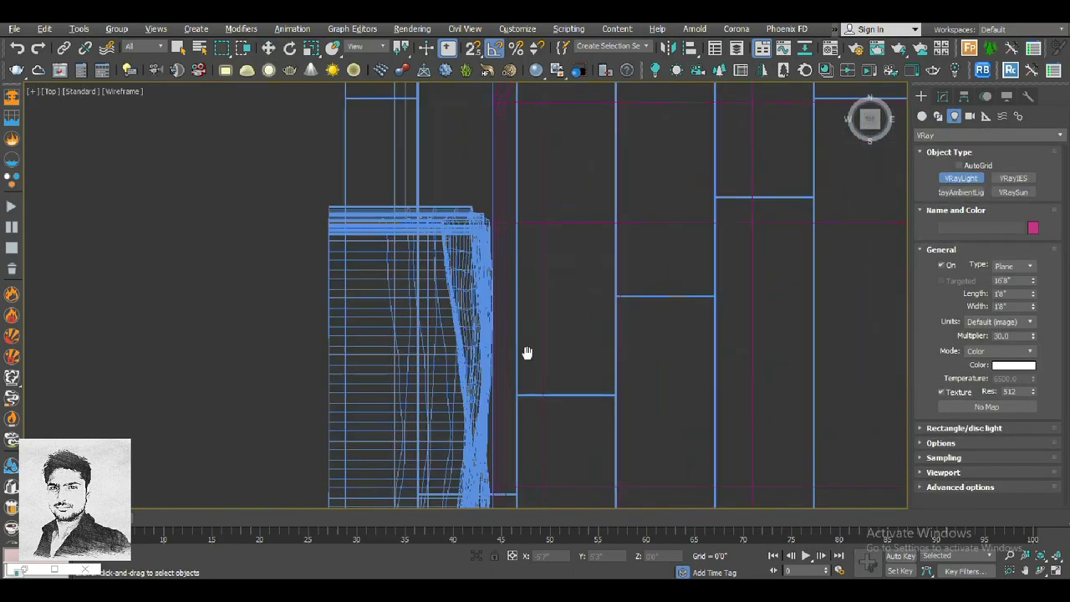
{"action": "scroll", "coordinate": [526, 353], "scroll_direction": "up", "scroll_amount": 2}
{"action": "scroll", "coordinate": [570, 284], "scroll_direction": "down", "scroll_amount": 3}
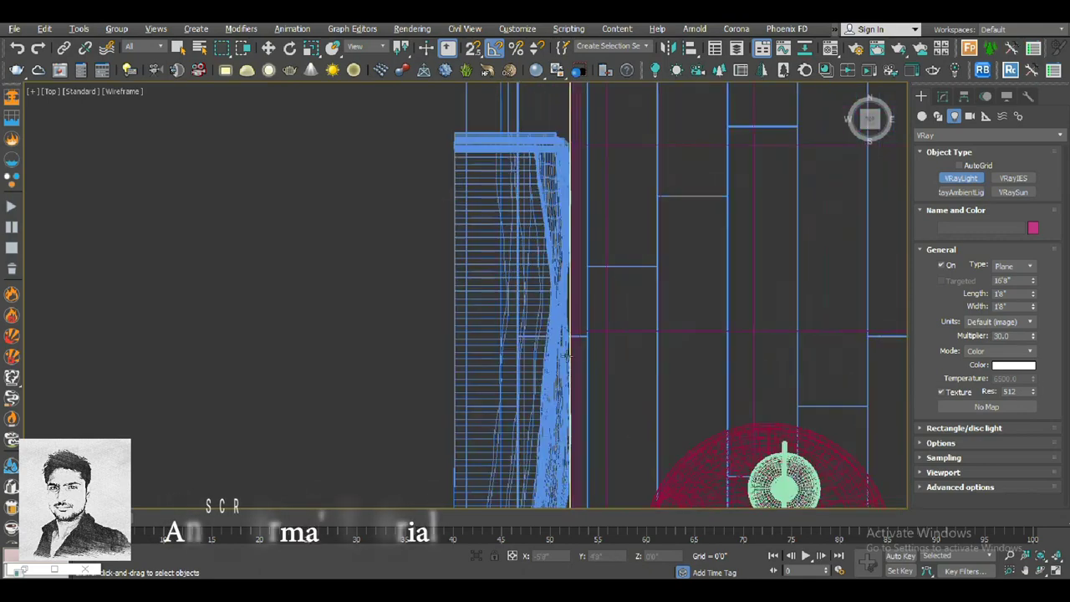
{"action": "middle_click_drag", "start_coordinate": [575, 363], "coordinate": [598, 229]}
{"action": "left_click_drag", "start_coordinate": [594, 159], "coordinate": [618, 379]}
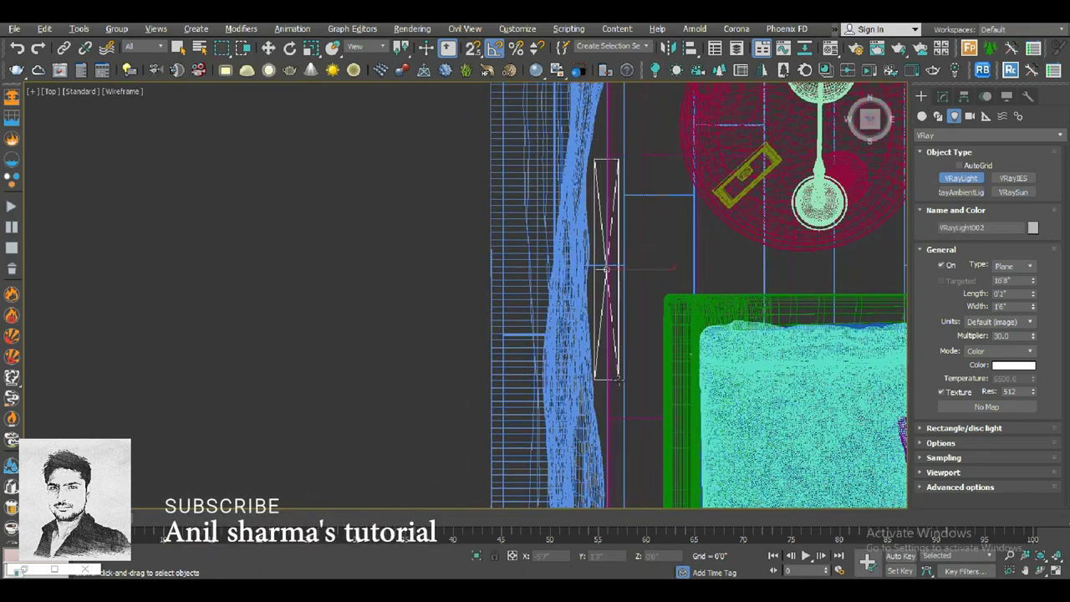
- Raise VRayLight002 to the top of the curtain in the Front view
{"action": "key", "text": "w"}
{"action": "scroll", "coordinate": [623, 266], "scroll_direction": "up", "scroll_amount": 2}
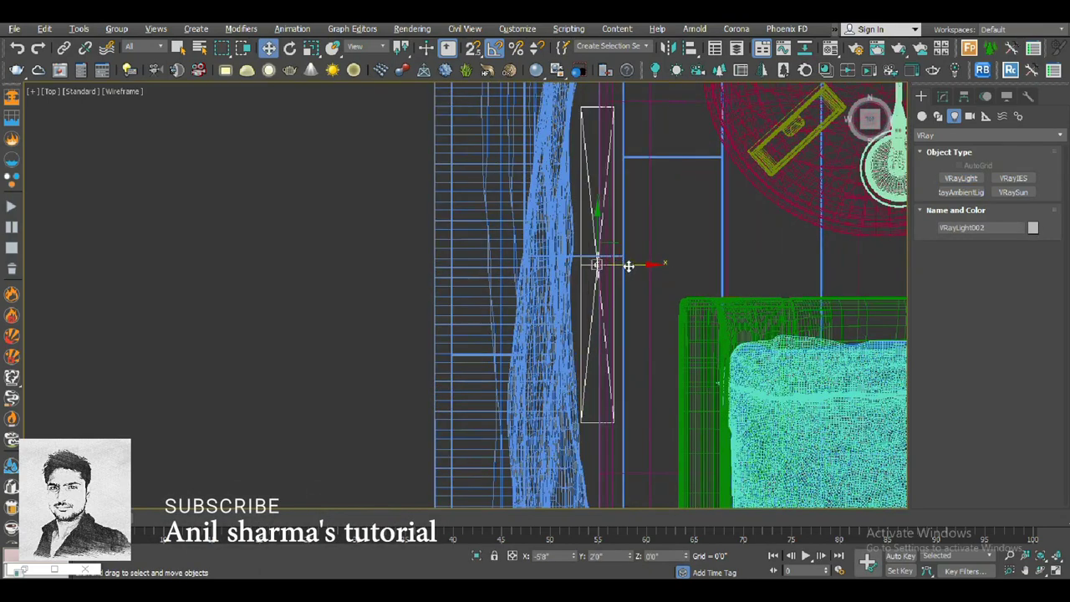
{"action": "key", "text": "f"}
{"action": "scroll", "coordinate": [625, 265], "scroll_direction": "down", "scroll_amount": 3}
{"action": "scroll", "coordinate": [576, 335], "scroll_direction": "down", "scroll_amount": 3}
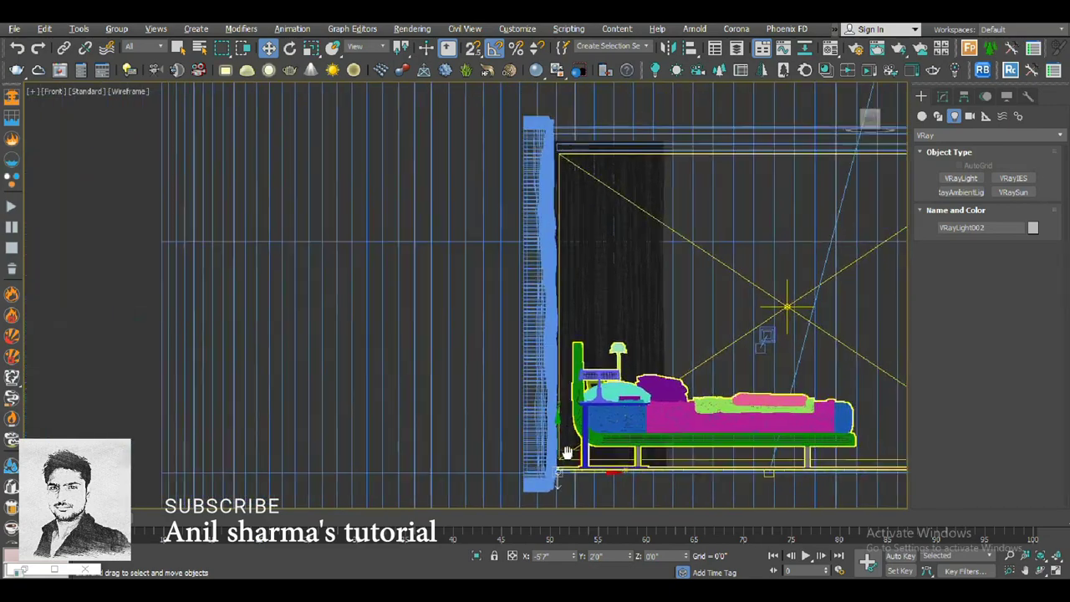
{"action": "scroll", "coordinate": [560, 448], "scroll_direction": "down", "scroll_amount": 2}
{"action": "scroll", "coordinate": [559, 327], "scroll_direction": "up", "scroll_amount": 3}
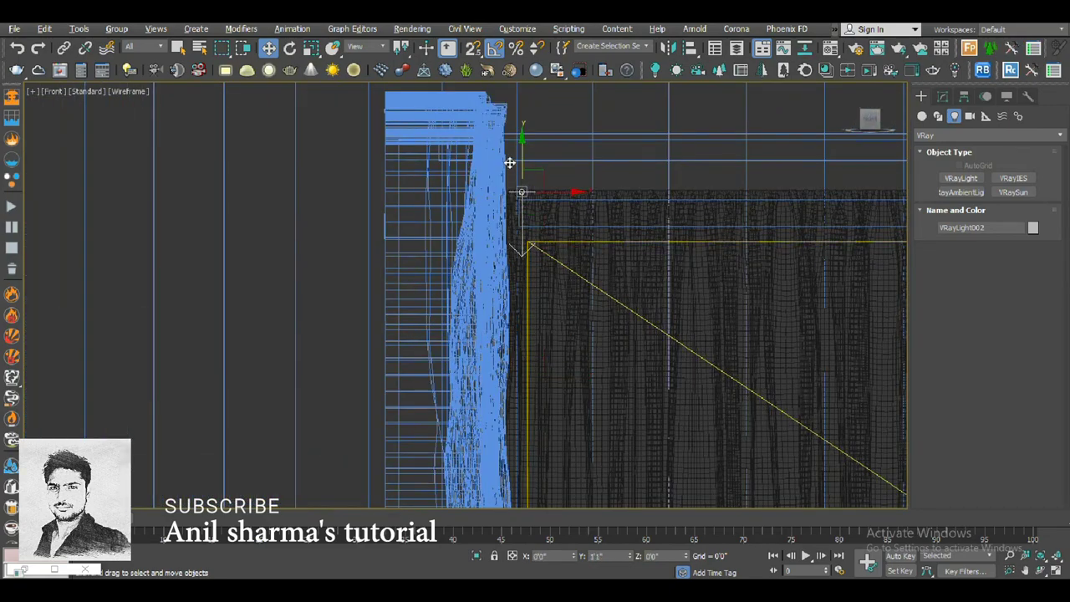
{"action": "scroll", "coordinate": [522, 180], "scroll_direction": "up", "scroll_amount": 2}
{"action": "scroll", "coordinate": [535, 190], "scroll_direction": "up", "scroll_amount": 2}
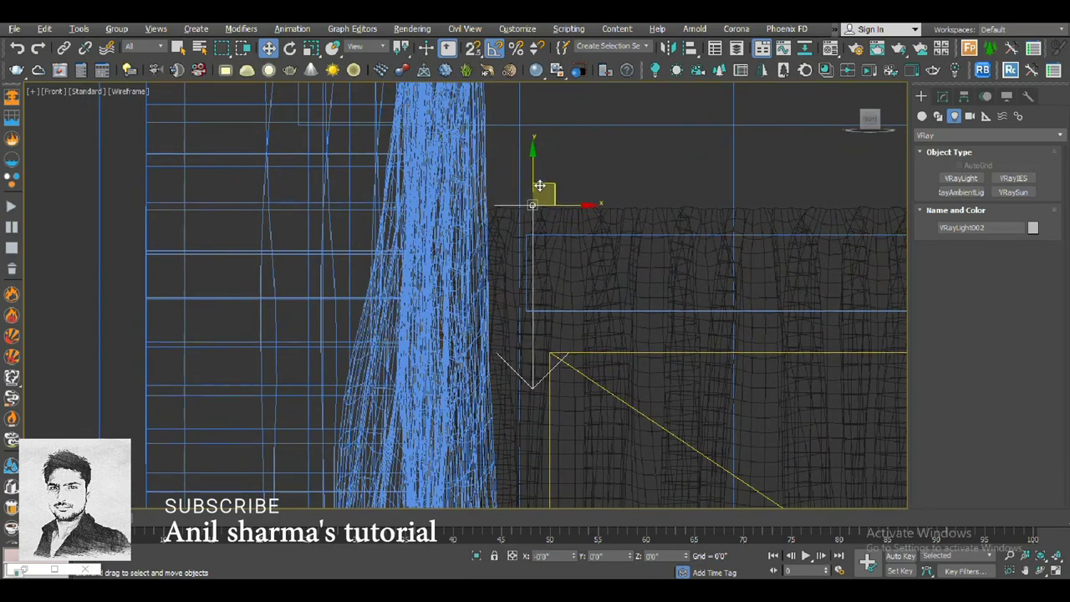
{"action": "left_click_drag", "start_coordinate": [539, 184], "coordinate": [535, 178]}
{"action": "scroll", "coordinate": [536, 189], "scroll_direction": "down", "scroll_amount": 2}
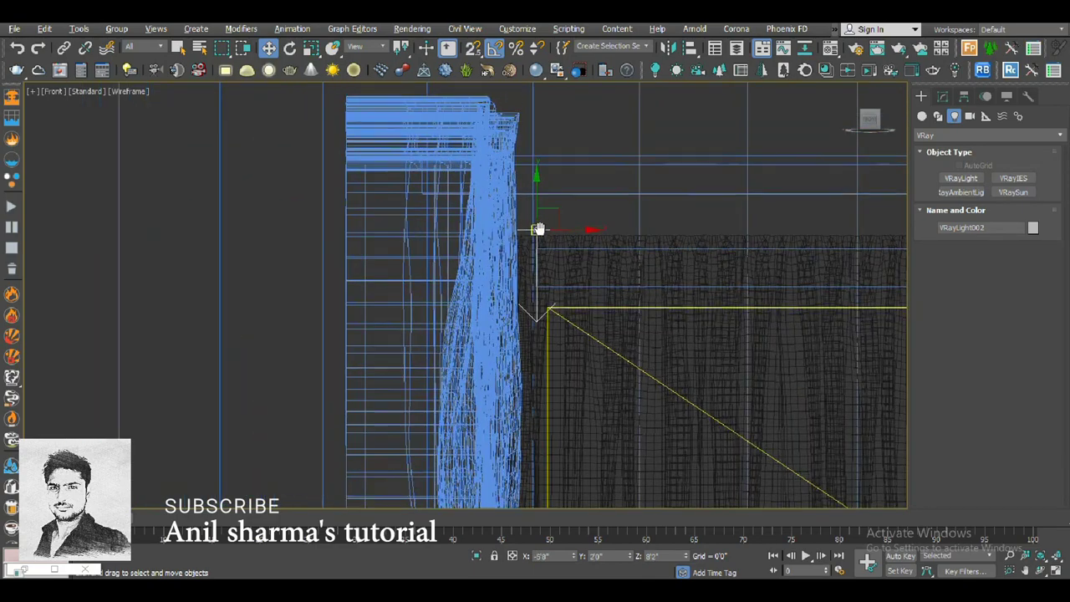
{"action": "scroll", "coordinate": [540, 224], "scroll_direction": "down", "scroll_amount": 1}
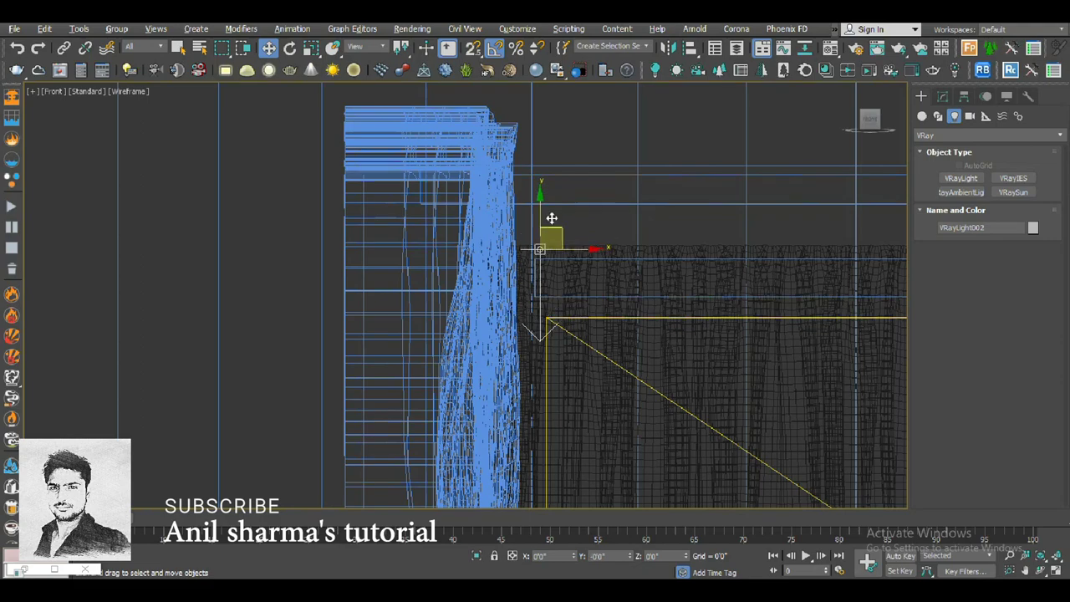
{"action": "scroll", "coordinate": [535, 219], "scroll_direction": "down", "scroll_amount": 2}
{"action": "scroll", "coordinate": [522, 220], "scroll_direction": "down", "scroll_amount": 2}
- Unhide all objects and nudge the light slightly up and left
{"action": "right_click", "coordinate": [517, 220]}
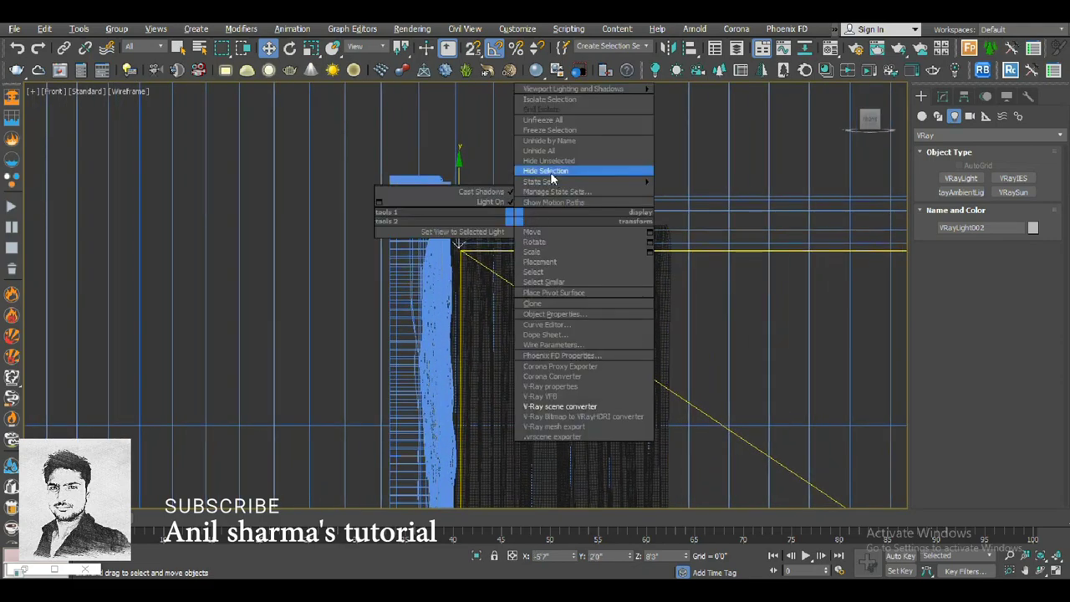
{"action": "left_click", "coordinate": [516, 151]}
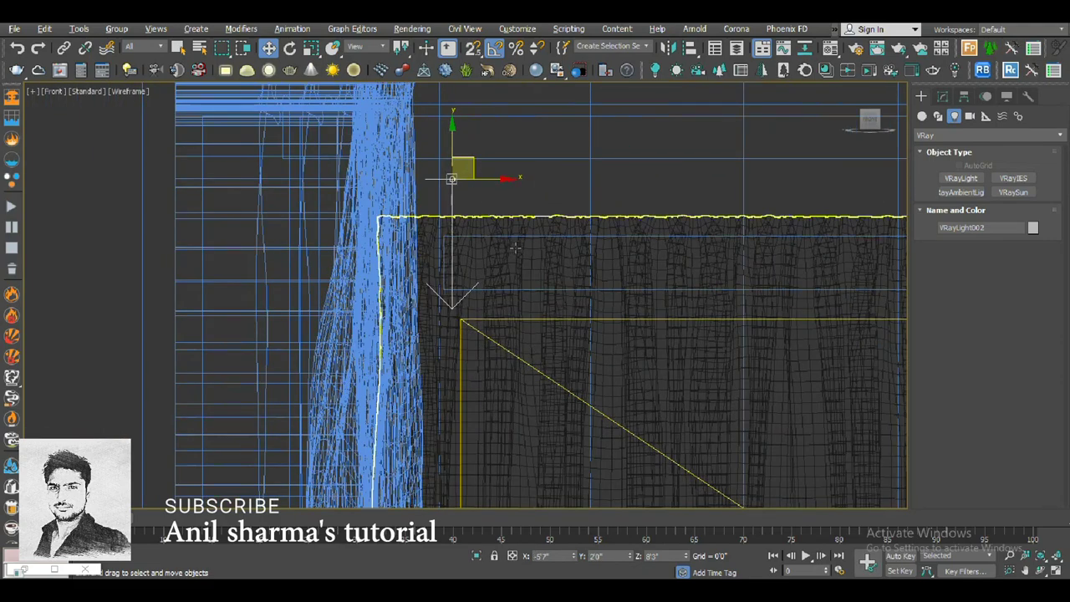
{"action": "left_click_drag", "start_coordinate": [468, 169], "coordinate": [465, 152]}
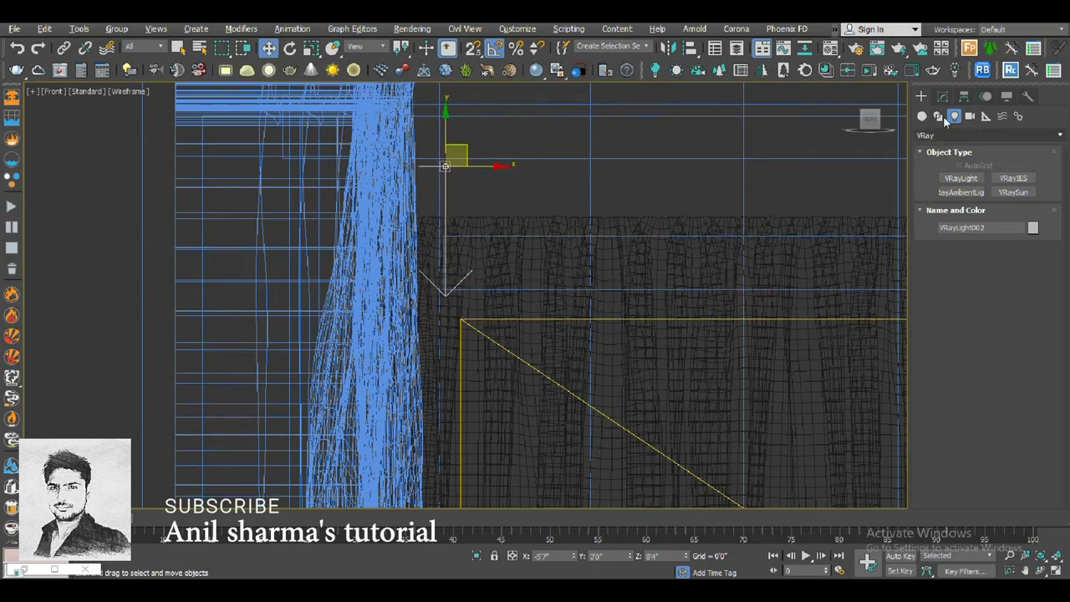
- In the Top view, set VRayLight002's Width to 17'9" in the Modify panel
{"action": "key", "text": "t"}
{"action": "scroll", "coordinate": [519, 292], "scroll_direction": "down", "scroll_amount": 5}
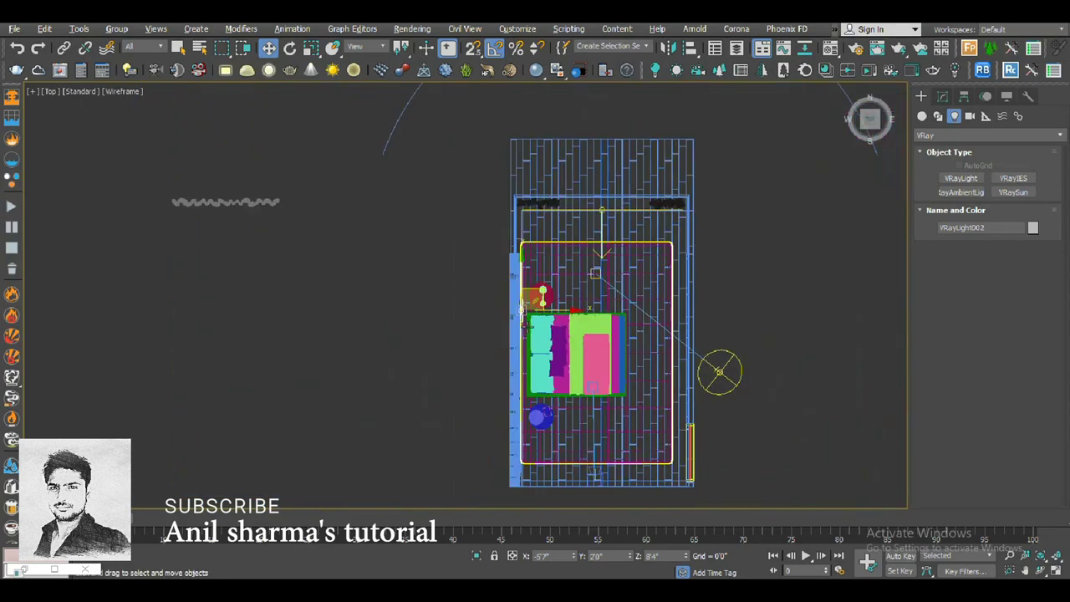
{"action": "scroll", "coordinate": [528, 250], "scroll_direction": "up", "scroll_amount": 1}
{"action": "scroll", "coordinate": [528, 244], "scroll_direction": "up", "scroll_amount": 2}
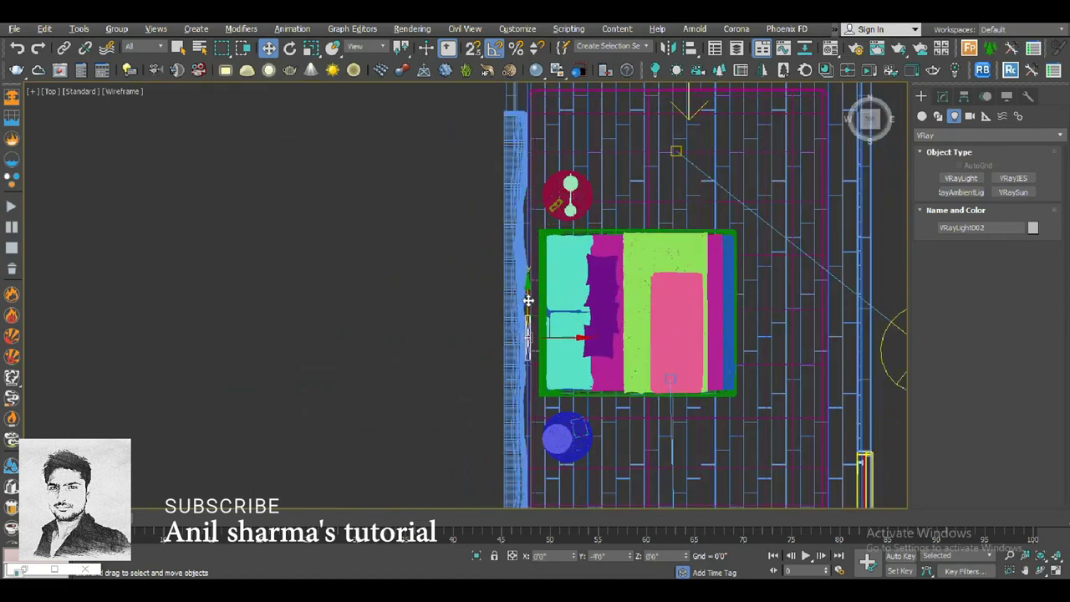
{"action": "left_click", "coordinate": [942, 96]}
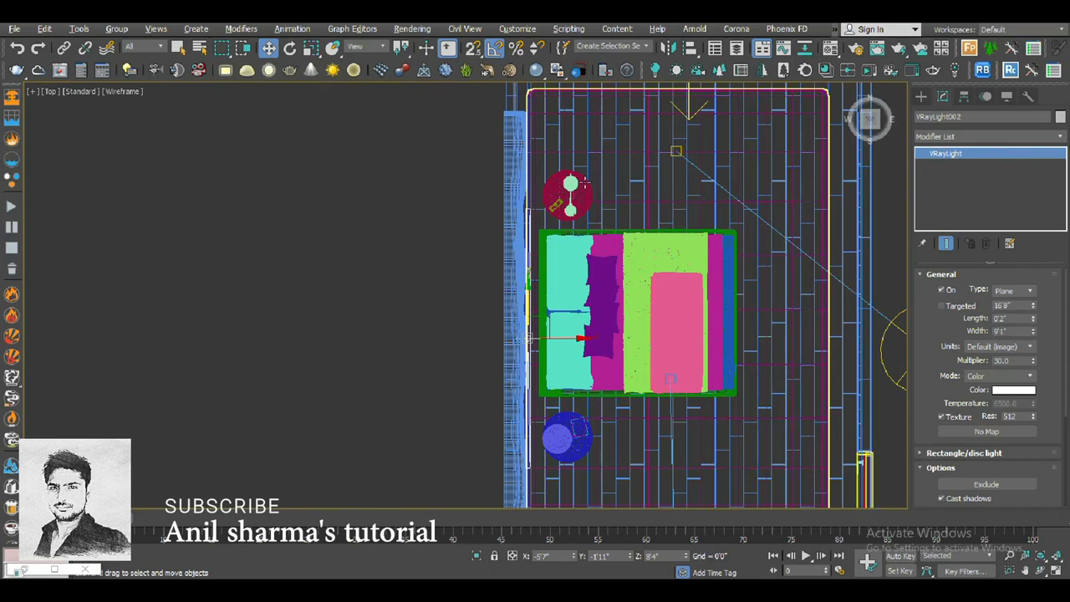
{"action": "scroll", "coordinate": [585, 182], "scroll_direction": "down", "scroll_amount": 3}
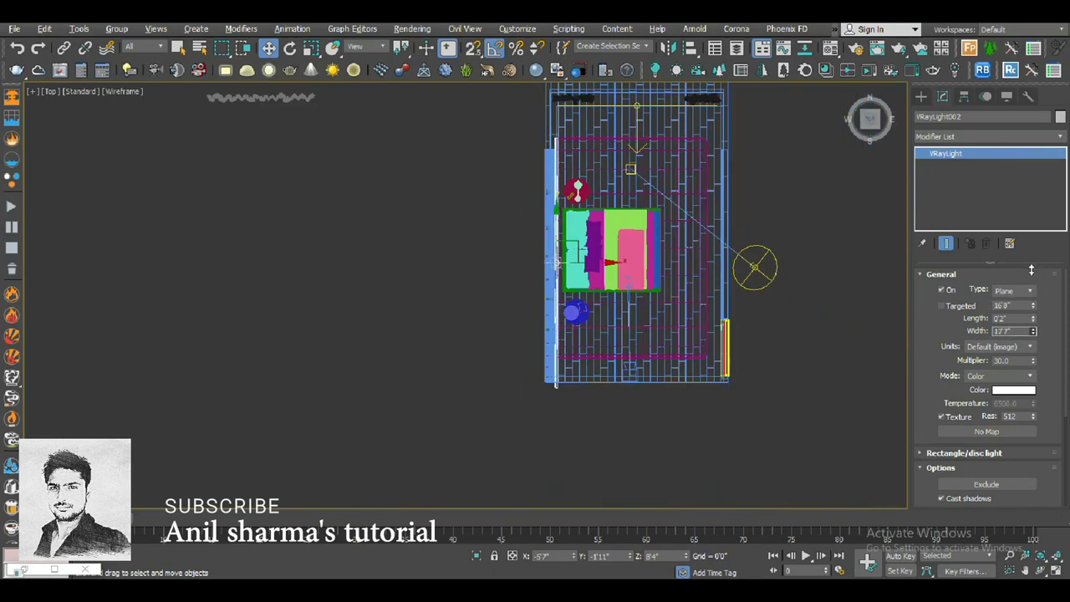
{"action": "key", "text": "Return"}
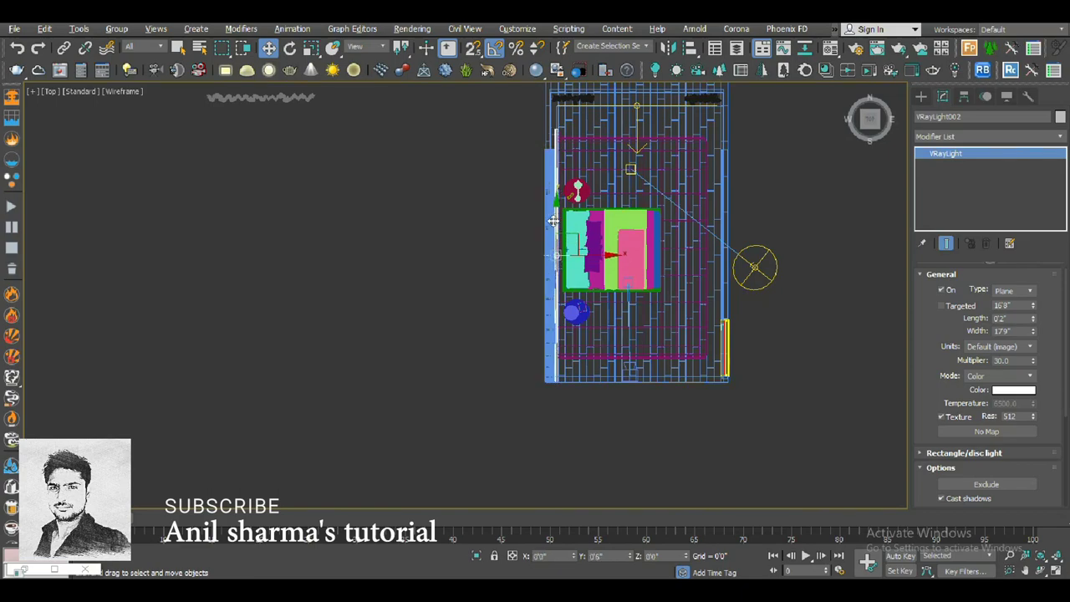
- Nudge the light slightly left in the Front view so it spans the window opening
{"action": "key", "text": "c"}
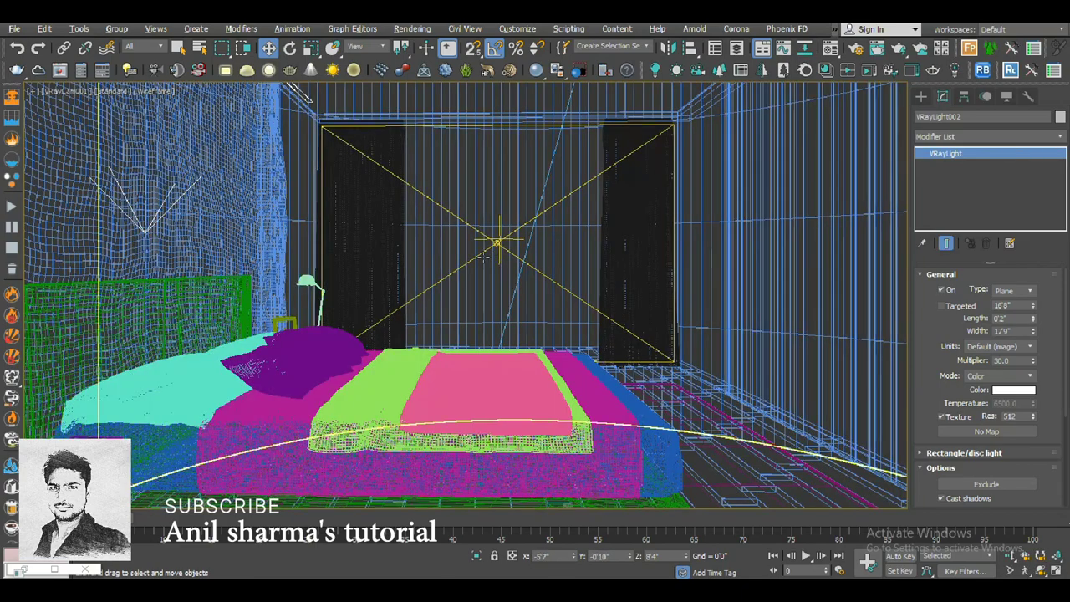
{"action": "key", "text": "f"}
{"action": "scroll", "coordinate": [530, 251], "scroll_direction": "up", "scroll_amount": 3}
{"action": "scroll", "coordinate": [530, 250], "scroll_direction": "up", "scroll_amount": 3}
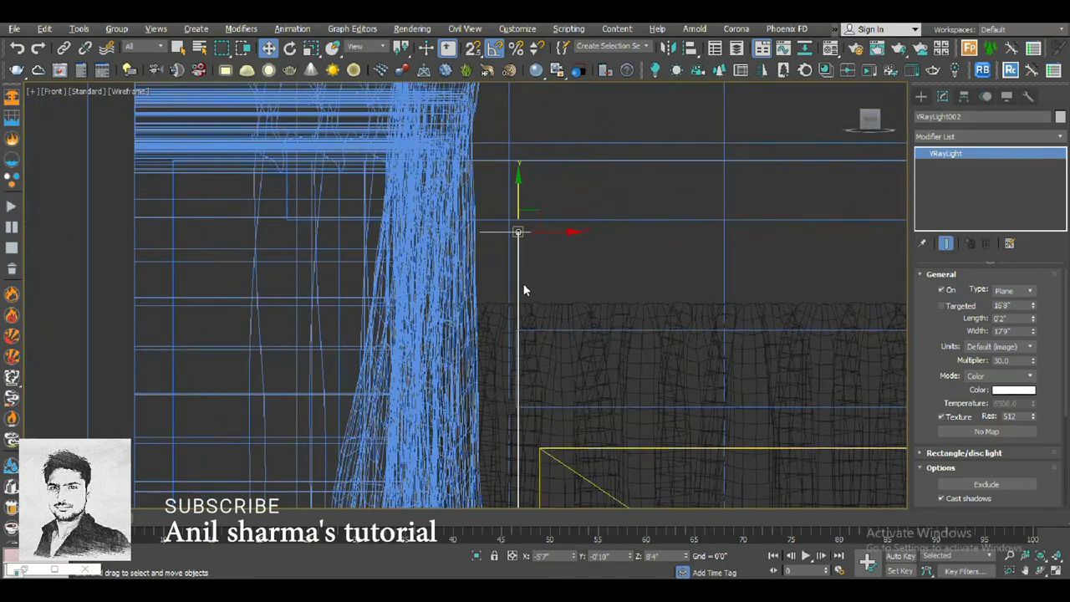
{"action": "middle_click_drag", "start_coordinate": [548, 297], "coordinate": [534, 220]}
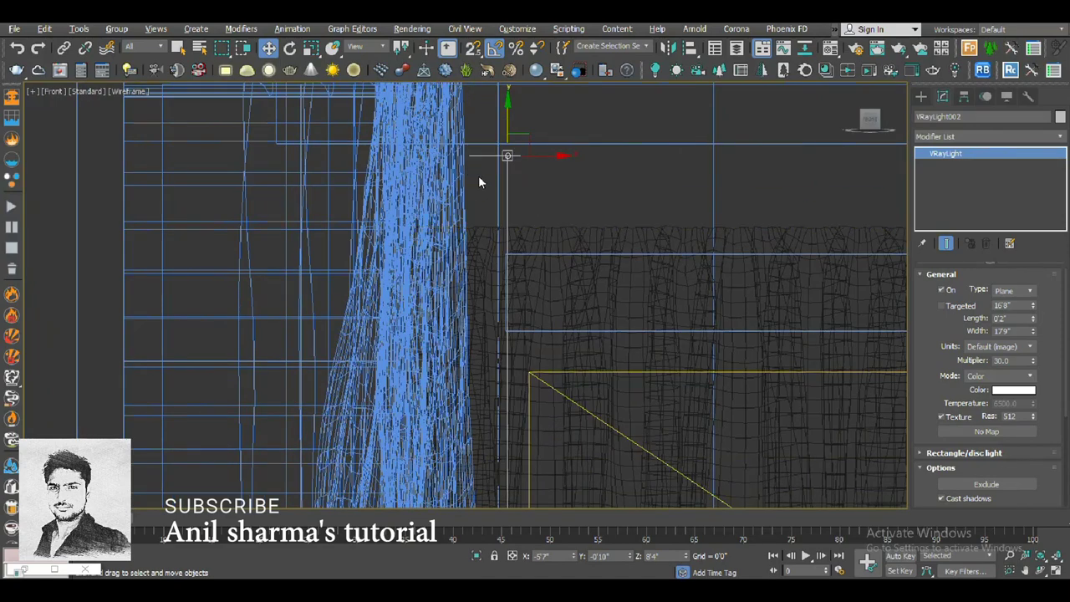
{"action": "scroll", "coordinate": [479, 182], "scroll_direction": "down", "scroll_amount": 3}
{"action": "left_click_drag", "start_coordinate": [528, 167], "coordinate": [526, 168]}
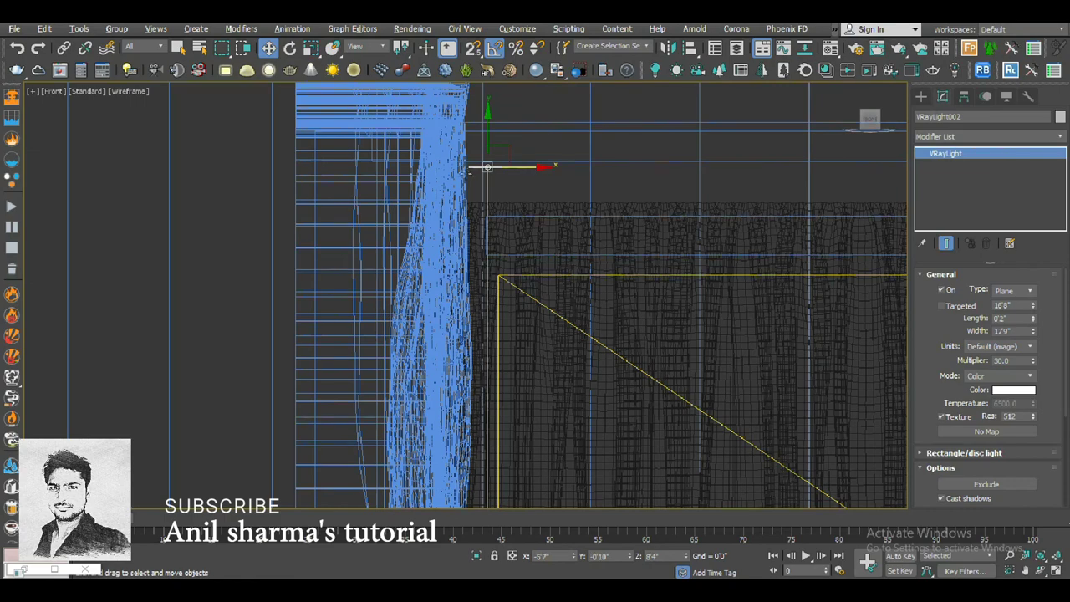
{"action": "scroll", "coordinate": [468, 170], "scroll_direction": "up", "scroll_amount": 5}
- Start an interactive IPR render of the camera view in the V-Ray Frame Buffer
{"action": "key", "text": "c"}
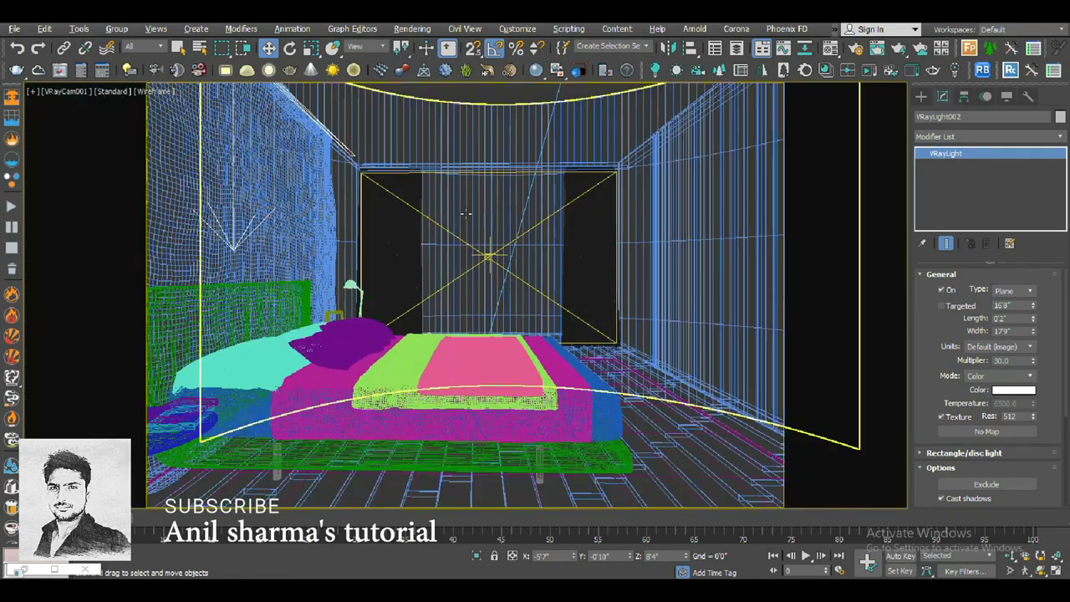
{"action": "left_click", "coordinate": [69, 74]}
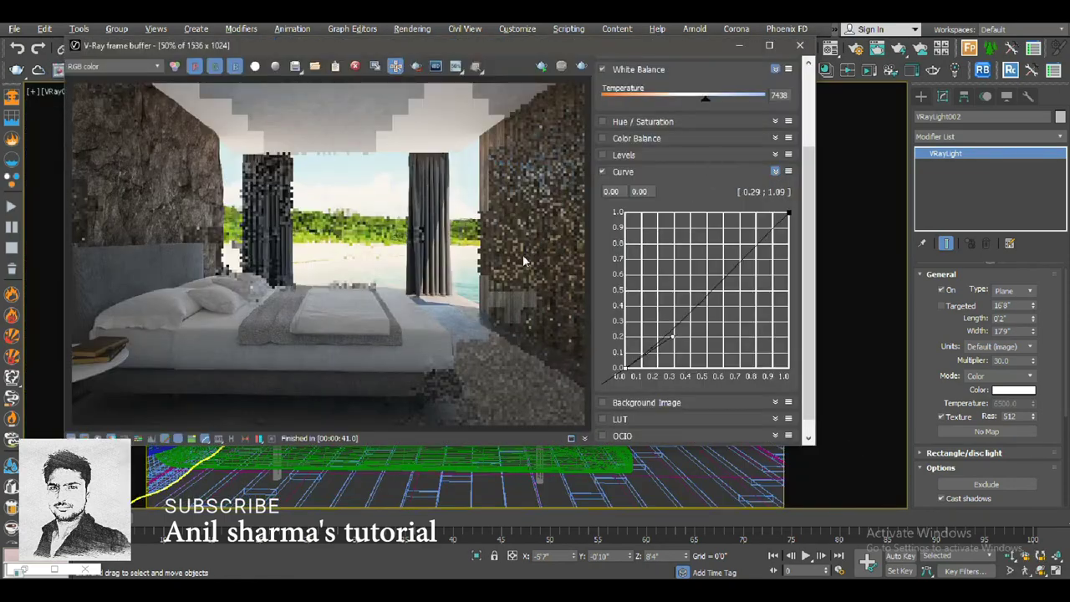
{"action": "left_click", "coordinate": [395, 66]}
{"action": "left_click", "coordinate": [540, 68]}
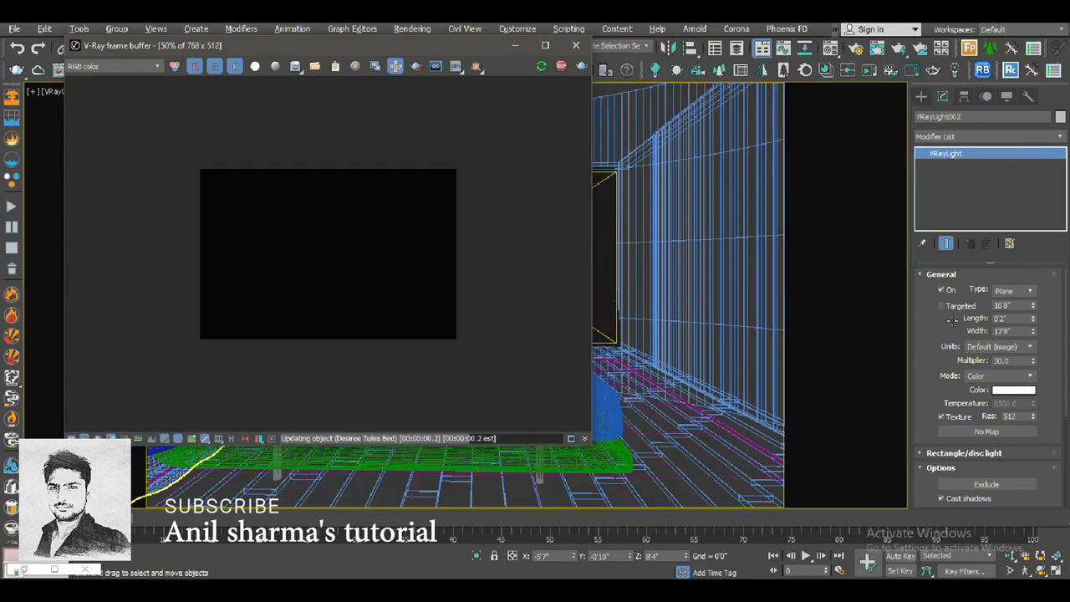
- Switch VRayLight002's units to Radiant power (W) and its colour mode to Temperature
{"action": "left_click", "coordinate": [1008, 346]}
{"action": "left_click", "coordinate": [995, 378]}
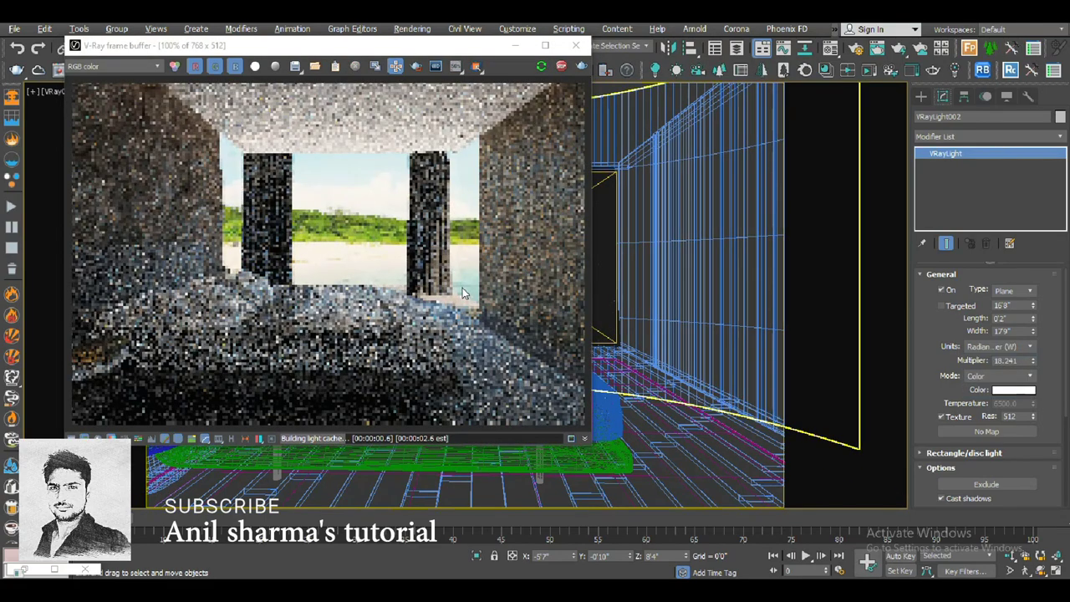
{"action": "key", "text": "Tab"}
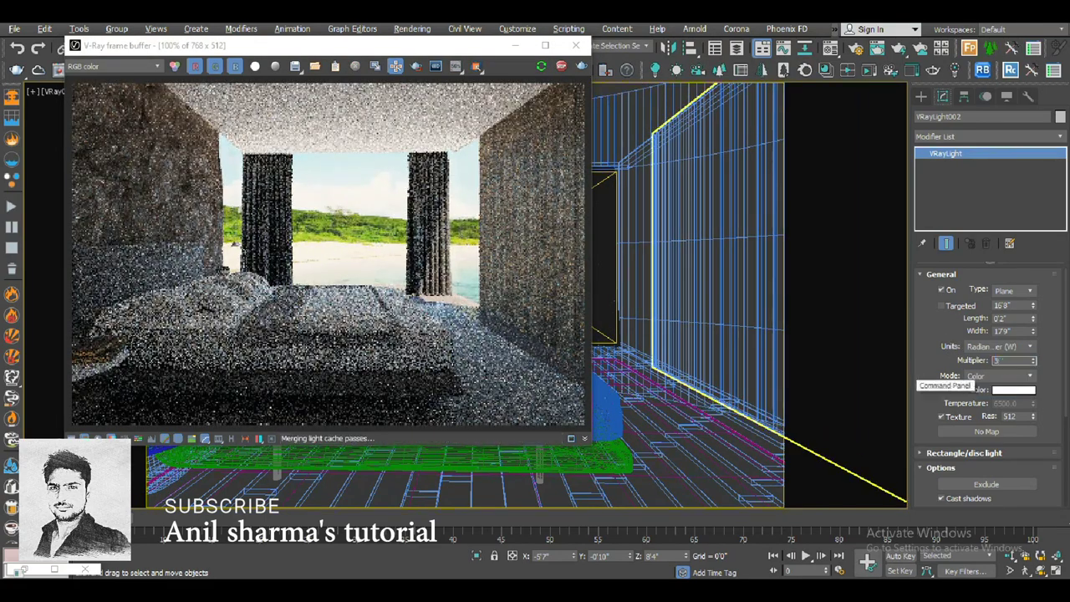
{"action": "type", "text": "30"}
{"action": "key", "text": "Return"}
{"action": "left_click", "coordinate": [999, 375]}
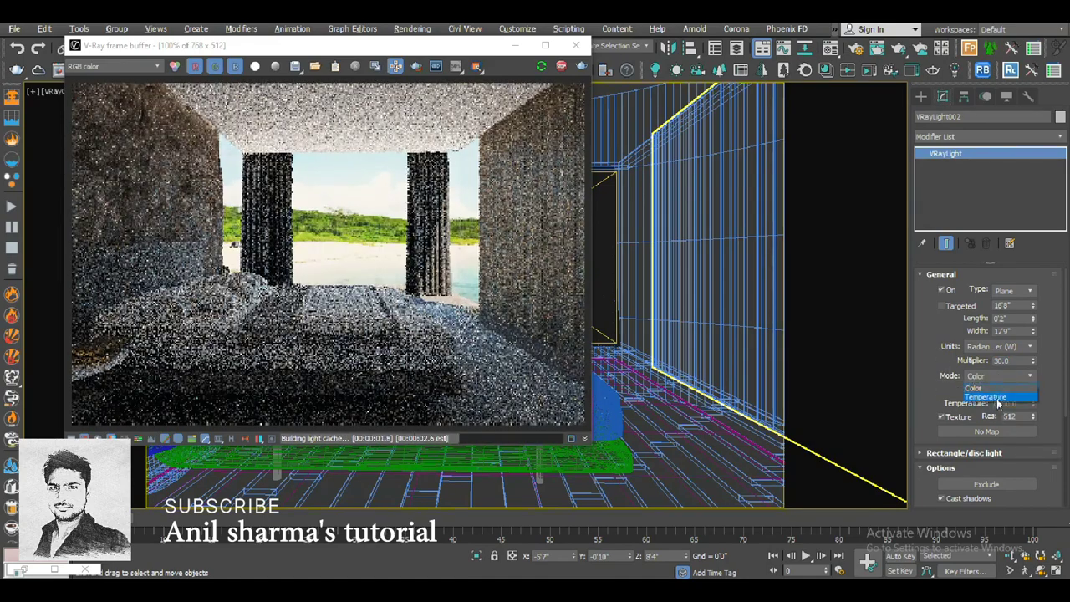
{"action": "left_click", "coordinate": [994, 390]}
{"action": "double_click", "coordinate": [1011, 403]}
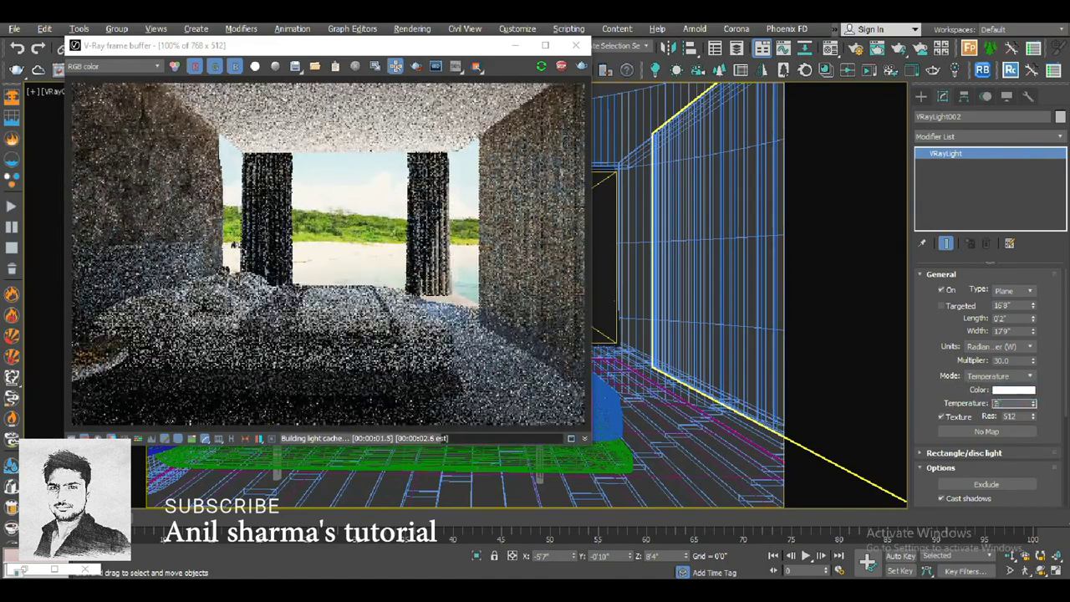
{"action": "type", "text": "3400"}
{"action": "key", "text": "Return"}
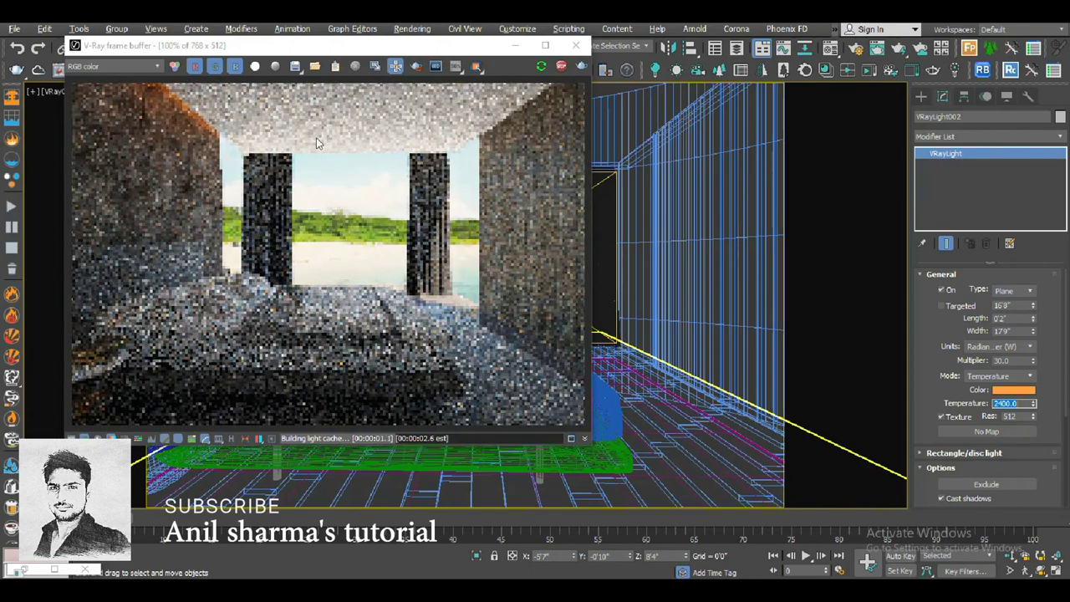
- Set the light multiplier to 150 and the colour temperature to 3500
{"action": "double_click", "coordinate": [1011, 360]}
{"action": "type", "text": "15"}
{"action": "key", "text": "Return"}
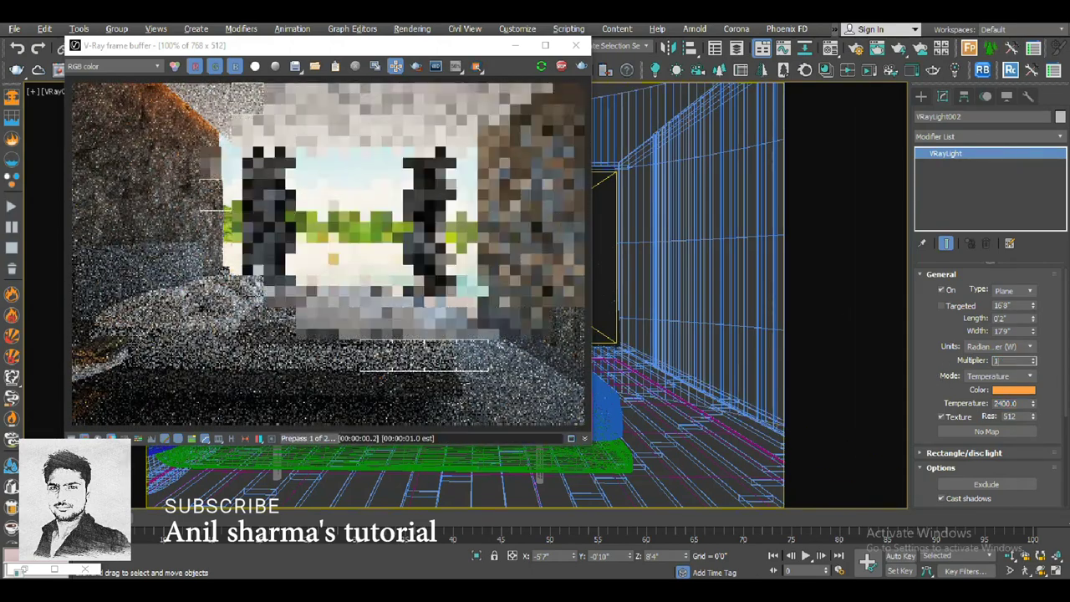
{"action": "type", "text": "50.0"}
{"action": "key", "text": "Return"}
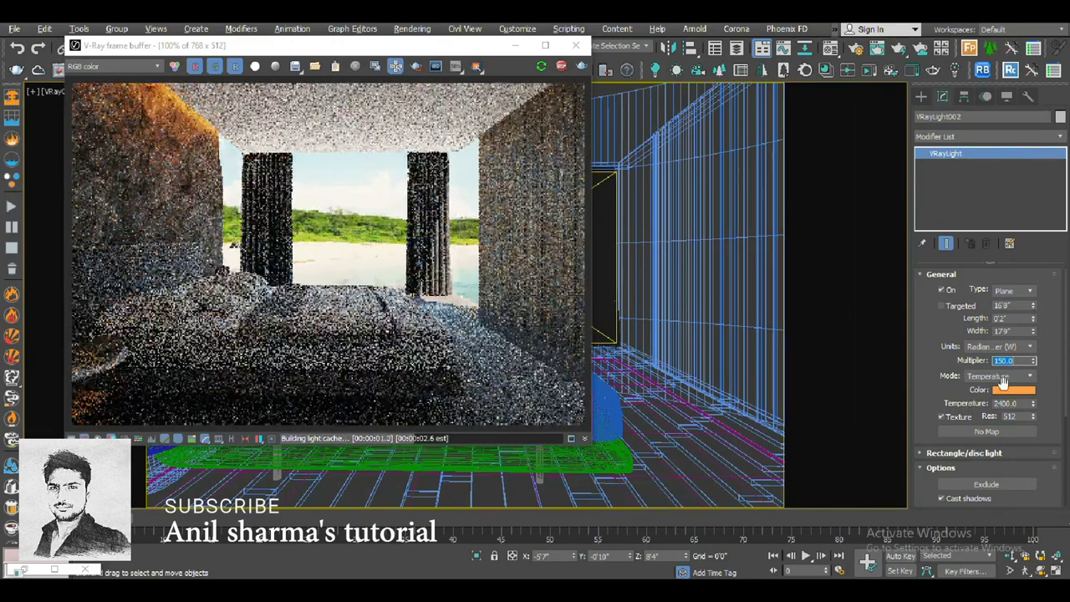
{"action": "double_click", "coordinate": [1007, 403]}
{"action": "type", "text": "3500"}
{"action": "key", "text": "Return"}
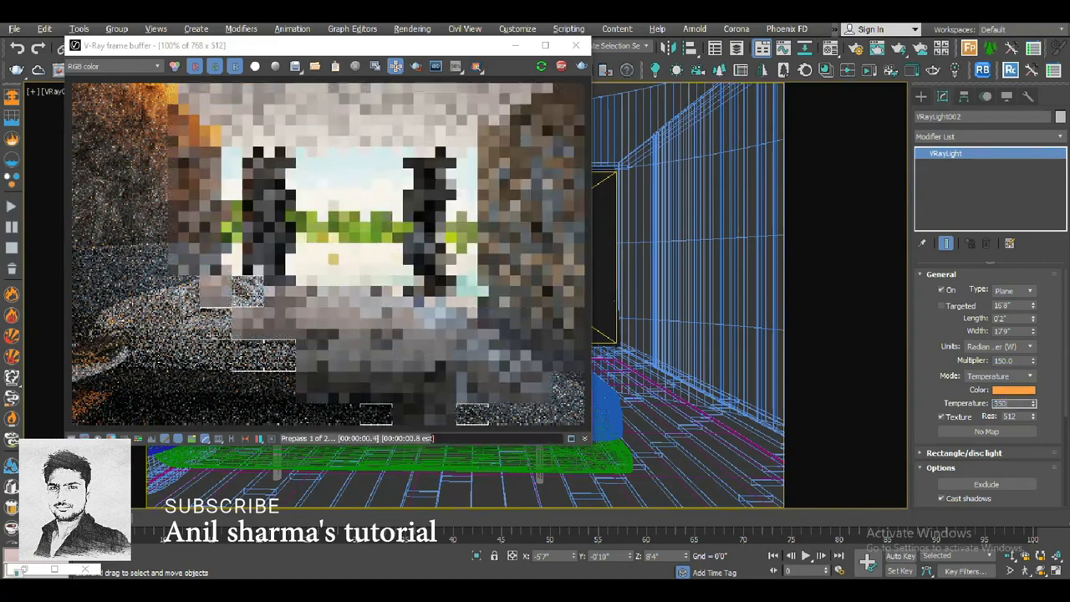
- Turn off Affect reflections, review the updated render, and close the frame buffer
{"action": "scroll", "coordinate": [920, 433], "scroll_direction": "down", "scroll_amount": 3}
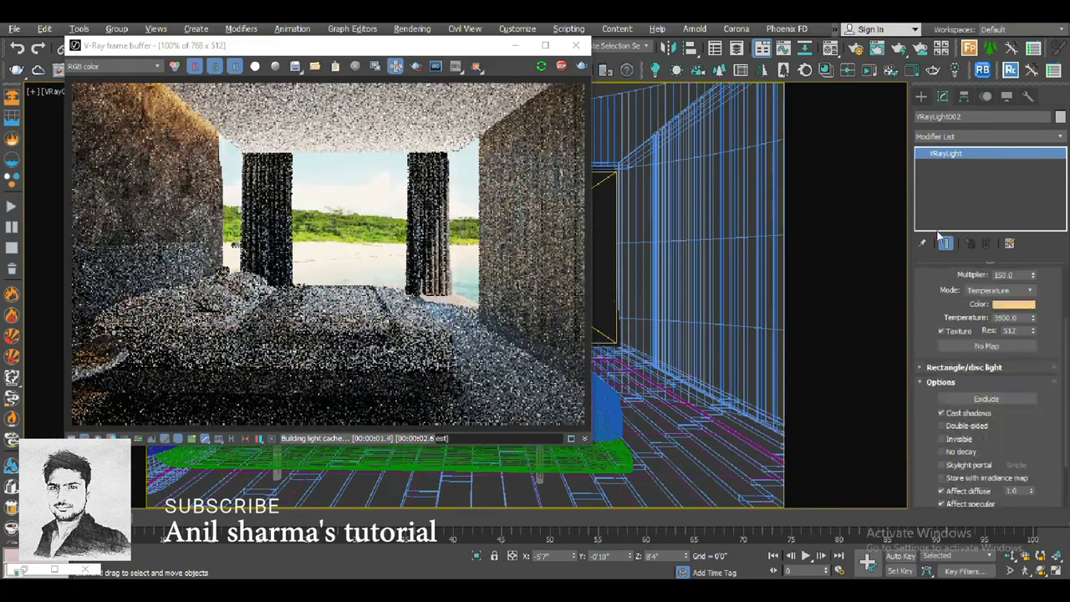
{"action": "scroll", "coordinate": [959, 449], "scroll_direction": "down", "scroll_amount": 2}
{"action": "left_click", "coordinate": [959, 449]}
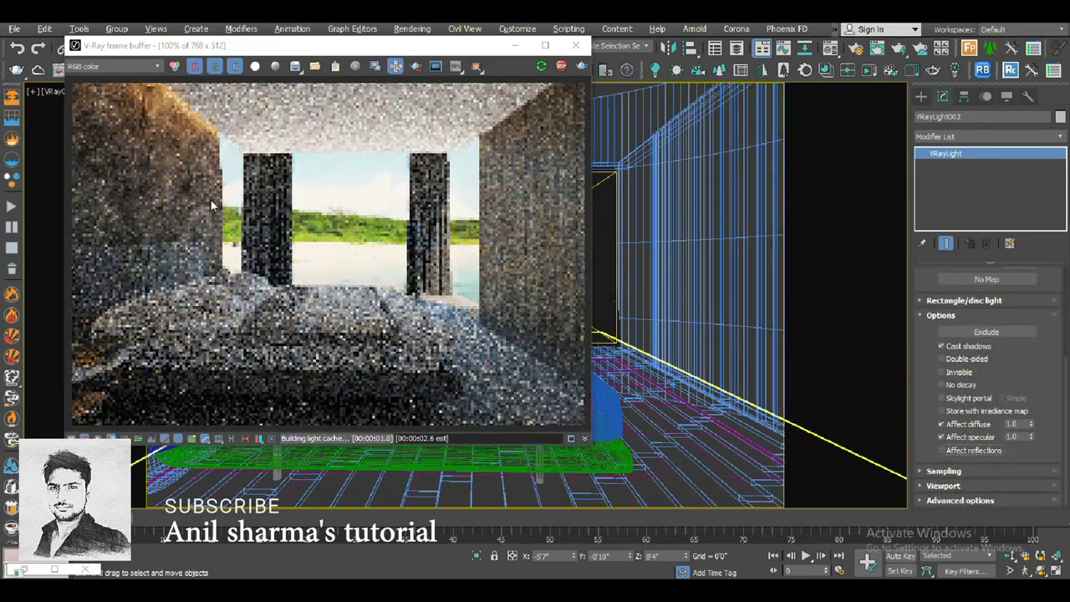
{"action": "scroll", "coordinate": [210, 199], "scroll_direction": "up", "scroll_amount": 1}
{"action": "scroll", "coordinate": [219, 233], "scroll_direction": "down", "scroll_amount": 1}
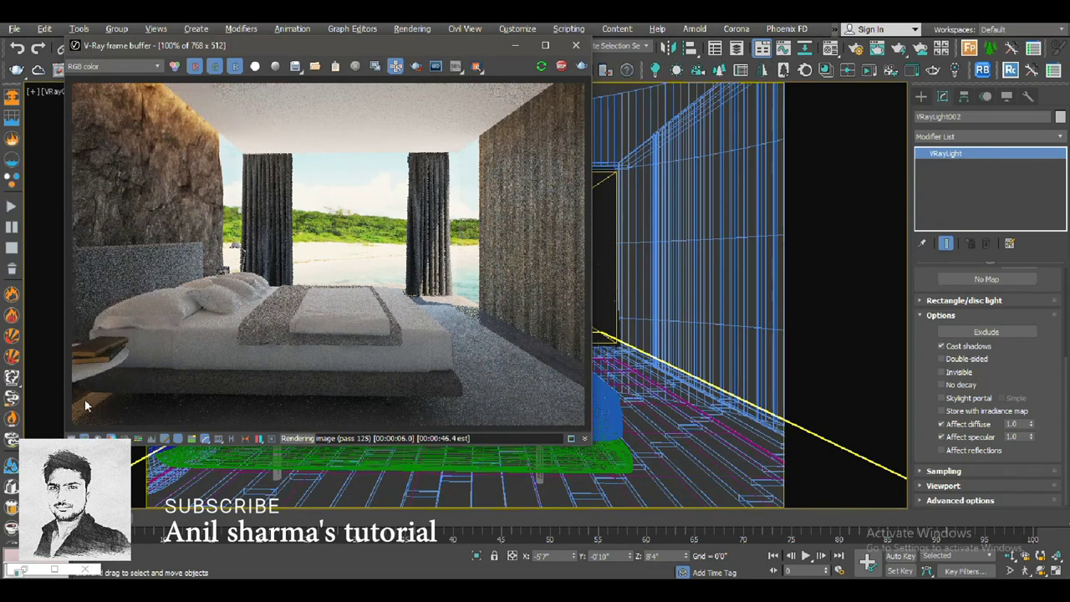
{"action": "scroll", "coordinate": [85, 400], "scroll_direction": "up", "scroll_amount": 1}
{"action": "scroll", "coordinate": [126, 342], "scroll_direction": "down", "scroll_amount": 1}
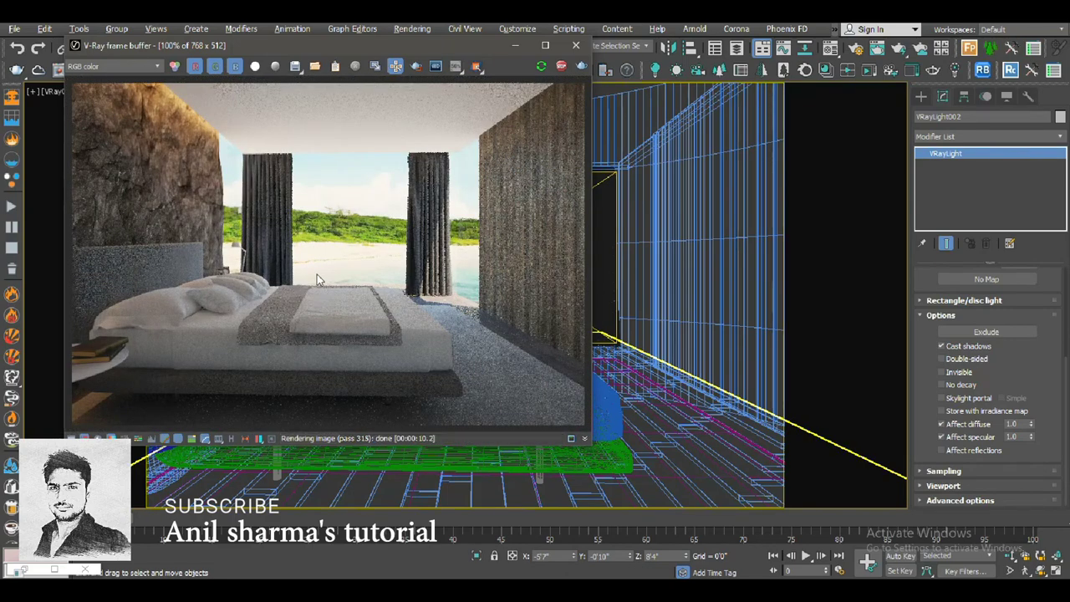
{"action": "left_click", "coordinate": [576, 47]}
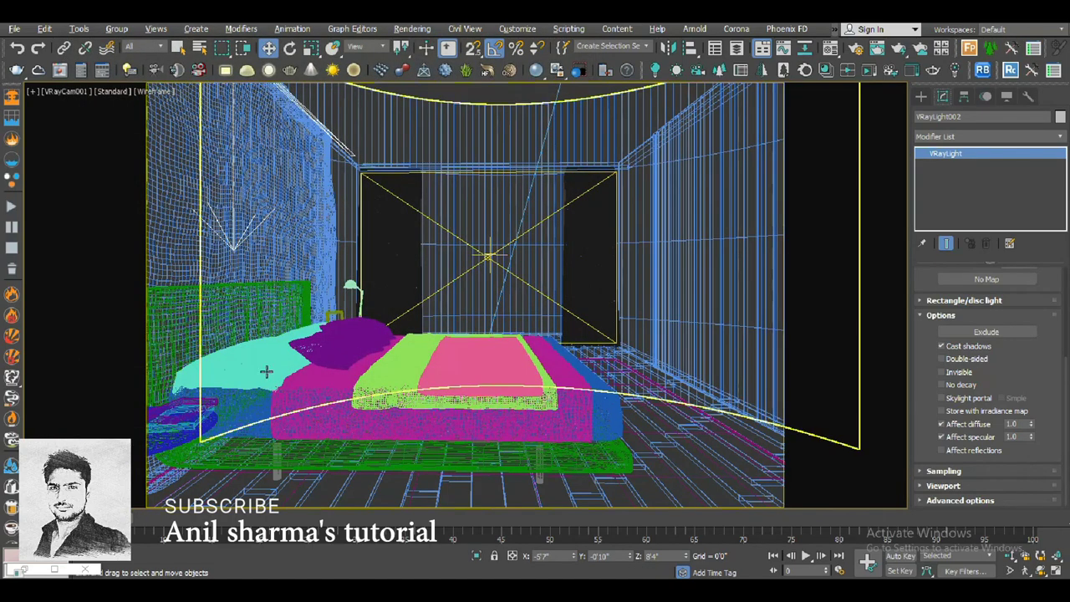
- Orbit around the bed and furniture in a shaded view to locate the bedside lamp
{"action": "left_click", "coordinate": [365, 327]}
{"action": "key", "text": "alt+q"}
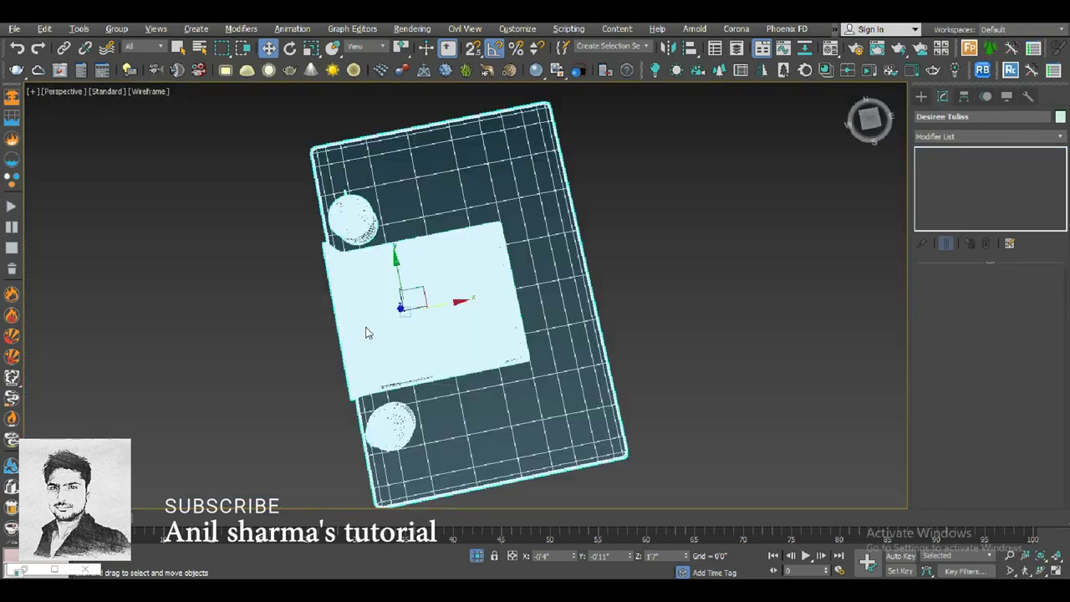
{"action": "mouse_move", "coordinate": [365, 332]}
{"action": "middle_mouse_down", "text": "alt"}
{"action": "mouse_move", "coordinate": [723, 355]}
{"action": "mouse_move", "coordinate": [246, 253]}
{"action": "middle_mouse_up", "text": "alt"}
{"action": "key", "text": "alt+q"}
{"action": "key", "text": "F3"}
{"action": "scroll", "coordinate": [514, 393], "scroll_direction": "up", "scroll_amount": 5}
{"action": "scroll", "coordinate": [514, 393], "scroll_direction": "down", "scroll_amount": 3}
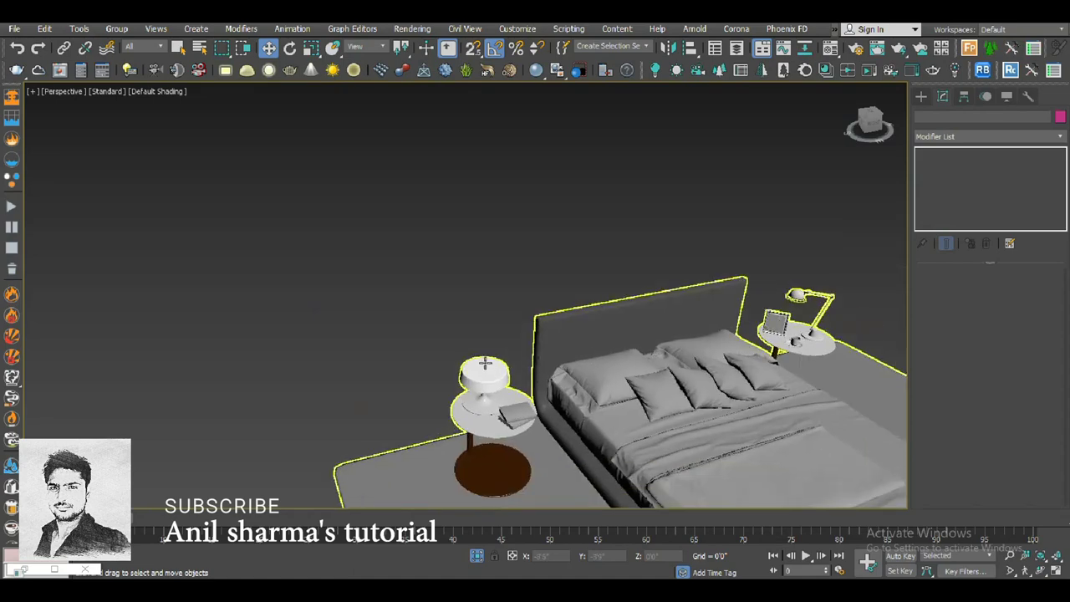
{"action": "left_click", "coordinate": [508, 393]}
{"action": "scroll", "coordinate": [508, 393], "scroll_direction": "down", "scroll_amount": 2}
{"action": "mouse_move", "coordinate": [507, 394]}
{"action": "middle_mouse_down", "text": "alt"}
{"action": "mouse_move", "coordinate": [503, 326]}
{"action": "mouse_move", "coordinate": [222, 243]}
{"action": "mouse_move", "coordinate": [396, 303]}
{"action": "mouse_move", "coordinate": [361, 259]}
{"action": "mouse_move", "coordinate": [361, 216]}
{"action": "middle_mouse_up", "text": "alt"}
{"action": "scroll", "coordinate": [361, 259], "scroll_direction": "up", "scroll_amount": 3}
{"action": "scroll", "coordinate": [361, 260], "scroll_direction": "up", "scroll_amount": 3}
- Place a new V-Ray light, VRayLight003, at the bedside lamp in the Top view
{"action": "key", "text": "t"}
{"action": "scroll", "coordinate": [325, 432], "scroll_direction": "up", "scroll_amount": 5}
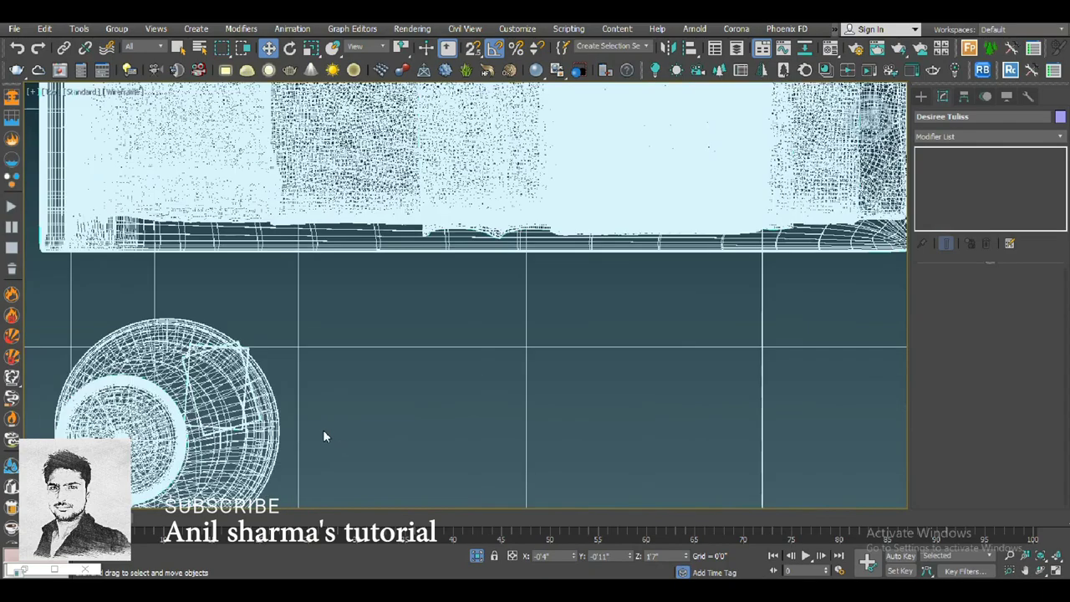
{"action": "scroll", "coordinate": [477, 329], "scroll_direction": "up", "scroll_amount": 3}
{"action": "mouse_move", "coordinate": [478, 330]}
{"action": "middle_mouse_down"}
{"action": "mouse_move", "coordinate": [377, 373]}
{"action": "mouse_move", "coordinate": [429, 366]}
{"action": "mouse_move", "coordinate": [408, 338]}
{"action": "middle_mouse_up"}
{"action": "scroll", "coordinate": [377, 374], "scroll_direction": "up", "scroll_amount": 4}
{"action": "left_click", "coordinate": [962, 178]}
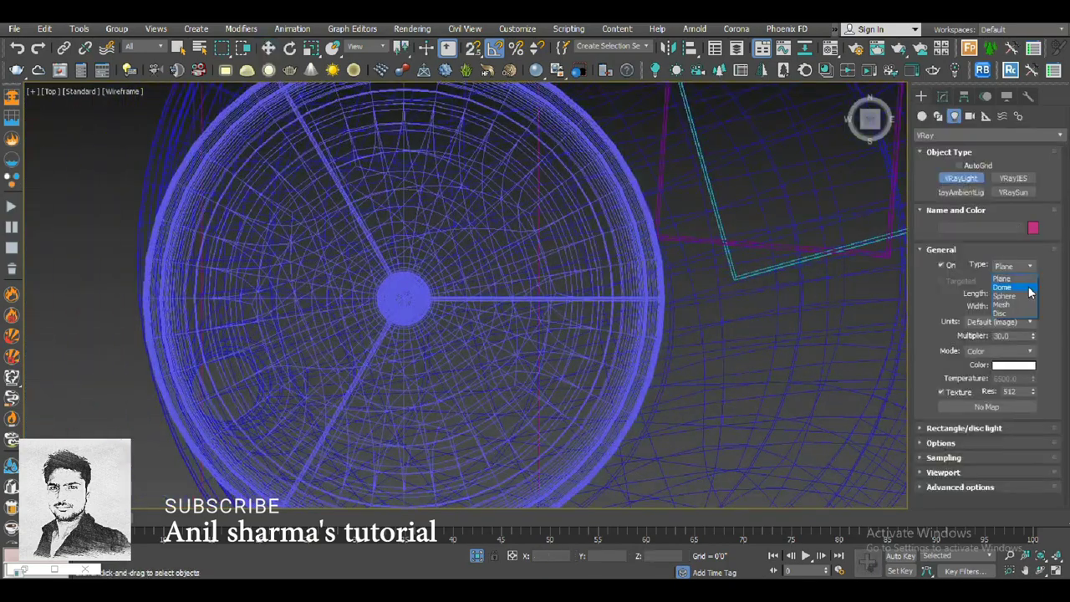
{"action": "scroll", "coordinate": [1013, 266], "scroll_direction": "down", "scroll_amount": 2}
{"action": "scroll", "coordinate": [420, 296], "scroll_direction": "up", "scroll_amount": 3}
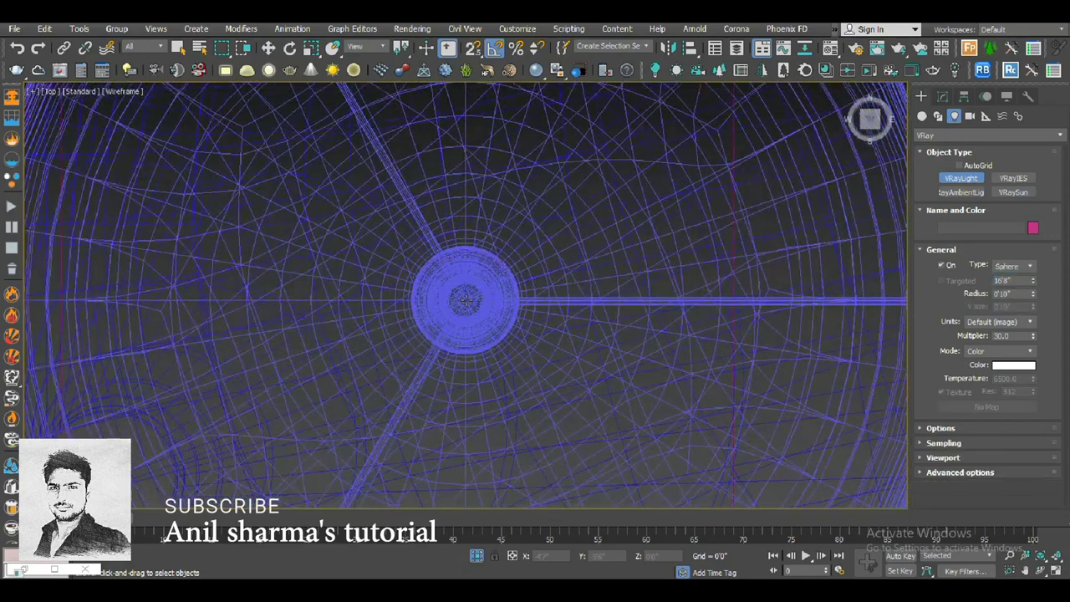
{"action": "right_click", "coordinate": [532, 345]}
- Raise VRayLight003 from the floor into the lampshade using the Front and Left views
{"action": "key", "text": "f"}
{"action": "scroll", "coordinate": [488, 341], "scroll_direction": "down", "scroll_amount": 5}
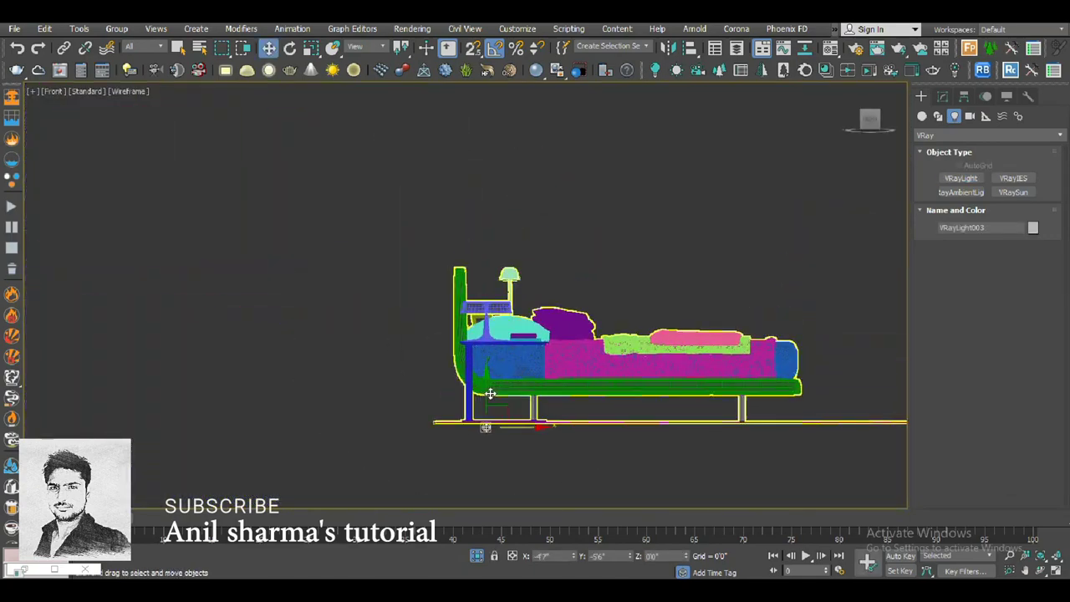
{"action": "left_click_drag", "start_coordinate": [490, 393], "coordinate": [488, 297]}
{"action": "key", "text": "l"}
{"action": "key", "text": "z"}
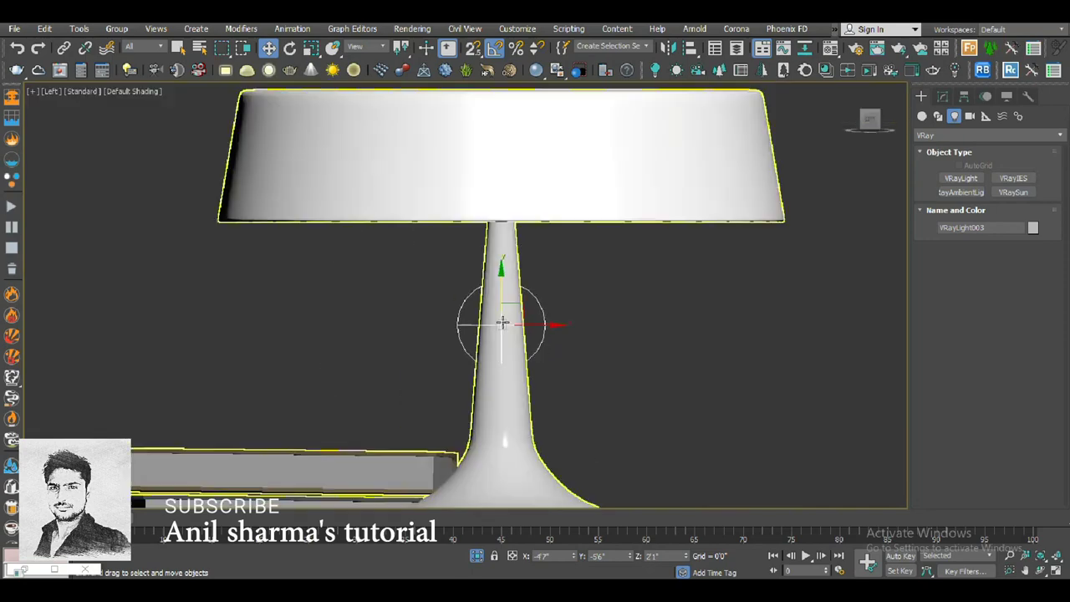
{"action": "scroll", "coordinate": [499, 322], "scroll_direction": "down", "scroll_amount": 3}
{"action": "scroll", "coordinate": [501, 317], "scroll_direction": "up", "scroll_amount": 1}
{"action": "left_click_drag", "start_coordinate": [510, 302], "coordinate": [511, 193]}
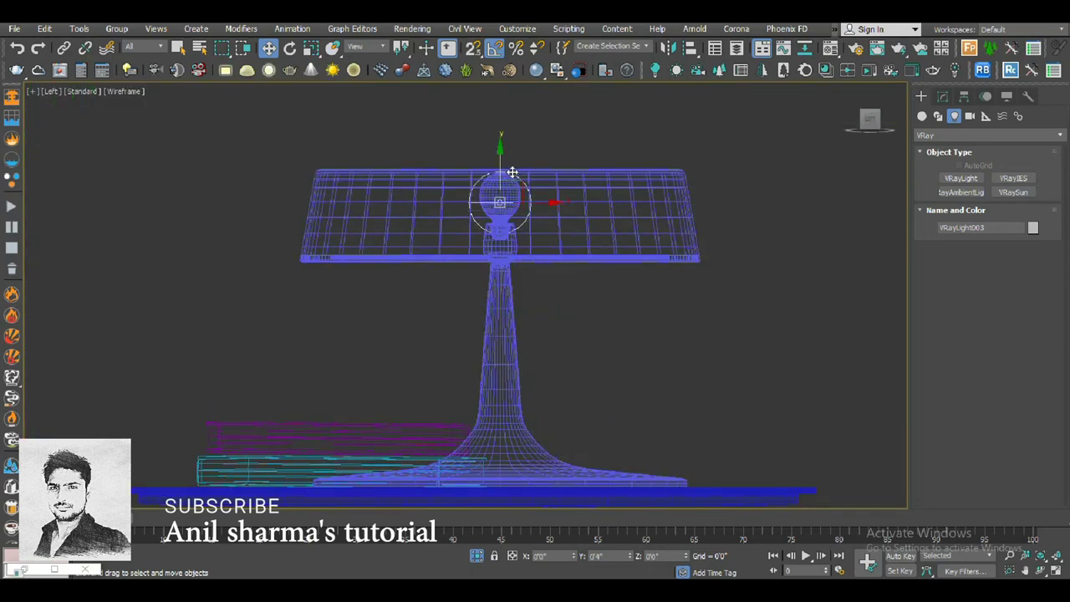
{"action": "scroll", "coordinate": [512, 172], "scroll_direction": "up", "scroll_amount": 5}
- Scale the sphere light down to fit the bulb and show its parameters
{"action": "key", "text": "r"}
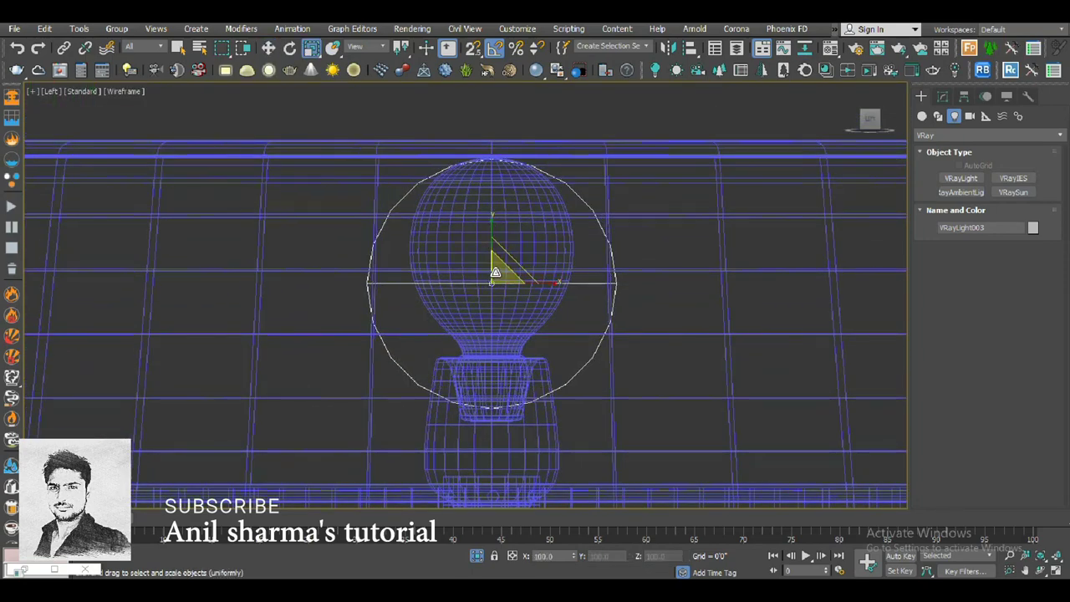
{"action": "mouse_move", "coordinate": [495, 272]}
{"action": "left_mouse_down"}
{"action": "mouse_move", "coordinate": [496, 294]}
{"action": "mouse_move", "coordinate": [496, 238]}
{"action": "mouse_move", "coordinate": [500, 260]}
{"action": "left_mouse_up"}
{"action": "key", "text": "w"}
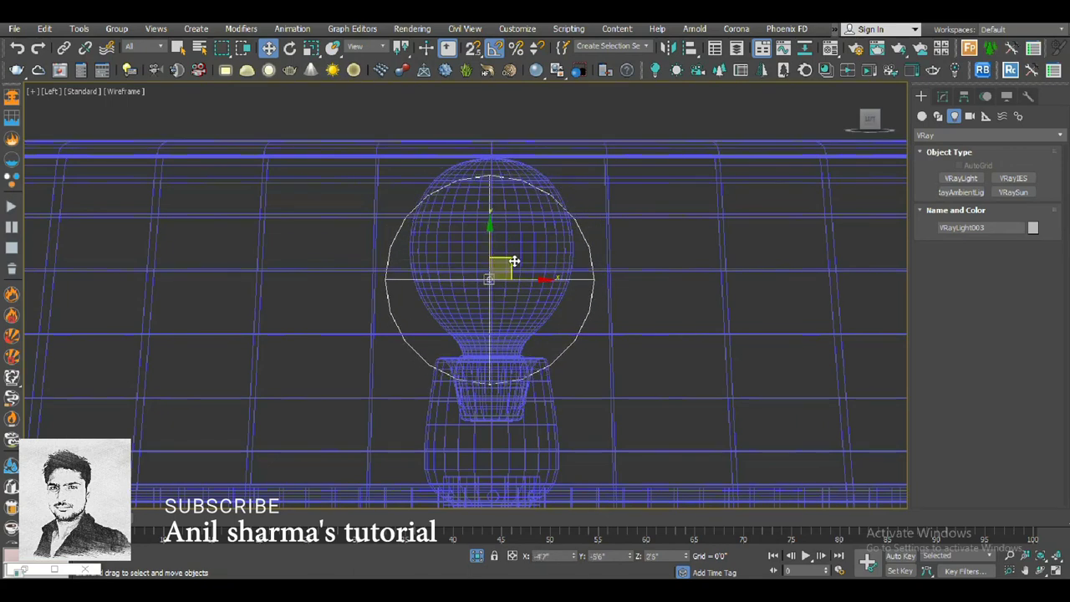
{"action": "scroll", "coordinate": [517, 251], "scroll_direction": "down", "scroll_amount": 5}
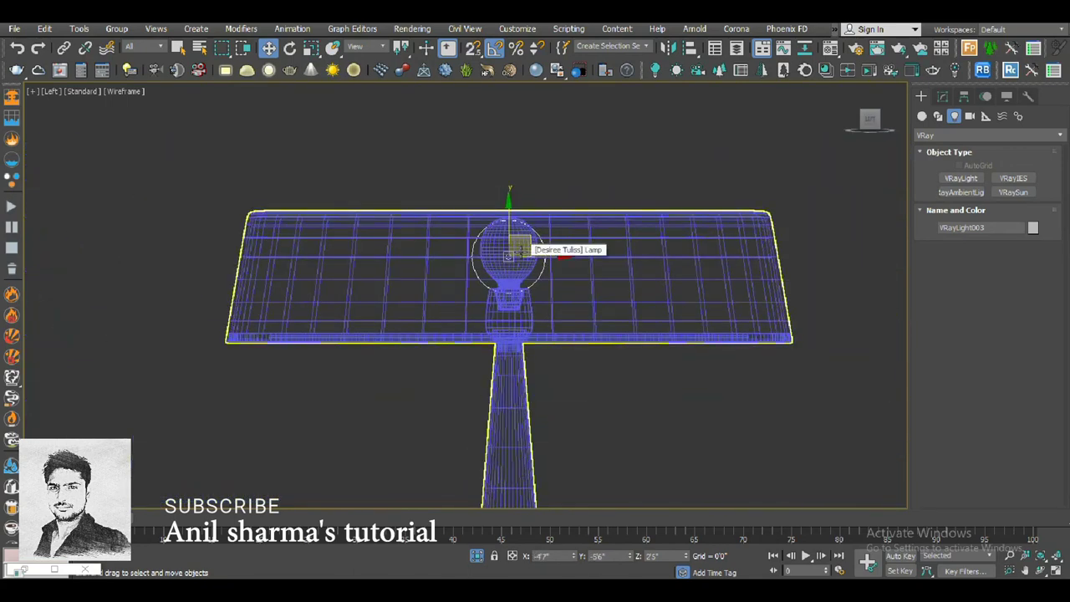
{"action": "left_click", "coordinate": [518, 246]}
{"action": "left_click", "coordinate": [942, 96]}
- Give VRayLight003 radiant power (W) units, multiplier 20 and a 3500 K temperature colour
{"action": "left_click_drag", "start_coordinate": [952, 381], "coordinate": [952, 337]}
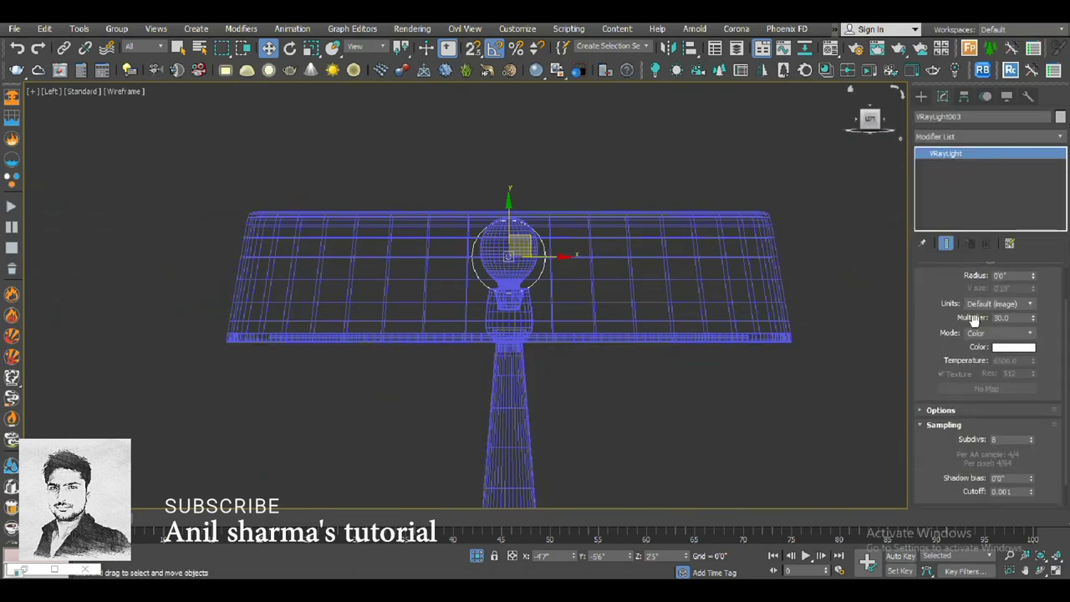
{"action": "left_click", "coordinate": [1003, 304]}
{"action": "left_click", "coordinate": [1021, 339]}
{"action": "left_click", "coordinate": [1000, 333]}
{"action": "left_click", "coordinate": [998, 349]}
{"action": "type", "text": "3500"}
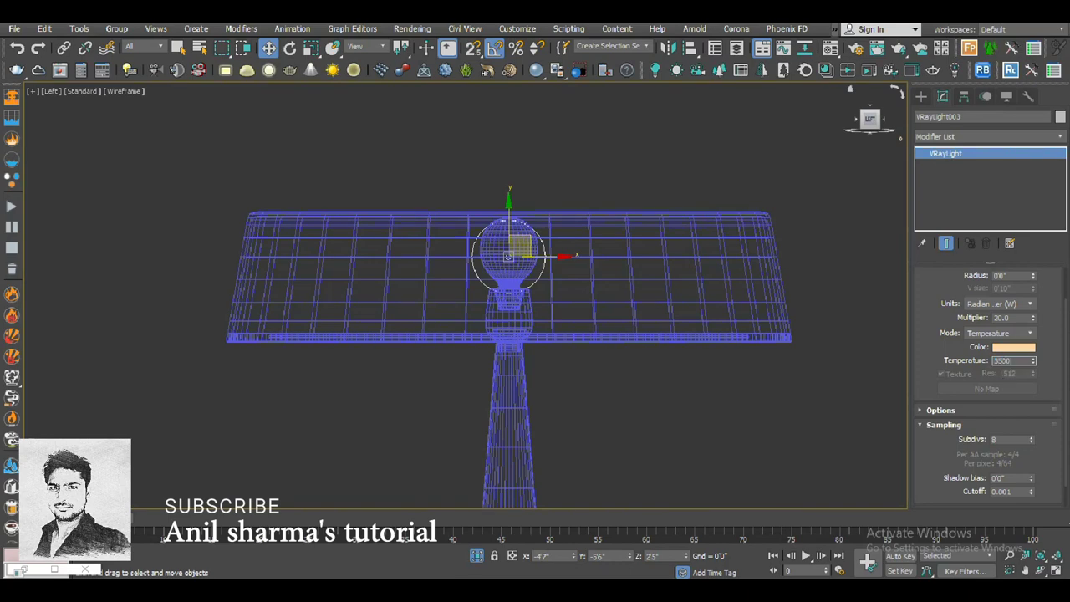
- Toggle the light's Invisible option on, then back off
{"action": "scroll", "coordinate": [946, 491], "scroll_direction": "down", "scroll_amount": 2}
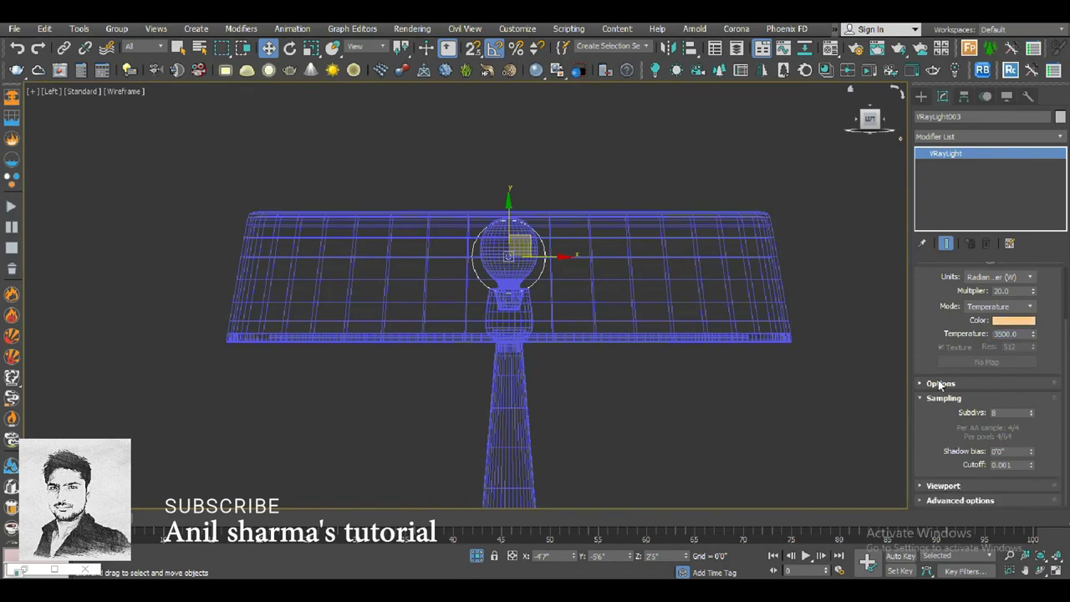
{"action": "left_click", "coordinate": [940, 384]}
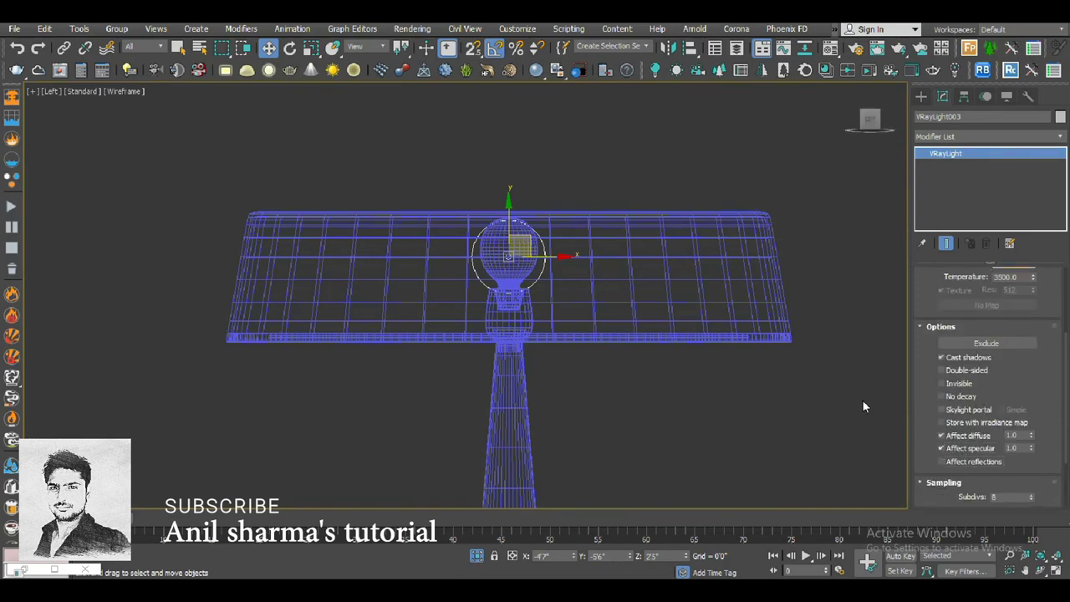
{"action": "left_click", "coordinate": [941, 383]}
{"action": "scroll", "coordinate": [541, 343], "scroll_direction": "down", "scroll_amount": 2}
{"action": "scroll", "coordinate": [542, 342], "scroll_direction": "down", "scroll_amount": 1}
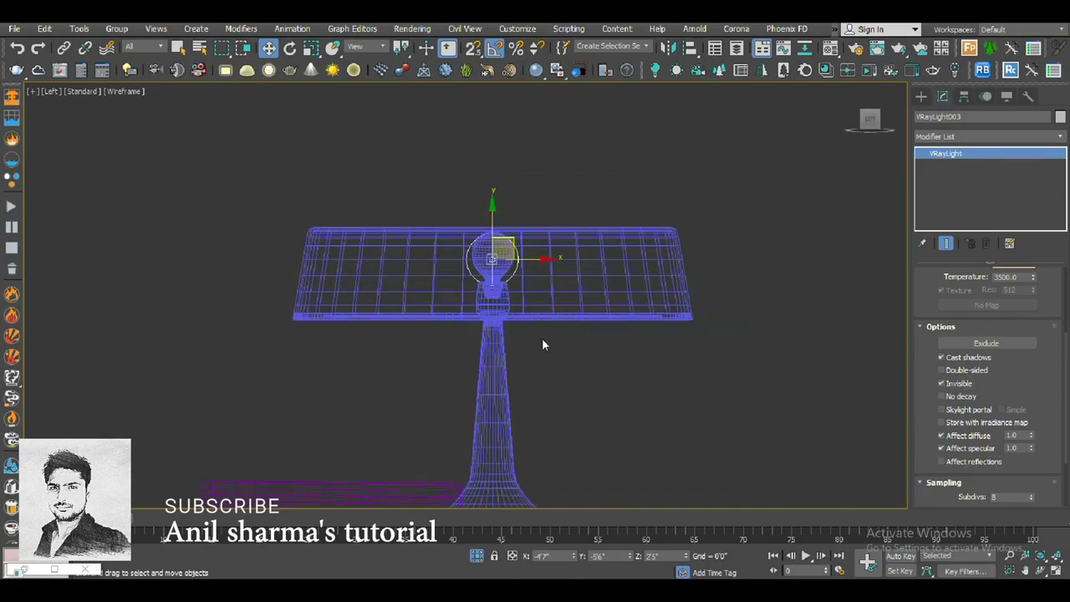
{"action": "left_click", "coordinate": [959, 385]}
- In the top view, frame the bed and select it
{"action": "middle_click_drag", "start_coordinate": [635, 366], "coordinate": [570, 324]}
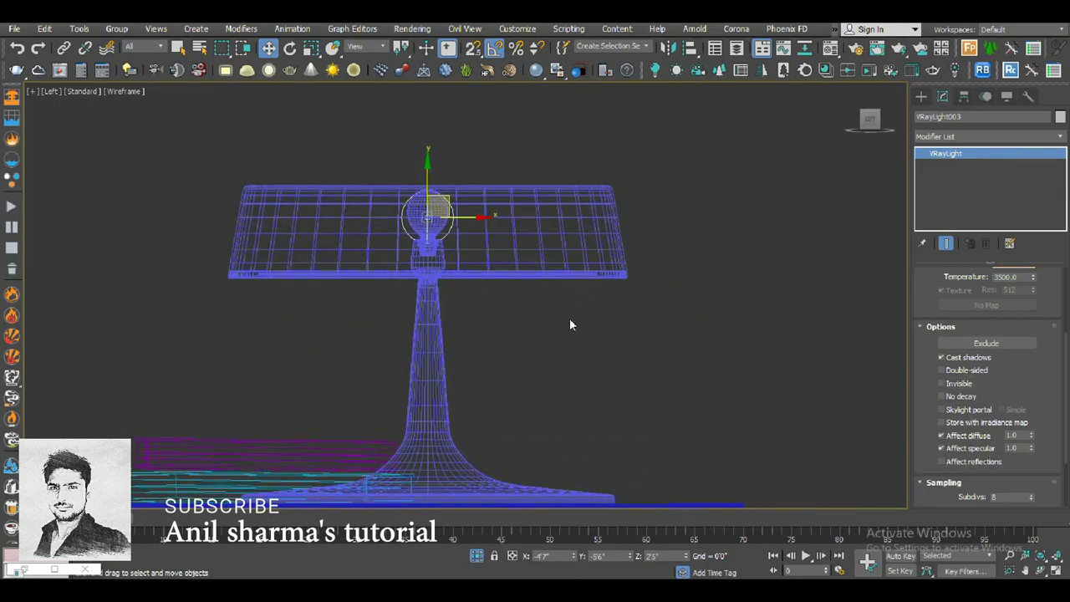
{"action": "key", "text": "t"}
{"action": "scroll", "coordinate": [564, 326], "scroll_direction": "down", "scroll_amount": 4}
{"action": "middle_click_drag", "start_coordinate": [585, 138], "coordinate": [565, 266]}
{"action": "scroll", "coordinate": [564, 265], "scroll_direction": "up", "scroll_amount": 3}
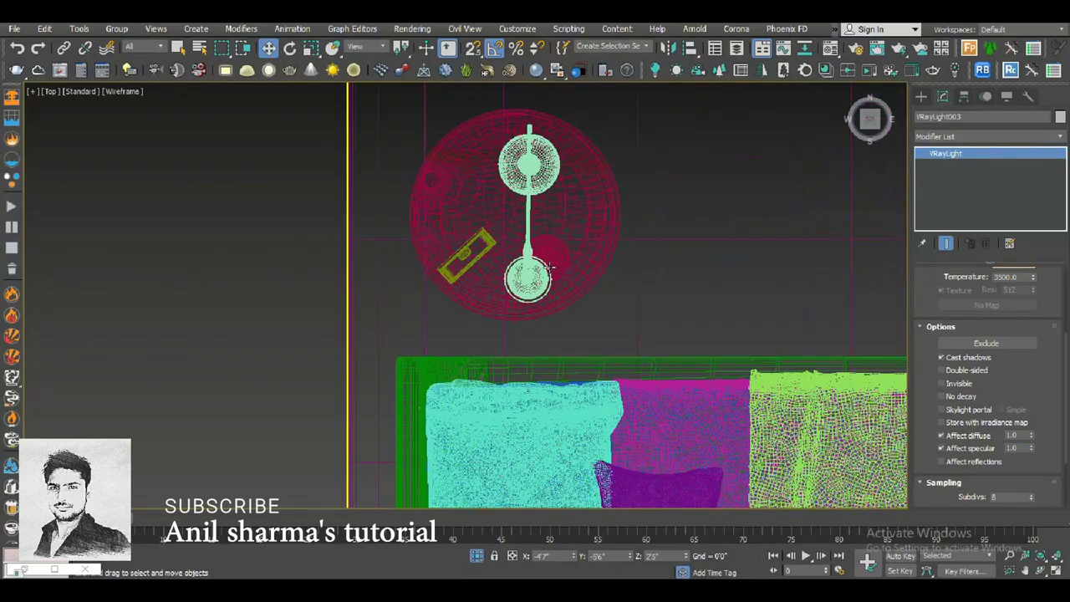
{"action": "left_click", "coordinate": [560, 368]}
- Orbit the shaded perspective view in close to the lamp head
{"action": "key", "text": "p"}
{"action": "middle_click_drag", "start_coordinate": [560, 369], "coordinate": [575, 230], "text": "alt"}
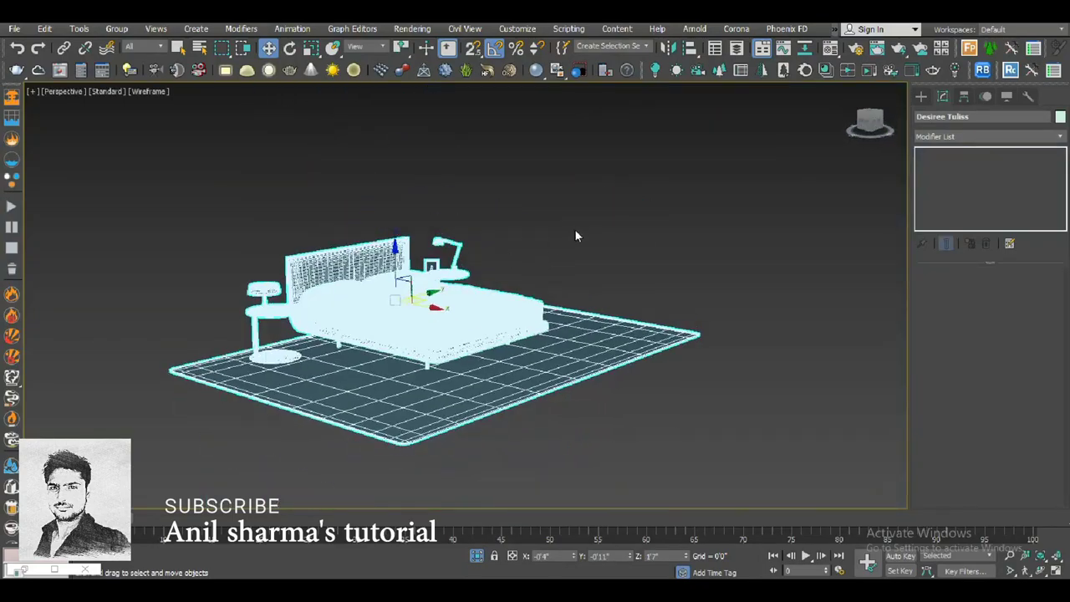
{"action": "left_click", "coordinate": [575, 230]}
{"action": "scroll", "coordinate": [437, 250], "scroll_direction": "up", "scroll_amount": 5}
{"action": "scroll", "coordinate": [512, 239], "scroll_direction": "up", "scroll_amount": 4}
{"action": "key", "text": "F3"}
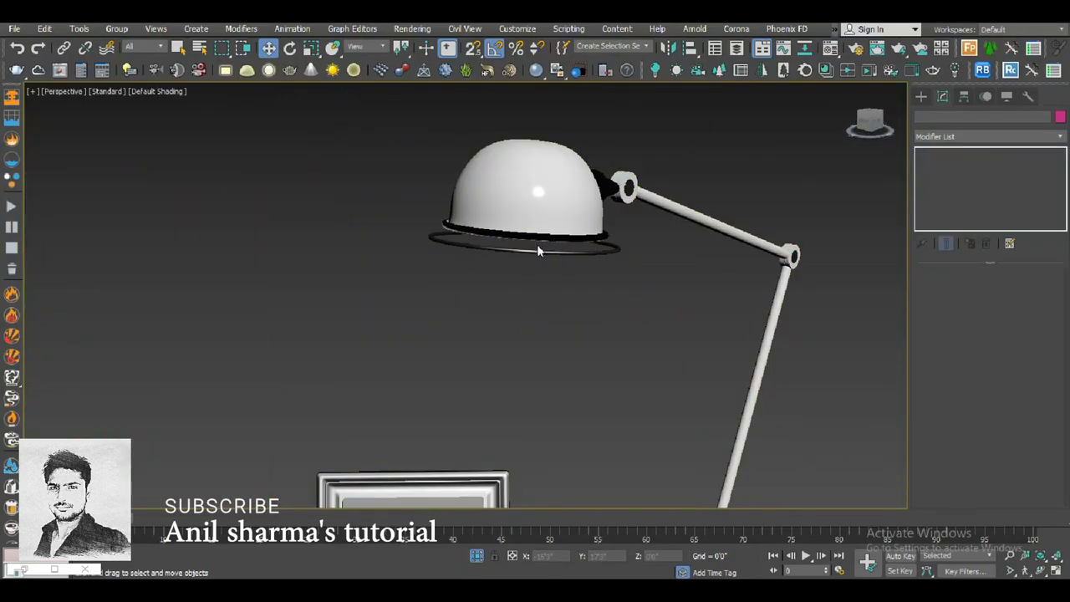
{"action": "middle_click_drag", "start_coordinate": [536, 244], "coordinate": [612, 220], "text": "alt"}
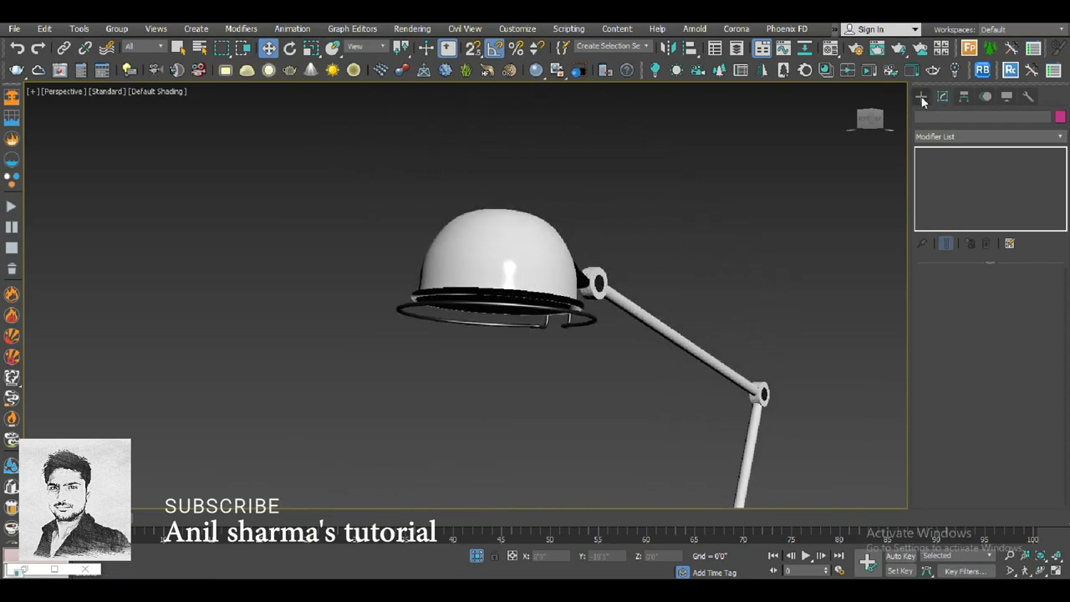
- Draw a small disc VRayLight at the lamp bulb's centre in the top view
{"action": "left_click", "coordinate": [921, 97]}
{"action": "left_click", "coordinate": [958, 178]}
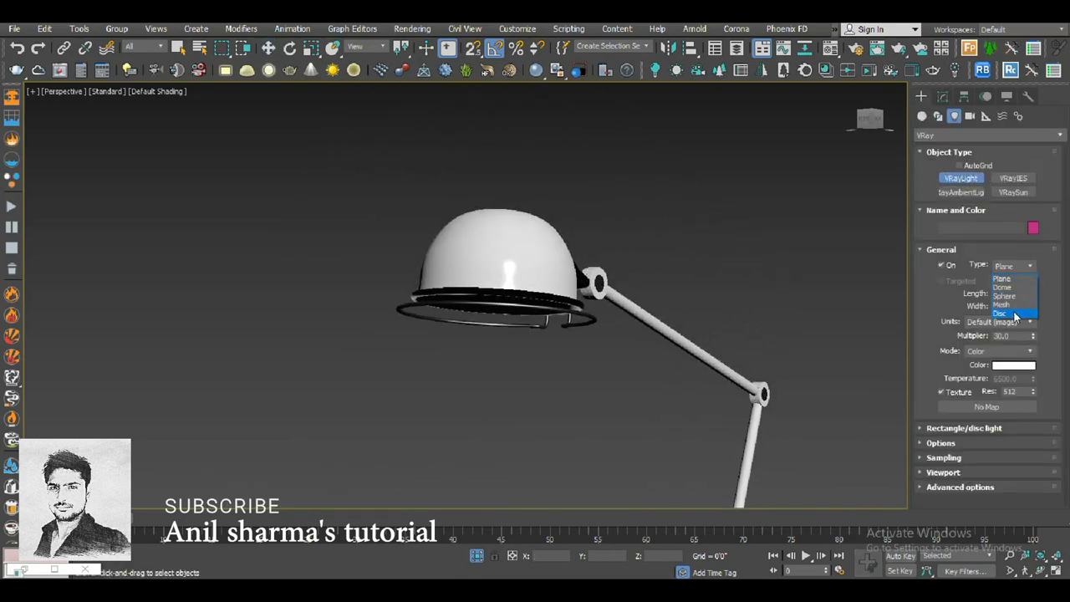
{"action": "left_click", "coordinate": [1016, 316]}
{"action": "key", "text": "t"}
{"action": "scroll", "coordinate": [371, 193], "scroll_direction": "up", "scroll_amount": 3}
{"action": "scroll", "coordinate": [372, 202], "scroll_direction": "up", "scroll_amount": 3}
{"action": "key", "text": "F3"}
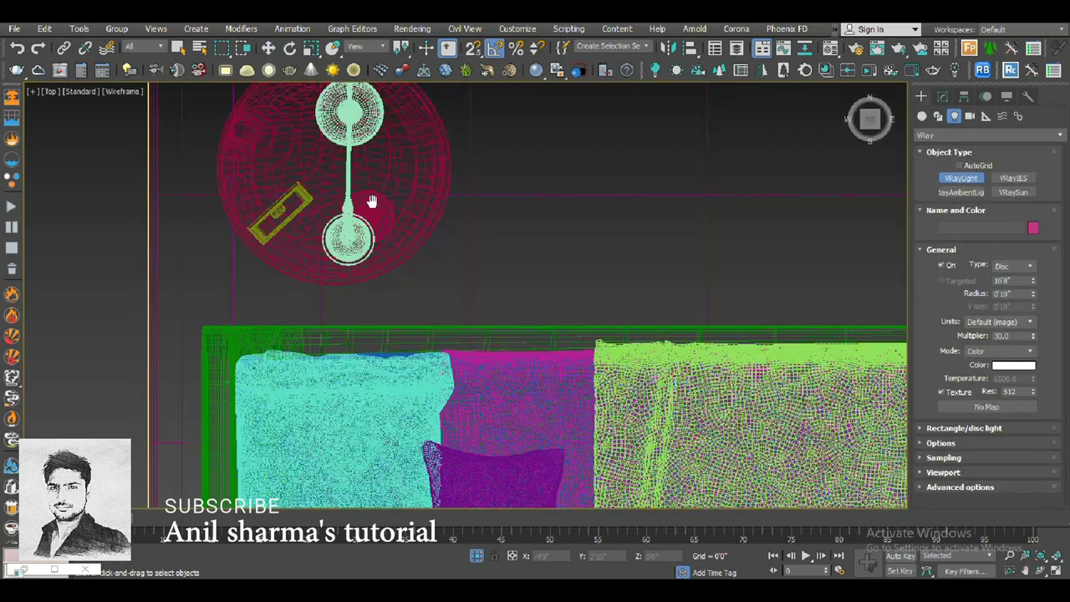
{"action": "middle_click_drag", "start_coordinate": [372, 201], "coordinate": [465, 280]}
{"action": "scroll", "coordinate": [472, 334], "scroll_direction": "up", "scroll_amount": 4}
{"action": "scroll", "coordinate": [471, 334], "scroll_direction": "up", "scroll_amount": 3}
{"action": "scroll", "coordinate": [471, 334], "scroll_direction": "up", "scroll_amount": 1}
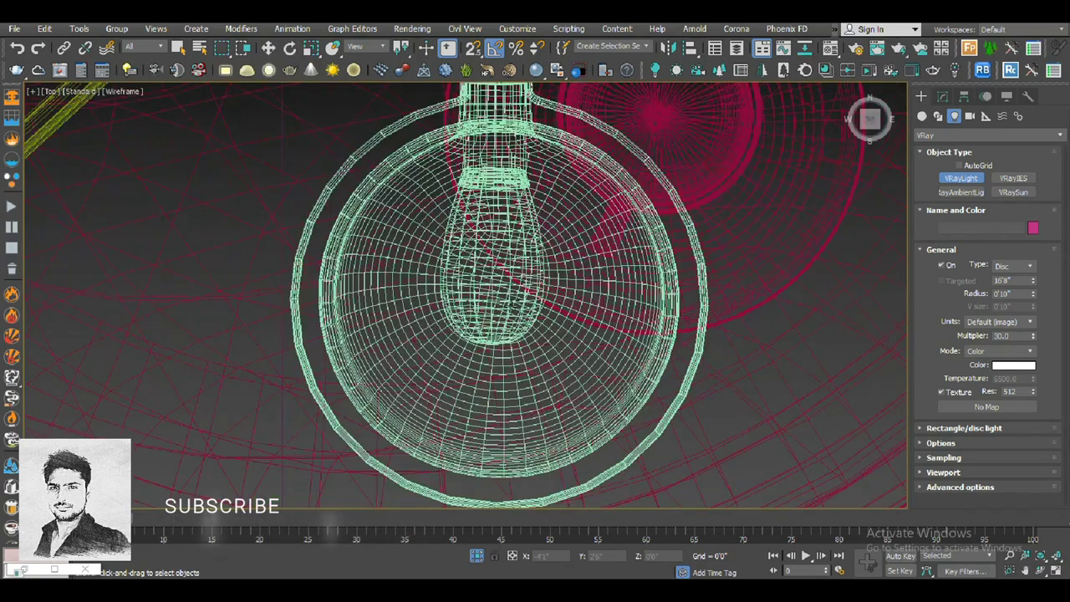
{"action": "left_click_drag", "start_coordinate": [511, 285], "coordinate": [520, 290]}
- Move the disc light up under the lamp shade in the left view
{"action": "key", "text": "w"}
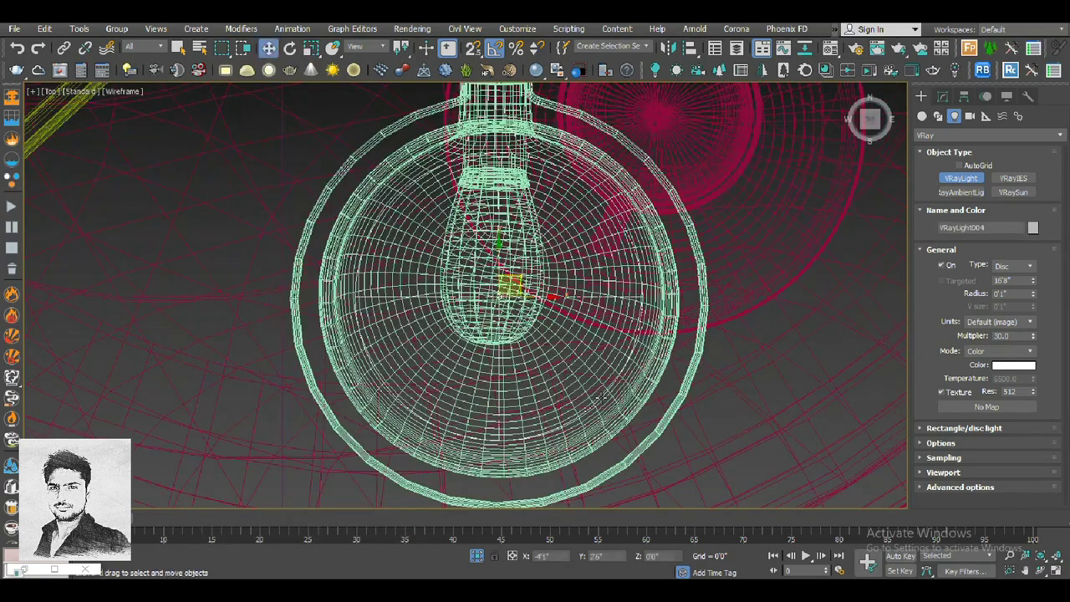
{"action": "scroll", "coordinate": [602, 398], "scroll_direction": "down", "scroll_amount": 2}
{"action": "key", "text": "l"}
{"action": "scroll", "coordinate": [535, 301], "scroll_direction": "down", "scroll_amount": 3}
{"action": "scroll", "coordinate": [535, 306], "scroll_direction": "down", "scroll_amount": 2}
{"action": "middle_click_drag", "start_coordinate": [535, 306], "coordinate": [538, 365]}
{"action": "scroll", "coordinate": [533, 216], "scroll_direction": "up", "scroll_amount": 5}
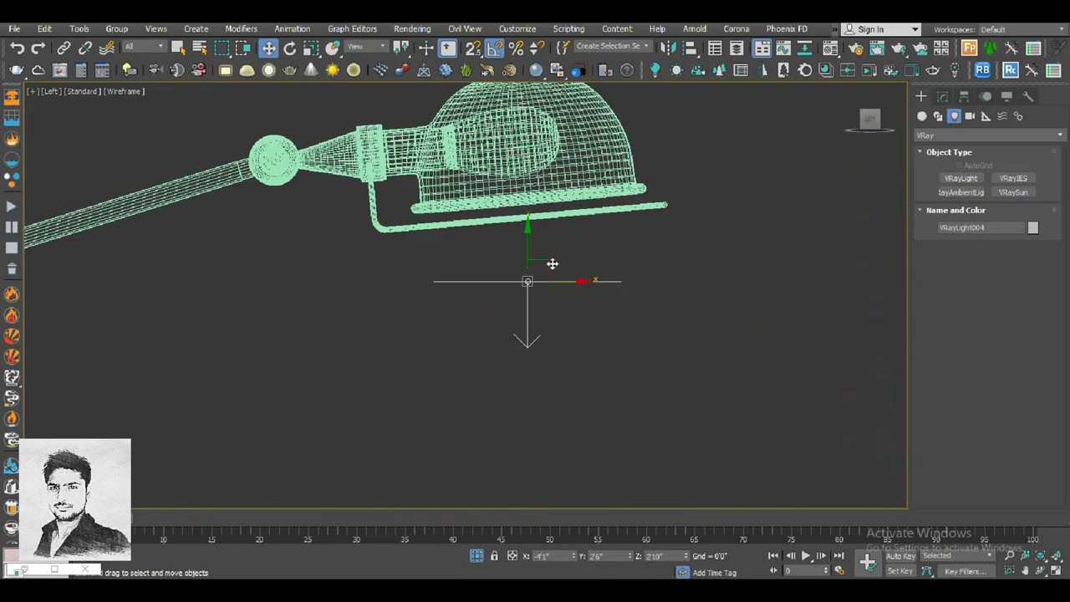
{"action": "scroll", "coordinate": [547, 266], "scroll_direction": "up", "scroll_amount": 1}
{"action": "middle_click_drag", "start_coordinate": [543, 269], "coordinate": [521, 303]}
{"action": "left_click_drag", "start_coordinate": [521, 304], "coordinate": [534, 204]}
- Tilt the disc light slightly to match the shade and return to the earlier view
{"action": "scroll", "coordinate": [529, 219], "scroll_direction": "up", "scroll_amount": 3}
{"action": "key", "text": "e"}
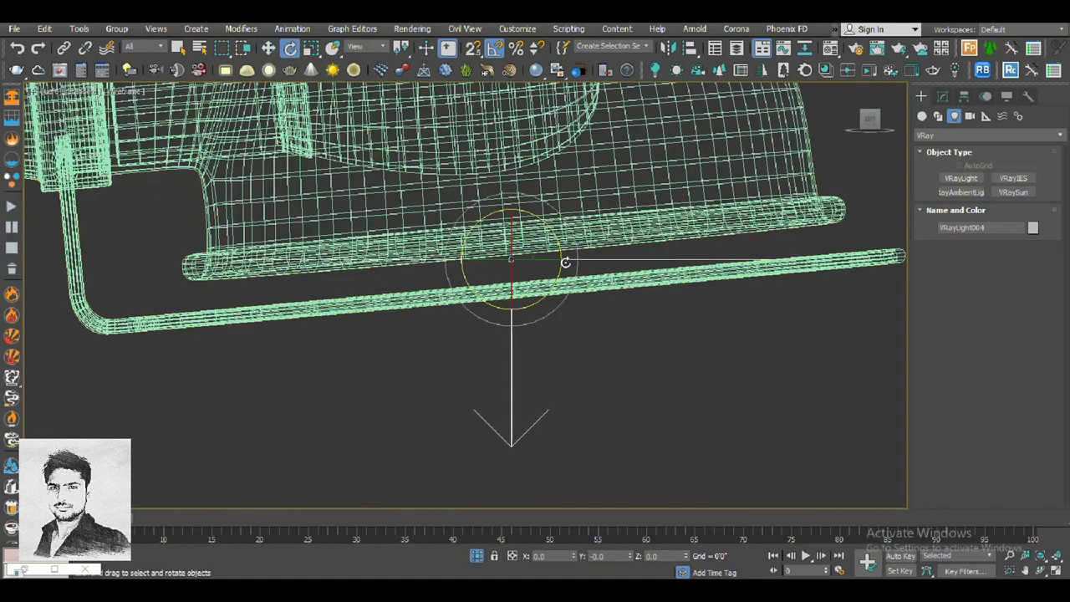
{"action": "left_click_drag", "start_coordinate": [580, 251], "coordinate": [585, 255]}
{"action": "key", "text": "w"}
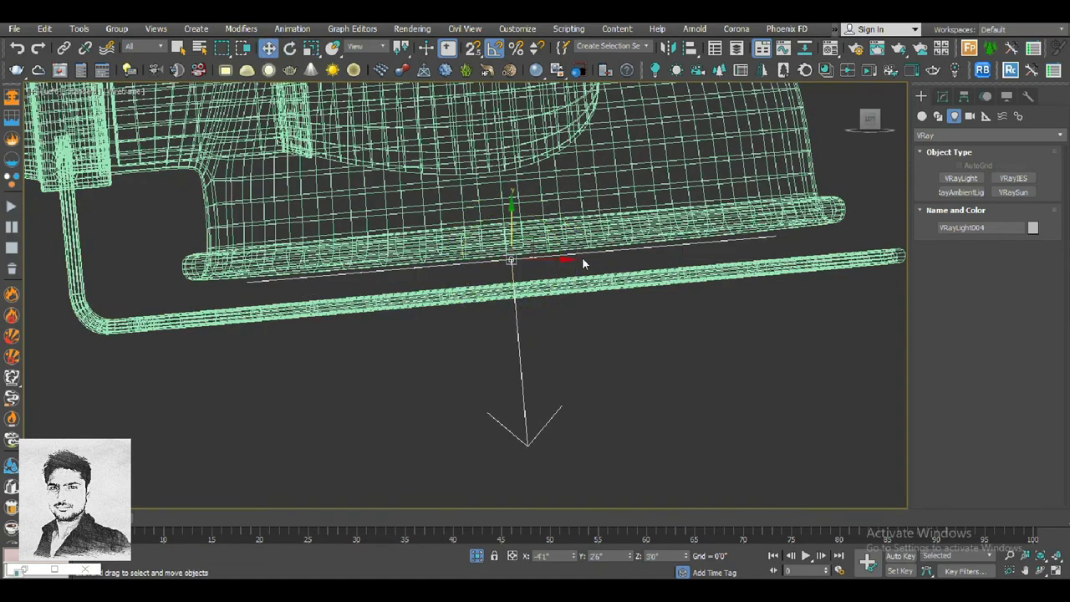
{"action": "key", "text": "F3"}
{"action": "key", "text": "shift+z"}
{"action": "key", "text": "shift+z"}
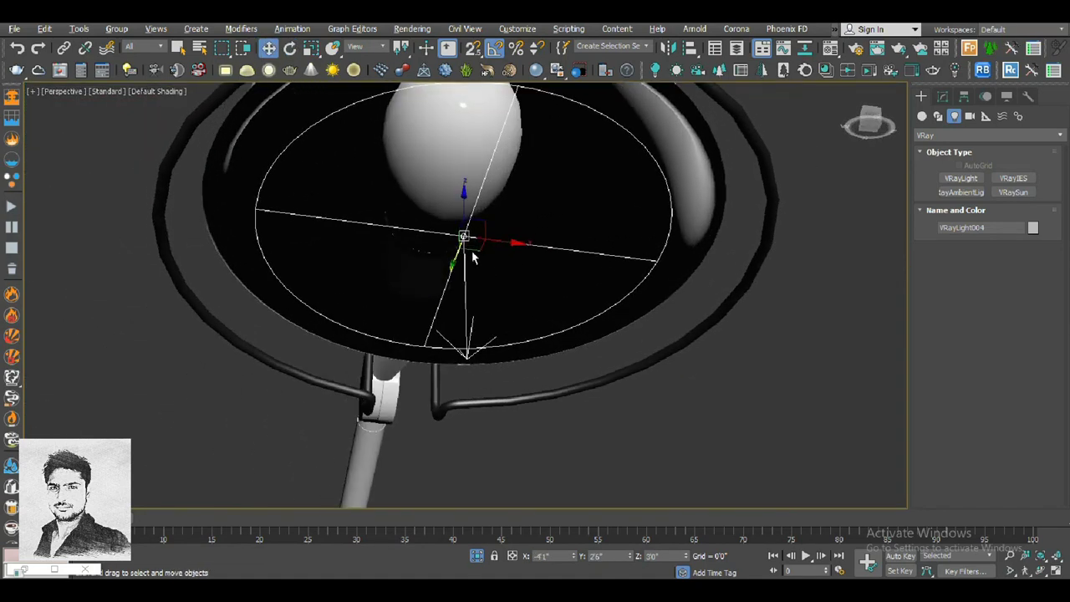
{"action": "key", "text": "shift+z"}
{"action": "key", "text": "shift+z"}
{"action": "key", "text": "shift+z"}
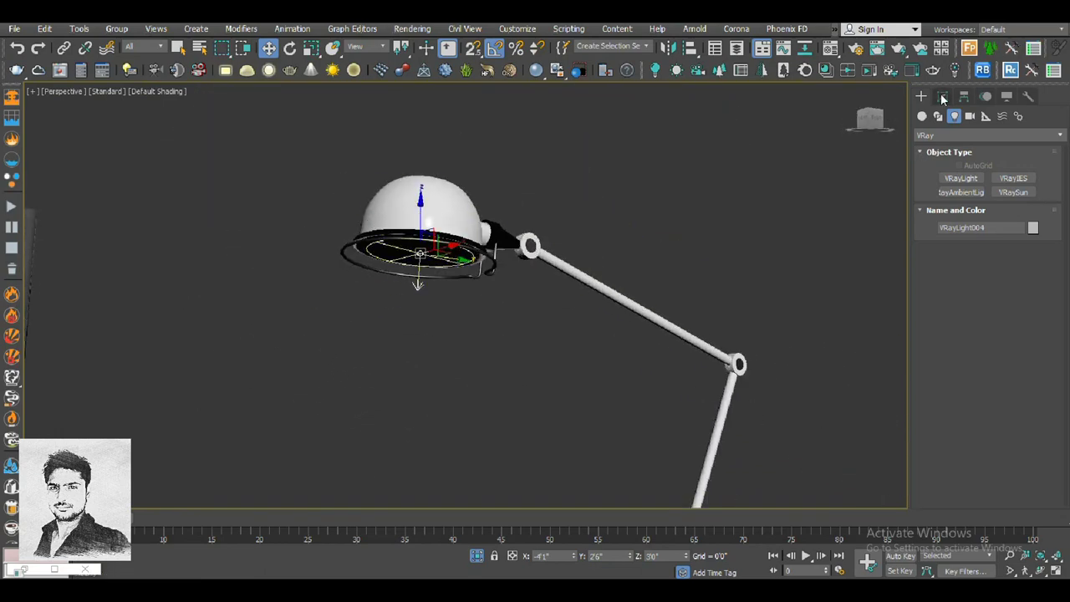
- Give the disc light radiant power (W) units and a 4500 K temperature colour
{"action": "left_click", "coordinate": [943, 98]}
{"action": "left_click", "coordinate": [1007, 346]}
{"action": "left_click", "coordinate": [1025, 372]}
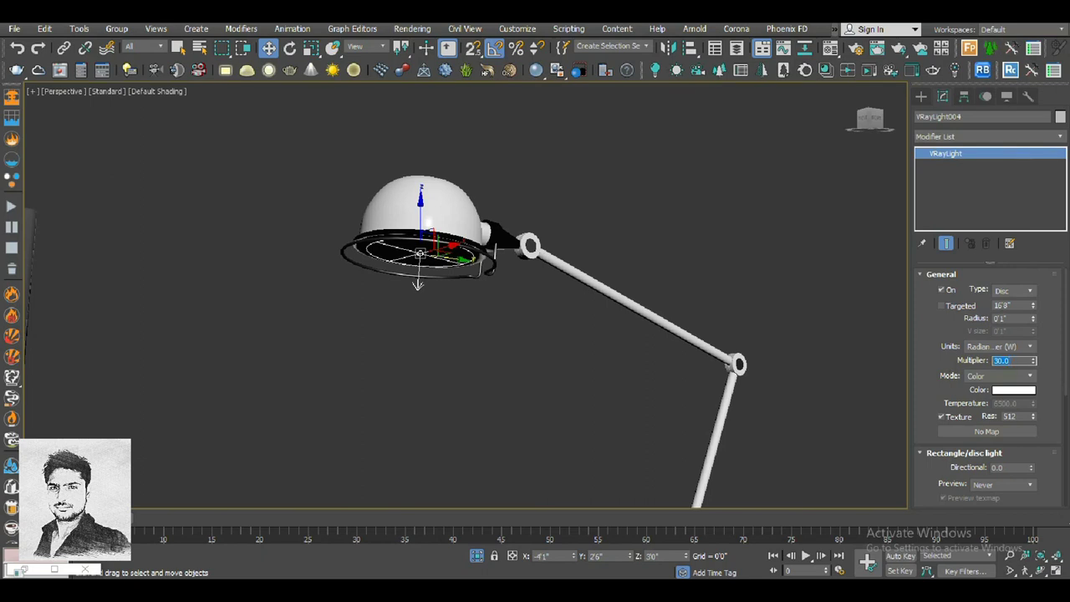
{"action": "left_click", "coordinate": [1002, 384]}
{"action": "left_click", "coordinate": [999, 376]}
{"action": "left_click", "coordinate": [1007, 399]}
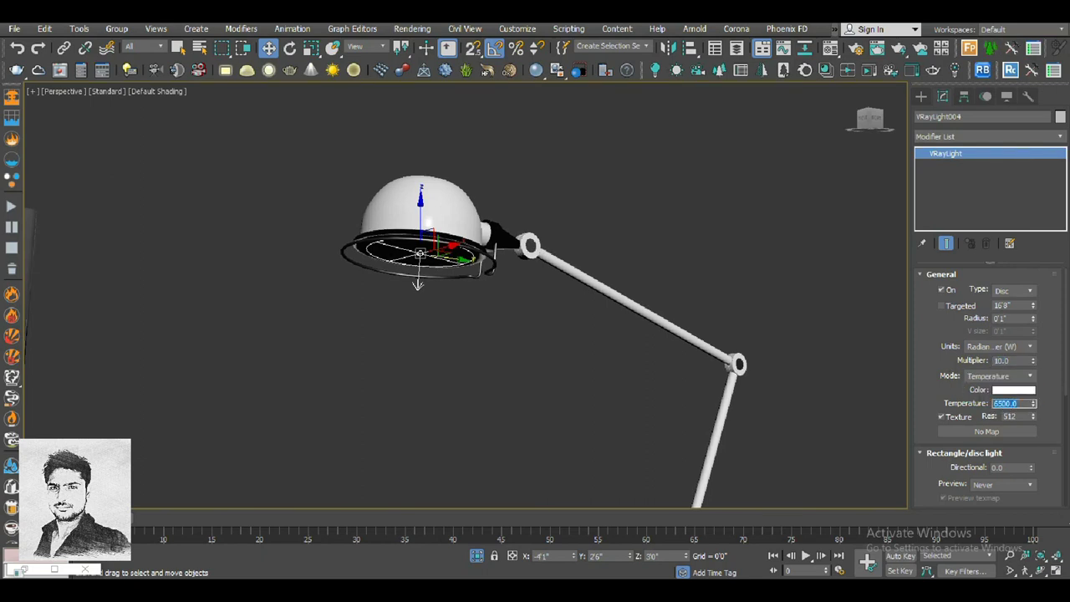
{"action": "type", "text": "4500"}
- Set Preview to Always, shorten the target length and settle Directional at 0.49
{"action": "scroll", "coordinate": [1008, 336], "scroll_direction": "down", "scroll_amount": 2}
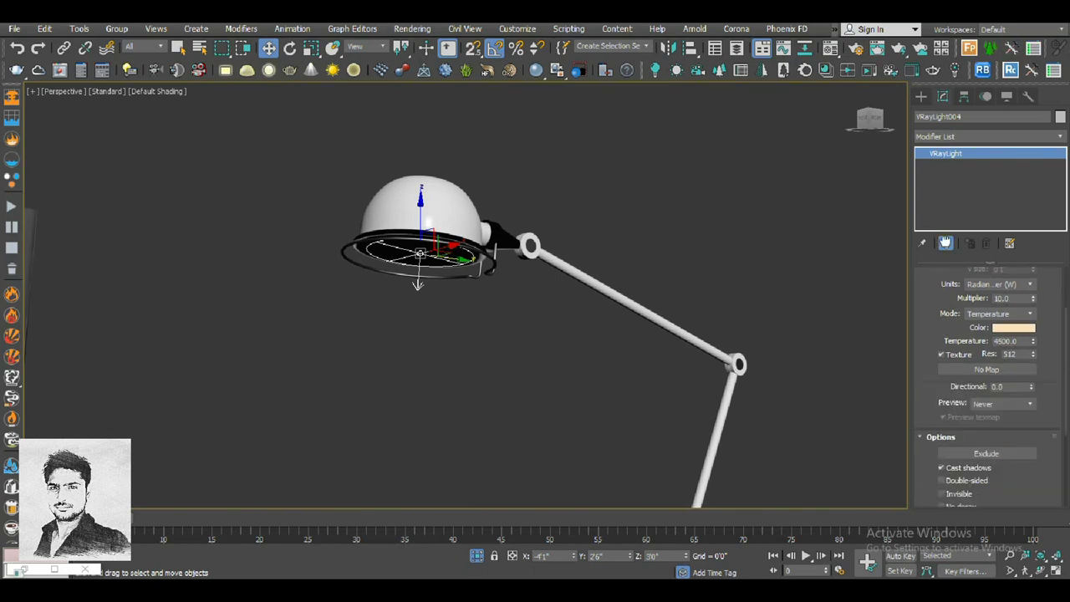
{"action": "scroll", "coordinate": [991, 376], "scroll_direction": "down", "scroll_amount": 1}
{"action": "left_click", "coordinate": [992, 388]}
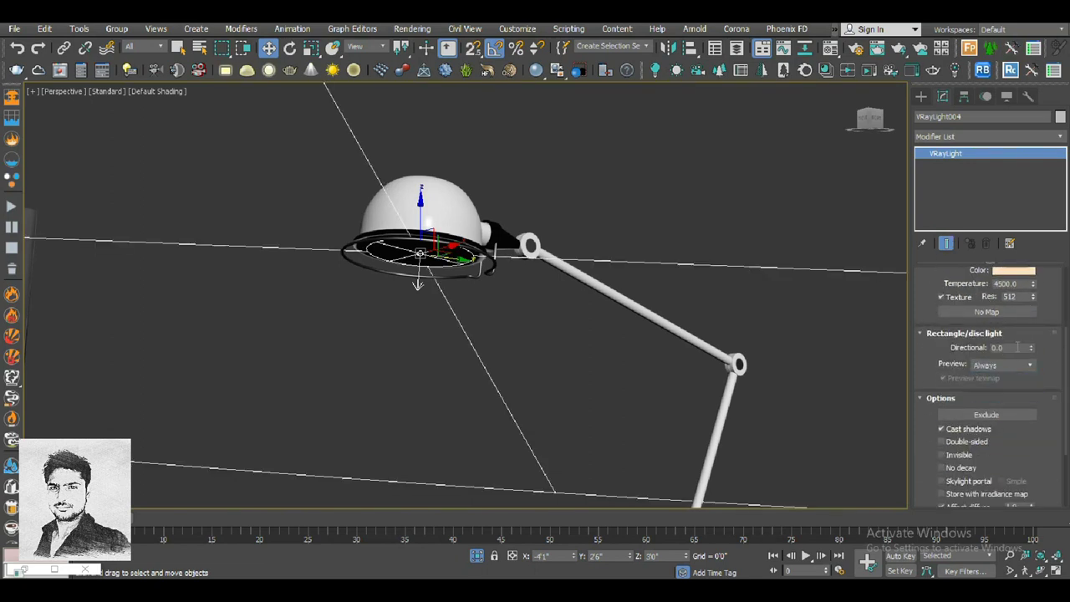
{"action": "left_click_drag", "start_coordinate": [1037, 356], "coordinate": [1037, 330]}
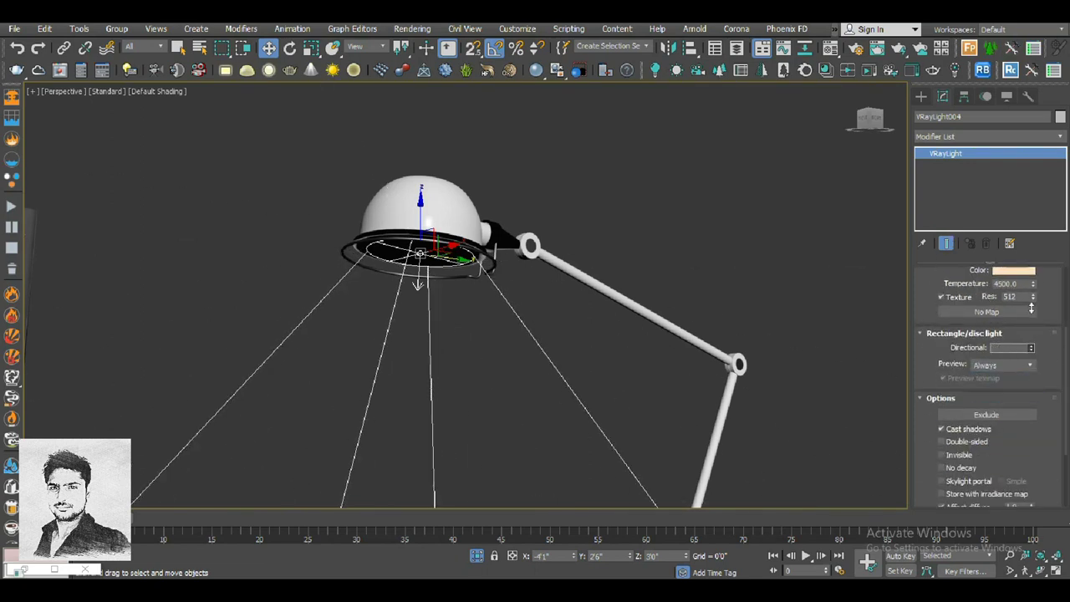
{"action": "scroll", "coordinate": [410, 338], "scroll_direction": "down", "scroll_amount": 3}
{"action": "scroll", "coordinate": [331, 327], "scroll_direction": "up", "scroll_amount": 1}
{"action": "scroll", "coordinate": [556, 256], "scroll_direction": "down", "scroll_amount": 3}
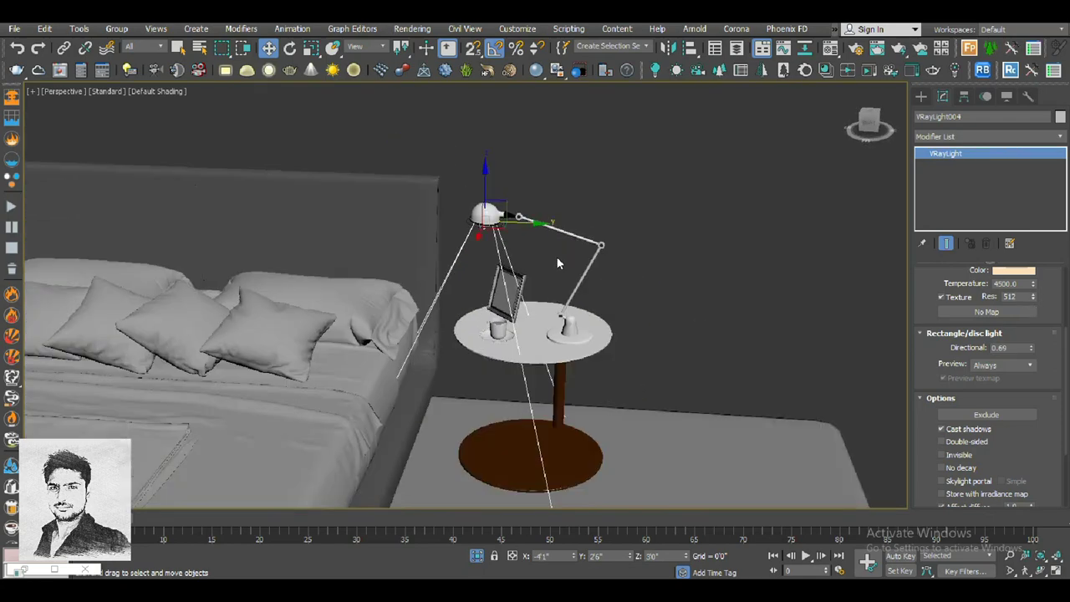
{"action": "scroll", "coordinate": [786, 307], "scroll_direction": "down", "scroll_amount": 2}
{"action": "scroll", "coordinate": [942, 281], "scroll_direction": "up", "scroll_amount": 3}
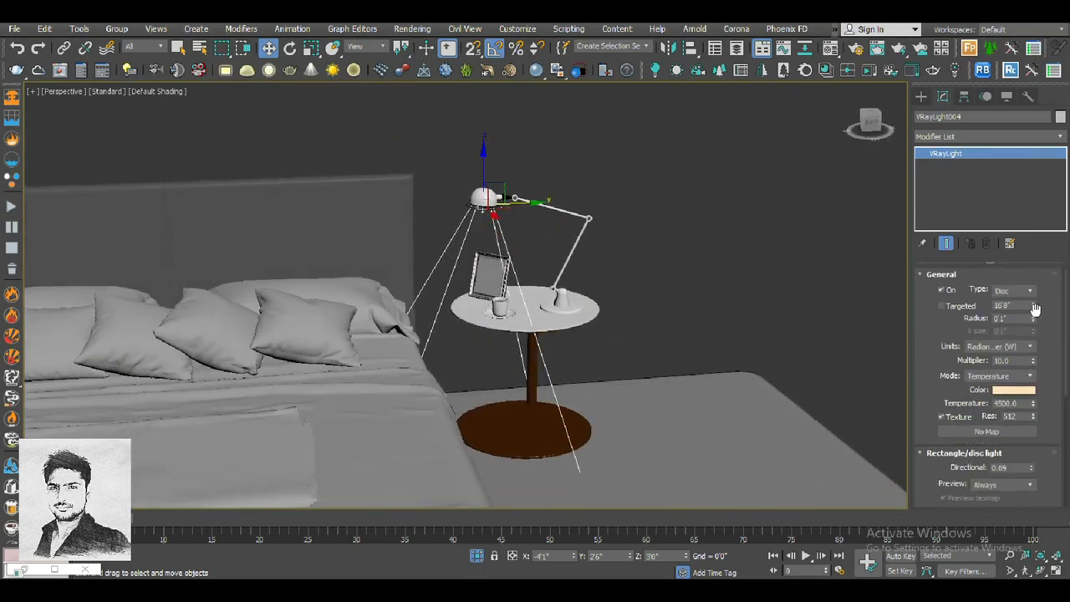
{"action": "left_click_drag", "start_coordinate": [1034, 308], "coordinate": [1037, 390]}
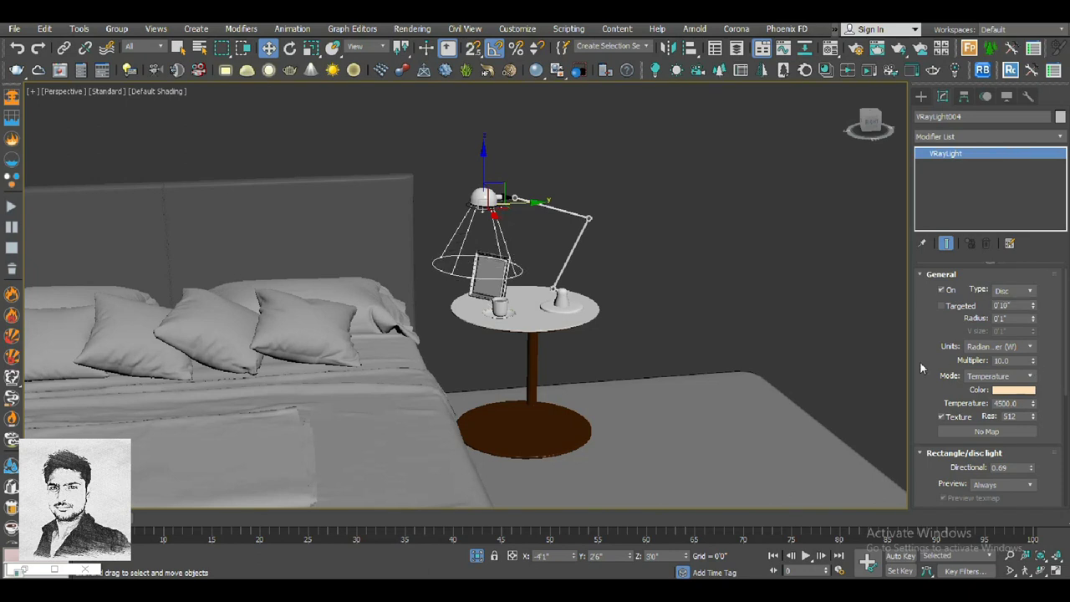
{"action": "scroll", "coordinate": [927, 335], "scroll_direction": "down", "scroll_amount": 3}
{"action": "scroll", "coordinate": [1033, 441], "scroll_direction": "down", "scroll_amount": 1}
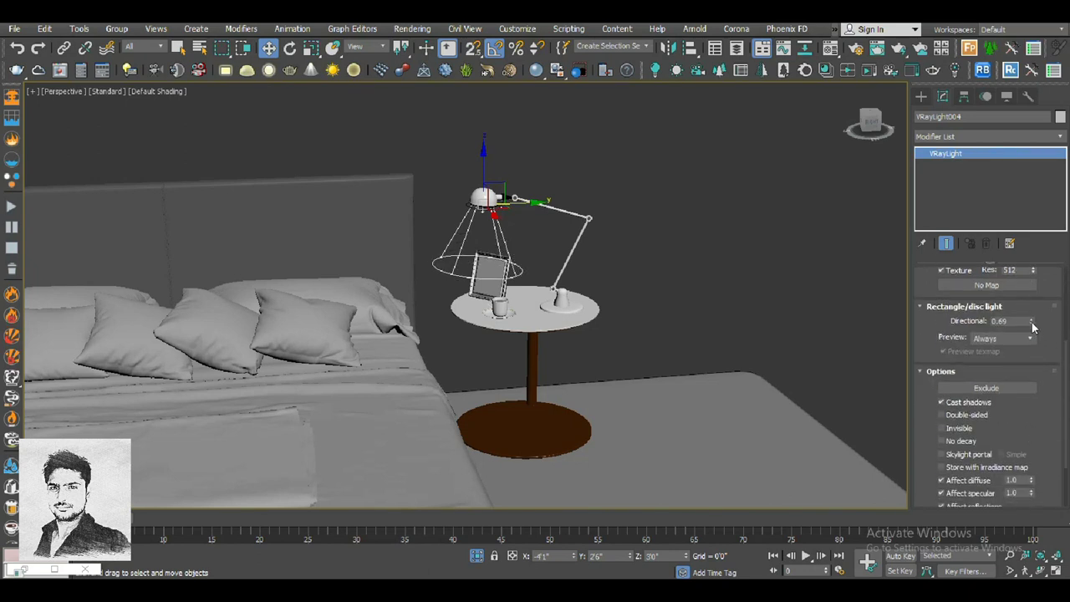
{"action": "left_click_drag", "start_coordinate": [1033, 326], "coordinate": [1039, 336]}
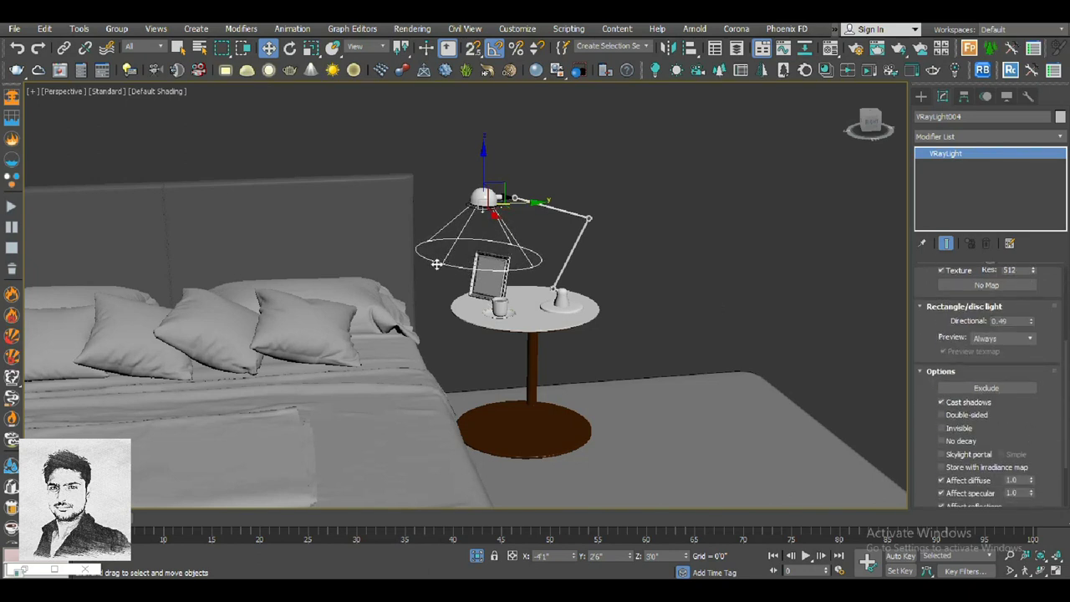
- Fit the scene and look through the VRayCam001 camera in shaded mode
{"action": "key", "text": "ctrl+shift+z"}
{"action": "key", "text": "c"}
{"action": "key", "text": "F3"}
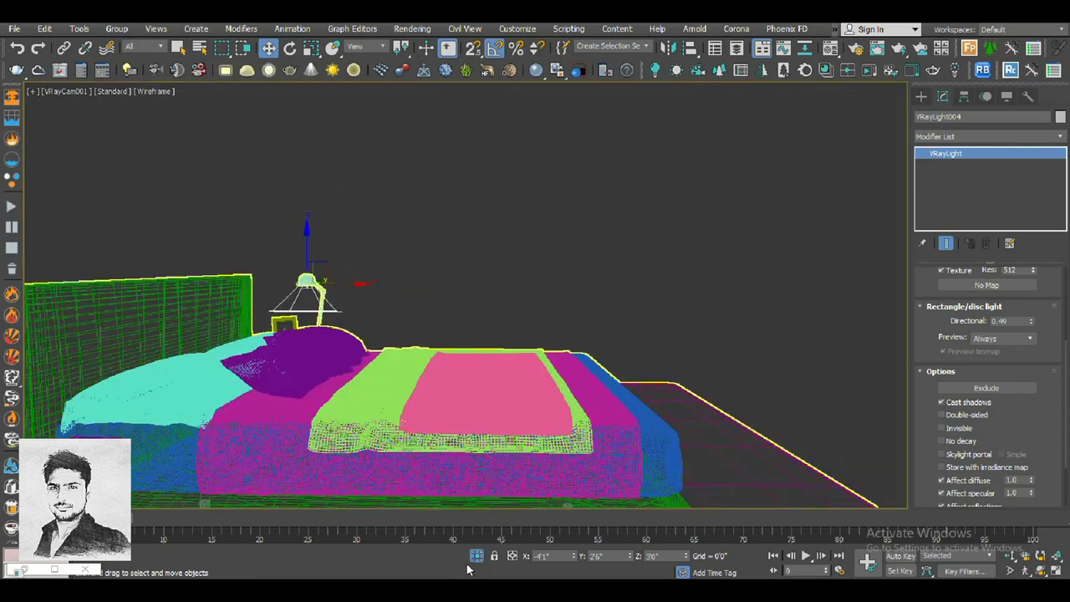
{"action": "key", "text": "shift+f"}
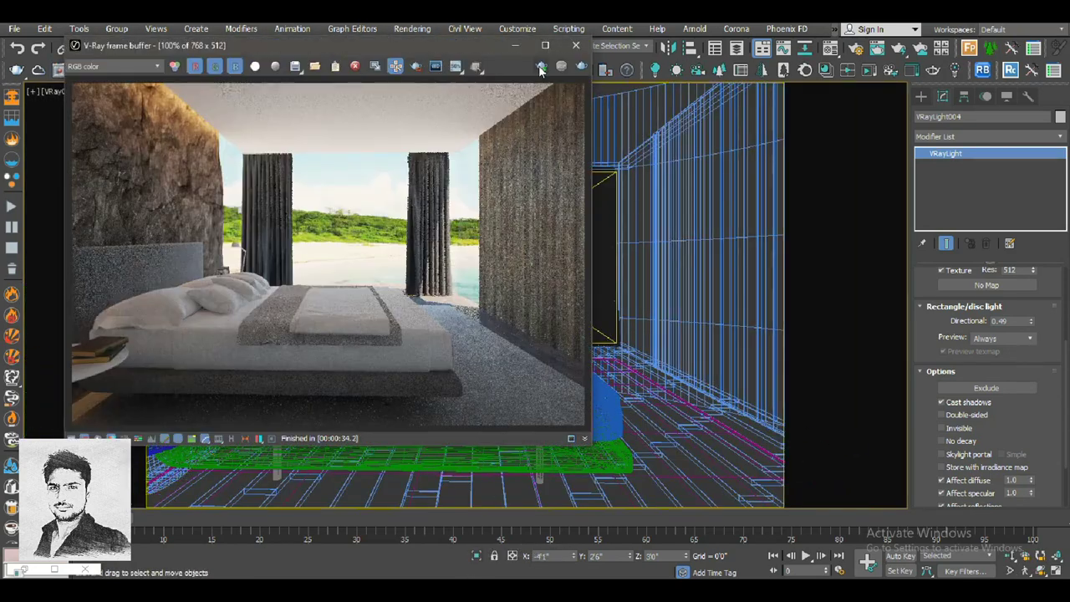
{"action": "left_click", "coordinate": [540, 69]}
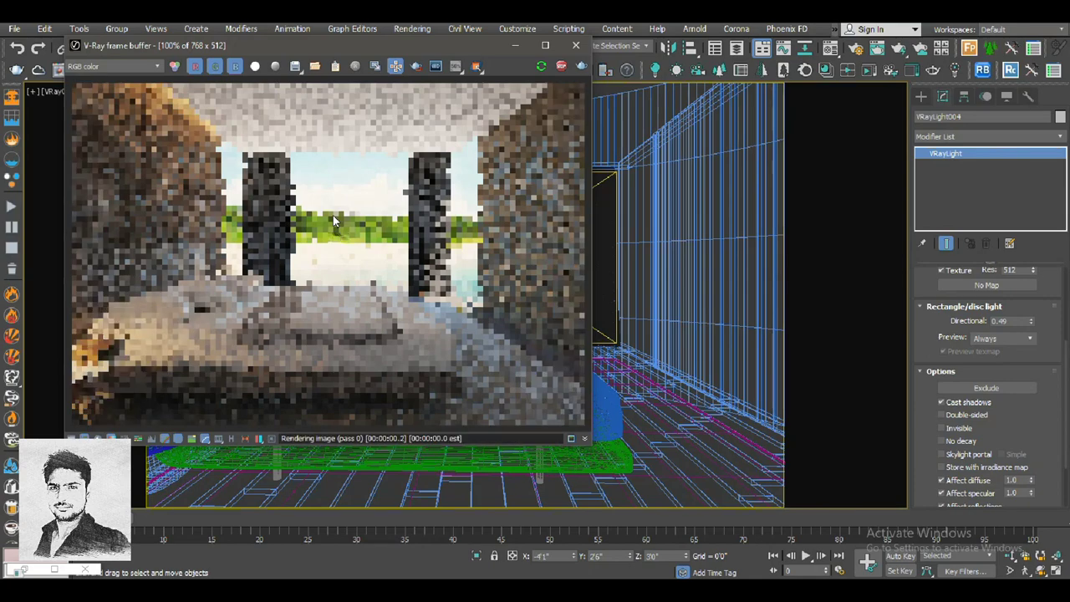
{"action": "scroll", "coordinate": [121, 371], "scroll_direction": "up", "scroll_amount": 2}
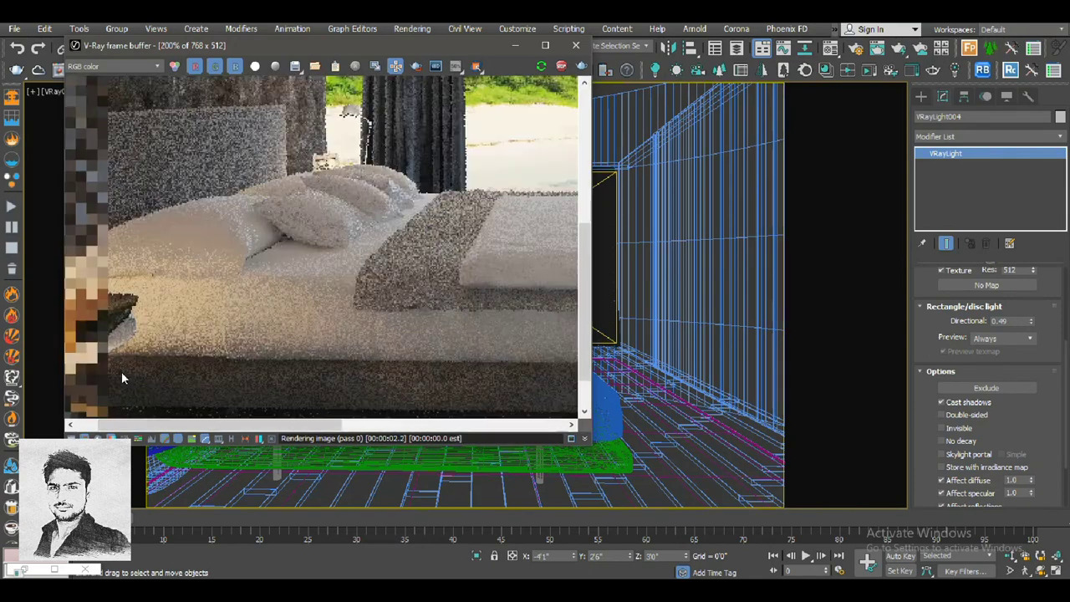
{"action": "scroll", "coordinate": [121, 371], "scroll_direction": "up", "scroll_amount": 1}
{"action": "scroll", "coordinate": [157, 329], "scroll_direction": "down", "scroll_amount": 1}
{"action": "scroll", "coordinate": [158, 329], "scroll_direction": "down", "scroll_amount": 1}
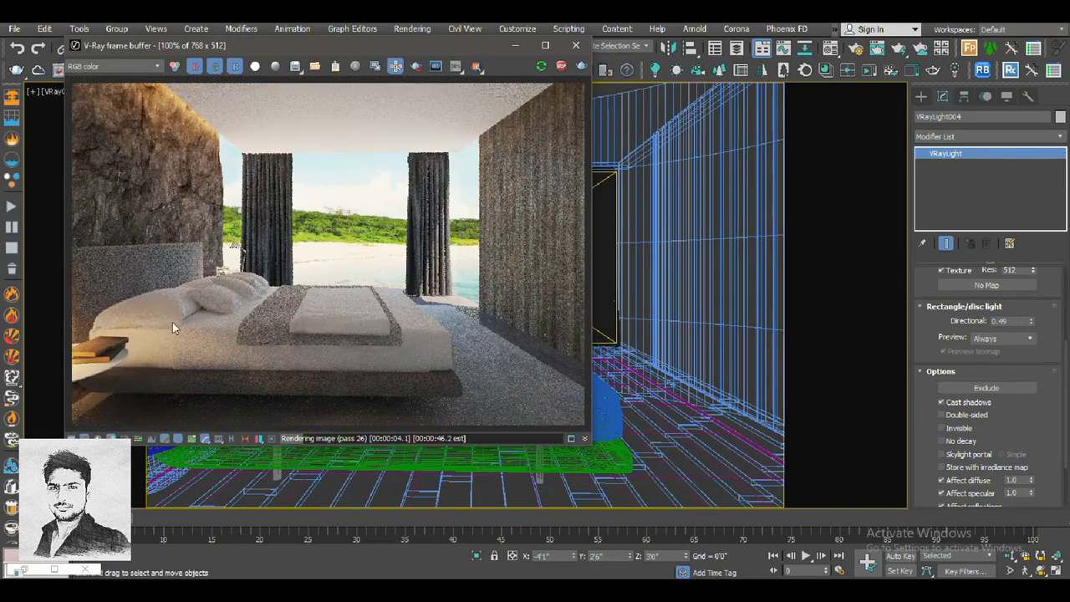
{"action": "scroll", "coordinate": [102, 355], "scroll_direction": "up", "scroll_amount": 1}
{"action": "scroll", "coordinate": [250, 288], "scroll_direction": "down", "scroll_amount": 1}
{"action": "scroll", "coordinate": [326, 267], "scroll_direction": "up", "scroll_amount": 2}
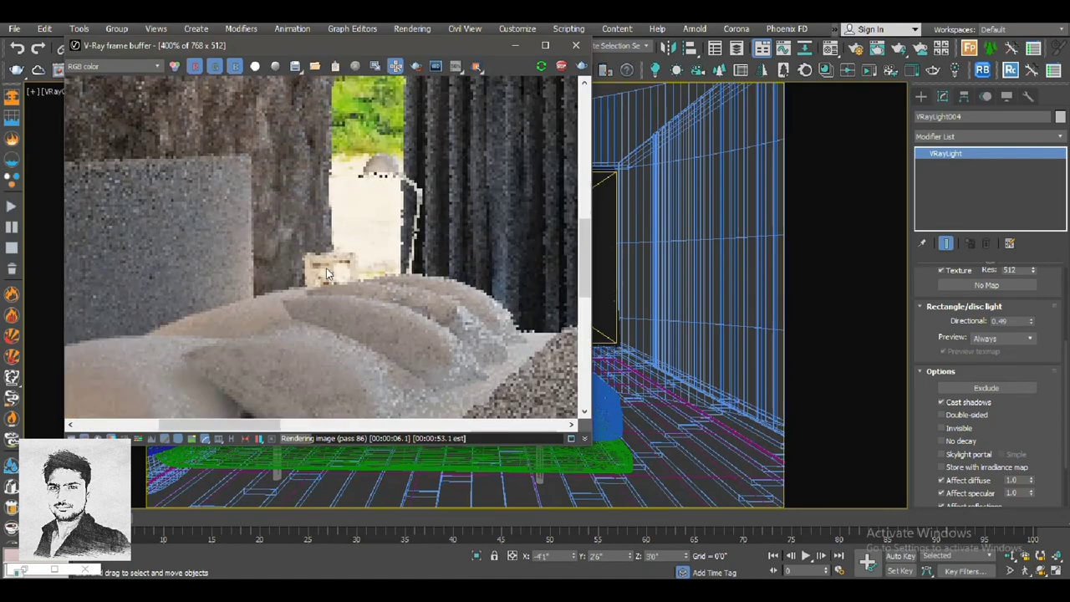
{"action": "scroll", "coordinate": [331, 269], "scroll_direction": "down", "scroll_amount": 2}
{"action": "scroll", "coordinate": [351, 247], "scroll_direction": "up", "scroll_amount": 1}
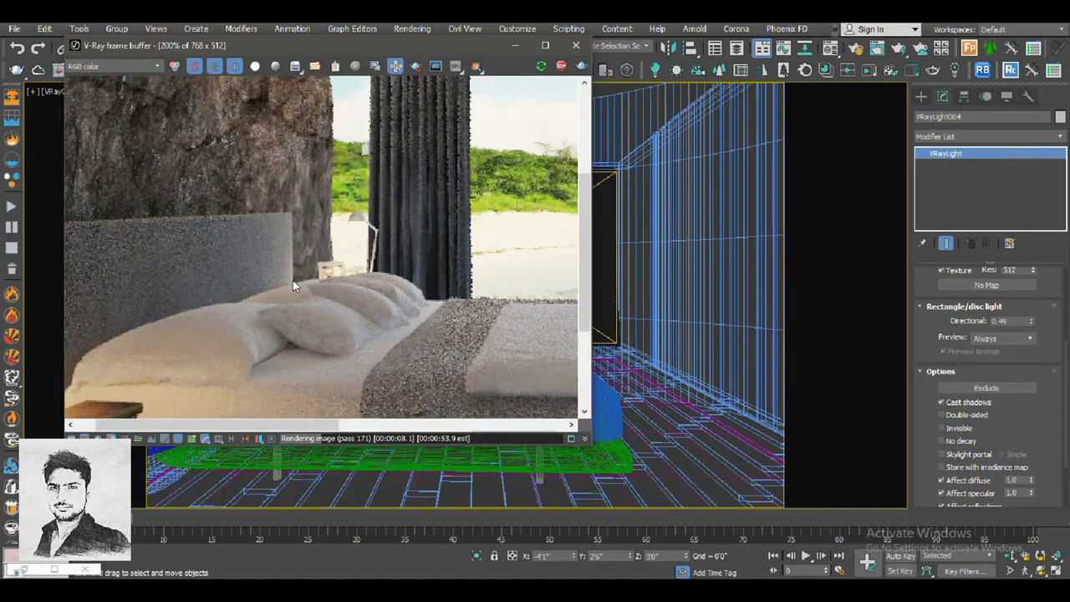
{"action": "scroll", "coordinate": [919, 303], "scroll_direction": "up", "scroll_amount": 3}
{"action": "scroll", "coordinate": [938, 343], "scroll_direction": "up", "scroll_amount": 2}
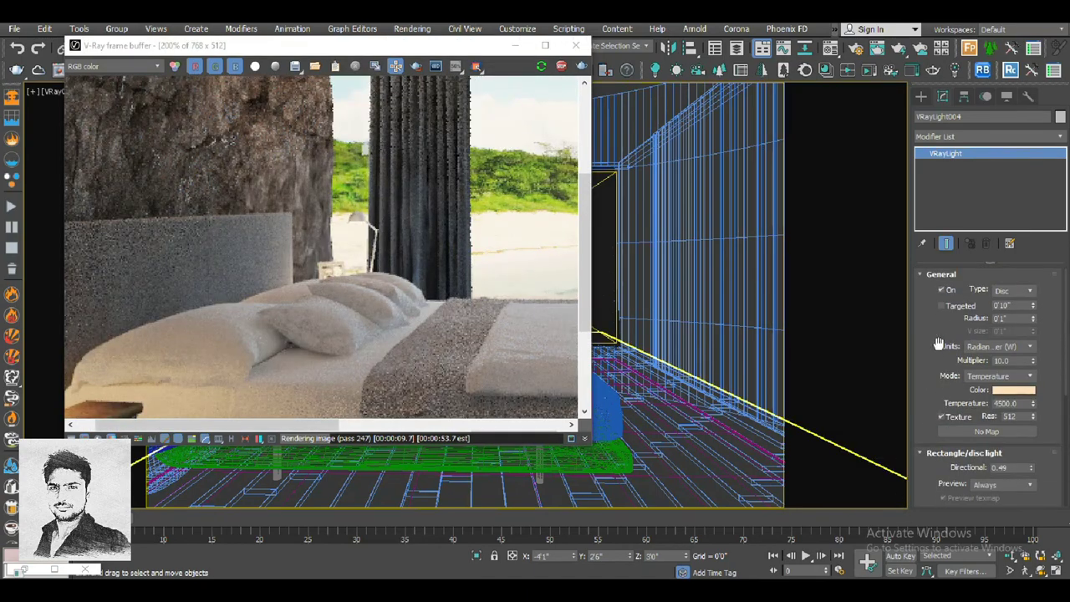
{"action": "left_click", "coordinate": [944, 291]}
{"action": "left_click", "coordinate": [943, 291]}
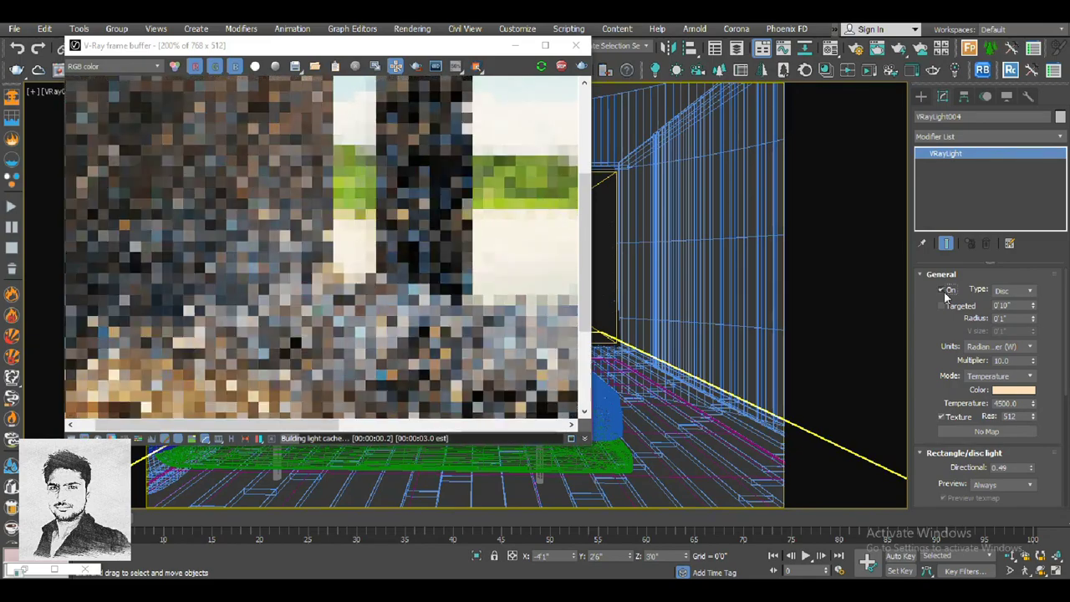
{"action": "scroll", "coordinate": [353, 276], "scroll_direction": "down", "scroll_amount": 1}
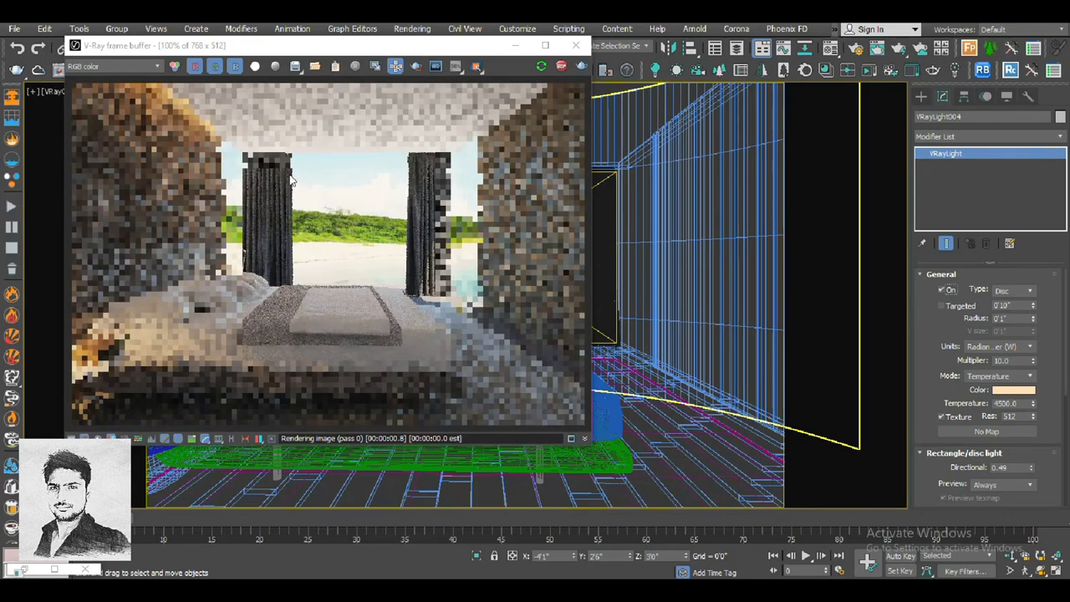
{"action": "scroll", "coordinate": [393, 185], "scroll_direction": "up", "scroll_amount": 1}
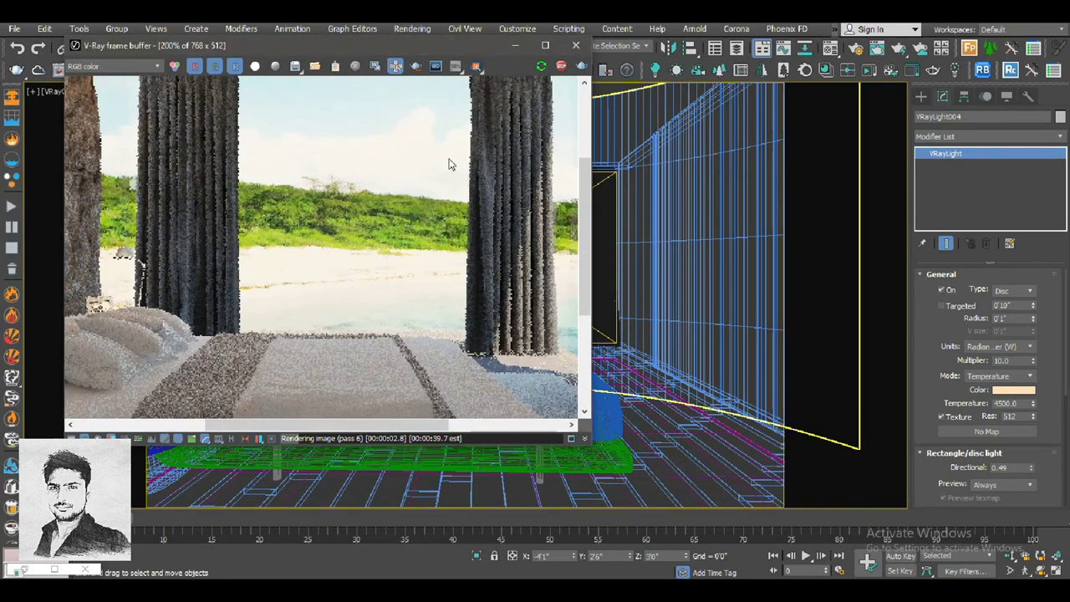
{"action": "scroll", "coordinate": [407, 210], "scroll_direction": "down", "scroll_amount": 1}
{"action": "scroll", "coordinate": [401, 215], "scroll_direction": "down", "scroll_amount": 1}
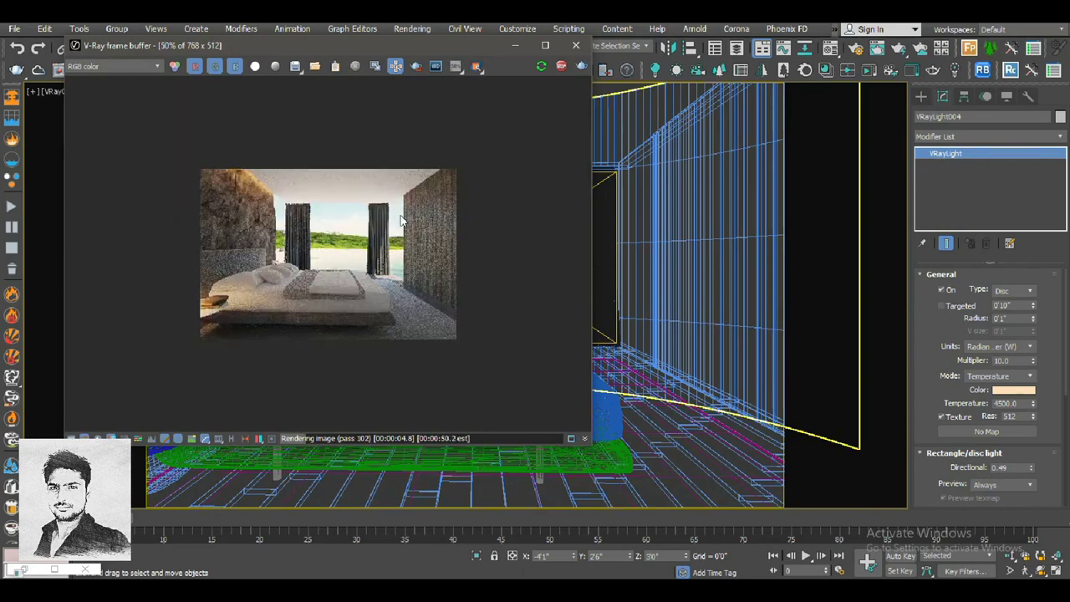
{"action": "scroll", "coordinate": [399, 259], "scroll_direction": "up", "scroll_amount": 1}
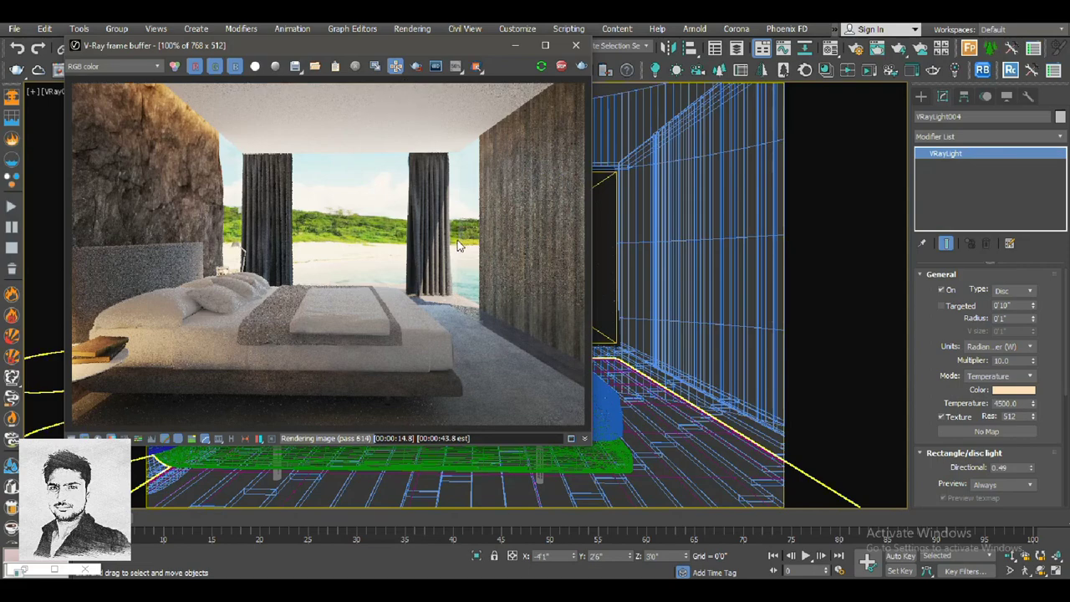
{"action": "left_click", "coordinate": [577, 48]}
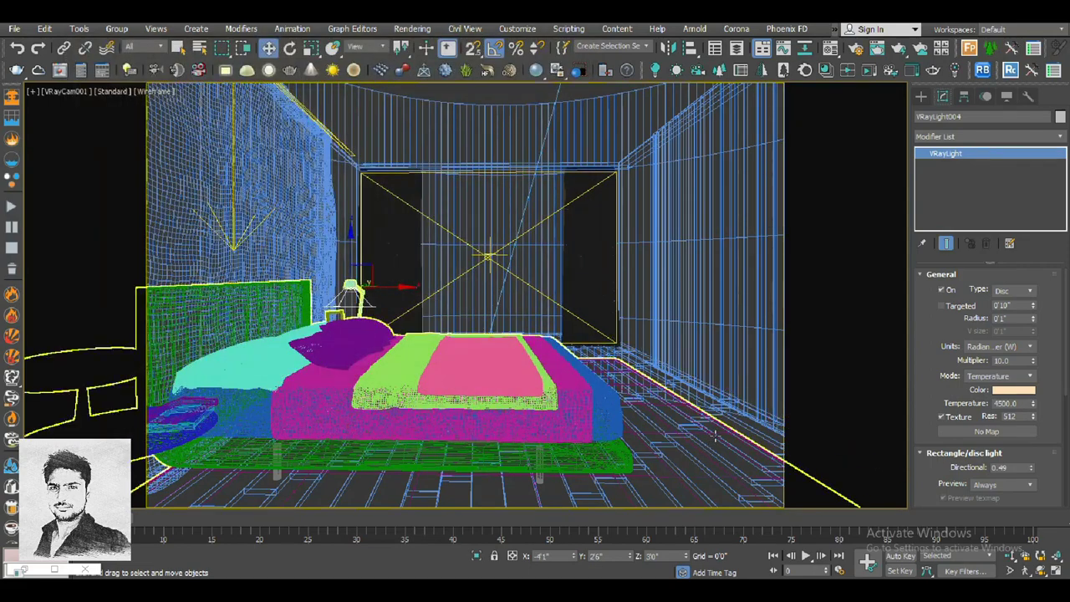
- Open the bed and floor group and add an FFD 4x4x4 modifier to the Carpet
{"action": "left_click", "coordinate": [726, 431]}
{"action": "key", "text": "t"}
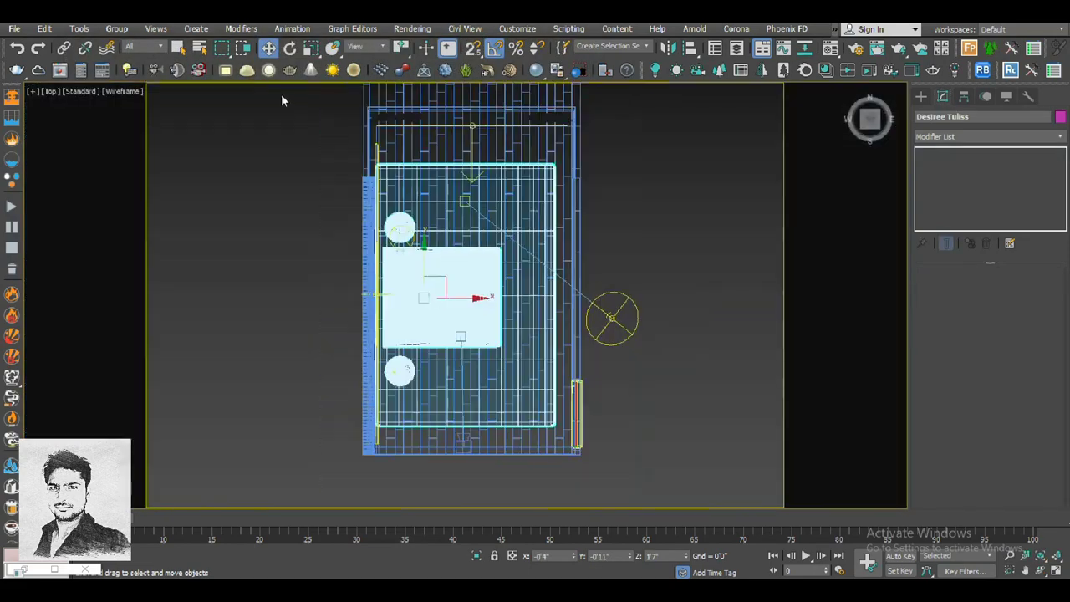
{"action": "left_click", "coordinate": [116, 29]}
{"action": "left_click", "coordinate": [123, 86]}
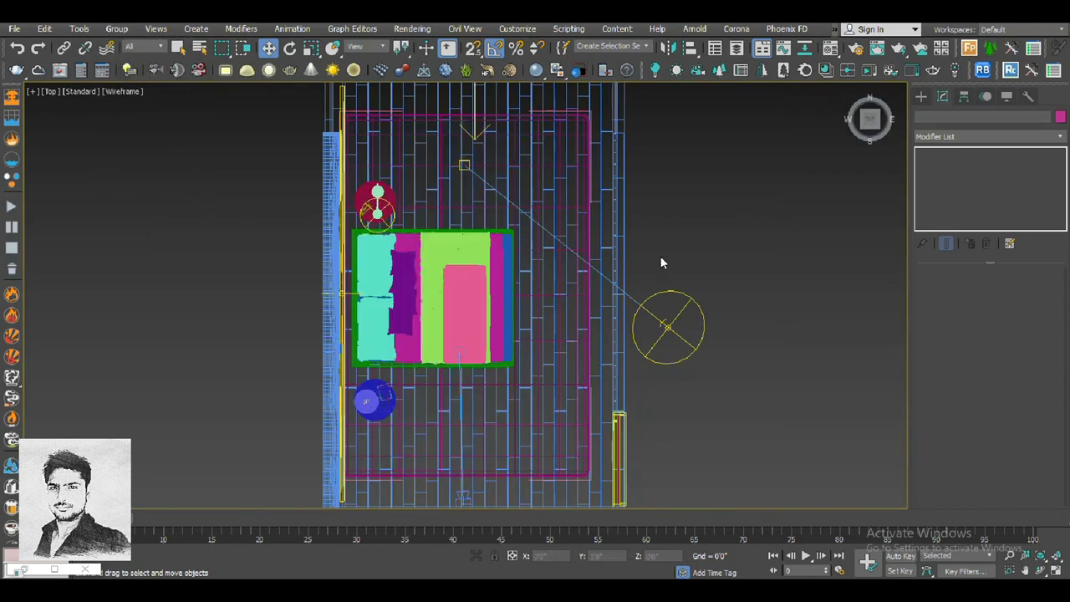
{"action": "left_click", "coordinate": [586, 159]}
{"action": "left_click", "coordinate": [981, 139]}
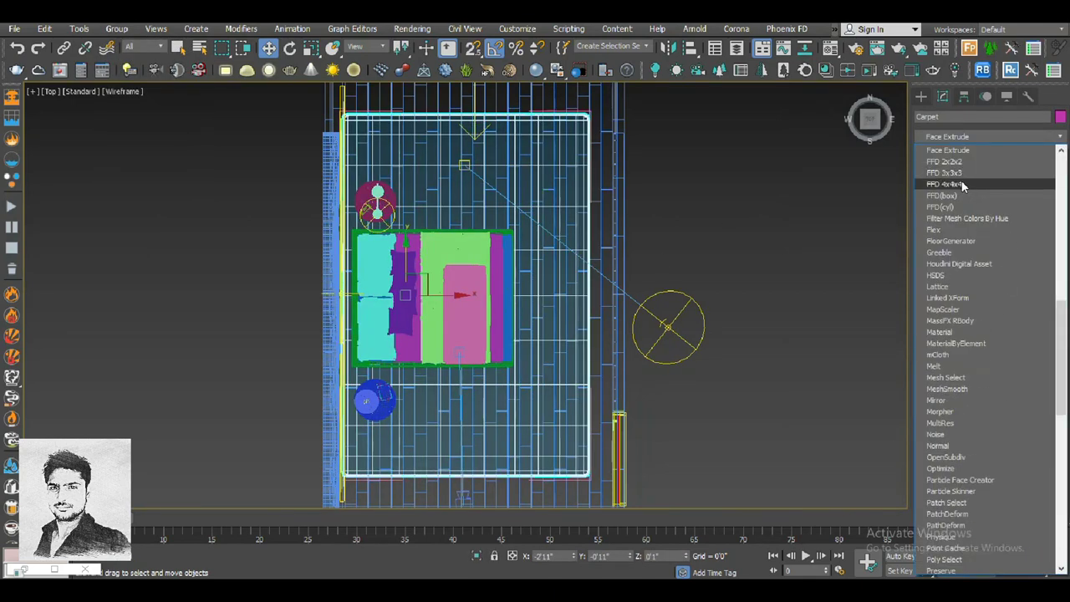
{"action": "left_click", "coordinate": [972, 176]}
- Pull the lattice's far edge, bottom rows and right column of control points inward
{"action": "left_click", "coordinate": [962, 166]}
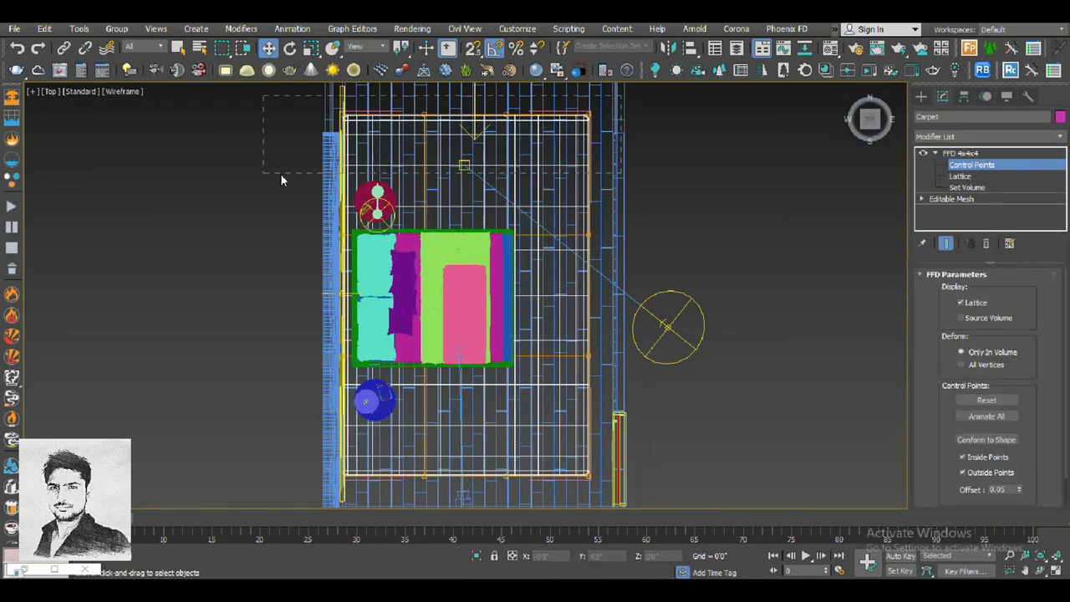
{"action": "left_click_drag", "start_coordinate": [280, 176], "coordinate": [280, 174]}
{"action": "middle_click_drag", "start_coordinate": [485, 98], "coordinate": [488, 136]}
{"action": "left_click_drag", "start_coordinate": [469, 115], "coordinate": [482, 184]}
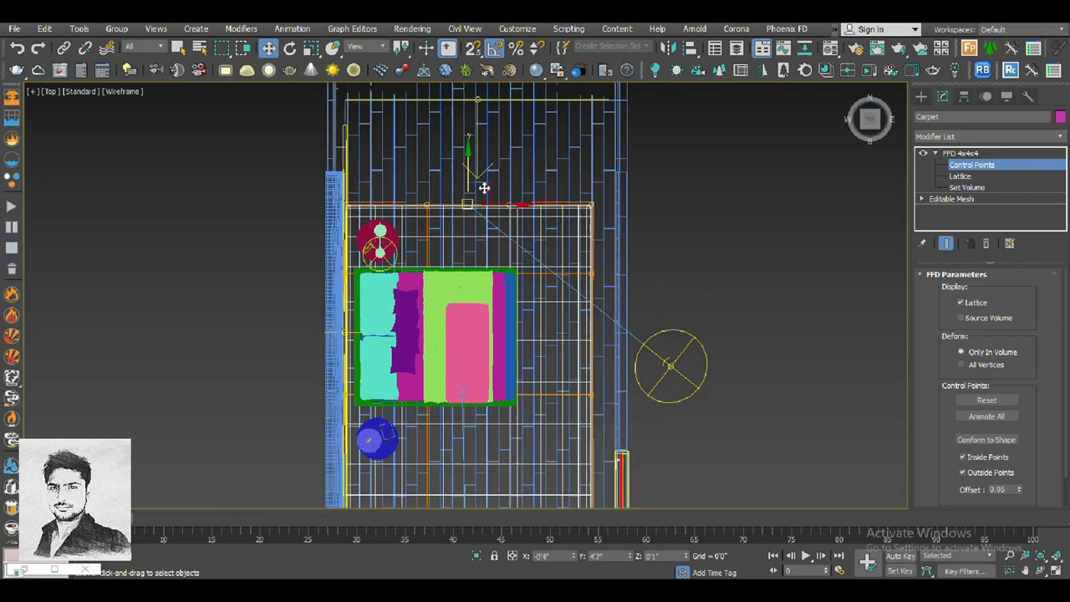
{"action": "middle_click_drag", "start_coordinate": [633, 460], "coordinate": [664, 307]}
{"action": "left_click_drag", "start_coordinate": [494, 334], "coordinate": [502, 293]}
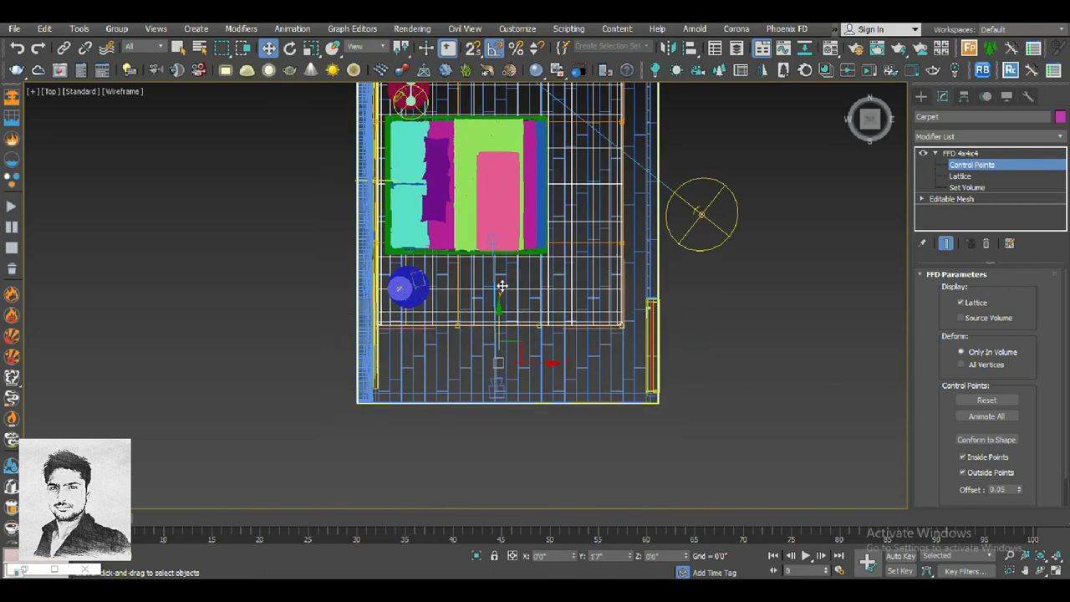
{"action": "middle_click_drag", "start_coordinate": [612, 255], "coordinate": [578, 372]}
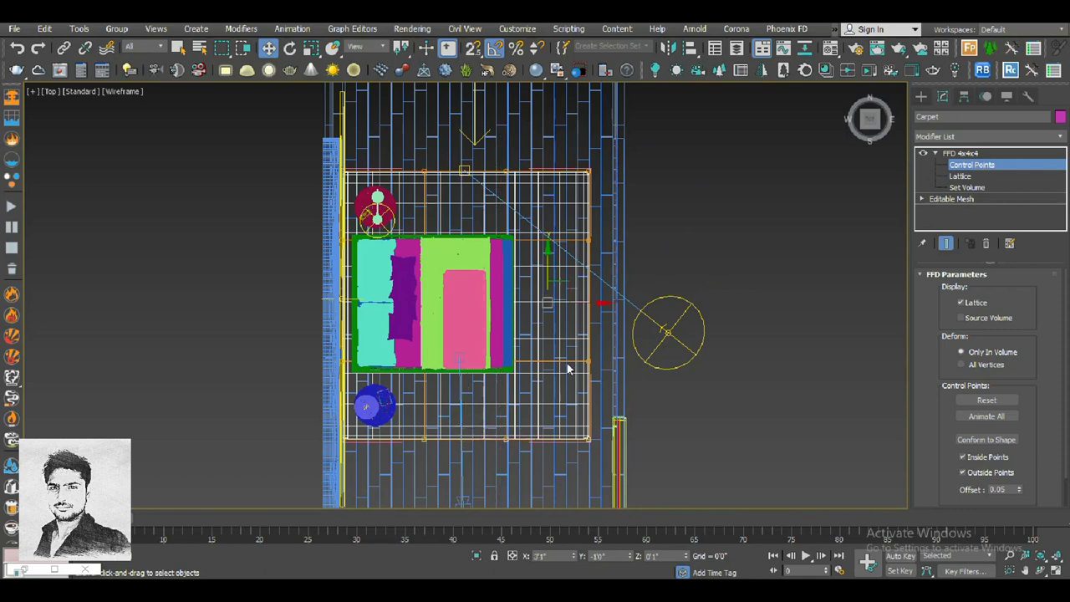
{"action": "mouse_move", "coordinate": [581, 305]}
{"action": "left_mouse_down"}
{"action": "mouse_move", "coordinate": [550, 304]}
{"action": "mouse_move", "coordinate": [575, 302]}
{"action": "left_mouse_up"}
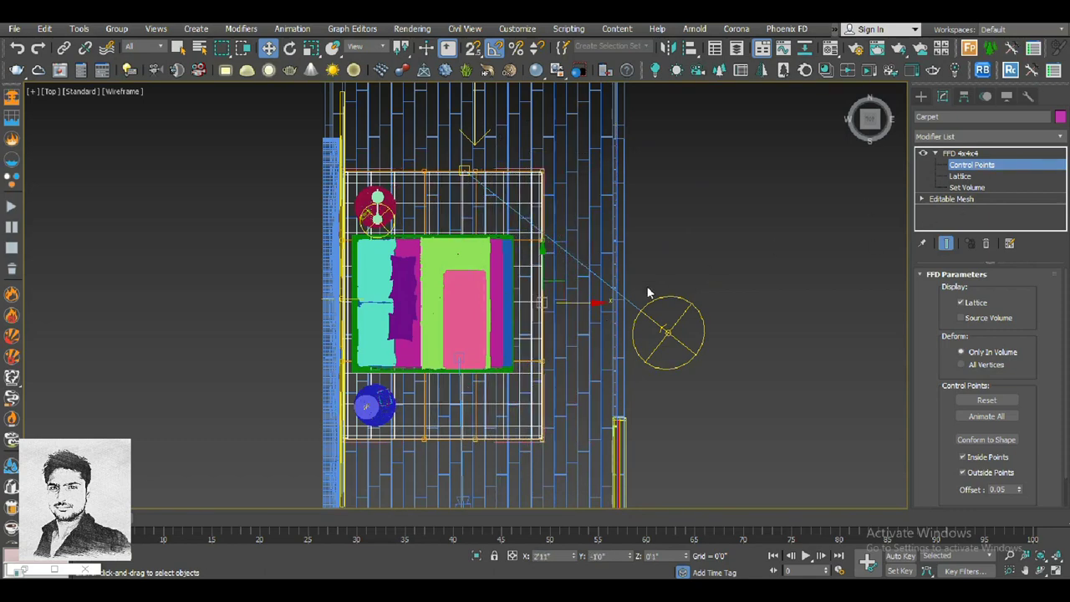
- Exit control-point editing and show the VRayCam001 view with its safe frame
{"action": "left_click", "coordinate": [961, 153]}
{"action": "key", "text": "c"}
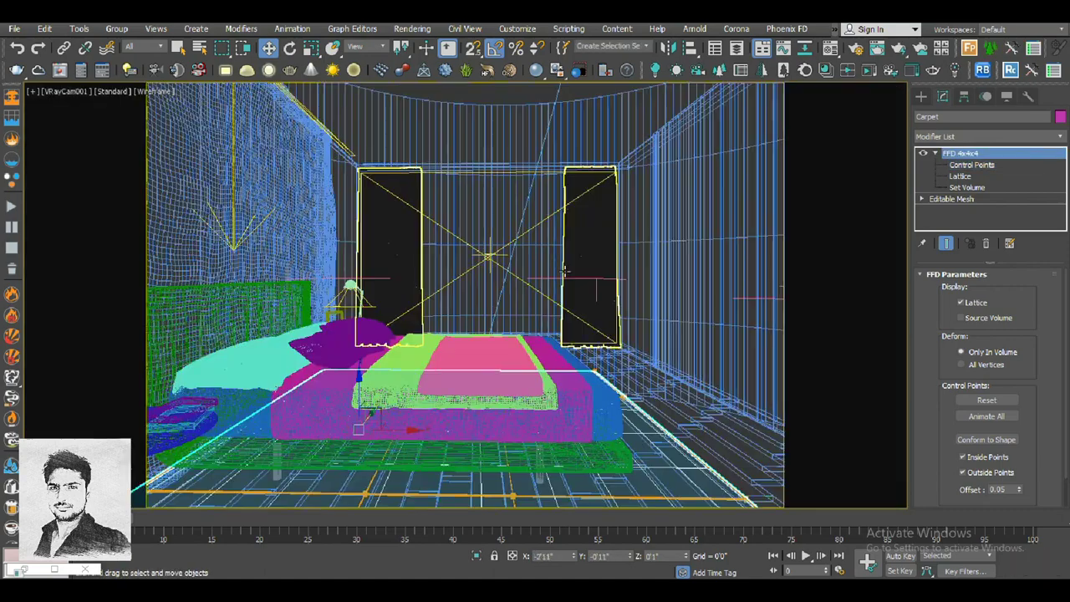
{"action": "key", "text": "shift+f"}
{"action": "right_click", "coordinate": [564, 271]}
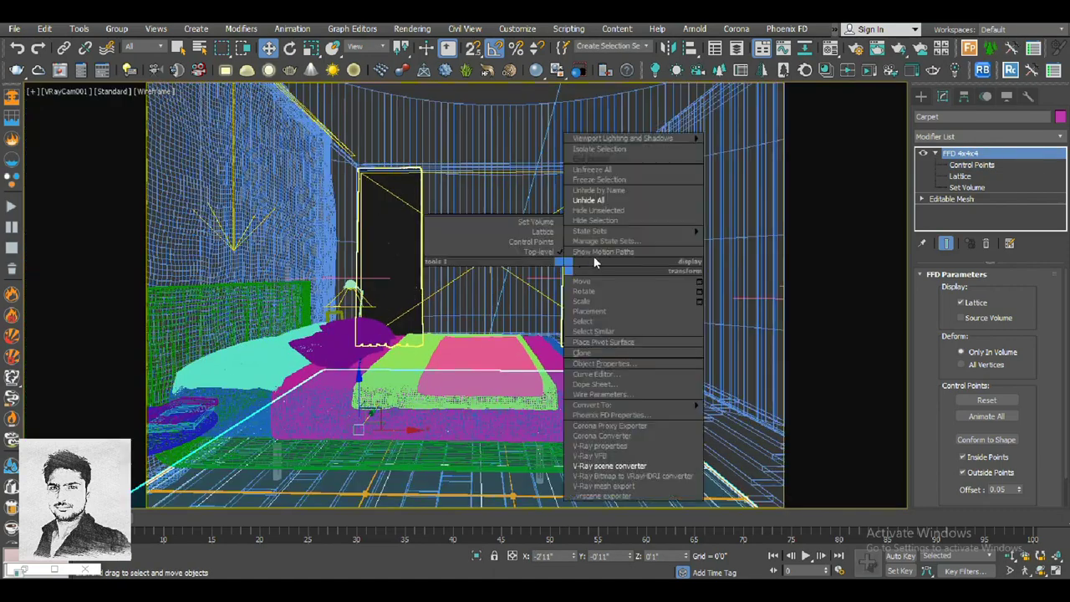
{"action": "left_click", "coordinate": [597, 246]}
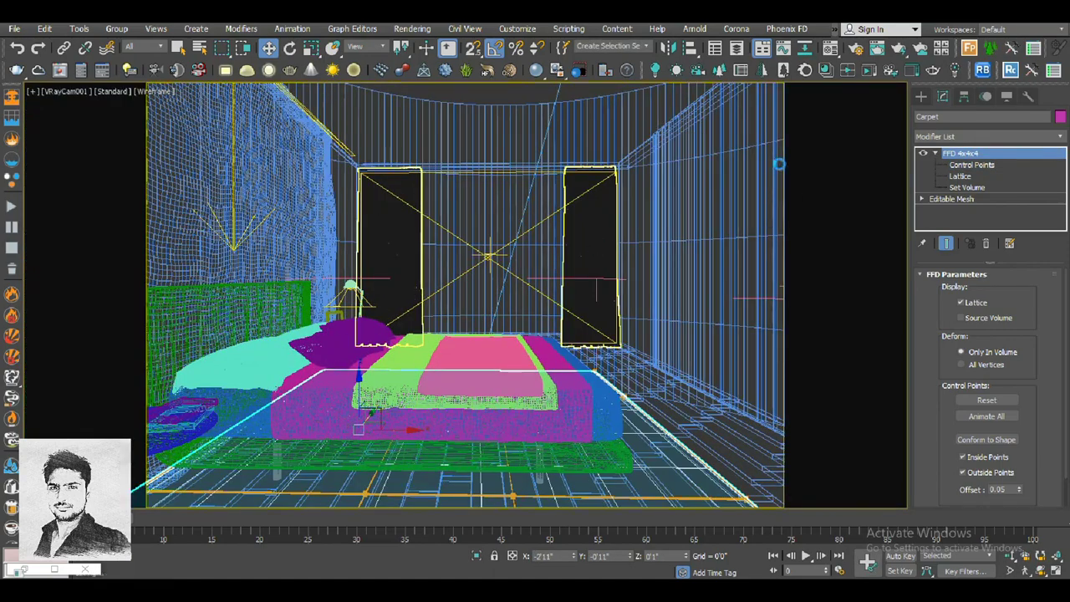
- Open the V-Ray bedroom render and the floor material in the Material Editor
{"action": "left_click", "coordinate": [59, 71]}
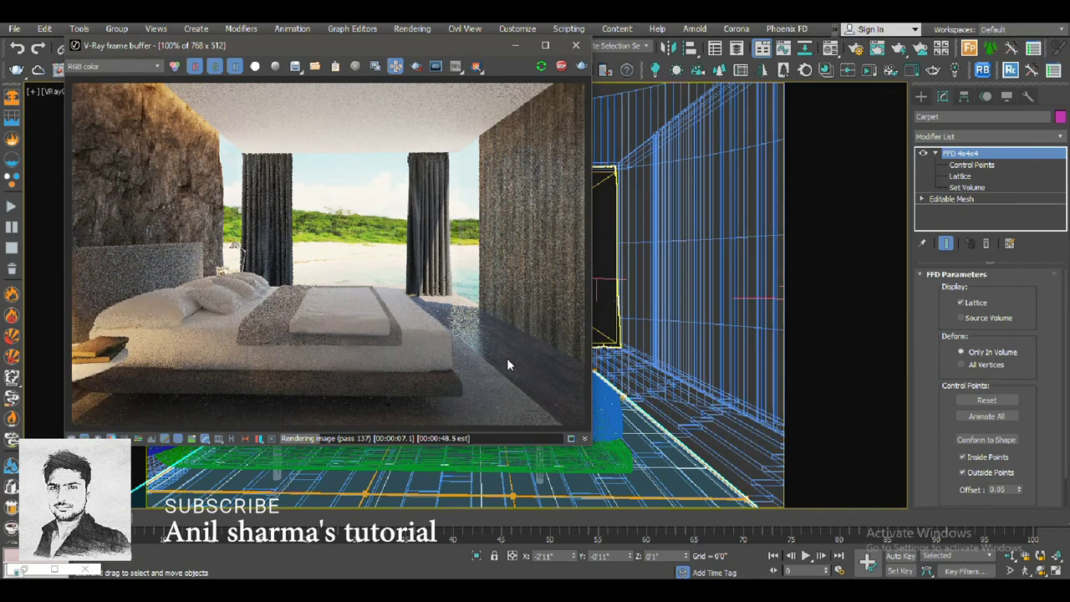
{"action": "scroll", "coordinate": [506, 358], "scroll_direction": "up", "scroll_amount": 2}
{"action": "left_click", "coordinate": [803, 69]}
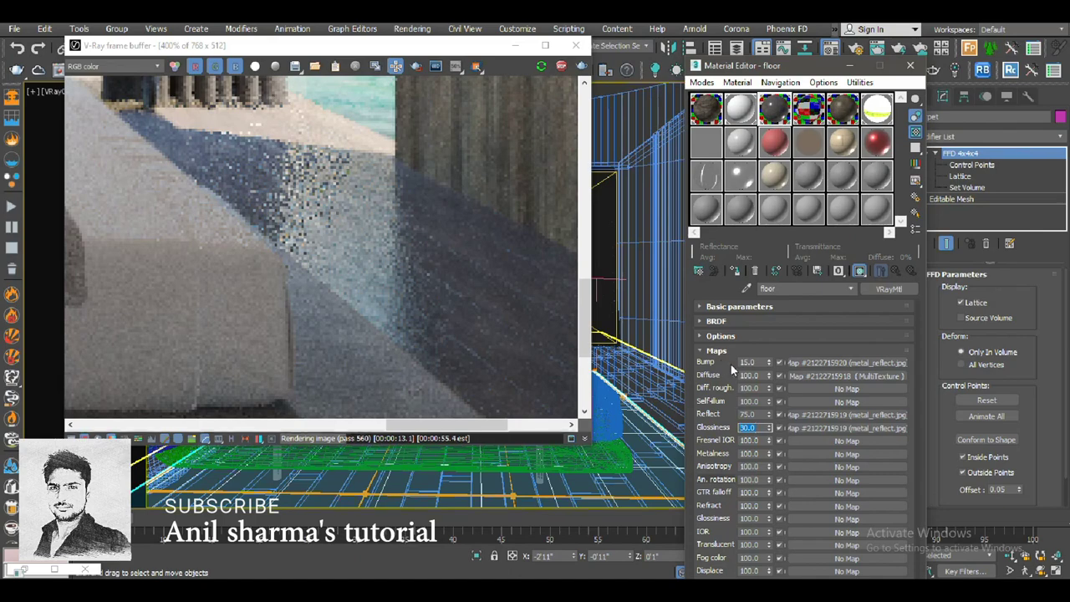
- Set the floor material's Fresnel IOR to 1.5
{"action": "left_click", "coordinate": [719, 350]}
{"action": "left_click", "coordinate": [736, 307]}
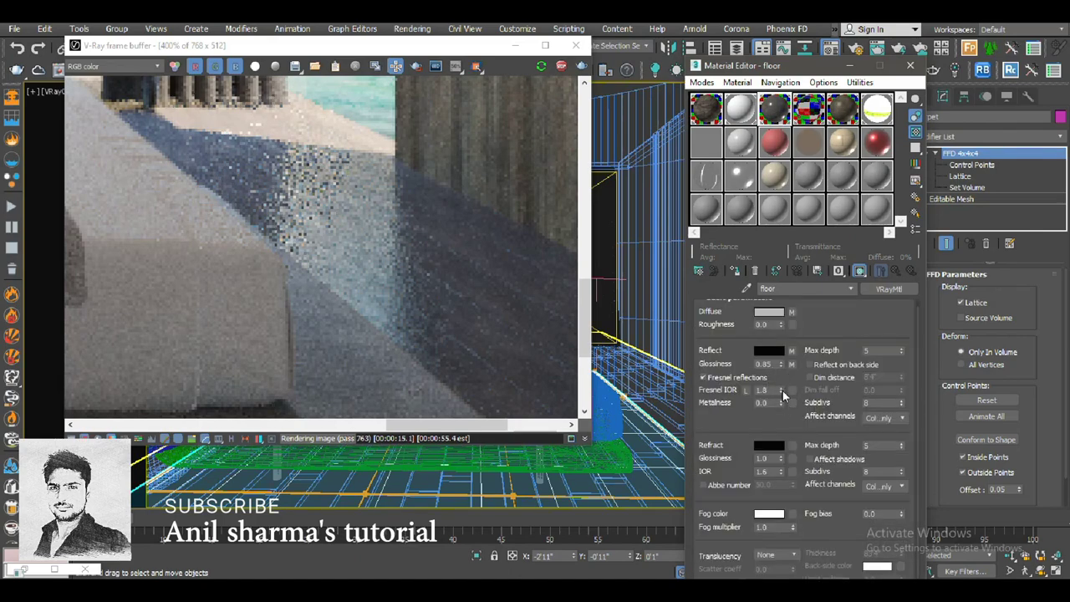
{"action": "mouse_move", "coordinate": [782, 390]}
{"action": "left_mouse_down"}
{"action": "mouse_move", "coordinate": [783, 408]}
{"action": "mouse_move", "coordinate": [783, 371]}
{"action": "mouse_move", "coordinate": [784, 391]}
{"action": "left_mouse_up"}
{"action": "type", "text": "0.65"}
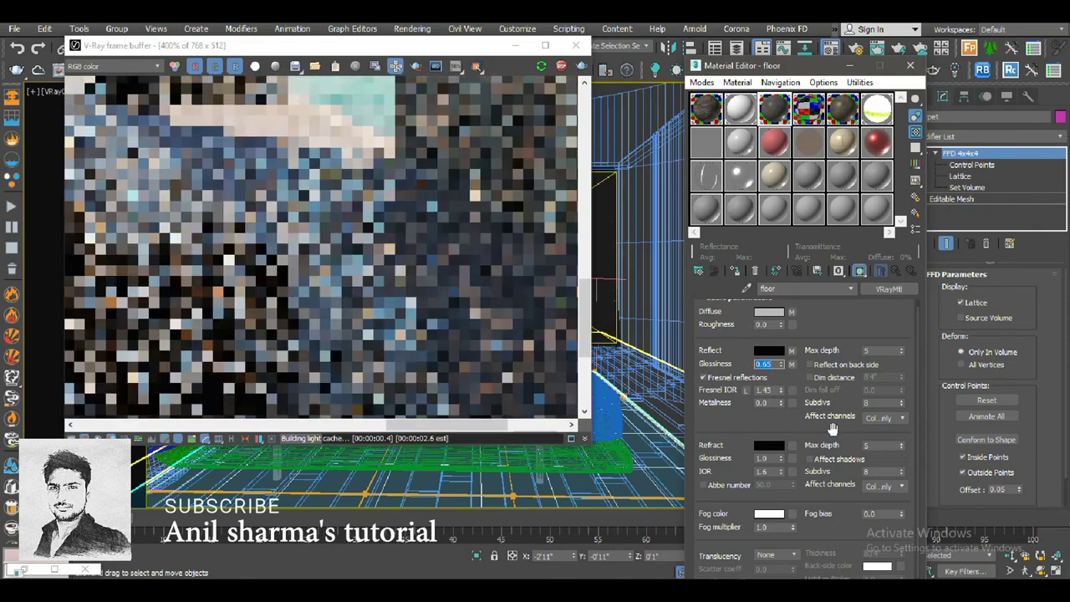
{"action": "double_click", "coordinate": [768, 389]}
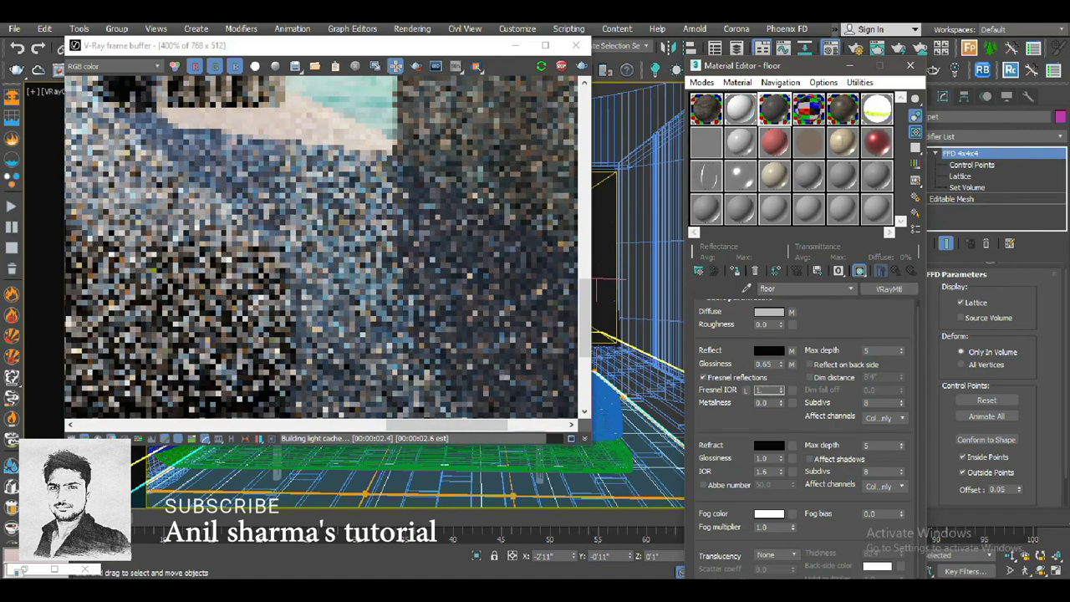
{"action": "type", "text": "1.5"}
{"action": "key", "text": "Return"}
- Region-render the floor while testing Fresnel IOR values, ending back at 1.5
{"action": "left_click", "coordinate": [376, 213]}
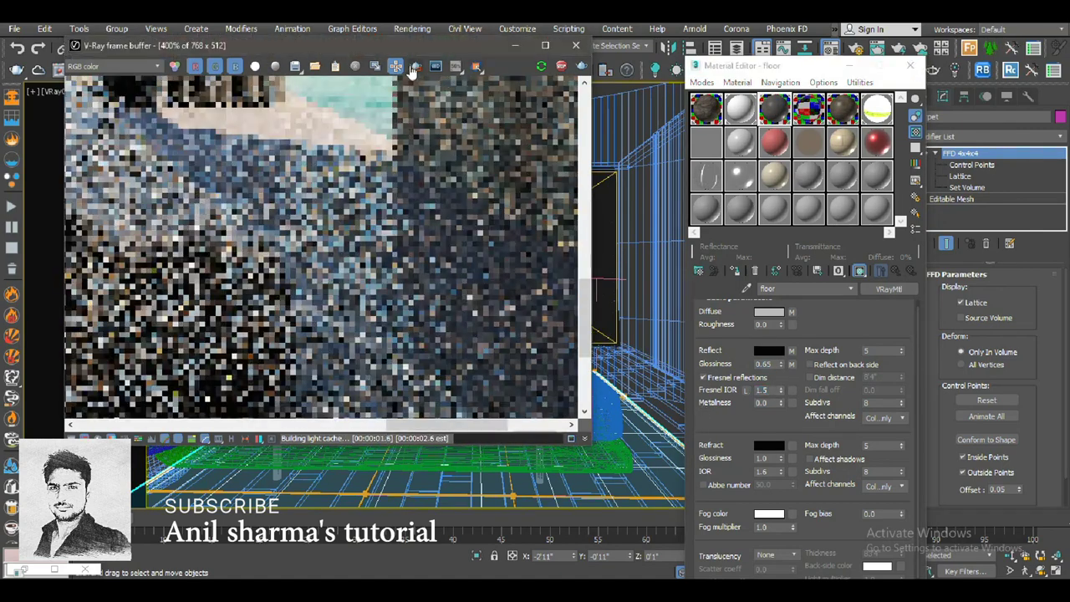
{"action": "left_click", "coordinate": [412, 71]}
{"action": "left_click_drag", "start_coordinate": [284, 152], "coordinate": [487, 319]}
{"action": "left_click_drag", "start_coordinate": [472, 99], "coordinate": [241, 314]}
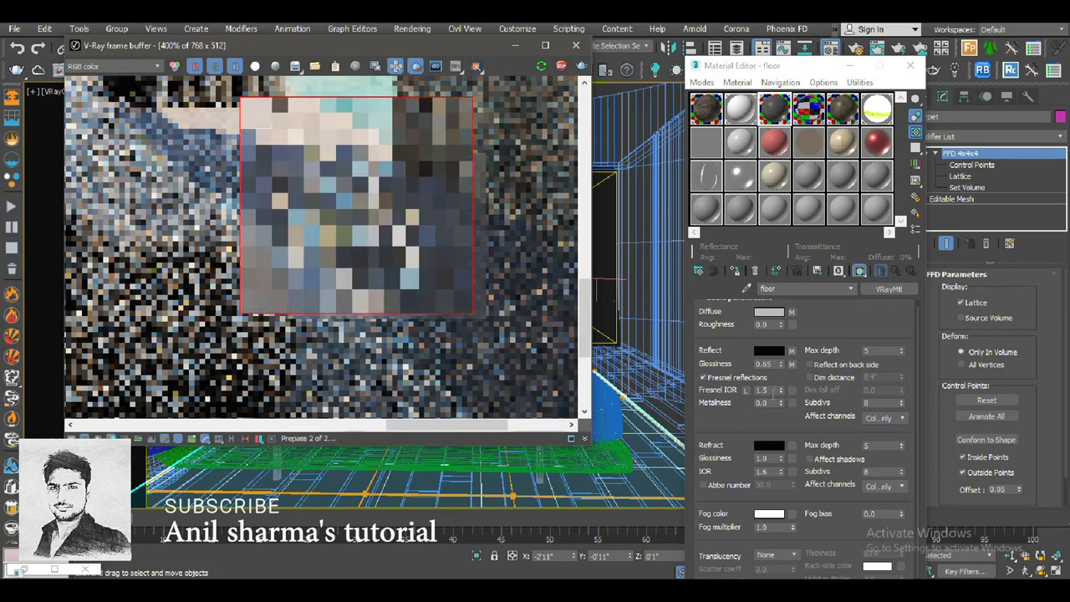
{"action": "left_click_drag", "start_coordinate": [781, 389], "coordinate": [781, 360]}
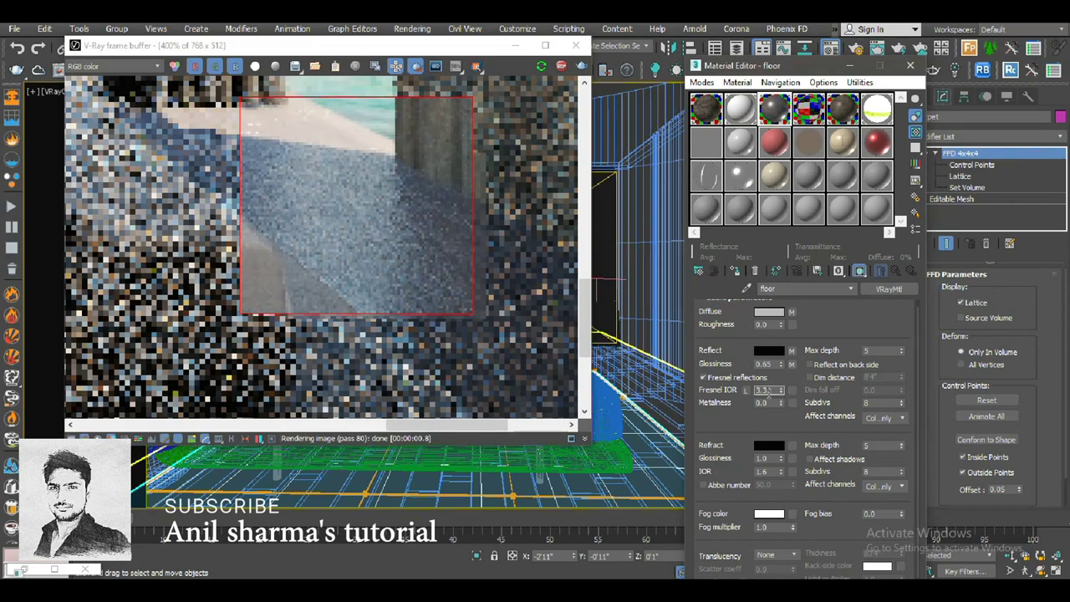
{"action": "type", "text": "1"}
{"action": "key", "text": "Return"}
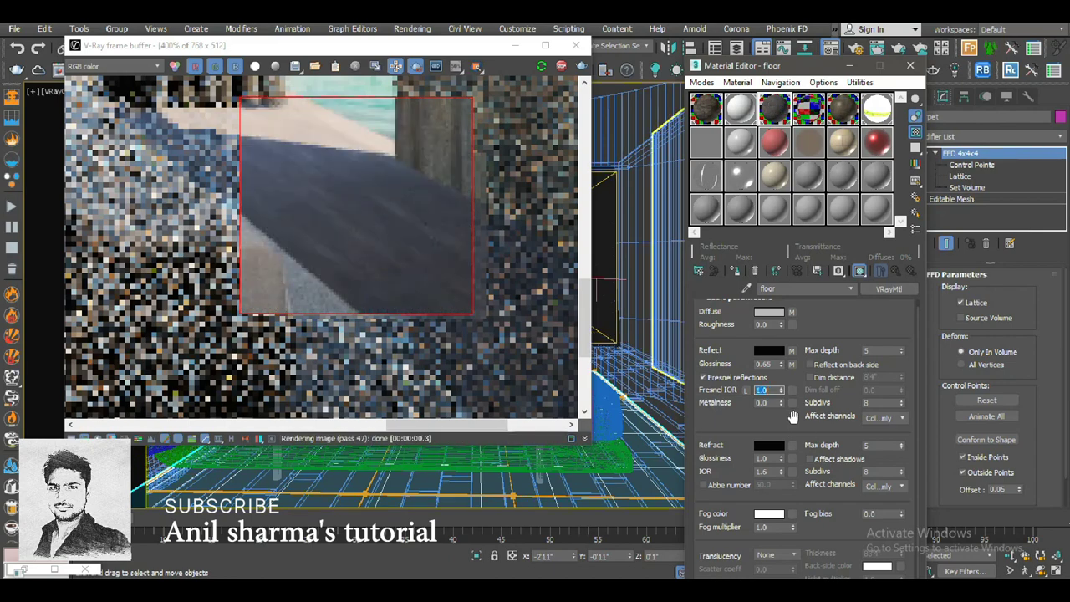
{"action": "type", "text": "1.5"}
{"action": "key", "text": "Return"}
- Set the glossiness map amount to 45 in the Maps rollout
{"action": "scroll", "coordinate": [819, 422], "scroll_direction": "up", "scroll_amount": 2}
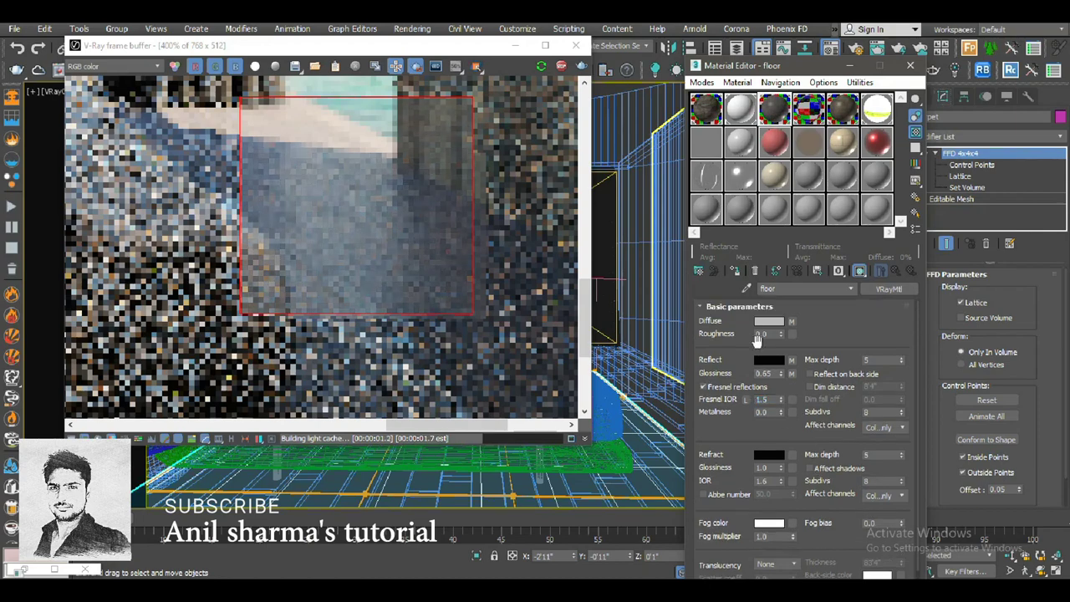
{"action": "left_click", "coordinate": [739, 306]}
{"action": "left_click", "coordinate": [716, 350]}
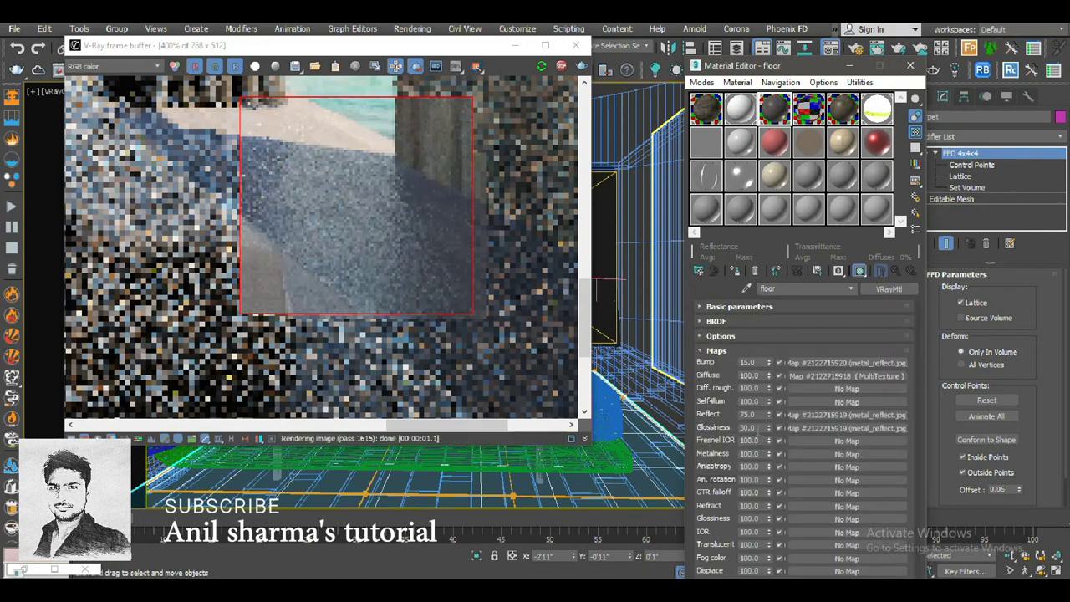
{"action": "type", "text": "10"}
{"action": "key", "text": "Return"}
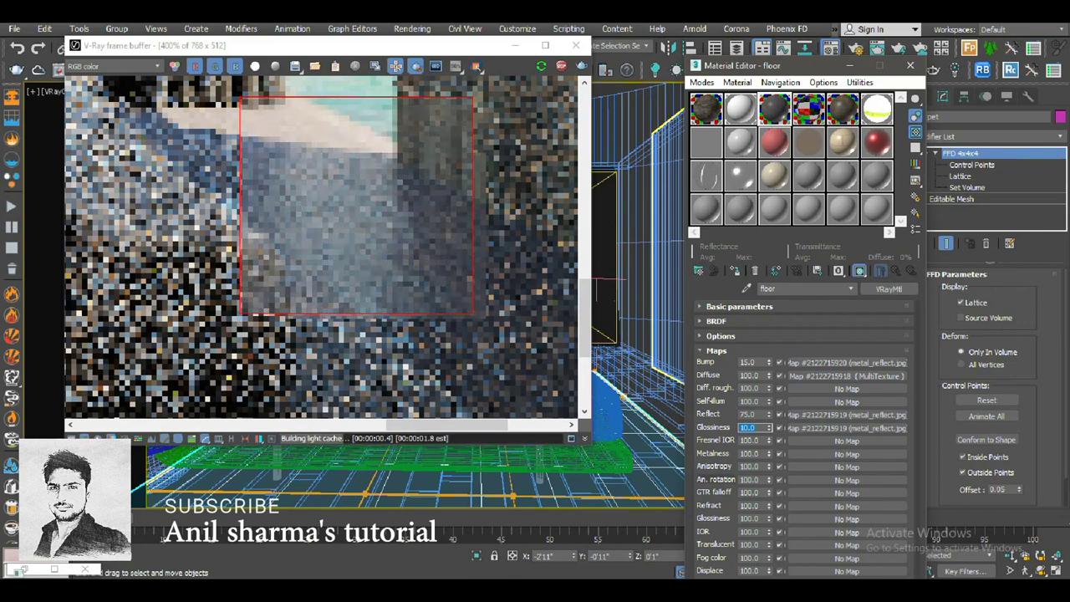
{"action": "type", "text": "45"}
{"action": "key", "text": "Return"}
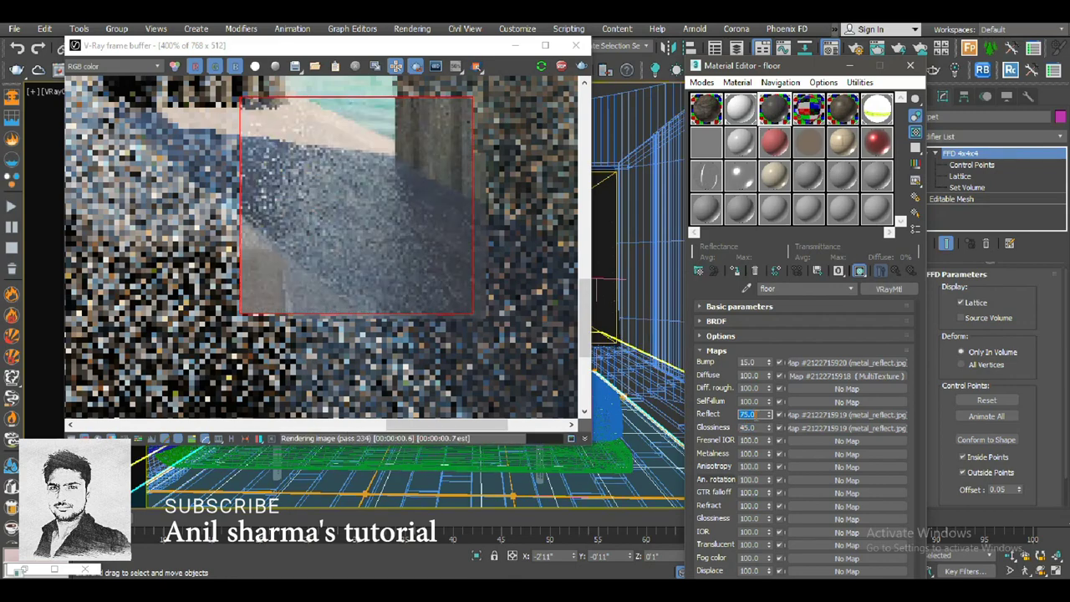
- Try reflect map amounts of 10 and 100, settling on 65
{"action": "double_click", "coordinate": [754, 415]}
{"action": "type", "text": "10"}
{"action": "key", "text": "Return"}
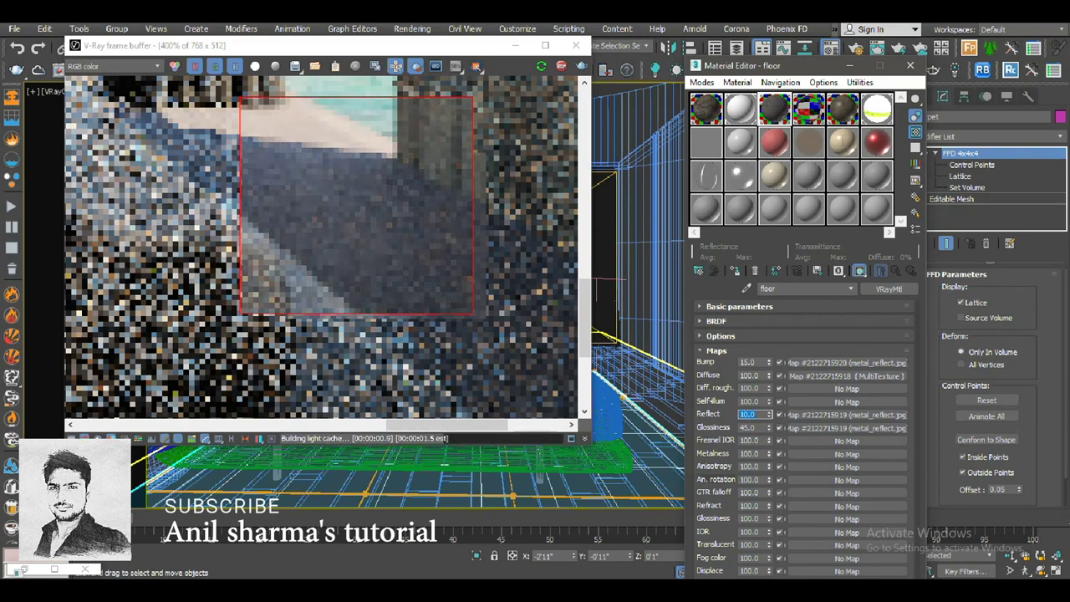
{"action": "type", "text": "100"}
{"action": "key", "text": "Return"}
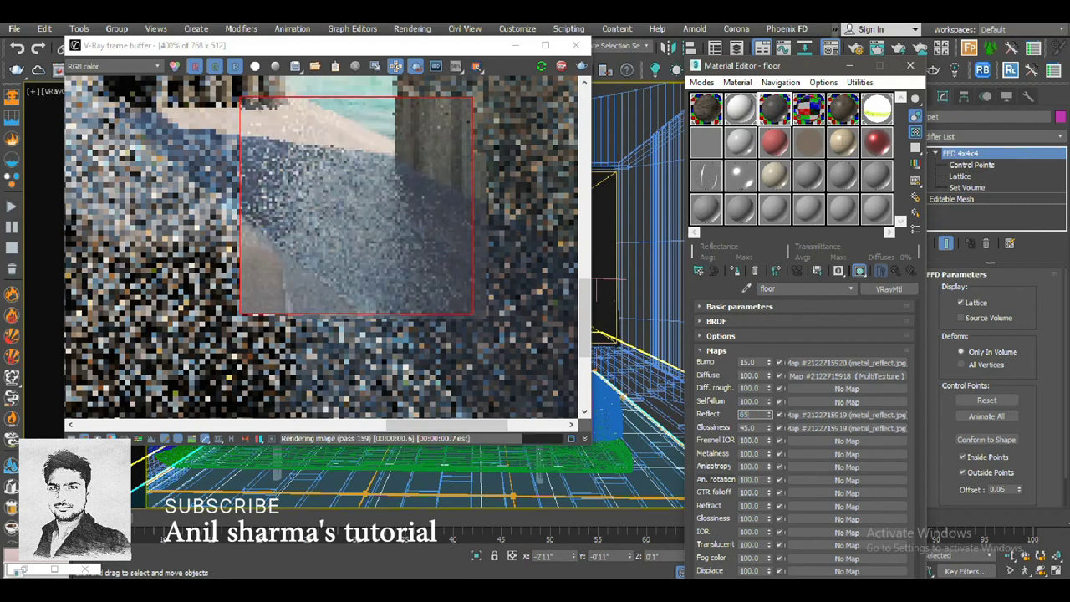
{"action": "type", "text": "65"}
{"action": "key", "text": "Return"}
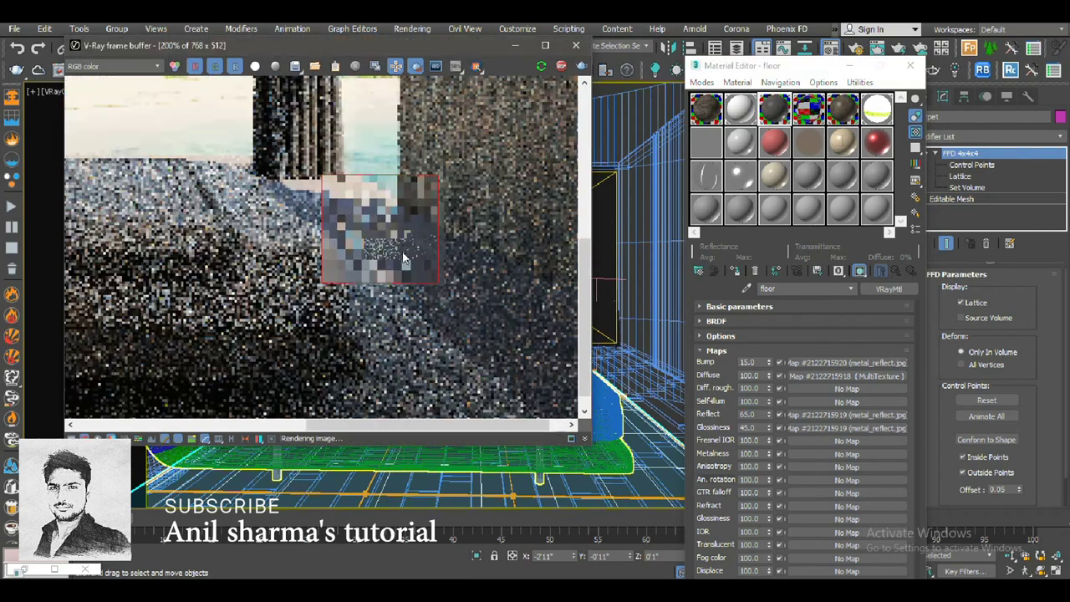
{"action": "scroll", "coordinate": [392, 242], "scroll_direction": "down", "scroll_amount": 4}
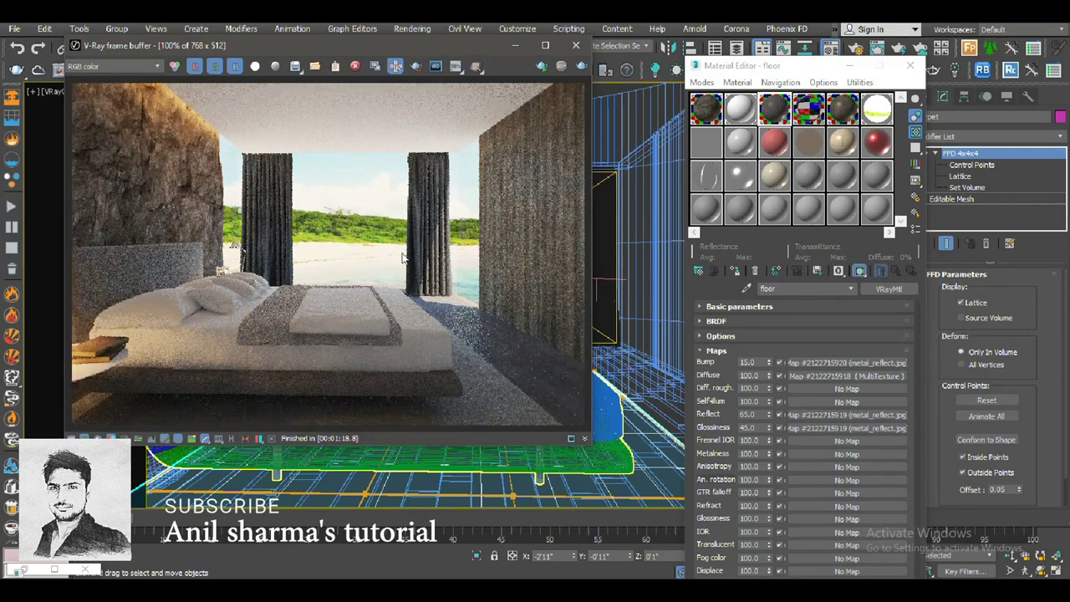
- Close the Material Editor and V-Ray frame buffer and bring up Render Setup
{"action": "left_click", "coordinate": [910, 65]}
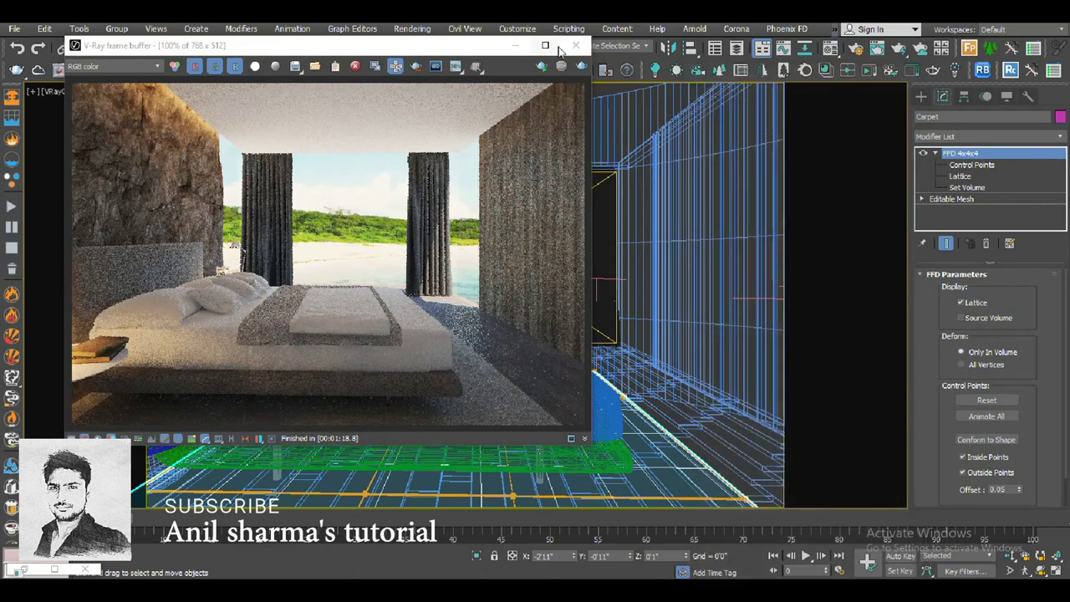
{"action": "left_click", "coordinate": [920, 47]}
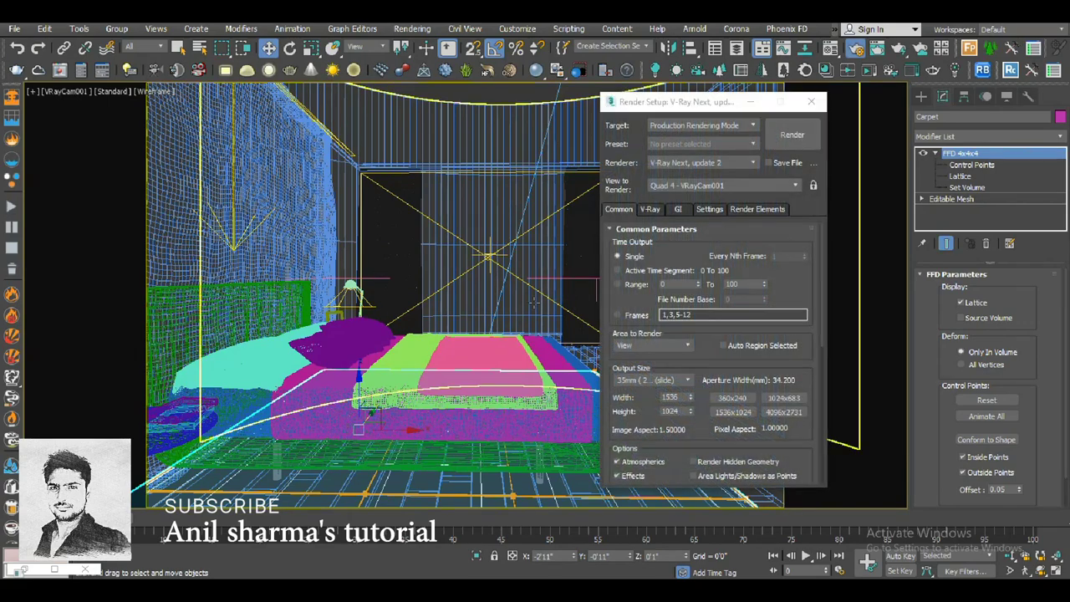
{"action": "left_click", "coordinate": [565, 287]}
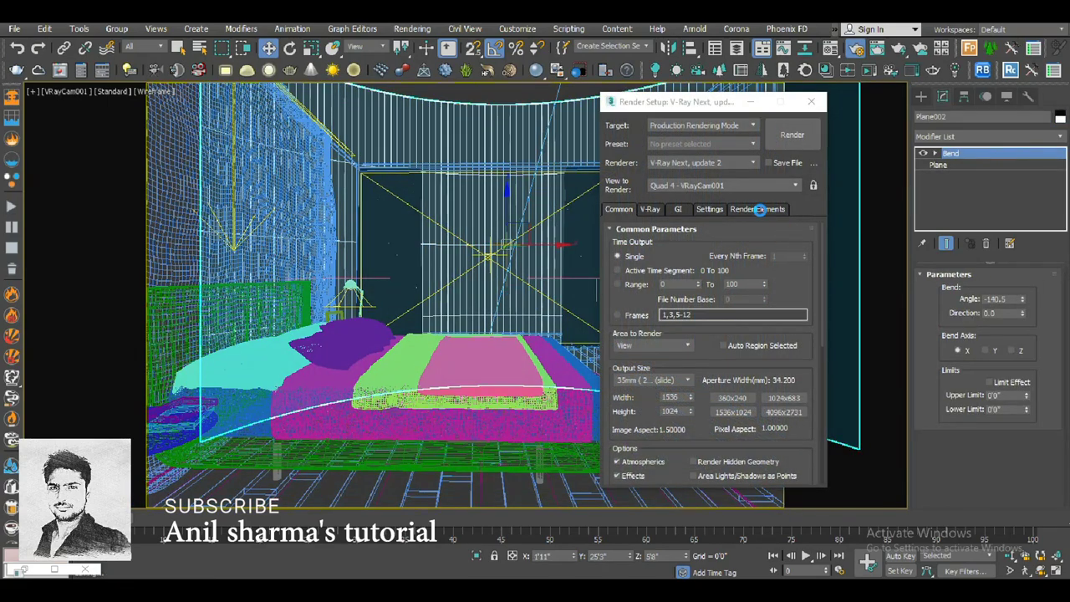
{"action": "left_click", "coordinate": [672, 398]}
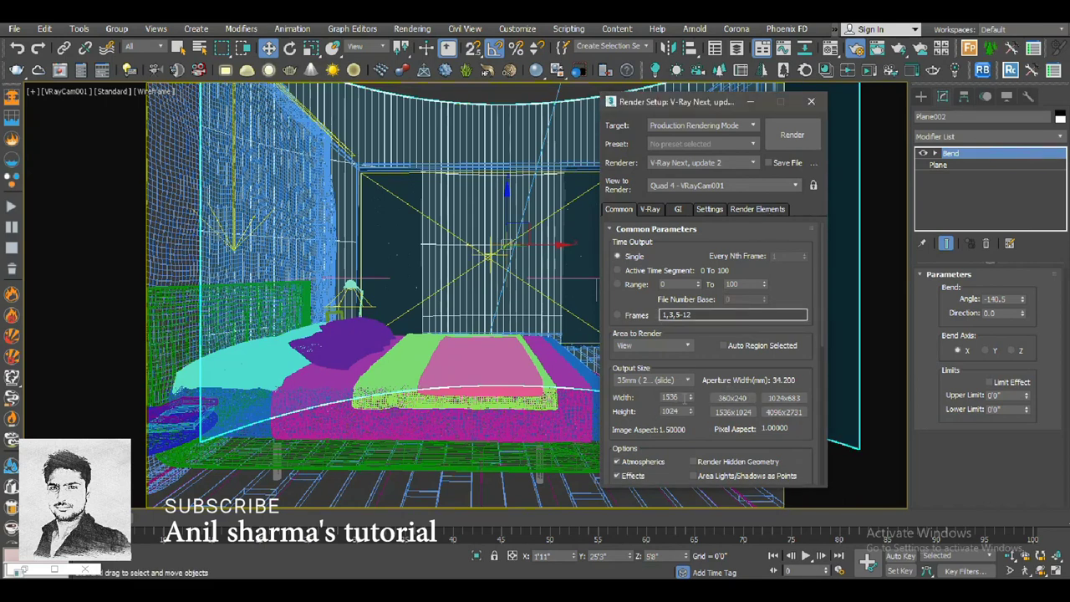
{"action": "double_click", "coordinate": [685, 397]}
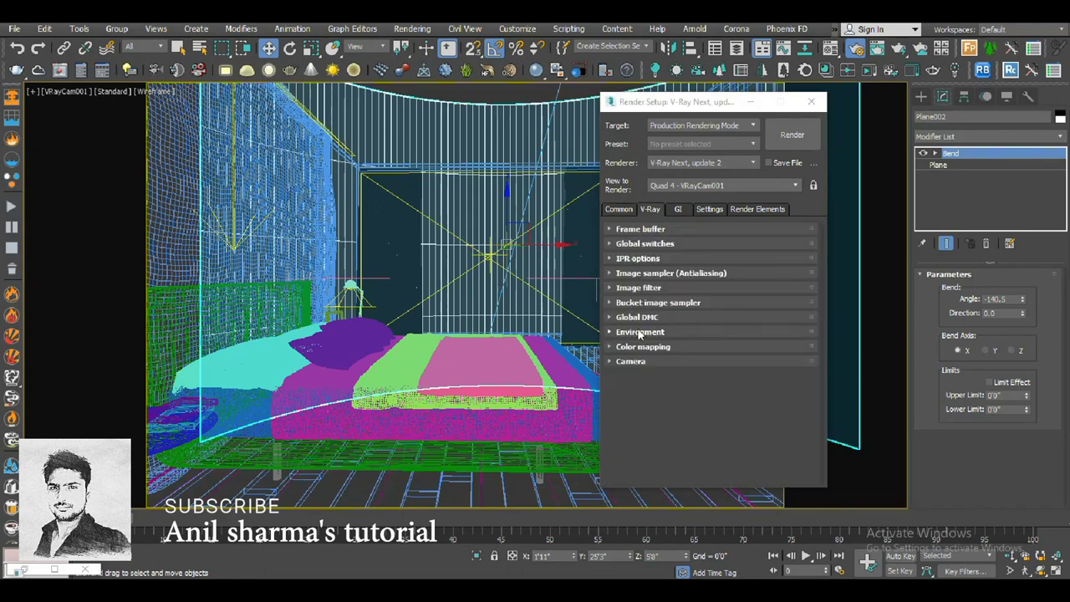
- Set the bucket image sampler max subdivs to 24 and adjust its noise threshold
{"action": "left_click", "coordinate": [649, 317]}
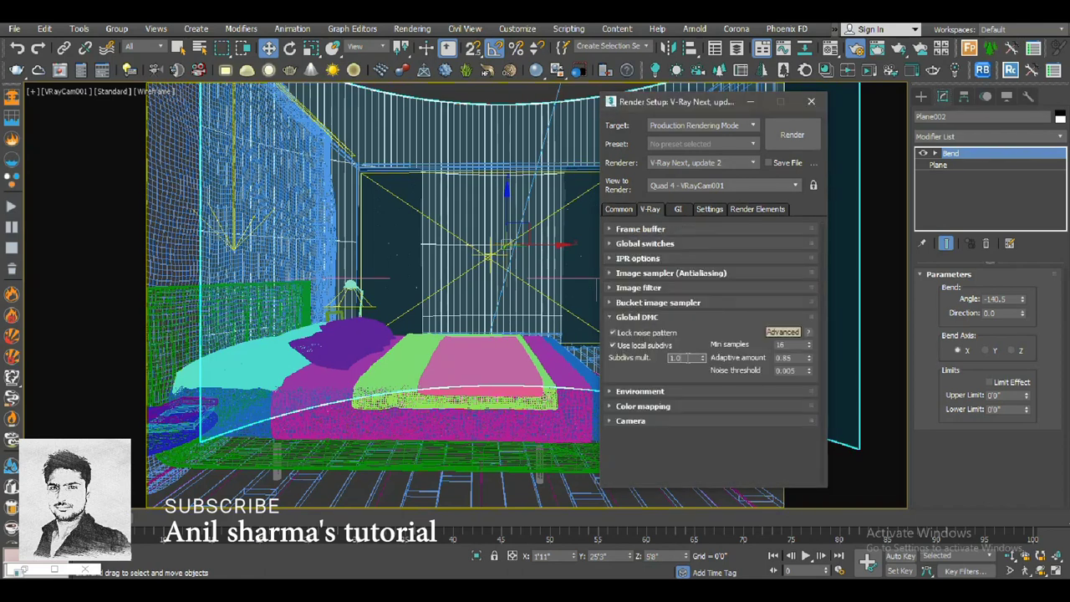
{"action": "type", "text": "1."}
{"action": "left_click", "coordinate": [672, 303]}
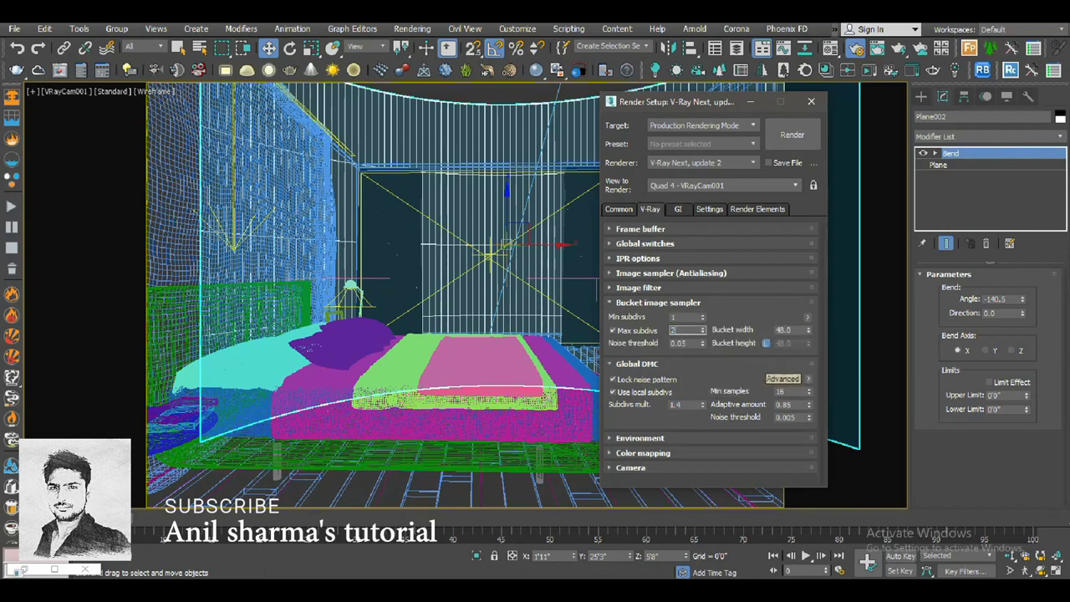
{"action": "type", "text": "4"}
{"action": "left_click", "coordinate": [693, 342]}
{"action": "left_click", "coordinate": [790, 330]}
{"action": "left_click", "coordinate": [661, 303]}
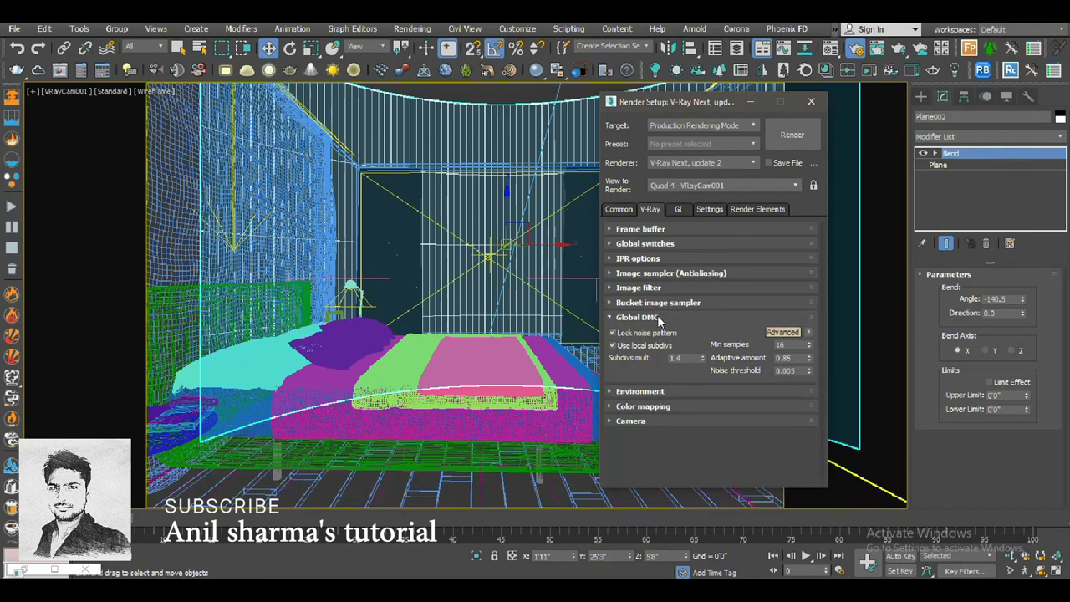
{"action": "left_click", "coordinate": [660, 317]}
{"action": "left_click", "coordinate": [648, 289]}
- In GI settings, set irradiance map subdivs to 50 and enable detail enhancement
{"action": "left_click", "coordinate": [678, 209]}
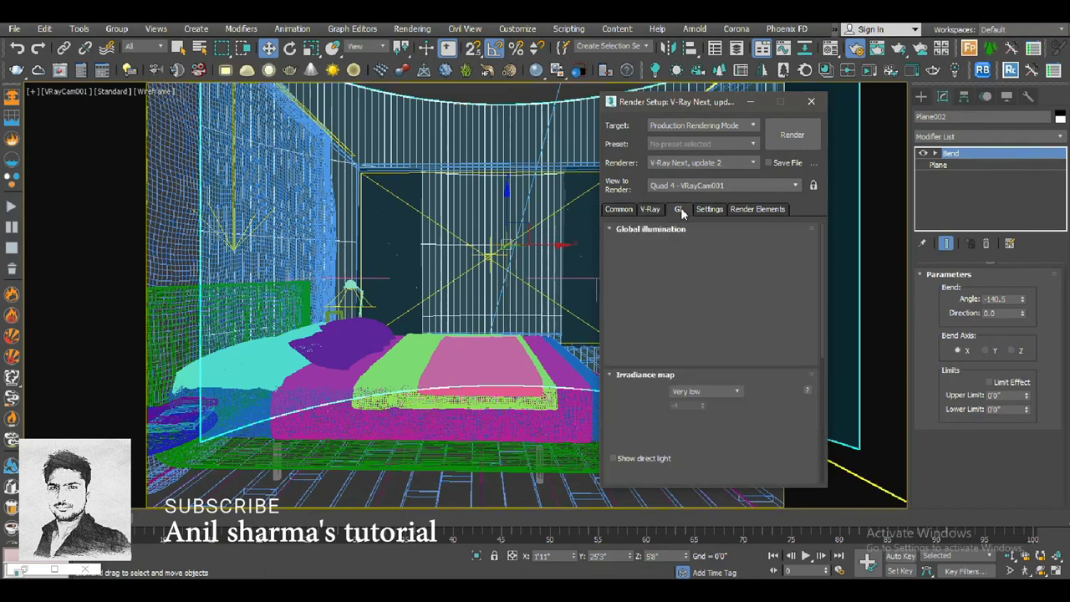
{"action": "scroll", "coordinate": [752, 309], "scroll_direction": "down", "scroll_amount": 2}
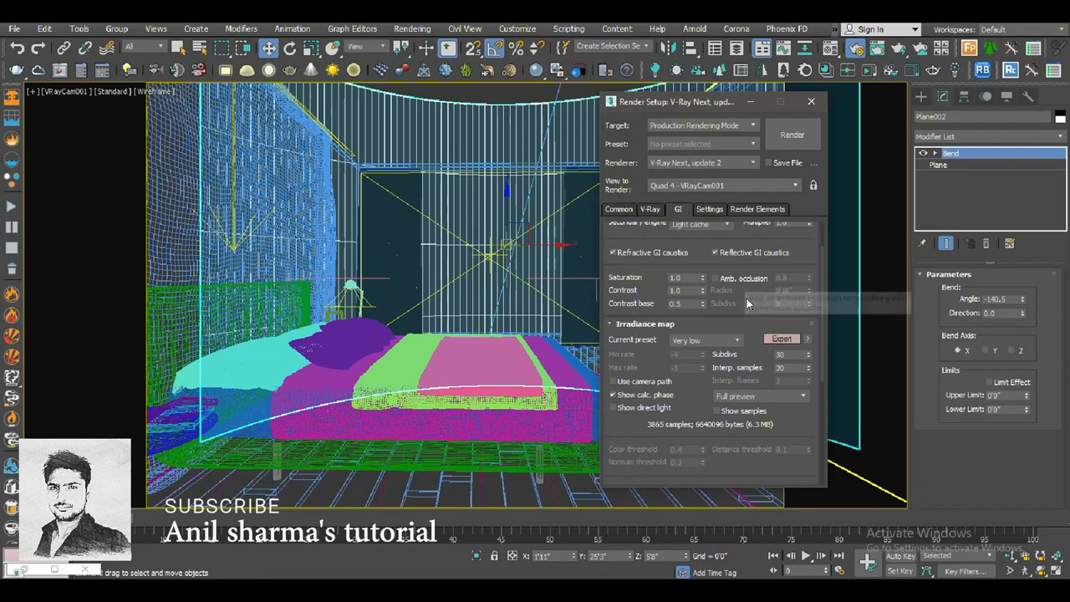
{"action": "scroll", "coordinate": [747, 299], "scroll_direction": "down", "scroll_amount": 2}
{"action": "scroll", "coordinate": [752, 250], "scroll_direction": "up", "scroll_amount": 3}
{"action": "scroll", "coordinate": [772, 238], "scroll_direction": "down", "scroll_amount": 3}
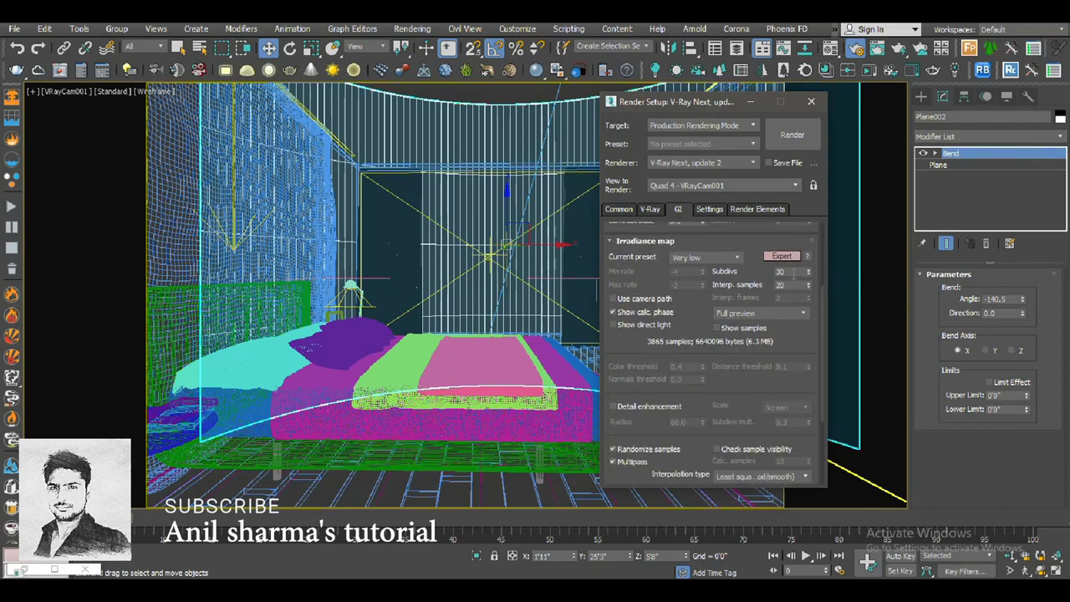
{"action": "double_click", "coordinate": [793, 273]}
{"action": "type", "text": "0"}
{"action": "key", "text": "Tab"}
{"action": "left_click", "coordinate": [668, 406]}
- Set light cache subdivs to 1500 with sample size 0.03
{"action": "scroll", "coordinate": [742, 255], "scroll_direction": "down", "scroll_amount": 3}
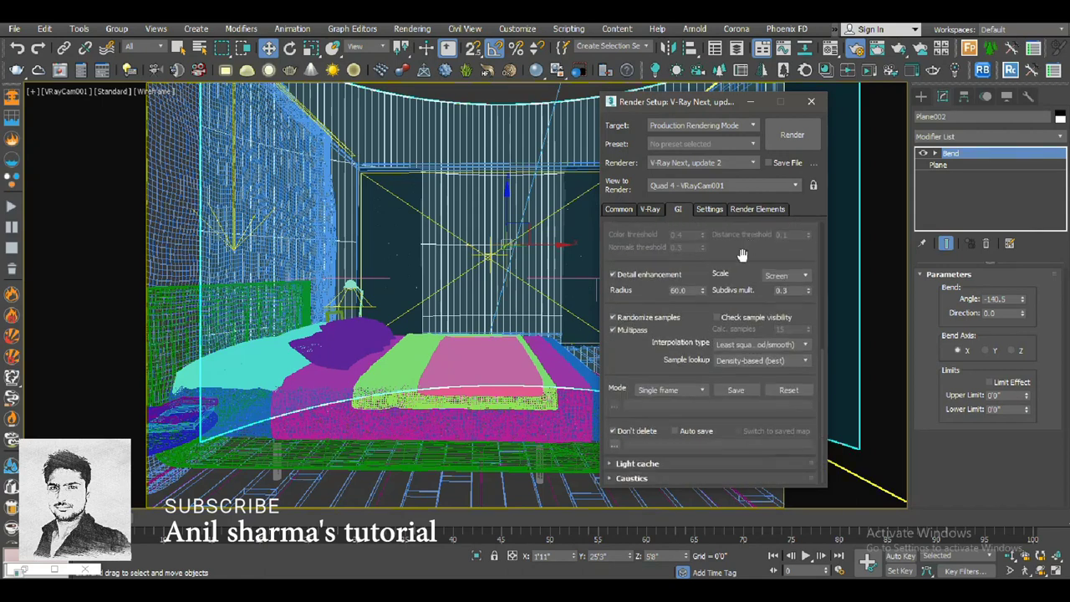
{"action": "left_click", "coordinate": [637, 464]}
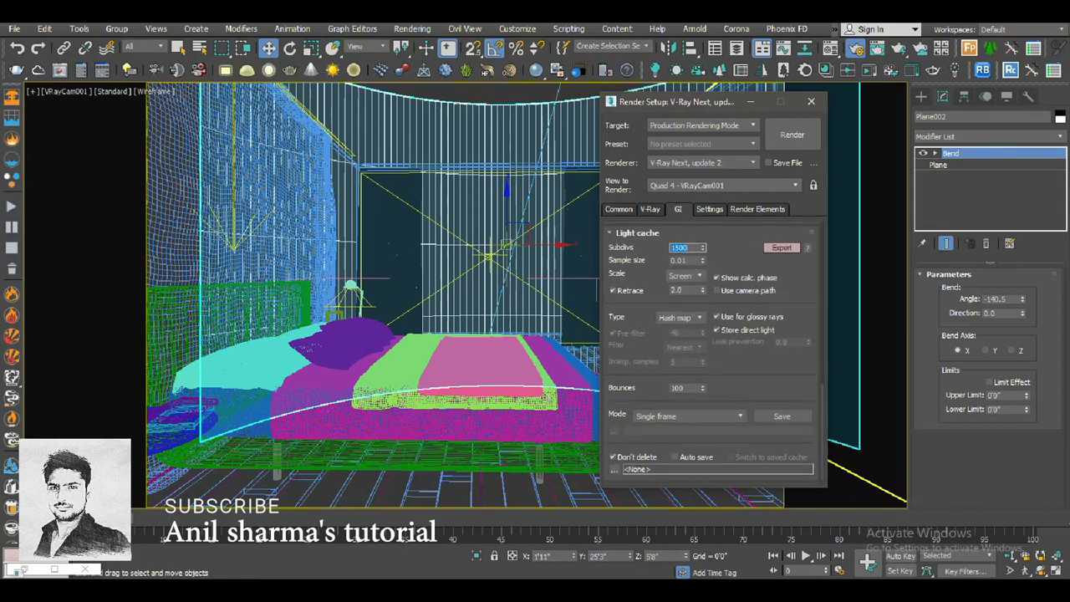
{"action": "key", "text": "Return"}
{"action": "left_click", "coordinate": [703, 258]}
{"action": "left_click", "coordinate": [703, 258]}
{"action": "double_click", "coordinate": [686, 290]}
{"action": "left_click", "coordinate": [716, 209]}
- Add a VRayDenoiser render element using the NVIDIA AI denoiser engine
{"action": "left_click", "coordinate": [755, 210]}
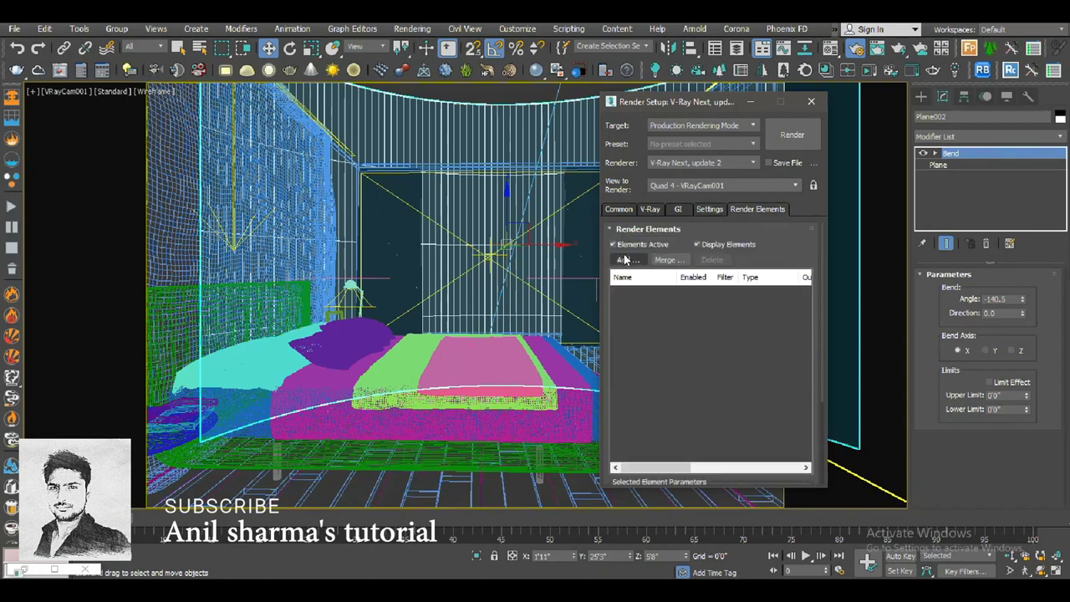
{"action": "left_click", "coordinate": [623, 262]}
{"action": "double_click", "coordinate": [641, 248]}
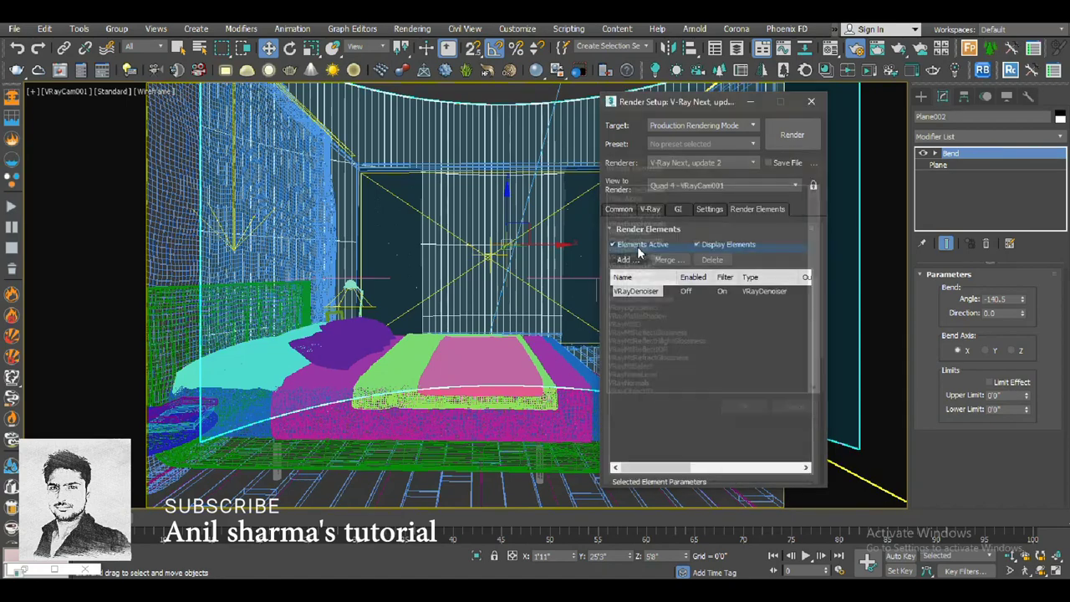
{"action": "scroll", "coordinate": [821, 438], "scroll_direction": "down", "scroll_amount": 3}
{"action": "scroll", "coordinate": [821, 438], "scroll_direction": "down", "scroll_amount": 3}
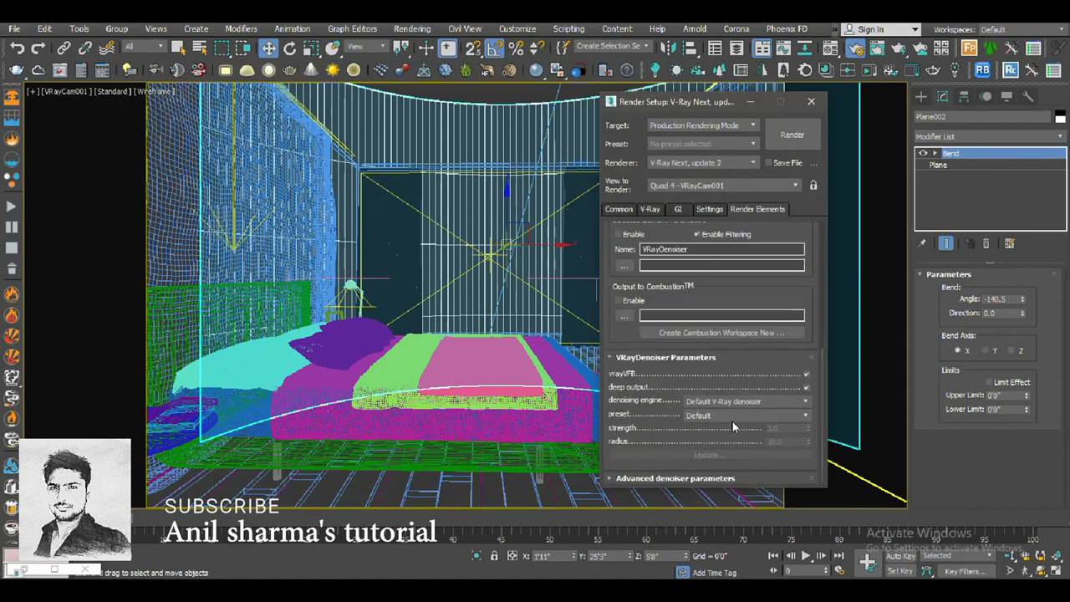
{"action": "left_click", "coordinate": [744, 401]}
{"action": "left_click", "coordinate": [731, 416]}
{"action": "left_click_drag", "start_coordinate": [821, 361], "coordinate": [816, 244]}
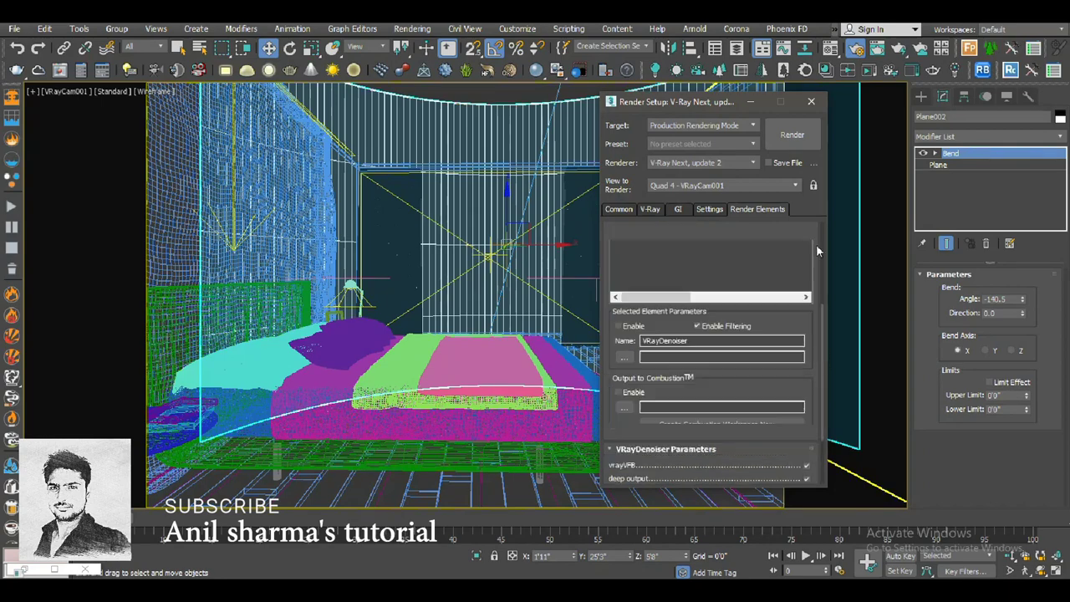
- Add a VRayExtraTex render element with a VRayDirt texture
{"action": "left_click", "coordinate": [623, 261]}
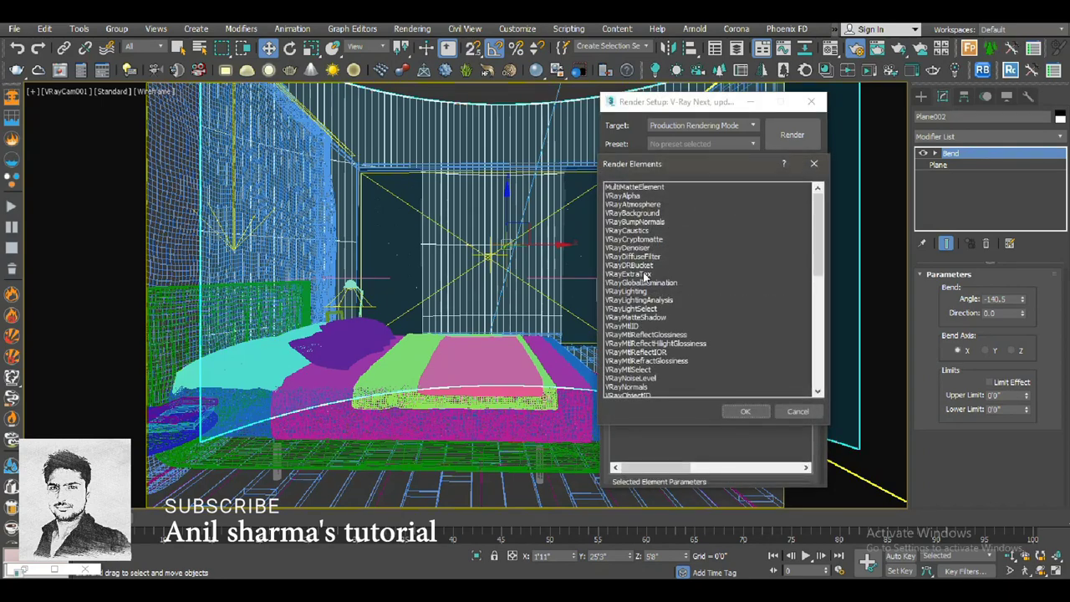
{"action": "double_click", "coordinate": [643, 274]}
{"action": "scroll", "coordinate": [817, 406], "scroll_direction": "down", "scroll_amount": 5}
{"action": "scroll", "coordinate": [817, 406], "scroll_direction": "down", "scroll_amount": 2}
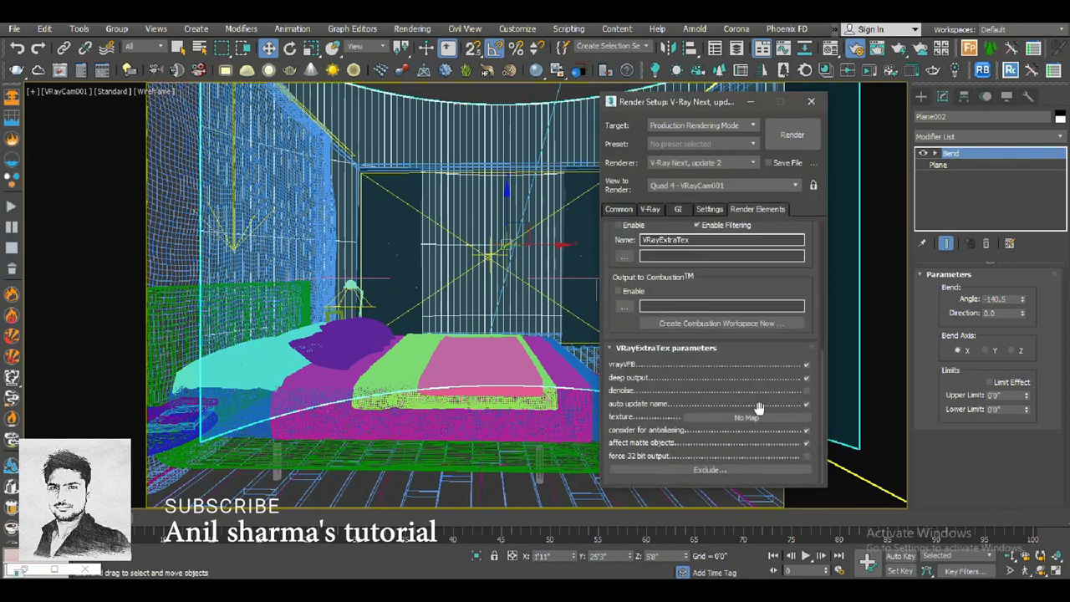
{"action": "left_click", "coordinate": [746, 417]}
{"action": "left_click", "coordinate": [411, 134]}
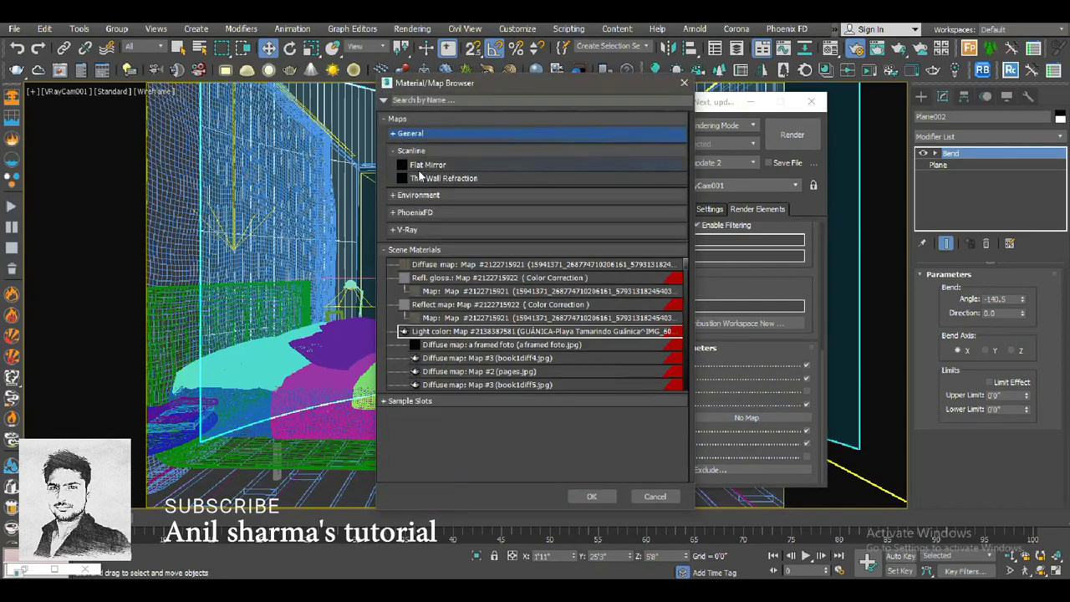
{"action": "left_click", "coordinate": [407, 229]}
{"action": "double_click", "coordinate": [430, 311]}
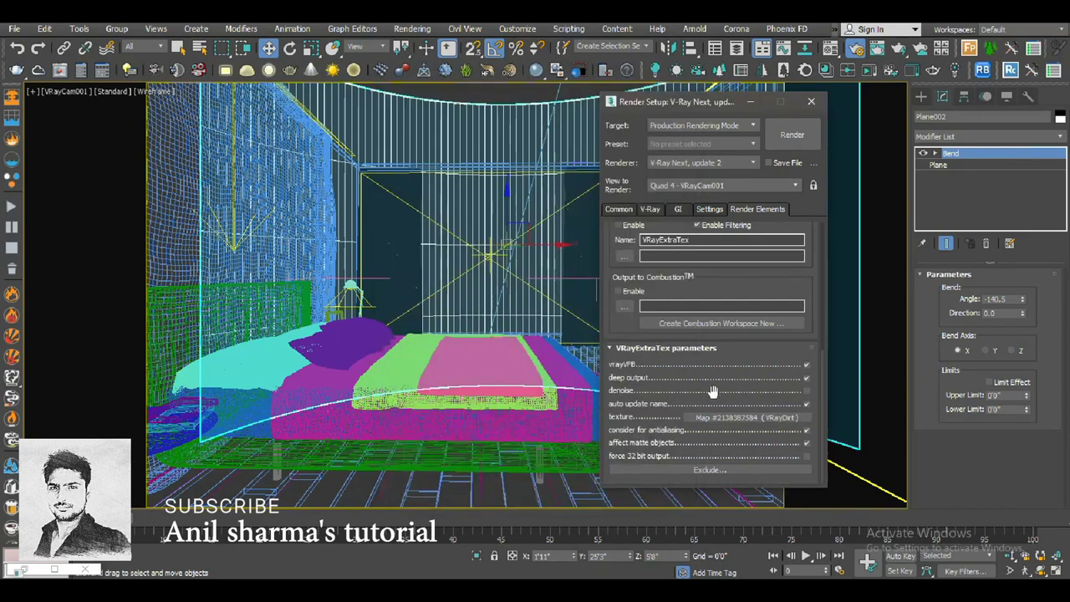
- Instance the VRayDirt map into a Material Editor slot and check its 0'1" radius
{"action": "left_click", "coordinate": [855, 48]}
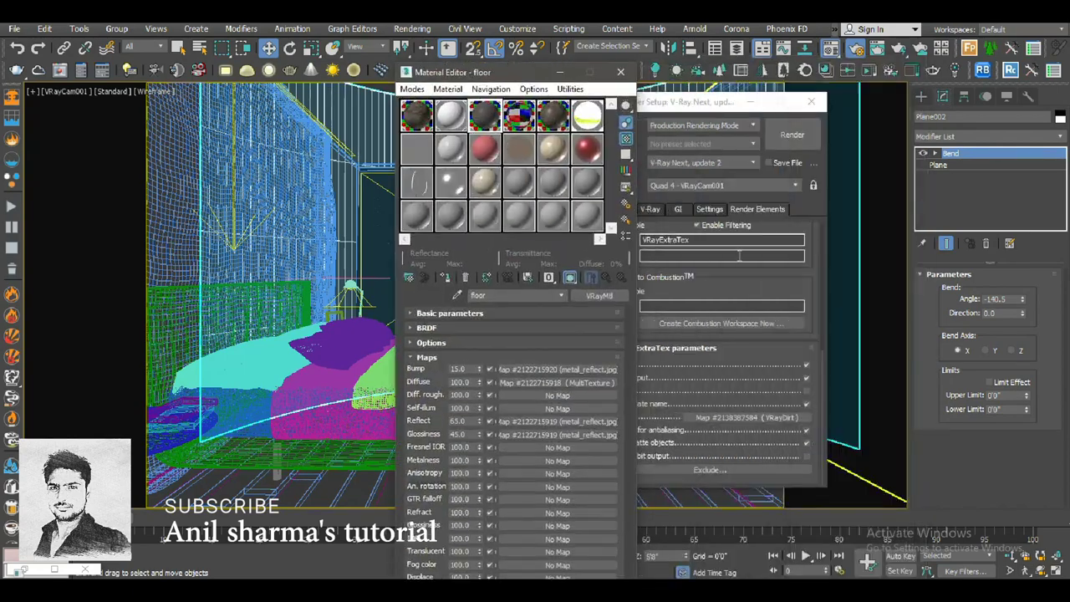
{"action": "left_click_drag", "start_coordinate": [777, 65], "coordinate": [489, 72]}
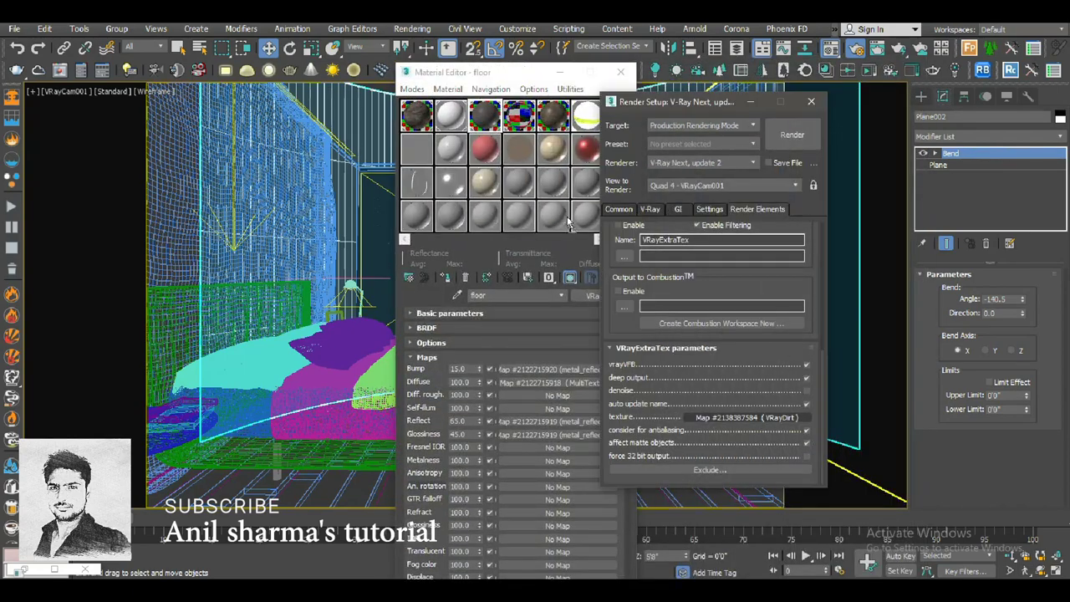
{"action": "left_click_drag", "start_coordinate": [569, 221], "coordinate": [564, 217]}
{"action": "left_click", "coordinate": [505, 390]}
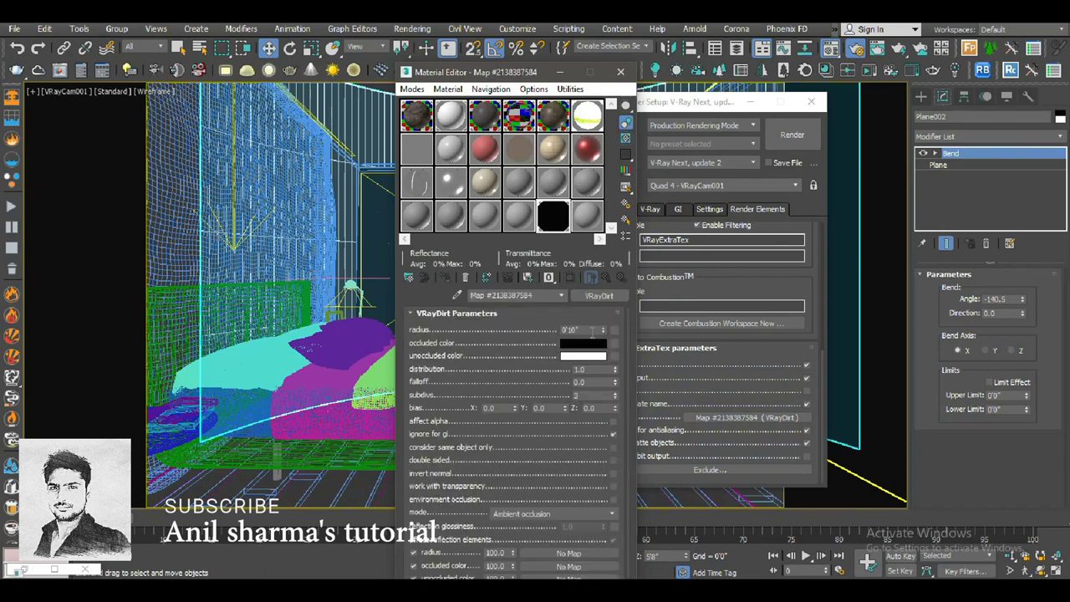
{"action": "left_click", "coordinate": [595, 328]}
{"action": "left_click", "coordinate": [620, 75]}
{"action": "scroll", "coordinate": [690, 280], "scroll_direction": "up", "scroll_amount": 5}
- Add VRayGlobalIllumination, VRayLighting, VRayReflection, VRayRenderID and VRayShadows render elements
{"action": "scroll", "coordinate": [669, 297], "scroll_direction": "up", "scroll_amount": 3}
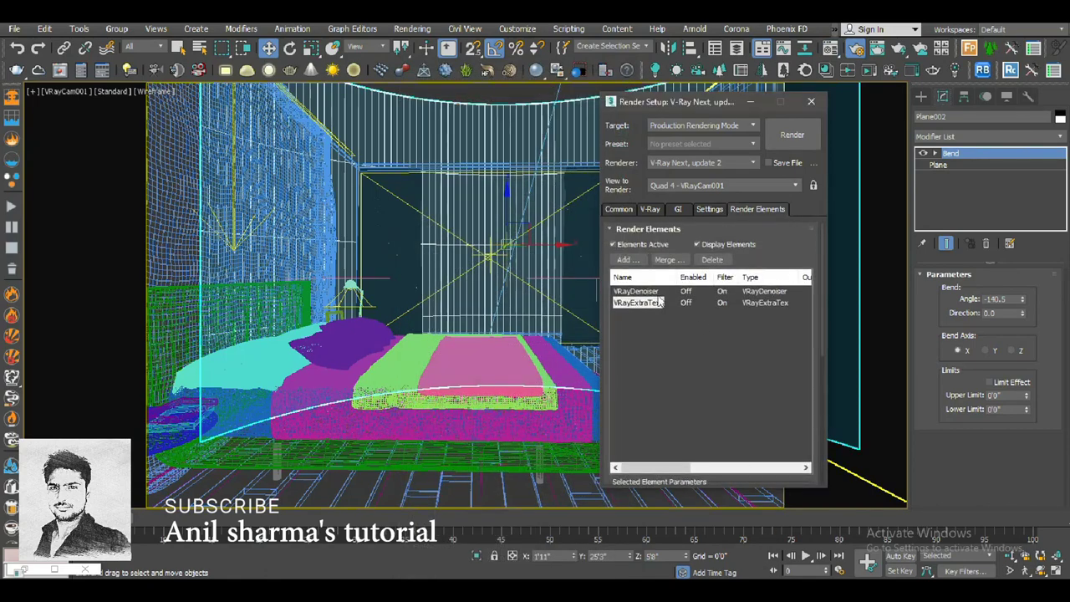
{"action": "left_click", "coordinate": [627, 259]}
{"action": "left_click", "coordinate": [642, 283]}
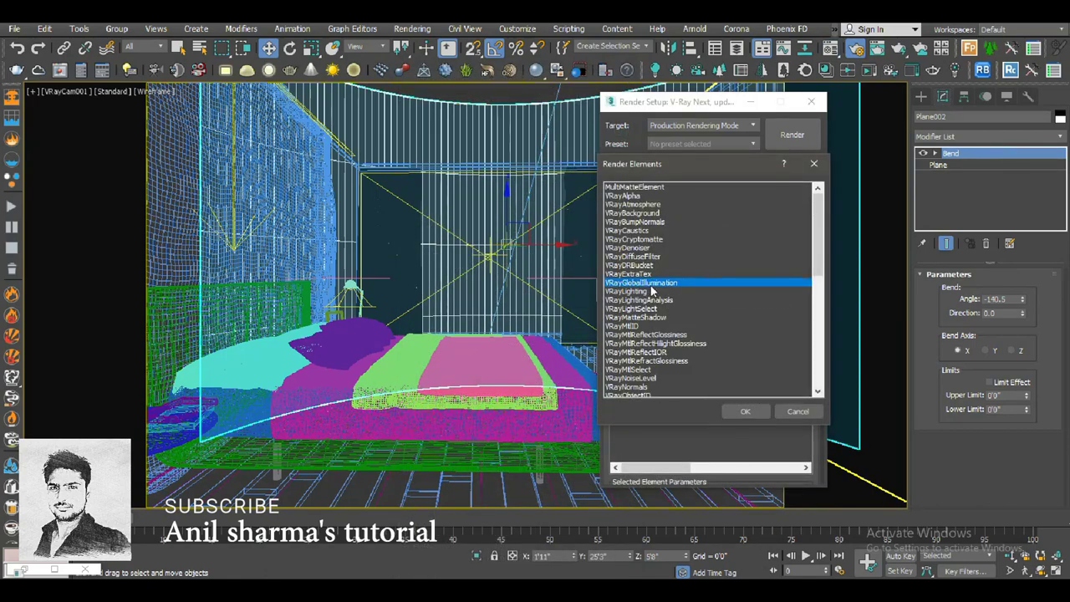
{"action": "left_click", "coordinate": [639, 291]}
{"action": "left_click_drag", "start_coordinate": [818, 234], "coordinate": [812, 415]}
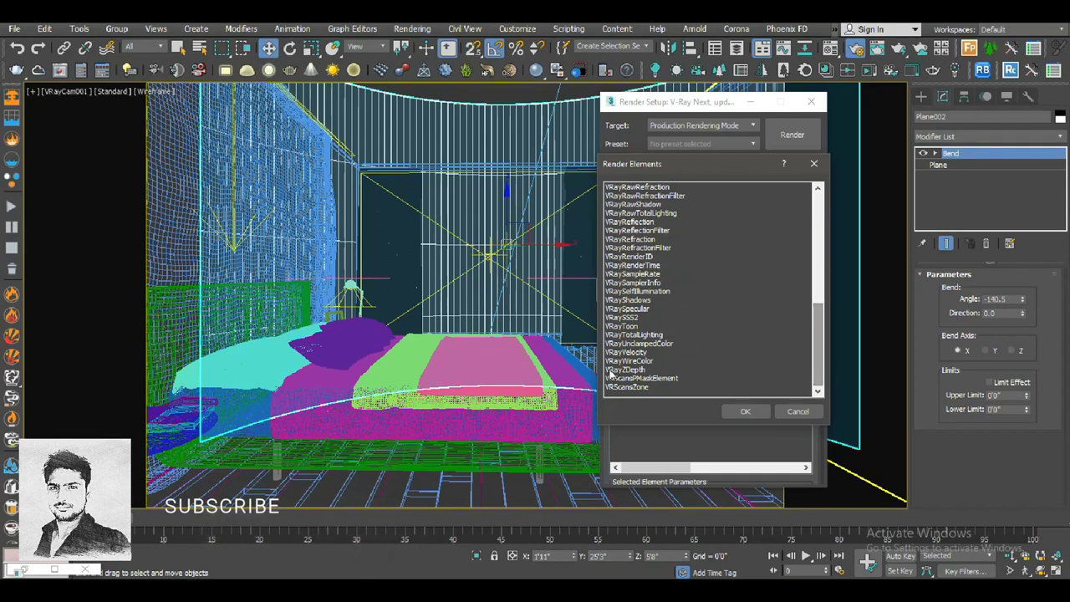
{"action": "left_click", "coordinate": [643, 300]}
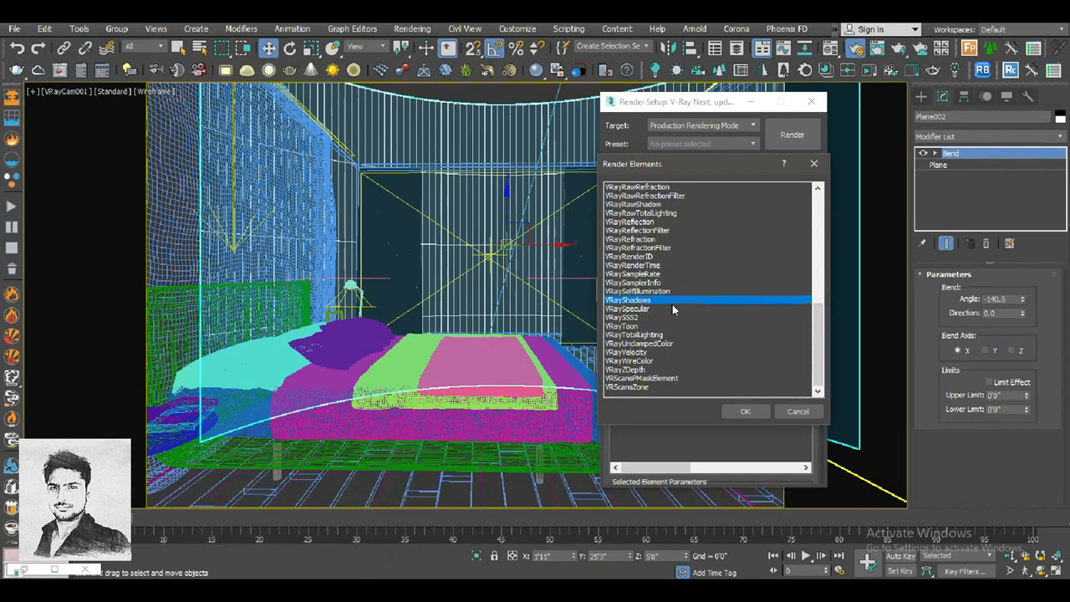
{"action": "left_click", "coordinate": [643, 223], "text": "ctrl"}
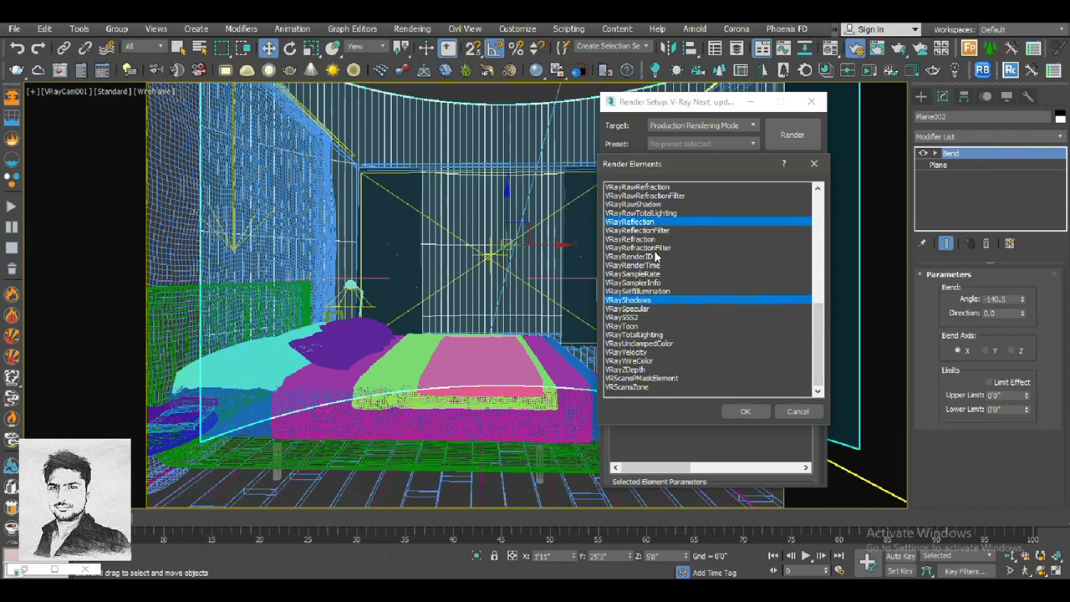
{"action": "left_click", "coordinate": [645, 257], "text": "ctrl"}
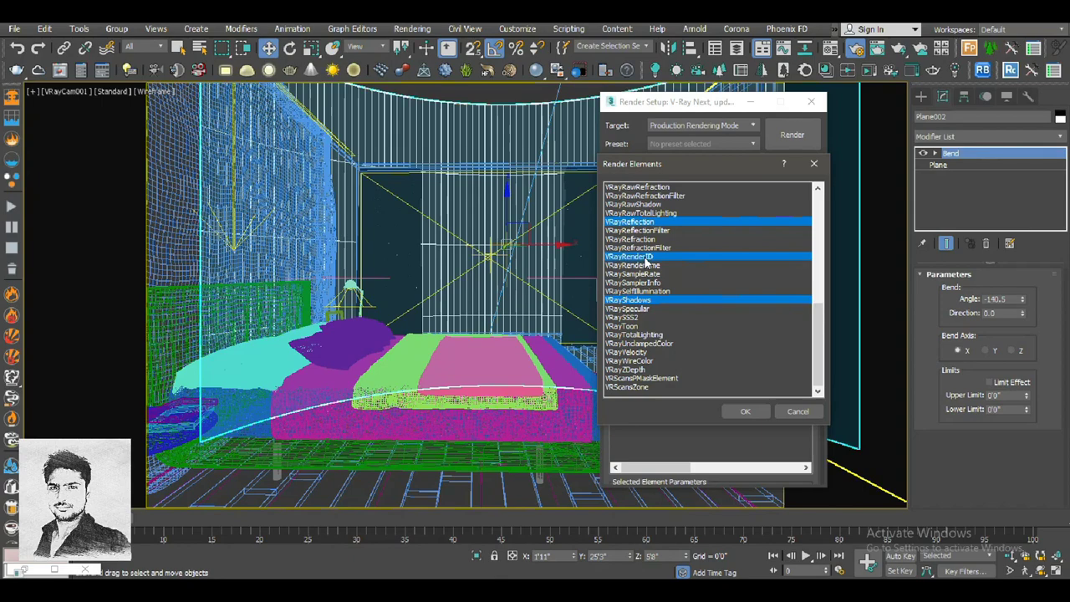
{"action": "left_click", "coordinate": [745, 411]}
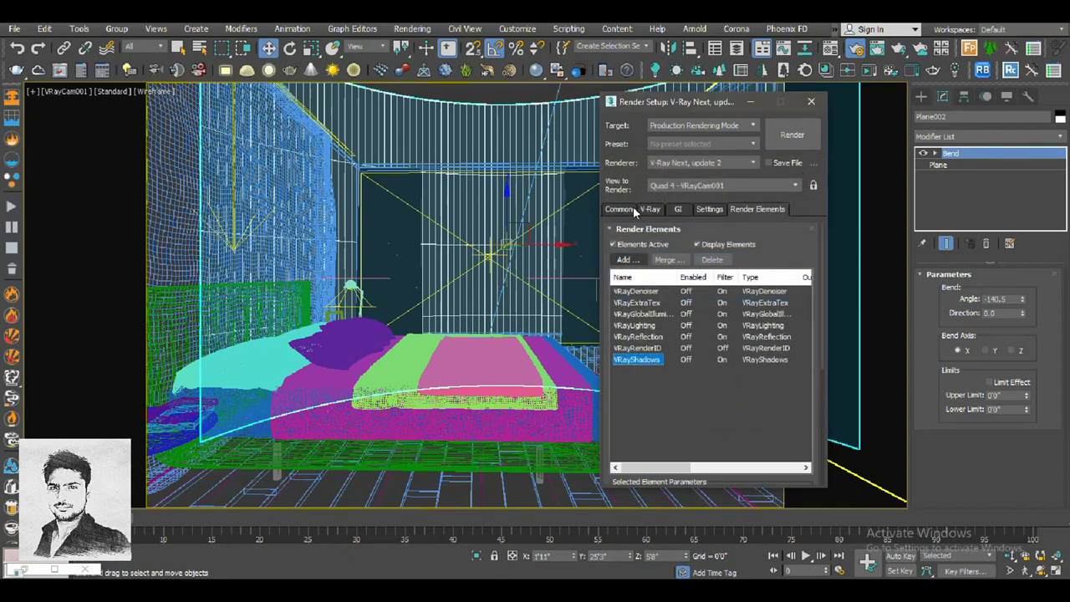
- Close Render Setup and start the 2400 x 1600 final render
{"action": "left_click", "coordinate": [633, 209]}
{"action": "left_click", "coordinate": [811, 102]}
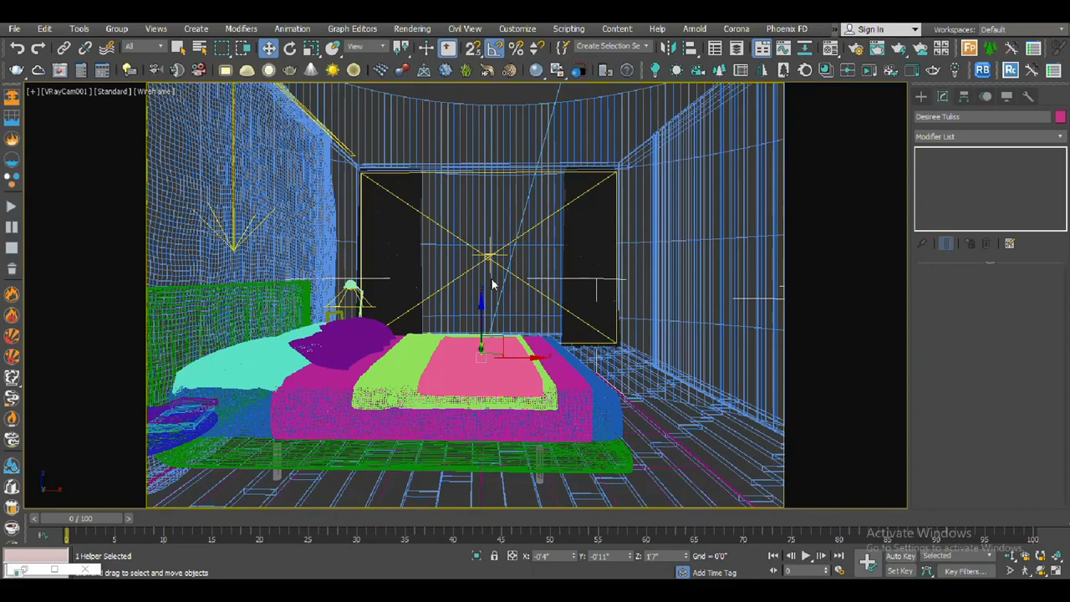
{"action": "left_click", "coordinate": [898, 50]}
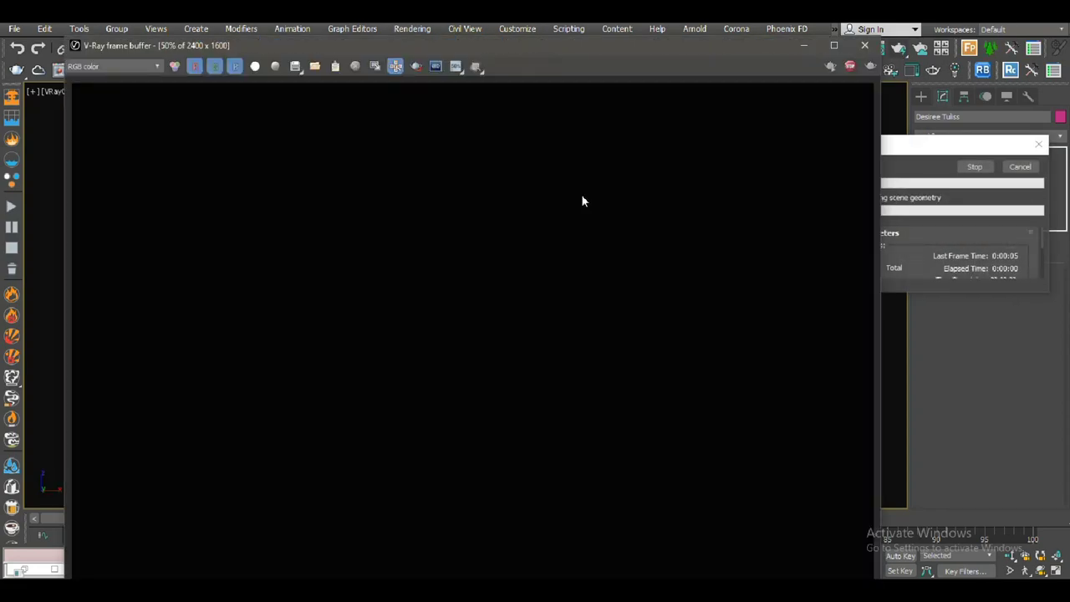